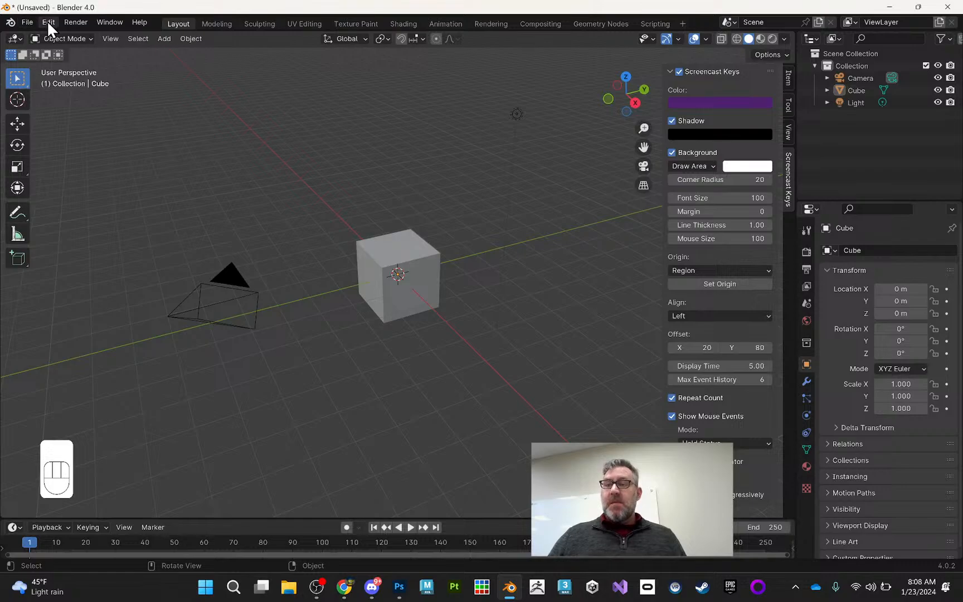
Step: Open the add-on preferences and search the add-ons for "loop"
{"action": "left_click", "coordinate": [92, 180]}
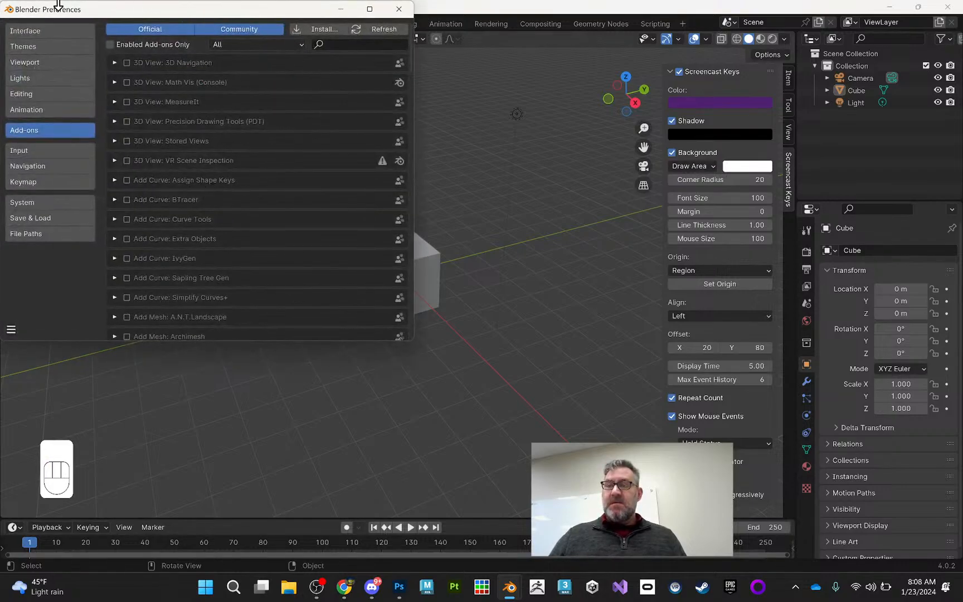
{"action": "left_click_drag", "start_coordinate": [63, 7], "coordinate": [151, 49]}
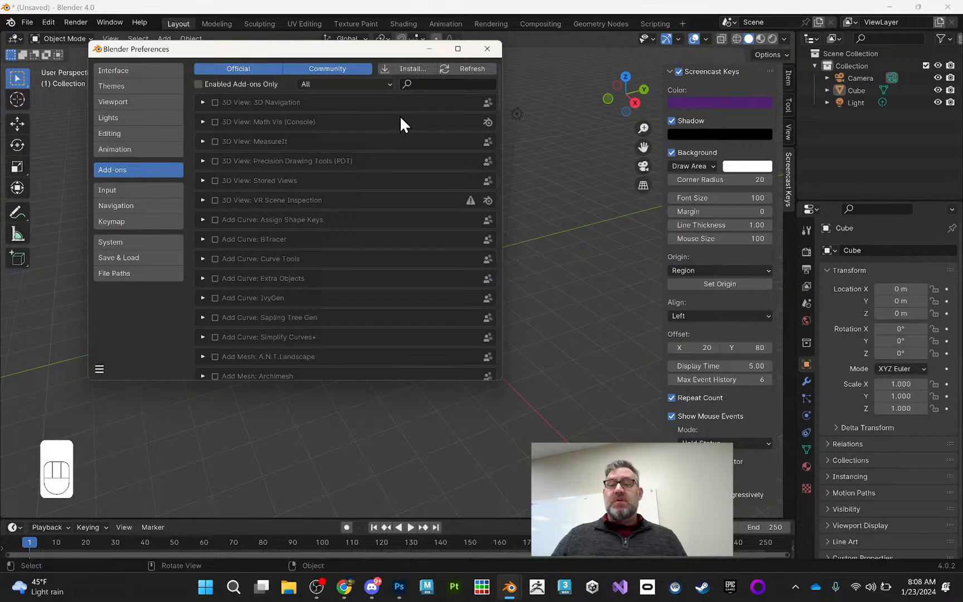
{"action": "left_click", "coordinate": [449, 83]}
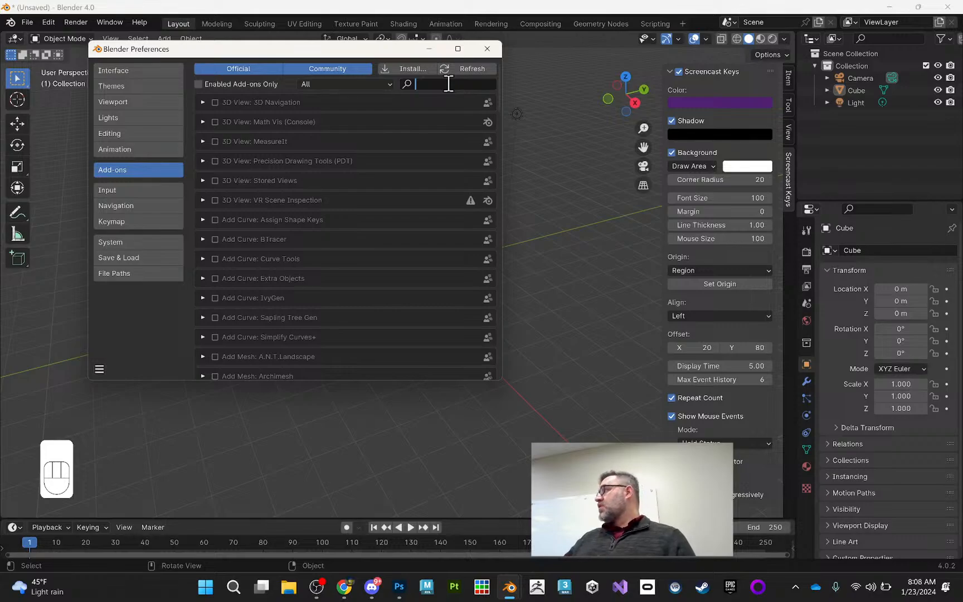
{"action": "type", "text": "loop"}
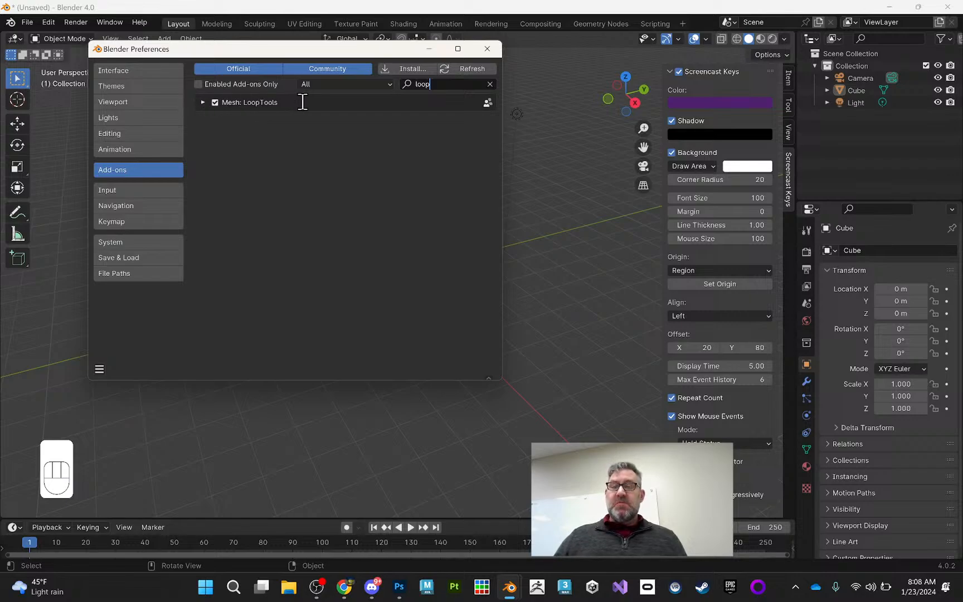
Step: Make sure the Mesh: LoopTools add-on is enabled and expand its details
{"action": "left_click", "coordinate": [203, 102]}
{"action": "left_click", "coordinate": [218, 103]}
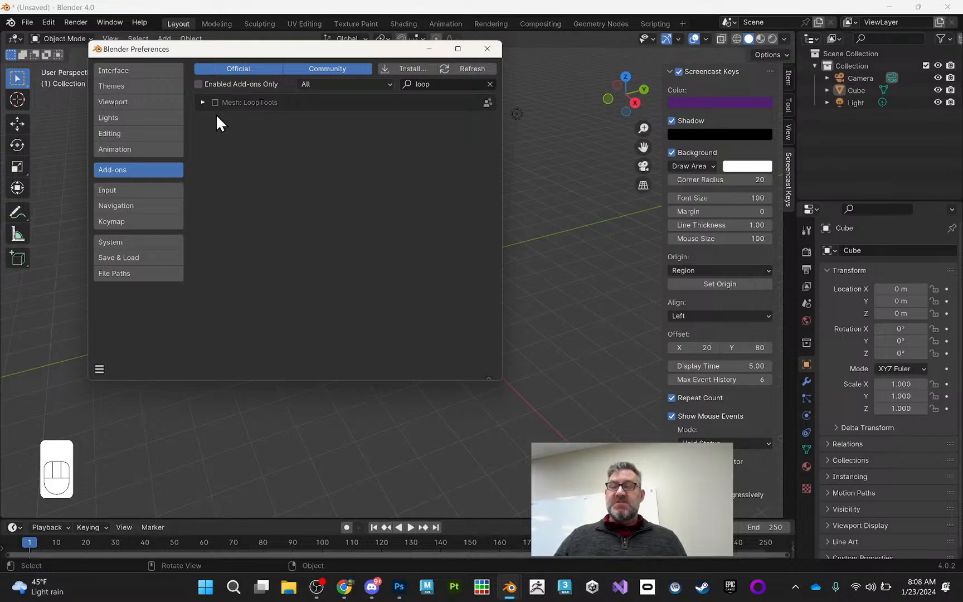
{"action": "left_click", "coordinate": [215, 103]}
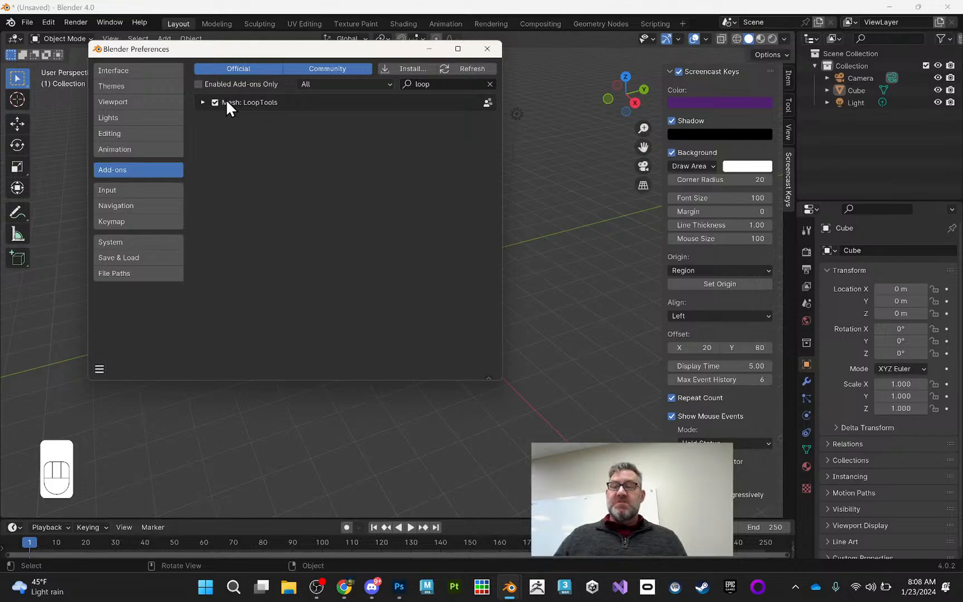
{"action": "left_click", "coordinate": [203, 103]}
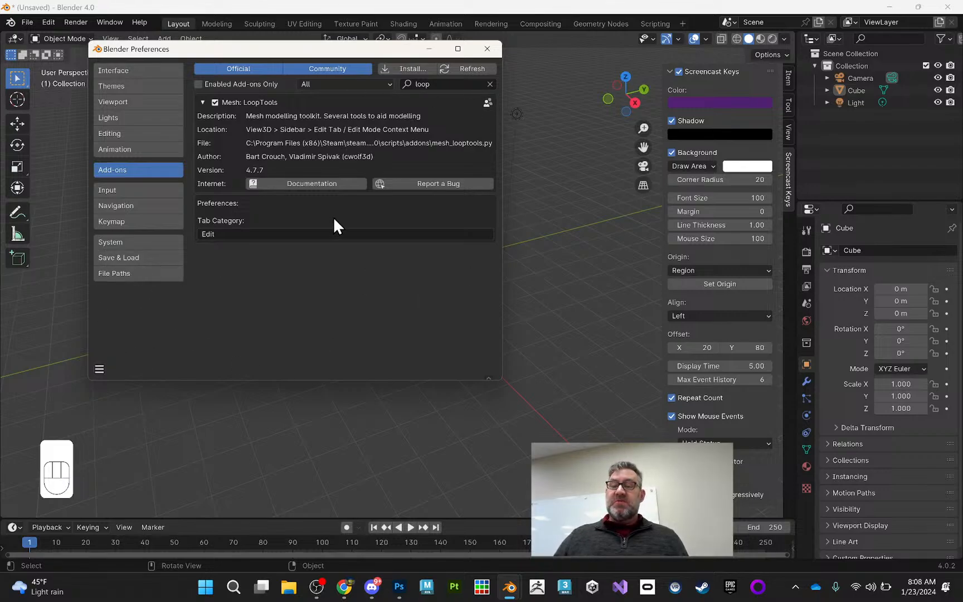
Step: Save the preferences and close the Preferences window
{"action": "left_click", "coordinate": [99, 370]}
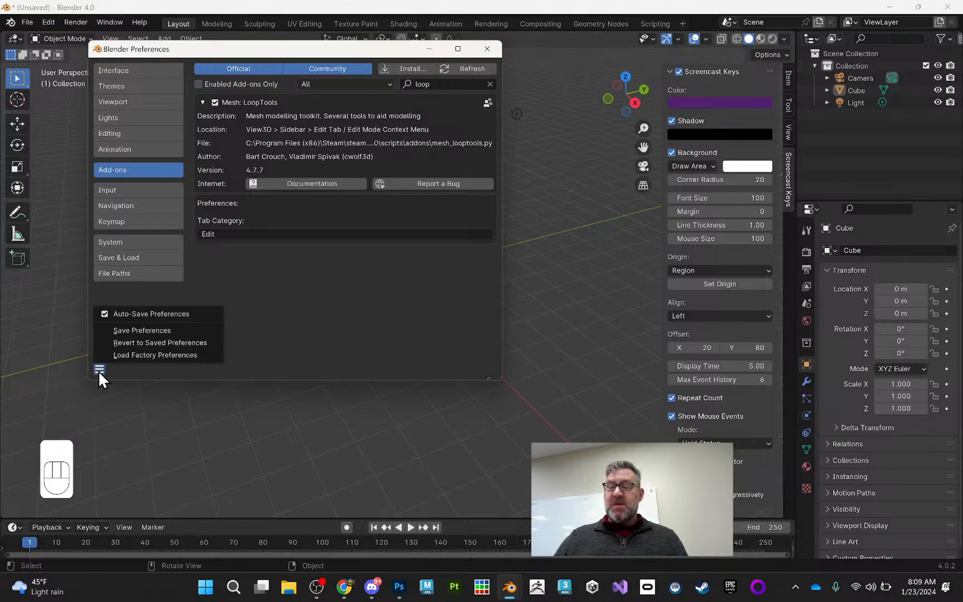
{"action": "left_click", "coordinate": [142, 331]}
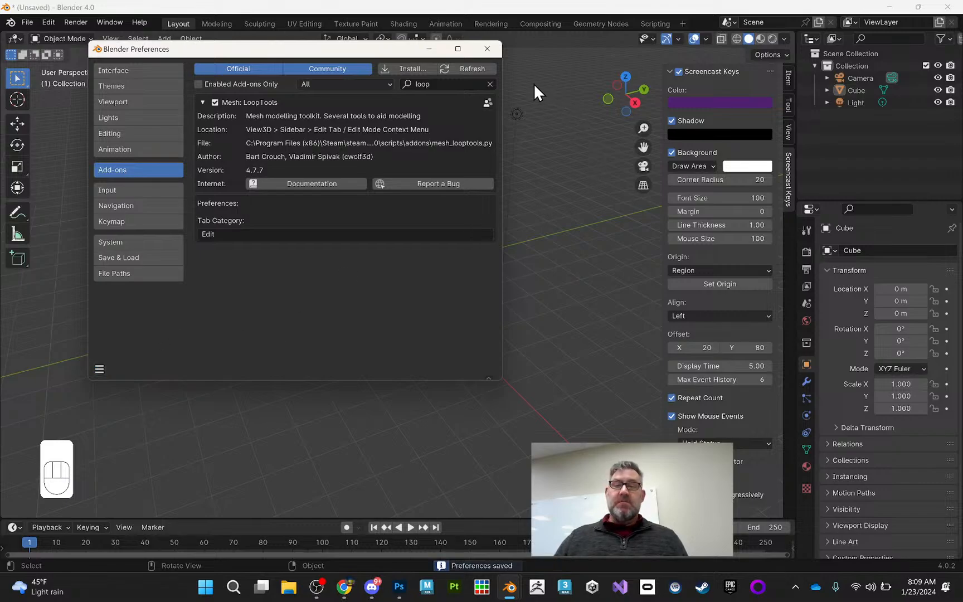
{"action": "left_click", "coordinate": [487, 49]}
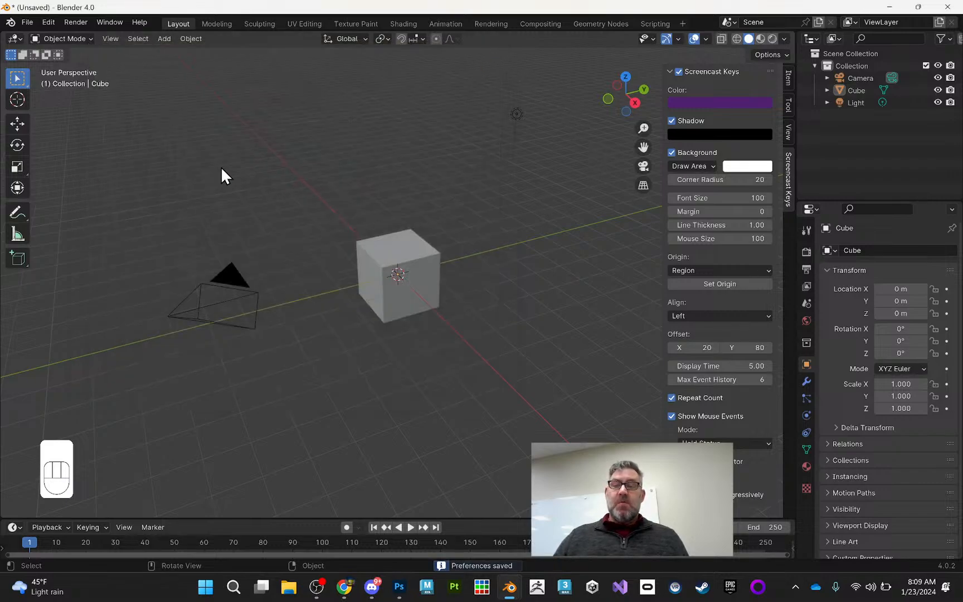
Step: Start saving the scene and create a project folder named Week2-Furniture-RWT-2024 in the Documents\Blender directory
{"action": "left_click", "coordinate": [27, 23]}
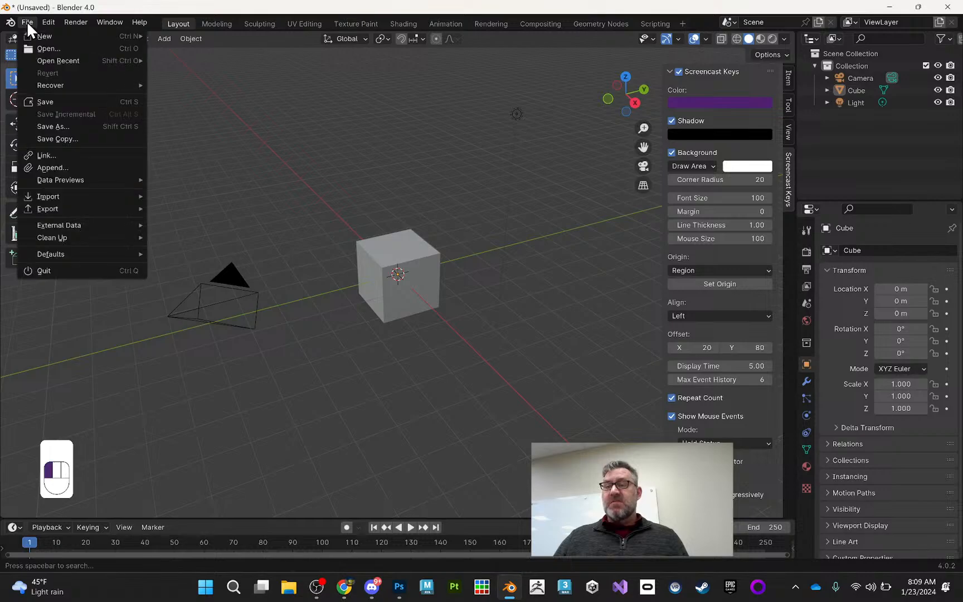
{"action": "left_click", "coordinate": [78, 102]}
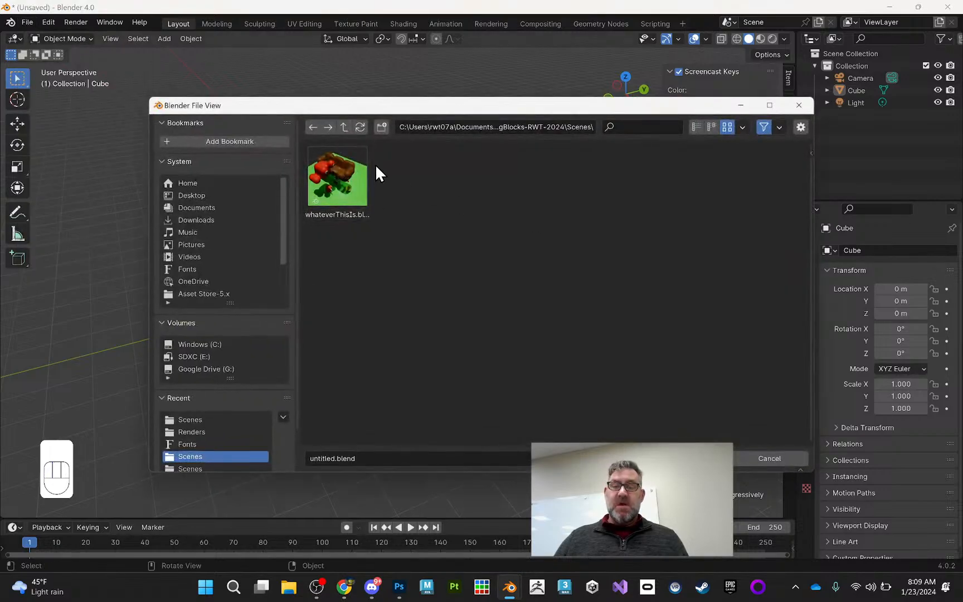
{"action": "left_click", "coordinate": [346, 127]}
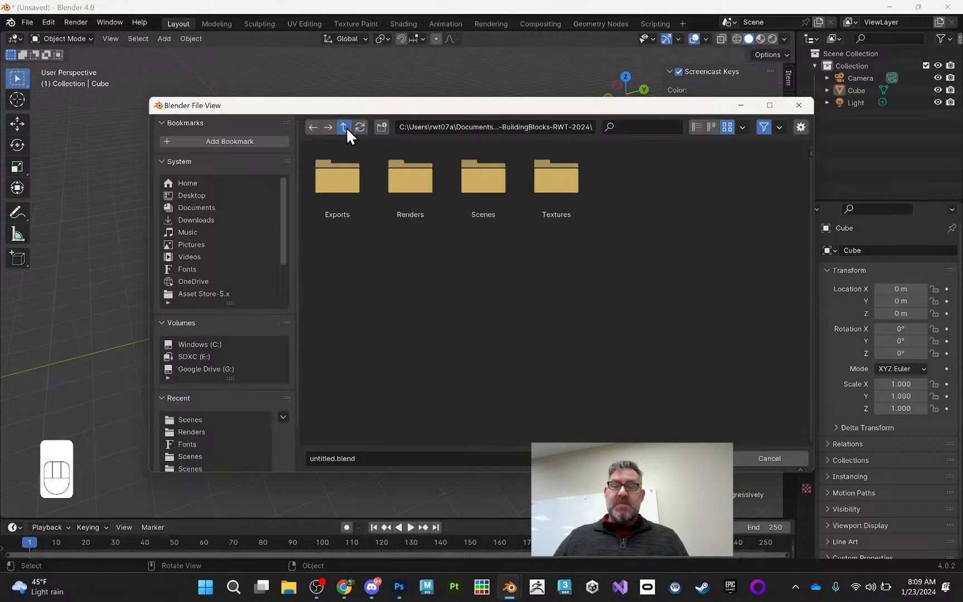
{"action": "left_click", "coordinate": [345, 128]}
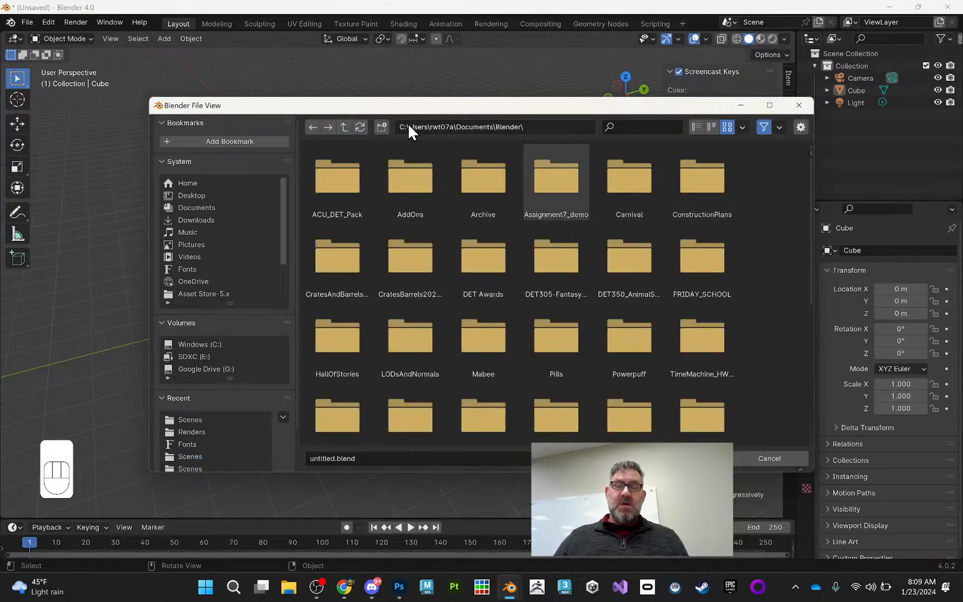
{"action": "left_click", "coordinate": [382, 126]}
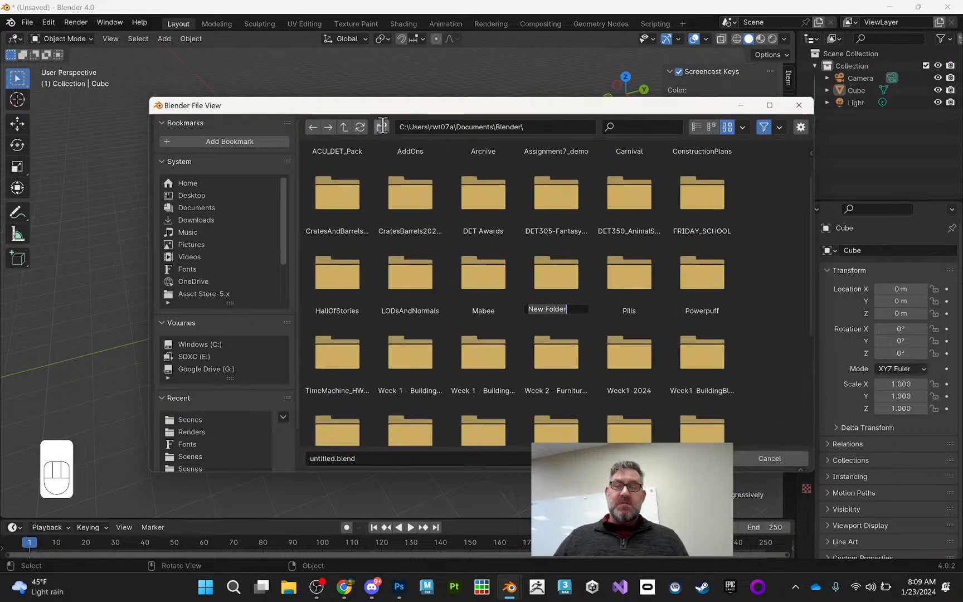
{"action": "type", "text": "We"}
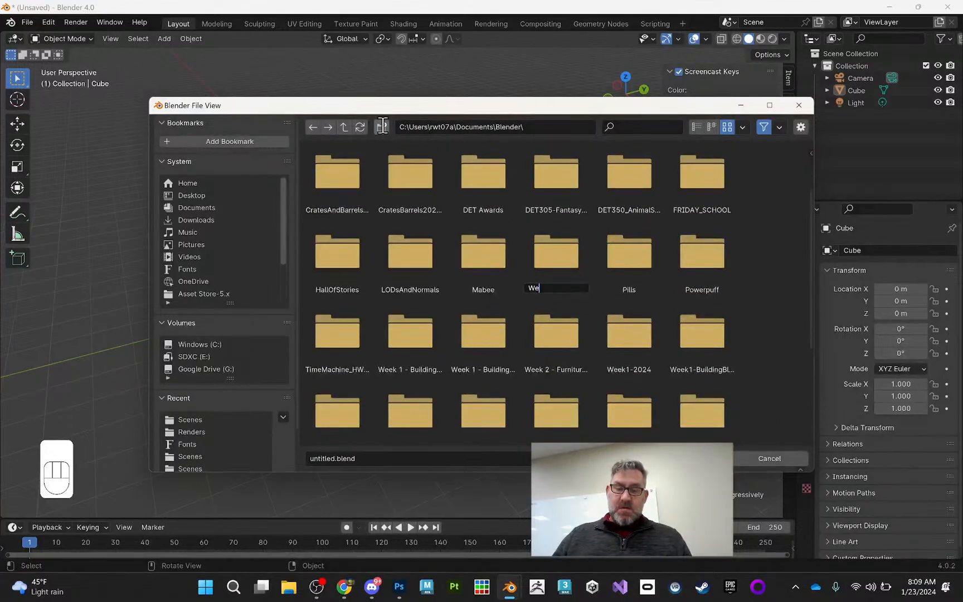
{"action": "type", "text": "ek2-"}
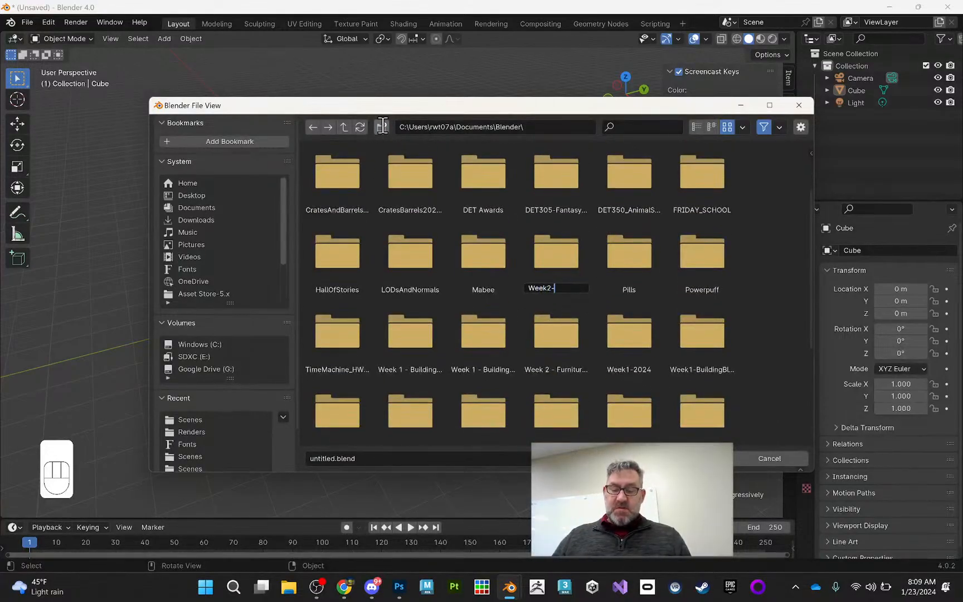
{"action": "type", "text": "Furnit"}
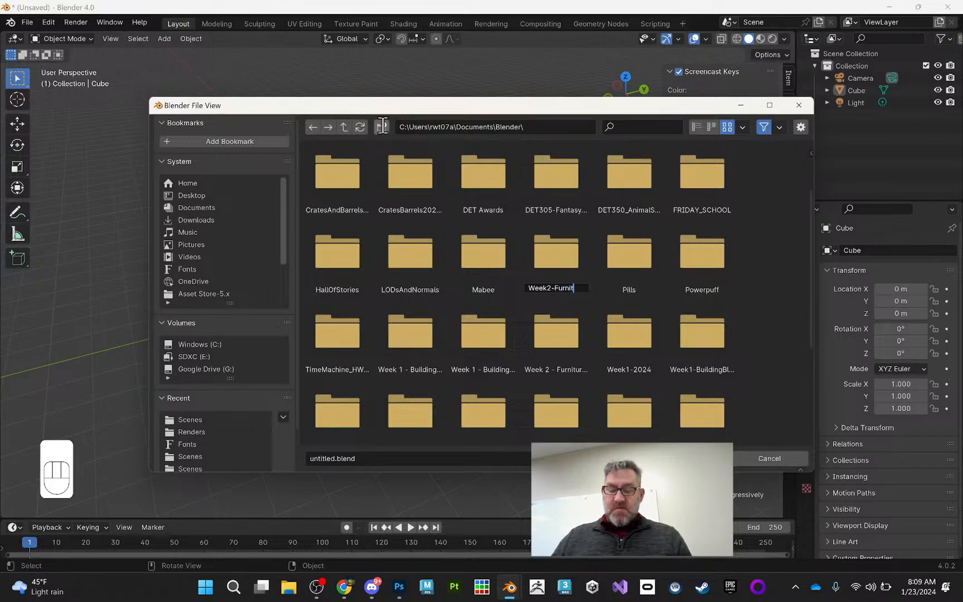
{"action": "type", "text": "ure-RWT"}
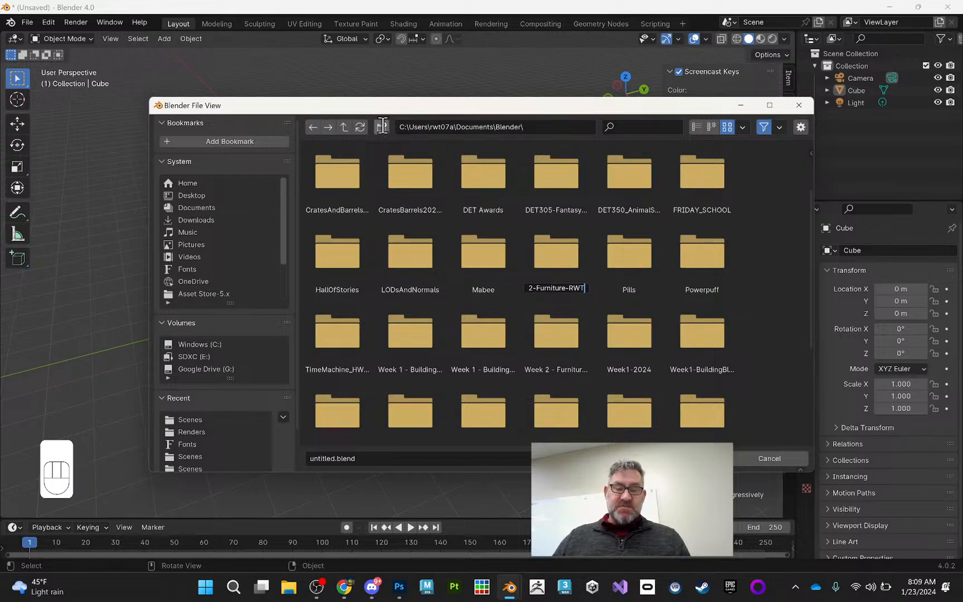
{"action": "type", "text": "-2024"}
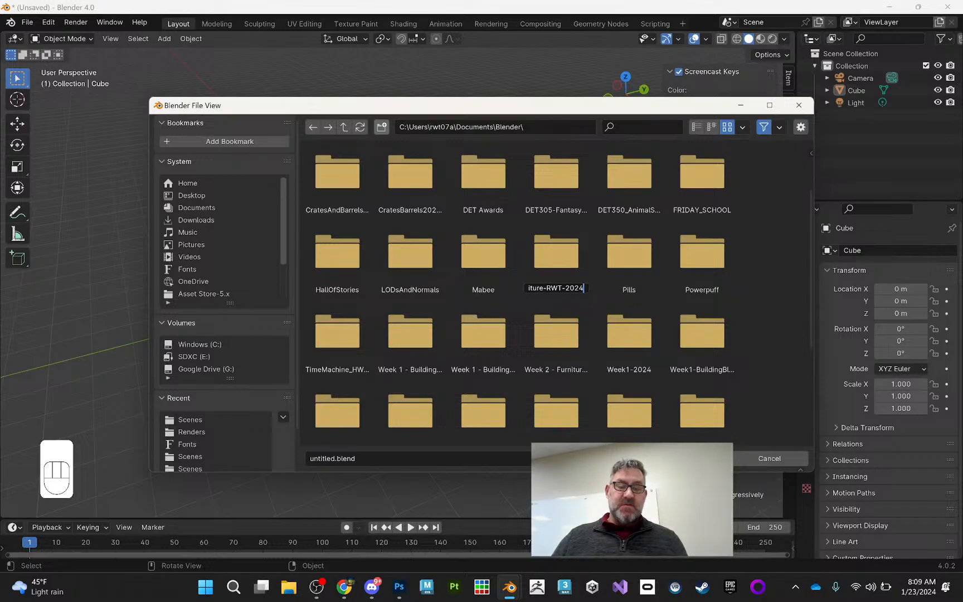
{"action": "key", "text": "Return"}
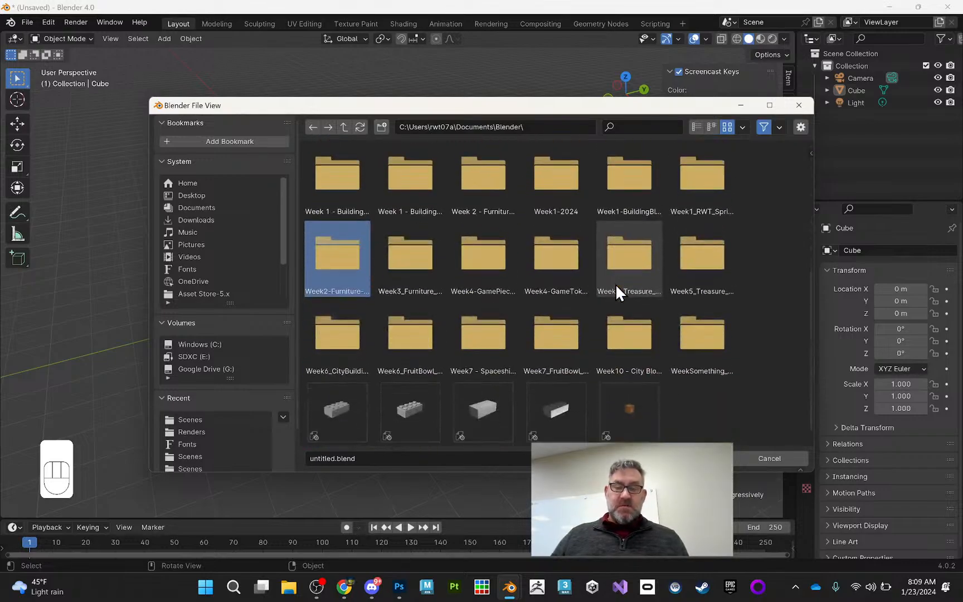
Step: Create Renders and Exports subfolders inside the Week2-Furniture-RWT-2024 folder
{"action": "double_click", "coordinate": [342, 245]}
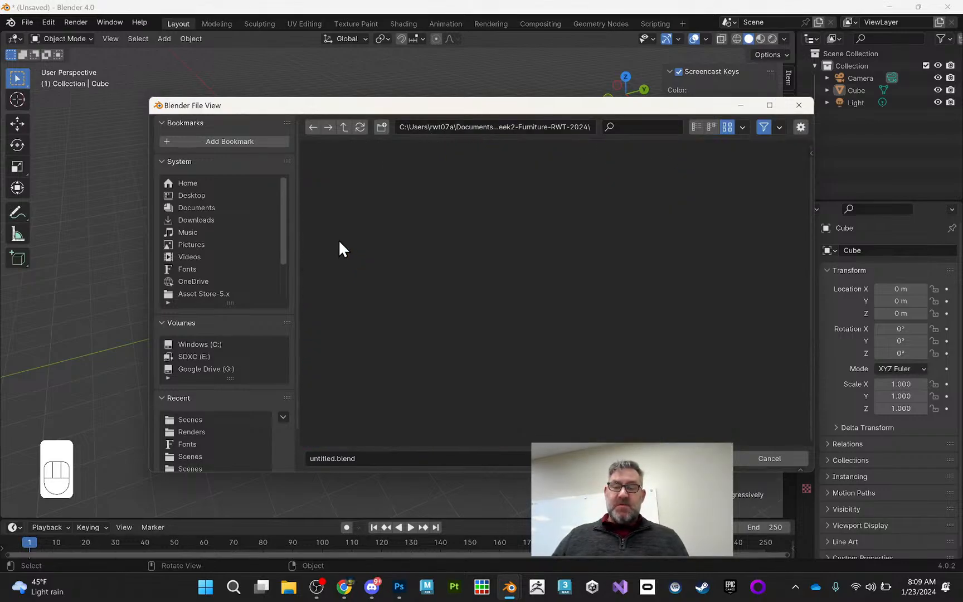
{"action": "left_click", "coordinate": [380, 128]}
{"action": "type", "text": "Renders"}
{"action": "key", "text": "Return"}
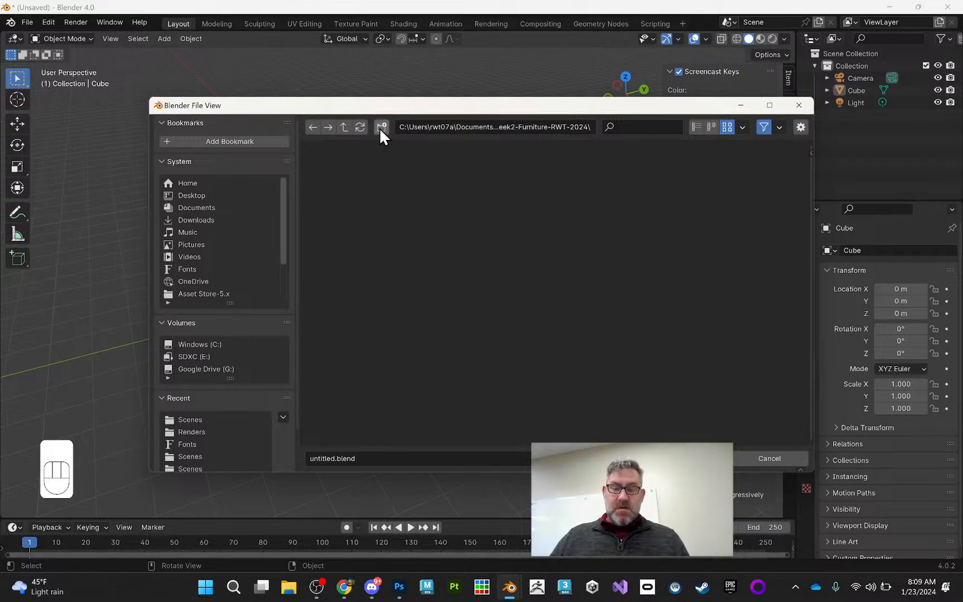
{"action": "left_click", "coordinate": [380, 128]}
{"action": "type", "text": "Ec"}
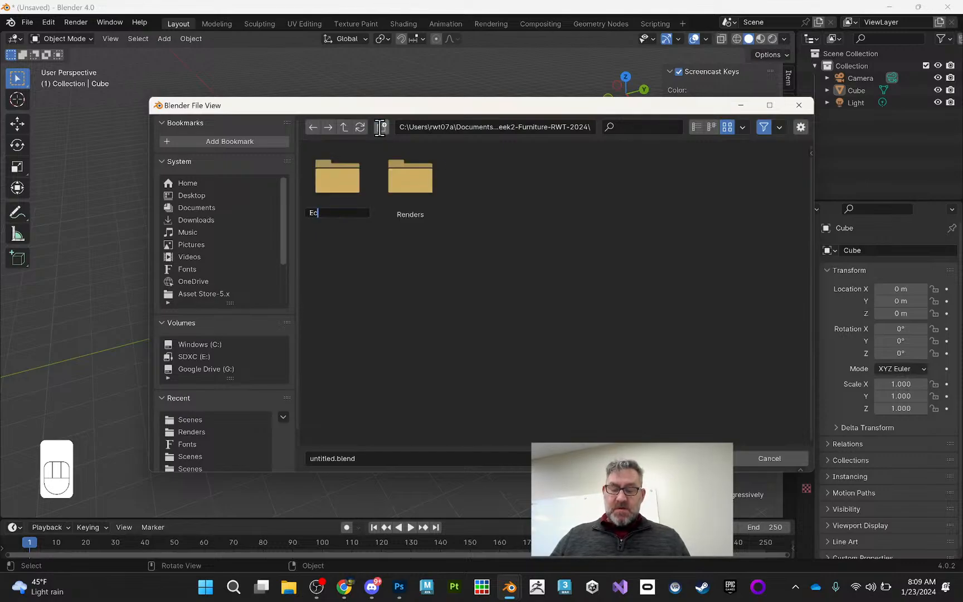
{"action": "key", "text": "BackSpace"}
{"action": "type", "text": "xports"}
{"action": "key", "text": "Return"}
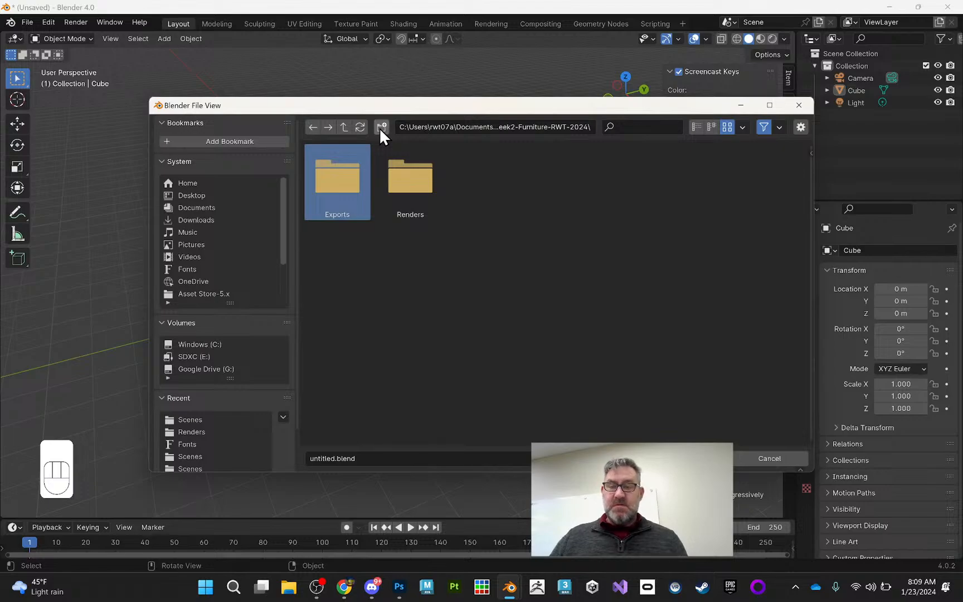
Step: Add Scenes and Textures subfolders to the Week2-Furniture-RWT-2024 project folder
{"action": "left_click", "coordinate": [381, 128]}
{"action": "type", "text": "Scenes"}
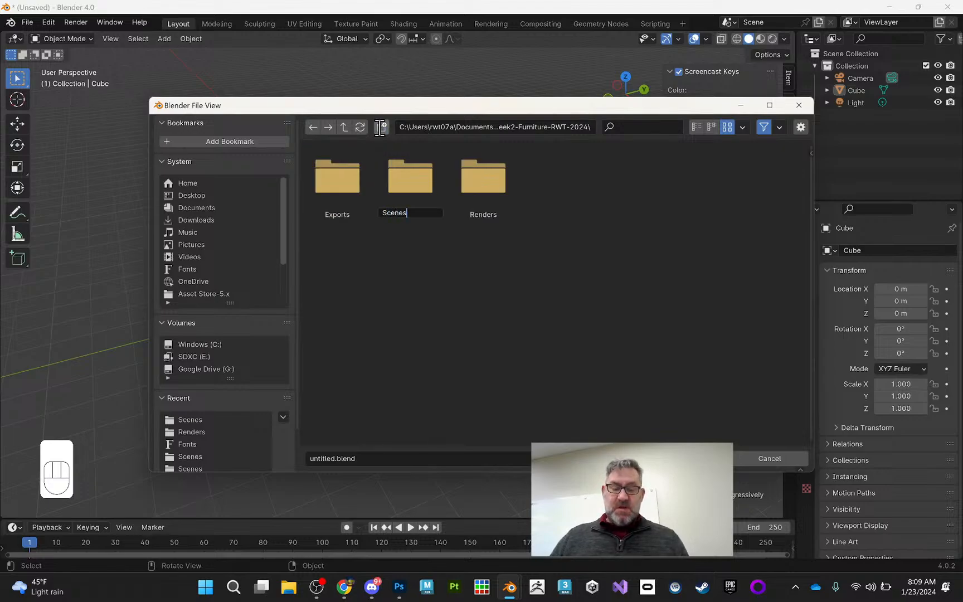
{"action": "key", "text": "Return"}
{"action": "left_click", "coordinate": [381, 128]}
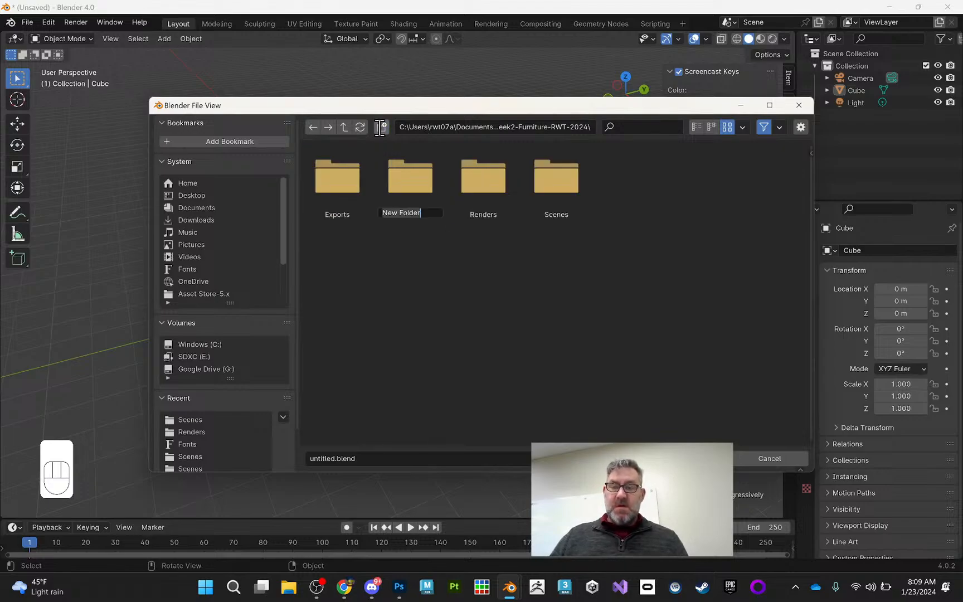
{"action": "type", "text": "Textures"}
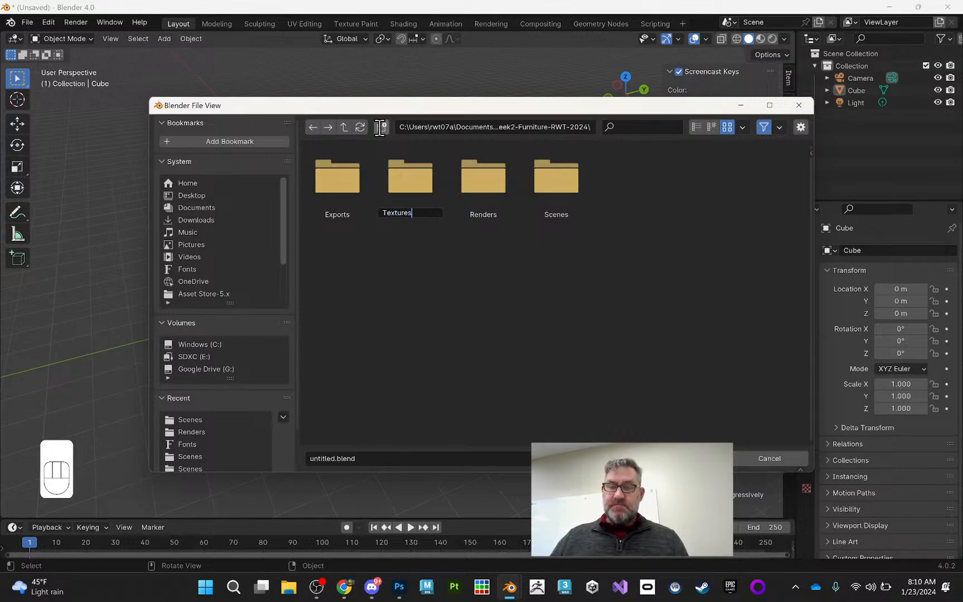
{"action": "key", "text": "Return"}
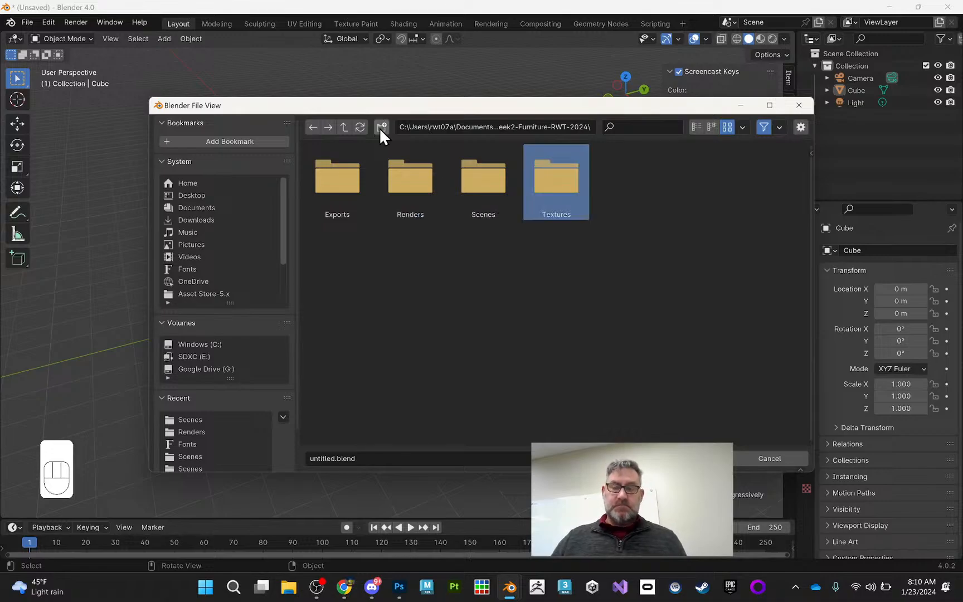
Step: Save the scene in the project's Scenes folder as furniture.blend
{"action": "double_click", "coordinate": [466, 176]}
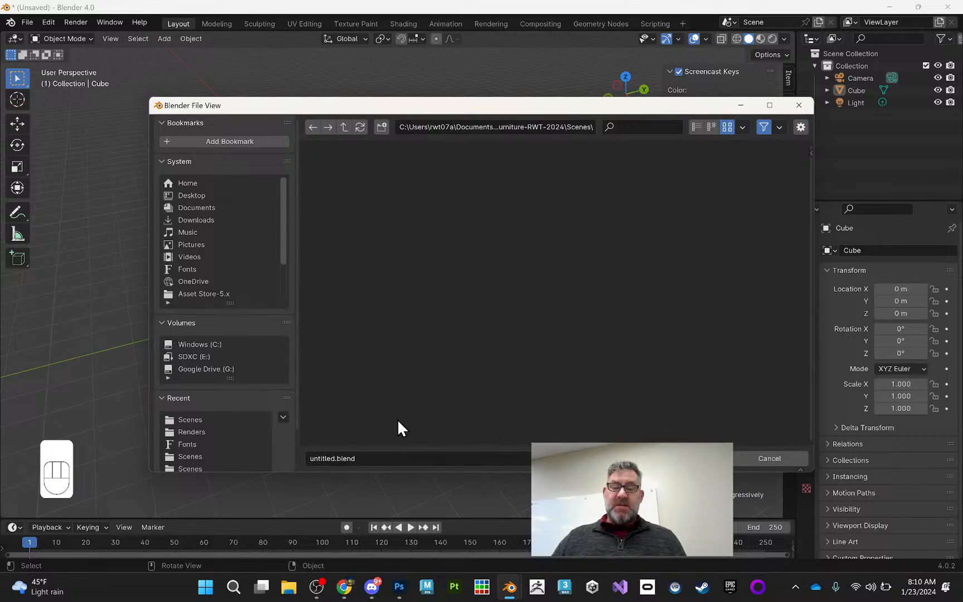
{"action": "left_click", "coordinate": [337, 457]}
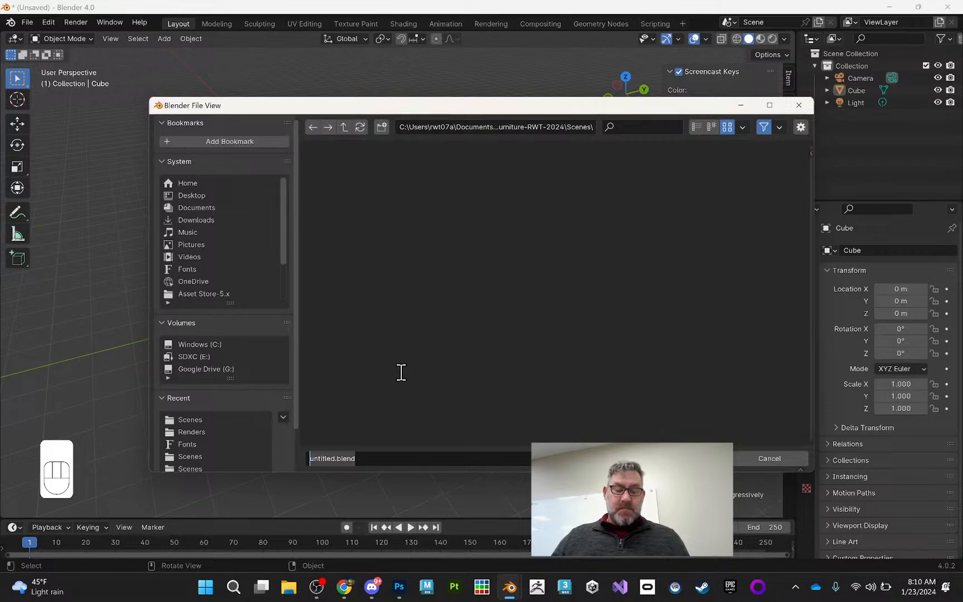
{"action": "key", "text": "BackSpace"}
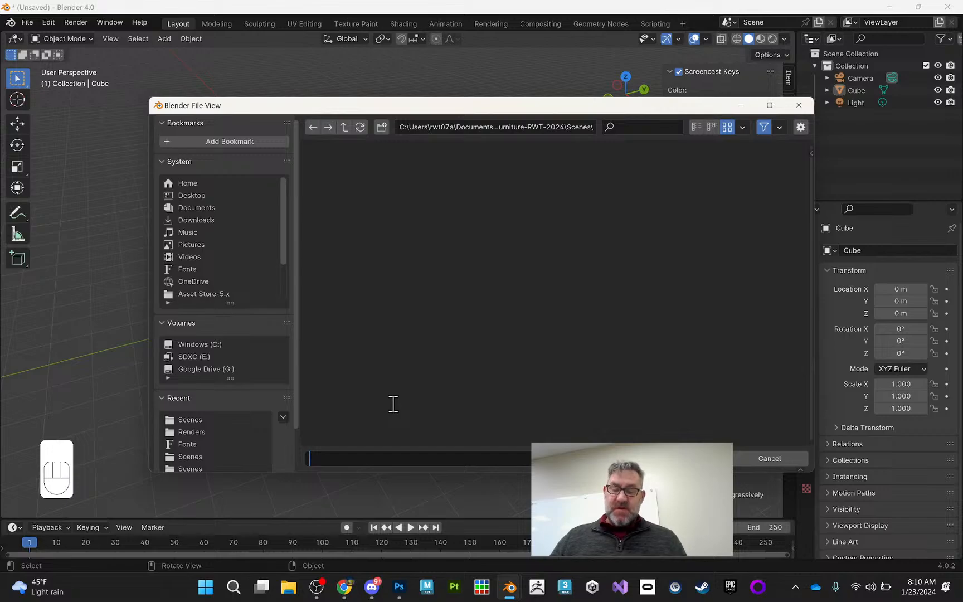
{"action": "type", "text": "furniture"}
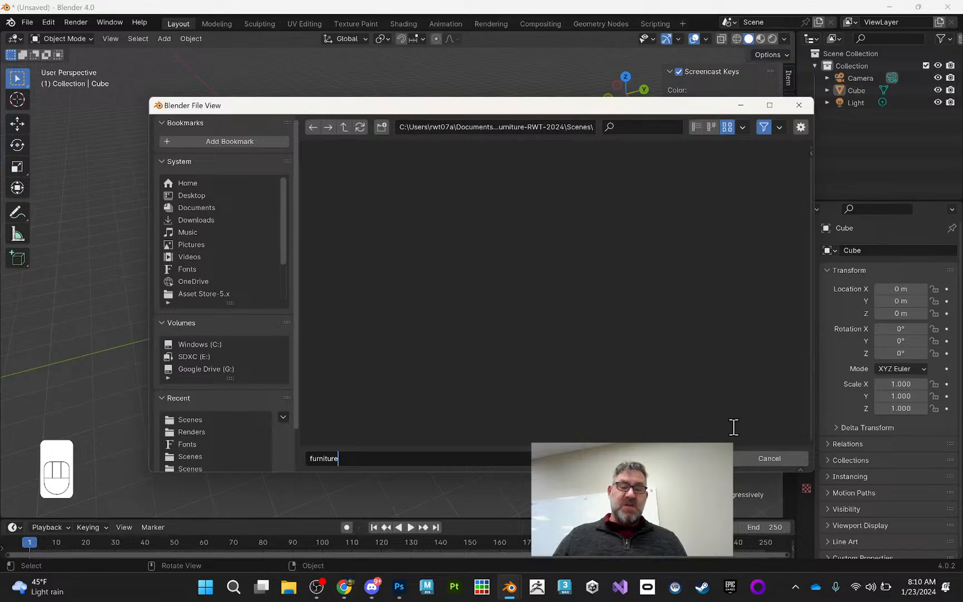
{"action": "key", "text": "Return"}
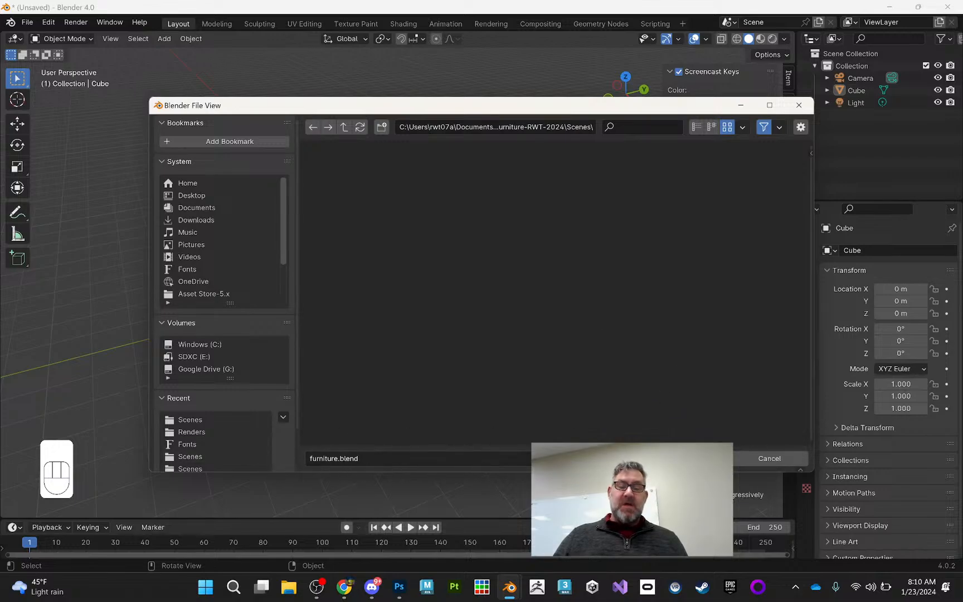
{"action": "left_click", "coordinate": [691, 458]}
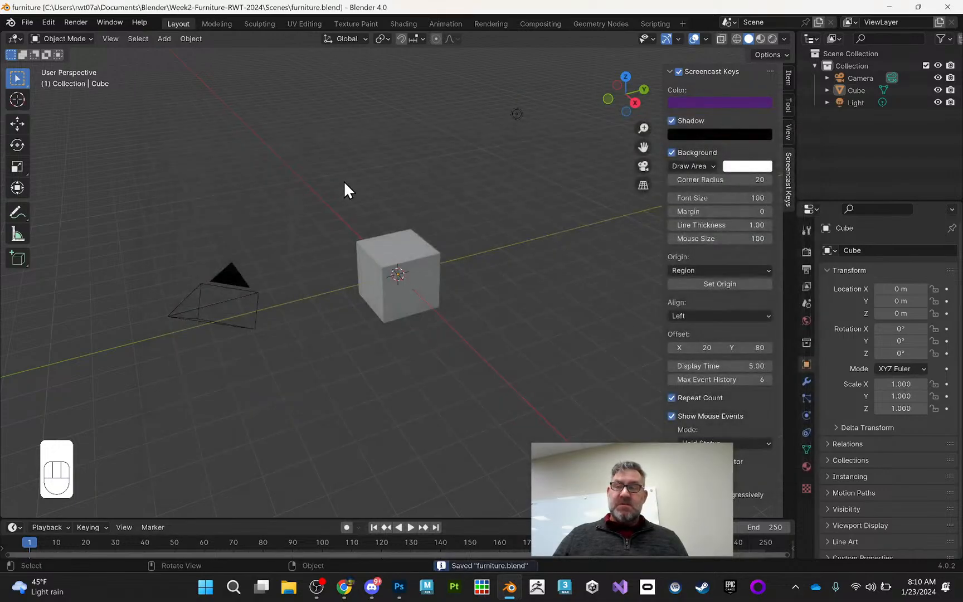
Step: Flatten the default cube into a thin slab by scaling it along Z to about 0.11
{"action": "left_click", "coordinate": [394, 252]}
{"action": "middle_click_drag", "start_coordinate": [303, 239], "coordinate": [344, 242]}
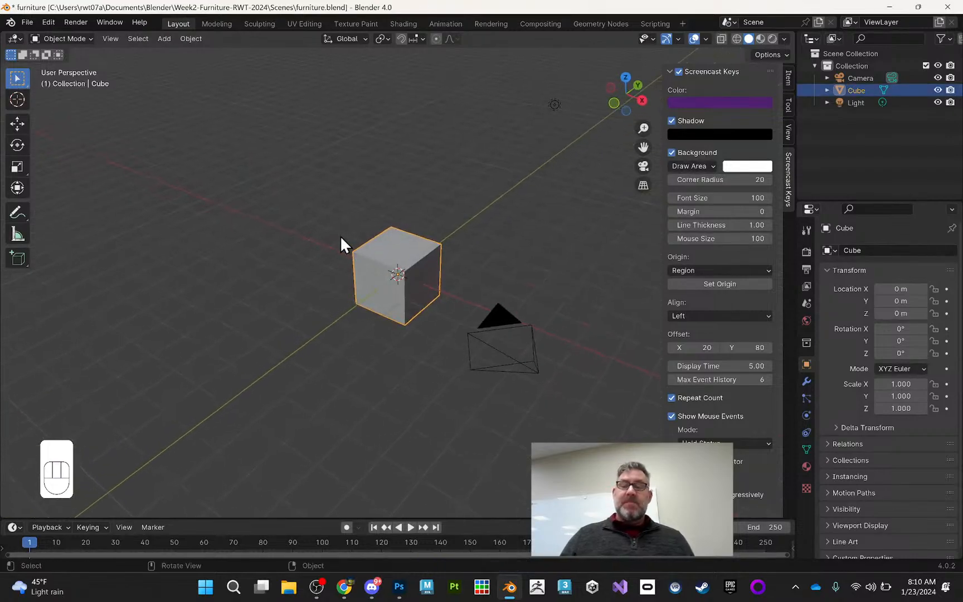
{"action": "scroll", "coordinate": [363, 193], "scroll_direction": "up", "scroll_amount": 2}
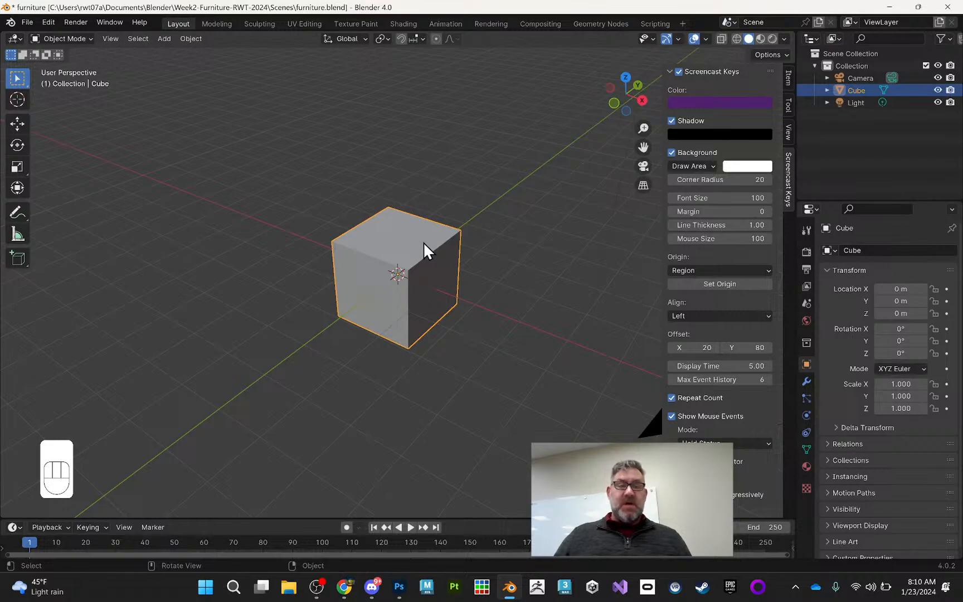
{"action": "middle_click_drag", "start_coordinate": [428, 231], "coordinate": [426, 234]}
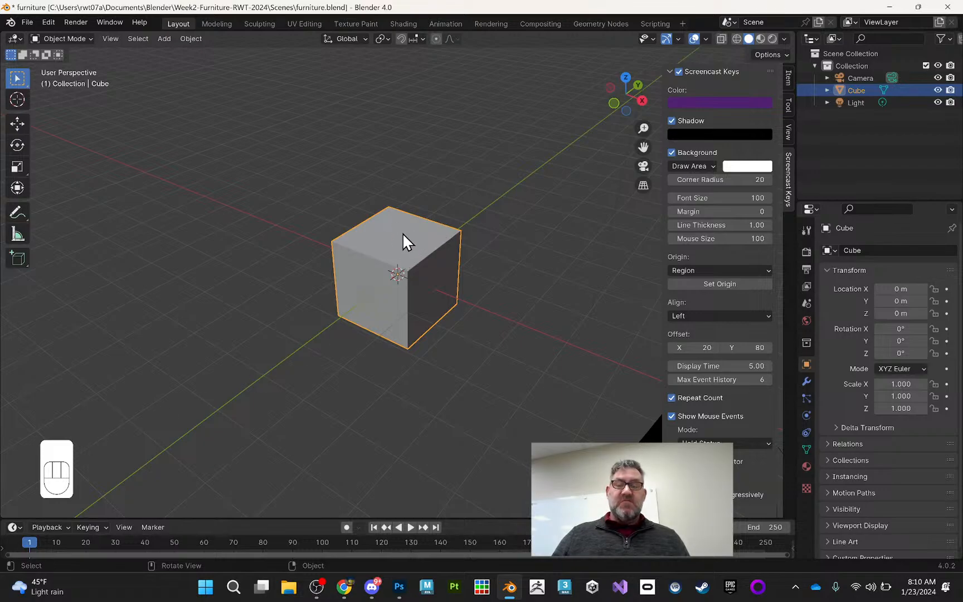
{"action": "key", "text": "s"}
{"action": "key", "text": "z"}
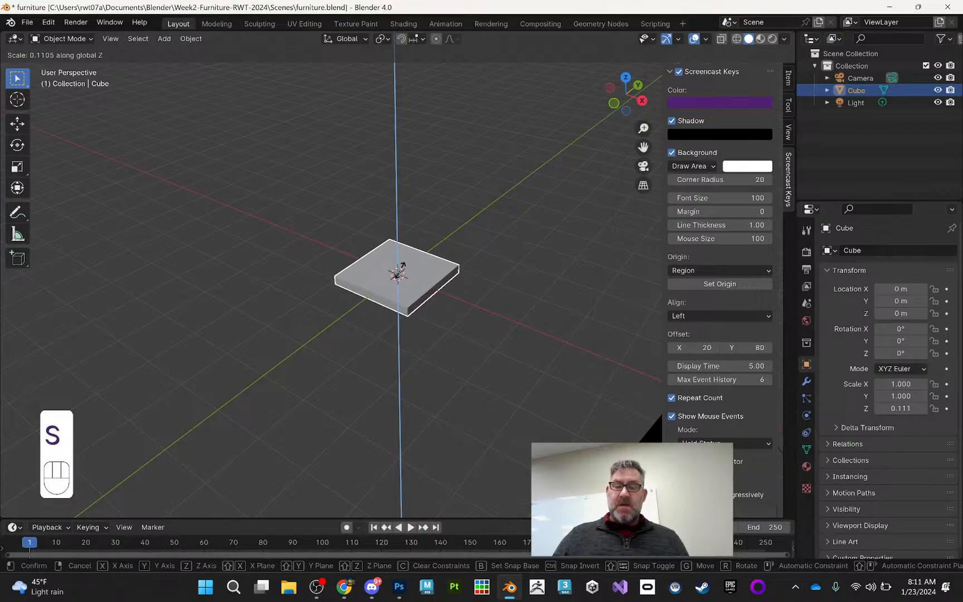
{"action": "left_click", "coordinate": [399, 271]}
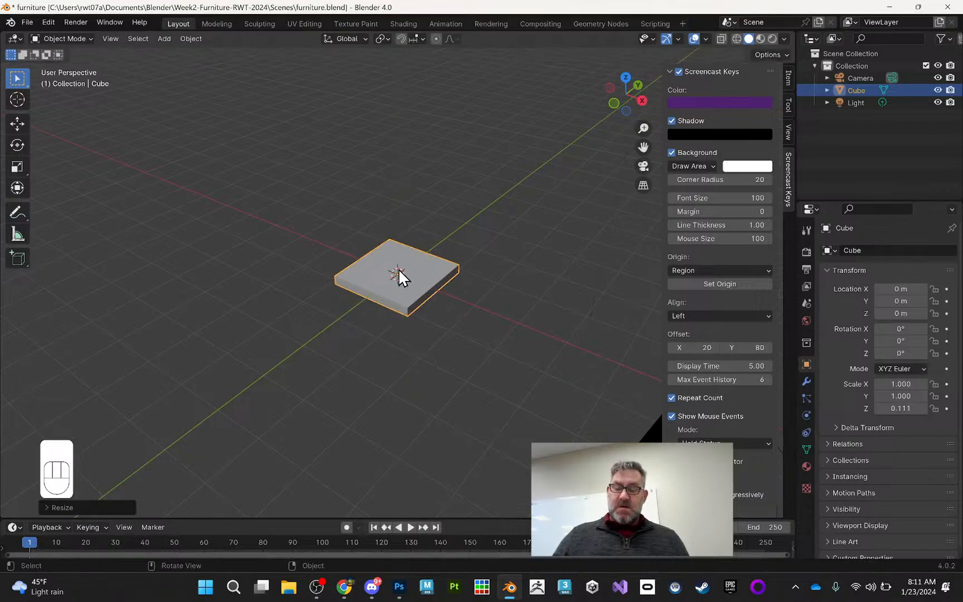
Step: Stretch the slab along Y to a scale of about 2.04 and display its dimensions
{"action": "key", "text": "s"}
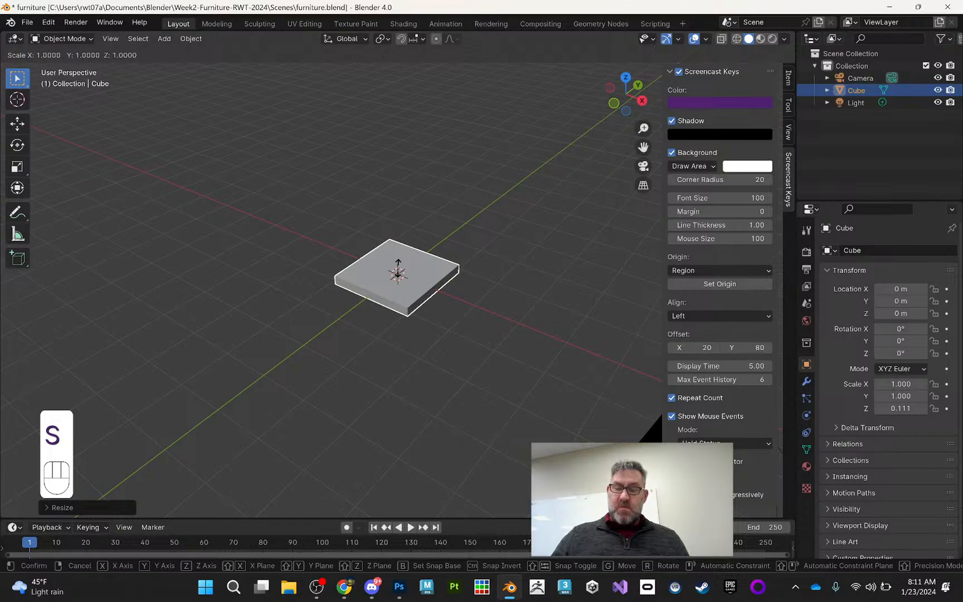
{"action": "key", "text": "y"}
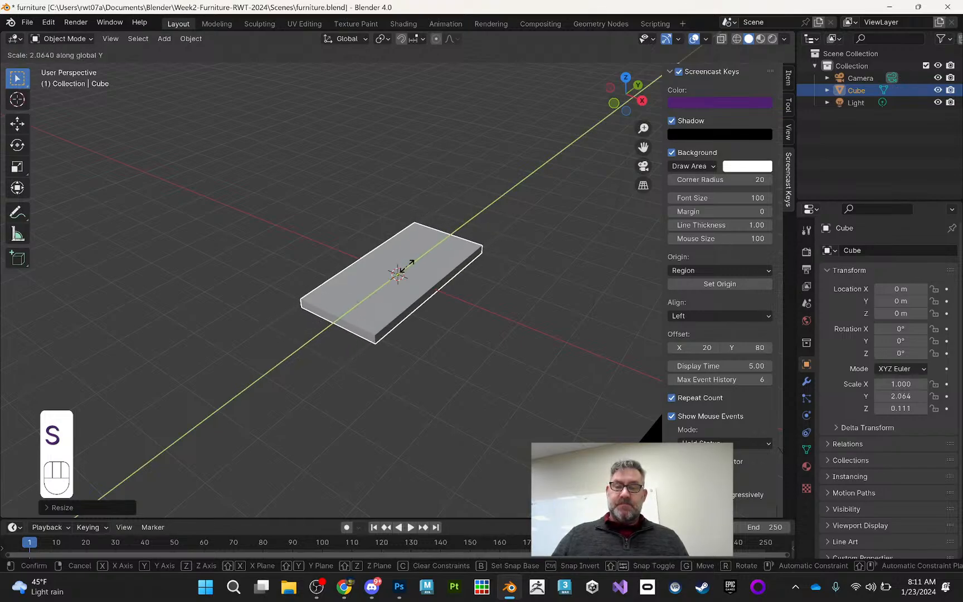
{"action": "left_click", "coordinate": [407, 266]}
{"action": "middle_click_drag", "start_coordinate": [449, 233], "coordinate": [452, 196]}
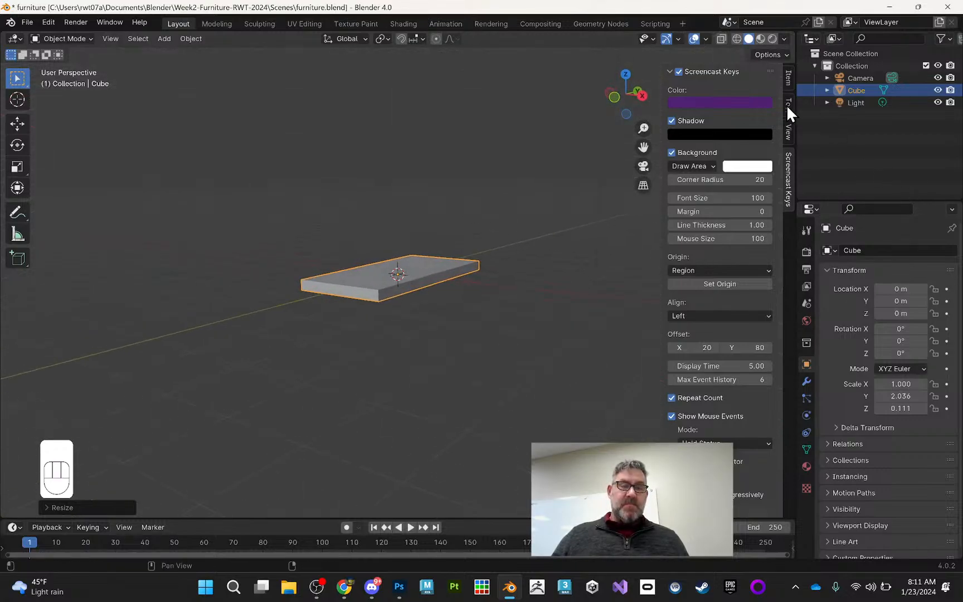
{"action": "left_click", "coordinate": [789, 79]}
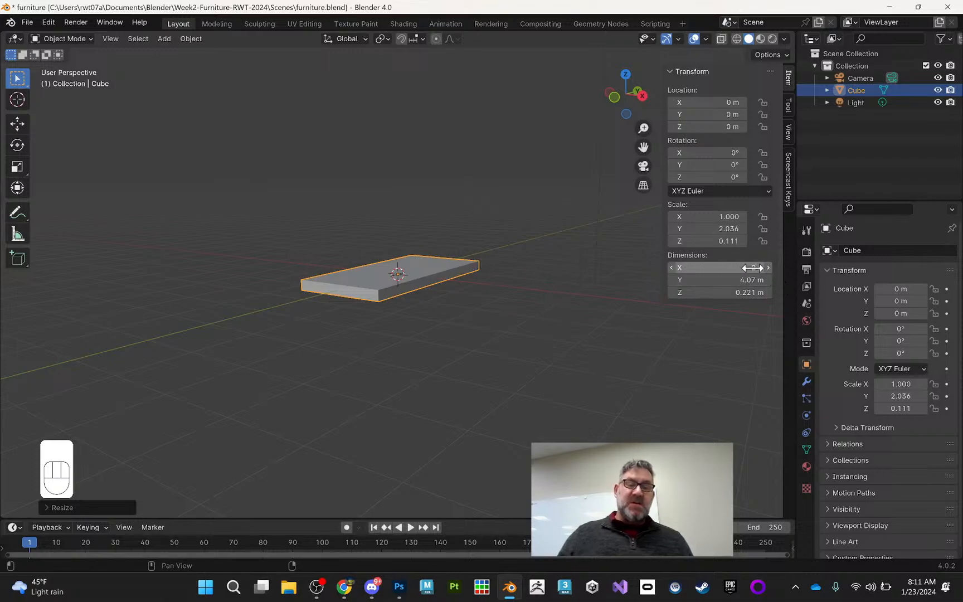
Step: Add a second cube mesh to the scene at the origin
{"action": "middle_click_drag", "start_coordinate": [434, 220], "coordinate": [463, 253]}
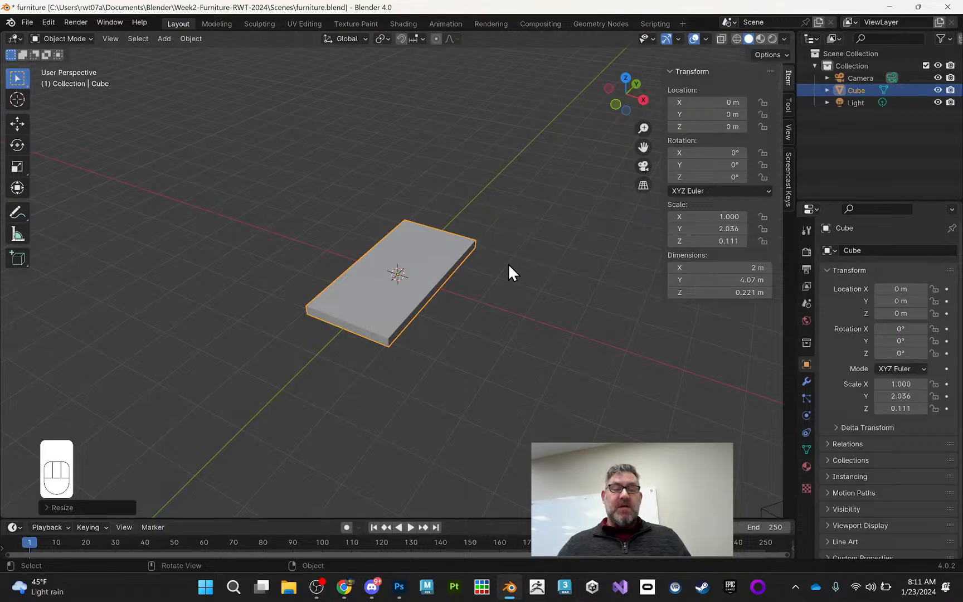
{"action": "middle_click_drag", "start_coordinate": [503, 262], "coordinate": [494, 226]}
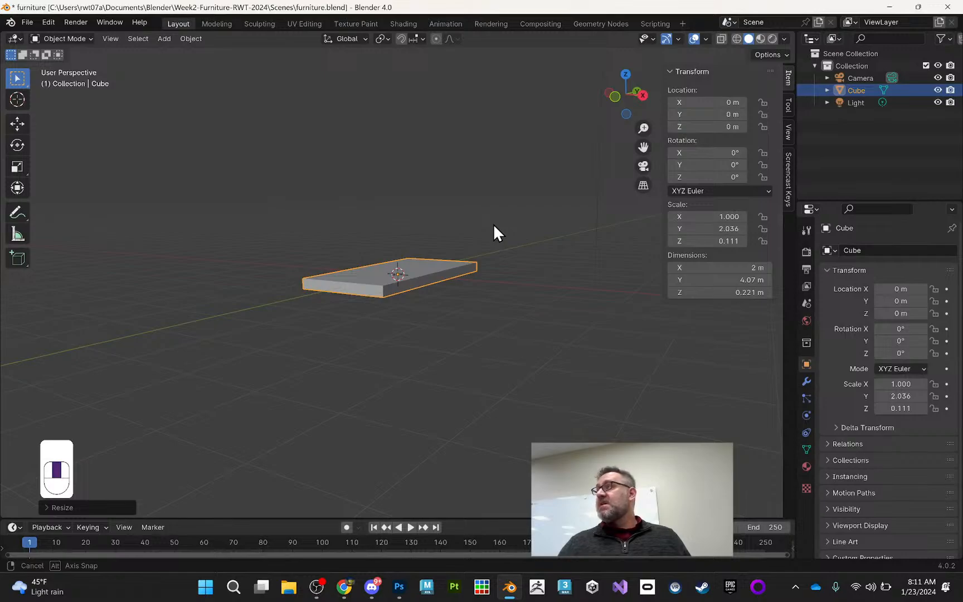
{"action": "middle_click_drag", "start_coordinate": [494, 225], "coordinate": [499, 233]}
{"action": "middle_click_drag", "start_coordinate": [436, 226], "coordinate": [383, 209]}
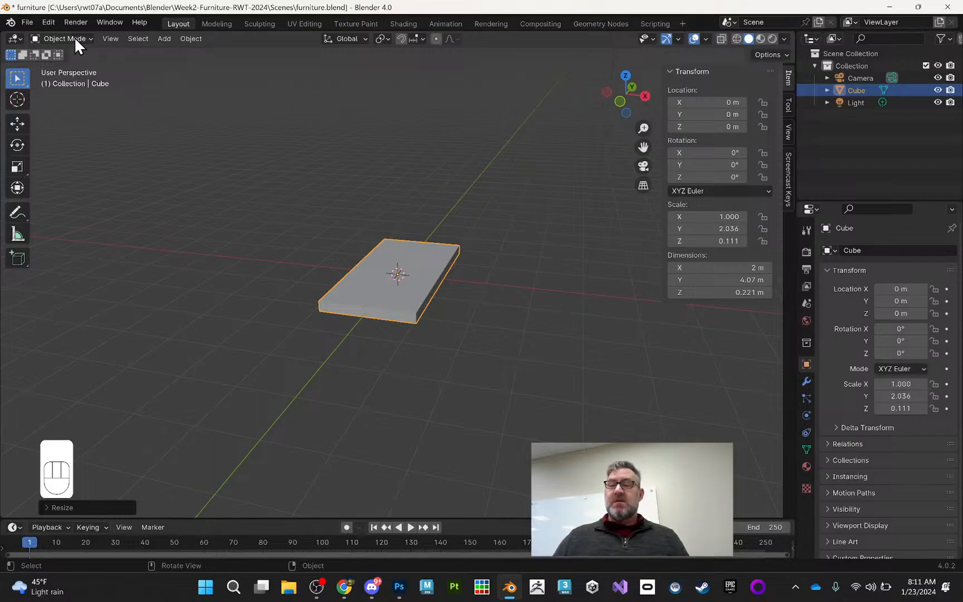
{"action": "left_click", "coordinate": [166, 38]}
{"action": "mouse_move", "coordinate": [182, 52]}
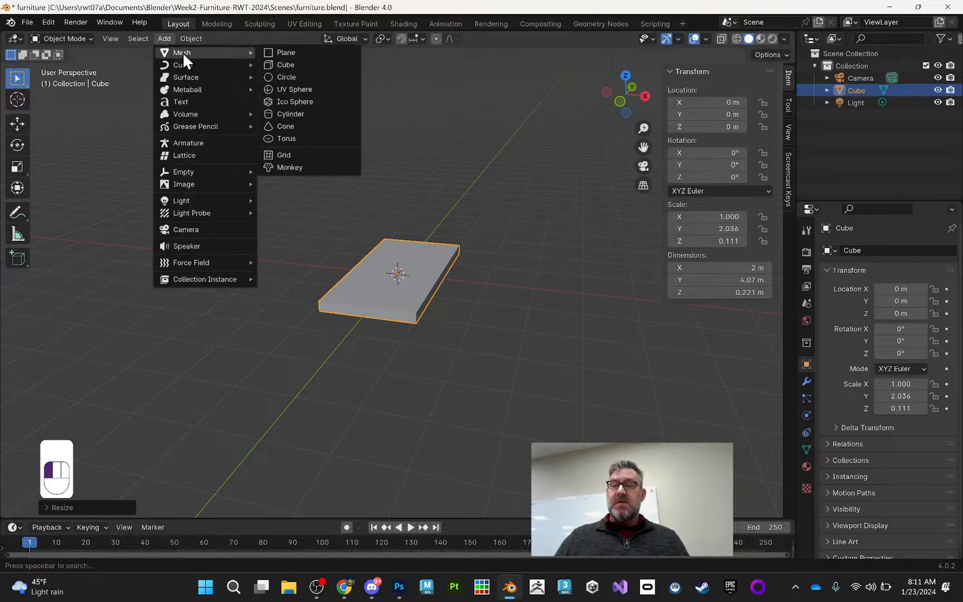
{"action": "left_click", "coordinate": [279, 63]}
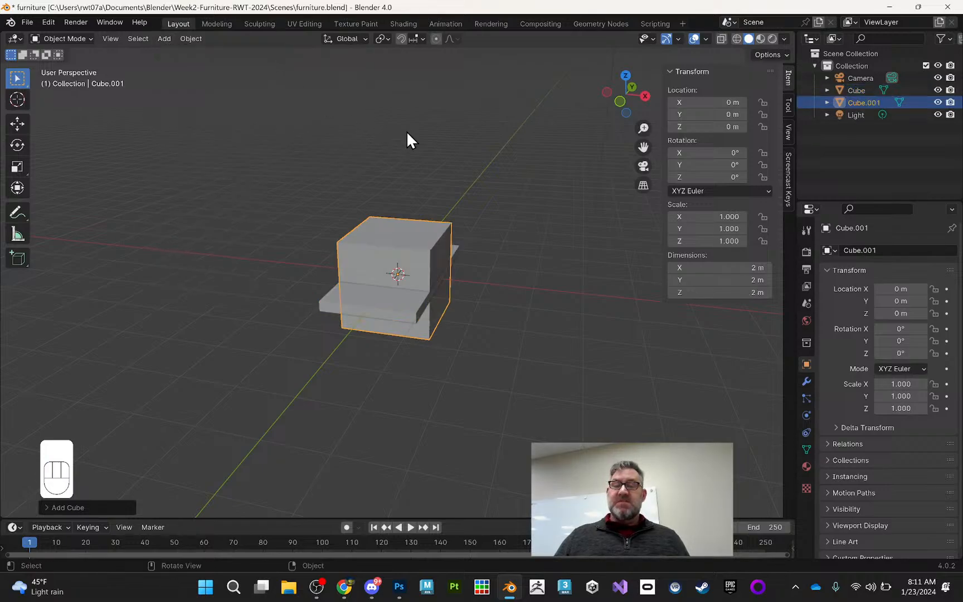
Step: Set the new cube's dimensions to X 0.75 m, Y 0.5 m and Z 1.8 m
{"action": "middle_click_drag", "start_coordinate": [449, 194], "coordinate": [414, 219]}
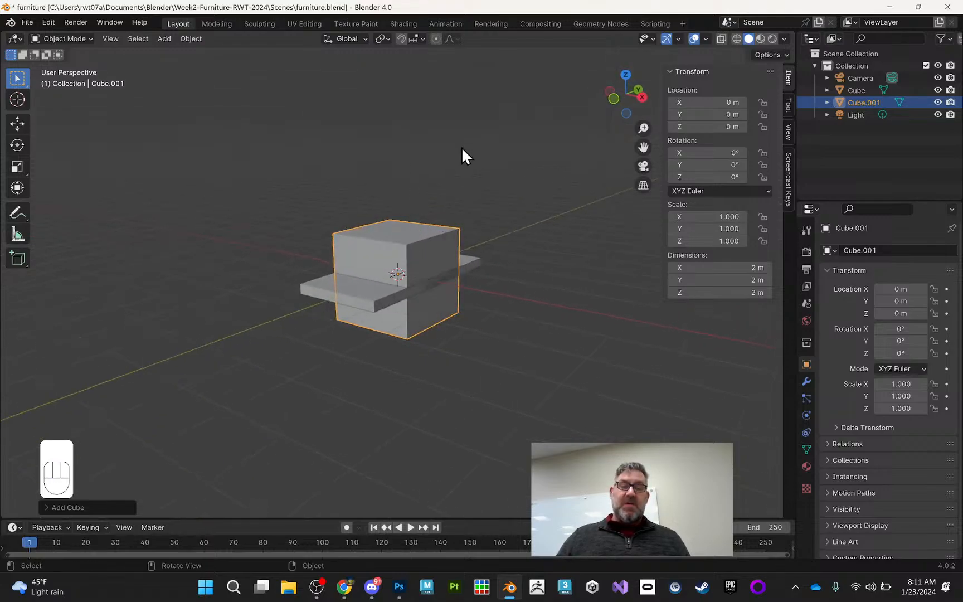
{"action": "left_click", "coordinate": [729, 293]}
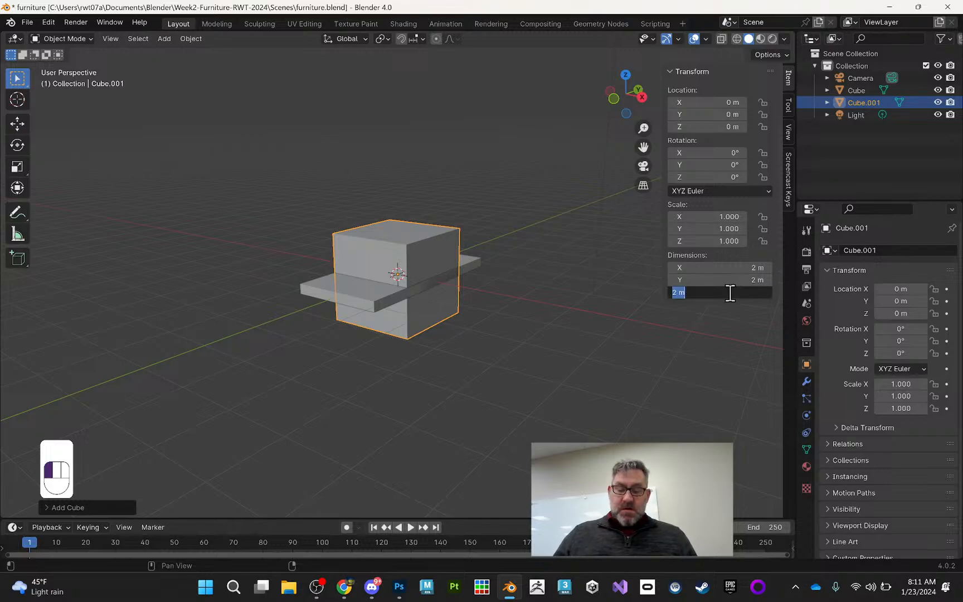
{"action": "type", "text": "1.8"}
{"action": "key", "text": "Return"}
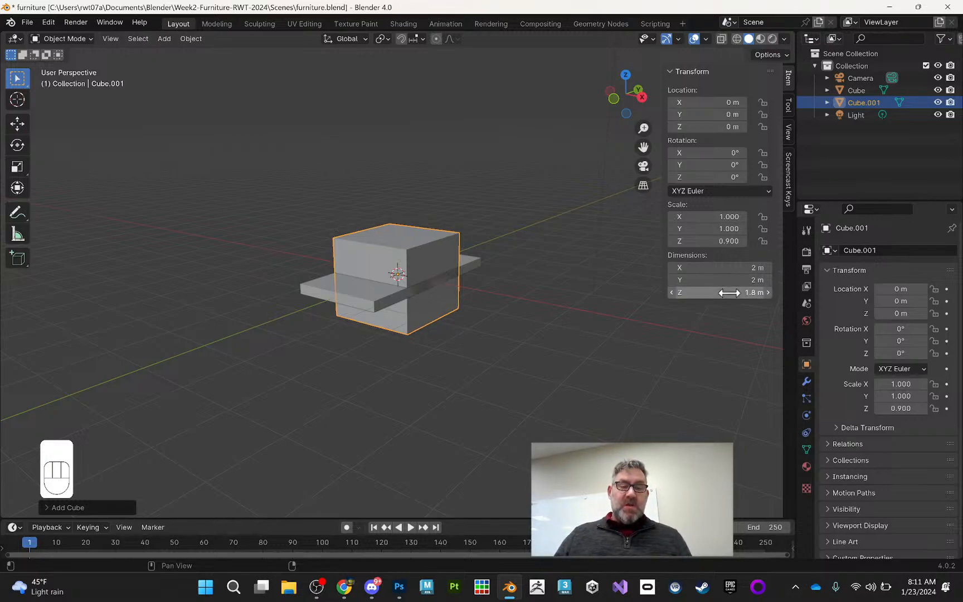
{"action": "left_click", "coordinate": [734, 281]}
{"action": "key", "text": "BackSpace"}
{"action": "type", "text": ".5"}
{"action": "key", "text": "Return"}
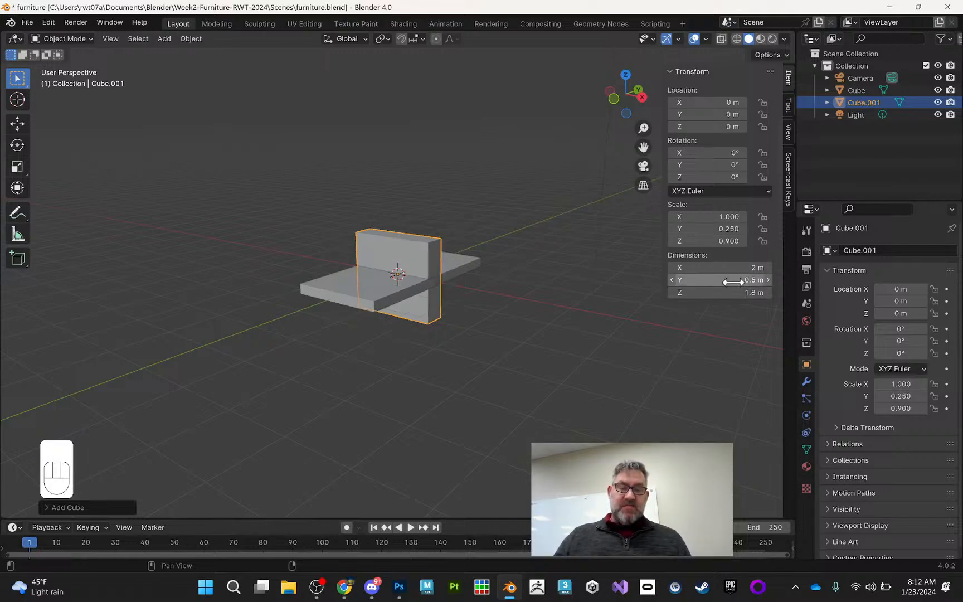
{"action": "left_click", "coordinate": [740, 268]}
{"action": "key", "text": "BackSpace"}
{"action": "type", "text": ".75"}
{"action": "key", "text": "Return"}
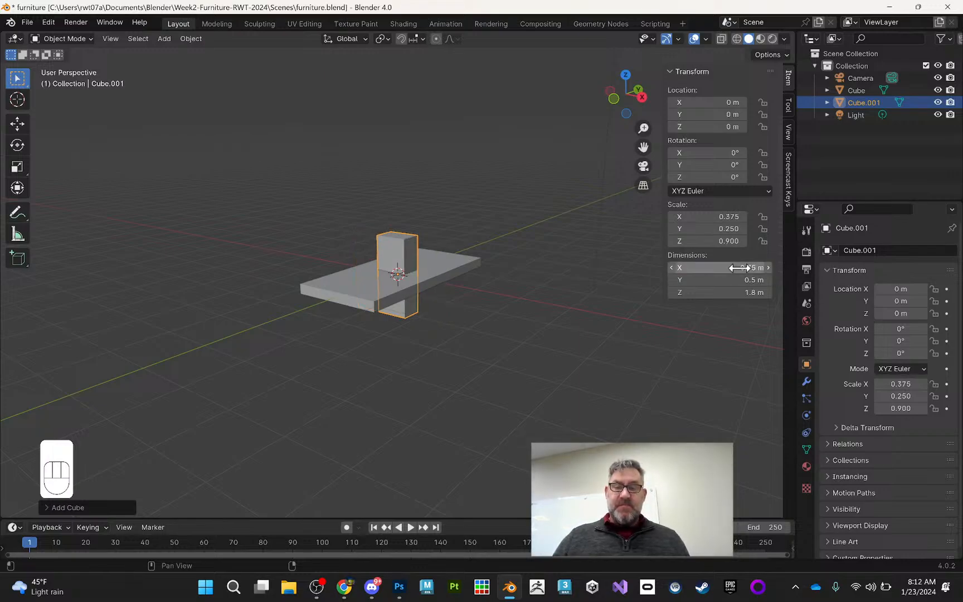
Step: Frame the upright block in the view and rename the object as person
{"action": "middle_click_drag", "start_coordinate": [415, 226], "coordinate": [149, 146]}
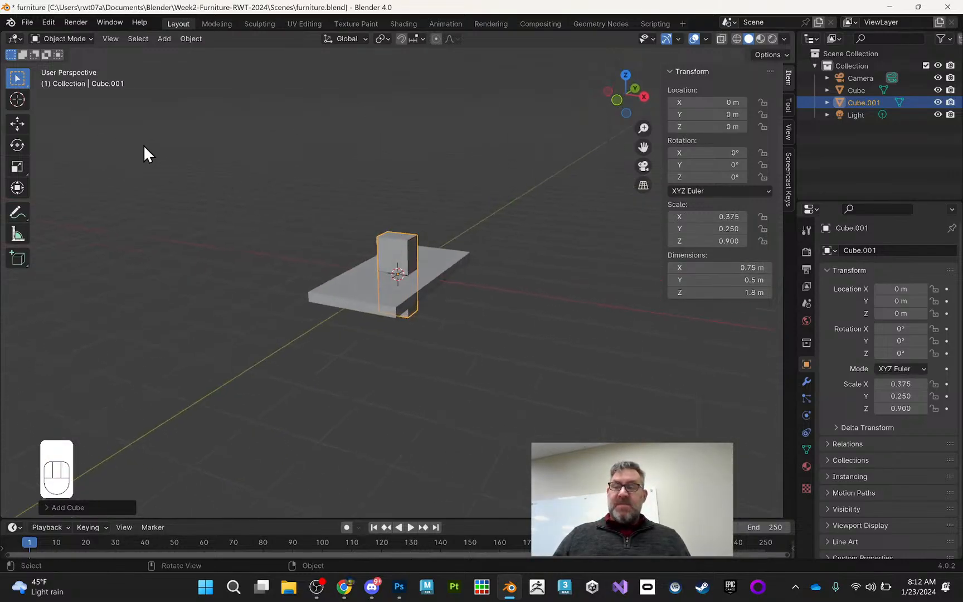
{"action": "key", "text": "KP_Decimal"}
{"action": "scroll", "coordinate": [394, 192], "scroll_direction": "down", "scroll_amount": 5}
{"action": "middle_click_drag", "start_coordinate": [393, 192], "coordinate": [413, 190]}
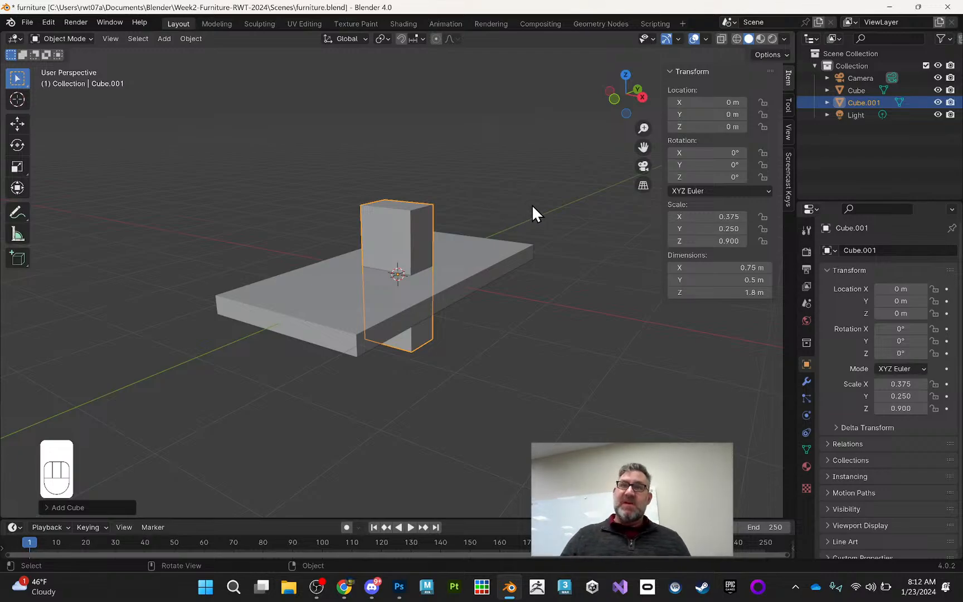
{"action": "middle_click_drag", "start_coordinate": [499, 212], "coordinate": [478, 209]}
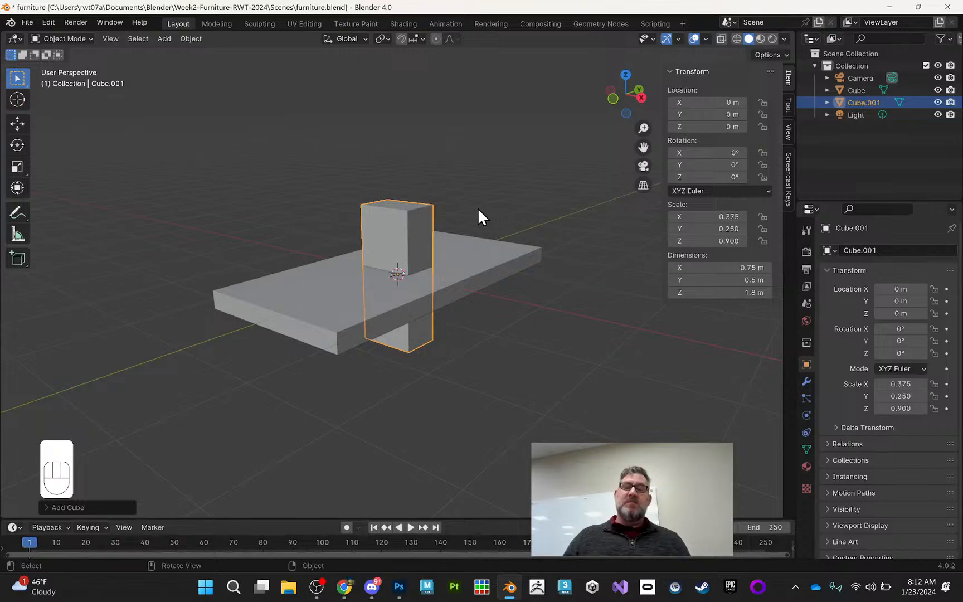
{"action": "left_click", "coordinate": [418, 206]}
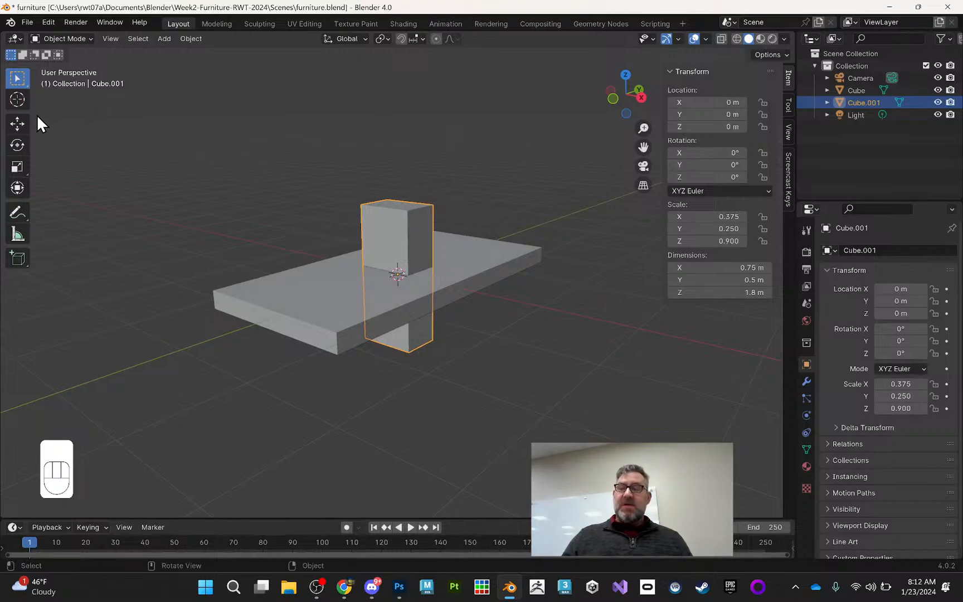
{"action": "left_click", "coordinate": [890, 251]}
{"action": "type", "text": "person"}
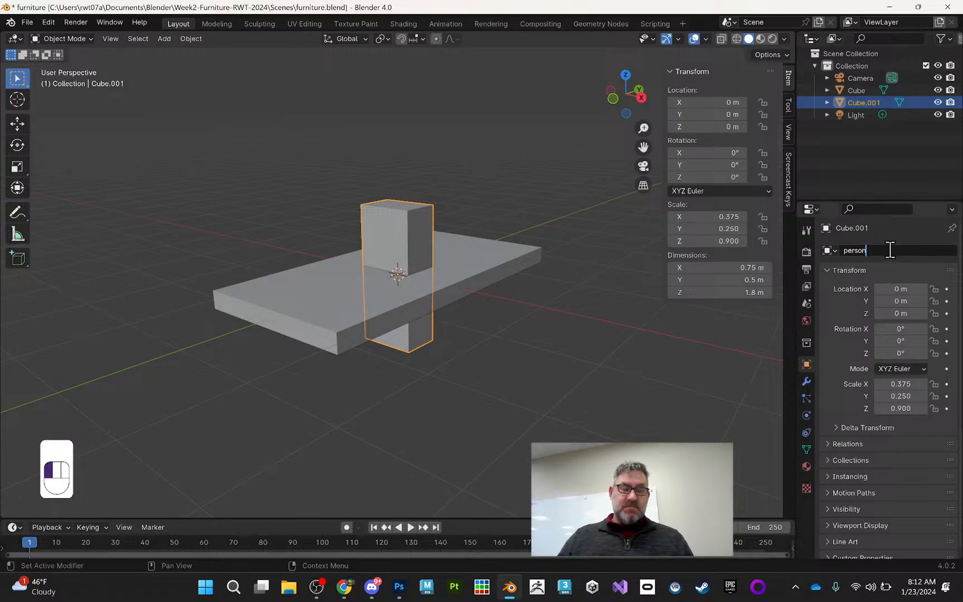
{"action": "key", "text": "Return"}
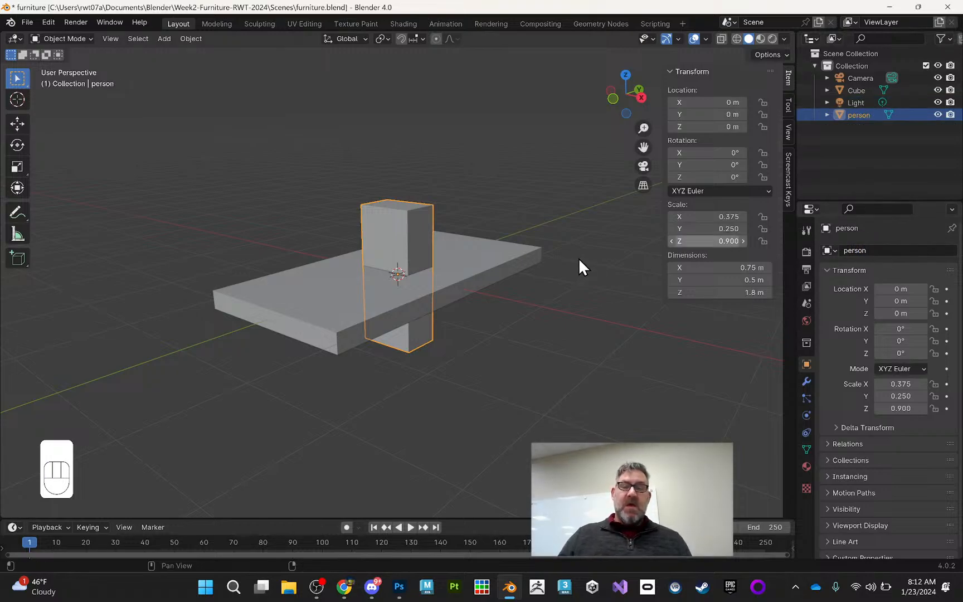
Step: Move the person block off the far end of the slab, to about Y 3.7 m and Z 0.91 m
{"action": "middle_click_drag", "start_coordinate": [484, 167], "coordinate": [500, 187]}
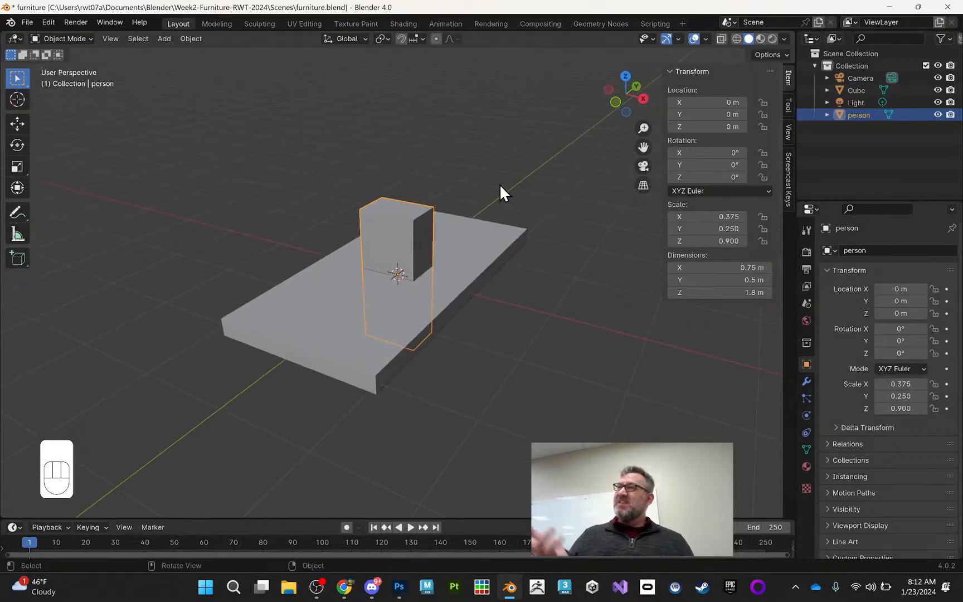
{"action": "middle_click_drag", "start_coordinate": [499, 183], "coordinate": [443, 185]}
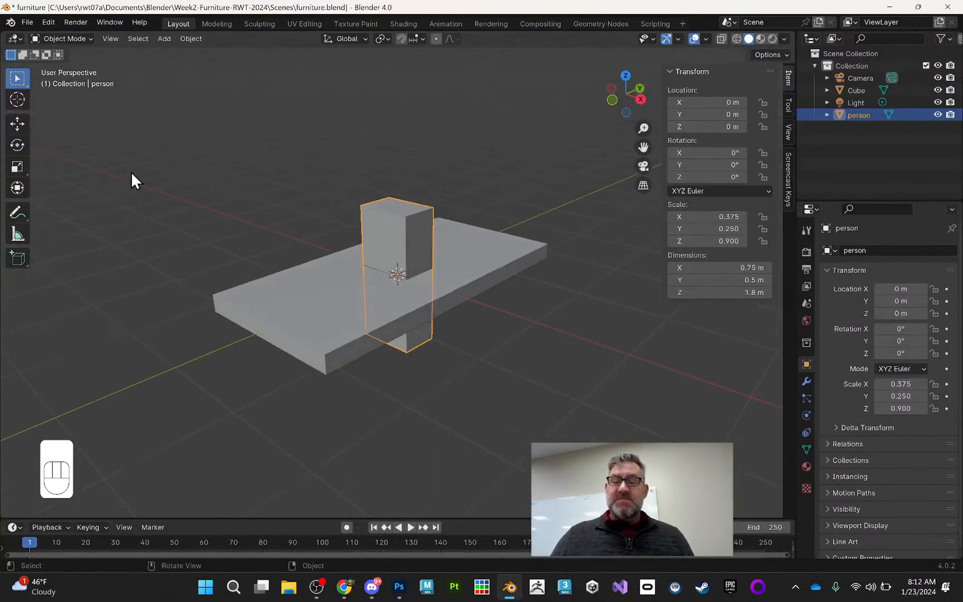
{"action": "left_click", "coordinate": [15, 124]}
{"action": "left_click_drag", "start_coordinate": [430, 260], "coordinate": [544, 111]}
Step: Select the slab and set its Z dimension to 0.1 m
{"action": "middle_click_drag", "start_coordinate": [495, 150], "coordinate": [394, 190]}
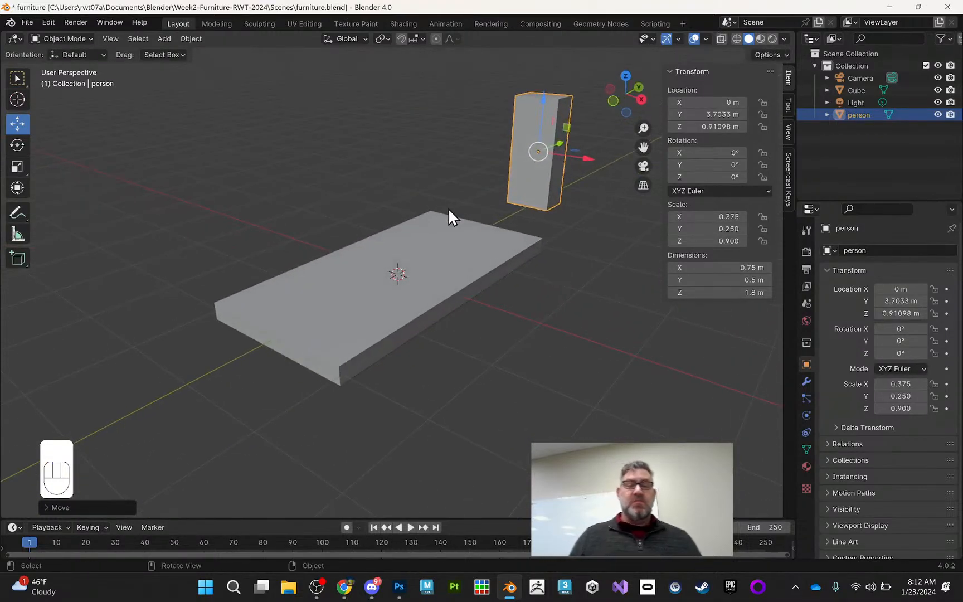
{"action": "left_click", "coordinate": [428, 241]}
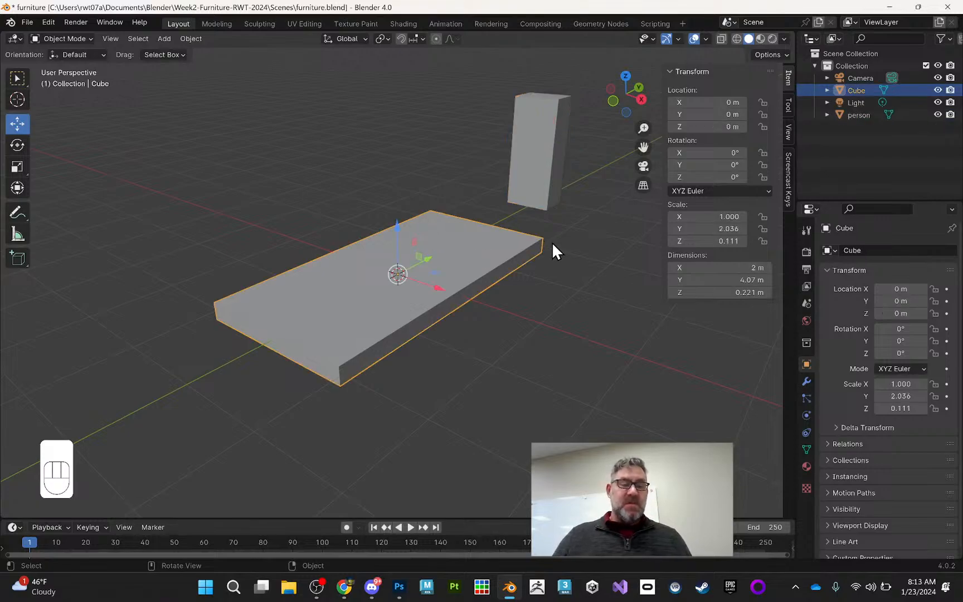
{"action": "middle_click_drag", "start_coordinate": [467, 247], "coordinate": [452, 262]}
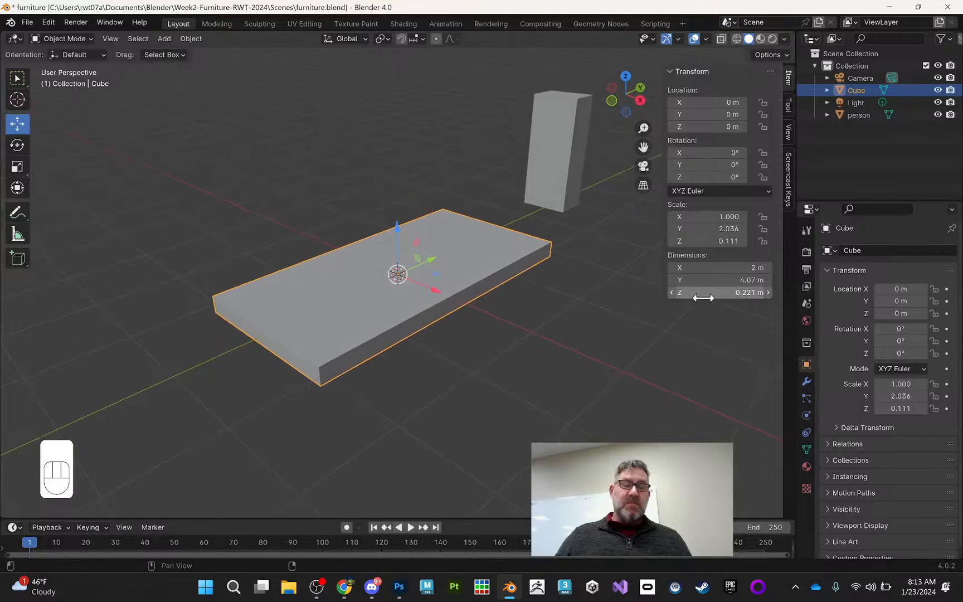
{"action": "left_click", "coordinate": [723, 294]}
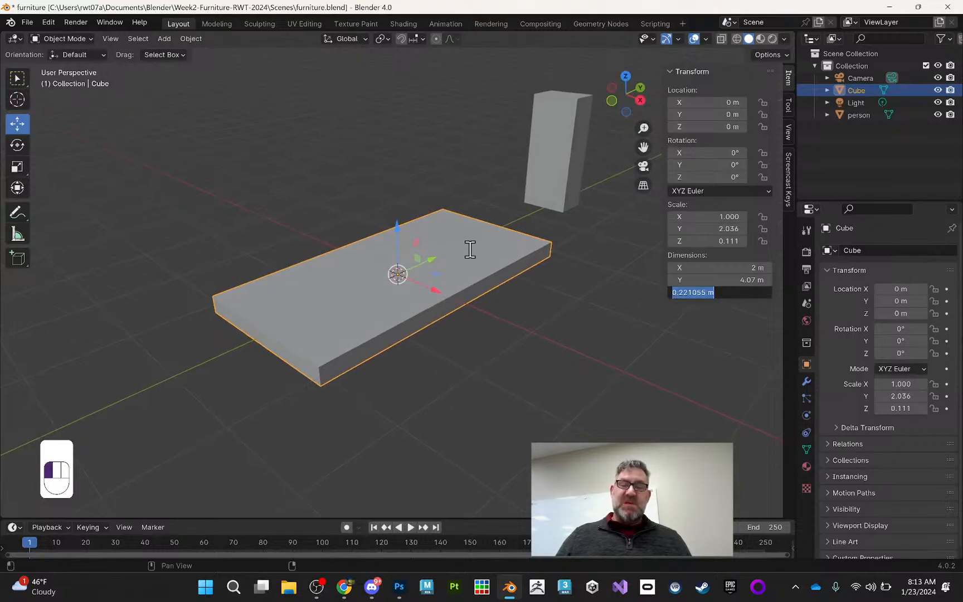
{"action": "key", "text": "BackSpace"}
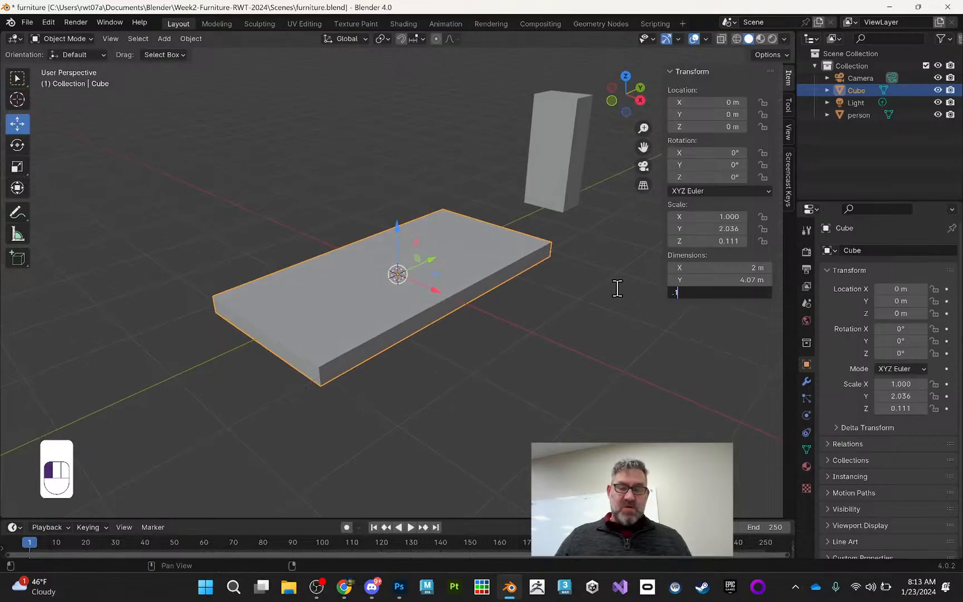
{"action": "key", "text": "Return"}
Step: Enter Edit Mode on the slab, select its underside face in face selection mode and activate the Inset Faces tool
{"action": "middle_click_drag", "start_coordinate": [543, 268], "coordinate": [443, 176]}
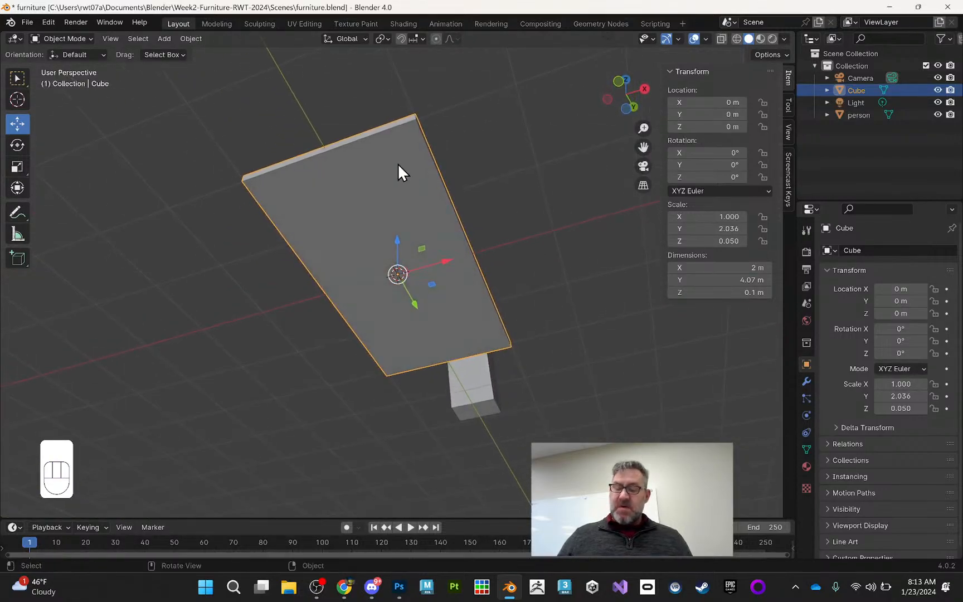
{"action": "key", "text": "Tab"}
{"action": "left_click", "coordinate": [129, 43]}
{"action": "left_click", "coordinate": [366, 187]}
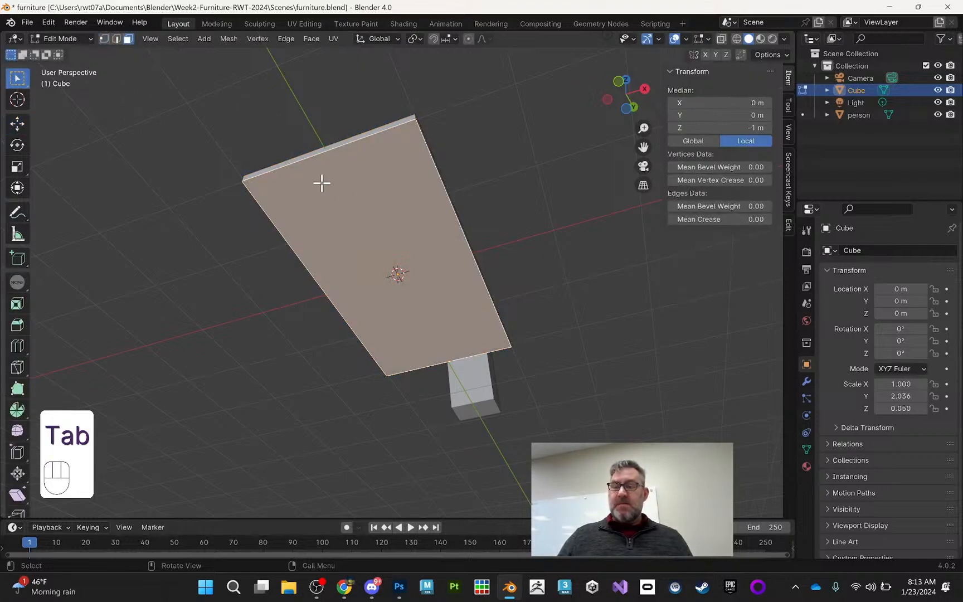
{"action": "left_click", "coordinate": [18, 305]}
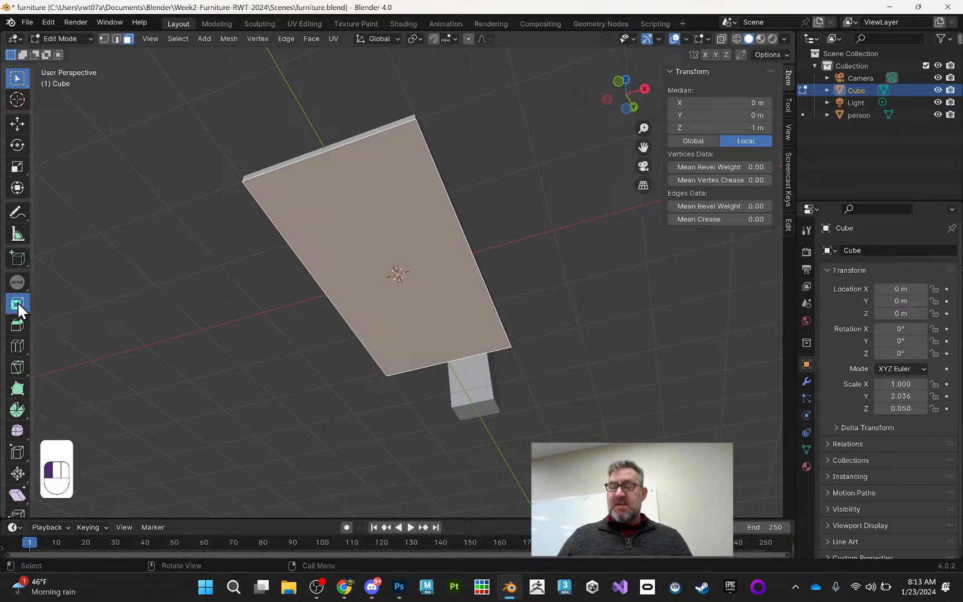
Step: Try insetting the slab's underside face deeply and undo the inset
{"action": "left_click_drag", "start_coordinate": [392, 241], "coordinate": [387, 269]}
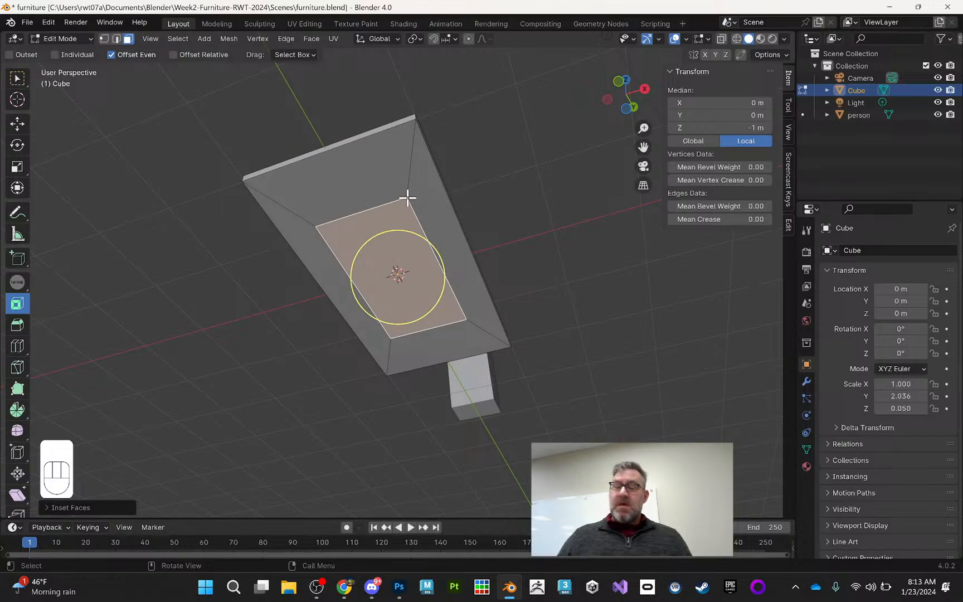
{"action": "key", "text": "ctrl+z"}
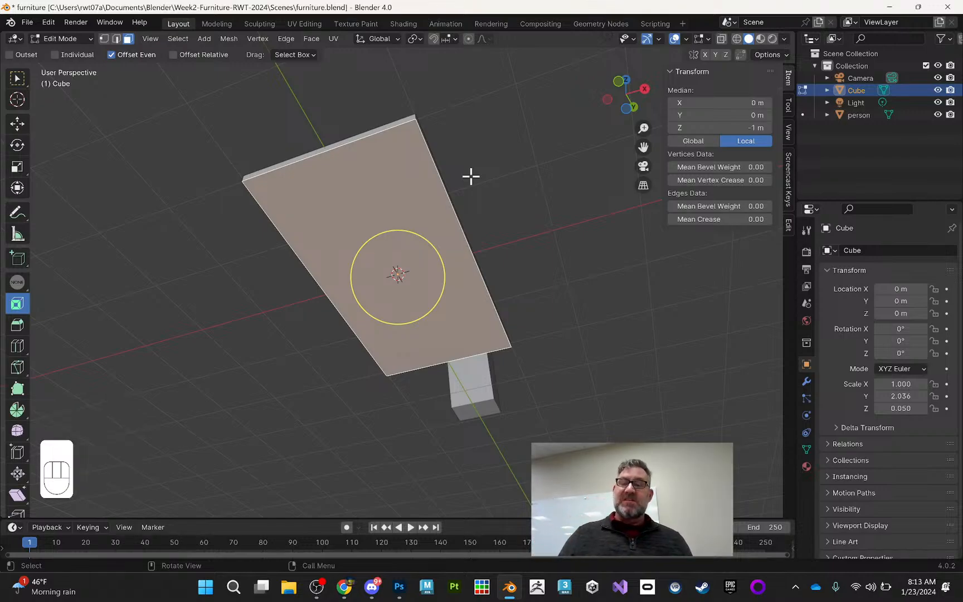
Step: Back in Object Mode, set the slab's Y scale to 2 and apply its rotation and scale
{"action": "middle_click_drag", "start_coordinate": [425, 146], "coordinate": [325, 295]}
{"action": "key", "text": "Tab"}
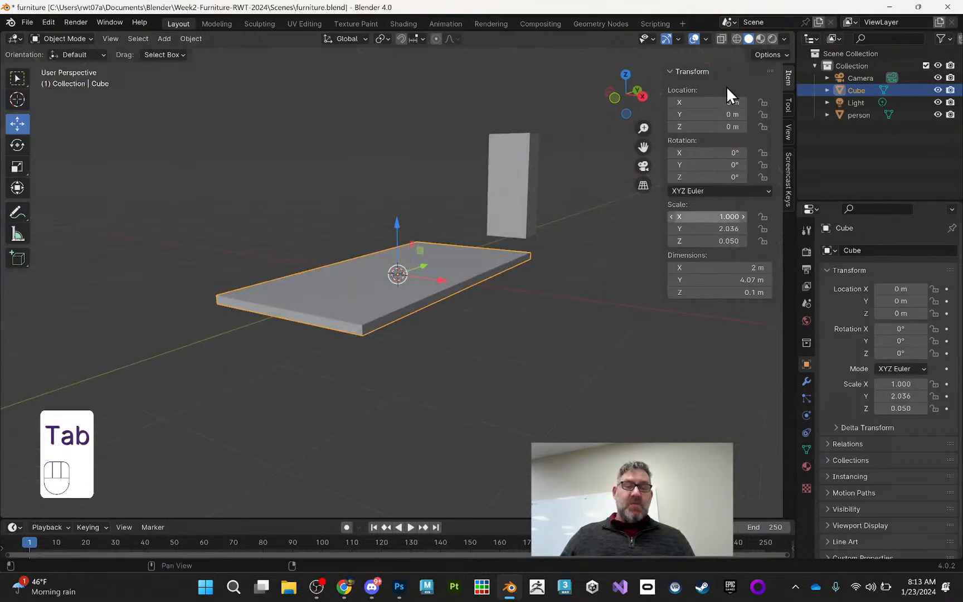
{"action": "key", "text": "n"}
{"action": "key", "text": "n"}
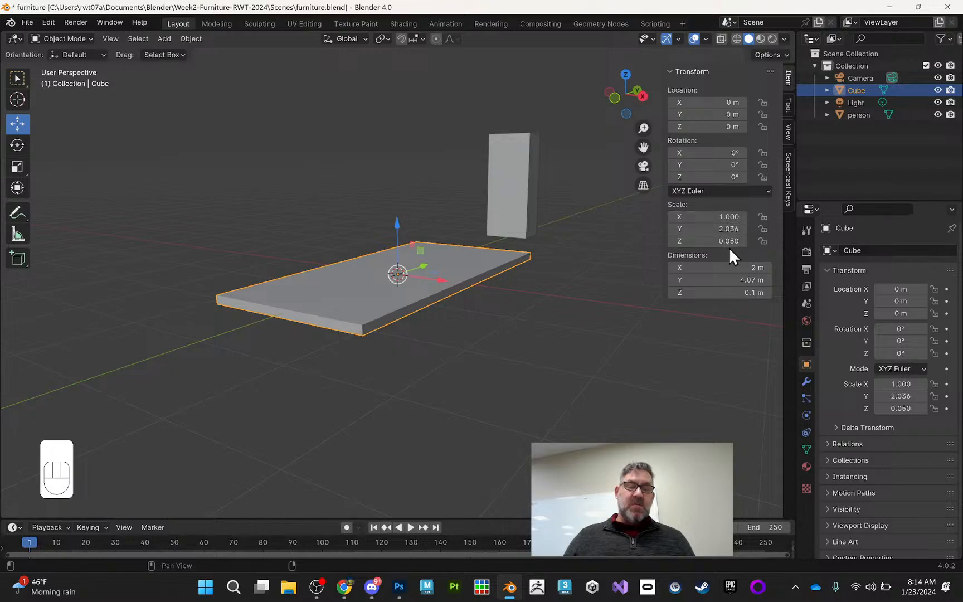
{"action": "left_click", "coordinate": [732, 229]}
{"action": "type", "text": "2"}
{"action": "key", "text": "Return"}
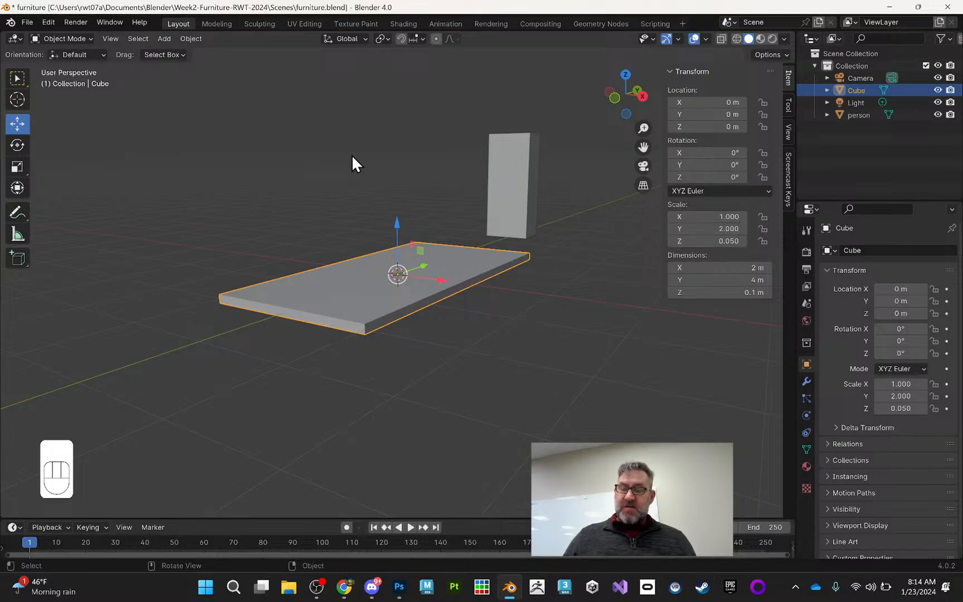
{"action": "key", "text": "ctrl+a"}
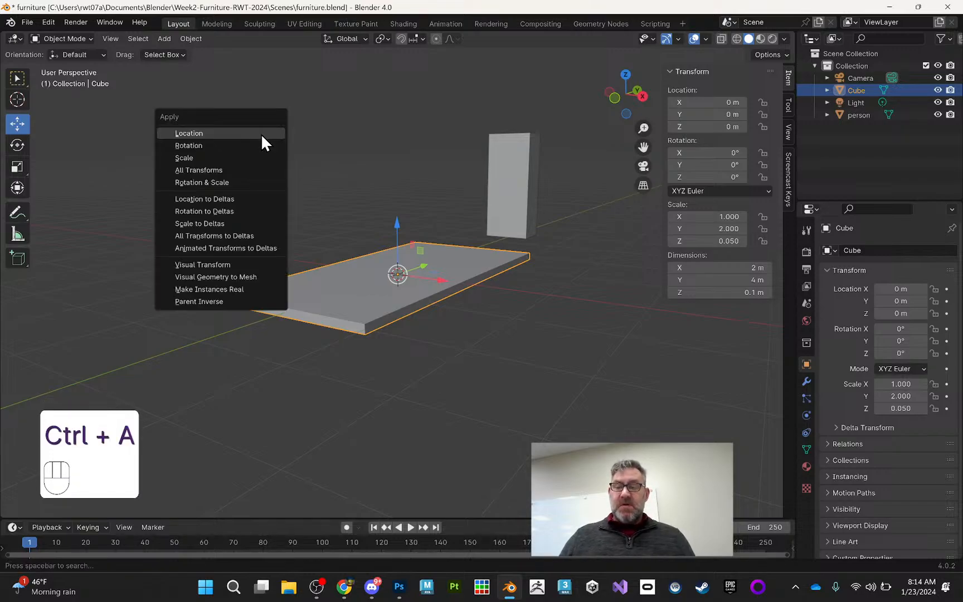
{"action": "left_click", "coordinate": [234, 184]}
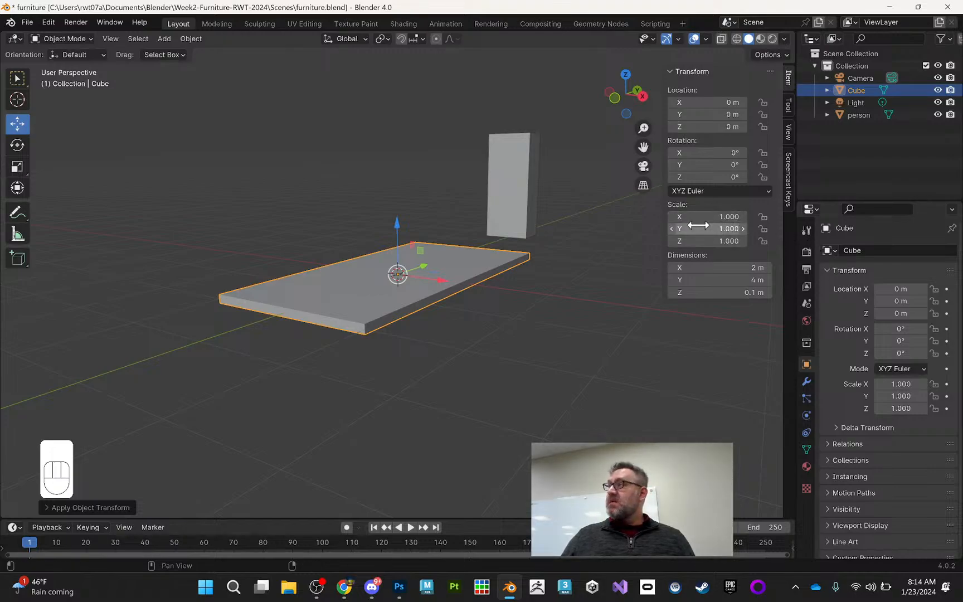
Step: Inset the slab's underside face twice in Edit Mode, making two concentric borders about 0.1 m wide each
{"action": "middle_click_drag", "start_coordinate": [467, 206], "coordinate": [387, 167]}
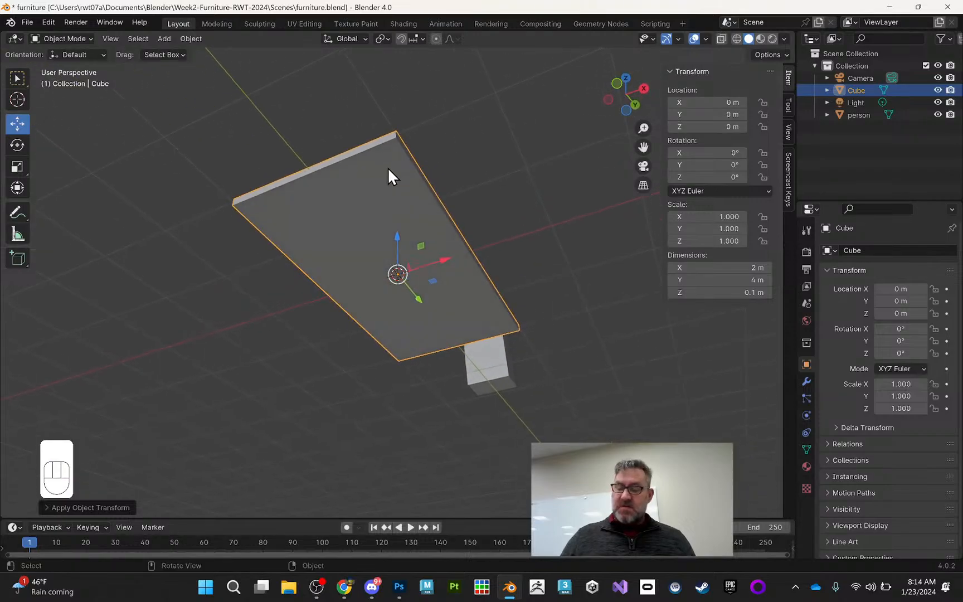
{"action": "key", "text": "Tab"}
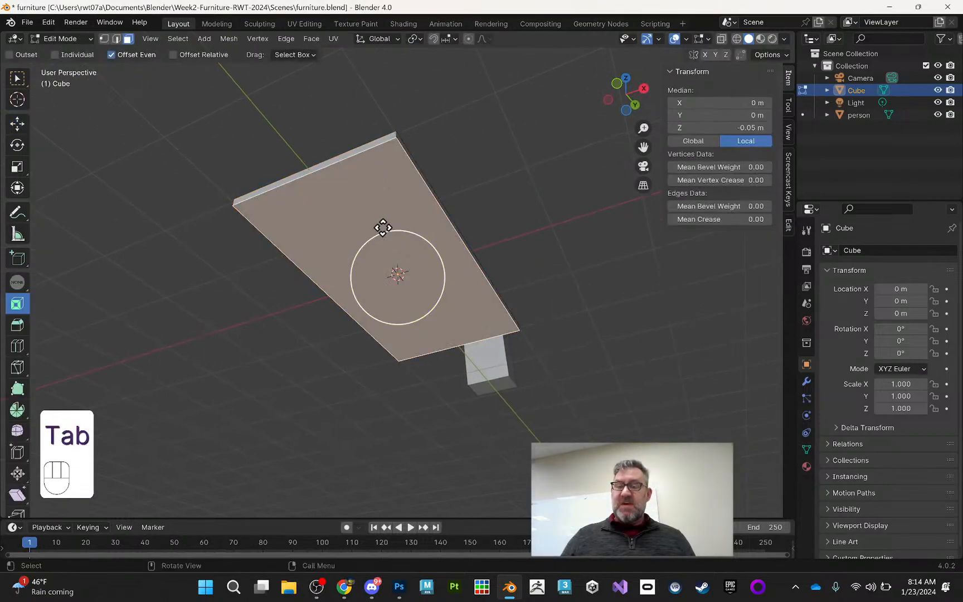
{"action": "left_click", "coordinate": [382, 207]}
{"action": "mouse_move", "coordinate": [406, 246]}
{"action": "left_mouse_down"}
{"action": "mouse_move", "coordinate": [405, 258]}
{"action": "mouse_move", "coordinate": [411, 254]}
{"action": "left_mouse_up"}
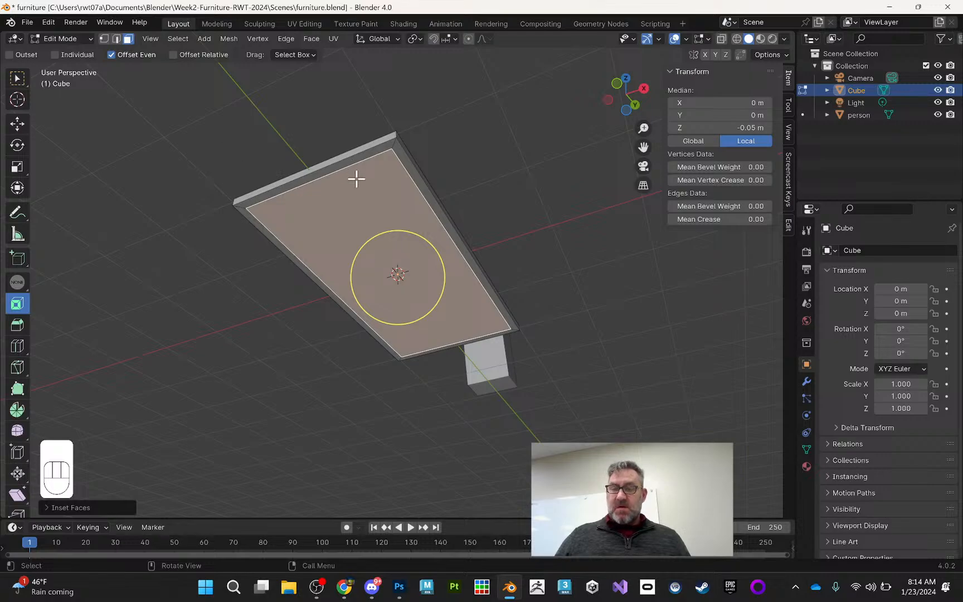
{"action": "key", "text": "Return"}
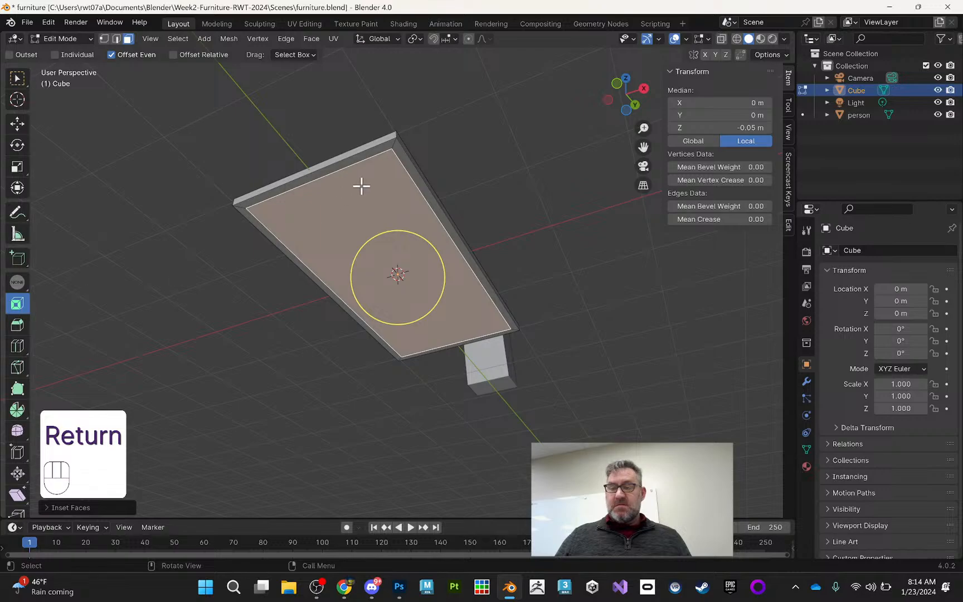
{"action": "left_click_drag", "start_coordinate": [380, 182], "coordinate": [399, 242]}
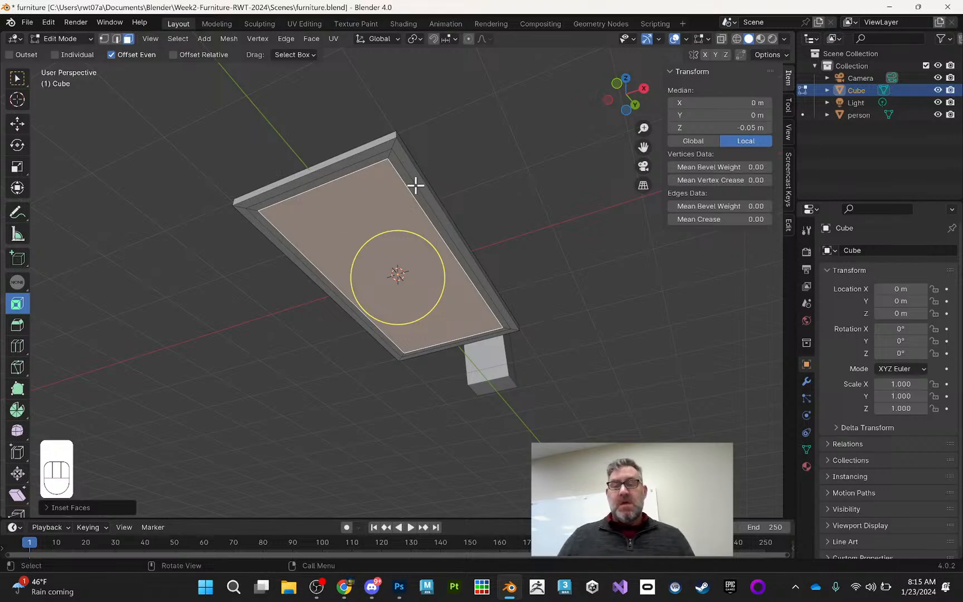
Step: Extrude the four faces of the underside's inner border along their normals, down to about Z -0.2 m
{"action": "left_click", "coordinate": [475, 120]}
{"action": "key", "text": "c"}
{"action": "left_click", "coordinate": [316, 187]}
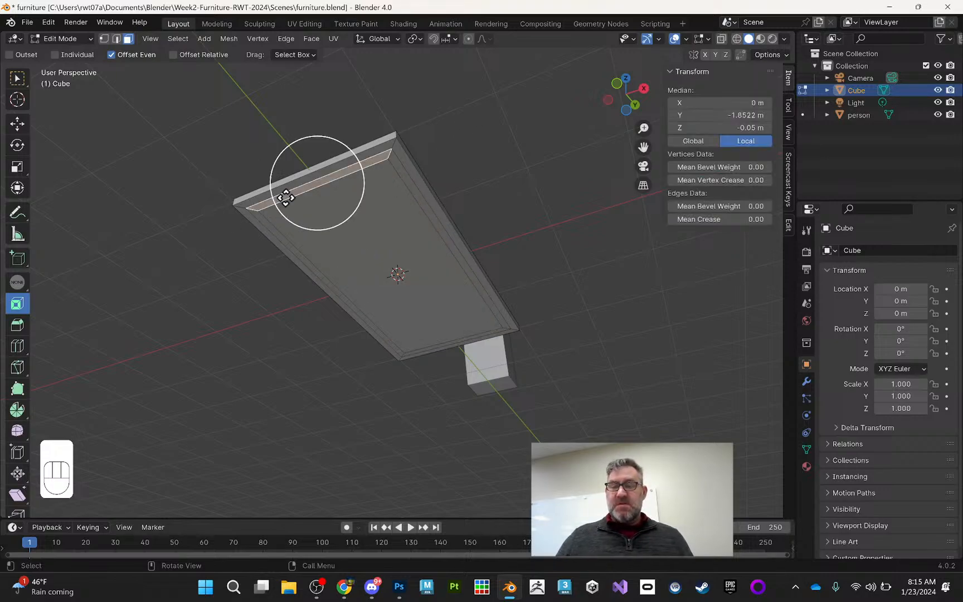
{"action": "left_click", "coordinate": [16, 79]}
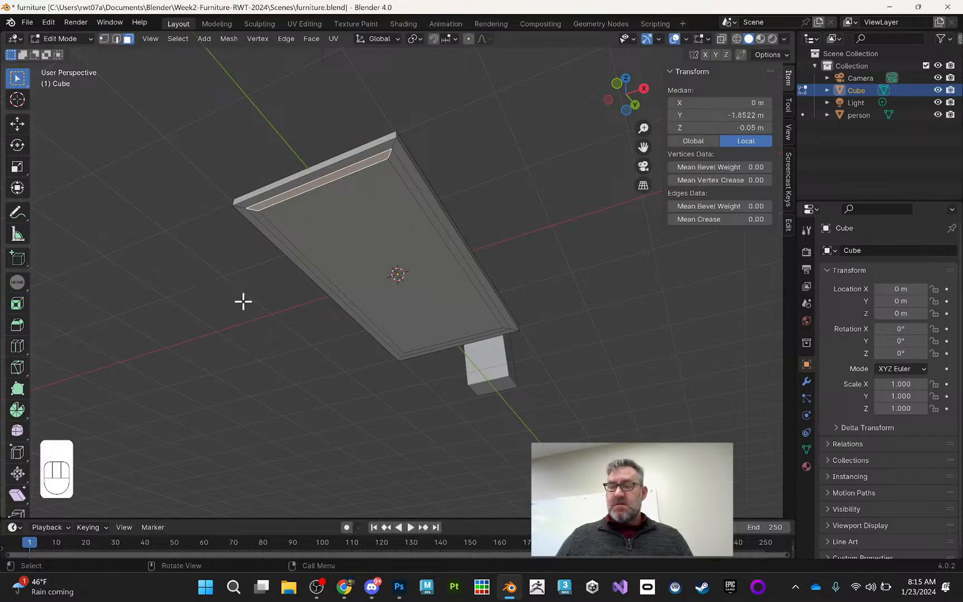
{"action": "left_click", "coordinate": [291, 247], "text": "shift"}
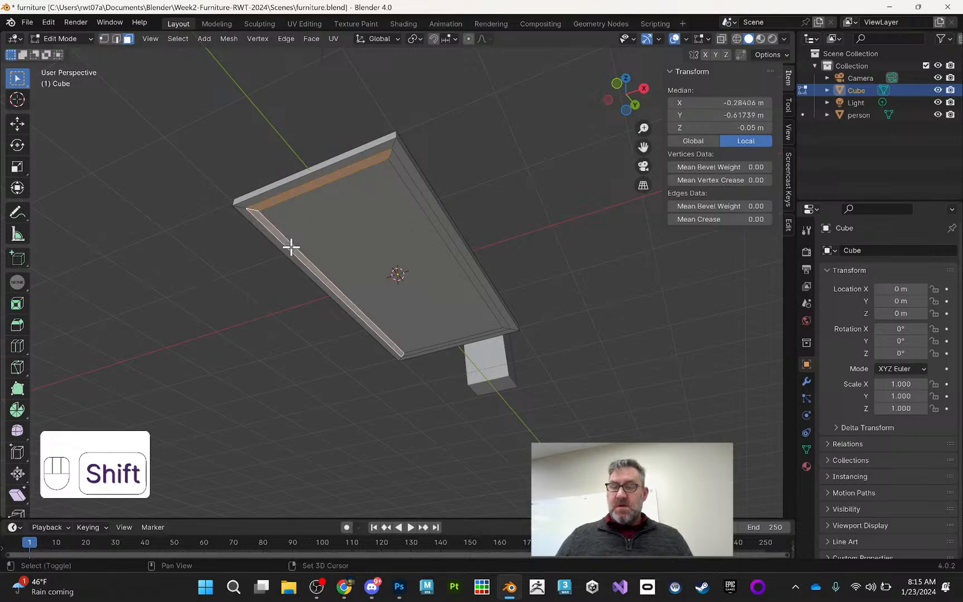
{"action": "left_click", "coordinate": [414, 188], "text": "shift"}
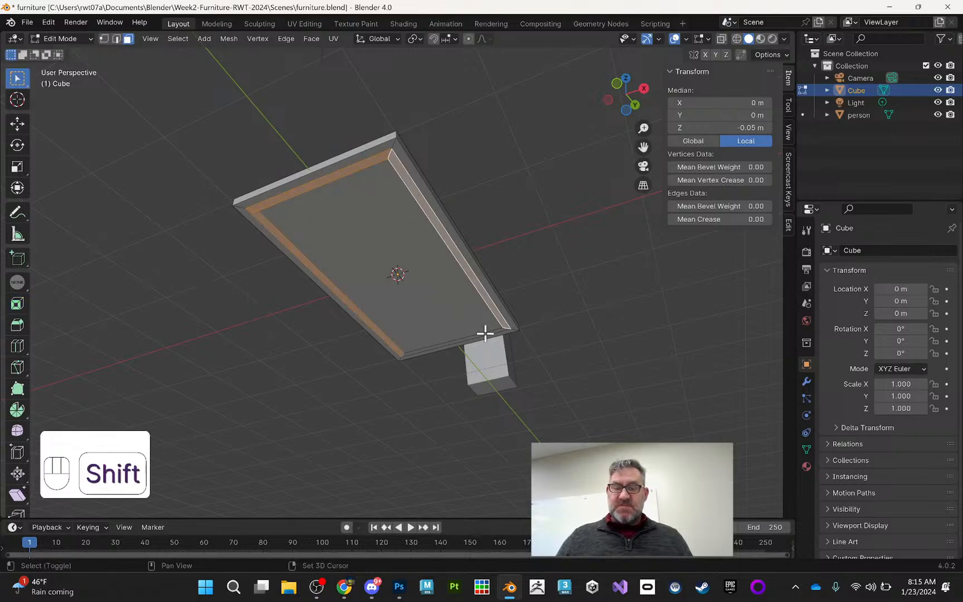
{"action": "left_click", "coordinate": [485, 334], "text": "shift"}
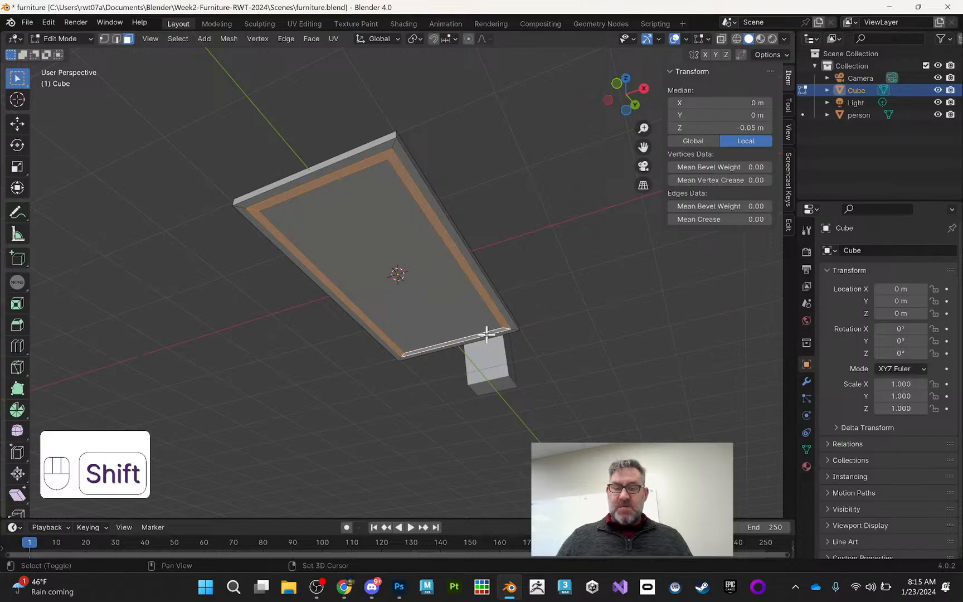
{"action": "left_click", "coordinate": [26, 290]}
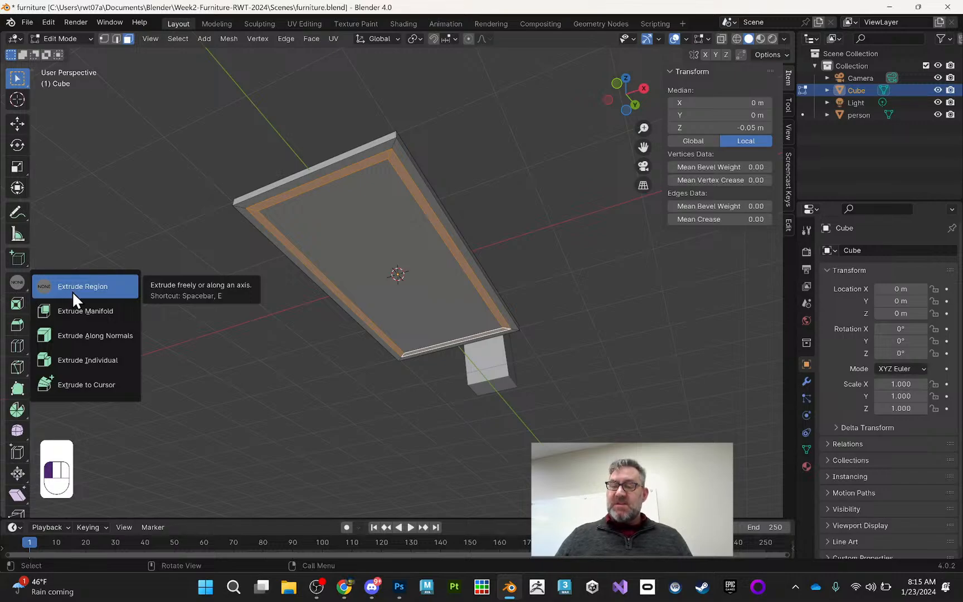
{"action": "left_click", "coordinate": [90, 332]}
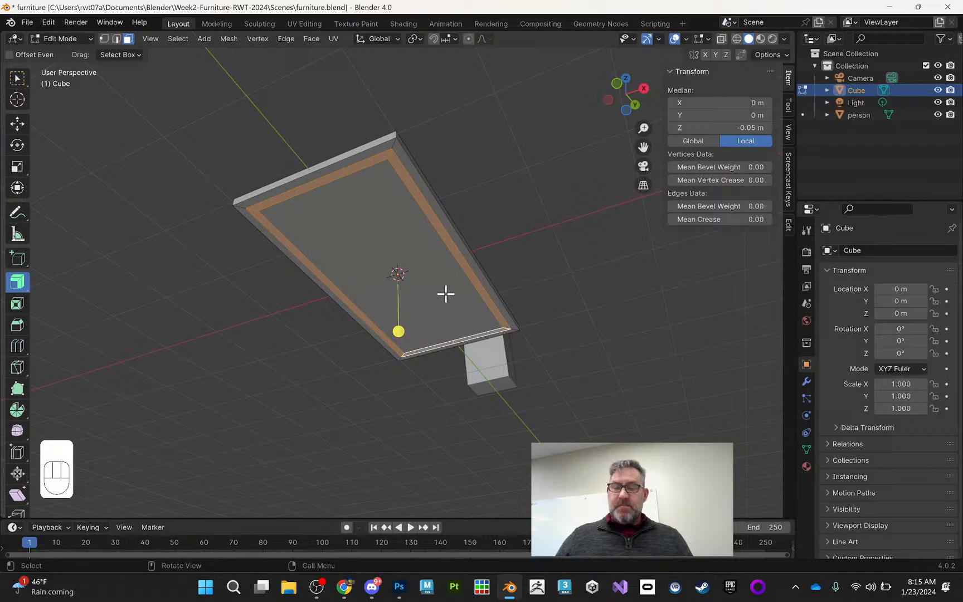
{"action": "left_click_drag", "start_coordinate": [396, 334], "coordinate": [399, 330]}
Step: Subdivide the two long edges of the recessed underside panel inside the extruded rim
{"action": "middle_click_drag", "start_coordinate": [444, 245], "coordinate": [400, 206]}
{"action": "left_click", "coordinate": [116, 38]}
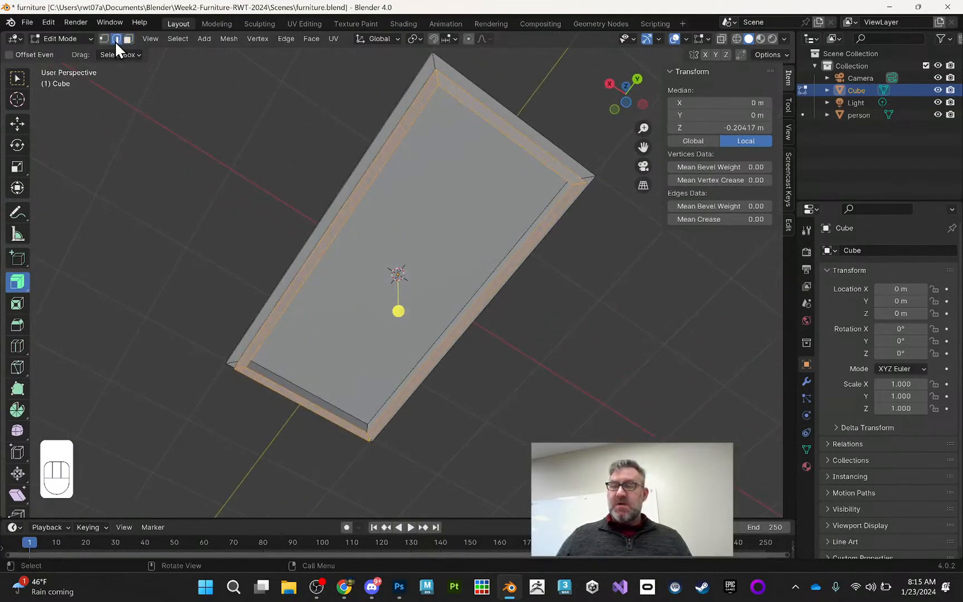
{"action": "left_click", "coordinate": [531, 202]}
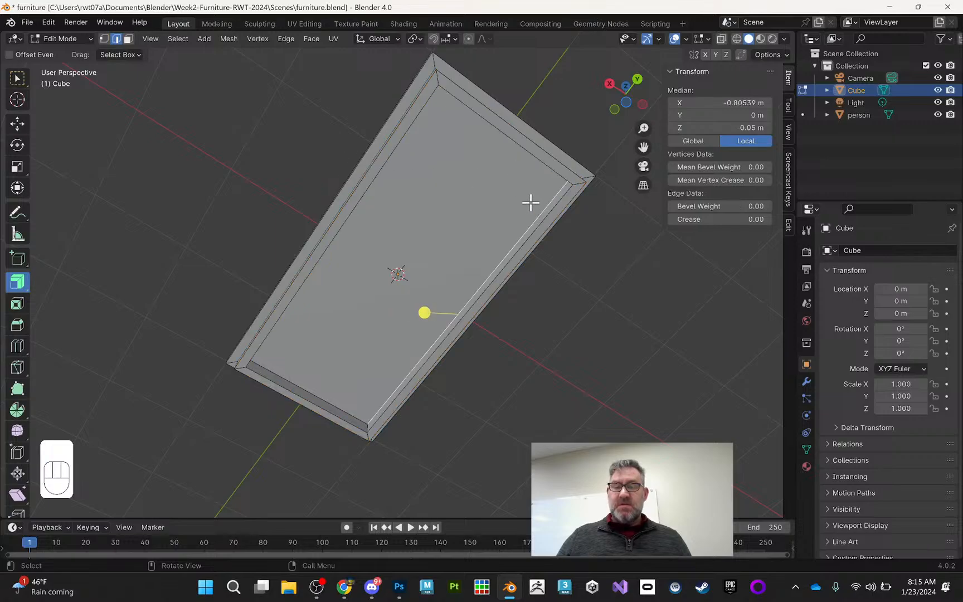
{"action": "left_click", "coordinate": [17, 78]}
{"action": "middle_click_drag", "start_coordinate": [362, 221], "coordinate": [422, 270]}
{"action": "left_click", "coordinate": [292, 270], "text": "shift"}
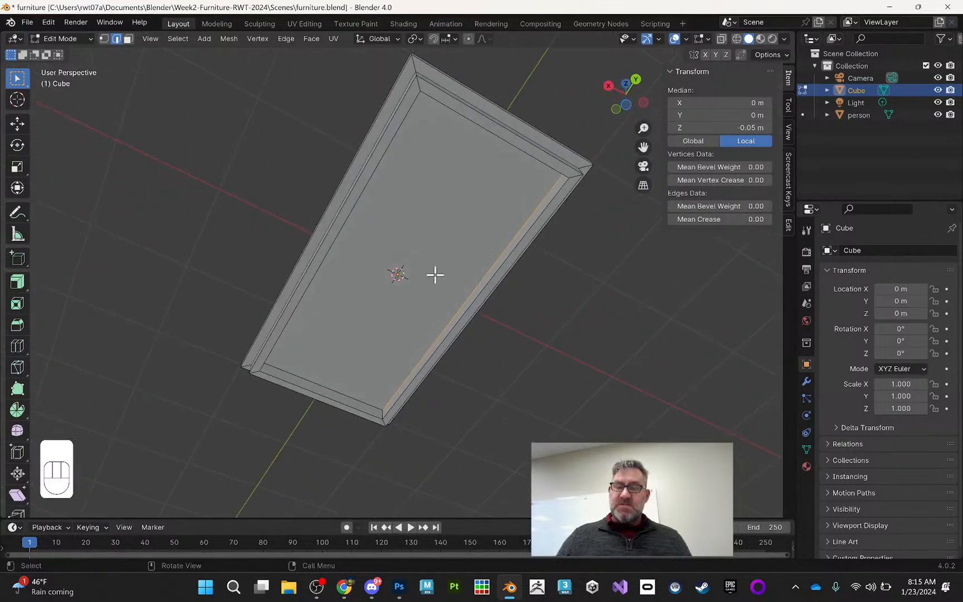
{"action": "middle_click_drag", "start_coordinate": [485, 270], "coordinate": [321, 243]}
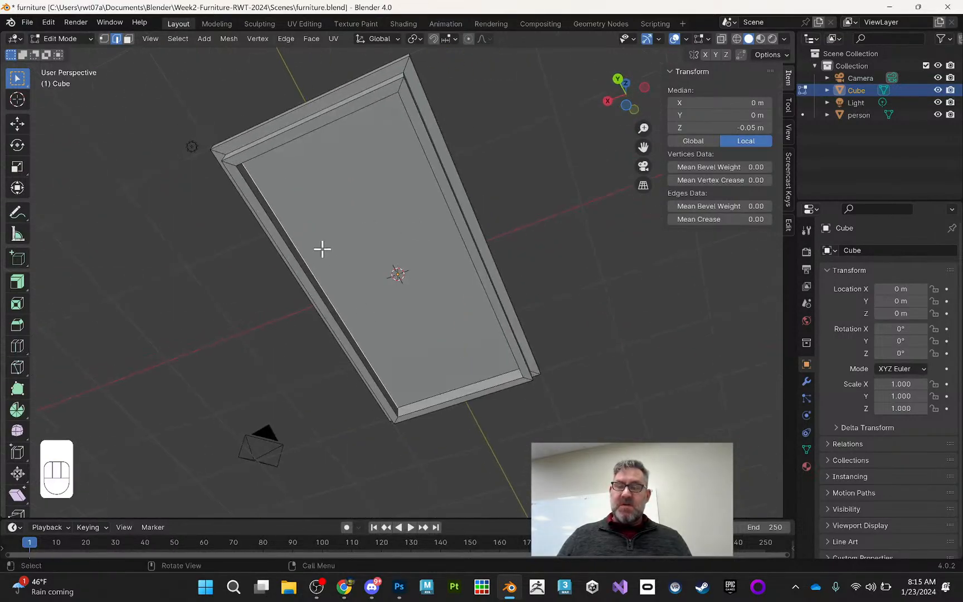
{"action": "left_click", "coordinate": [287, 39]}
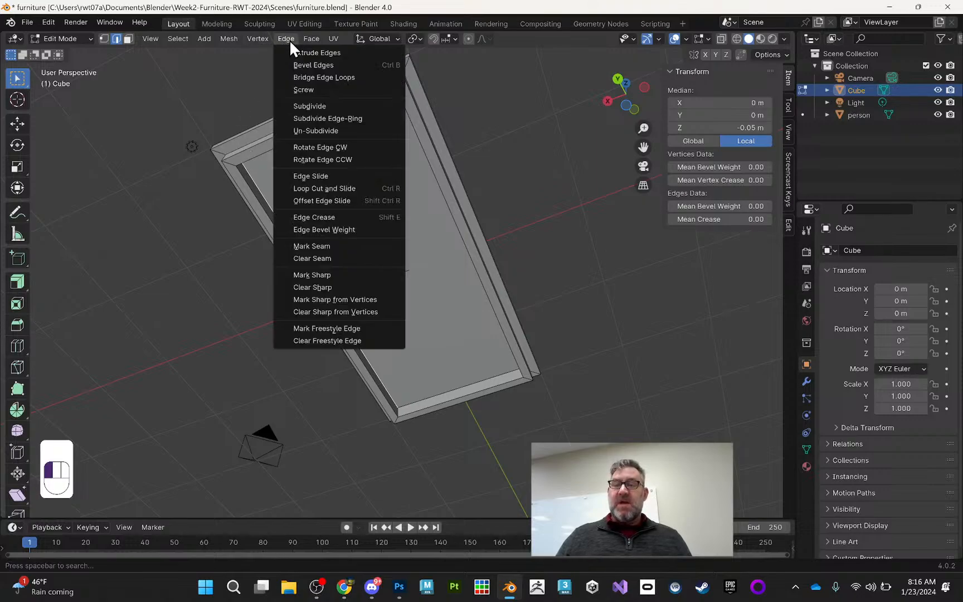
{"action": "left_click", "coordinate": [326, 106]}
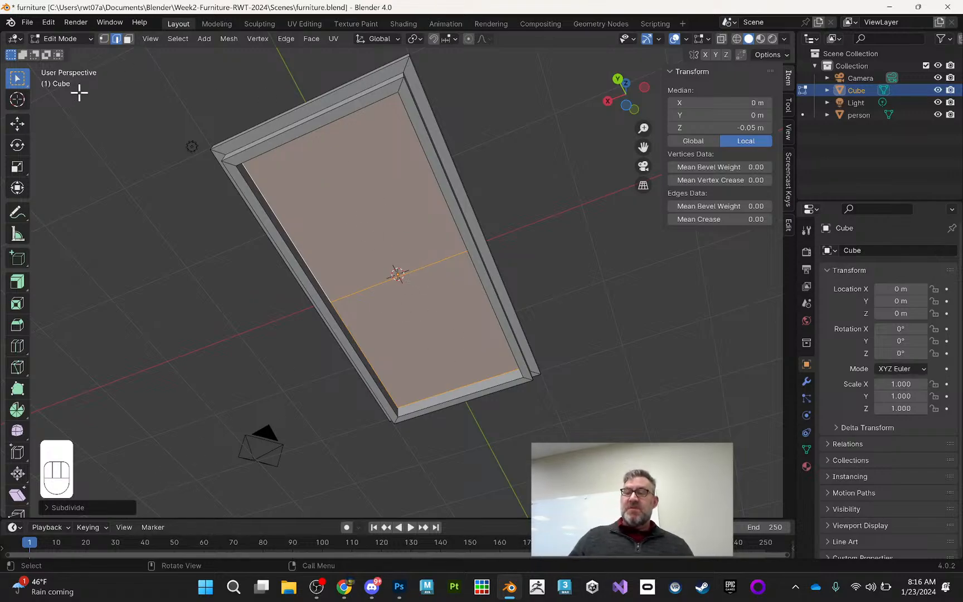
Step: Set the subdivision's number of cuts to 2 so the recessed panel is split into three sections
{"action": "left_click", "coordinate": [46, 508]}
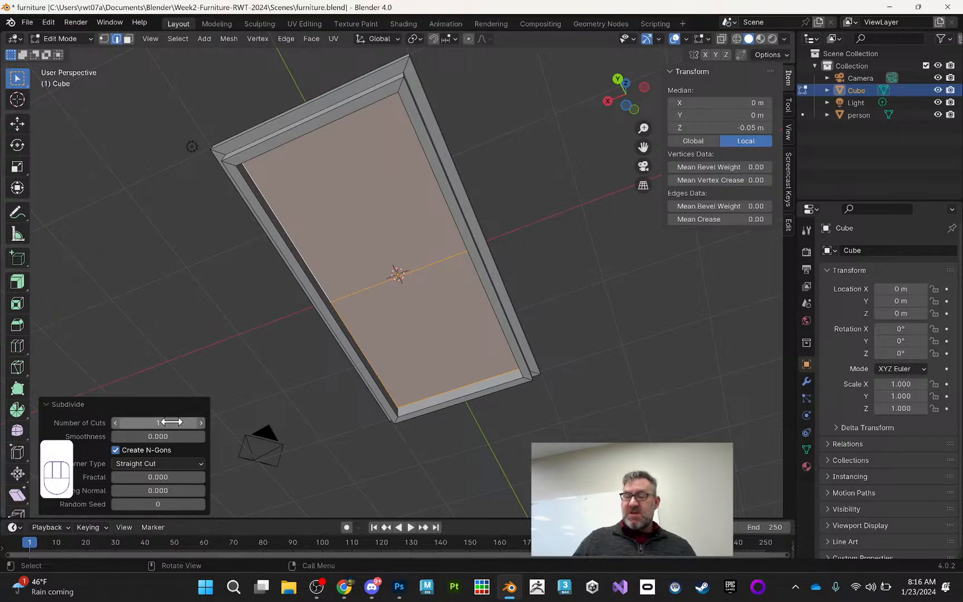
{"action": "left_click", "coordinate": [200, 423]}
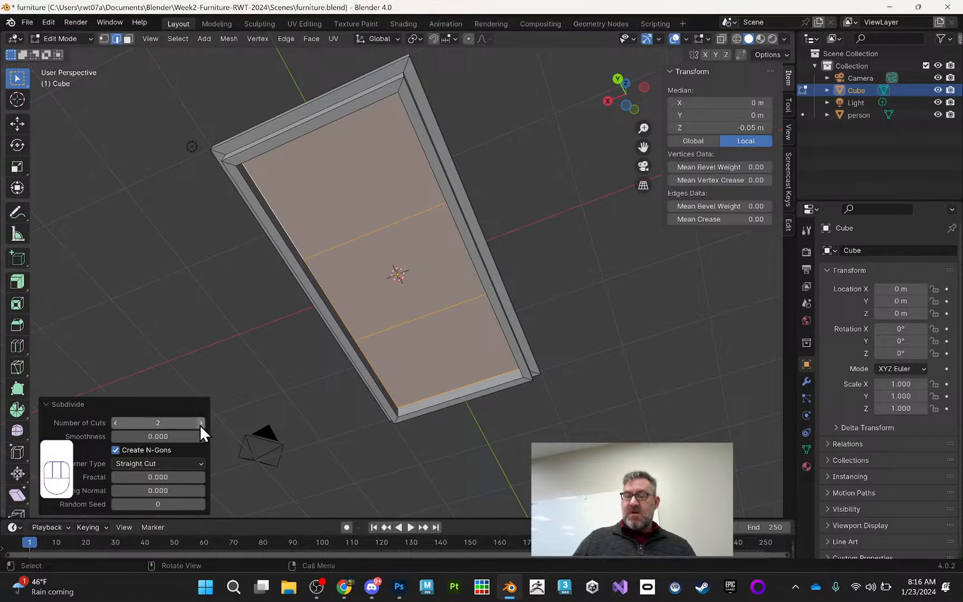
{"action": "left_click", "coordinate": [200, 423]}
{"action": "left_click", "coordinate": [201, 423]}
{"action": "left_click", "coordinate": [200, 423]}
{"action": "left_click", "coordinate": [201, 423]}
{"action": "left_click", "coordinate": [114, 425]}
{"action": "left_click", "coordinate": [115, 426]}
{"action": "left_click", "coordinate": [115, 425]}
{"action": "left_click", "coordinate": [118, 426]}
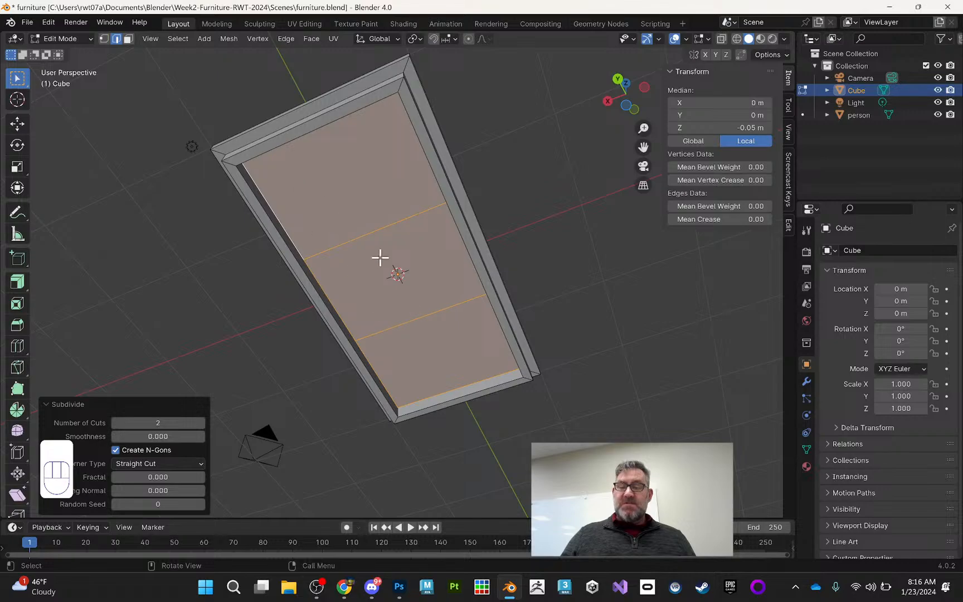
Step: Subdivide the recessed panel's four crosswise edges, both ends and both dividers, with 2 cuts to make a three-by-three grid
{"action": "left_click", "coordinate": [368, 208]}
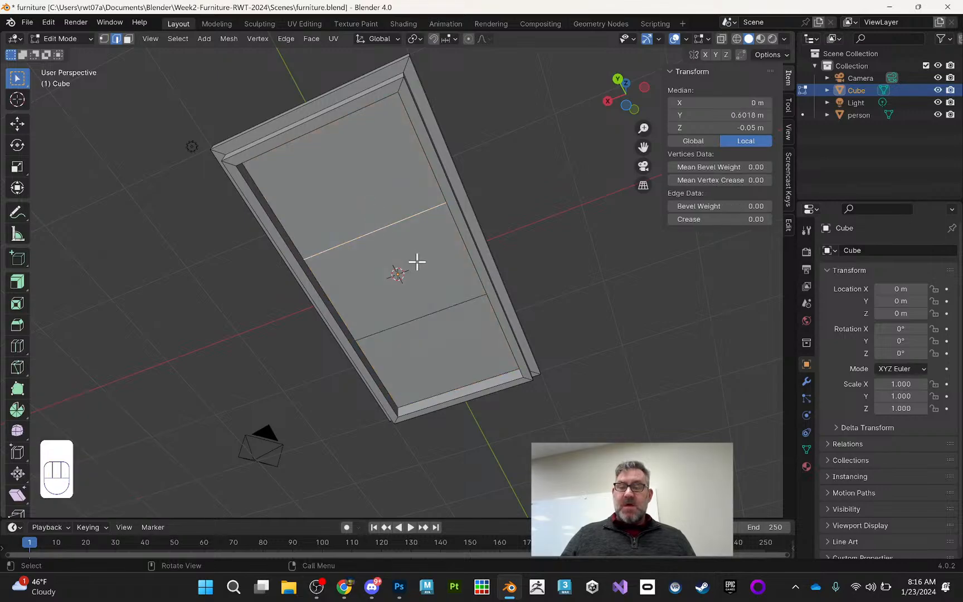
{"action": "middle_click_drag", "start_coordinate": [441, 194], "coordinate": [301, 230]}
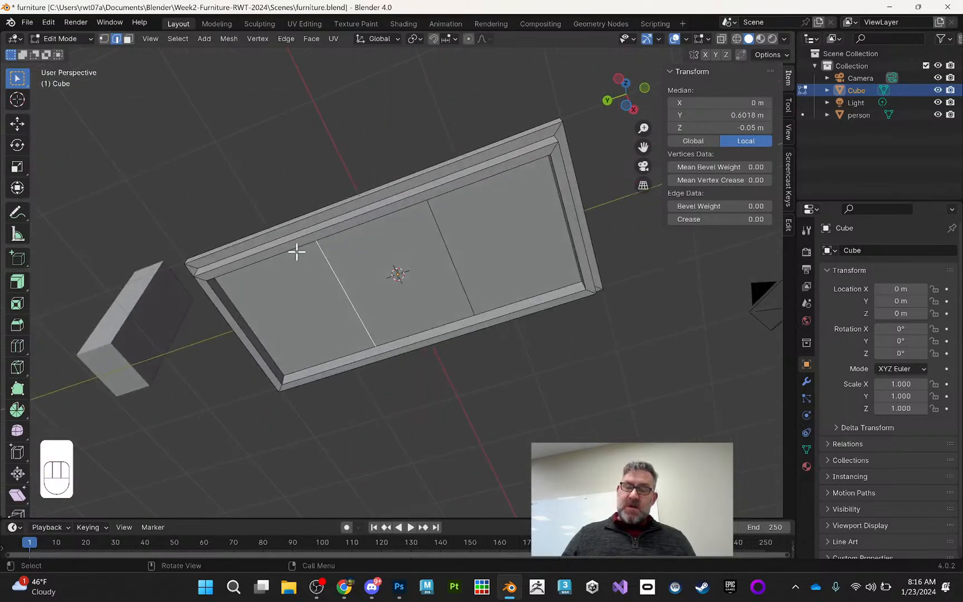
{"action": "left_click", "coordinate": [255, 327], "text": "shift"}
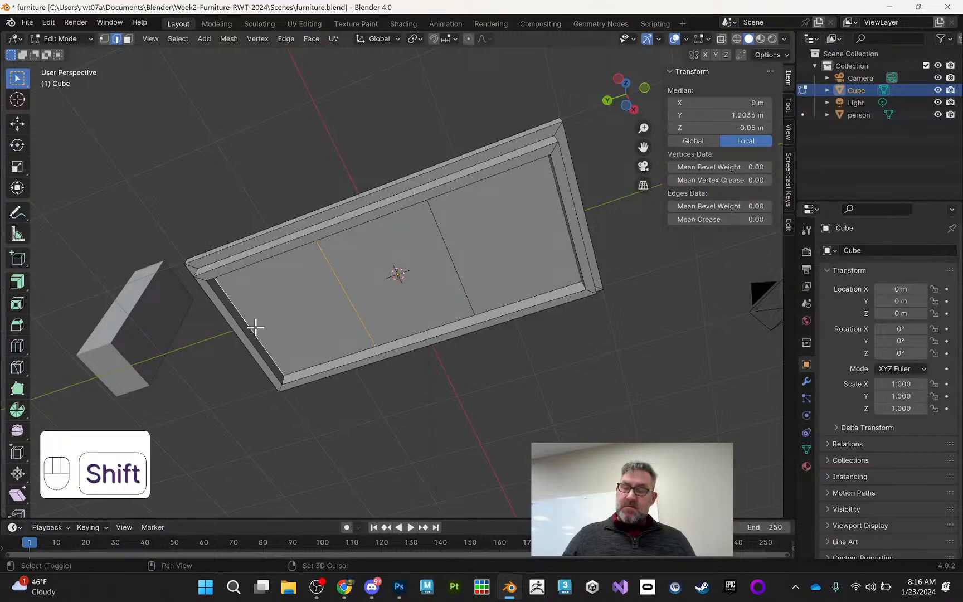
{"action": "left_click", "coordinate": [446, 246], "text": "shift"}
{"action": "middle_click_drag", "start_coordinate": [482, 226], "coordinate": [554, 263]}
{"action": "left_click", "coordinate": [567, 284], "text": "shift"}
{"action": "middle_click_drag", "start_coordinate": [425, 269], "coordinate": [394, 246]}
{"action": "left_click", "coordinate": [286, 38]}
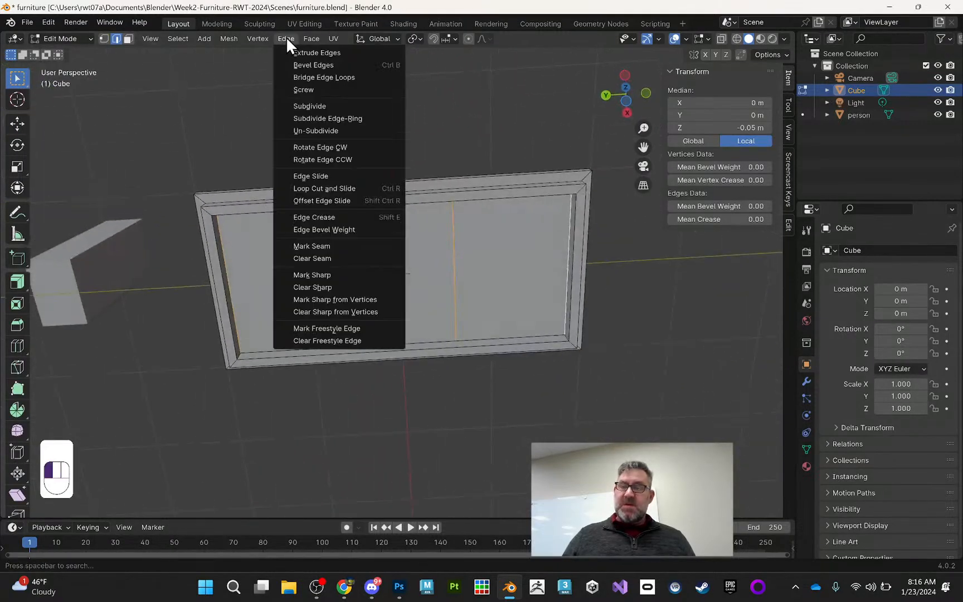
{"action": "left_click", "coordinate": [323, 106]}
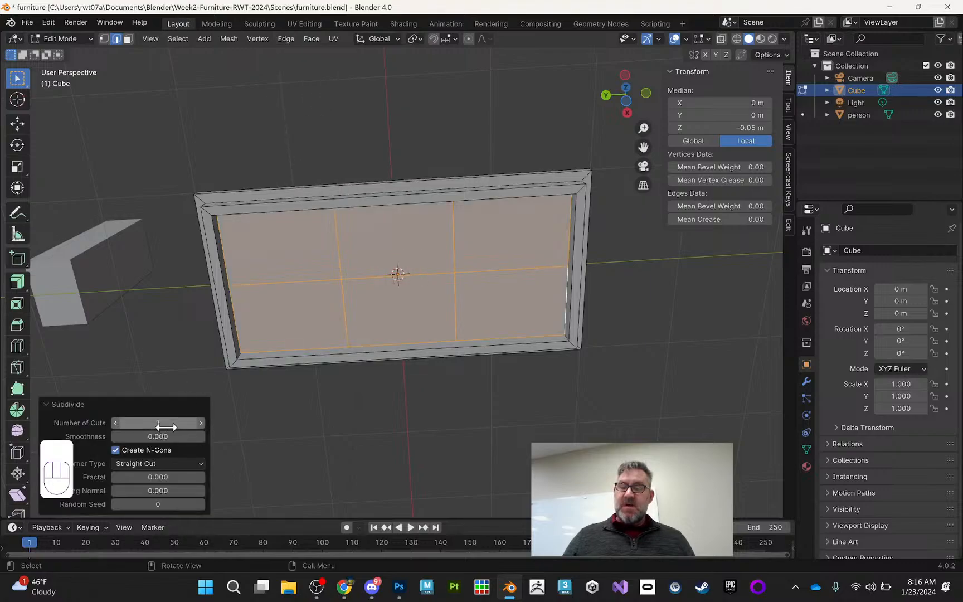
{"action": "left_click", "coordinate": [201, 422]}
{"action": "middle_click_drag", "start_coordinate": [438, 226], "coordinate": [458, 189]}
{"action": "left_click", "coordinate": [482, 132]}
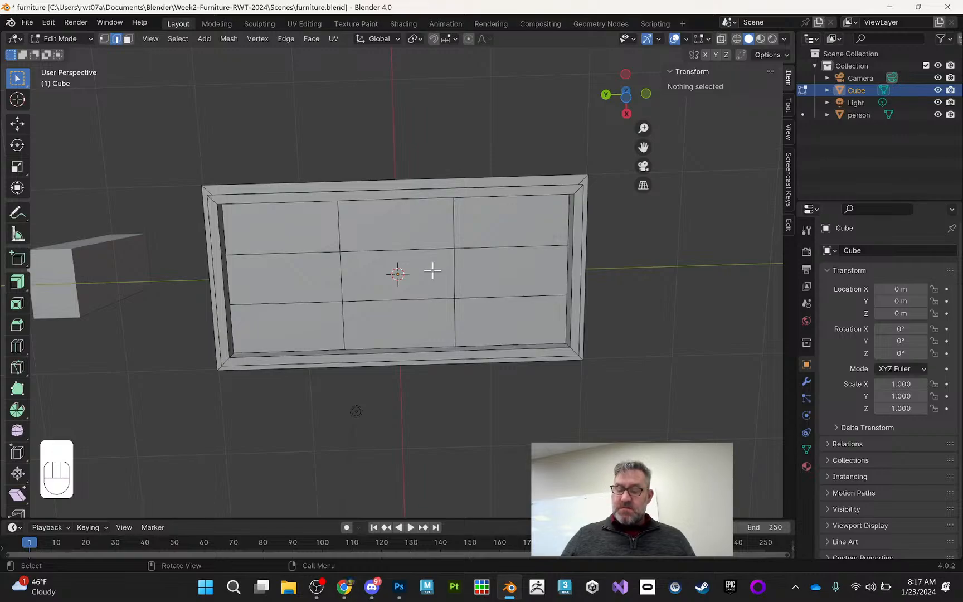
Step: Undo the panel subdivisions in both directions, back to the single undivided underside panel
{"action": "key", "text": "ctrl+z"}
{"action": "key", "text": "ctrl+z"}
{"action": "key", "text": "ctrl+z"}
{"action": "key", "text": "ctrl+z"}
{"action": "key", "text": "ctrl+z"}
{"action": "key", "text": "ctrl+z"}
{"action": "key", "text": "ctrl+z"}
{"action": "key", "text": "ctrl+z"}
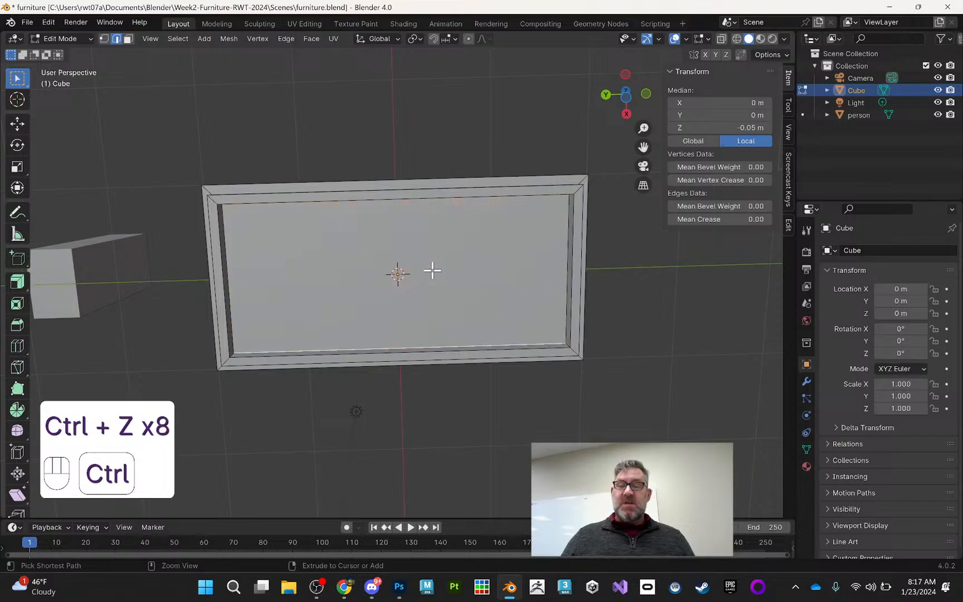
Step: Subdivide the whole face of the recessed underside panel with 2 cuts, making a three-by-three grid
{"action": "middle_click_drag", "start_coordinate": [433, 271], "coordinate": [378, 274]}
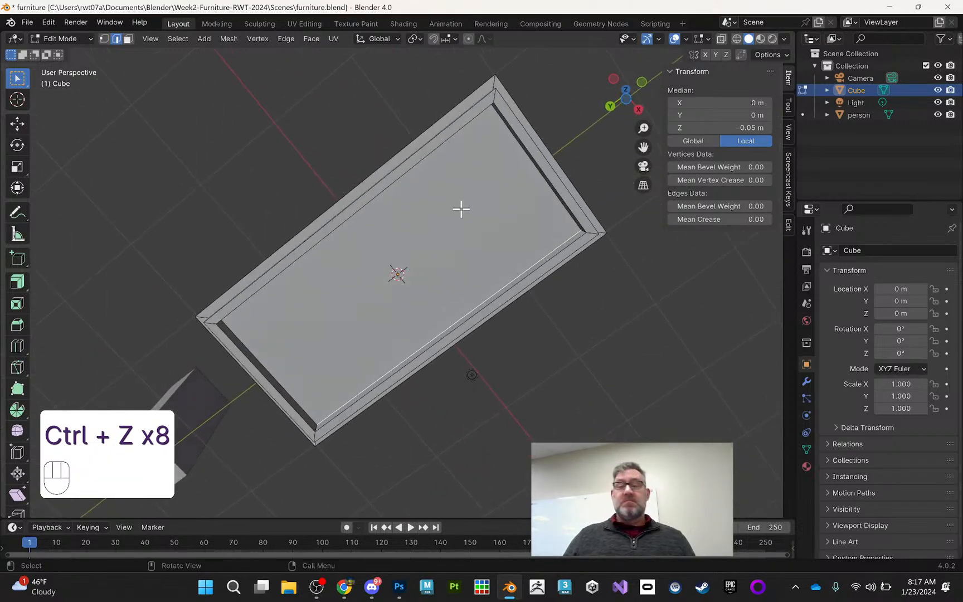
{"action": "left_click", "coordinate": [127, 39]}
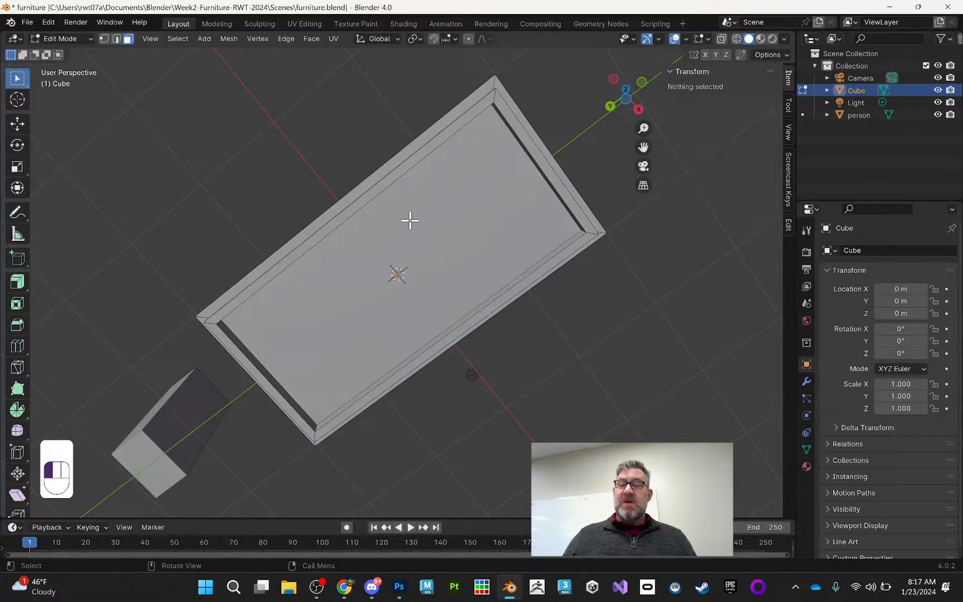
{"action": "left_click", "coordinate": [409, 221]}
{"action": "middle_click_drag", "start_coordinate": [492, 215], "coordinate": [384, 151]}
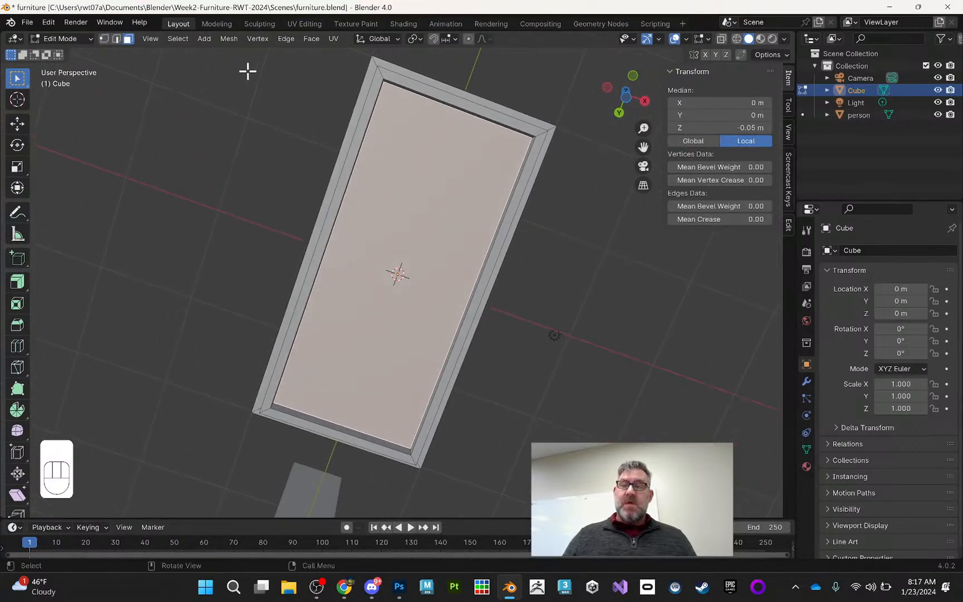
{"action": "left_click", "coordinate": [310, 42]}
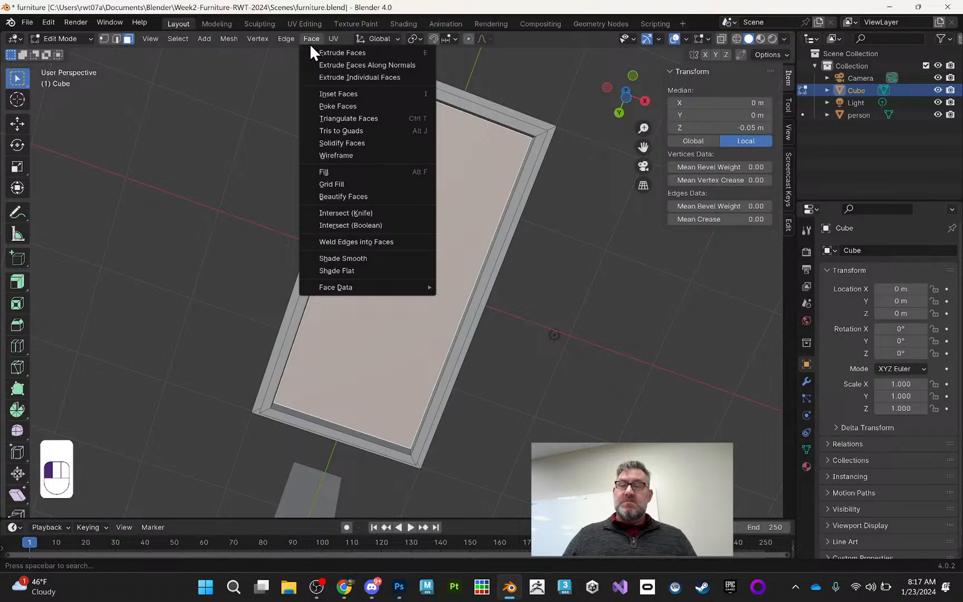
{"action": "left_click", "coordinate": [293, 41]}
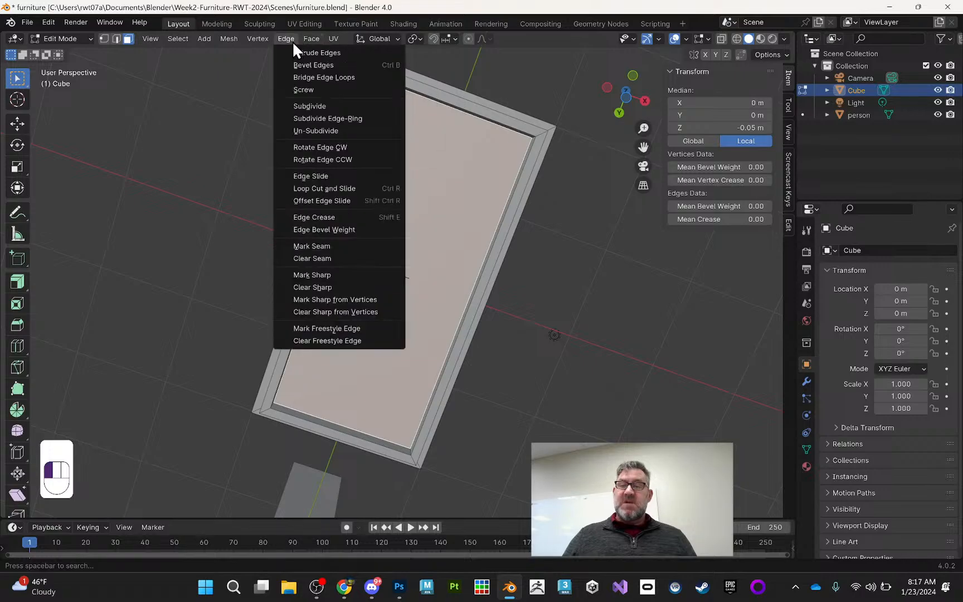
{"action": "left_click", "coordinate": [310, 104]}
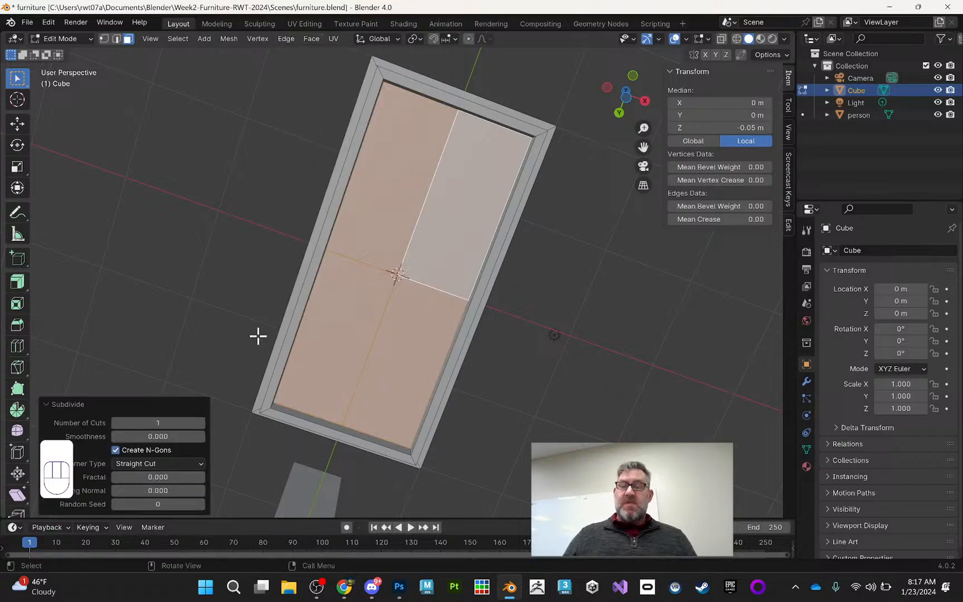
{"action": "left_click", "coordinate": [201, 424]}
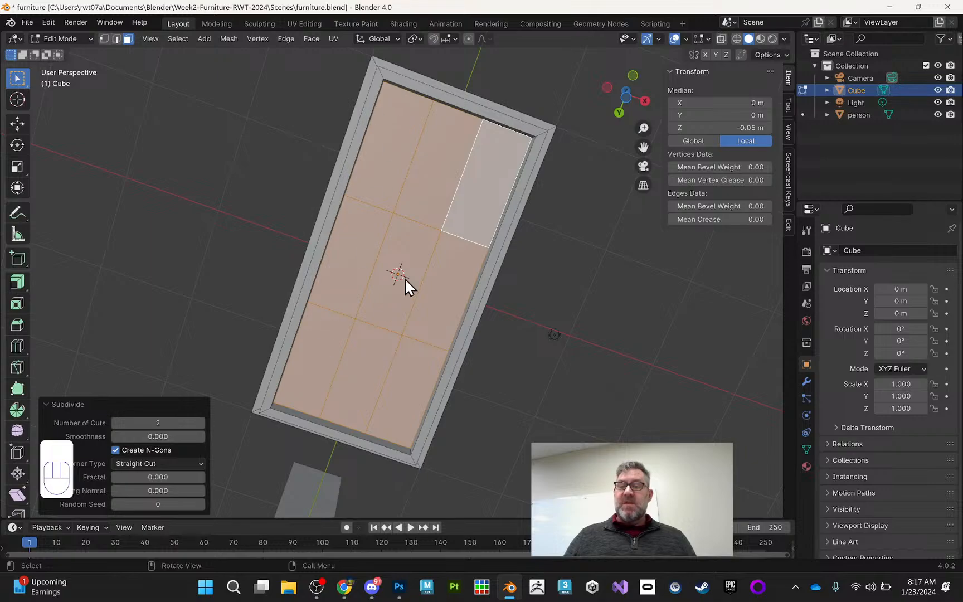
{"action": "left_click", "coordinate": [590, 215]}
Step: Select the six edge segments forming the two crosswise dividing lines of the recessed panel
{"action": "middle_click_drag", "start_coordinate": [457, 183], "coordinate": [321, 195]}
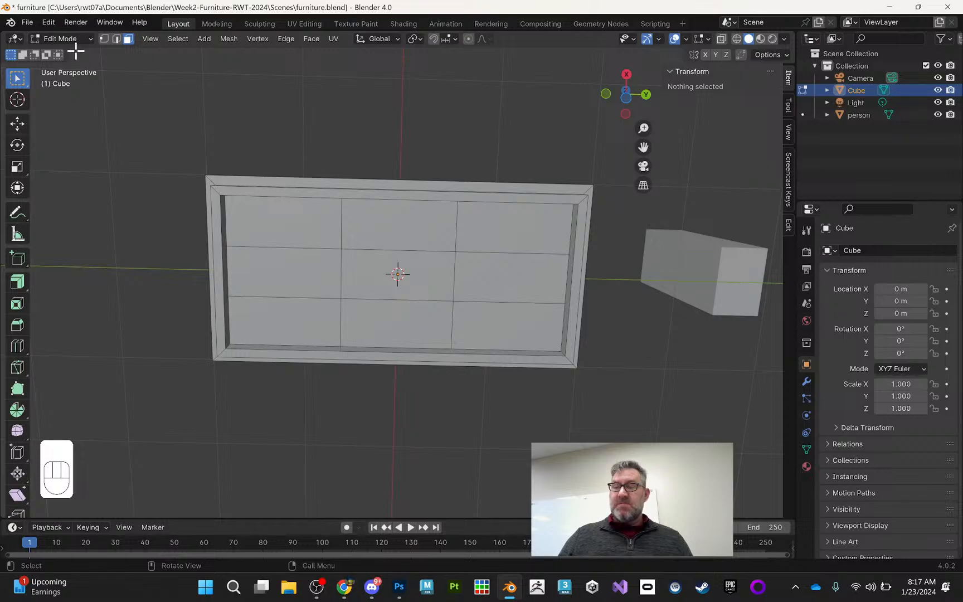
{"action": "left_click", "coordinate": [117, 38]}
{"action": "left_click", "coordinate": [342, 229]}
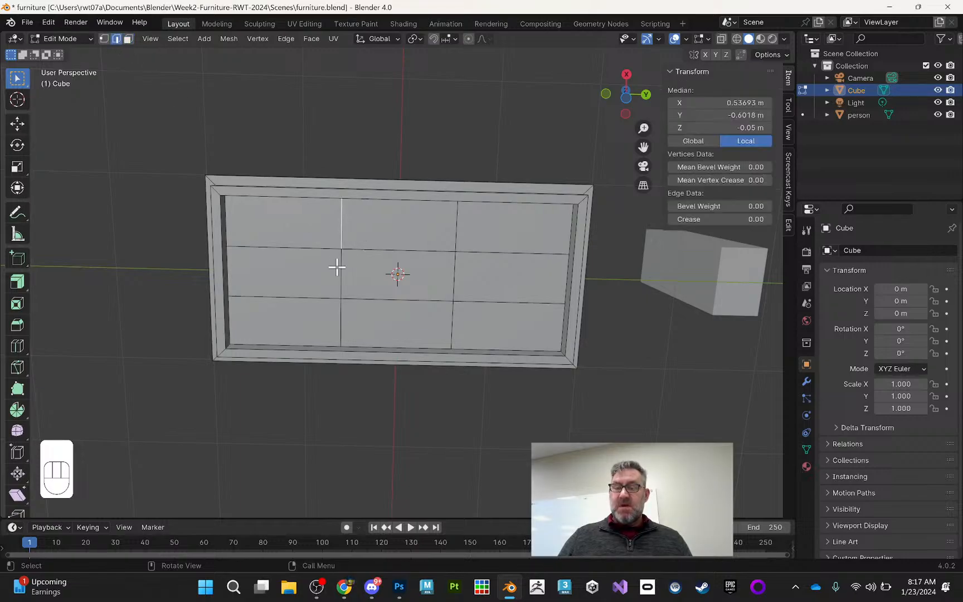
{"action": "left_click", "coordinate": [341, 272], "text": "shift"}
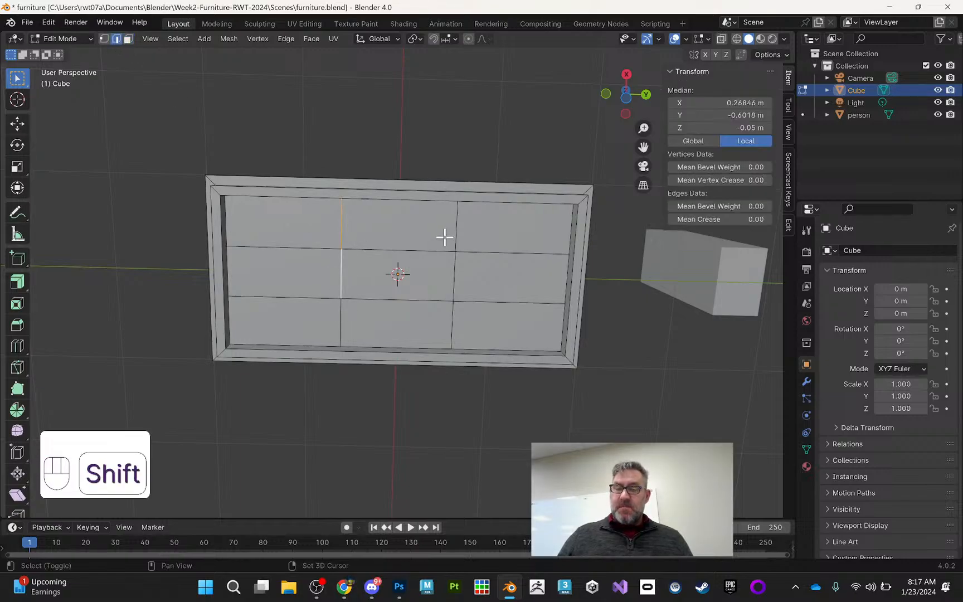
{"action": "left_click", "coordinate": [340, 323], "text": "shift"}
{"action": "left_click", "coordinate": [455, 228], "text": "shift"}
{"action": "left_click", "coordinate": [454, 276], "text": "shift"}
{"action": "left_click", "coordinate": [451, 322], "text": "shift"}
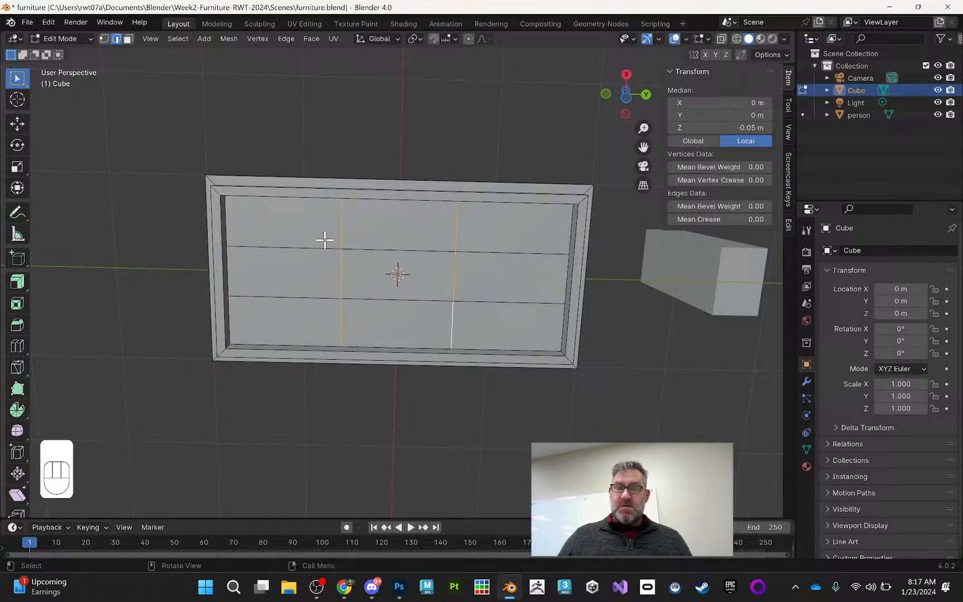
{"action": "middle_click_drag", "start_coordinate": [438, 200], "coordinate": [446, 268]}
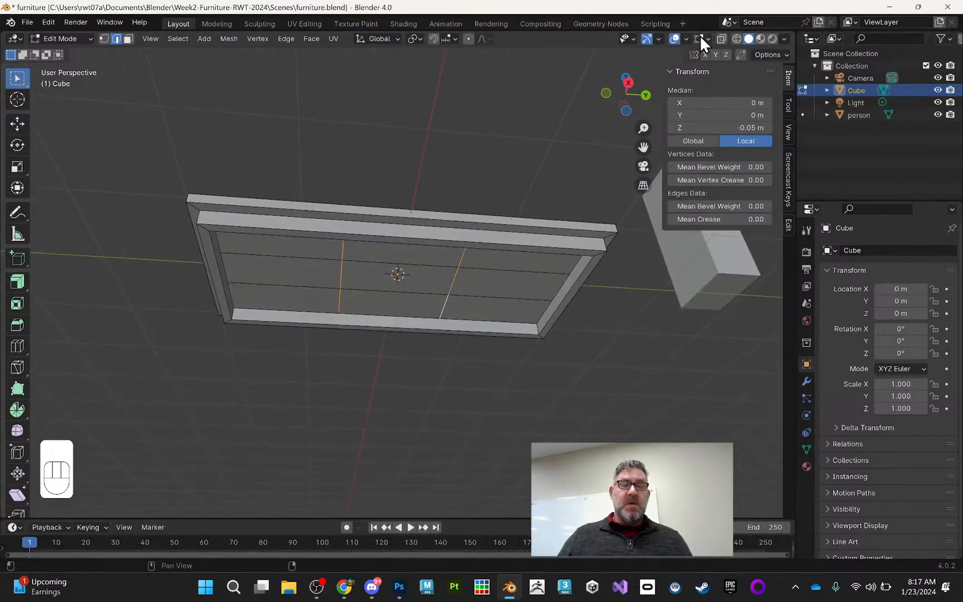
Step: Enable the Statistics overlay for the viewport from Object Mode, and return to editing the tabletop's mesh
{"action": "key", "text": "Tab"}
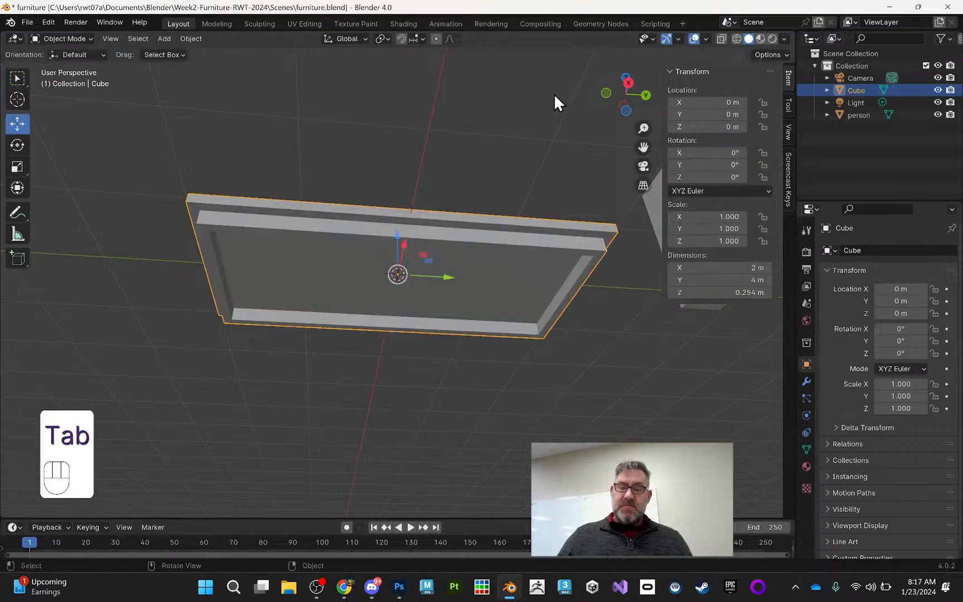
{"action": "left_click", "coordinate": [705, 38]}
{"action": "left_click", "coordinate": [705, 40]}
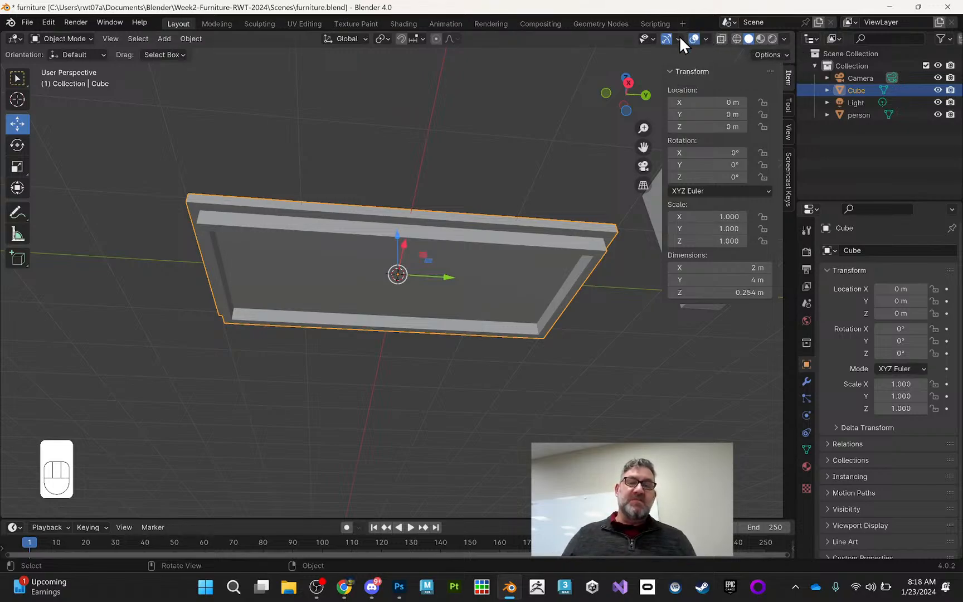
{"action": "left_click", "coordinate": [705, 39]}
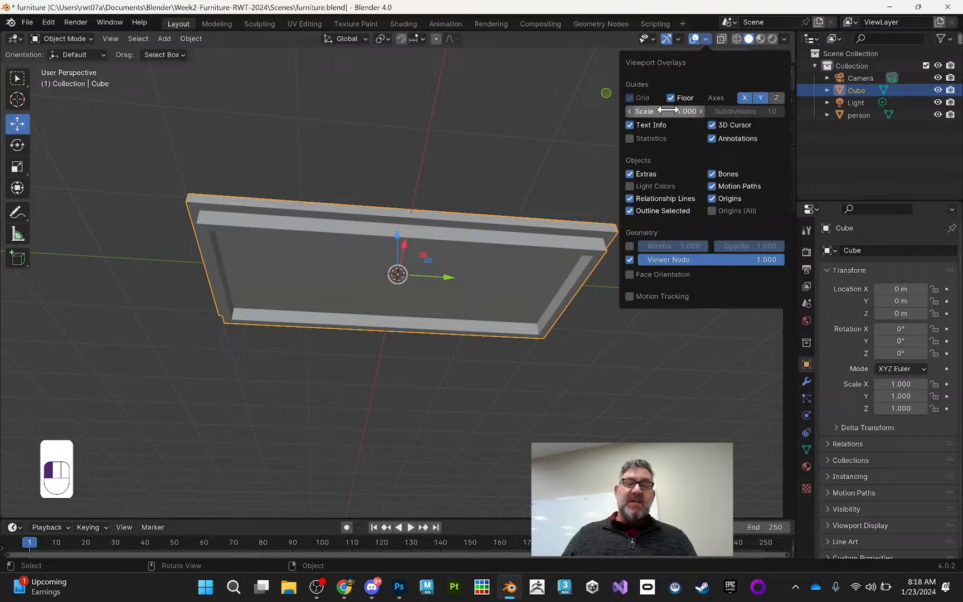
{"action": "left_click", "coordinate": [630, 138]}
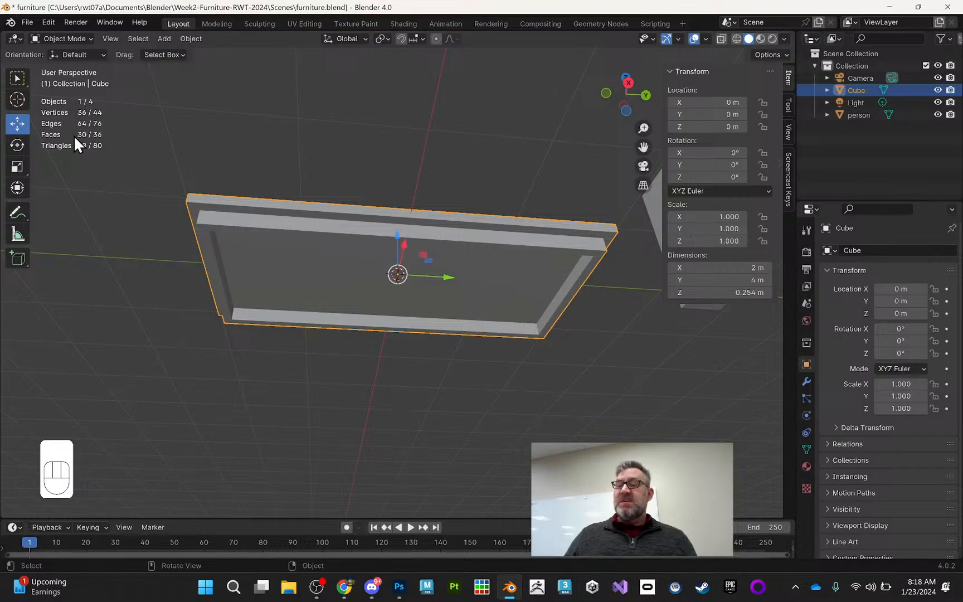
{"action": "middle_click_drag", "start_coordinate": [368, 128], "coordinate": [410, 109]}
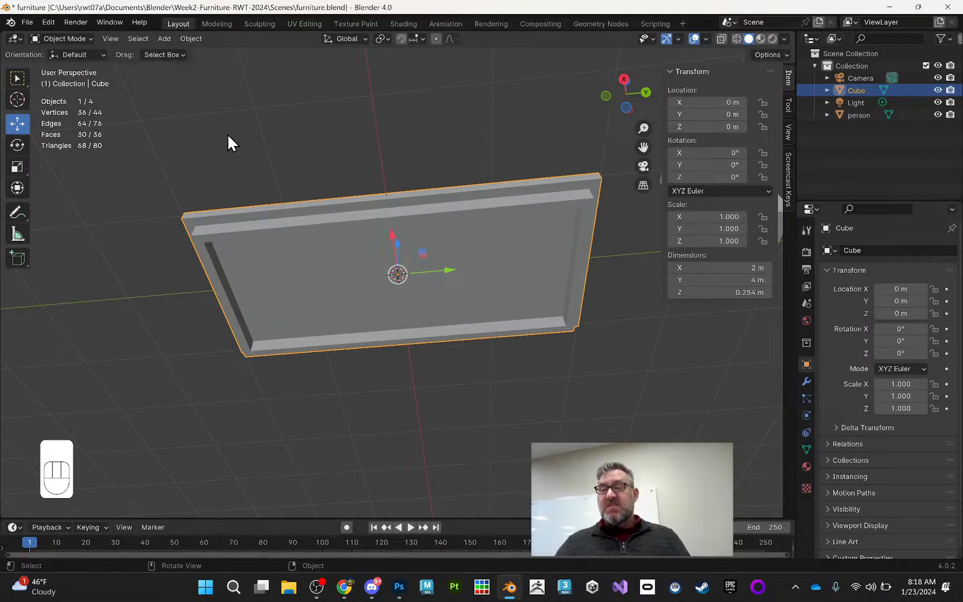
{"action": "key", "text": "Tab"}
{"action": "middle_click_drag", "start_coordinate": [441, 161], "coordinate": [377, 159]}
{"action": "scroll", "coordinate": [326, 258], "scroll_direction": "up", "scroll_amount": 2}
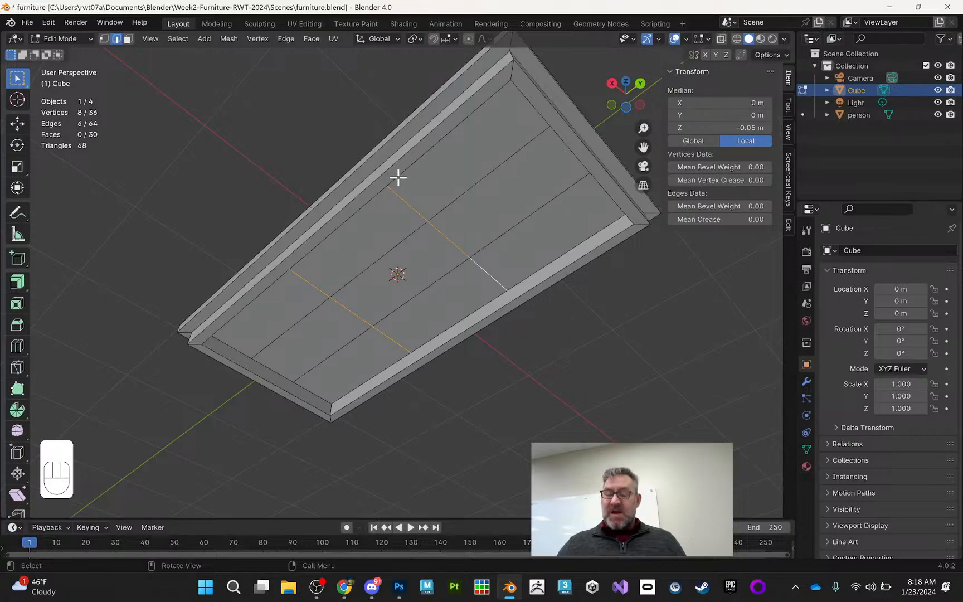
{"action": "key", "text": "alt"}
{"action": "middle_click_drag", "start_coordinate": [361, 196], "coordinate": [417, 258]}
{"action": "key", "text": "shift"}
{"action": "left_click", "coordinate": [420, 261], "text": "shift"}
{"action": "middle_click_drag", "start_coordinate": [473, 230], "coordinate": [408, 157]}
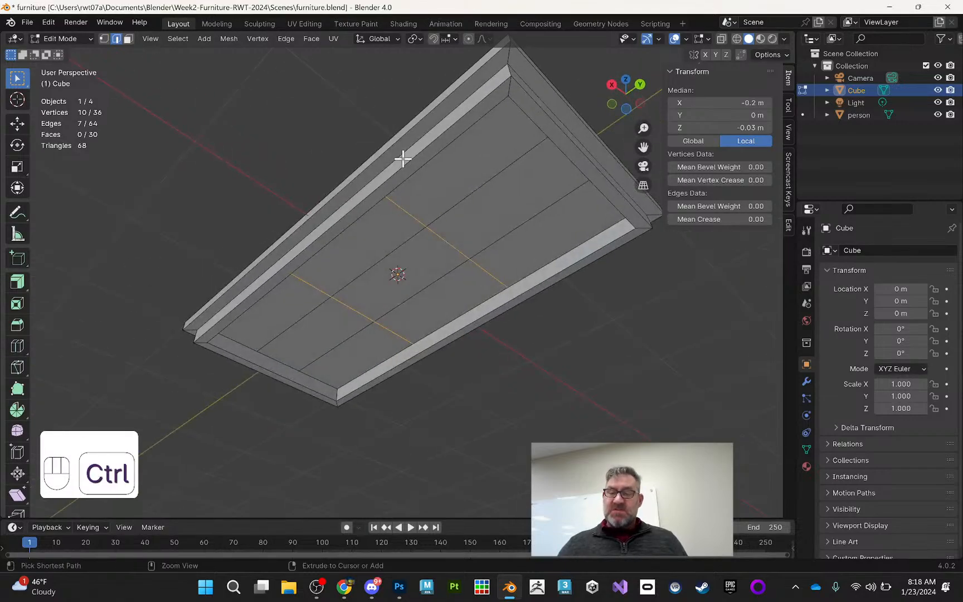
{"action": "key", "text": "ctrl+z"}
Step: Scale the two selected crosswise dividing lines apart along Y until they lie close to the panel's short ends
{"action": "middle_click_drag", "start_coordinate": [434, 193], "coordinate": [181, 164]}
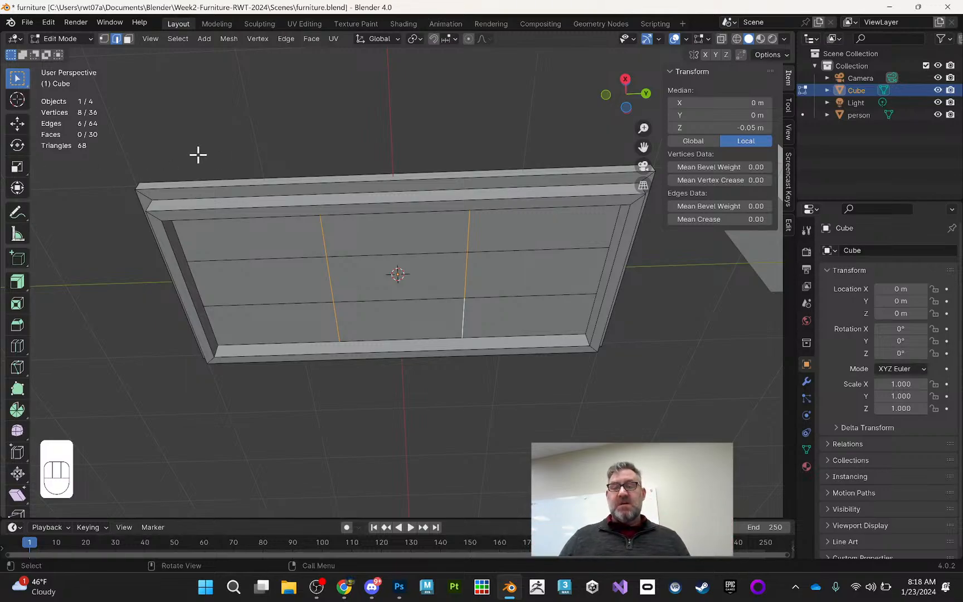
{"action": "left_click", "coordinate": [18, 166]}
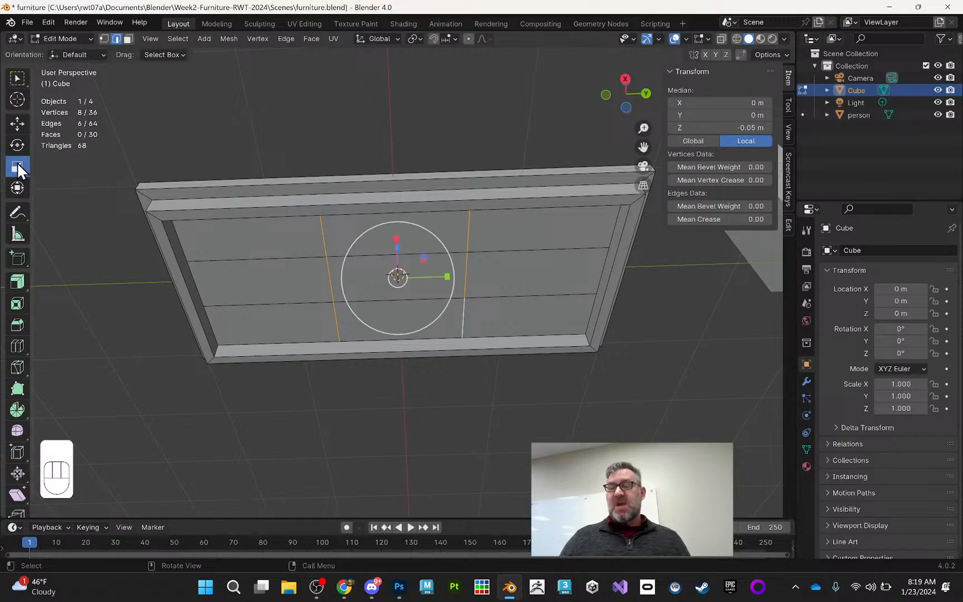
{"action": "left_click_drag", "start_coordinate": [453, 278], "coordinate": [533, 270]}
Step: Scale the six segments of the two lengthwise dividing lines apart along X by about 2.5, close to the panel's long sides
{"action": "middle_click_drag", "start_coordinate": [609, 231], "coordinate": [477, 218]}
{"action": "left_click", "coordinate": [372, 188]}
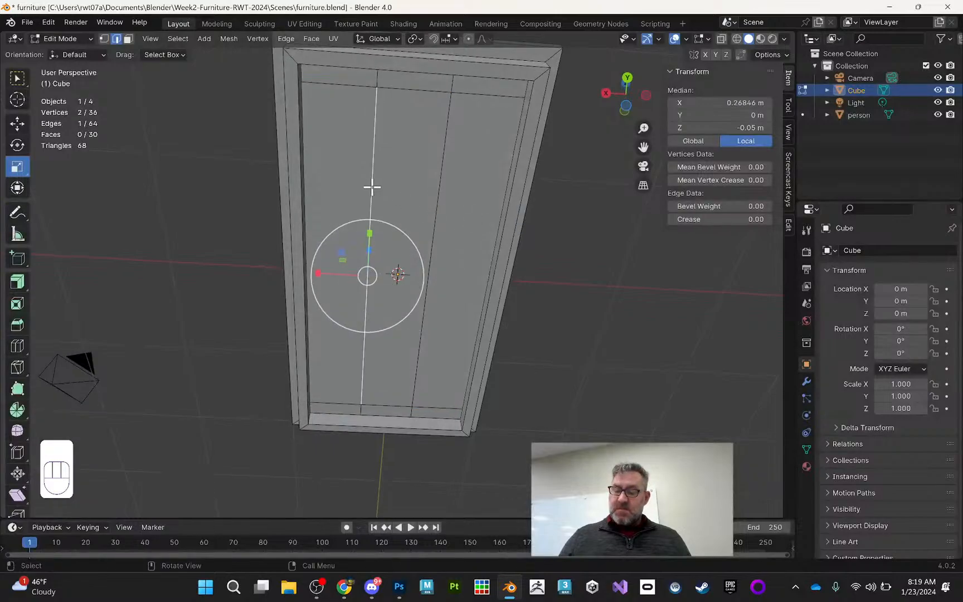
{"action": "left_click", "coordinate": [442, 174], "text": "shift"}
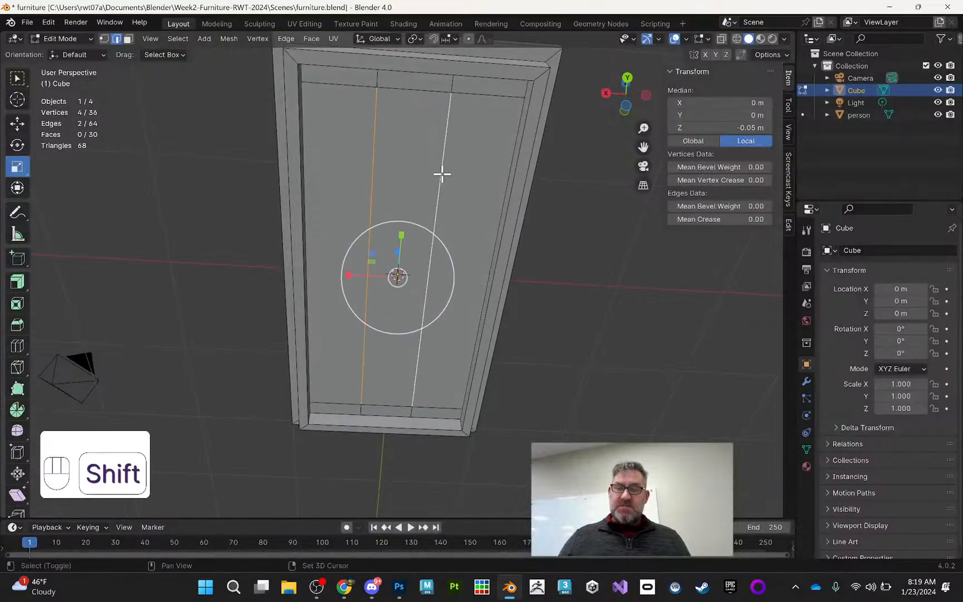
{"action": "left_click", "coordinate": [452, 82], "text": "shift"}
{"action": "left_click", "coordinate": [377, 78], "text": "shift"}
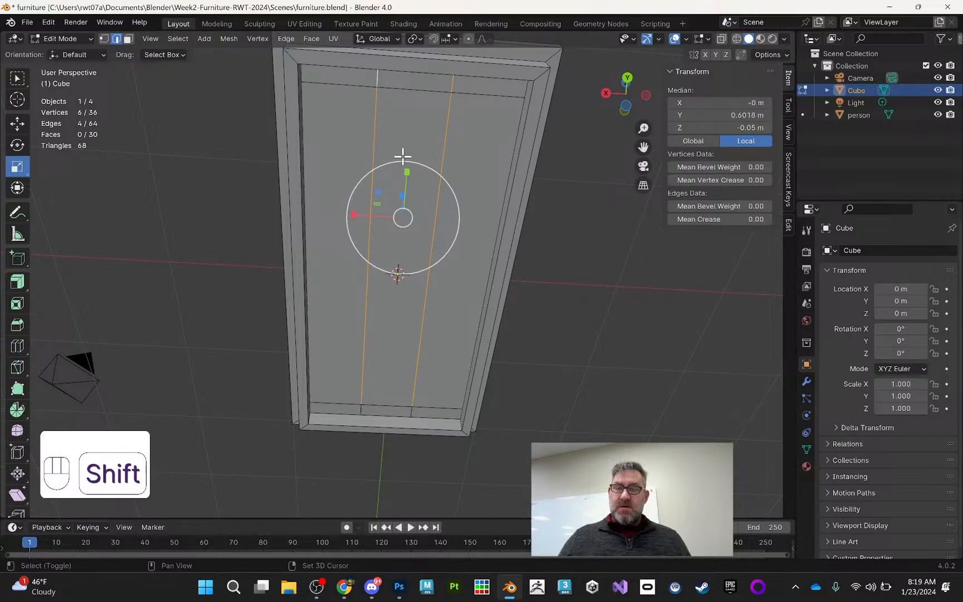
{"action": "left_click", "coordinate": [362, 411], "text": "shift"}
{"action": "left_click", "coordinate": [410, 413], "text": "shift"}
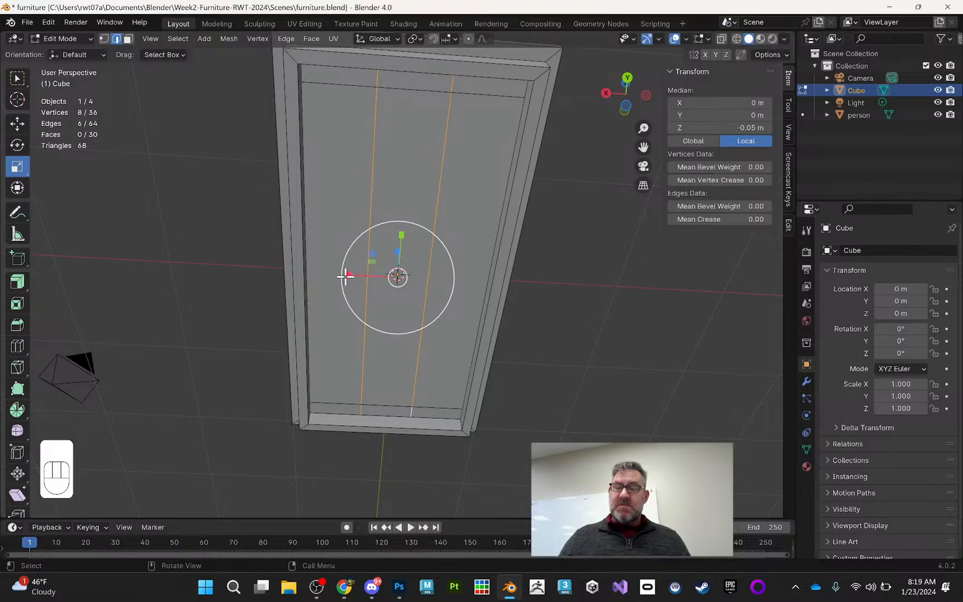
{"action": "left_click_drag", "start_coordinate": [347, 274], "coordinate": [275, 265]}
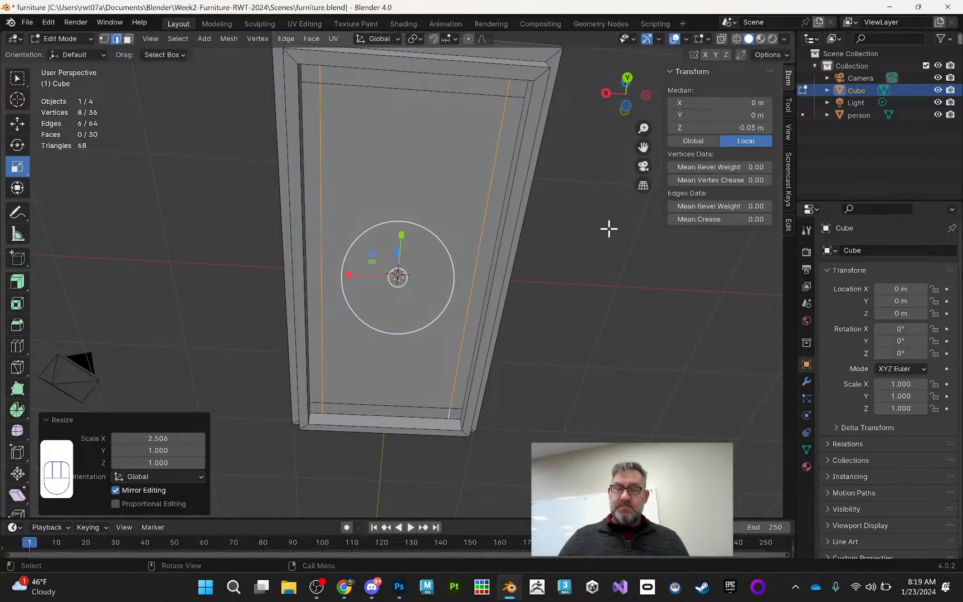
Step: Extrude the four small corner faces of the tabletop's recessed underside about 1.04 m downward to form table legs
{"action": "left_click", "coordinate": [128, 39]}
{"action": "left_click", "coordinate": [312, 73]}
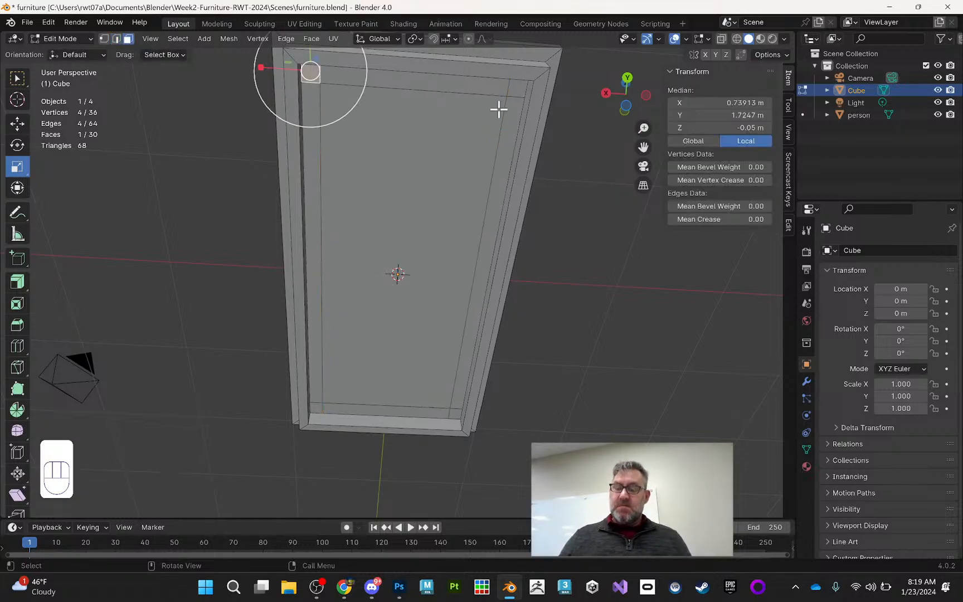
{"action": "left_click", "coordinate": [518, 88], "text": "shift"}
{"action": "left_click", "coordinate": [317, 409], "text": "shift"}
{"action": "left_click", "coordinate": [455, 414], "text": "shift"}
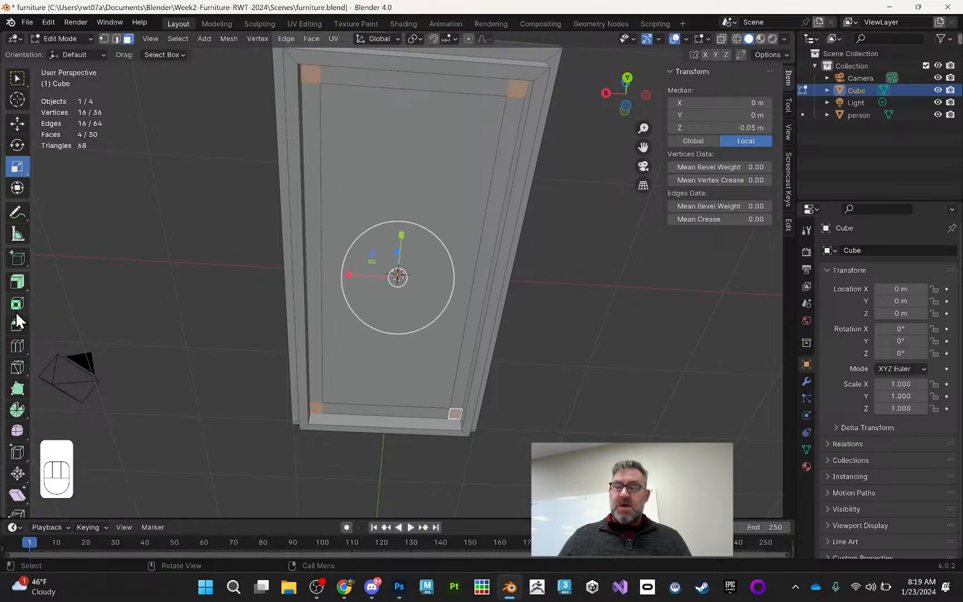
{"action": "left_click", "coordinate": [18, 284]}
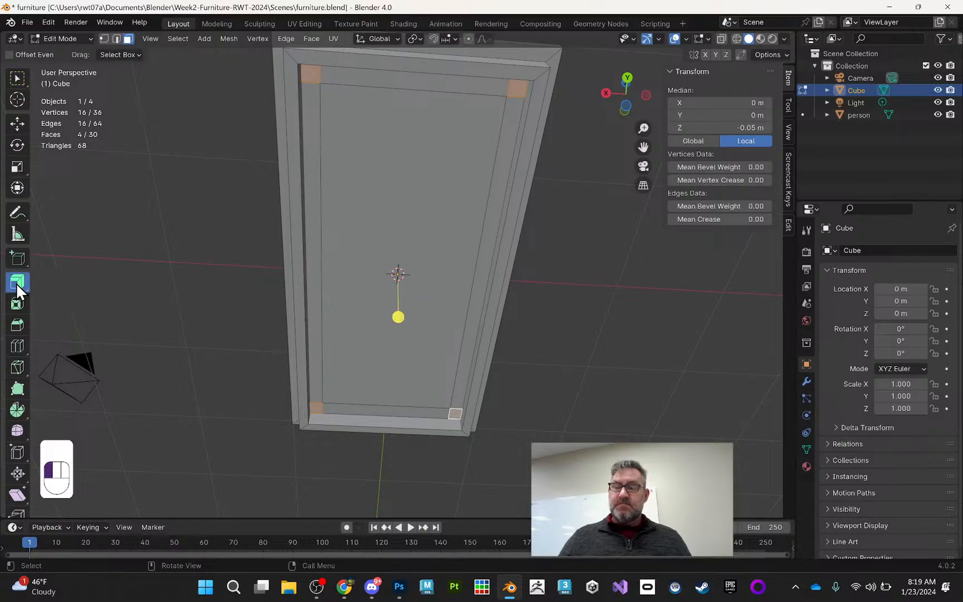
{"action": "left_click_drag", "start_coordinate": [395, 317], "coordinate": [398, 254]}
{"action": "middle_click_drag", "start_coordinate": [475, 287], "coordinate": [398, 331]}
{"action": "middle_click_drag", "start_coordinate": [422, 252], "coordinate": [571, 234]}
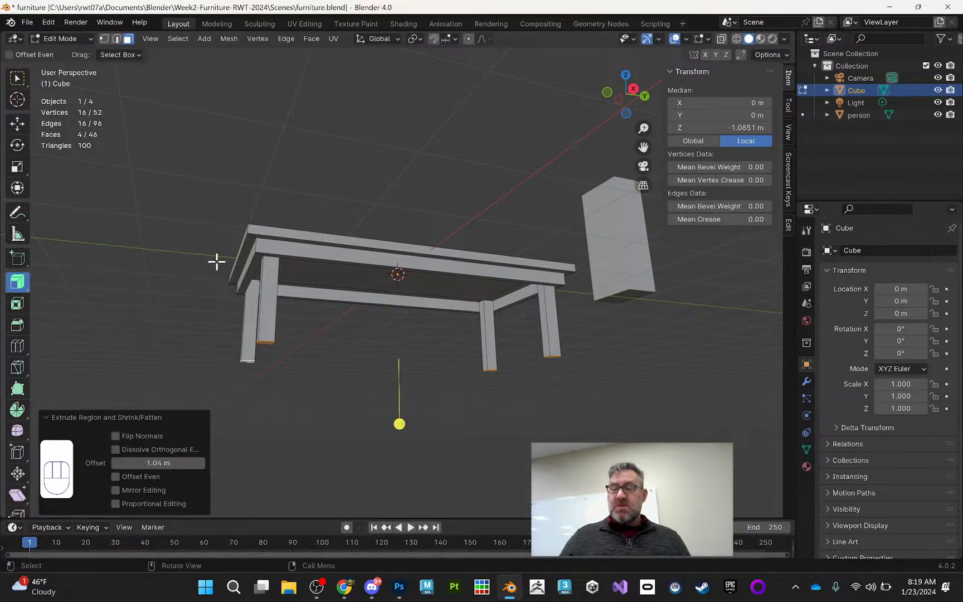
Step: Lengthen the legs by moving their four end faces about 0.38 m down along Z, and return to Object Mode
{"action": "left_click", "coordinate": [17, 124]}
{"action": "left_click_drag", "start_coordinate": [401, 310], "coordinate": [381, 350]}
{"action": "middle_click_drag", "start_coordinate": [469, 271], "coordinate": [508, 330]}
{"action": "middle_click_drag", "start_coordinate": [454, 234], "coordinate": [439, 214]}
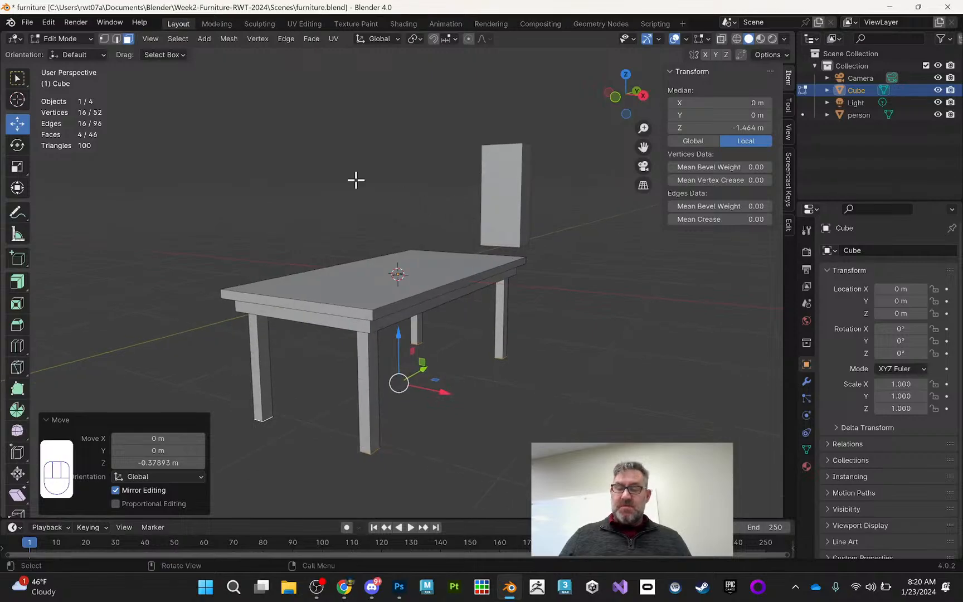
{"action": "key", "text": "Tab"}
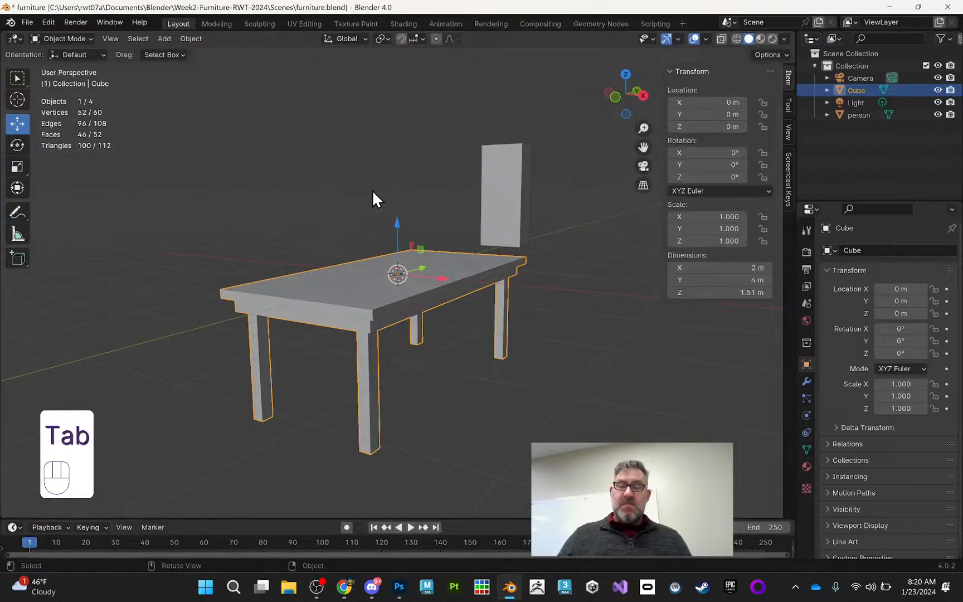
{"action": "middle_click_drag", "start_coordinate": [359, 179], "coordinate": [461, 174]}
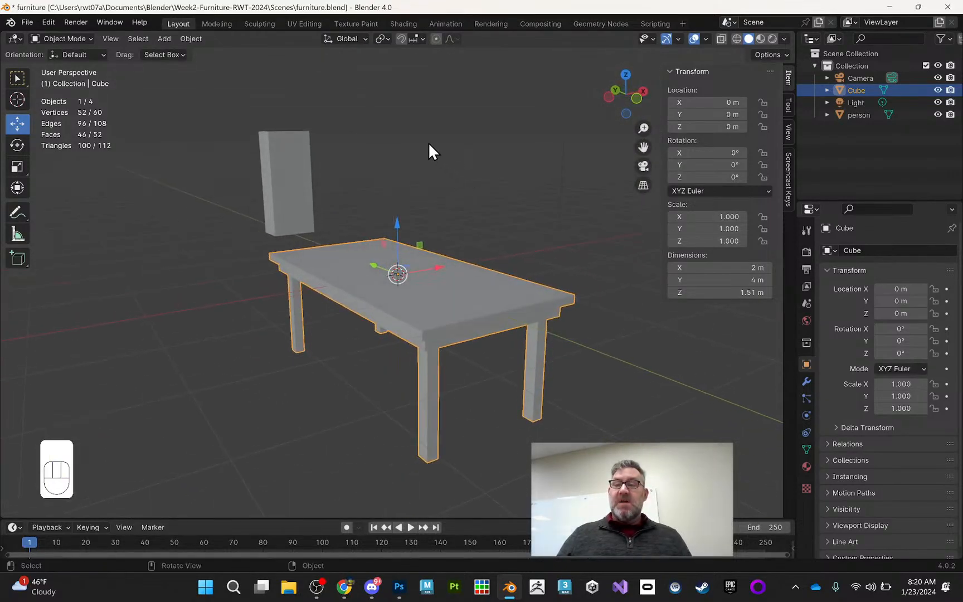
Step: Add a plane as a floor and scale it about 8.37 times in X and Y, leaving Z unchanged
{"action": "left_click", "coordinate": [165, 37]}
{"action": "mouse_move", "coordinate": [198, 53]}
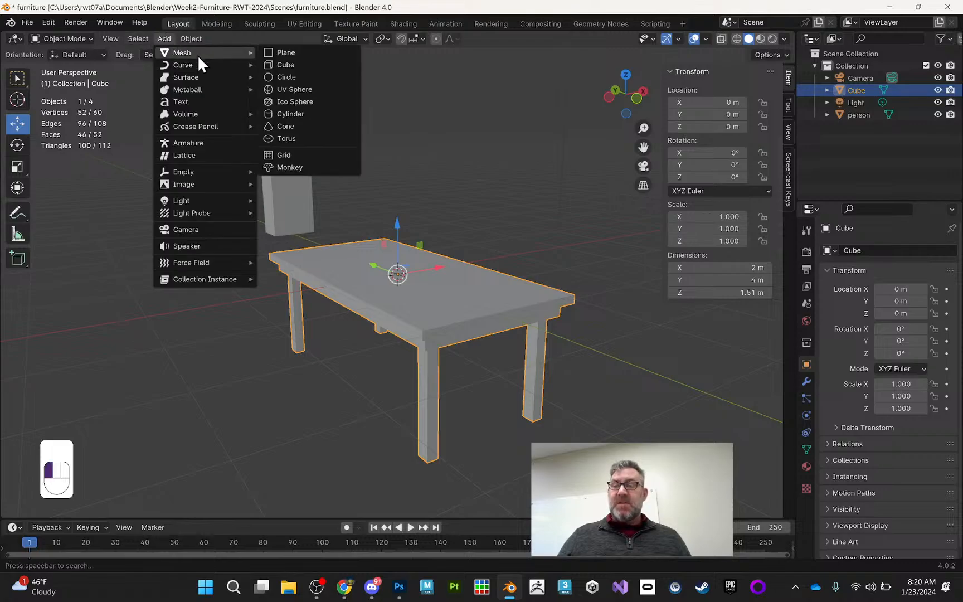
{"action": "left_click", "coordinate": [302, 52]}
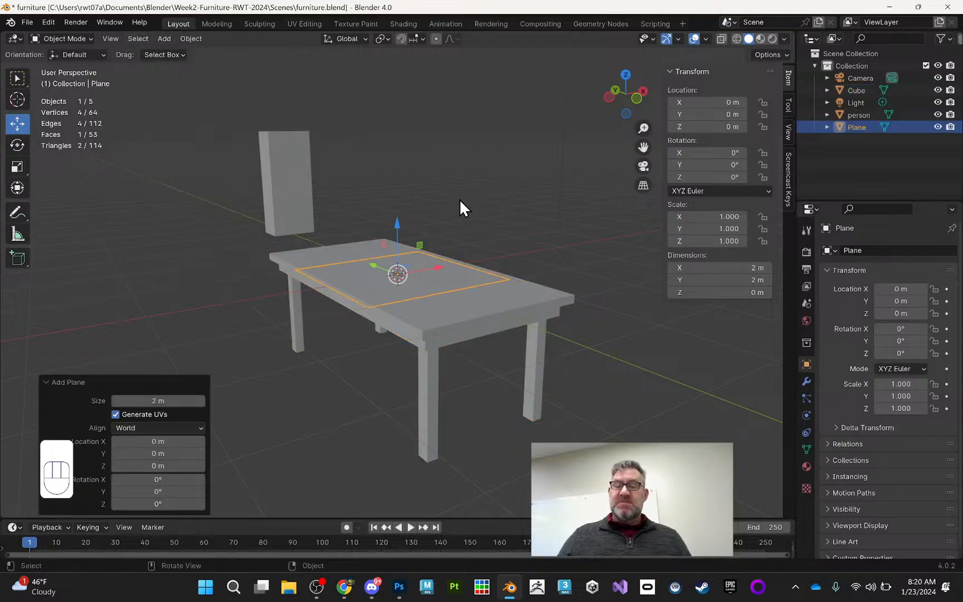
{"action": "middle_click_drag", "start_coordinate": [494, 178], "coordinate": [517, 230]}
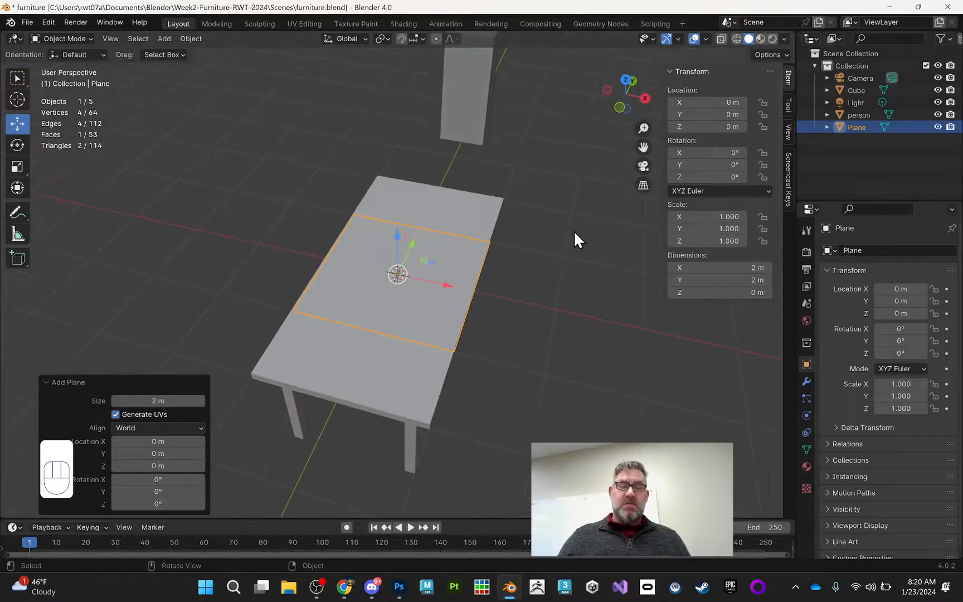
{"action": "left_click", "coordinate": [23, 170]}
{"action": "middle_click_drag", "start_coordinate": [432, 262], "coordinate": [482, 223]}
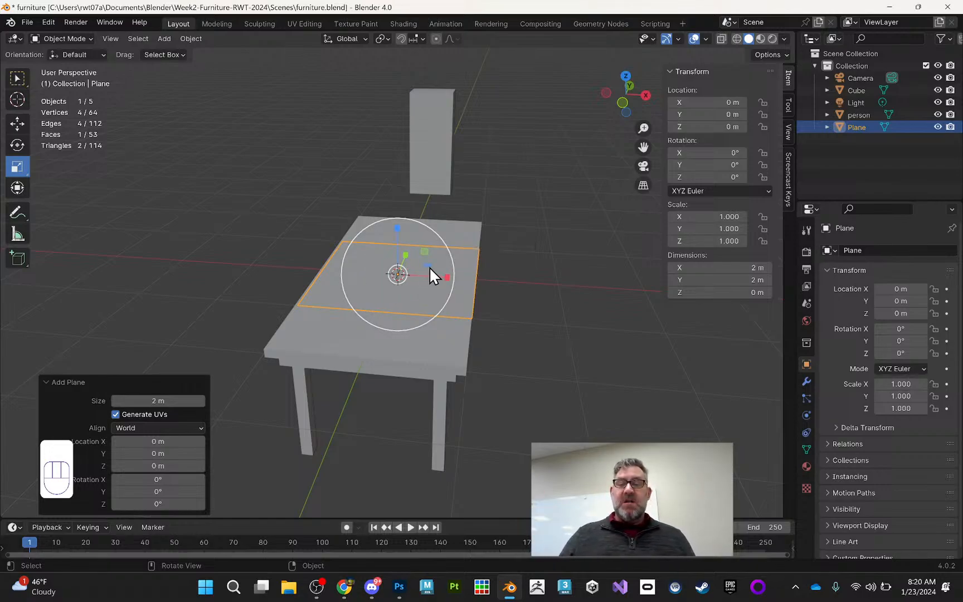
{"action": "left_click_drag", "start_coordinate": [428, 265], "coordinate": [669, 196]}
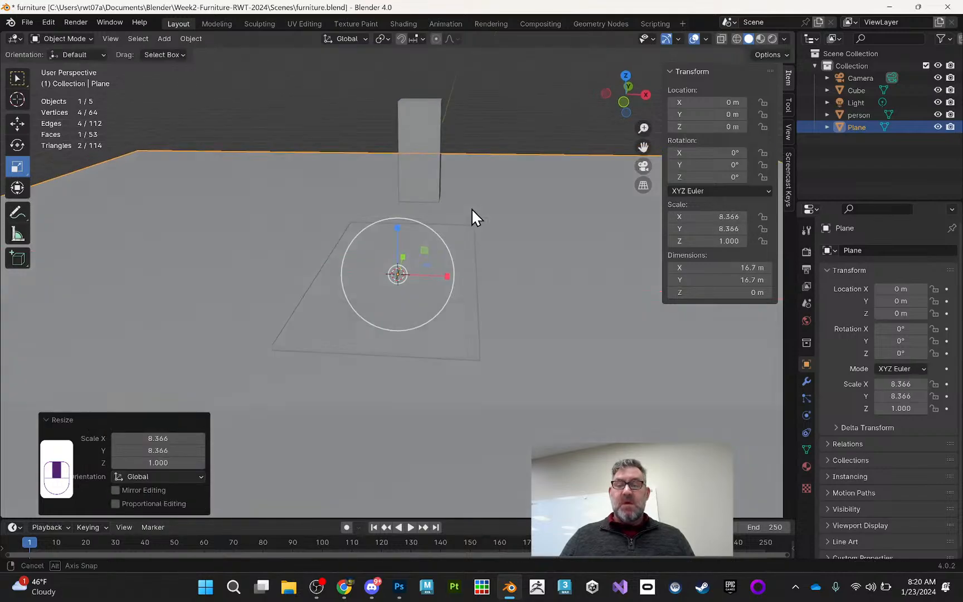
{"action": "middle_click_drag", "start_coordinate": [469, 212], "coordinate": [499, 209]}
{"action": "left_click", "coordinate": [478, 146]}
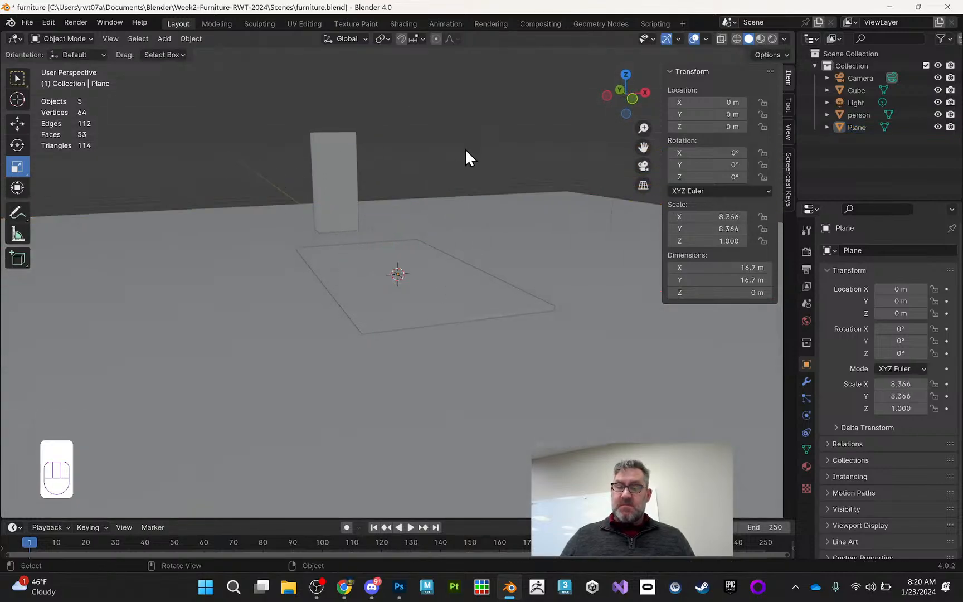
Step: Select the table and enable snapping with Edge as the snap target
{"action": "left_click", "coordinate": [403, 279]}
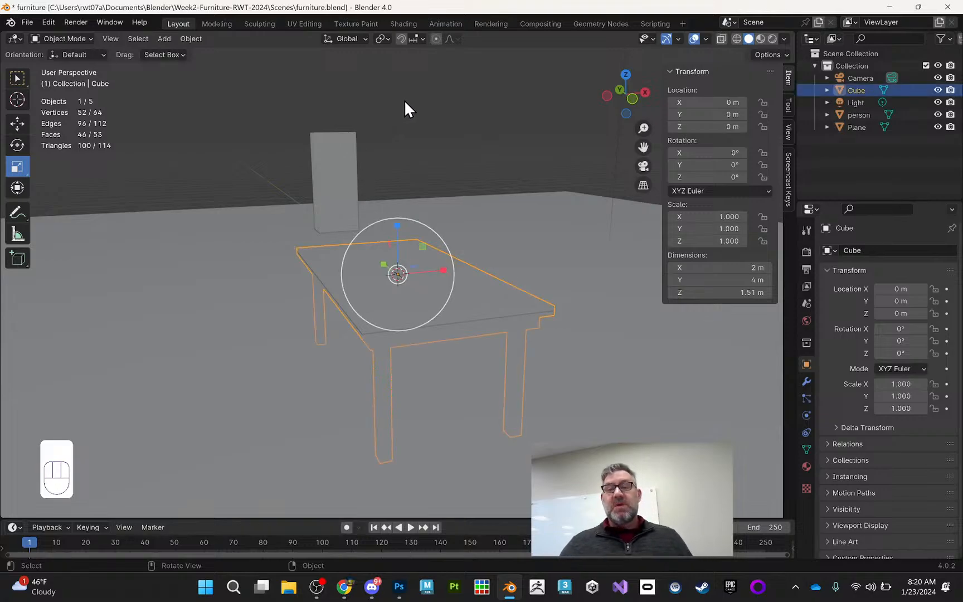
{"action": "left_click", "coordinate": [400, 39]}
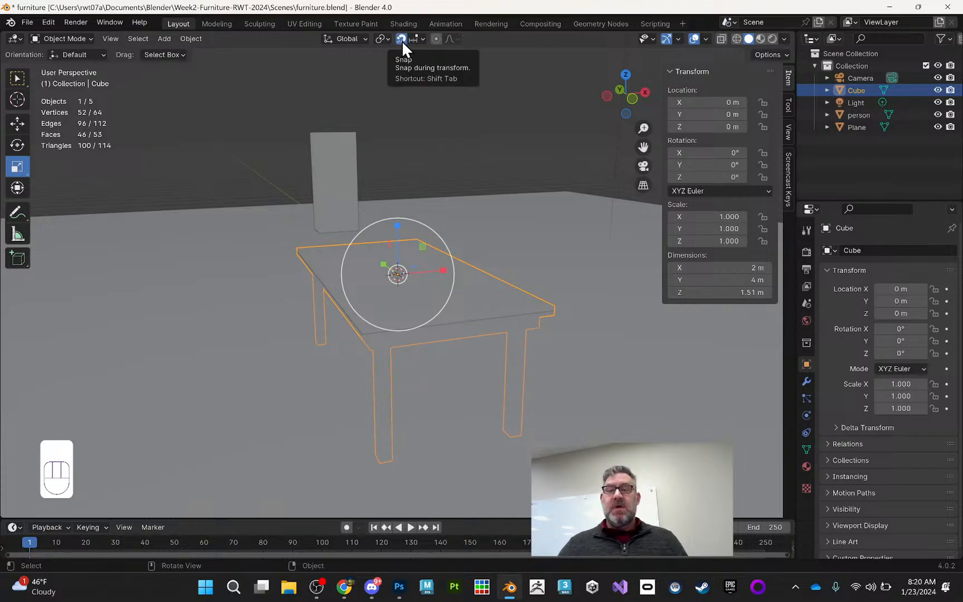
{"action": "left_click", "coordinate": [422, 39]}
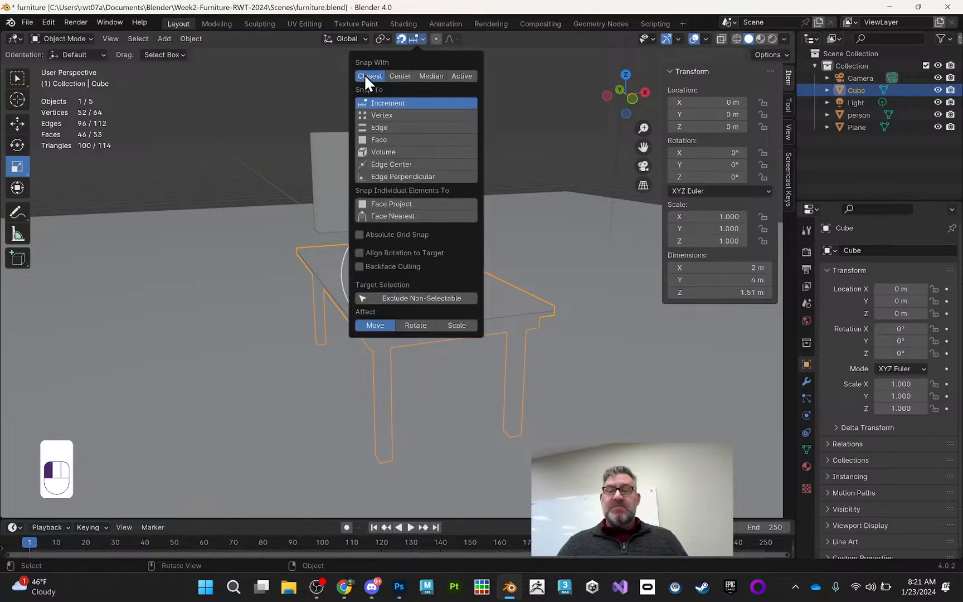
{"action": "left_click", "coordinate": [381, 127]}
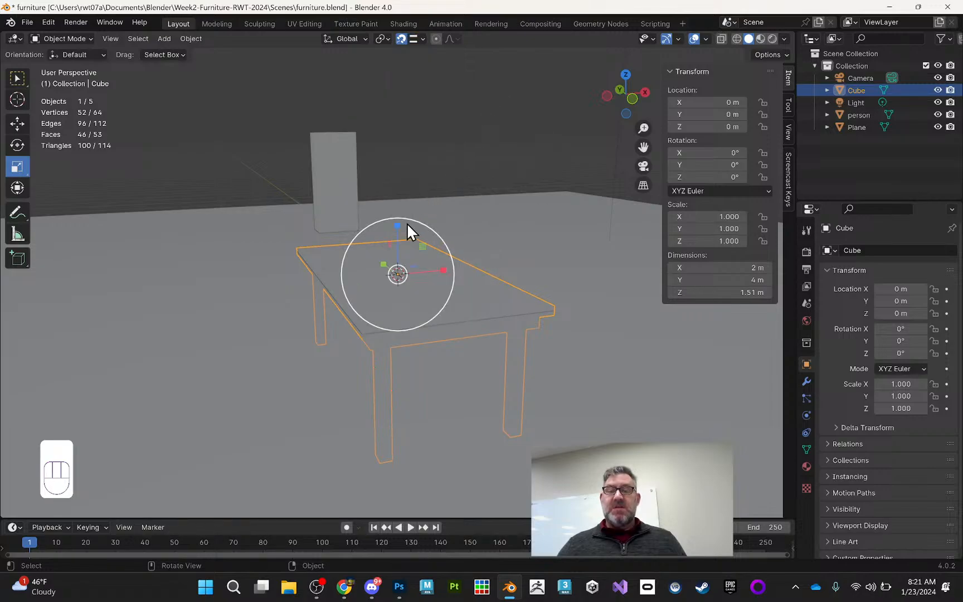
Step: Raise the table along Z with snapping so its legs stand on the floor plane, at a Z location of 1.464 m
{"action": "left_click", "coordinate": [17, 123]}
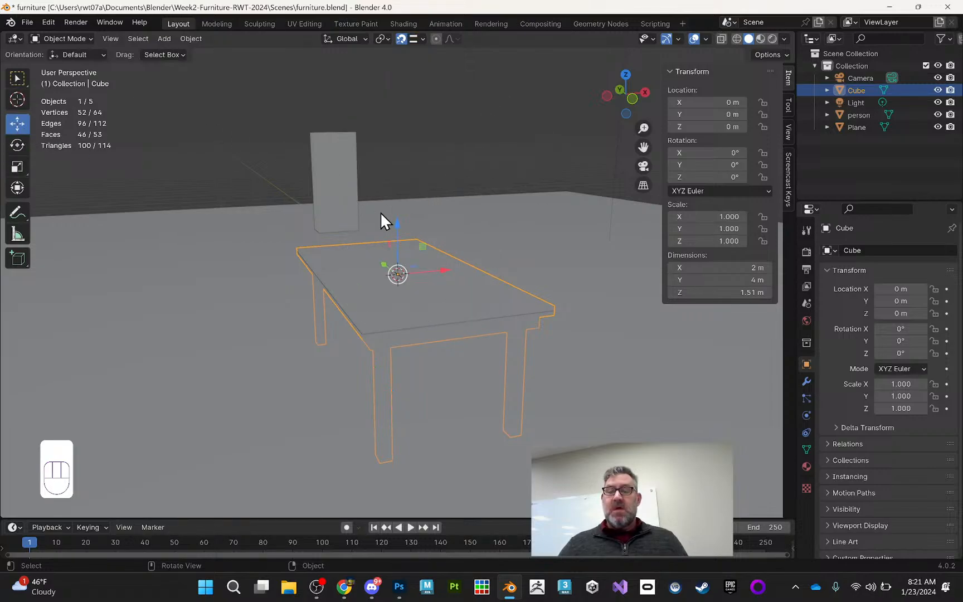
{"action": "left_click_drag", "start_coordinate": [398, 222], "coordinate": [249, 53]}
{"action": "key", "text": "Escape"}
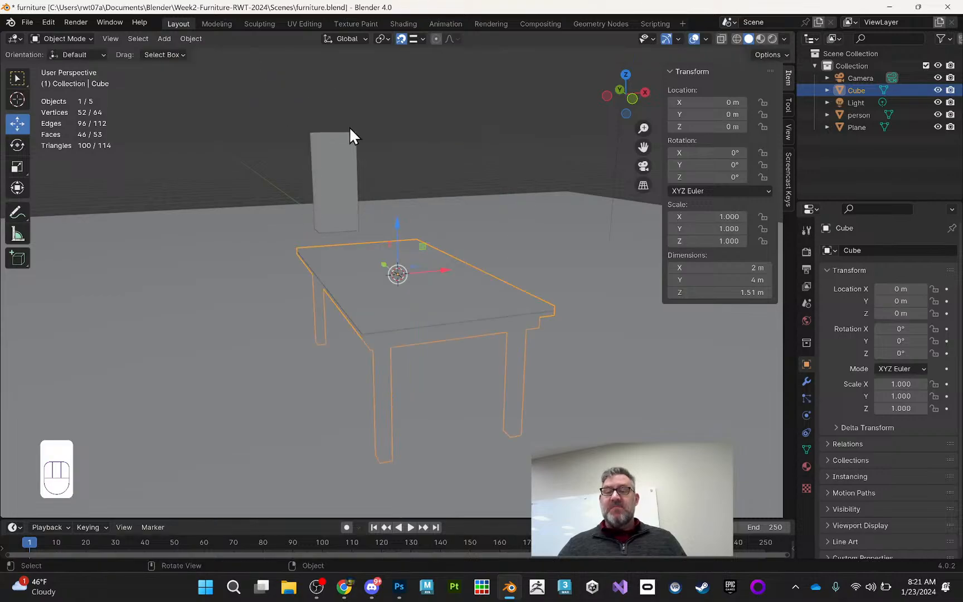
{"action": "left_click_drag", "start_coordinate": [394, 221], "coordinate": [238, 208]}
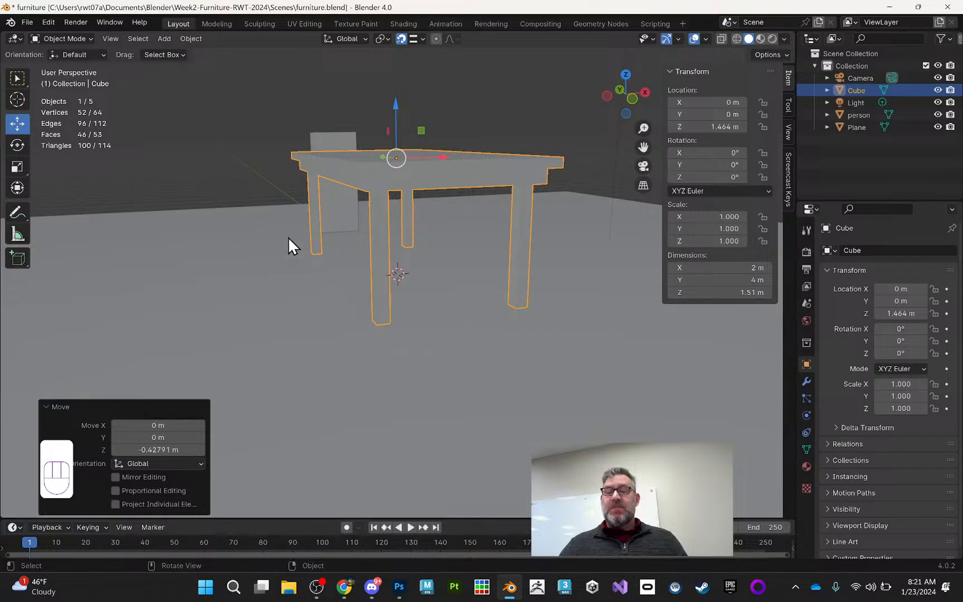
{"action": "middle_click_drag", "start_coordinate": [238, 128], "coordinate": [481, 144]}
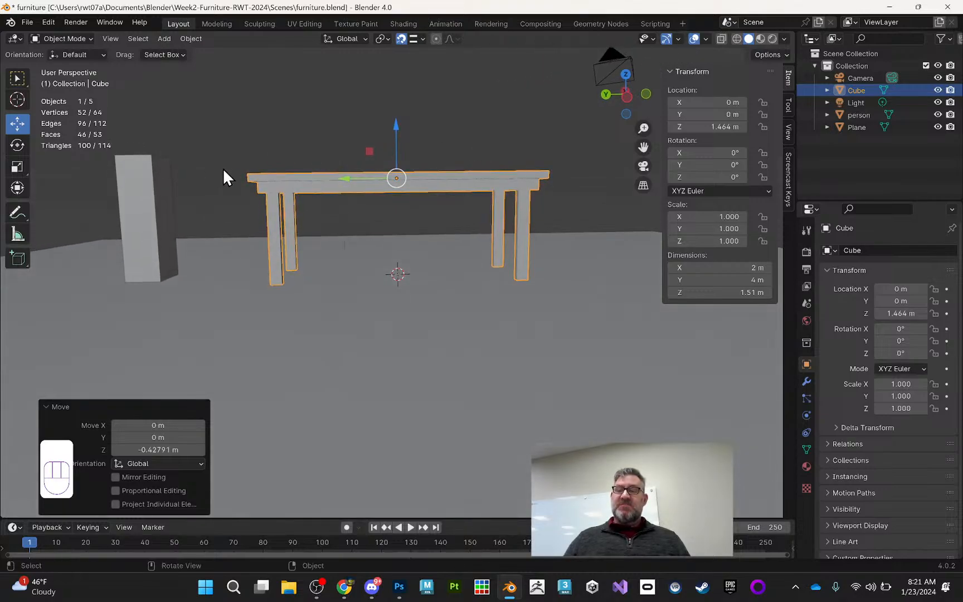
{"action": "mouse_move", "coordinate": [323, 156]}
{"action": "middle_mouse_down"}
{"action": "mouse_move", "coordinate": [357, 160]}
{"action": "mouse_move", "coordinate": [236, 167]}
{"action": "mouse_move", "coordinate": [200, 123]}
{"action": "mouse_move", "coordinate": [272, 145]}
{"action": "mouse_move", "coordinate": [293, 132]}
{"action": "mouse_move", "coordinate": [304, 146]}
{"action": "middle_mouse_up"}
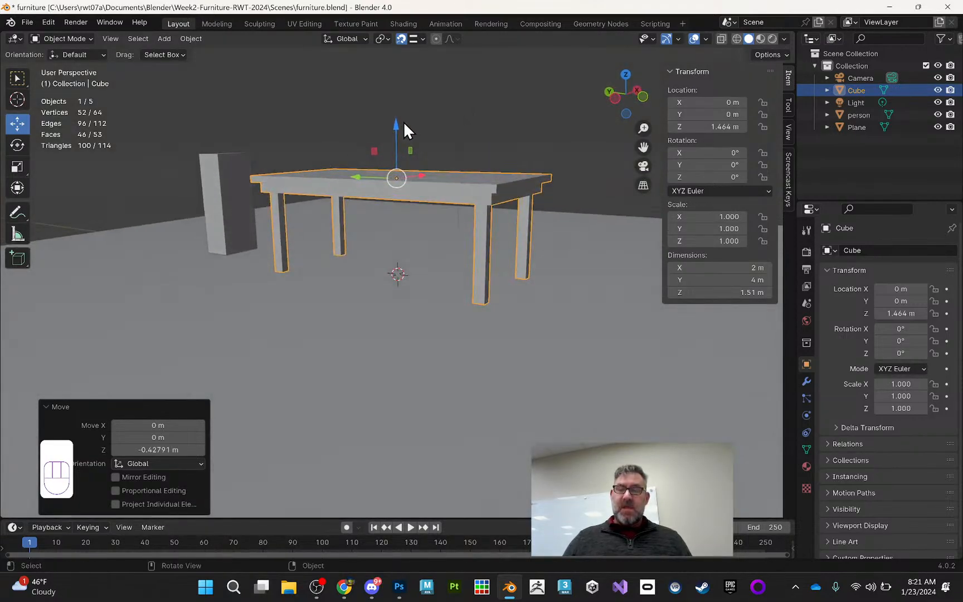
Step: Lift the table about 1.15 m along Z above the floor plane with snapping turned off
{"action": "key", "text": "g"}
{"action": "key", "text": "z"}
{"action": "left_click", "coordinate": [426, 144]}
{"action": "middle_click_drag", "start_coordinate": [426, 144], "coordinate": [402, 150]}
{"action": "middle_click_drag", "start_coordinate": [334, 101], "coordinate": [350, 126]}
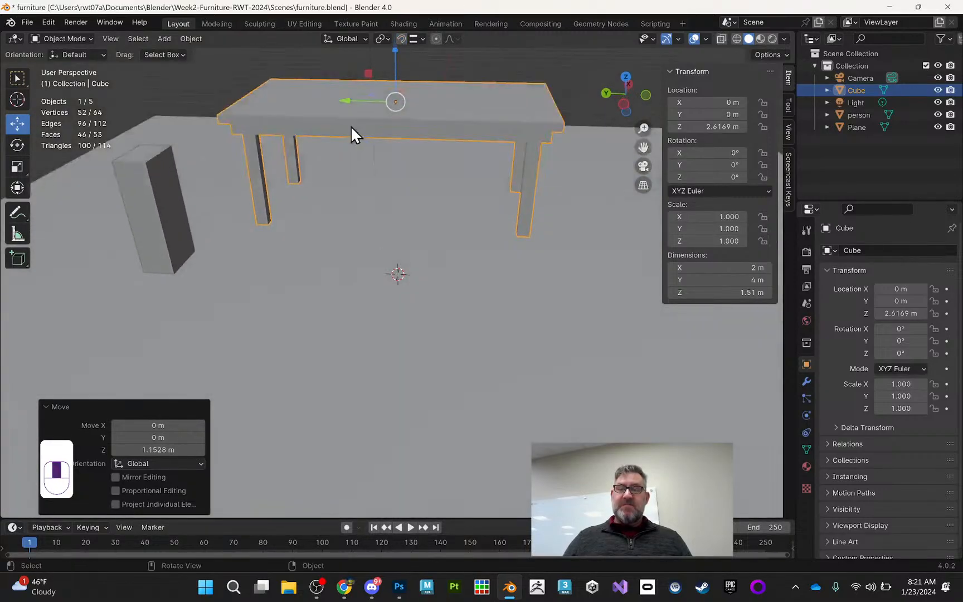
Step: Move the person block along Y closer to the table, and lower the table to a Z location of about 1.044 m
{"action": "left_click", "coordinate": [147, 187]}
{"action": "left_click_drag", "start_coordinate": [112, 205], "coordinate": [184, 211]}
{"action": "left_click", "coordinate": [403, 118]}
{"action": "middle_click_drag", "start_coordinate": [413, 117], "coordinate": [389, 63]}
{"action": "left_click_drag", "start_coordinate": [394, 50], "coordinate": [384, 172]}
{"action": "middle_click_drag", "start_coordinate": [396, 163], "coordinate": [408, 142]}
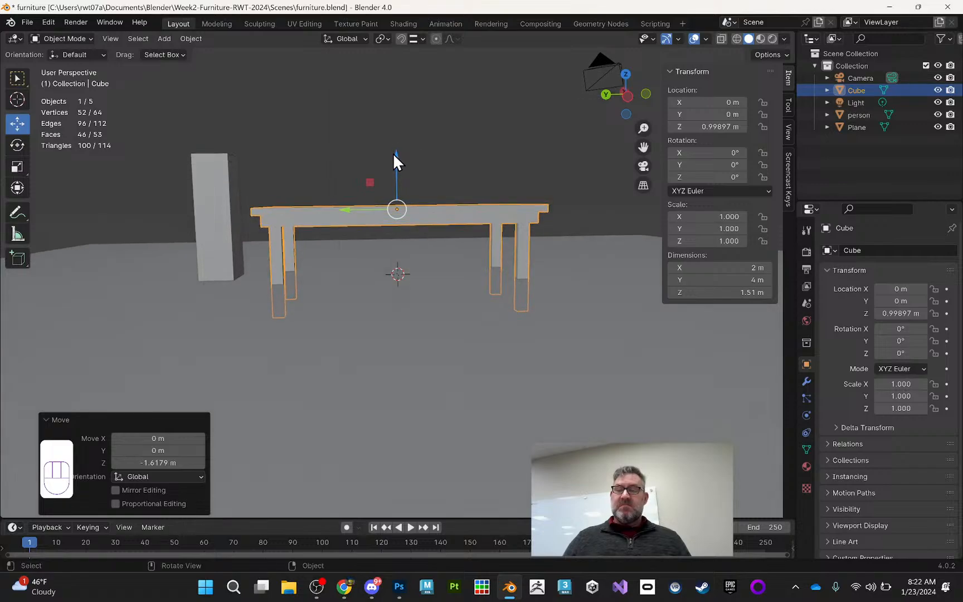
{"action": "left_click_drag", "start_coordinate": [396, 151], "coordinate": [399, 148]}
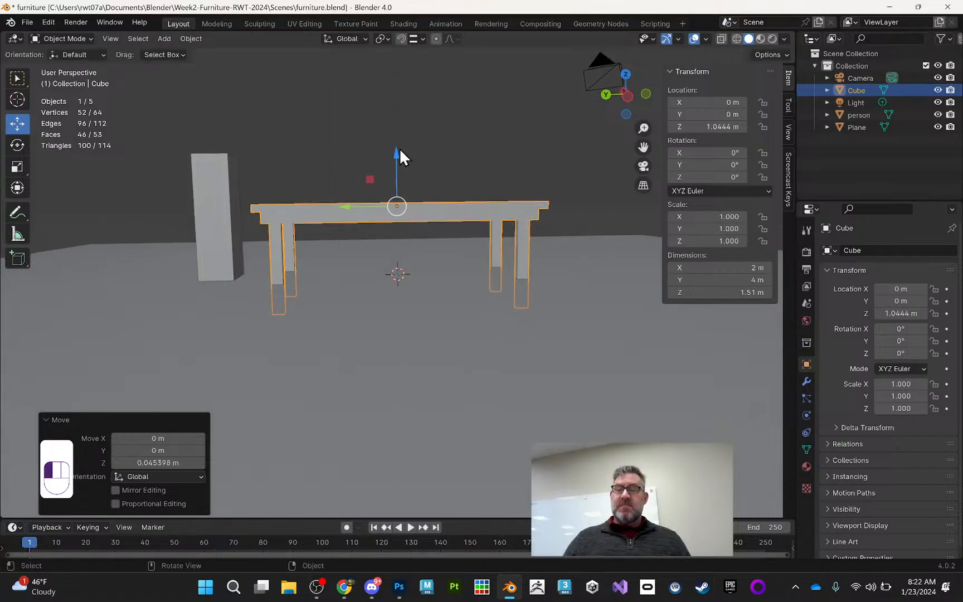
Step: Shorten the legs in Edit Mode by raising their four end faces about 0.42 m along Z, snapped to the floor plane, and return to Object Mode
{"action": "middle_click_drag", "start_coordinate": [439, 155], "coordinate": [407, 170]}
{"action": "middle_click_drag", "start_coordinate": [303, 172], "coordinate": [310, 105]}
{"action": "key", "text": "Tab"}
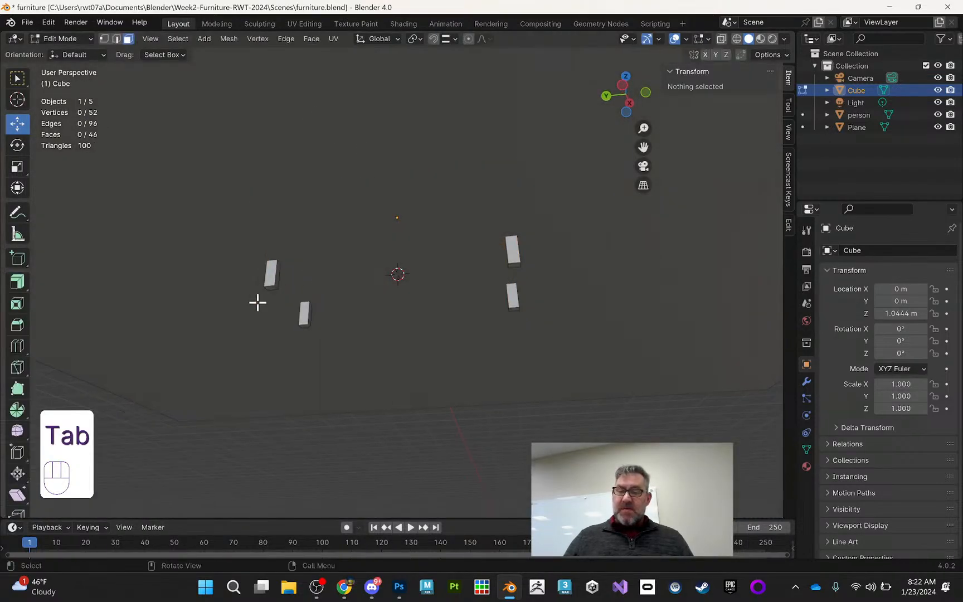
{"action": "left_click", "coordinate": [271, 288]}
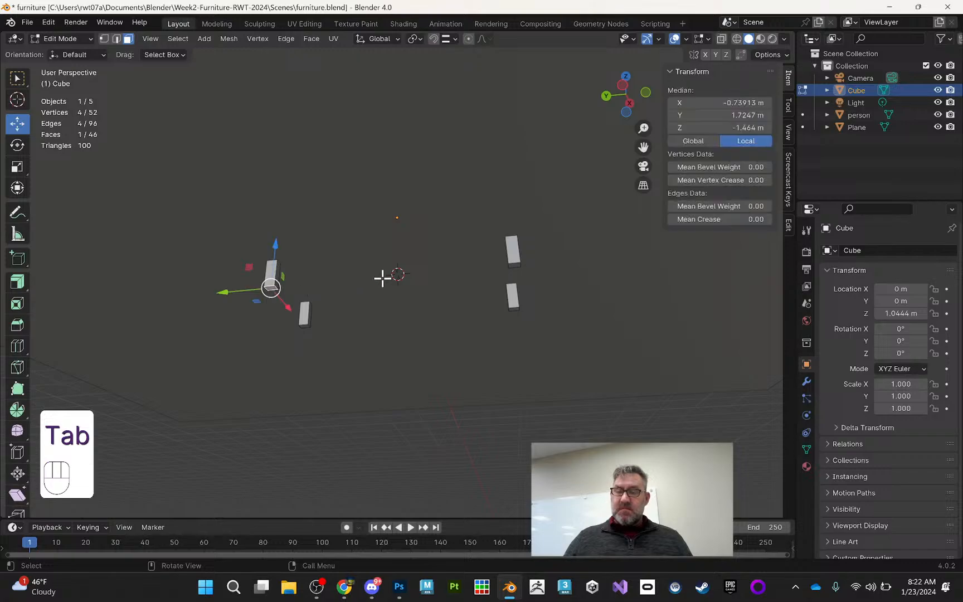
{"action": "left_click", "coordinate": [515, 261], "text": "shift"}
{"action": "left_click", "coordinate": [305, 325], "text": "shift"}
{"action": "left_click", "coordinate": [512, 306], "text": "shift"}
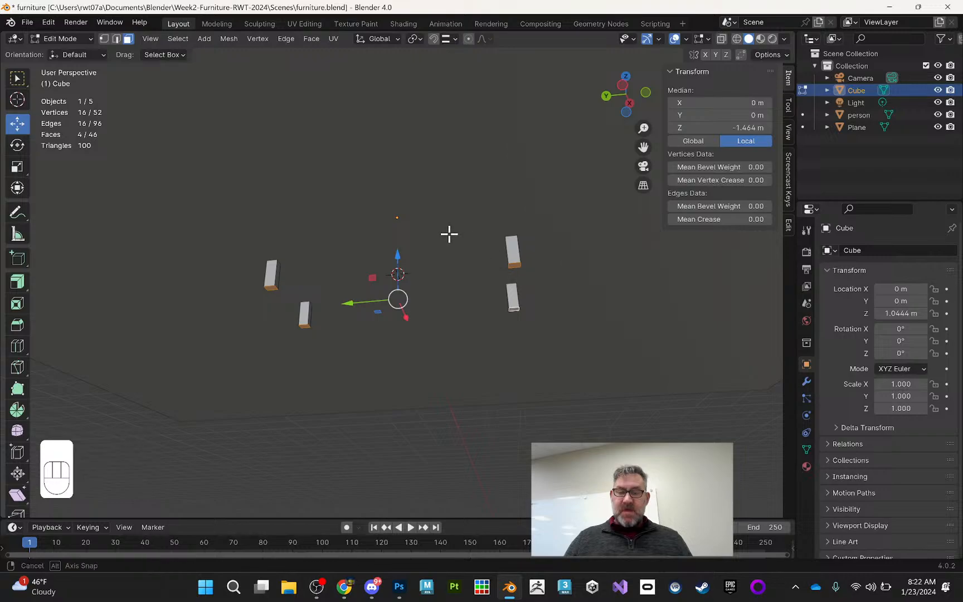
{"action": "middle_click_drag", "start_coordinate": [449, 234], "coordinate": [503, 293]}
{"action": "left_click", "coordinate": [418, 40]}
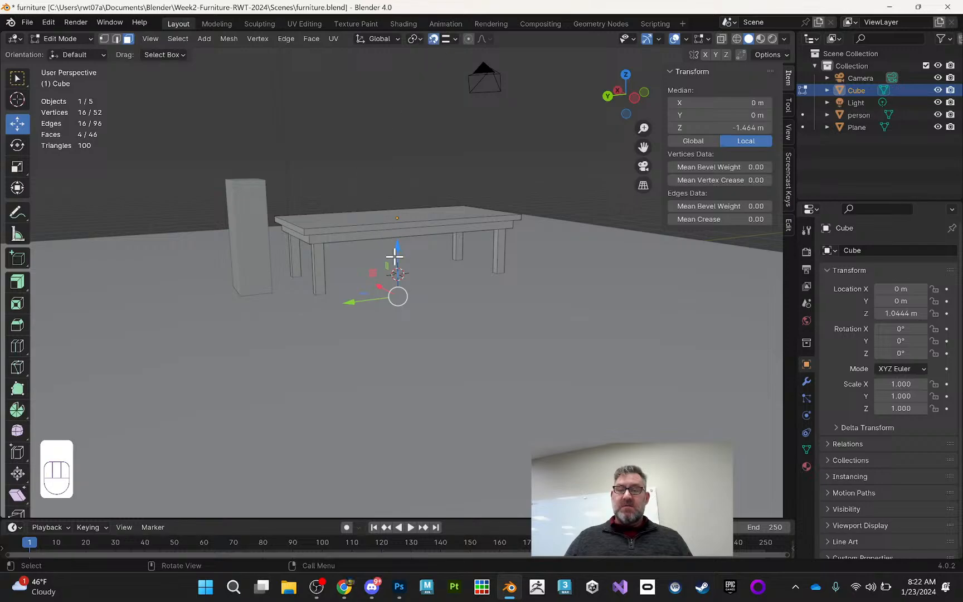
{"action": "left_click_drag", "start_coordinate": [393, 256], "coordinate": [603, 225]}
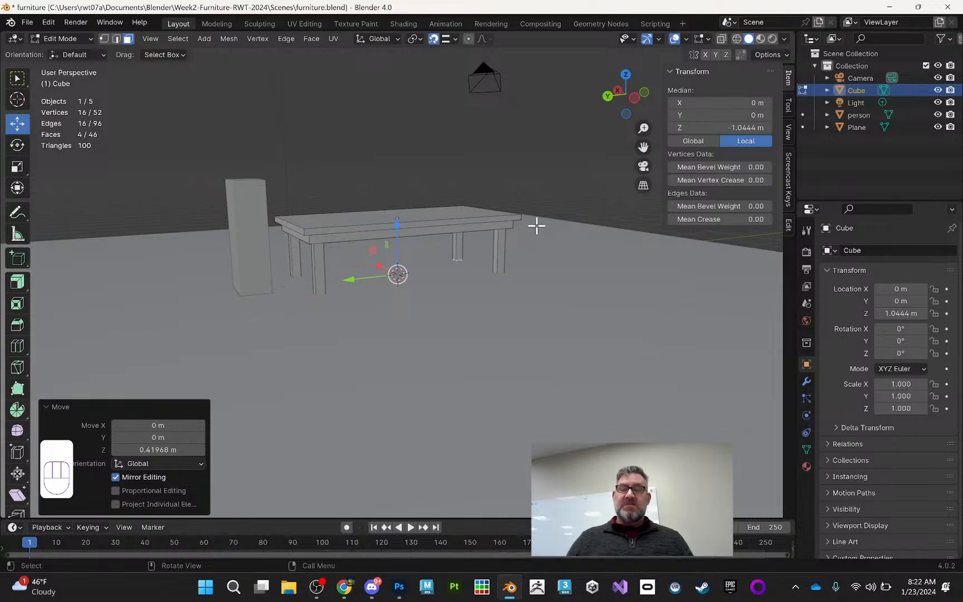
{"action": "key", "text": "Tab"}
{"action": "middle_click_drag", "start_coordinate": [546, 189], "coordinate": [479, 196]}
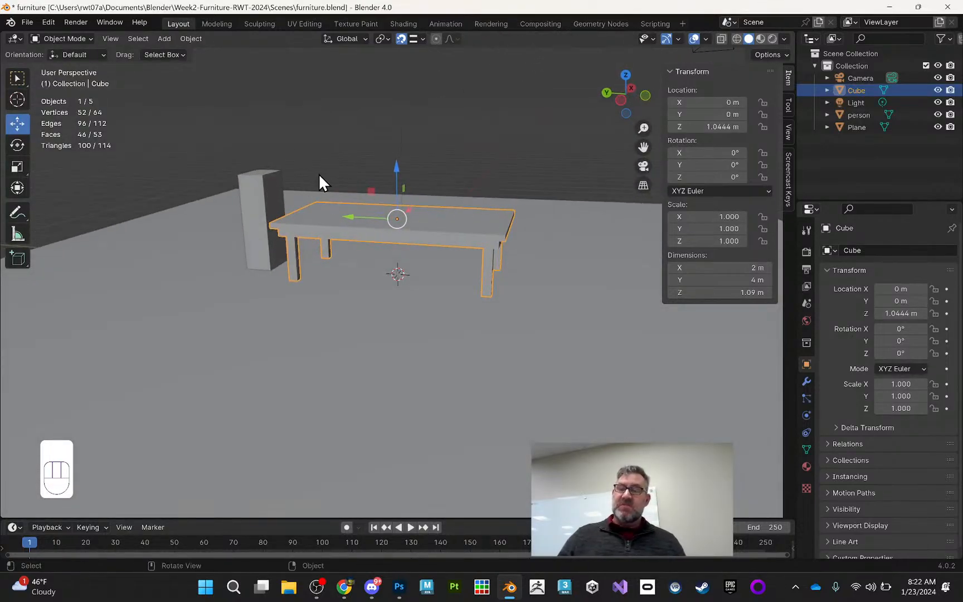
Step: Hide the floor plane and reselect the table
{"action": "middle_click_drag", "start_coordinate": [514, 181], "coordinate": [556, 187]}
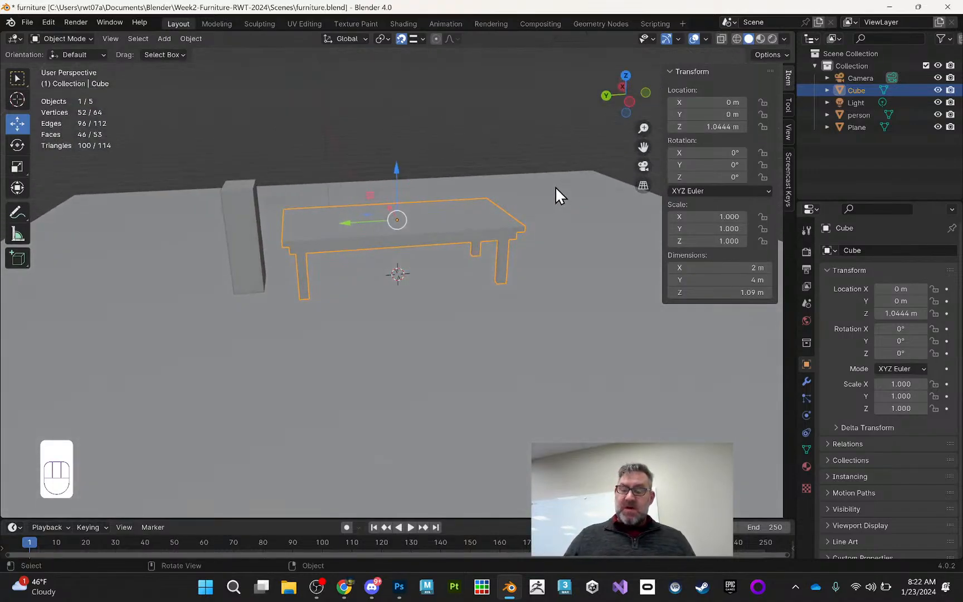
{"action": "left_click", "coordinate": [556, 188]}
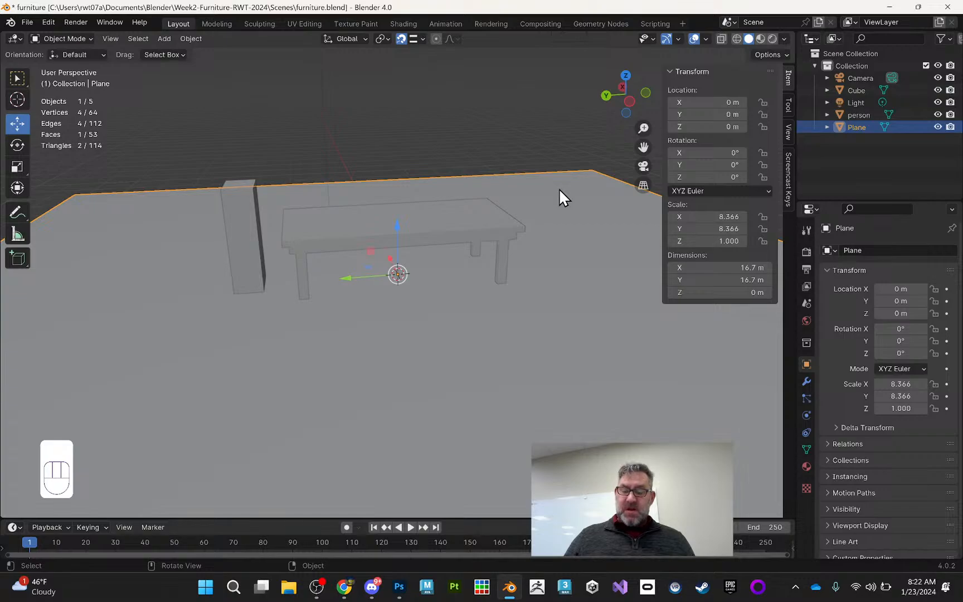
{"action": "key", "text": "h"}
{"action": "left_click", "coordinate": [394, 195]}
{"action": "middle_click_drag", "start_coordinate": [394, 195], "coordinate": [416, 195]}
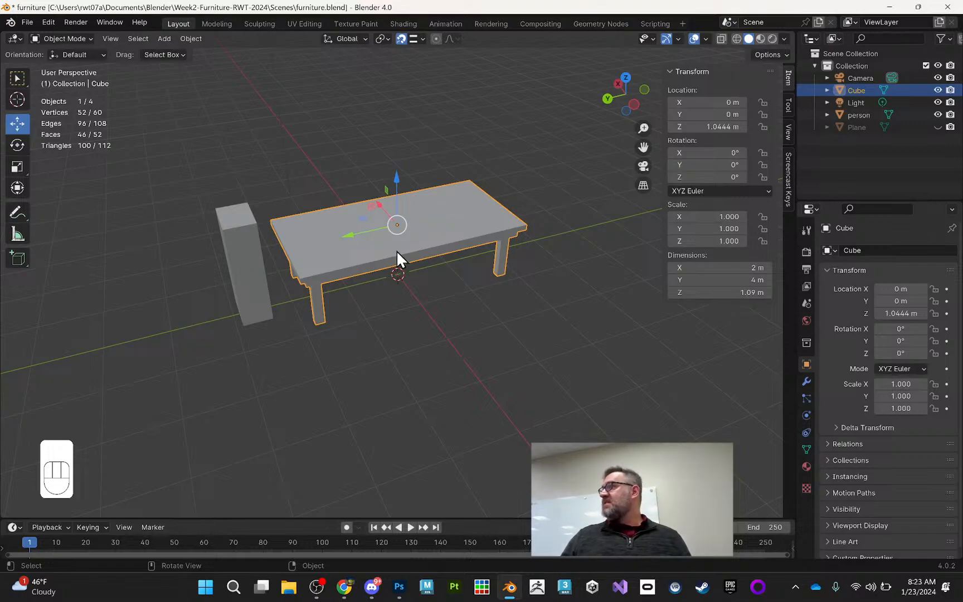
{"action": "middle_click_drag", "start_coordinate": [446, 245], "coordinate": [514, 238]}
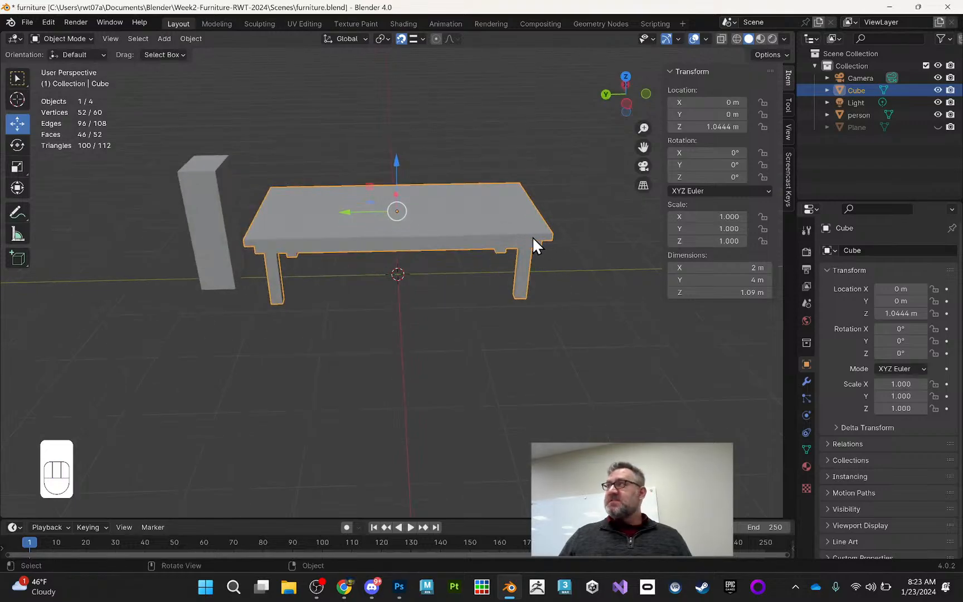
Step: Enter Edit Mode on the table with edge selection and select the short vertical edge at one corner of the tabletop
{"action": "middle_click_drag", "start_coordinate": [532, 236], "coordinate": [552, 213]}
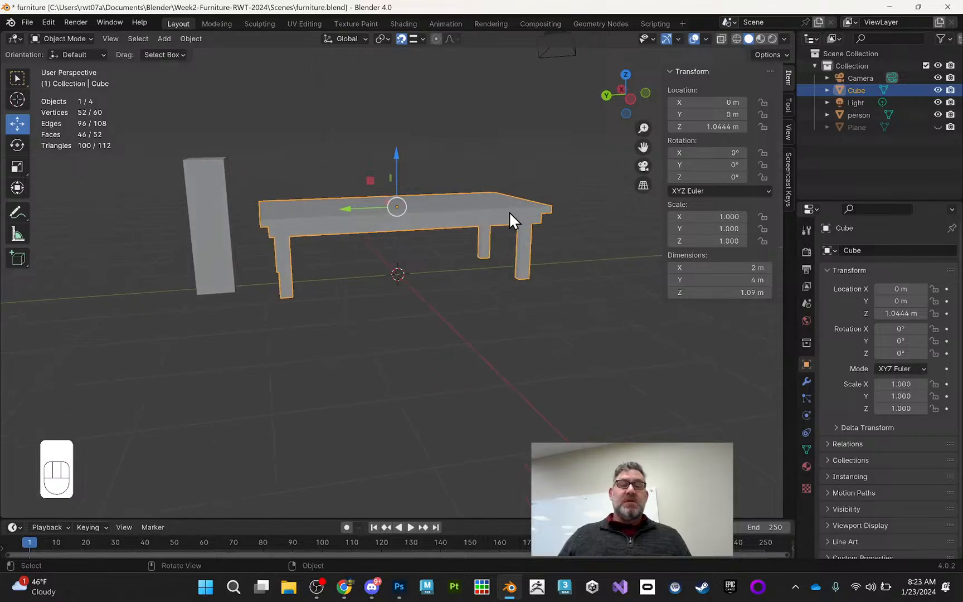
{"action": "middle_click_drag", "start_coordinate": [509, 212], "coordinate": [457, 223]}
{"action": "key", "text": "Tab"}
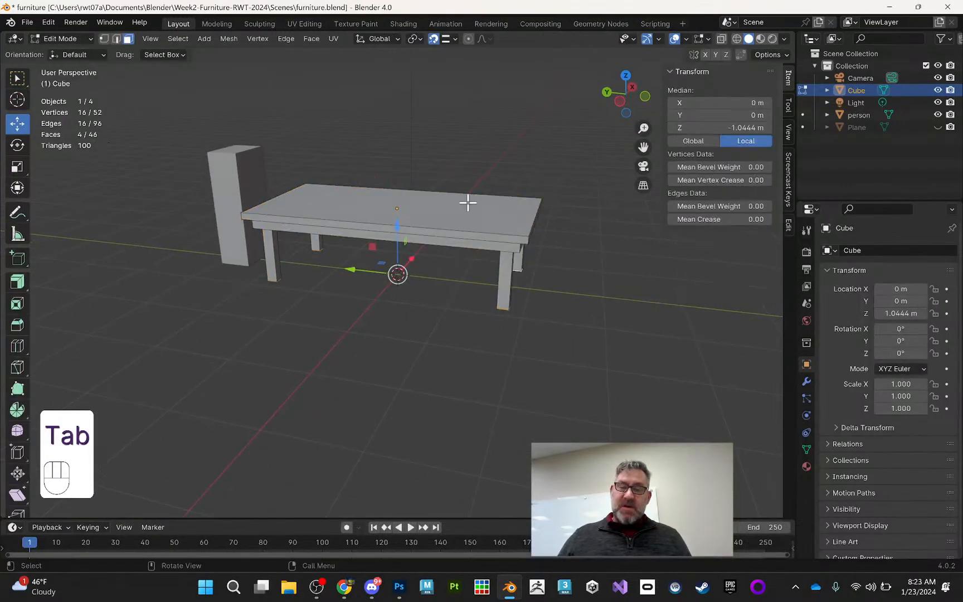
{"action": "left_click", "coordinate": [117, 41]}
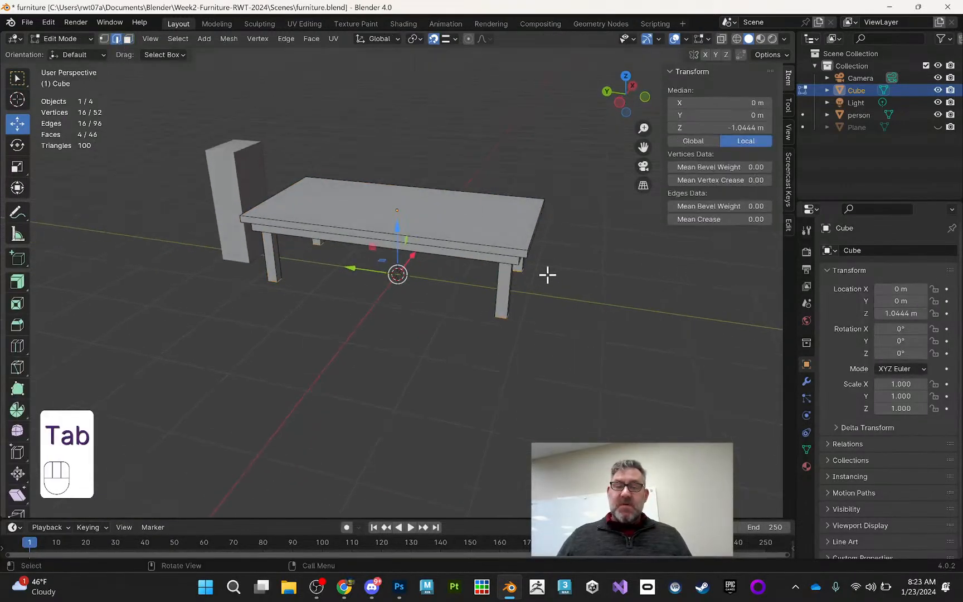
{"action": "left_click", "coordinate": [526, 251]}
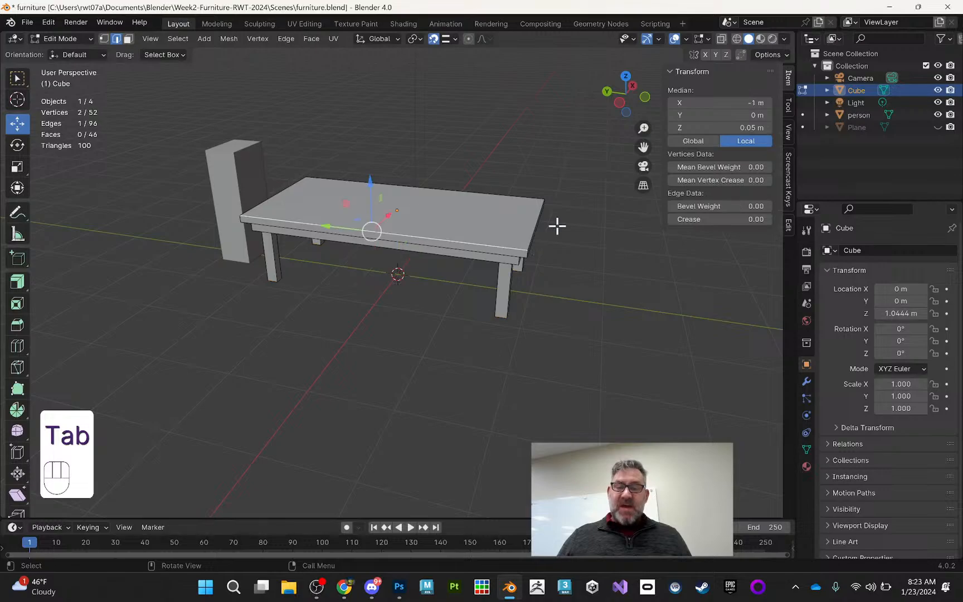
{"action": "left_click", "coordinate": [528, 250]}
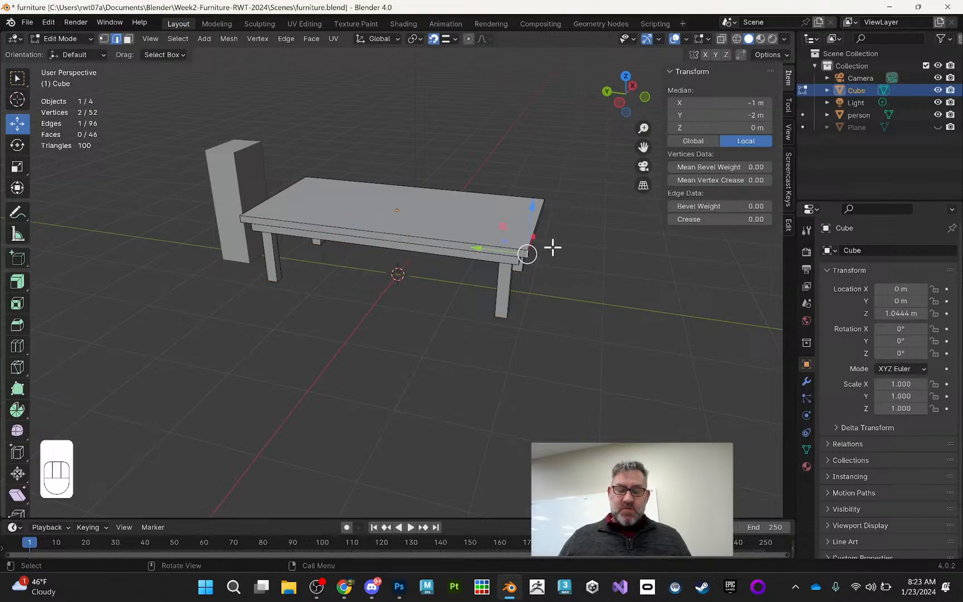
{"action": "key", "text": "KP_Decimal"}
{"action": "scroll", "coordinate": [573, 250], "scroll_direction": "down", "scroll_amount": 10}
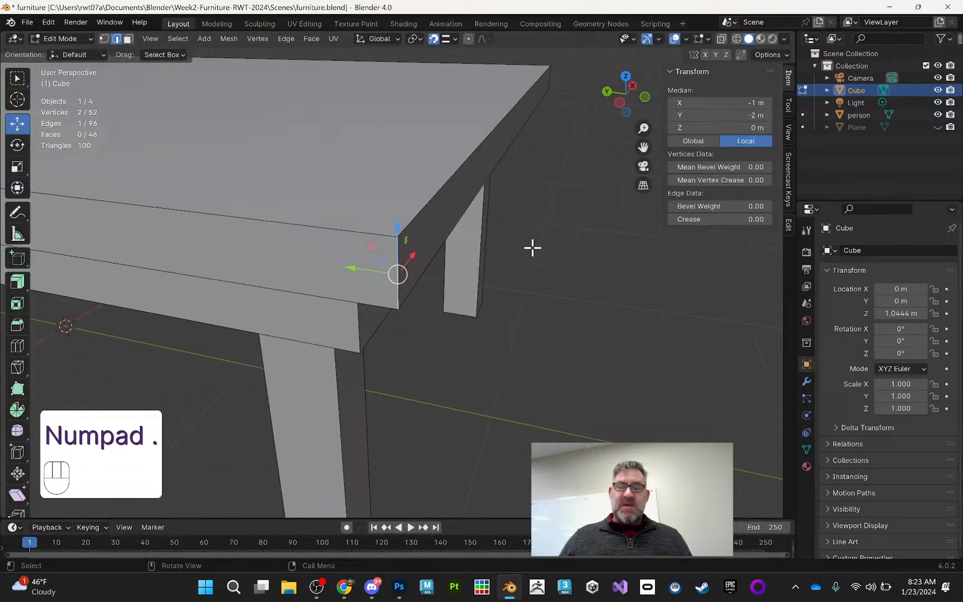
Step: Try to add the vertical corner edge at the other end of the tabletop's short side to the selection
{"action": "middle_click_drag", "start_coordinate": [490, 258], "coordinate": [441, 255]}
{"action": "middle_click_drag", "start_coordinate": [347, 256], "coordinate": [351, 231]}
{"action": "middle_click_drag", "start_coordinate": [580, 242], "coordinate": [562, 274]}
{"action": "key", "text": "shift"}
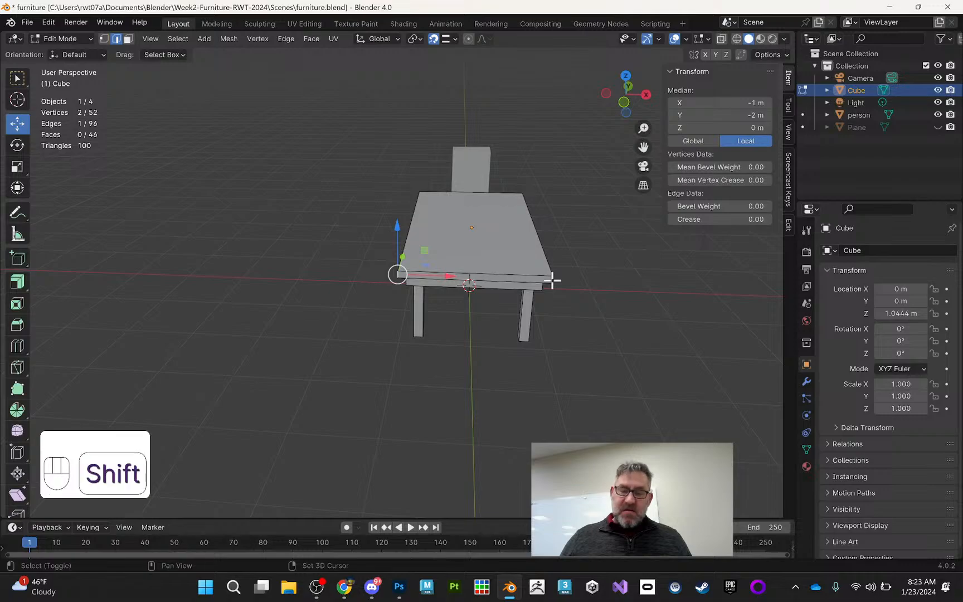
{"action": "left_click", "coordinate": [551, 277], "text": "shift"}
{"action": "left_click", "coordinate": [544, 275], "text": "shift"}
{"action": "middle_click_drag", "start_coordinate": [512, 267], "coordinate": [475, 212]}
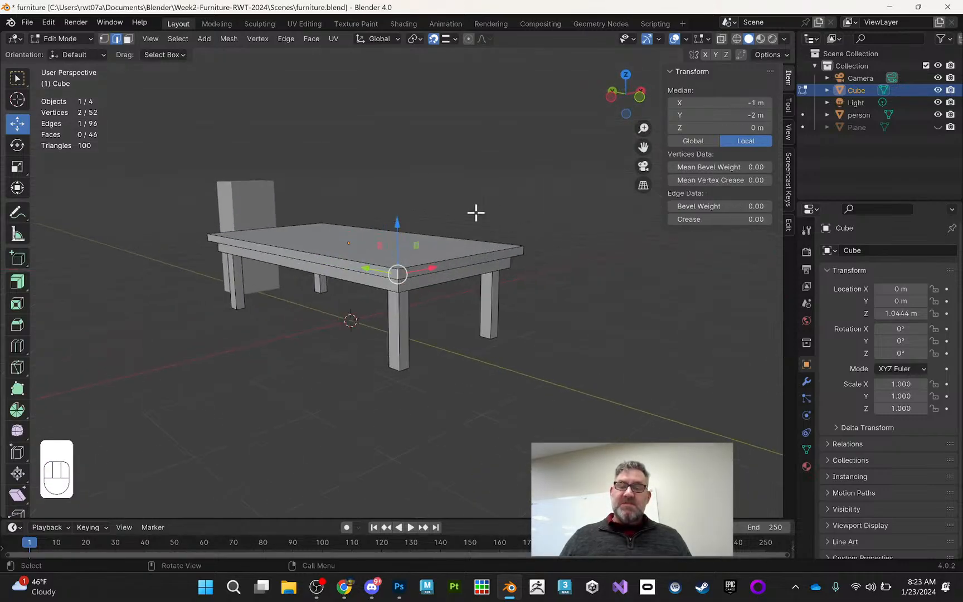
Step: Extend the selection to the full edge ring, covering the four vertical corner edges of the tabletop
{"action": "left_click", "coordinate": [179, 38]}
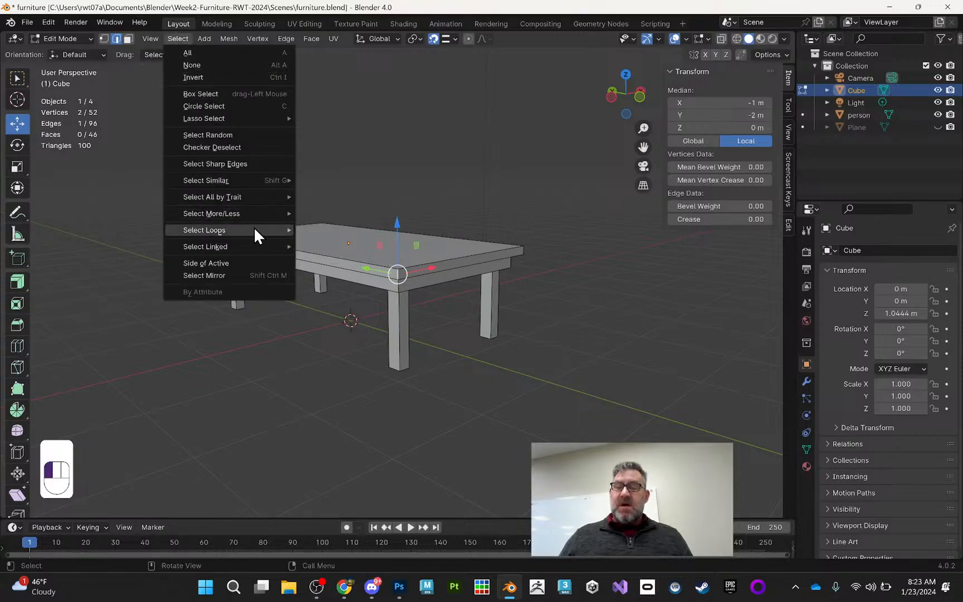
{"action": "mouse_move", "coordinate": [254, 228]}
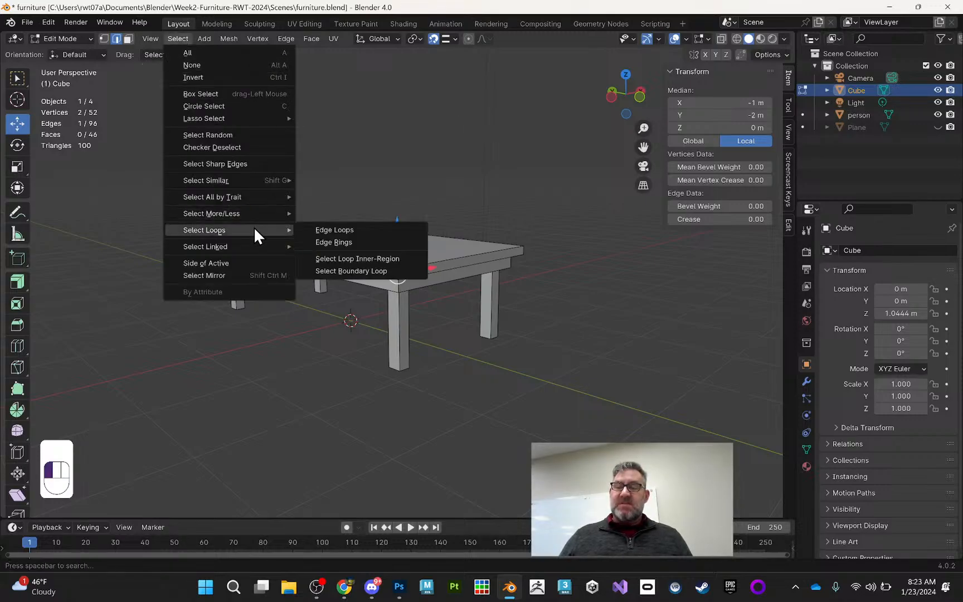
{"action": "left_click", "coordinate": [349, 241]}
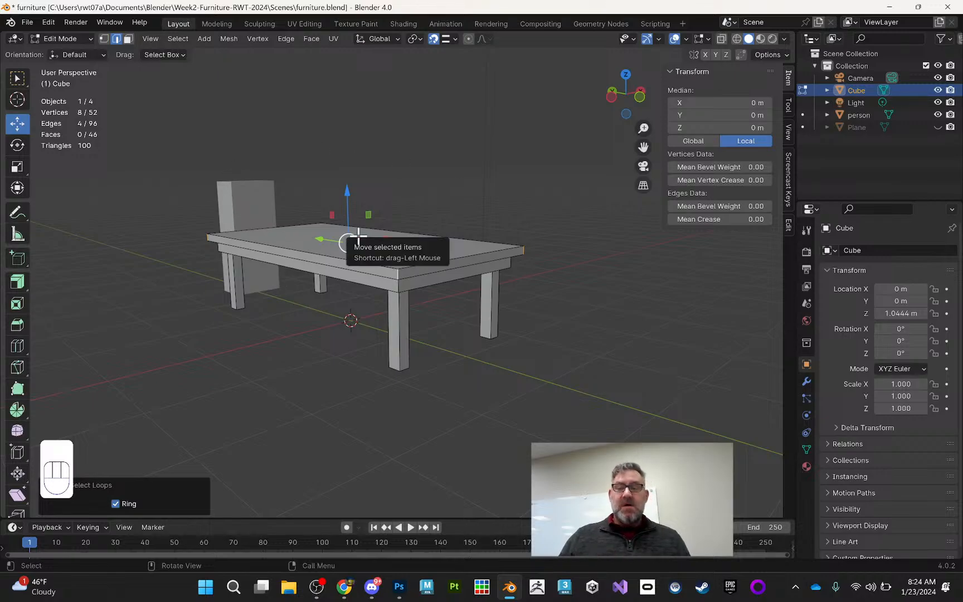
Step: Bevel the tabletop's four corner edges with a width of about 0.125 m and 5 segments to round the corners
{"action": "middle_click_drag", "start_coordinate": [431, 180], "coordinate": [153, 244]}
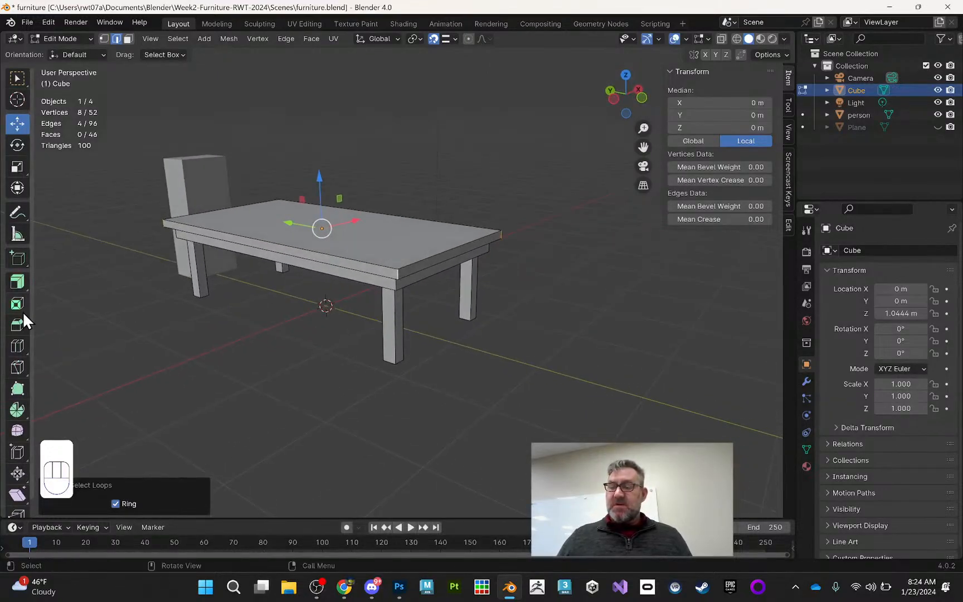
{"action": "left_click", "coordinate": [18, 326]}
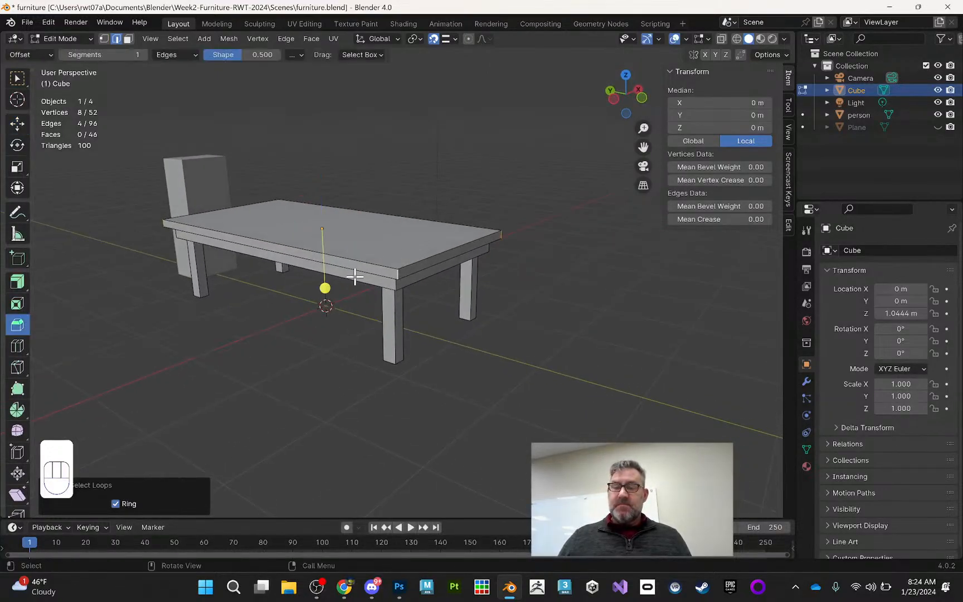
{"action": "left_click_drag", "start_coordinate": [325, 287], "coordinate": [386, 216]}
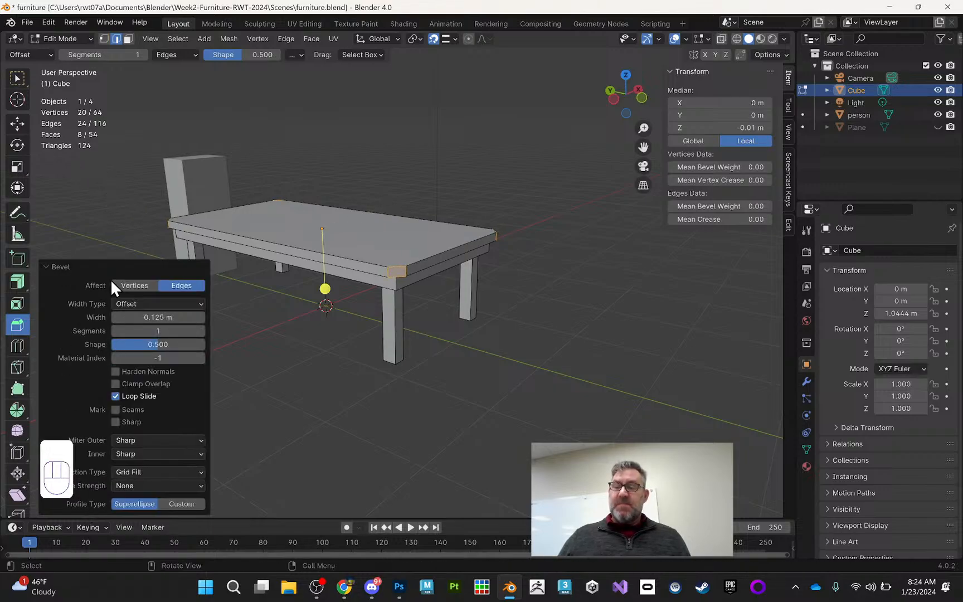
{"action": "left_click", "coordinate": [203, 331]}
{"action": "left_click", "coordinate": [203, 331]}
{"action": "left_click", "coordinate": [203, 331]}
{"action": "left_click", "coordinate": [202, 331]}
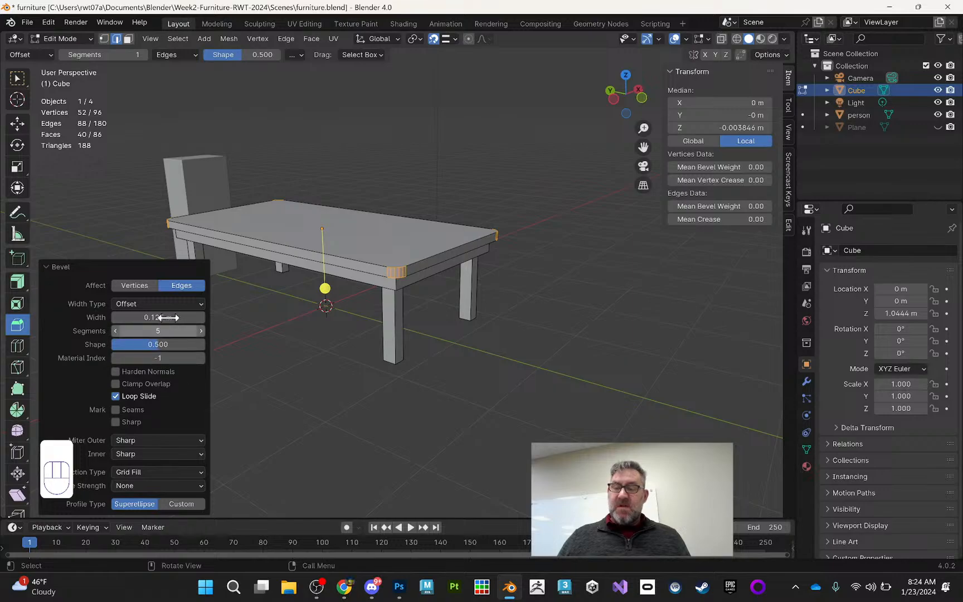
{"action": "middle_click_drag", "start_coordinate": [420, 316], "coordinate": [366, 264]}
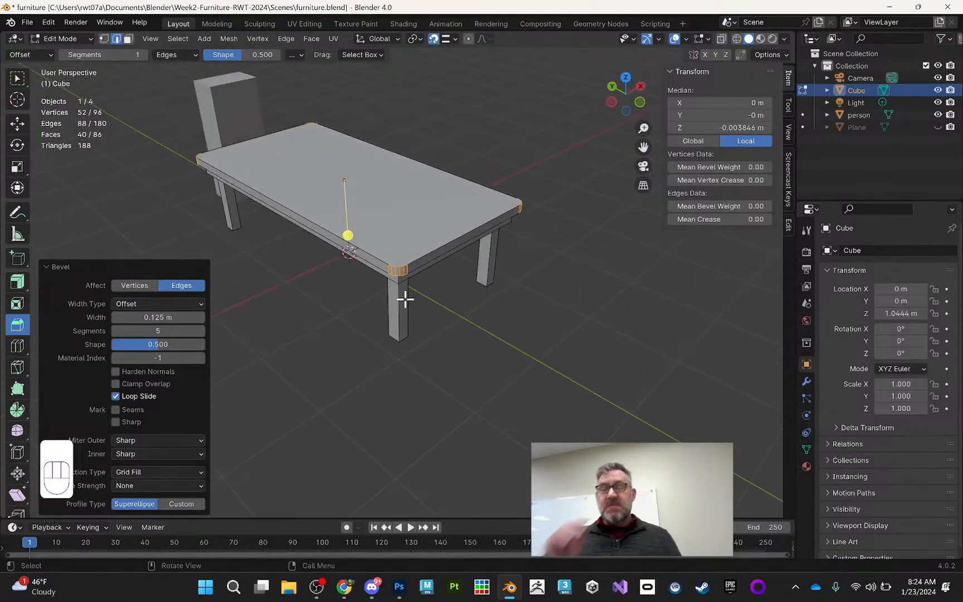
{"action": "middle_click_drag", "start_coordinate": [461, 197], "coordinate": [412, 212]}
{"action": "key", "text": "Tab"}
{"action": "key", "text": "Tab"}
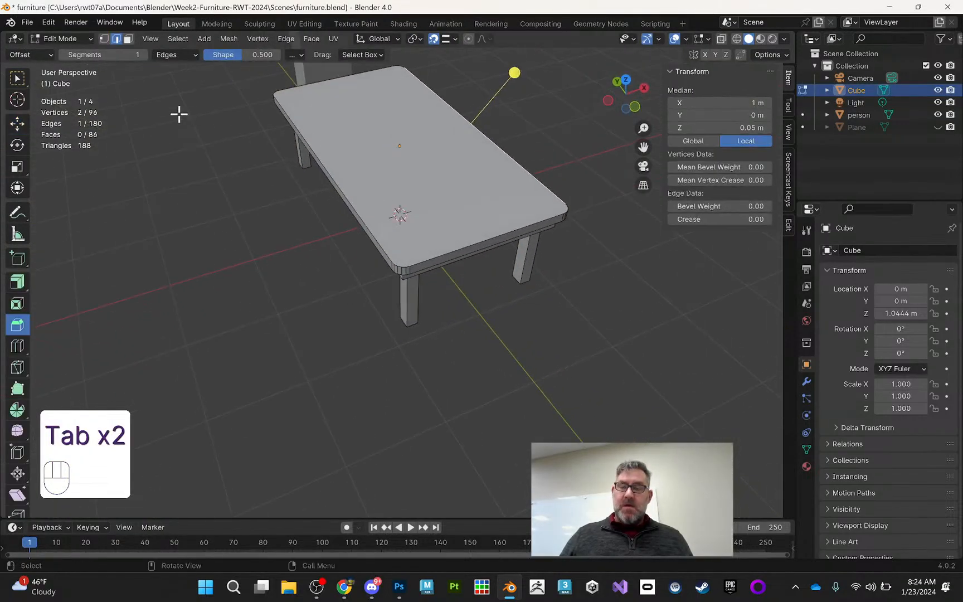
Step: Select the tabletop's upper face in face selection mode and lower it about 0.047 m along Z to thin the top
{"action": "left_click", "coordinate": [128, 39]}
{"action": "left_click", "coordinate": [445, 157]}
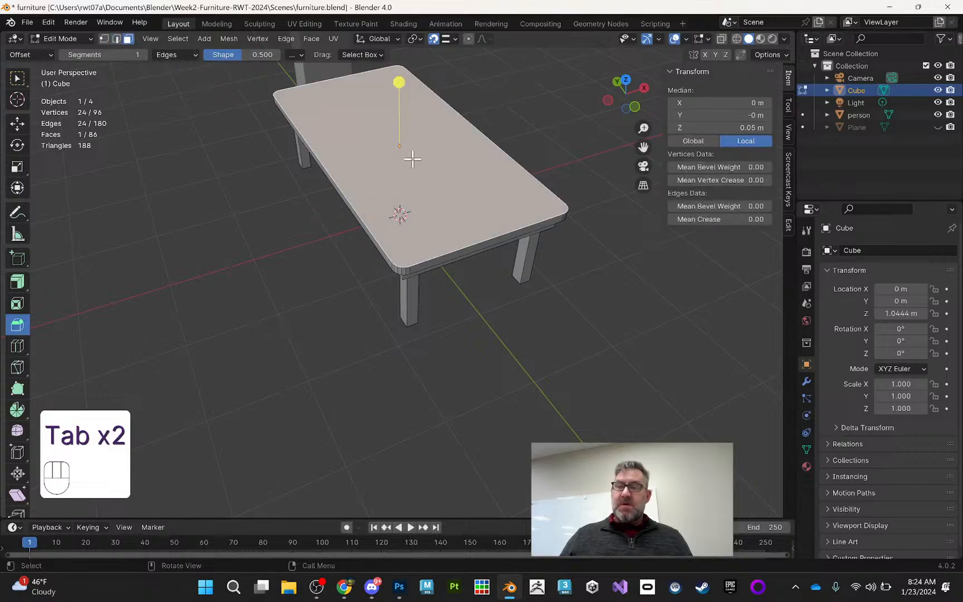
{"action": "middle_click_drag", "start_coordinate": [402, 144], "coordinate": [467, 91]}
{"action": "left_click", "coordinate": [17, 124]}
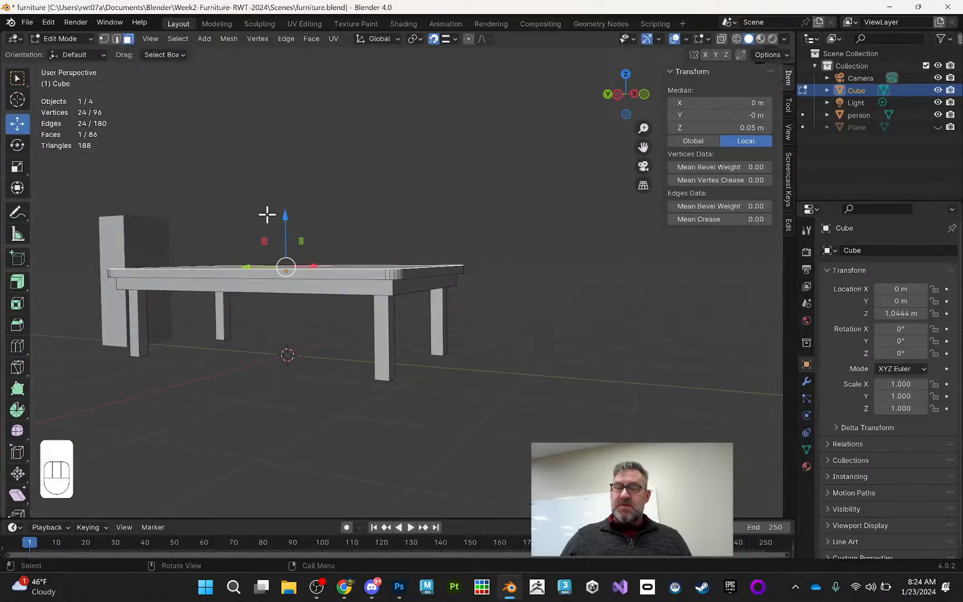
{"action": "left_click_drag", "start_coordinate": [284, 218], "coordinate": [285, 223]}
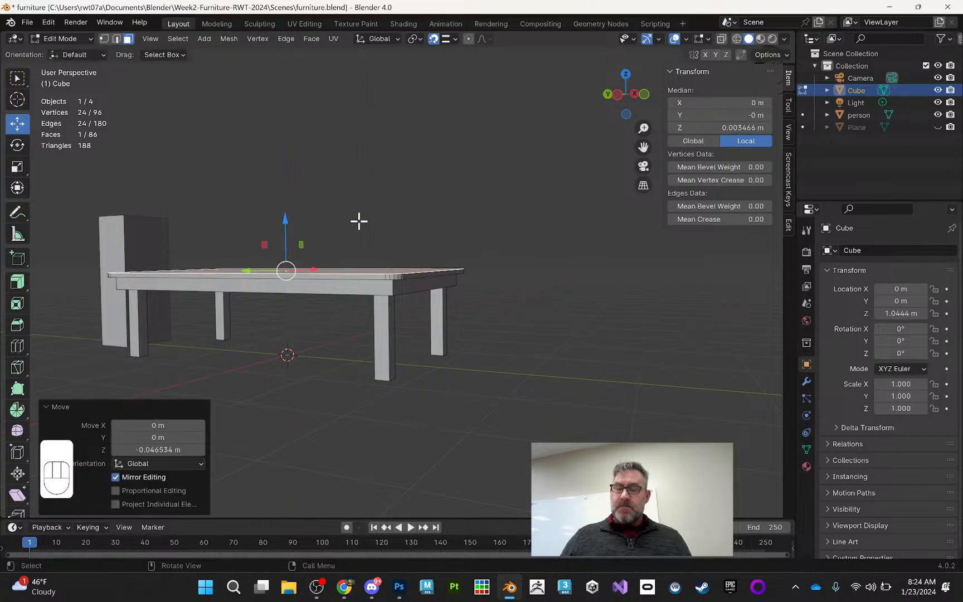
Step: Inset the tabletop's upper face by about 0.028 m
{"action": "key", "text": "KP_Decimal"}
{"action": "middle_click_drag", "start_coordinate": [387, 200], "coordinate": [360, 242]}
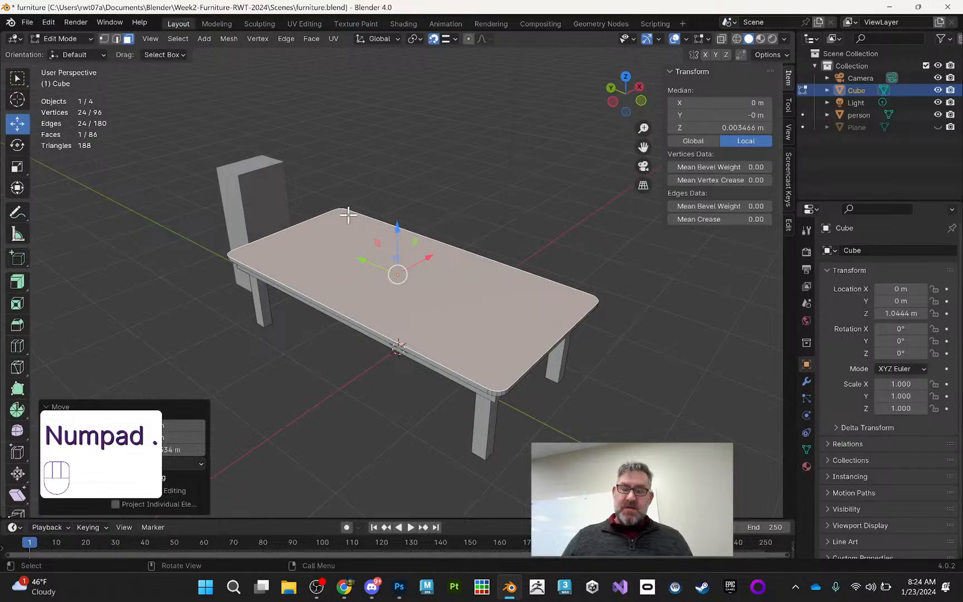
{"action": "left_click", "coordinate": [17, 306]}
{"action": "left_click_drag", "start_coordinate": [424, 254], "coordinate": [424, 258]}
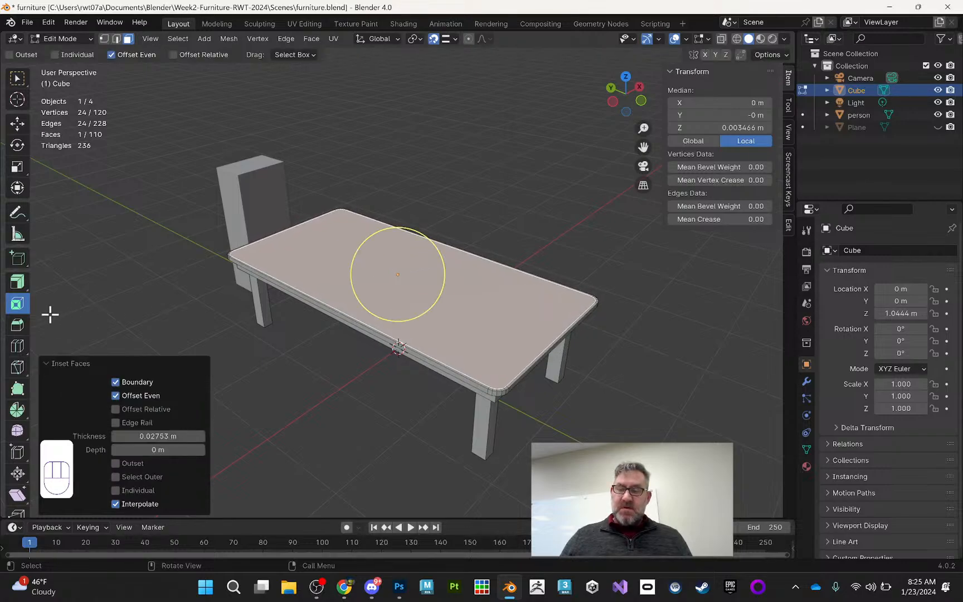
Step: Extrude the inset tabletop face upward about 0.017 m to form a stepped rim, and return to Object Mode
{"action": "left_click", "coordinate": [17, 282]}
{"action": "left_click", "coordinate": [395, 216]}
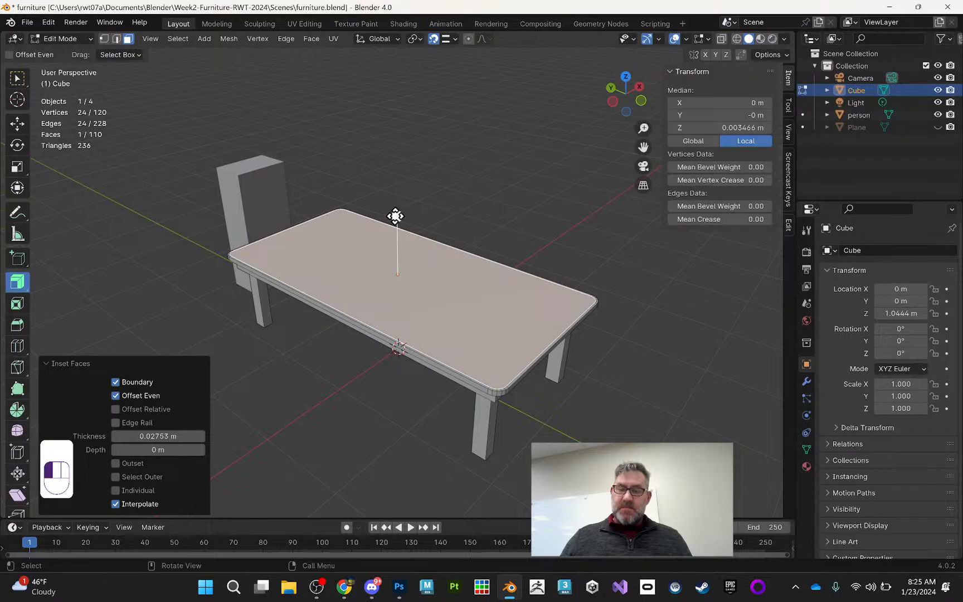
{"action": "left_click_drag", "start_coordinate": [396, 216], "coordinate": [395, 213]}
{"action": "middle_click_drag", "start_coordinate": [511, 275], "coordinate": [521, 249]}
{"action": "scroll", "coordinate": [516, 256], "scroll_direction": "up", "scroll_amount": 4}
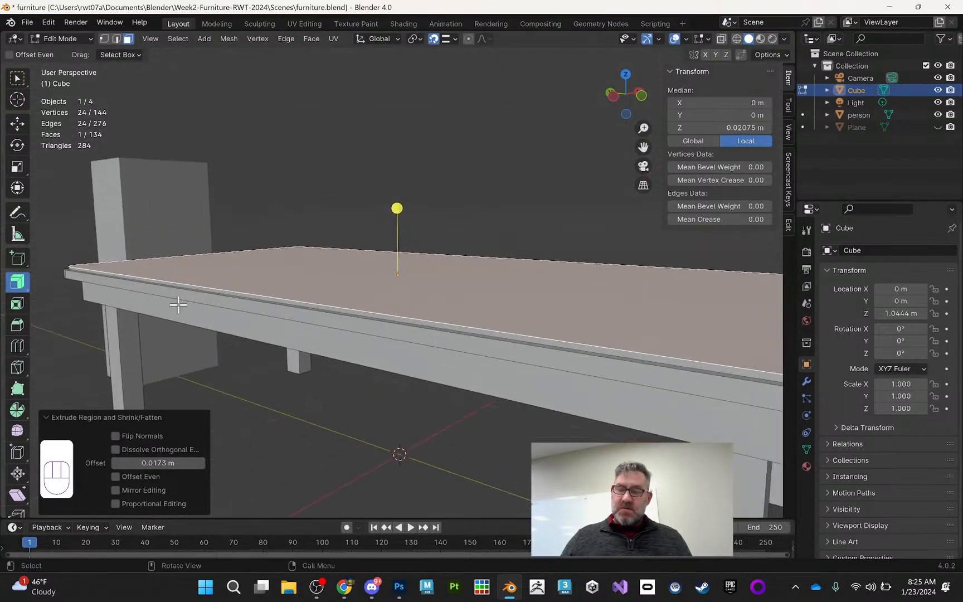
{"action": "middle_click_drag", "start_coordinate": [133, 266], "coordinate": [95, 268]}
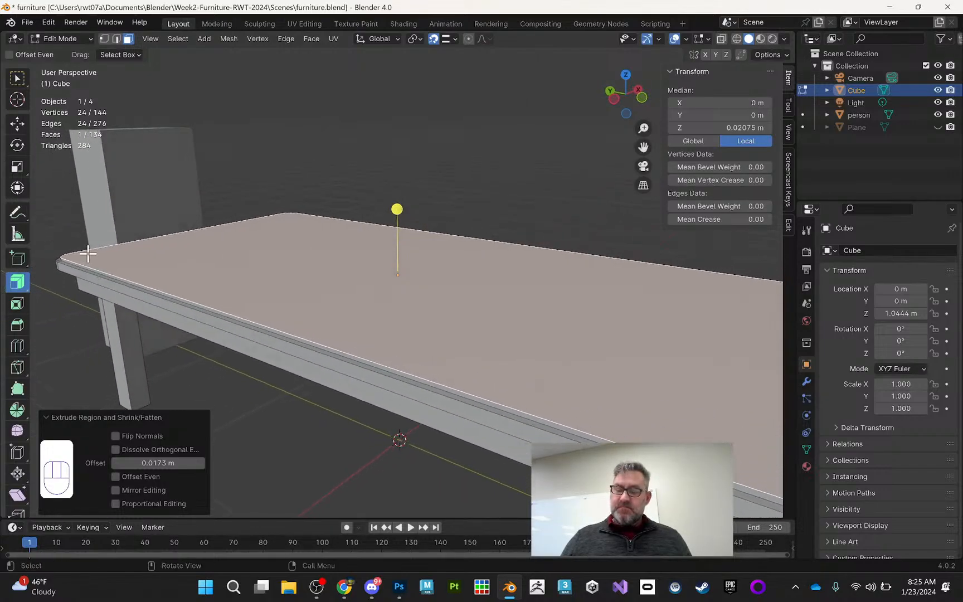
{"action": "left_click", "coordinate": [17, 126]}
{"action": "middle_click_drag", "start_coordinate": [506, 215], "coordinate": [520, 201]}
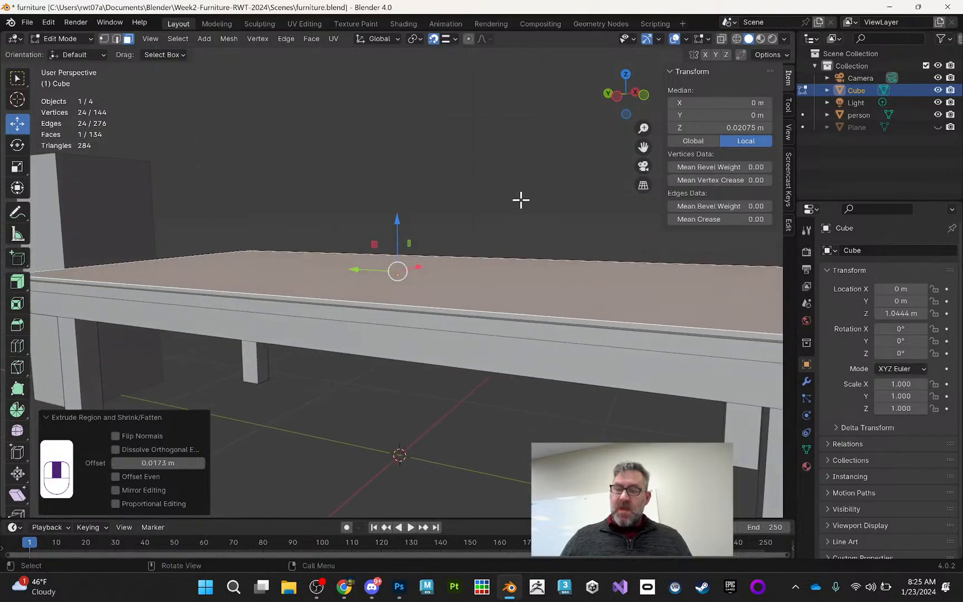
{"action": "key", "text": "Tab"}
Step: Examine the shading of the table's rounded corners and stepped rim from several angles
{"action": "middle_click_drag", "start_coordinate": [459, 206], "coordinate": [379, 275]}
{"action": "middle_click_drag", "start_coordinate": [576, 431], "coordinate": [618, 416]}
{"action": "middle_click_drag", "start_coordinate": [474, 324], "coordinate": [459, 340]}
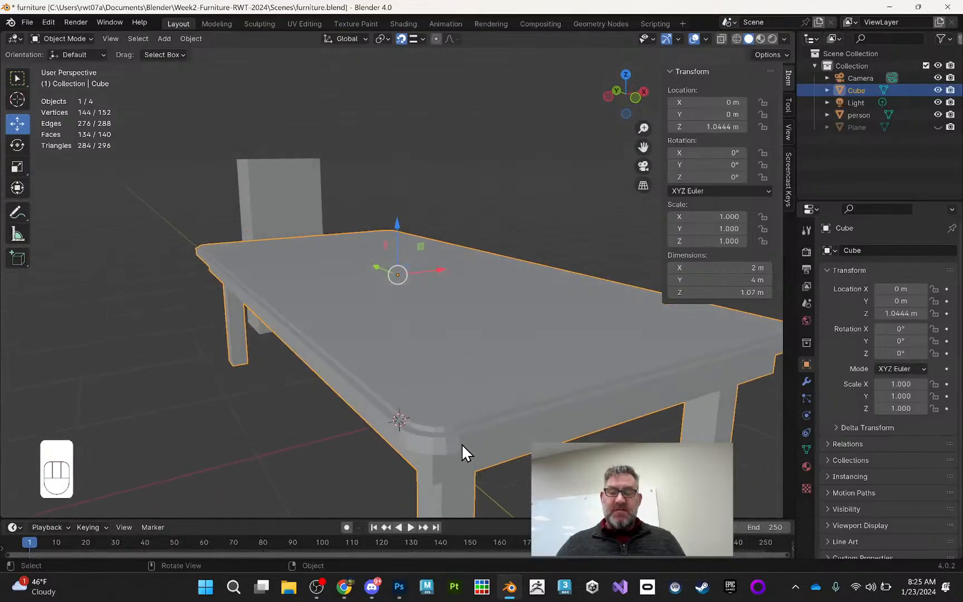
{"action": "middle_click_drag", "start_coordinate": [434, 347], "coordinate": [411, 306]}
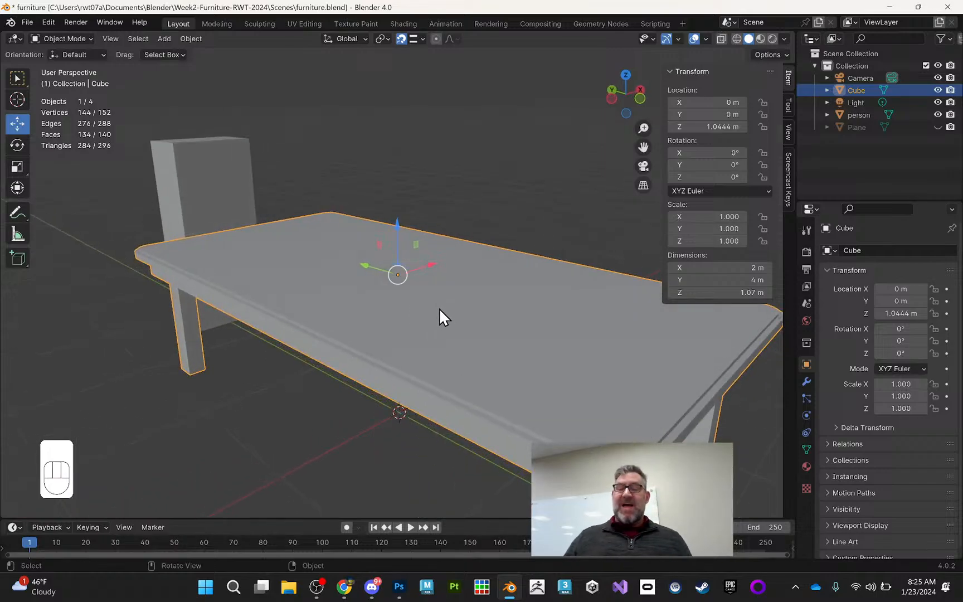
{"action": "right_click", "coordinate": [439, 309]}
{"action": "left_click", "coordinate": [415, 329]}
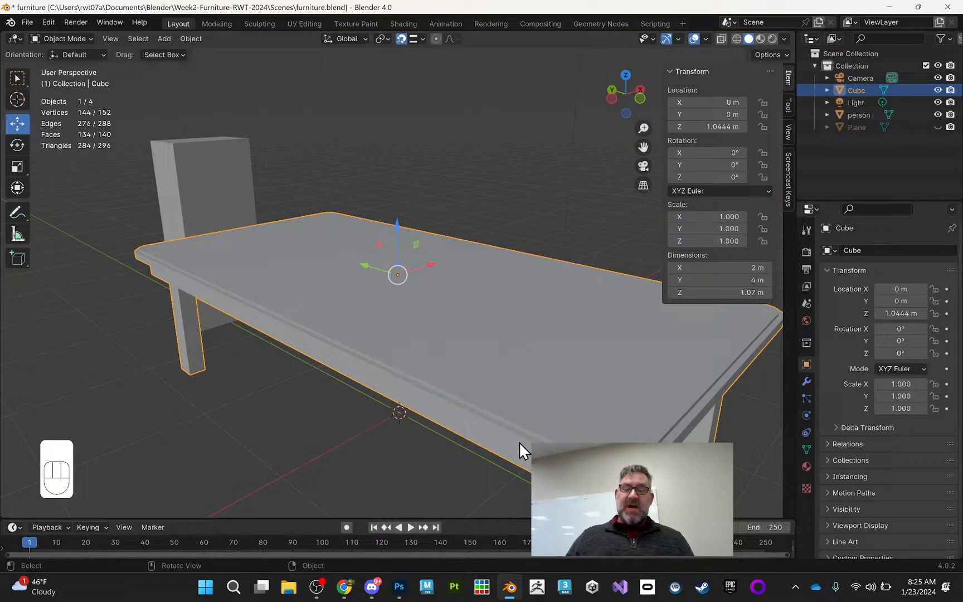
{"action": "middle_click_drag", "start_coordinate": [592, 424], "coordinate": [555, 394]}
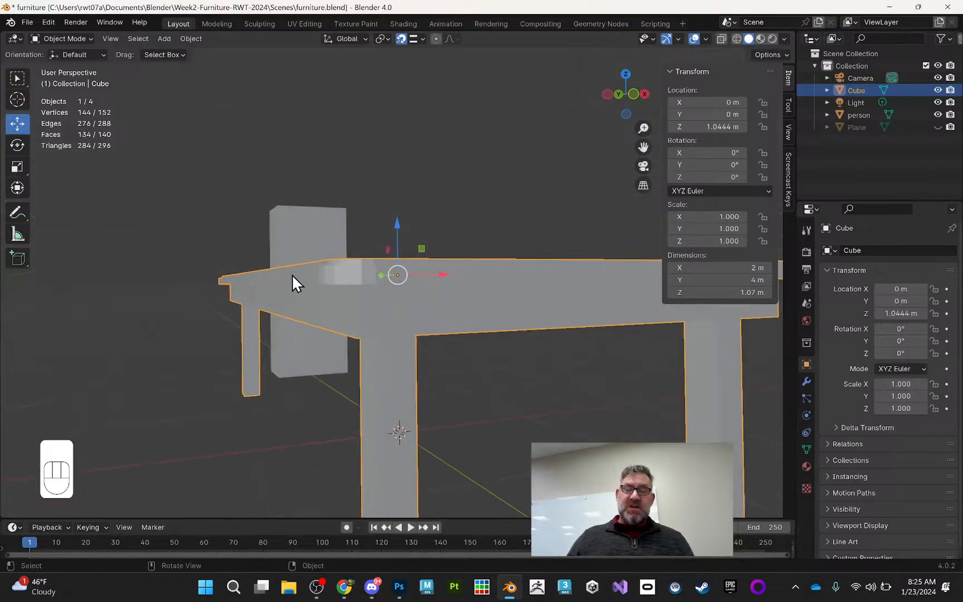
{"action": "middle_click_drag", "start_coordinate": [442, 275], "coordinate": [346, 291]}
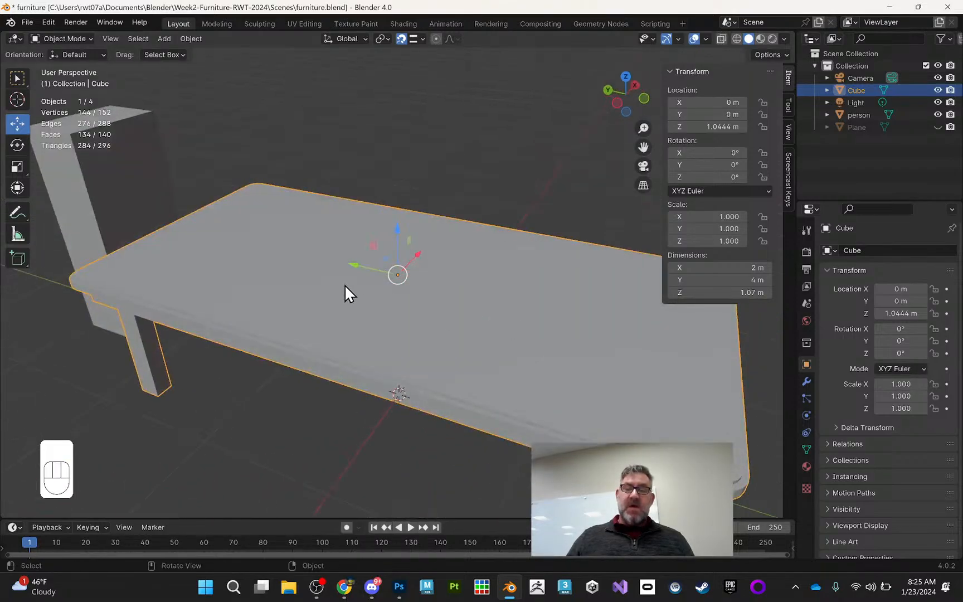
Step: Apply Shade Smooth to the whole table
{"action": "right_click", "coordinate": [305, 276]}
{"action": "left_click", "coordinate": [305, 249]}
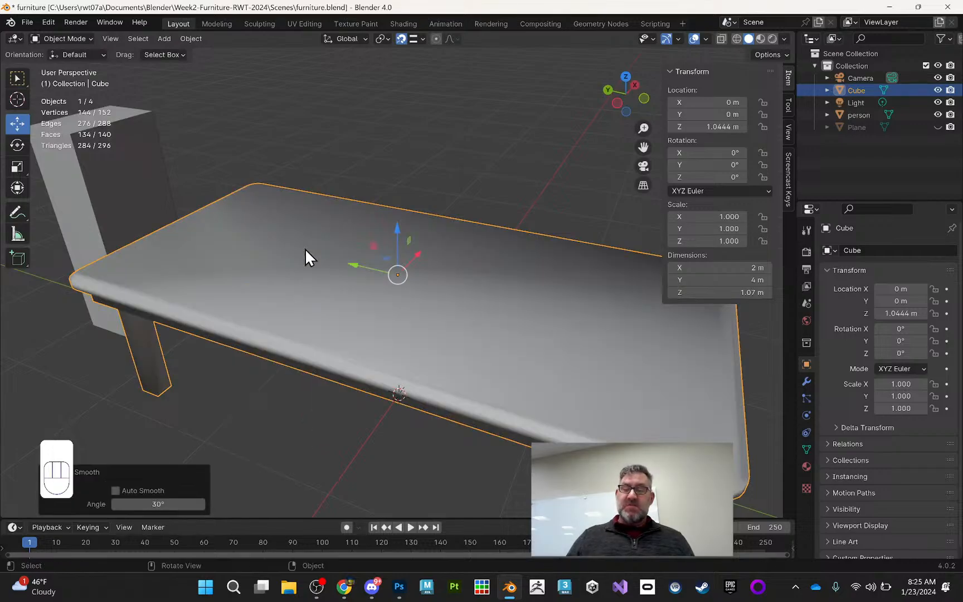
{"action": "middle_click_drag", "start_coordinate": [512, 301], "coordinate": [473, 289]}
{"action": "scroll", "coordinate": [478, 281], "scroll_direction": "down", "scroll_amount": 1}
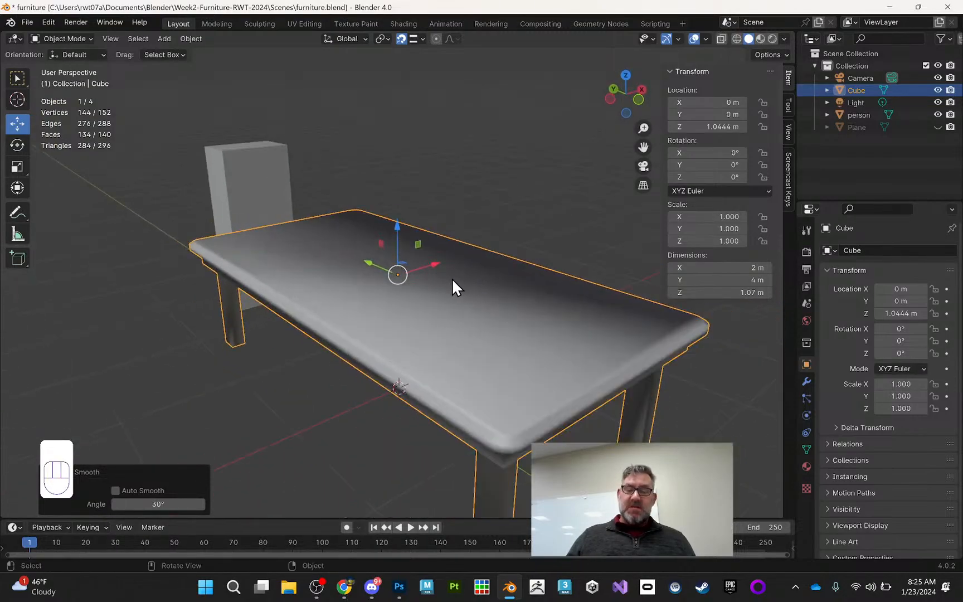
Step: Apply Shade Auto Smooth to the table with a 30° angle
{"action": "right_click", "coordinate": [467, 294]}
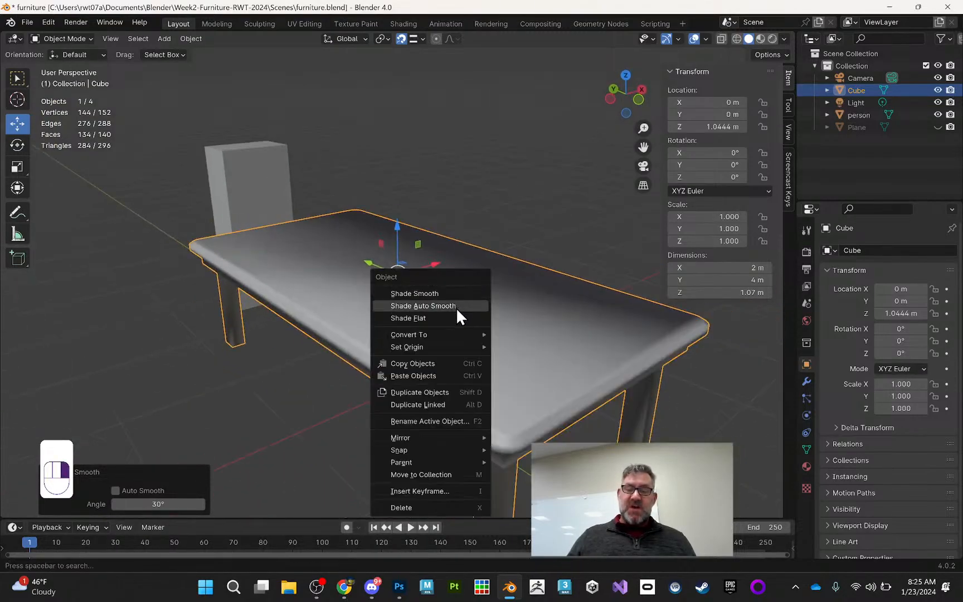
{"action": "left_click", "coordinate": [457, 307]}
{"action": "middle_click_drag", "start_coordinate": [498, 306], "coordinate": [505, 294]}
{"action": "scroll", "coordinate": [501, 292], "scroll_direction": "up", "scroll_amount": 1}
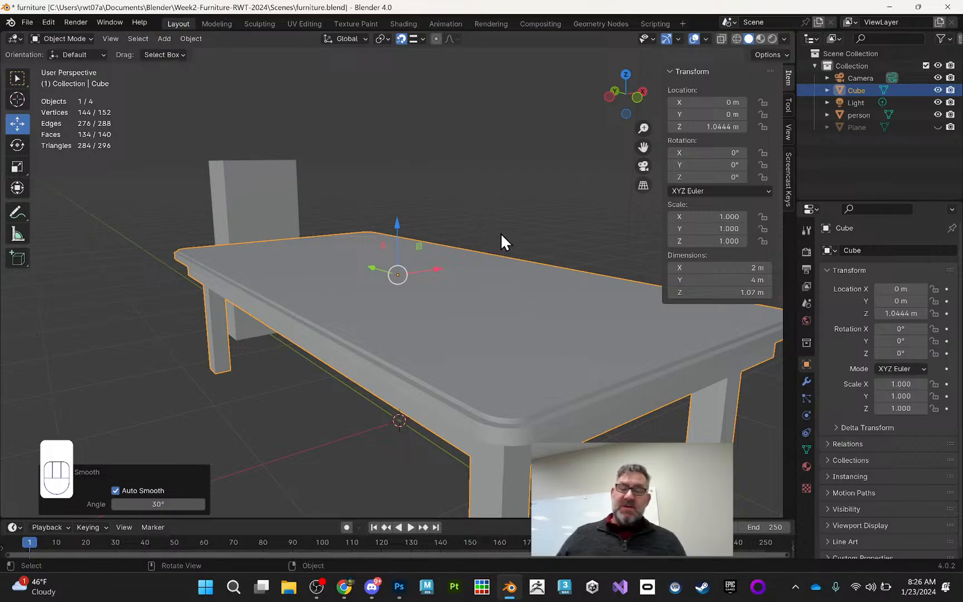
Step: Try an auto-smooth angle of about 55.5° on the table, and set the angle back to 30°
{"action": "middle_click_drag", "start_coordinate": [524, 320], "coordinate": [528, 315]}
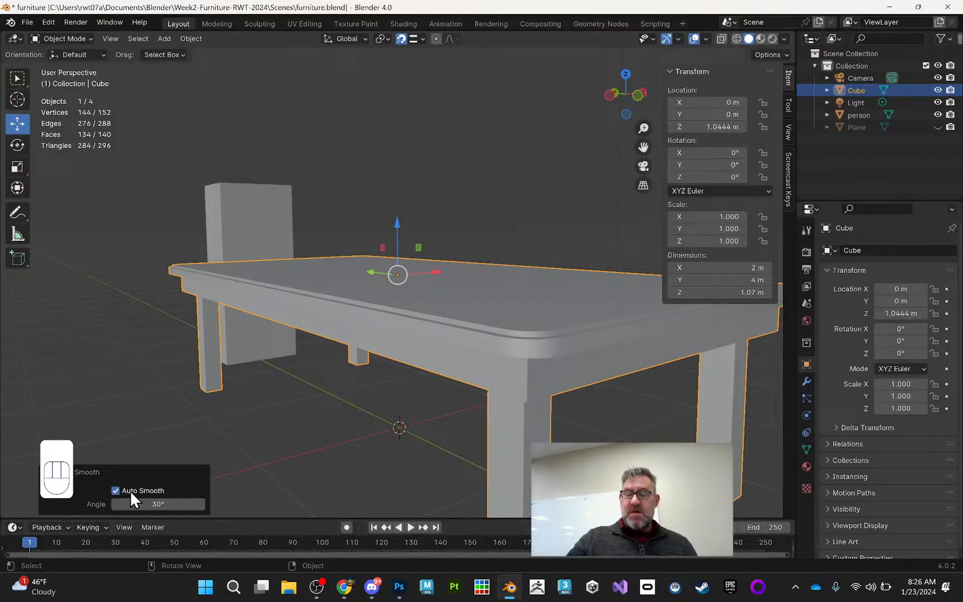
{"action": "left_click", "coordinate": [121, 471]}
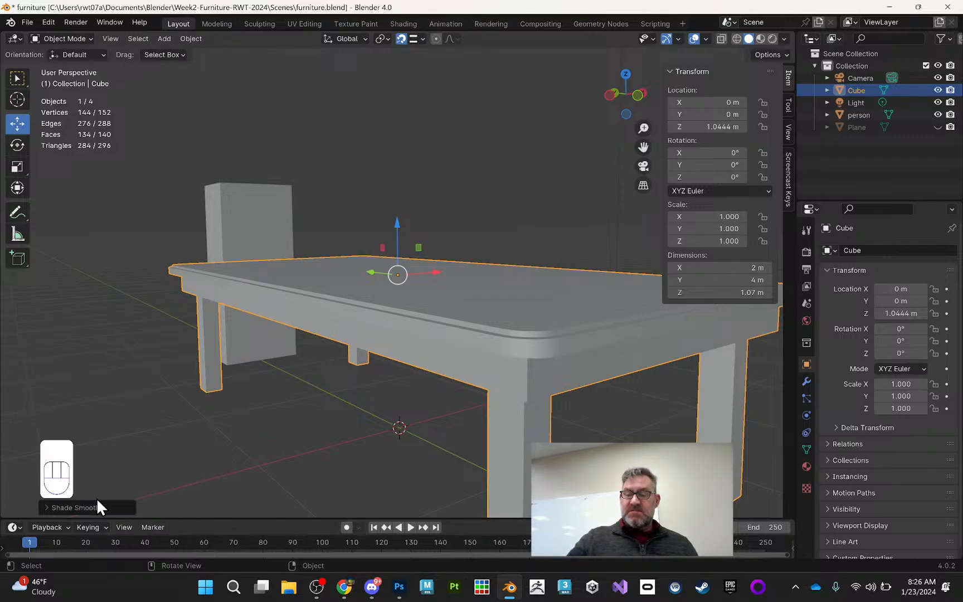
{"action": "left_click", "coordinate": [85, 507]}
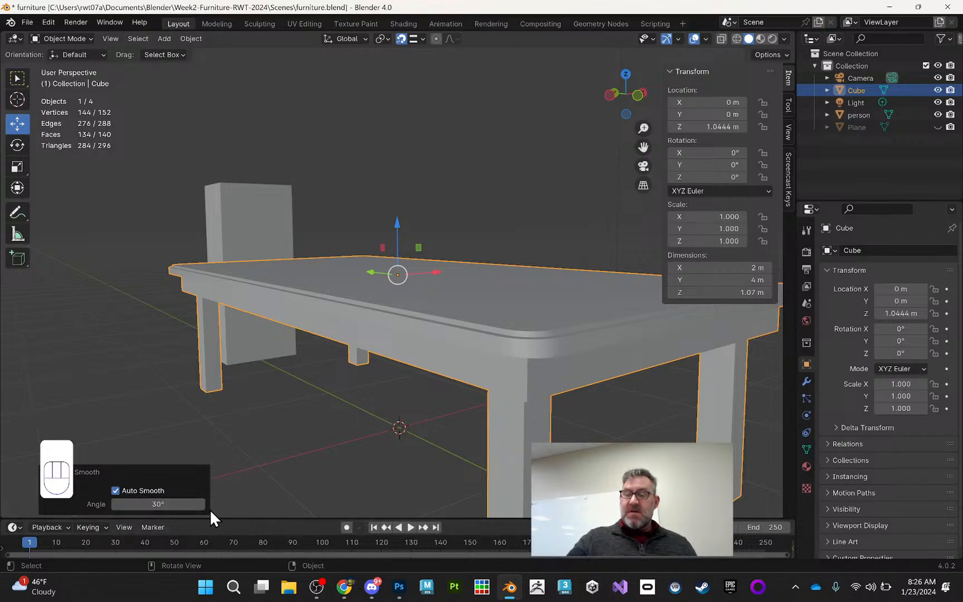
{"action": "mouse_move", "coordinate": [203, 502]}
{"action": "left_mouse_down"}
{"action": "mouse_move", "coordinate": [249, 502]}
{"action": "mouse_move", "coordinate": [228, 502]}
{"action": "left_mouse_up"}
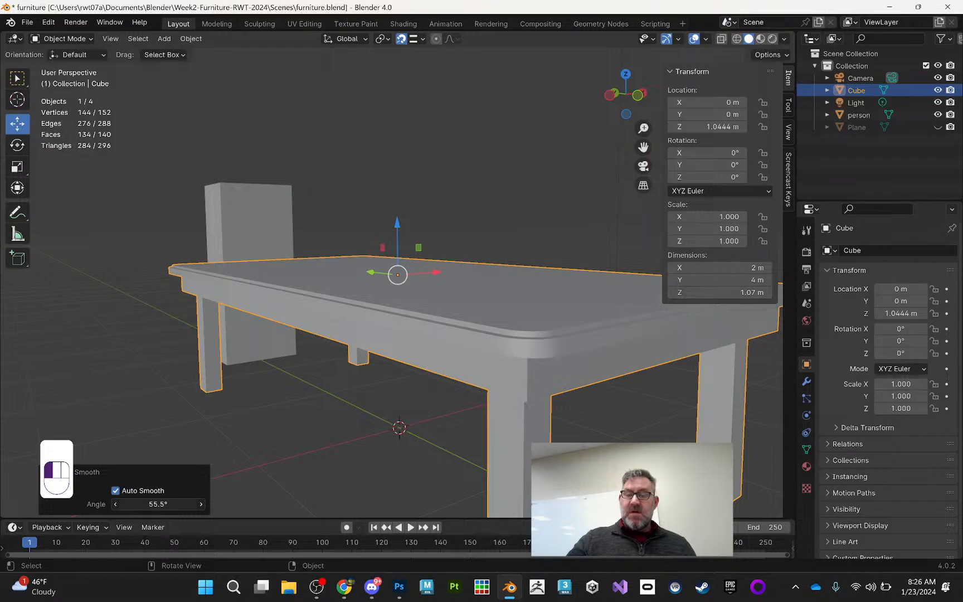
{"action": "left_click", "coordinate": [164, 504]}
{"action": "type", "text": "30"}
{"action": "key", "text": "Return"}
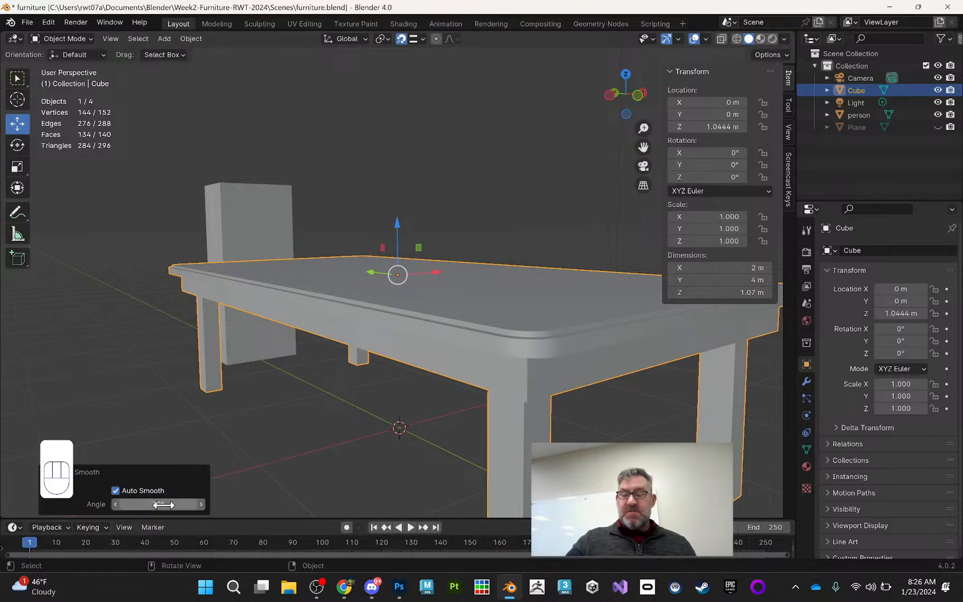
{"action": "left_click", "coordinate": [273, 455]}
{"action": "left_click", "coordinate": [441, 318]}
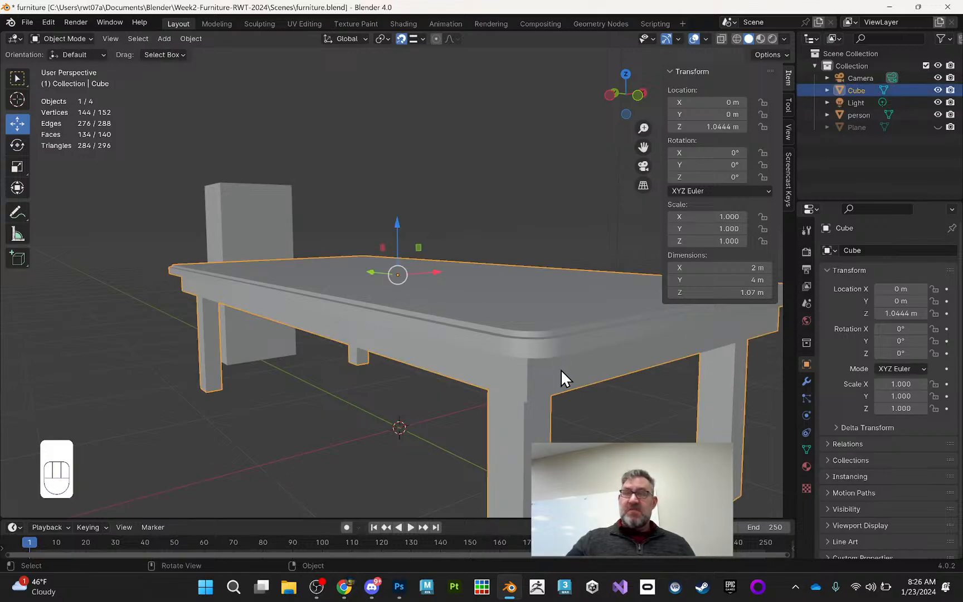
Step: Open the table mesh's Normals settings to check Auto Smooth, and examine the tabletop's shading from several sides
{"action": "left_click", "coordinate": [806, 449]}
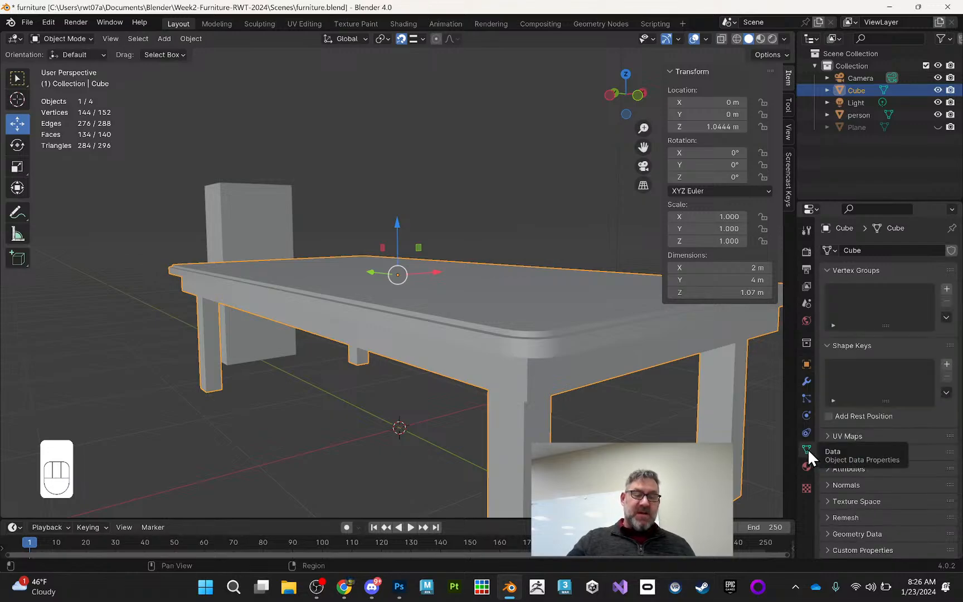
{"action": "left_click", "coordinate": [828, 485]}
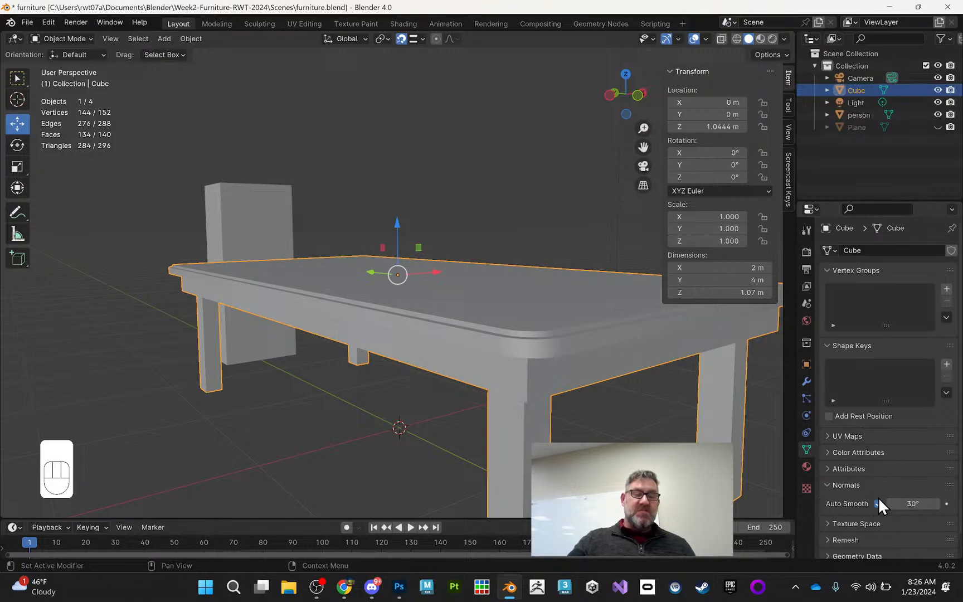
{"action": "middle_click_drag", "start_coordinate": [572, 249], "coordinate": [385, 251]}
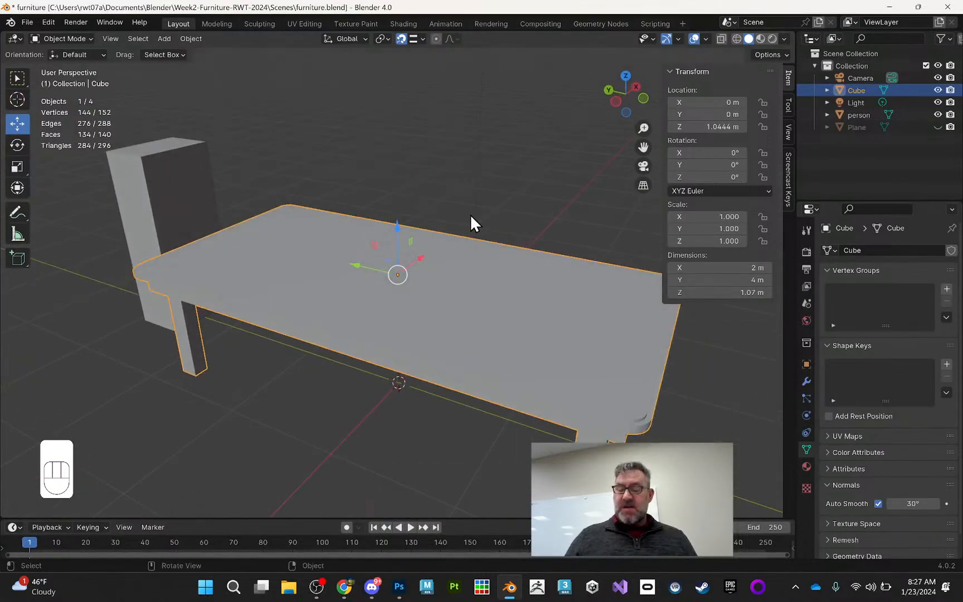
{"action": "middle_click_drag", "start_coordinate": [467, 215], "coordinate": [597, 211]}
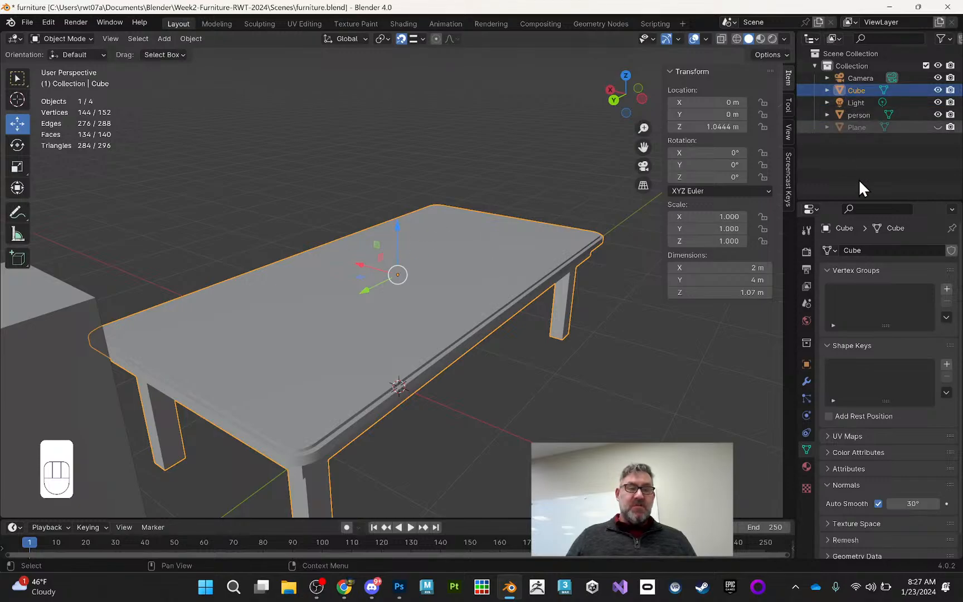
Step: Rename both the table's mesh data and its object as Table
{"action": "left_click", "coordinate": [889, 250]}
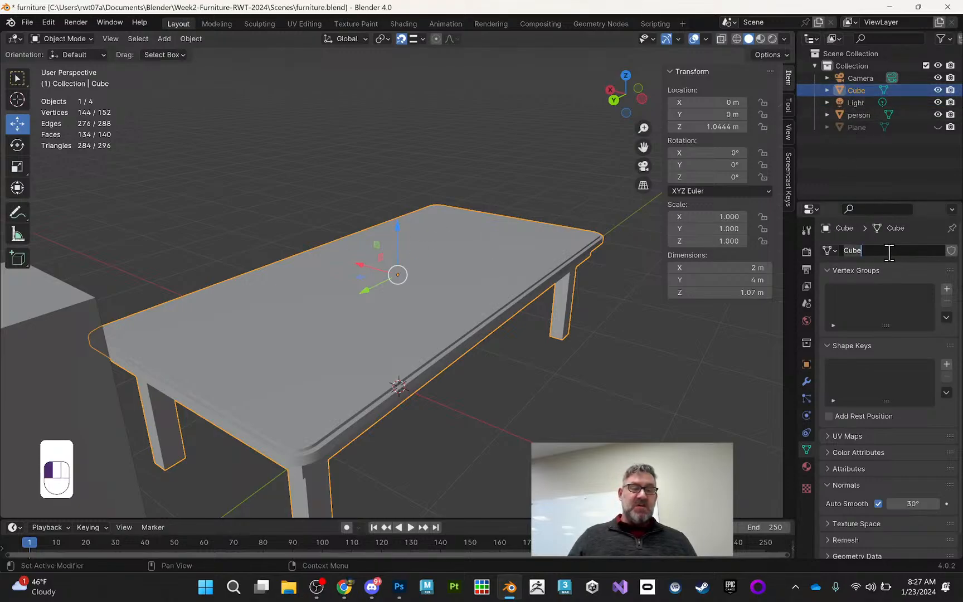
{"action": "type", "text": "Tabl"}
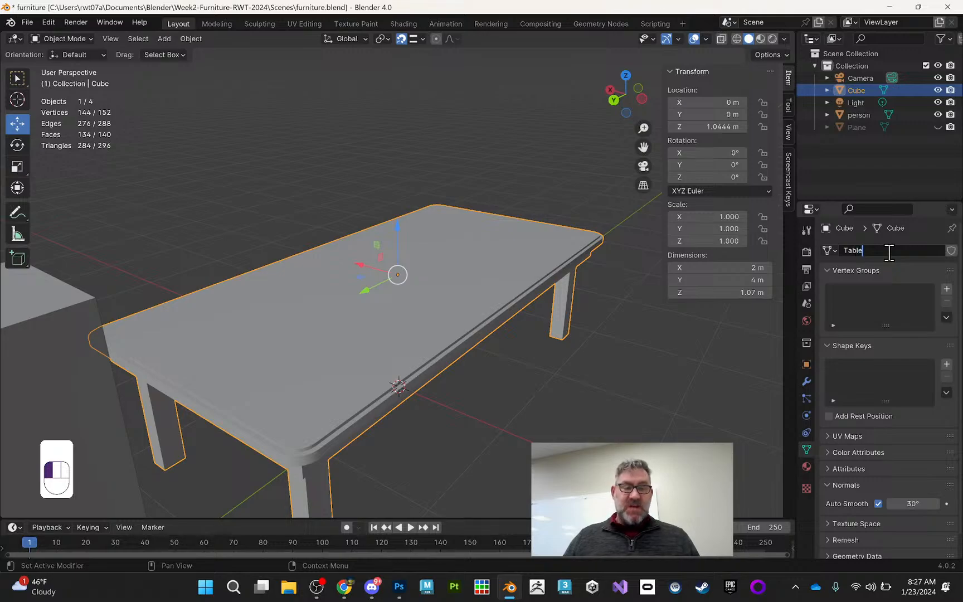
{"action": "key", "text": "Return"}
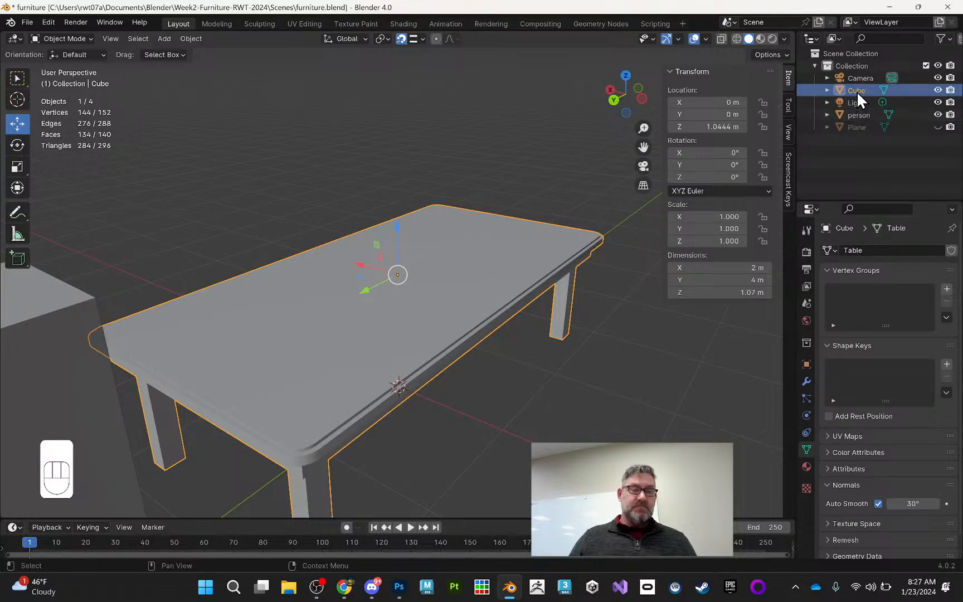
{"action": "left_click", "coordinate": [827, 90]}
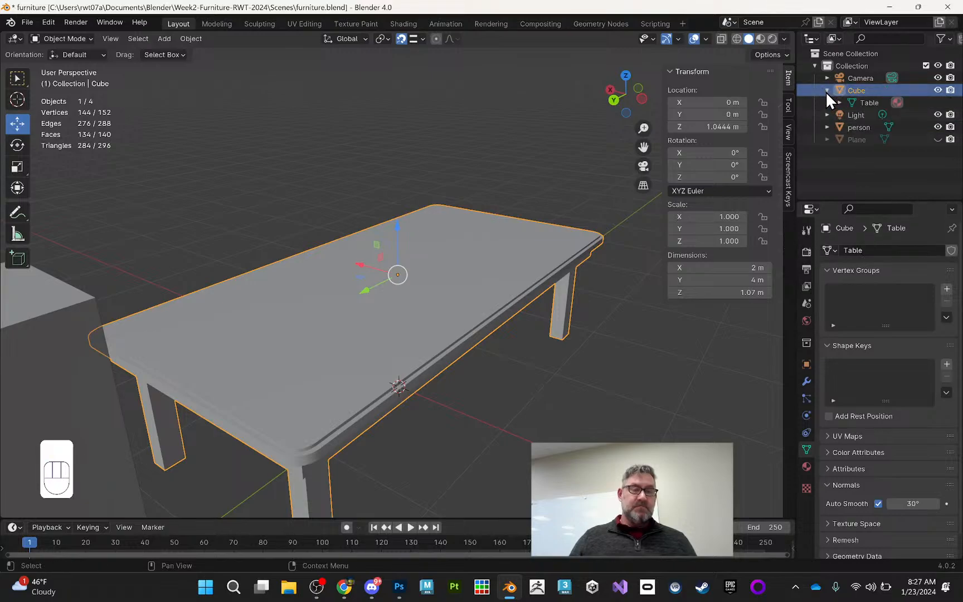
{"action": "double_click", "coordinate": [858, 89]}
{"action": "type", "text": "Ta"}
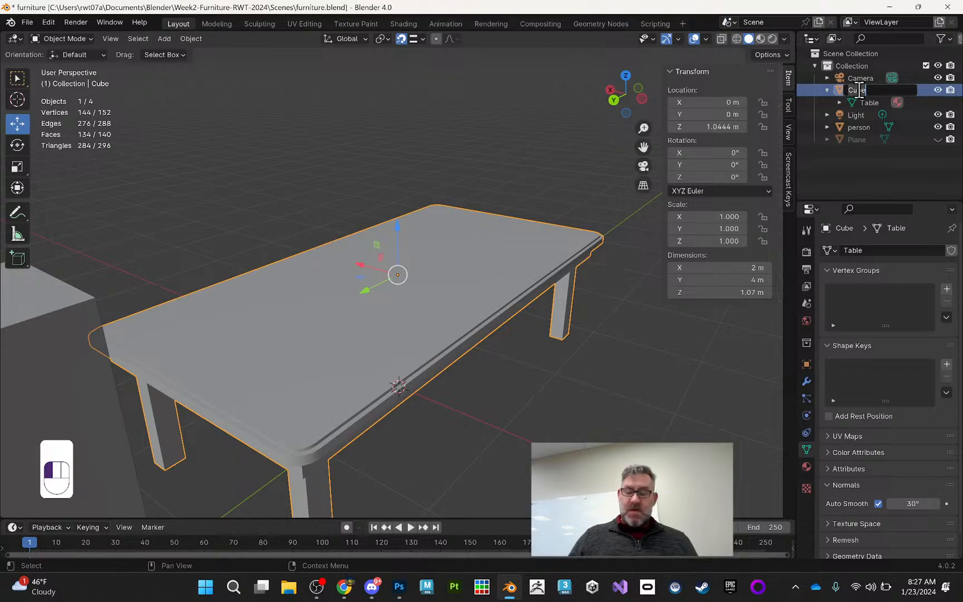
{"action": "type", "text": "ble"}
{"action": "key", "text": "Return"}
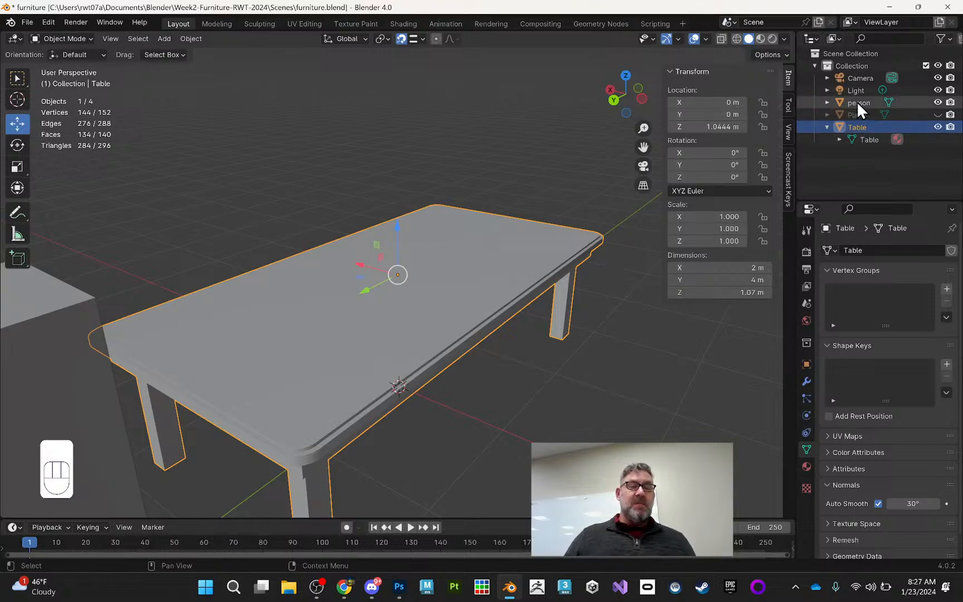
Step: Hide the table and add a new cube mesh at the world origin
{"action": "key", "text": "h"}
{"action": "middle_click_drag", "start_coordinate": [475, 194], "coordinate": [138, 171]}
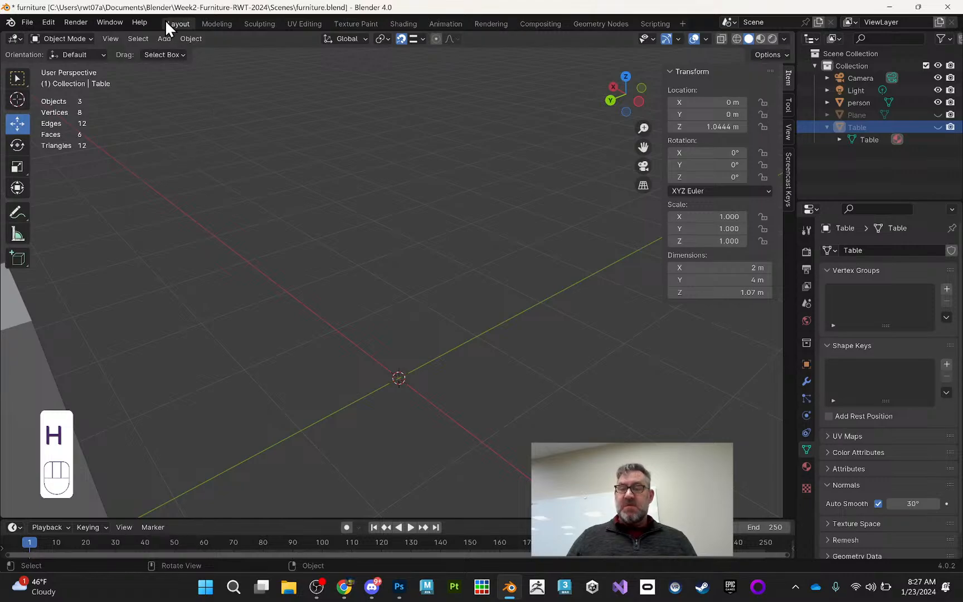
{"action": "left_click", "coordinate": [138, 38]}
{"action": "mouse_move", "coordinate": [168, 35]}
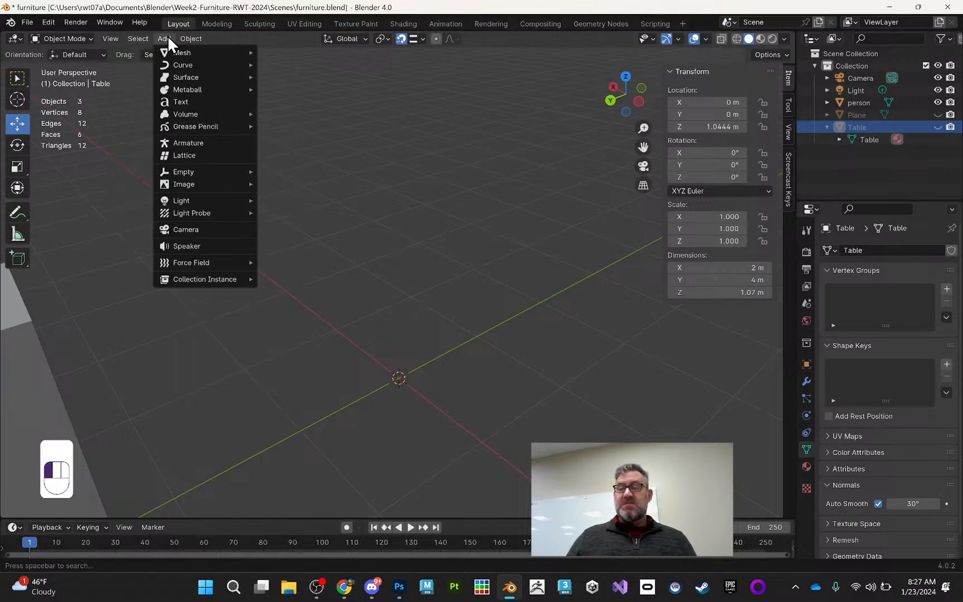
{"action": "mouse_move", "coordinate": [193, 56]}
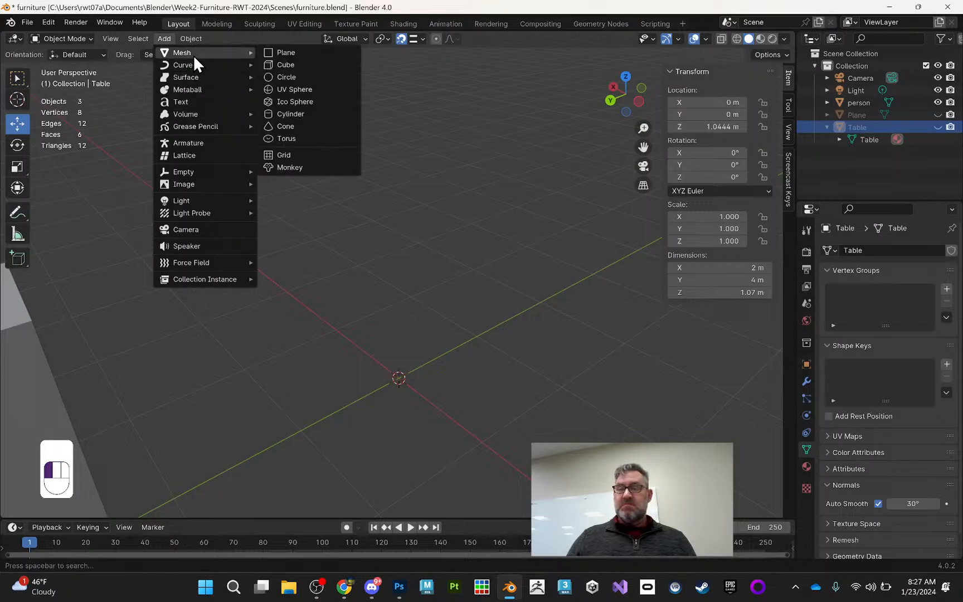
{"action": "left_click", "coordinate": [281, 65]}
{"action": "middle_click_drag", "start_coordinate": [444, 287], "coordinate": [451, 294]}
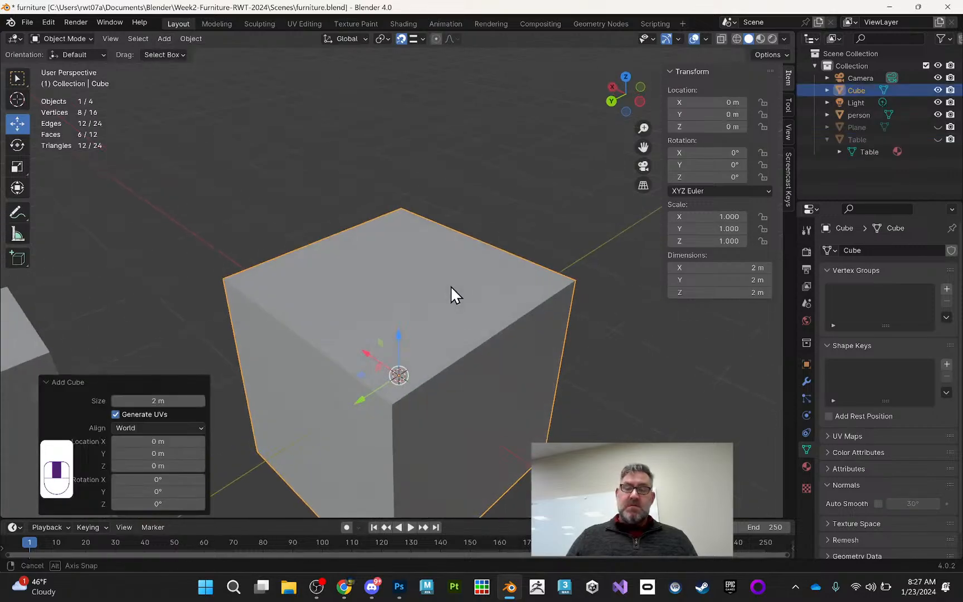
Step: Set the new cube's dimensions to 0.3 m in X, 0.3 m in Y and 0.05 m in Z
{"action": "left_click", "coordinate": [727, 269]}
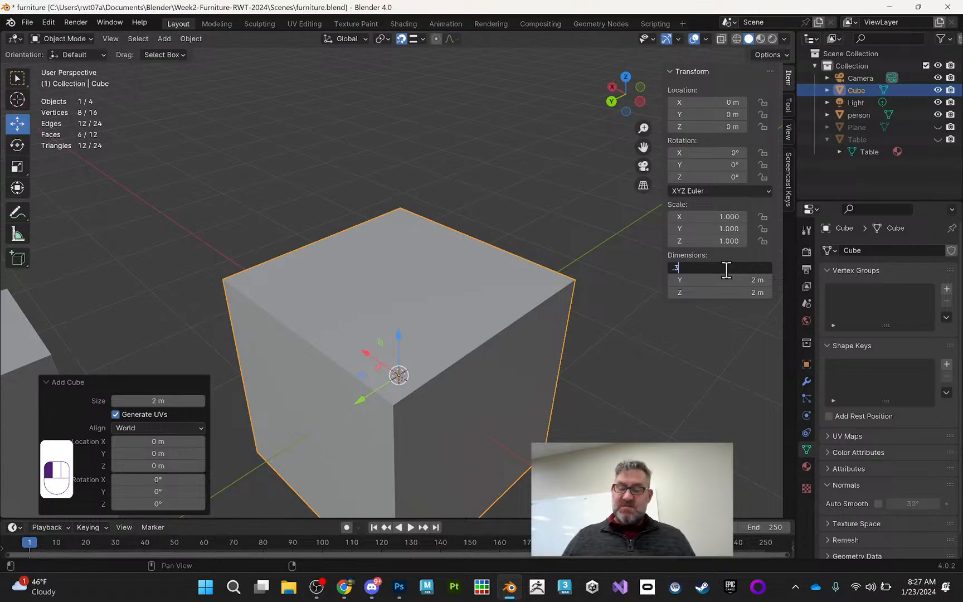
{"action": "type", "text": ".3"}
{"action": "key", "text": "Return"}
{"action": "left_click", "coordinate": [737, 280]}
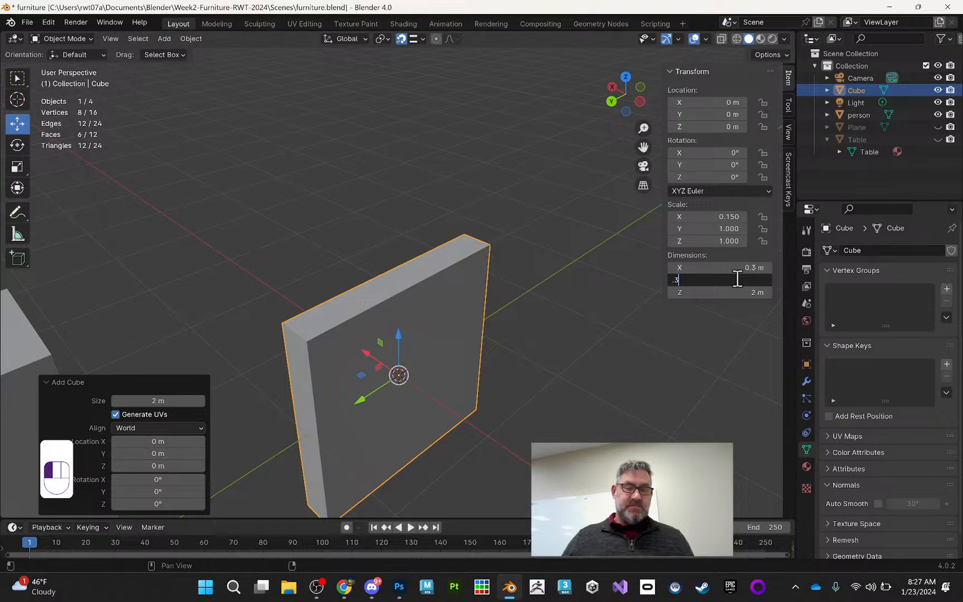
{"action": "type", "text": ".3"}
{"action": "key", "text": "Return"}
{"action": "left_click", "coordinate": [747, 292]}
{"action": "key", "text": "BackSpace"}
{"action": "type", "text": ".05"}
{"action": "key", "text": "Return"}
{"action": "middle_click_drag", "start_coordinate": [303, 371], "coordinate": [281, 344]}
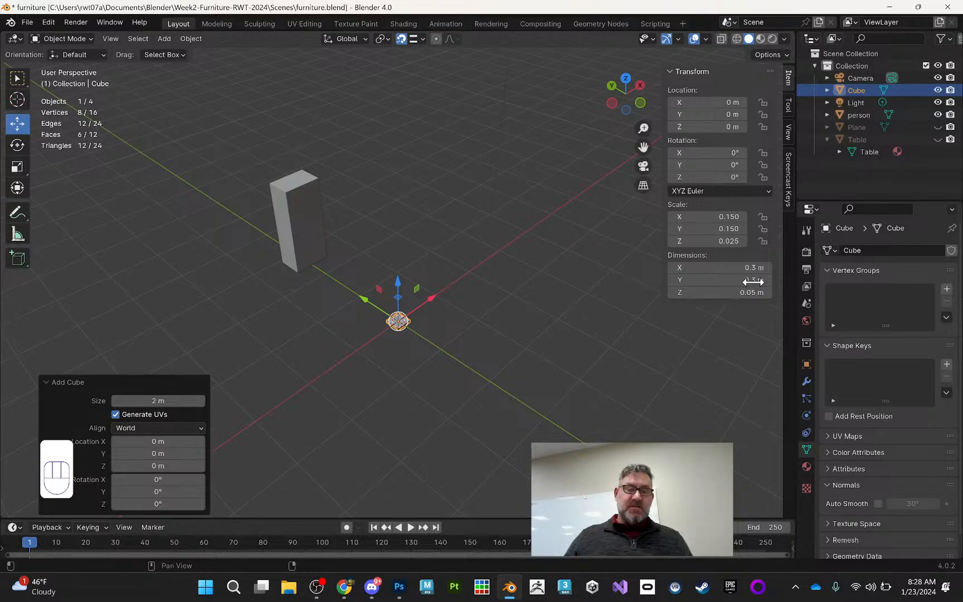
Step: Enlarge the thin slab to 0.5 m in both X and Y
{"action": "left_click", "coordinate": [746, 269]}
{"action": "key", "text": "BackSpace"}
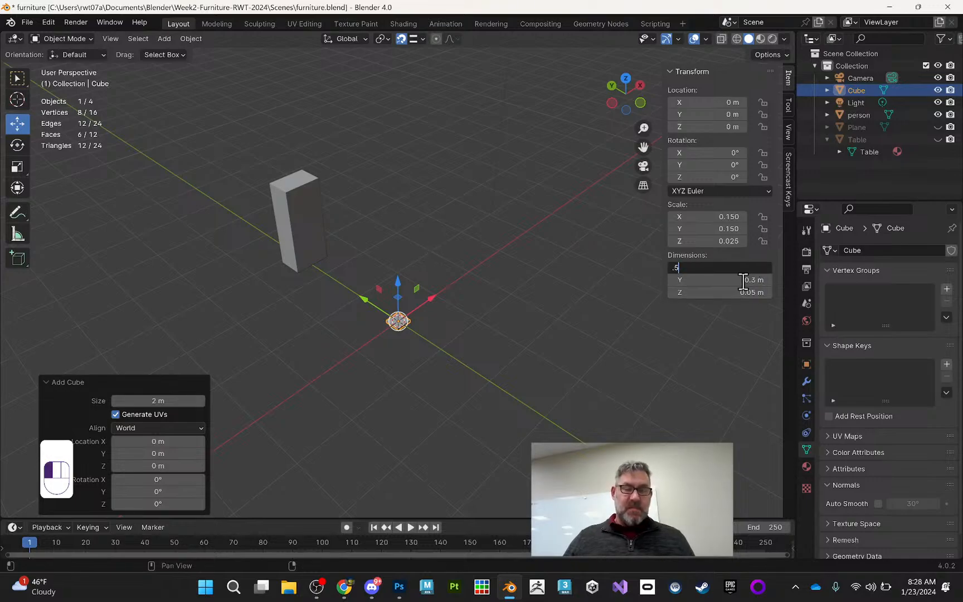
{"action": "left_click", "coordinate": [744, 281]}
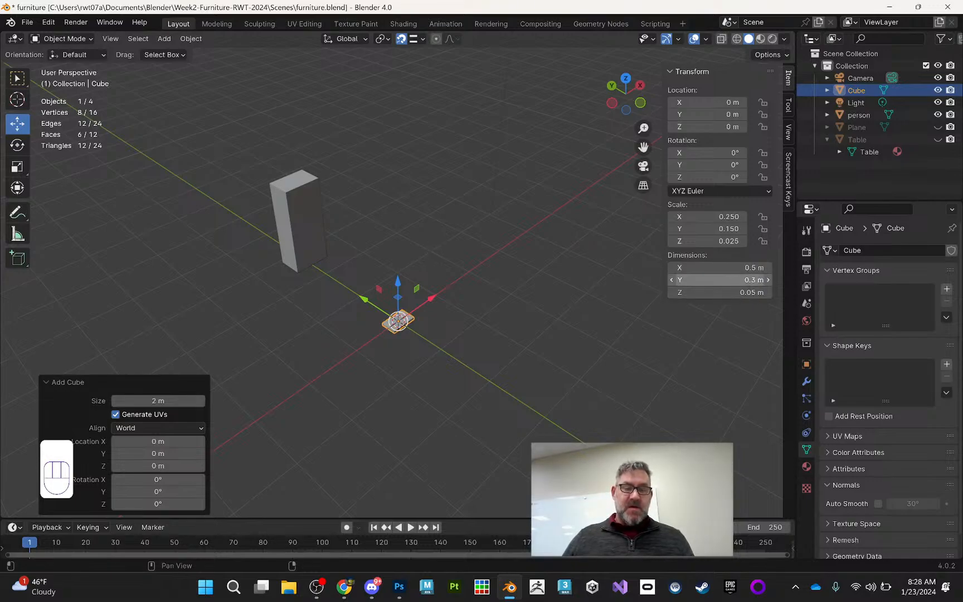
{"action": "left_click", "coordinate": [744, 279]}
{"action": "type", "text": ".5"}
{"action": "key", "text": "Return"}
{"action": "middle_click_drag", "start_coordinate": [617, 282], "coordinate": [451, 287]}
{"action": "middle_click_drag", "start_coordinate": [419, 300], "coordinate": [484, 276]}
{"action": "key", "text": "KP_Decimal"}
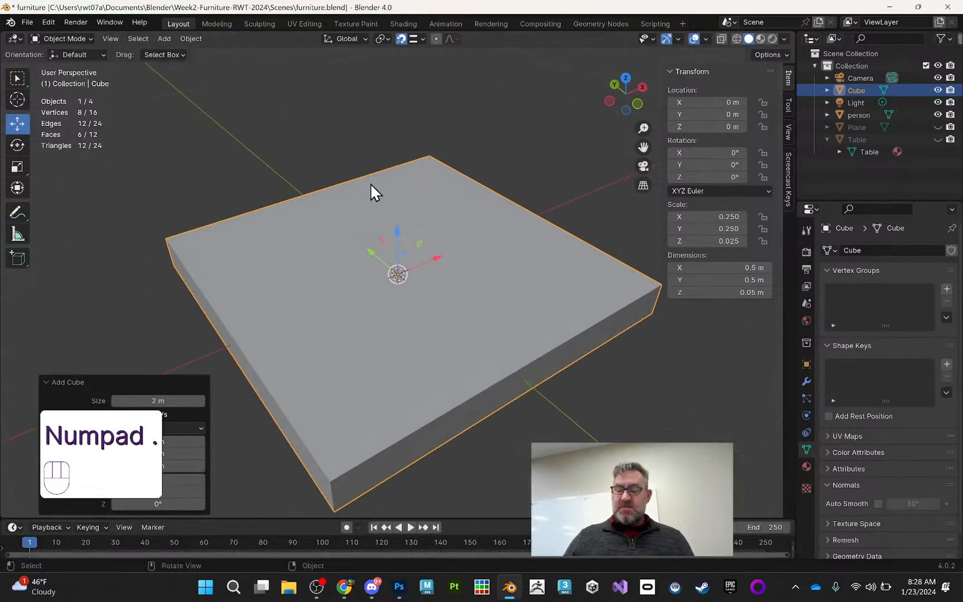
Step: Apply the slab's rotation and scale
{"action": "middle_click_drag", "start_coordinate": [460, 186], "coordinate": [460, 189]}
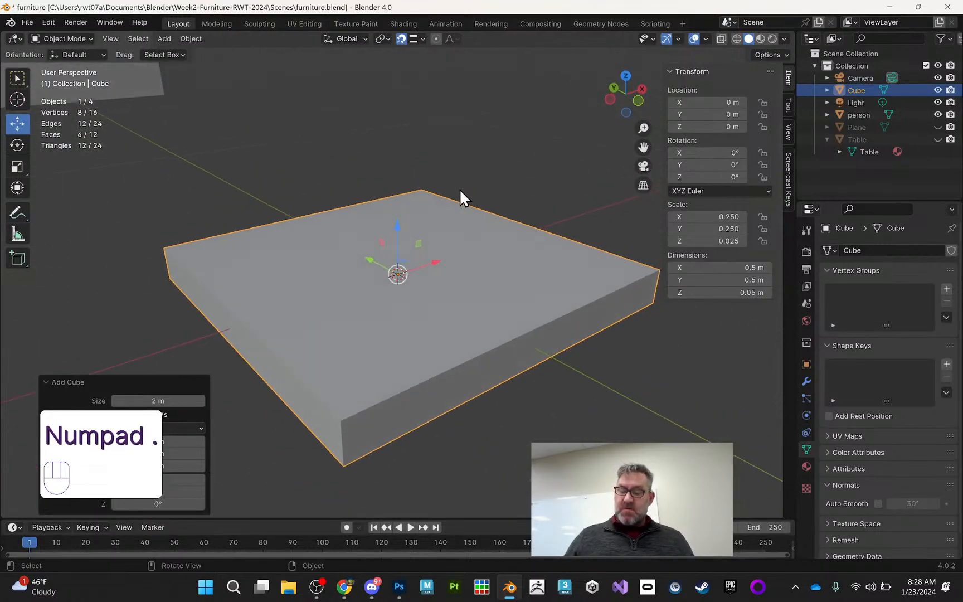
{"action": "key", "text": "ctrl+a"}
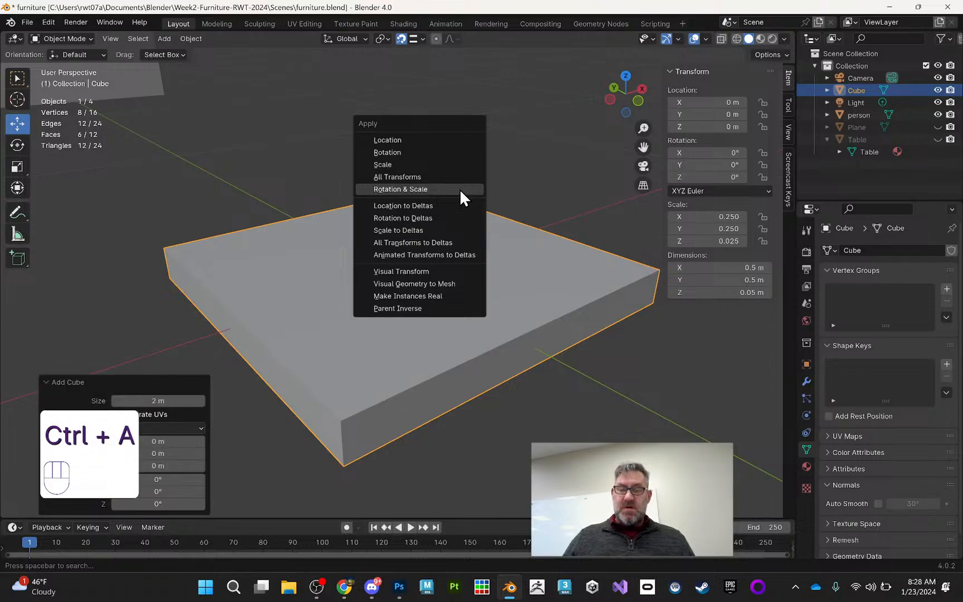
{"action": "left_click", "coordinate": [460, 188]}
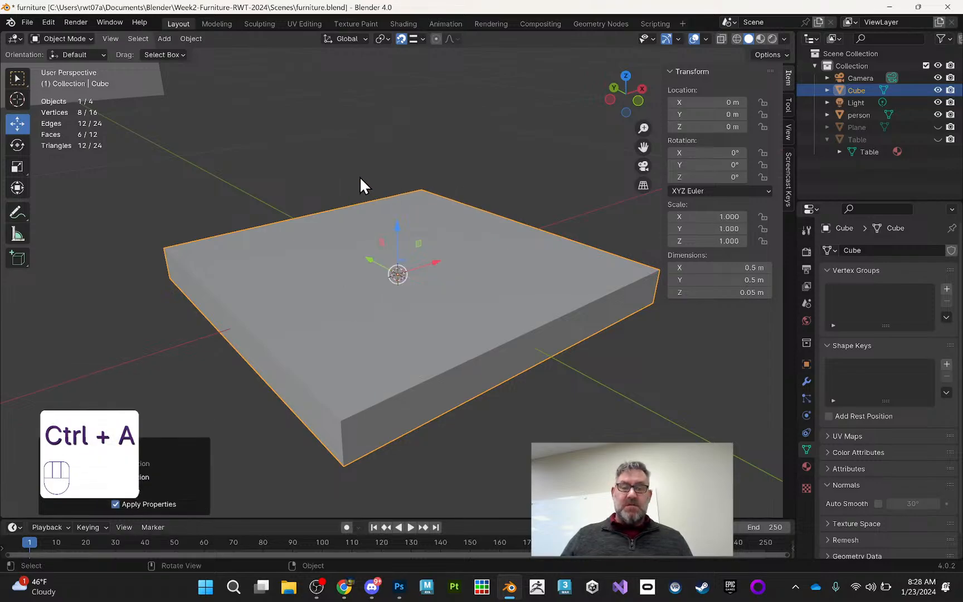
Step: In Edit Mode, widen the slab's side face facing negative Y by scaling it about 1.176 along X
{"action": "middle_click_drag", "start_coordinate": [447, 233], "coordinate": [444, 158]}
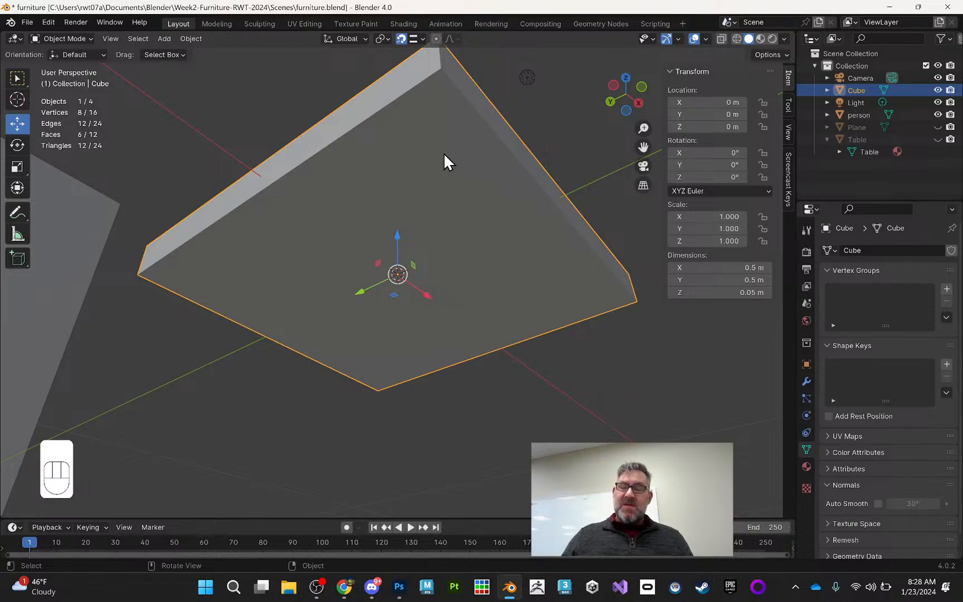
{"action": "middle_click_drag", "start_coordinate": [448, 152], "coordinate": [390, 323]}
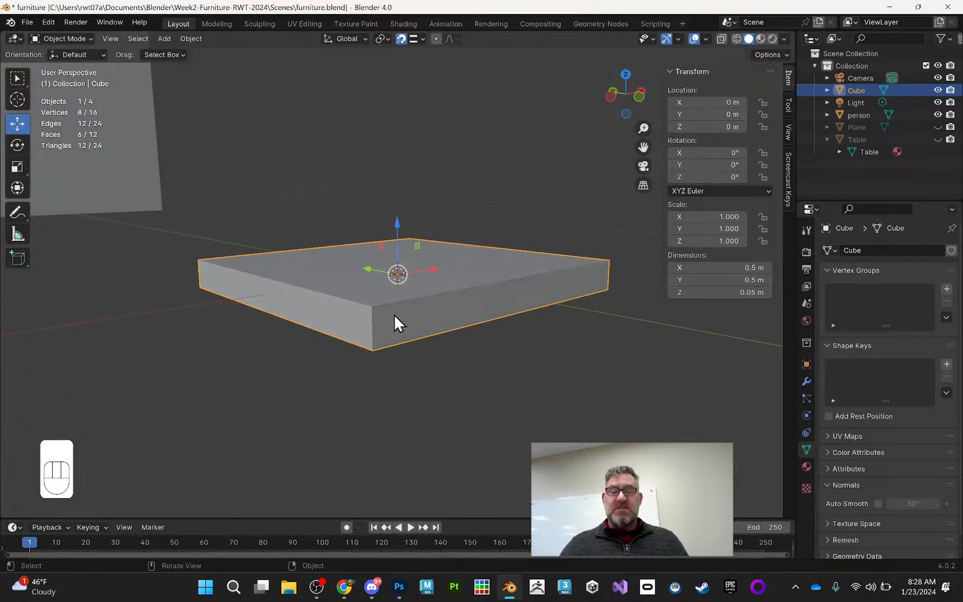
{"action": "key", "text": "Tab"}
{"action": "left_click", "coordinate": [467, 300]}
{"action": "middle_click_drag", "start_coordinate": [490, 250], "coordinate": [193, 179]}
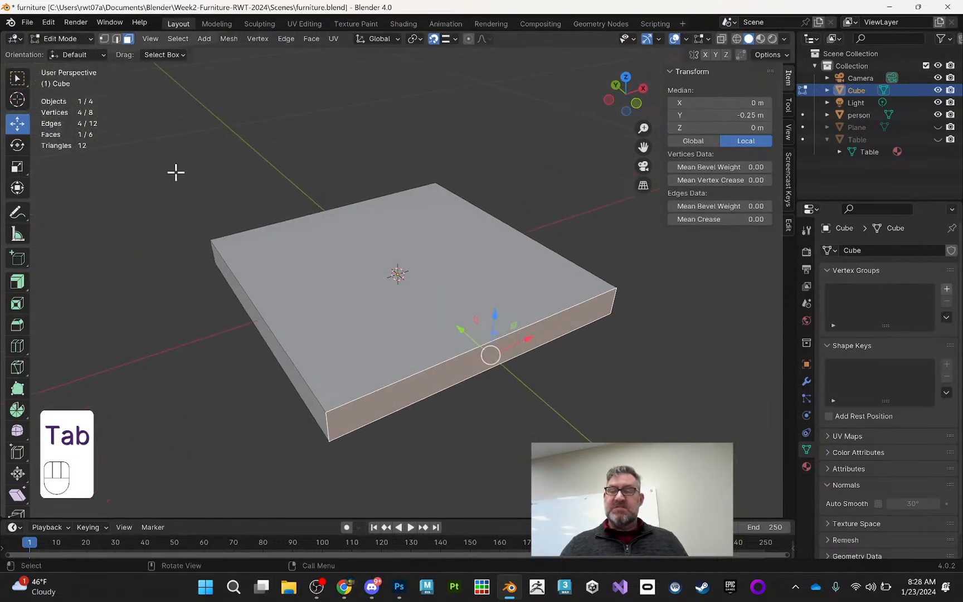
{"action": "left_click", "coordinate": [17, 166]}
{"action": "left_click_drag", "start_coordinate": [533, 339], "coordinate": [540, 336]}
{"action": "middle_click_drag", "start_coordinate": [510, 286], "coordinate": [577, 215]}
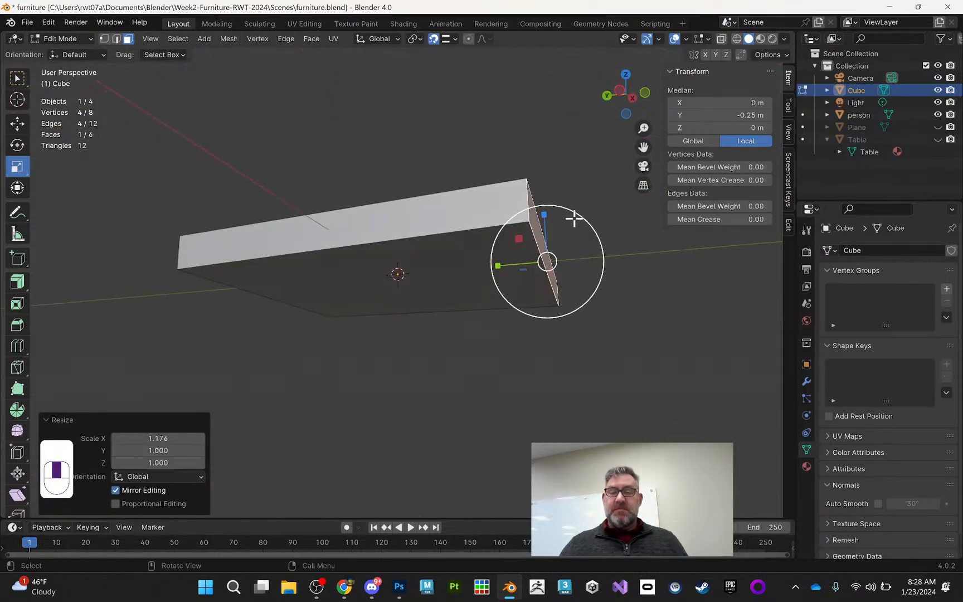
Step: Subdivide the slab's bottom face with 8 cuts
{"action": "key", "text": "Tab"}
{"action": "middle_click_drag", "start_coordinate": [513, 197], "coordinate": [457, 195]}
{"action": "key", "text": "Tab"}
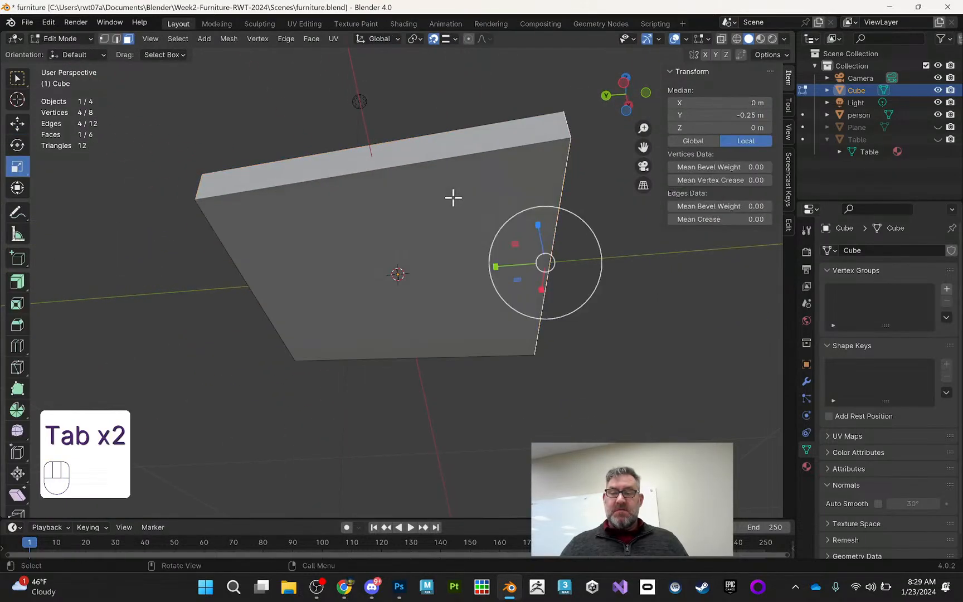
{"action": "left_click", "coordinate": [314, 255]}
{"action": "left_click", "coordinate": [16, 78]}
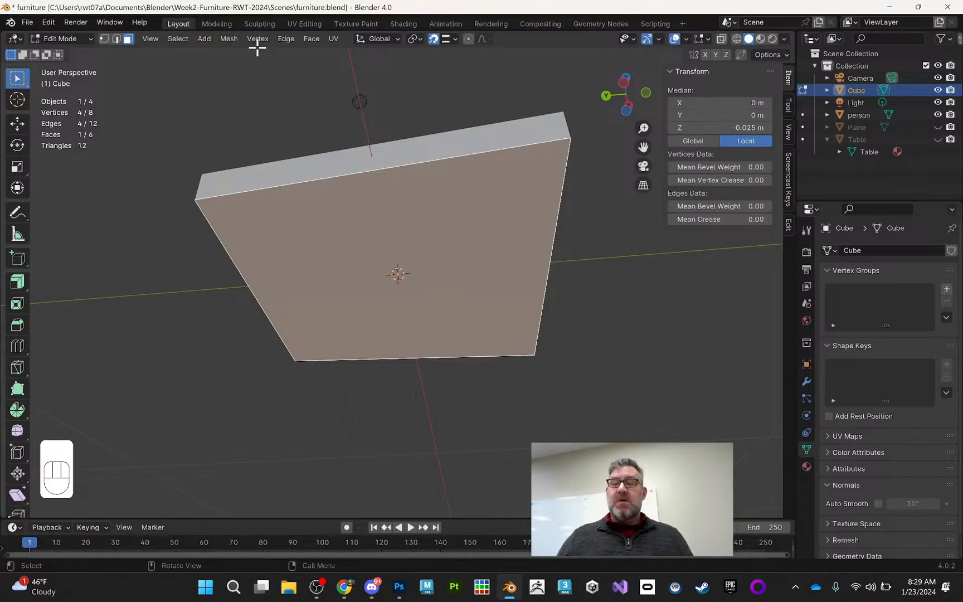
{"action": "left_click", "coordinate": [282, 40]}
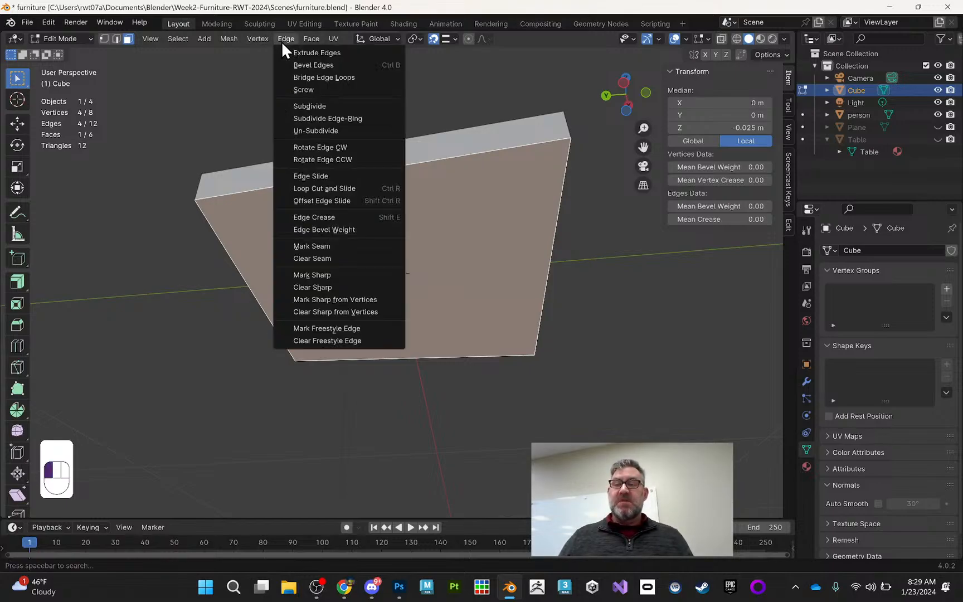
{"action": "left_click", "coordinate": [313, 106]}
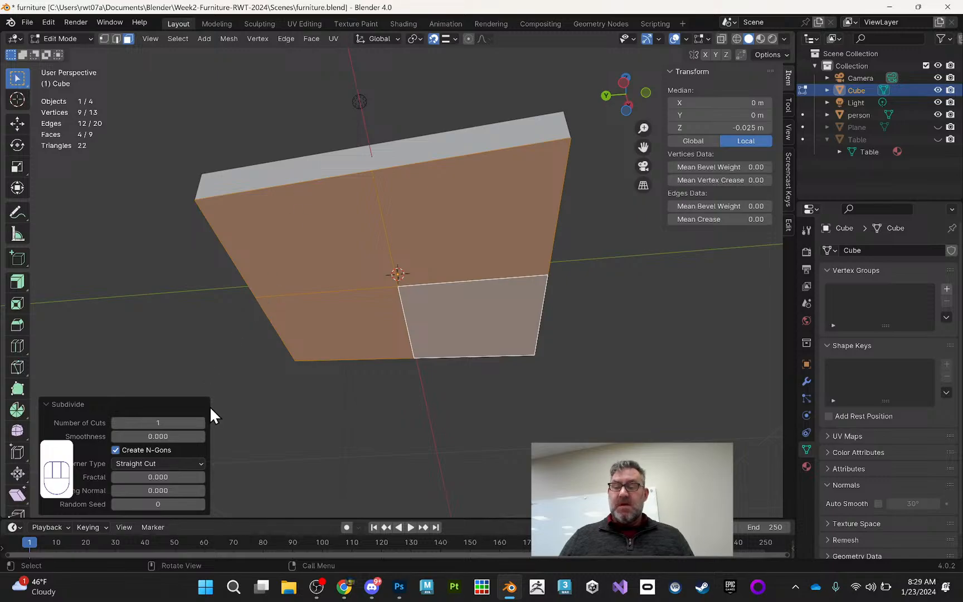
{"action": "left_click", "coordinate": [202, 422]}
{"action": "left_click", "coordinate": [201, 422]}
{"action": "left_click", "coordinate": [201, 422]}
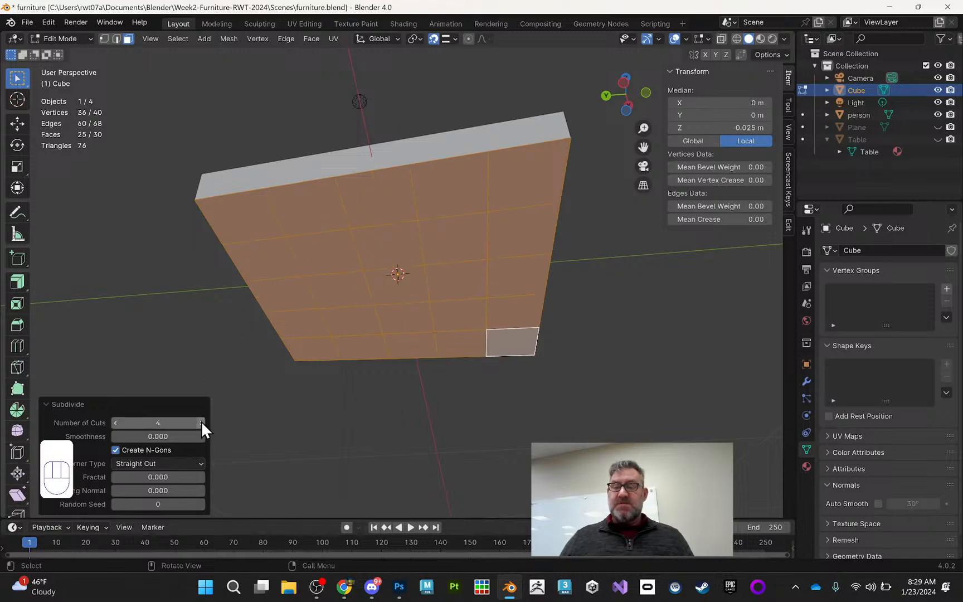
{"action": "left_click", "coordinate": [201, 422]}
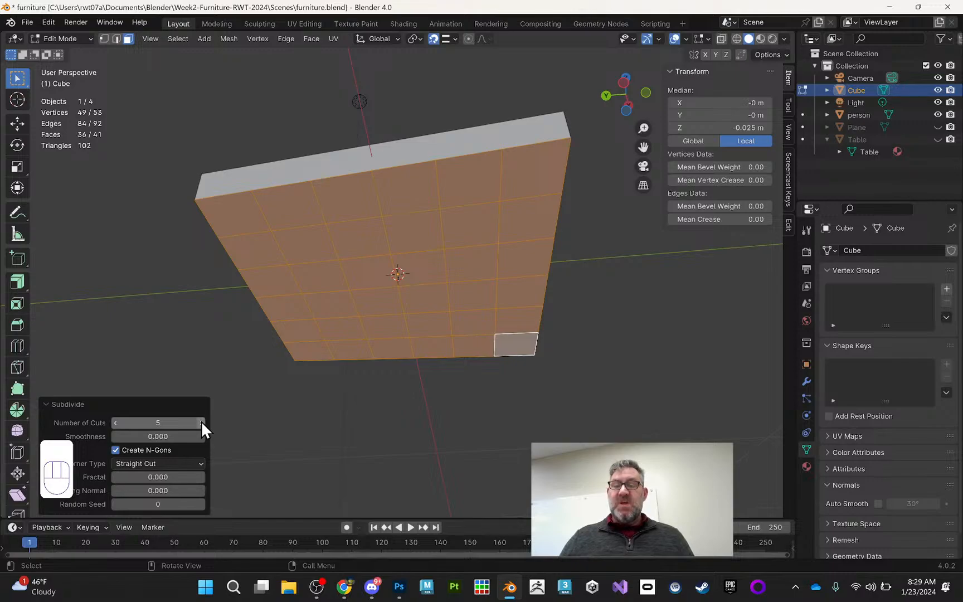
{"action": "left_click", "coordinate": [200, 422]}
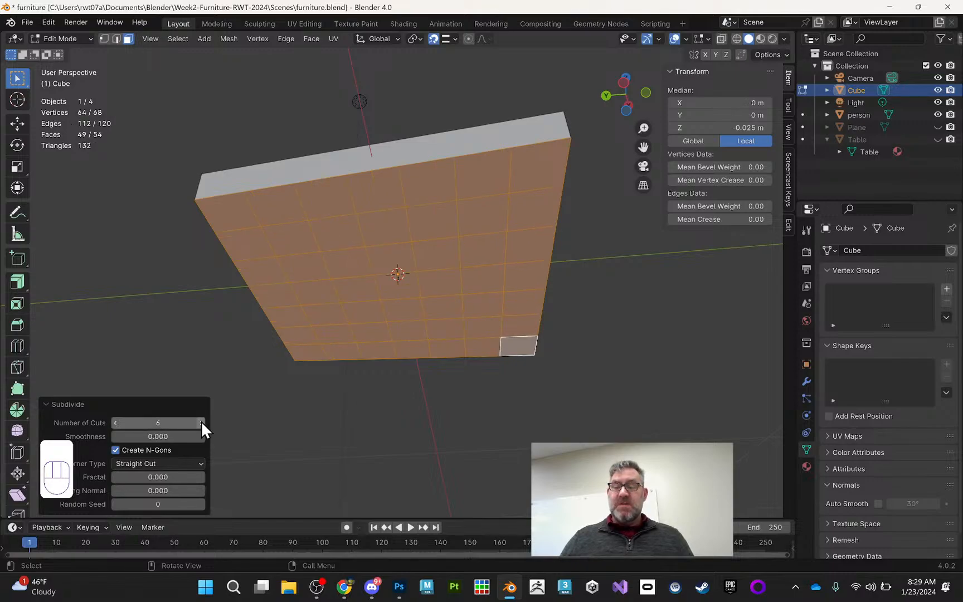
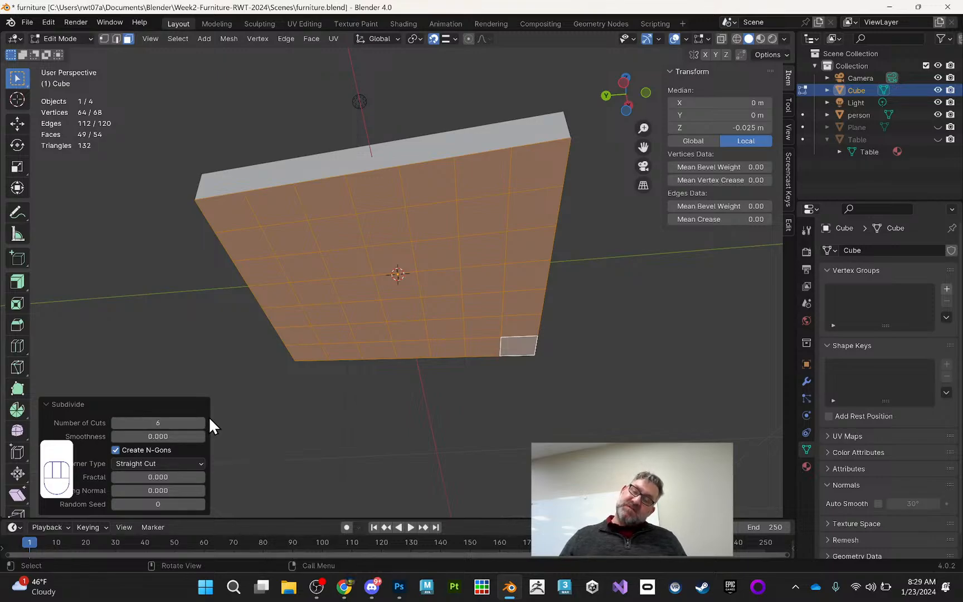
{"action": "left_click", "coordinate": [202, 422]}
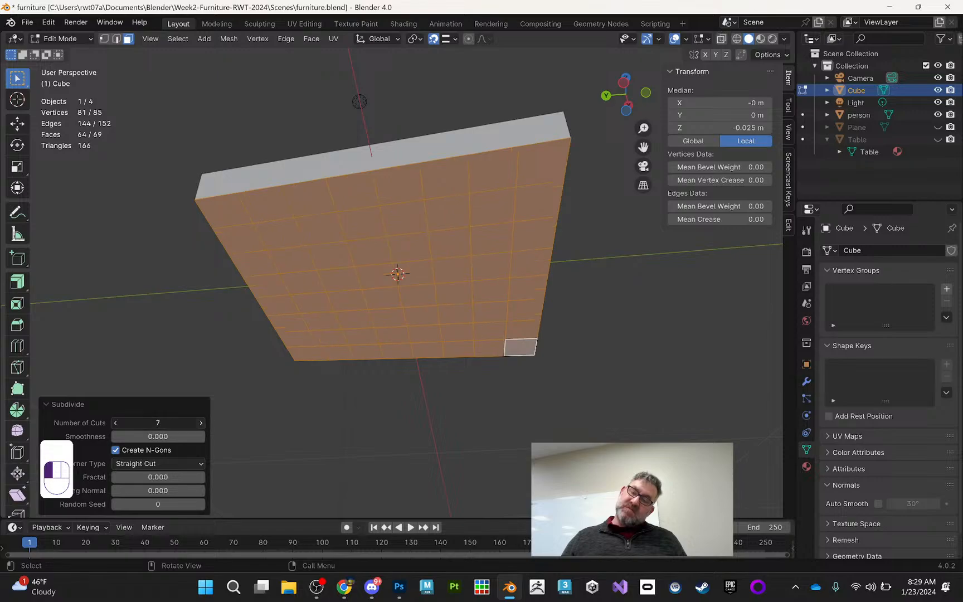
{"action": "left_click", "coordinate": [201, 423]}
Step: Subdivide the four underside faces lying one cell diagonally in from each corner with 2 cuts
{"action": "middle_click_drag", "start_coordinate": [490, 210], "coordinate": [394, 180]}
{"action": "left_click", "coordinate": [324, 159]}
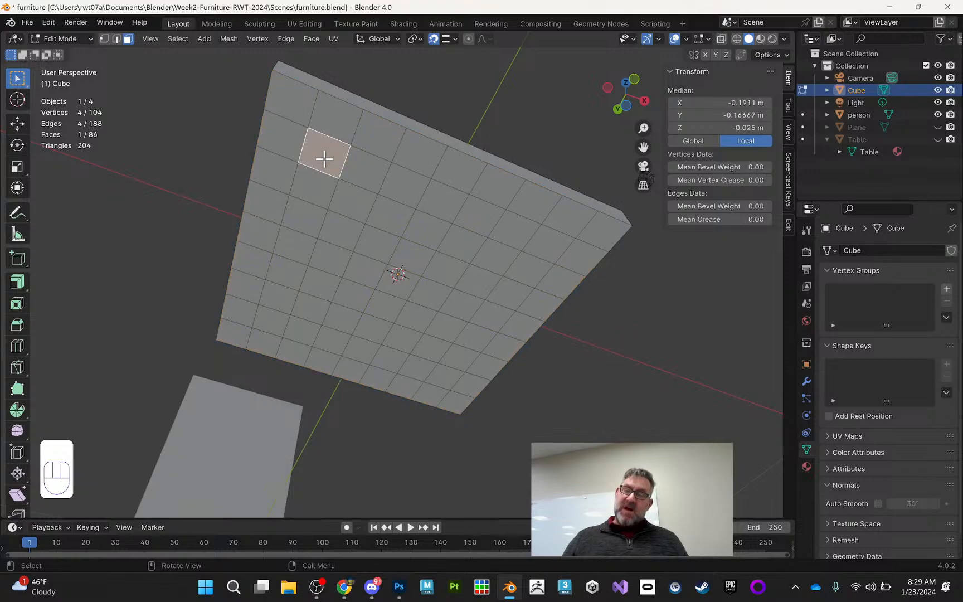
{"action": "left_click", "coordinate": [551, 240], "text": "shift"}
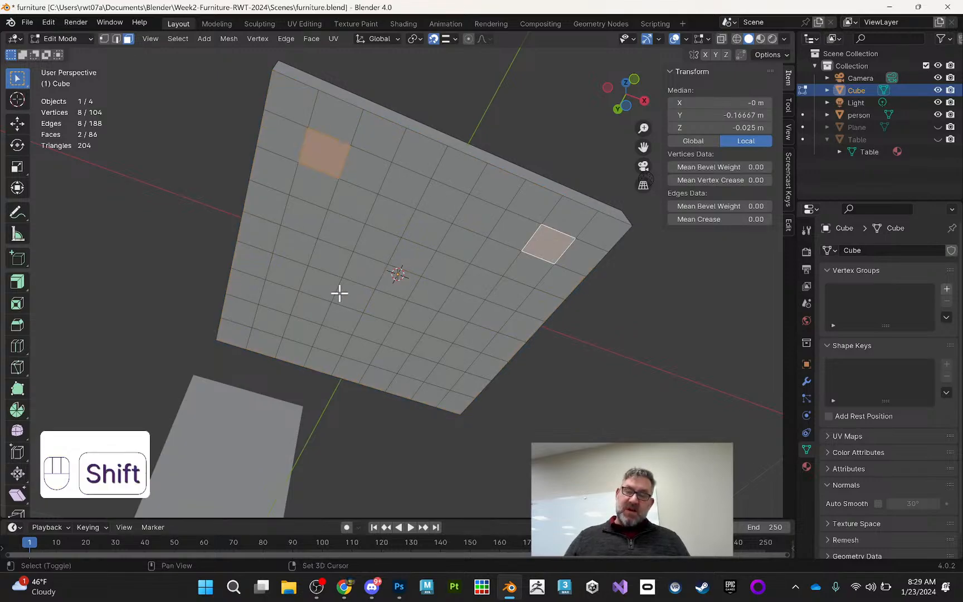
{"action": "left_click", "coordinate": [272, 321], "text": "shift"}
{"action": "left_click", "coordinate": [449, 374], "text": "shift"}
{"action": "middle_click_drag", "start_coordinate": [445, 295], "coordinate": [336, 176]}
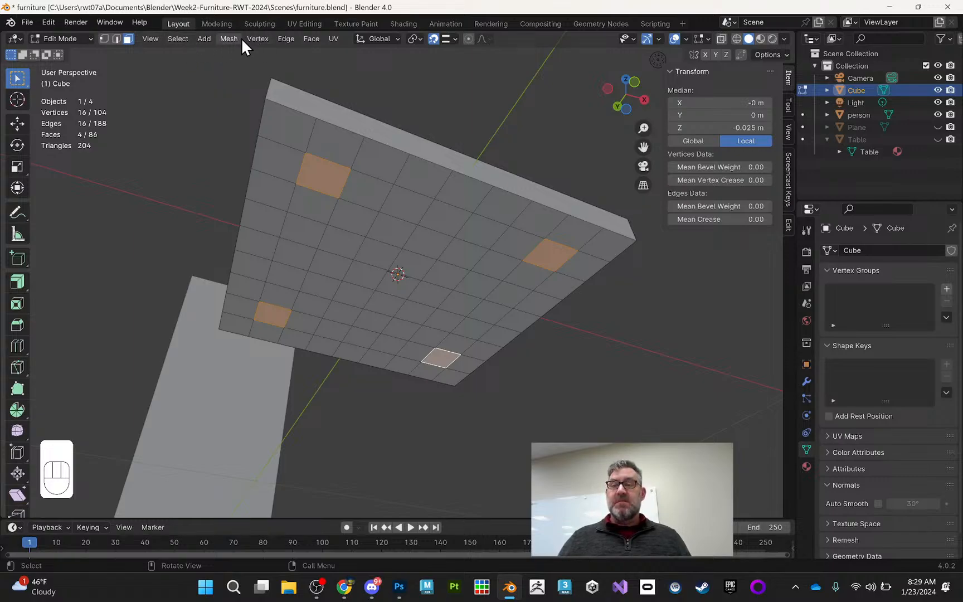
{"action": "left_click", "coordinate": [282, 40]}
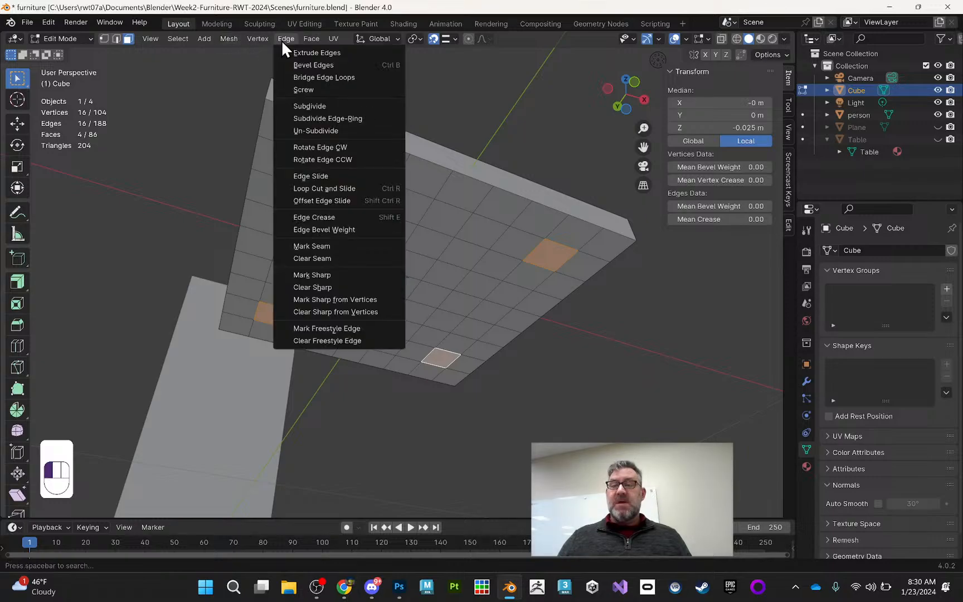
{"action": "left_click", "coordinate": [306, 106]}
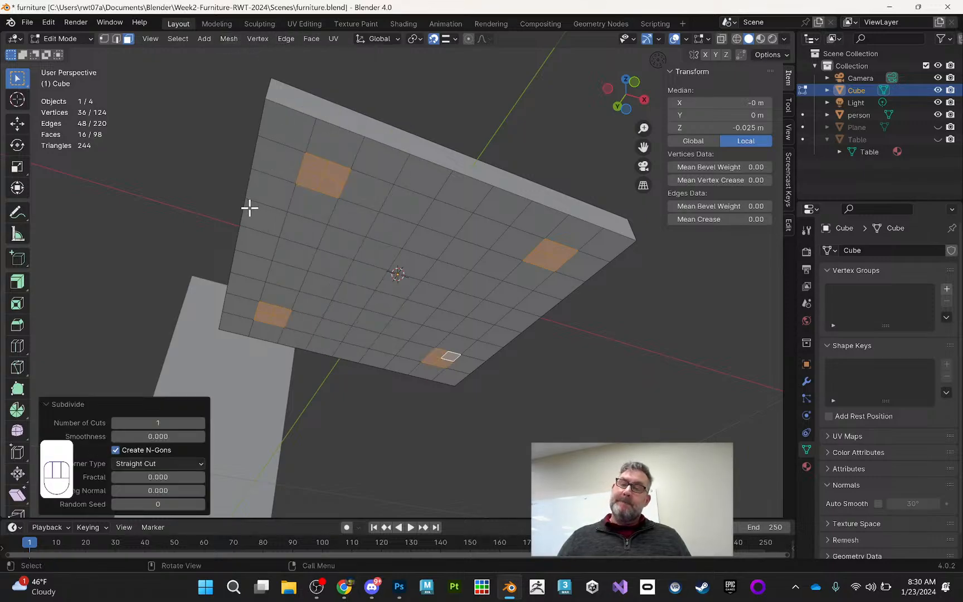
{"action": "left_click", "coordinate": [202, 423]}
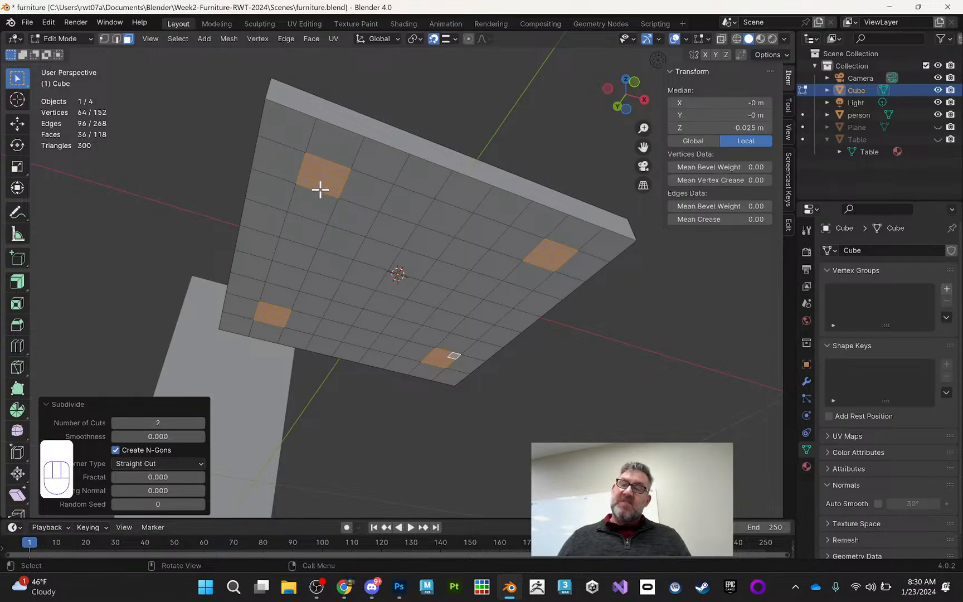
Step: Shape the four subdivided corner patches on the underside into round outlines with LoopTools Circle
{"action": "middle_click_drag", "start_coordinate": [409, 172], "coordinate": [374, 167]}
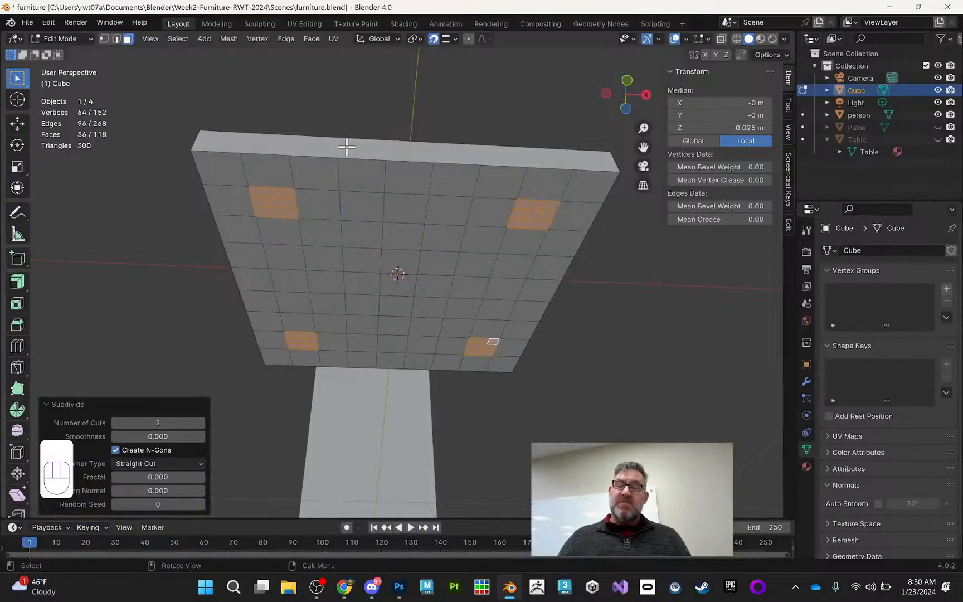
{"action": "middle_click_drag", "start_coordinate": [353, 170], "coordinate": [311, 179]}
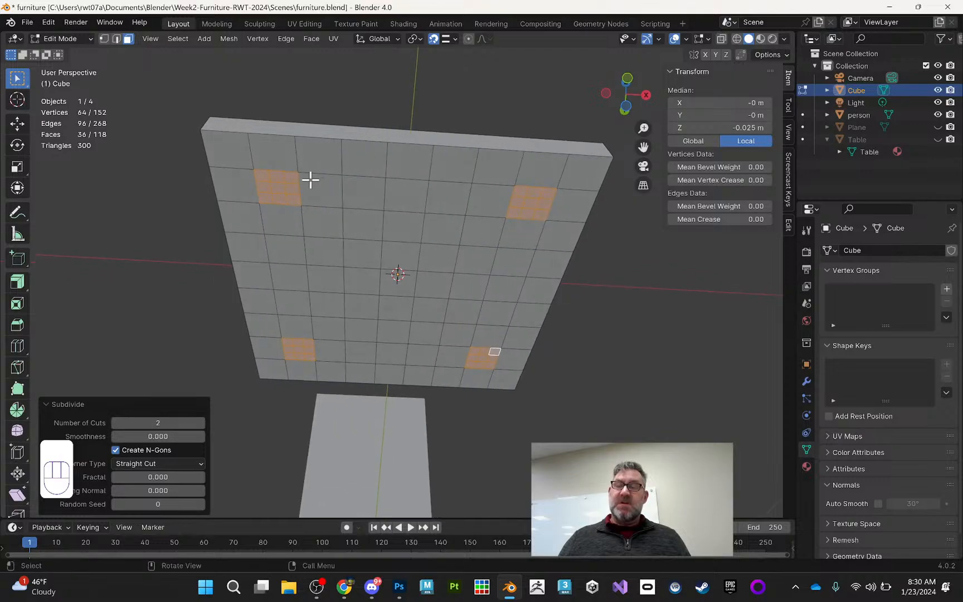
{"action": "right_click", "coordinate": [279, 195]}
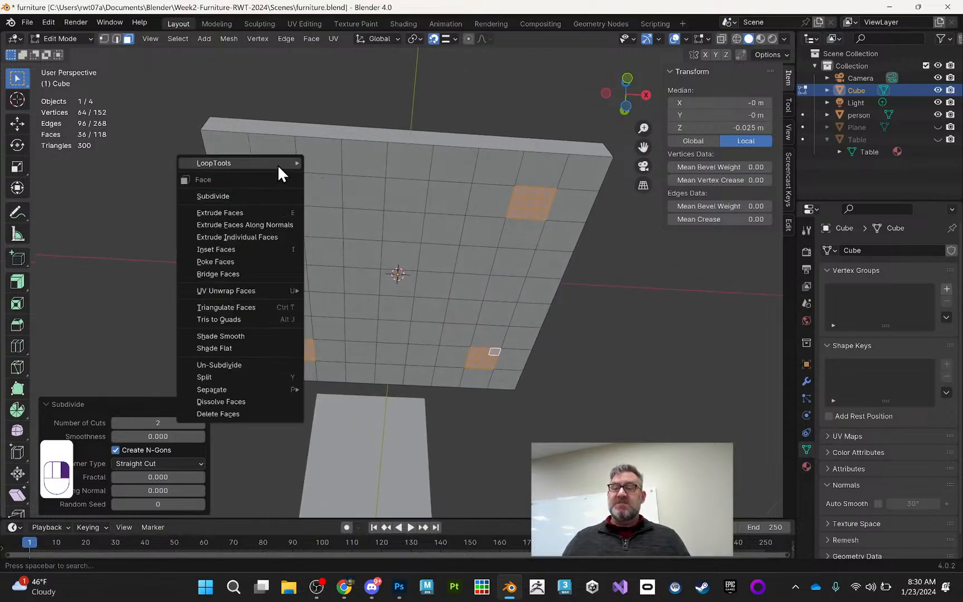
{"action": "mouse_move", "coordinate": [278, 165]}
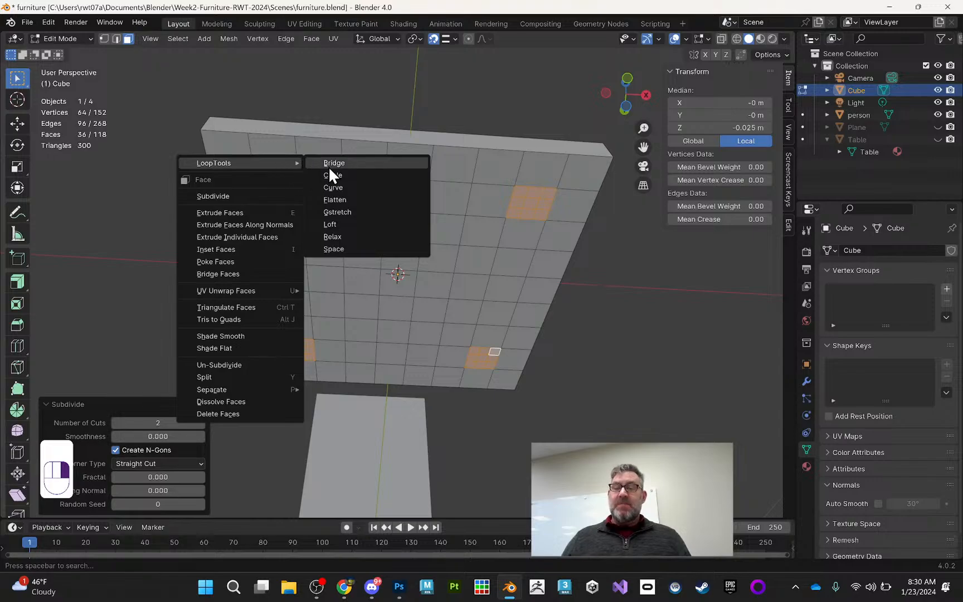
{"action": "left_click", "coordinate": [349, 175]}
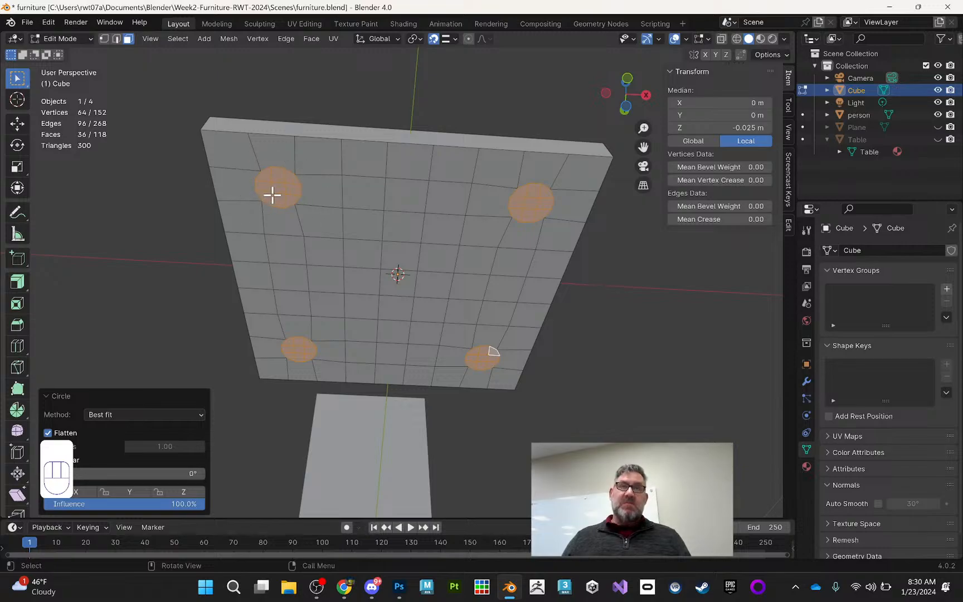
Step: Extrude the four circular patches down from the slab's underside by about 0.251 m to form round legs
{"action": "scroll", "coordinate": [307, 192], "scroll_direction": "up", "scroll_amount": 1}
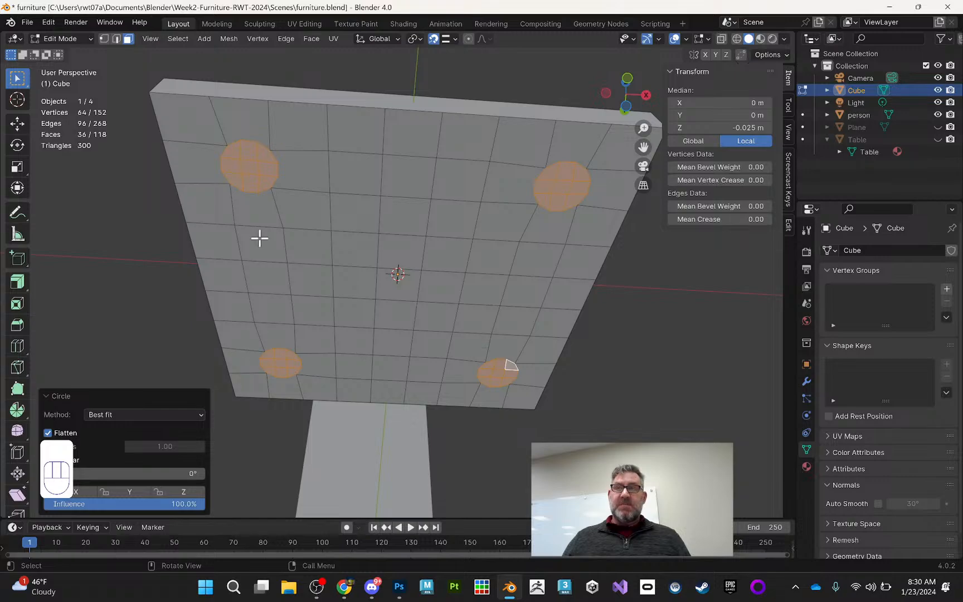
{"action": "middle_click_drag", "start_coordinate": [353, 181], "coordinate": [393, 217]}
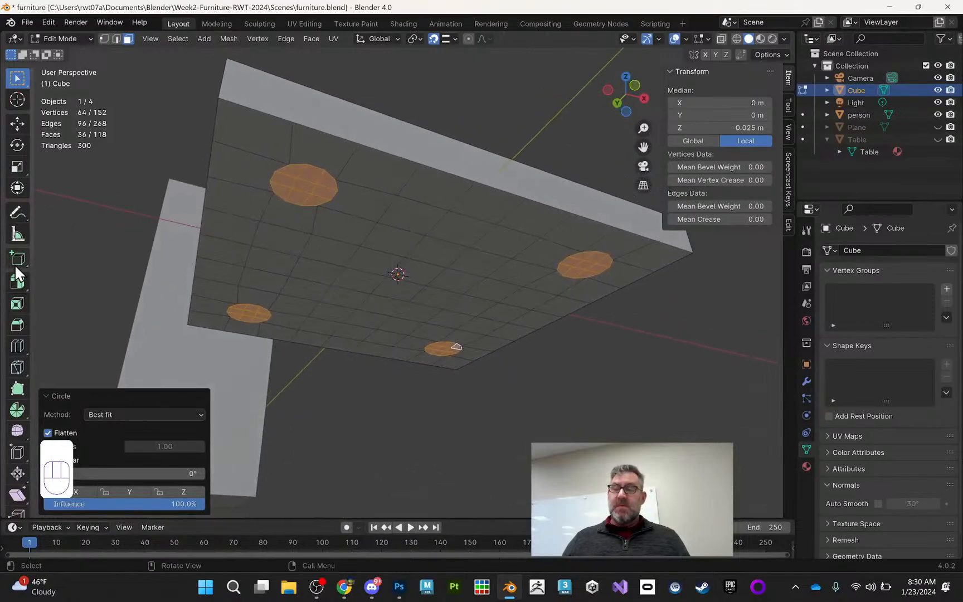
{"action": "left_click", "coordinate": [18, 283]}
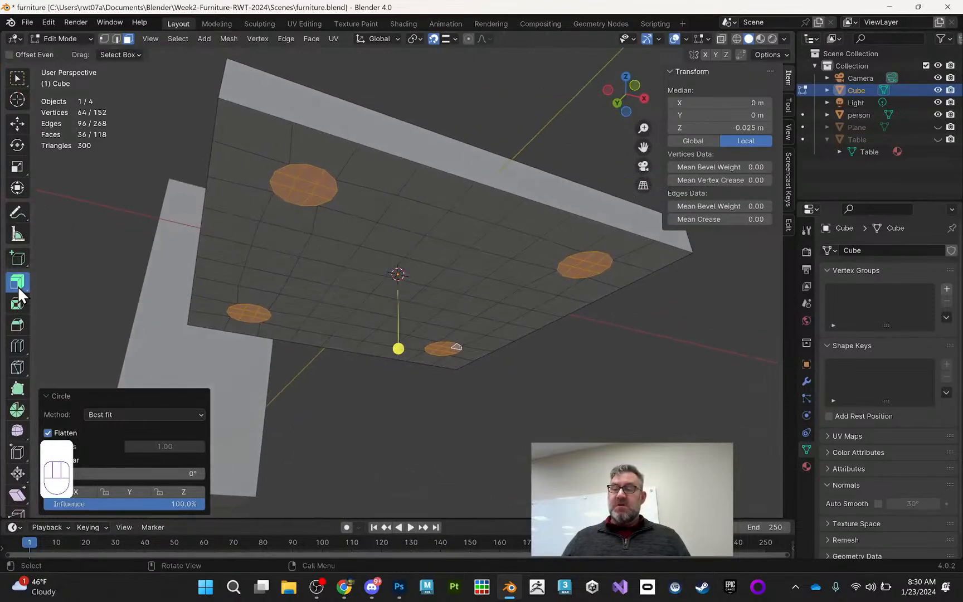
{"action": "left_click_drag", "start_coordinate": [398, 349], "coordinate": [430, 251]}
{"action": "middle_click_drag", "start_coordinate": [430, 251], "coordinate": [481, 267]}
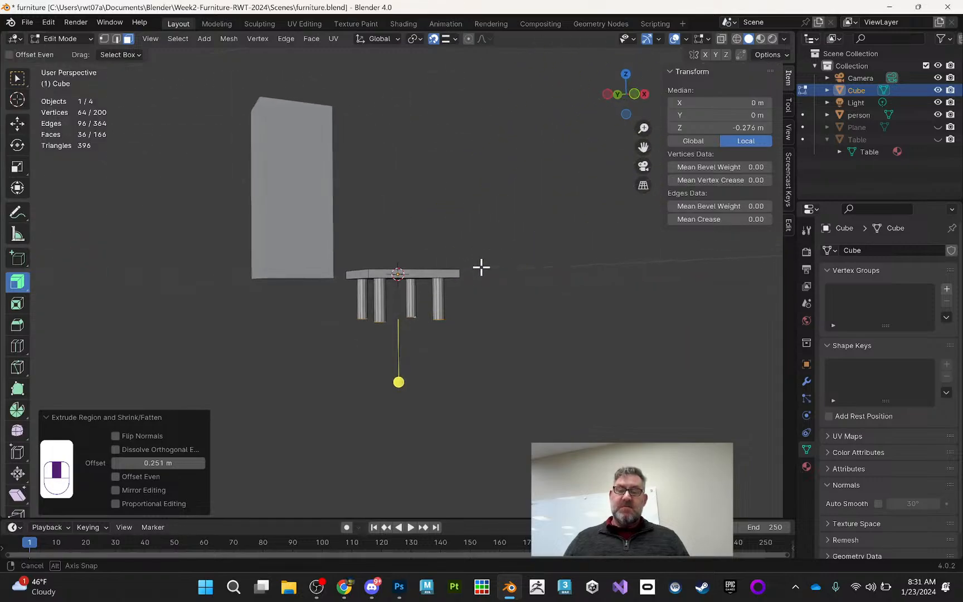
Step: Return to Object Mode and unhide the Plane and Table objects for a size comparison with the small stool
{"action": "key", "text": "Tab"}
{"action": "middle_click_drag", "start_coordinate": [363, 226], "coordinate": [506, 239]}
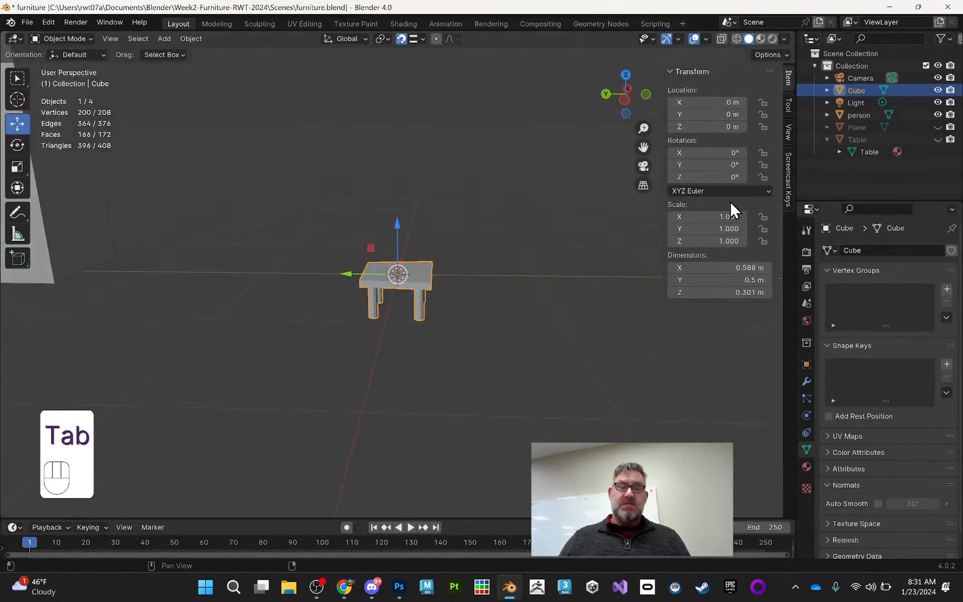
{"action": "left_click", "coordinate": [938, 128]}
{"action": "left_click", "coordinate": [938, 139]}
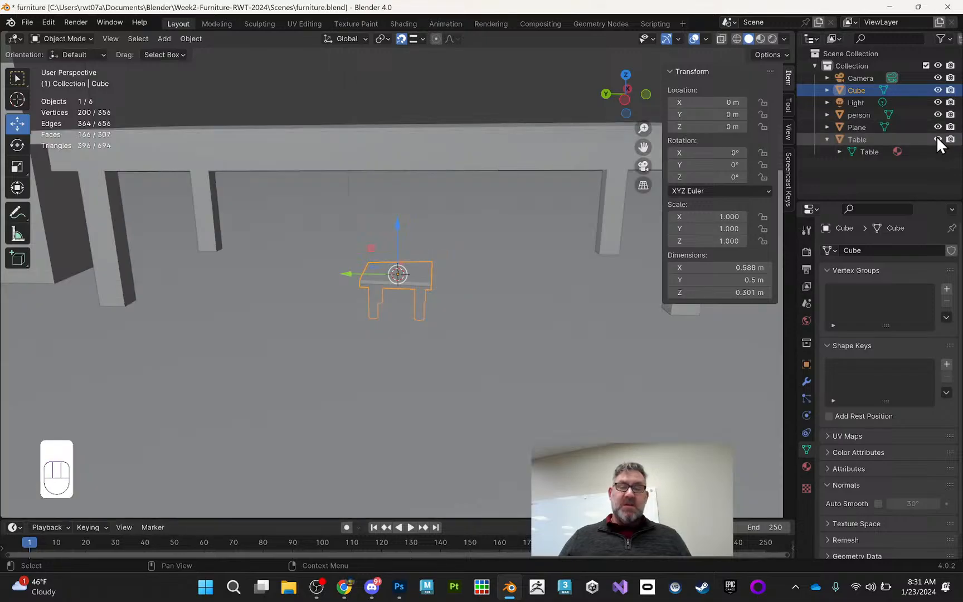
{"action": "middle_click_drag", "start_coordinate": [469, 217], "coordinate": [384, 226]}
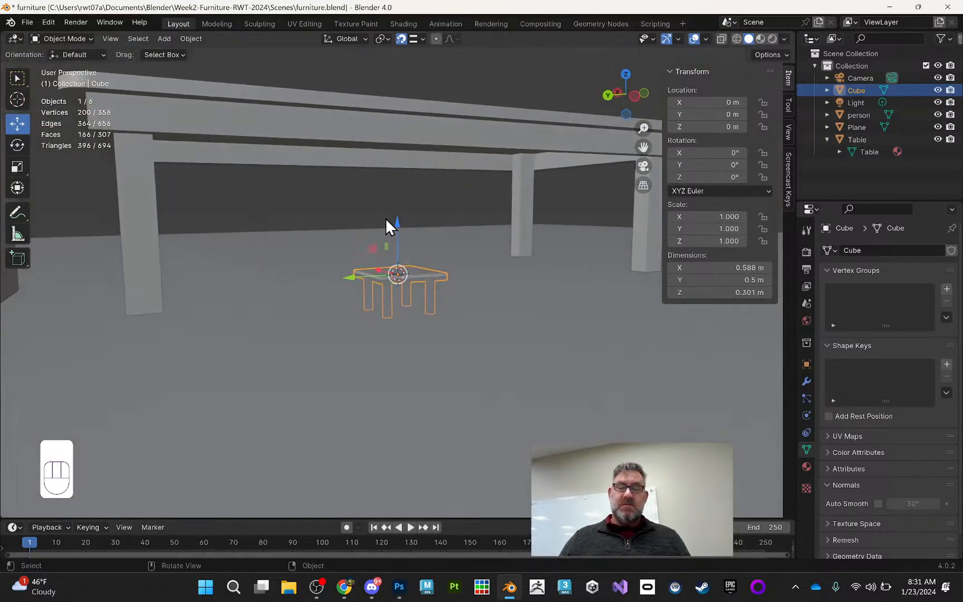
Step: Reposition the stool along Z so it sits above the floor plane and beneath the tabletop
{"action": "left_click_drag", "start_coordinate": [397, 223], "coordinate": [424, 156]}
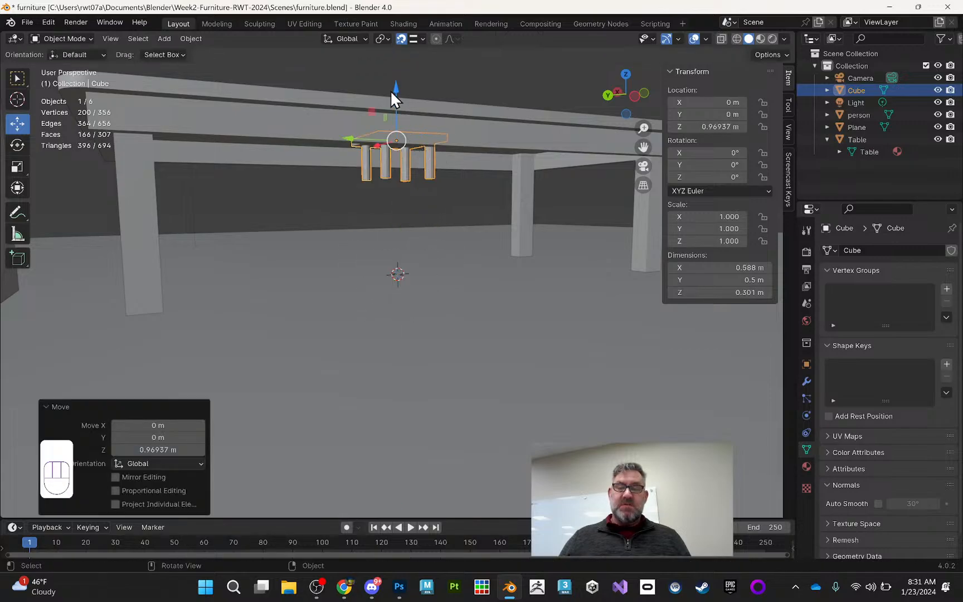
{"action": "left_click_drag", "start_coordinate": [392, 87], "coordinate": [312, 230]}
{"action": "middle_click_drag", "start_coordinate": [311, 230], "coordinate": [409, 230]}
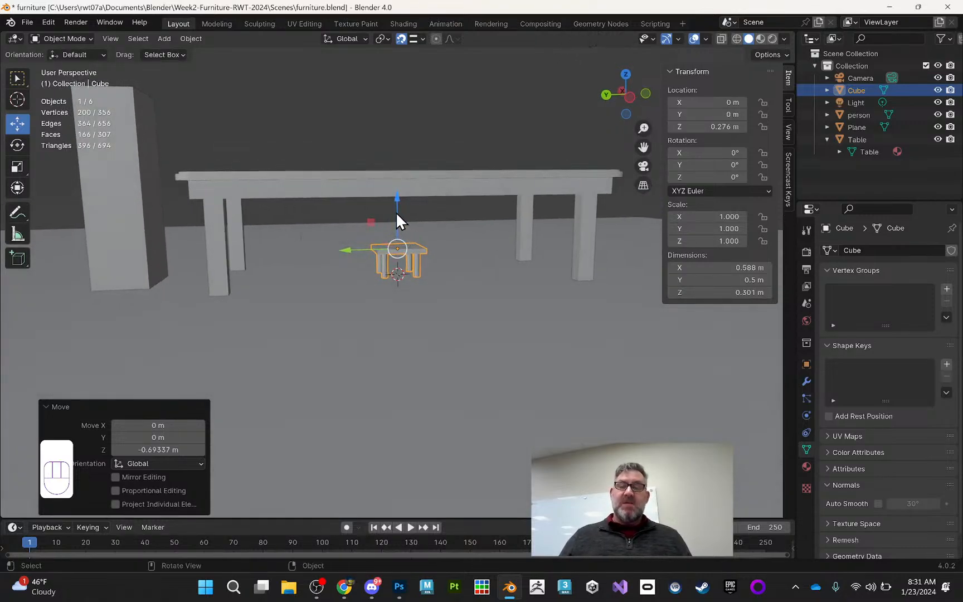
{"action": "middle_click_drag", "start_coordinate": [389, 243], "coordinate": [431, 207]}
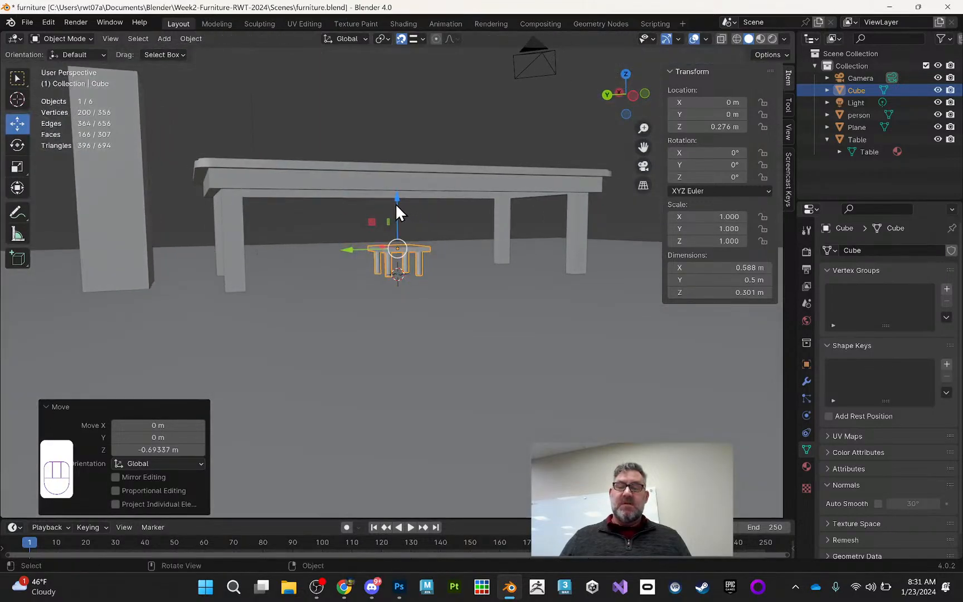
{"action": "left_click_drag", "start_coordinate": [397, 208], "coordinate": [402, 203]}
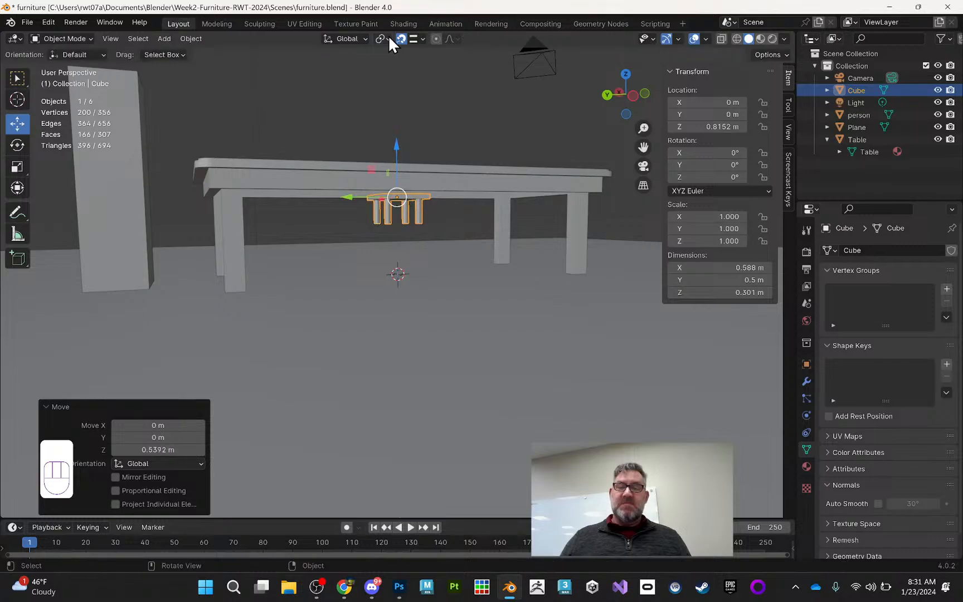
{"action": "left_click_drag", "start_coordinate": [395, 140], "coordinate": [398, 165]}
{"action": "middle_click_drag", "start_coordinate": [398, 165], "coordinate": [438, 172]}
Step: Hide the Table and the floor Plane again
{"action": "left_click", "coordinate": [497, 172]}
{"action": "key", "text": "h"}
{"action": "left_click", "coordinate": [439, 177]}
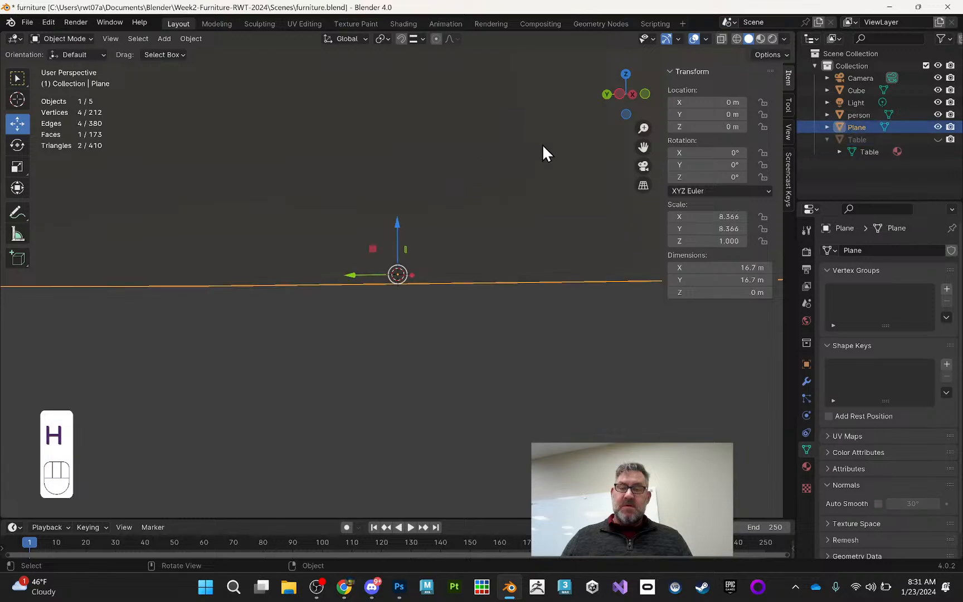
{"action": "left_click", "coordinate": [938, 127]}
{"action": "middle_click_drag", "start_coordinate": [372, 178], "coordinate": [334, 126]}
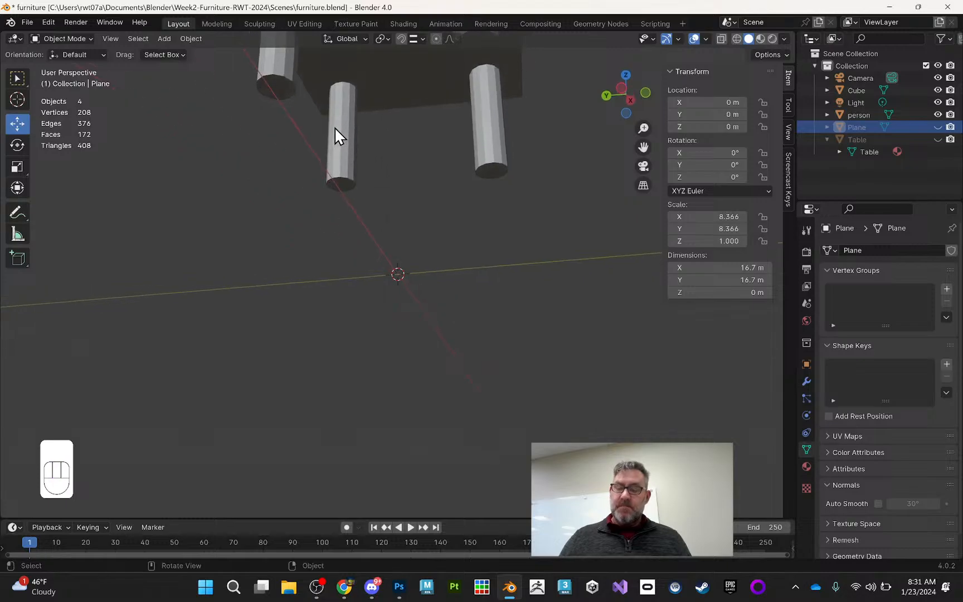
Step: In the stool's Edit Mode, try merging each leg's bottom faces into a single face, and undo it
{"action": "left_click", "coordinate": [279, 89]}
{"action": "key", "text": "Tab"}
{"action": "middle_click_drag", "start_coordinate": [291, 80], "coordinate": [378, 102]}
{"action": "key", "text": "f"}
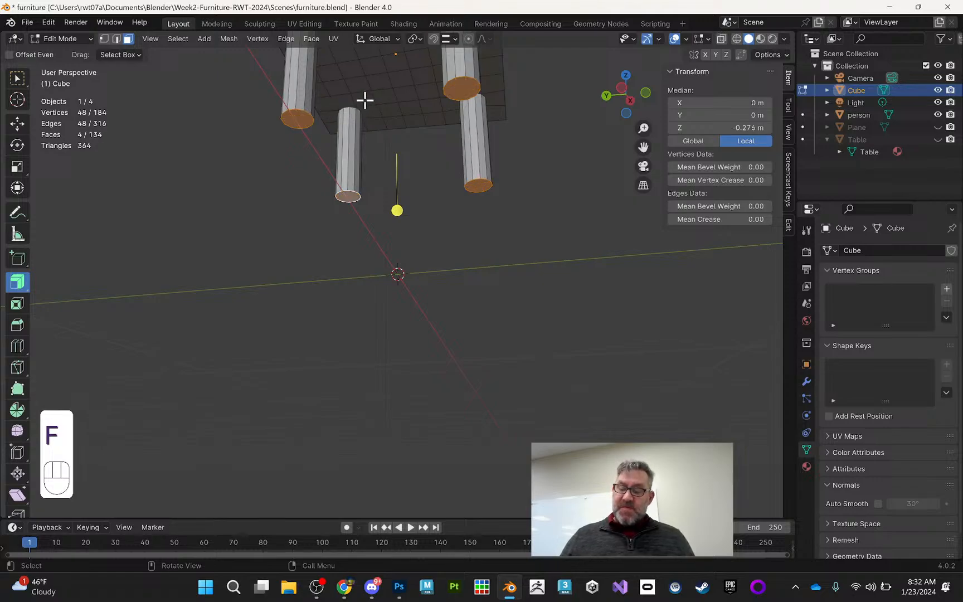
{"action": "key", "text": "ctrl+z"}
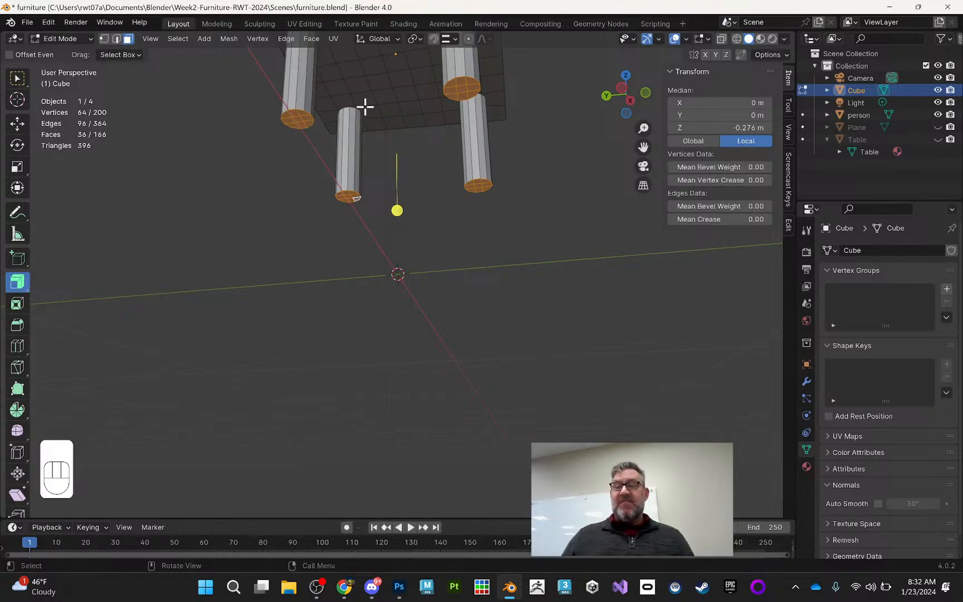
Step: Merge the selected bottom faces of each stool leg into one face per leg
{"action": "key", "text": "f"}
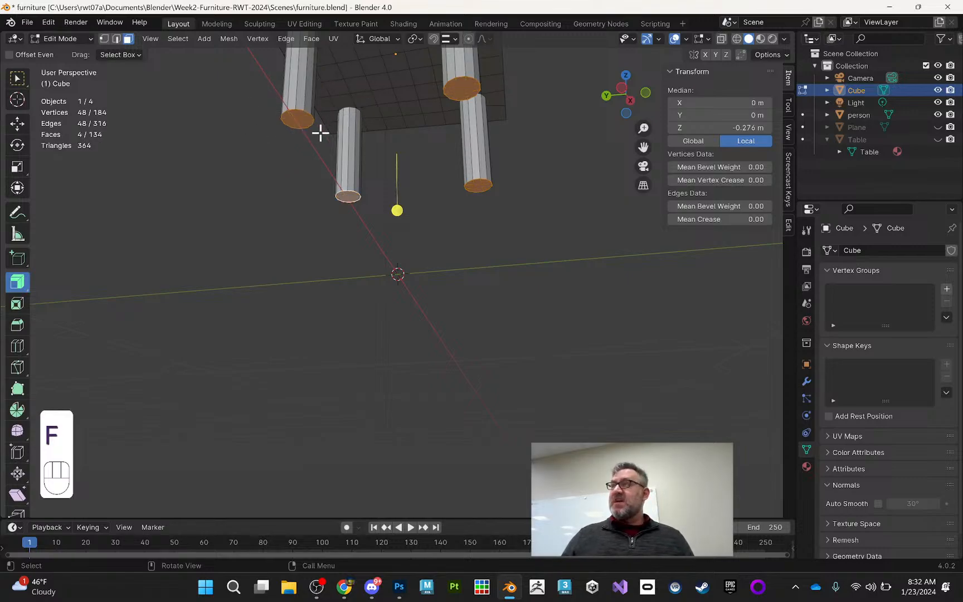
{"action": "scroll", "coordinate": [323, 131], "scroll_direction": "up", "scroll_amount": 2}
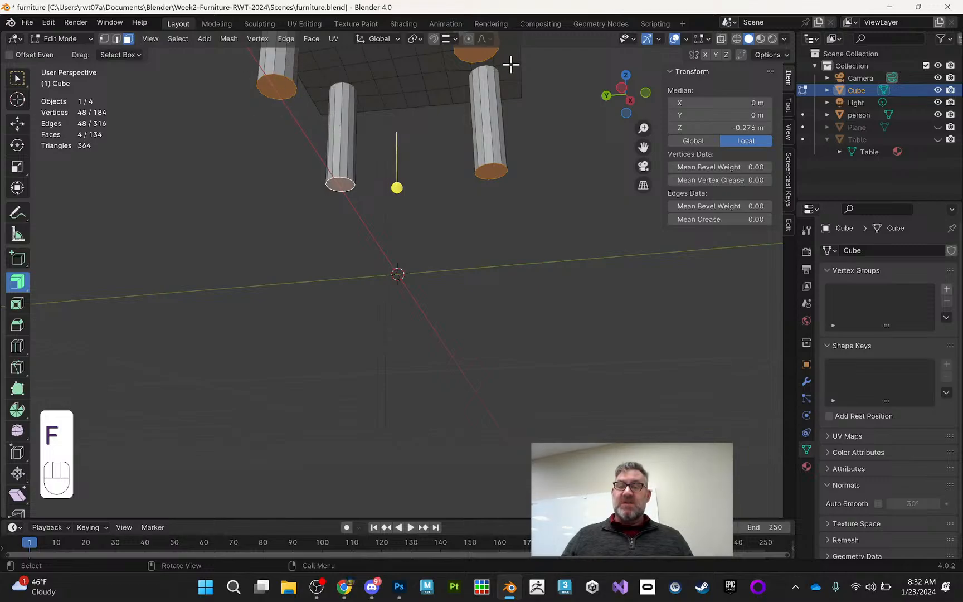
{"action": "mouse_move", "coordinate": [366, 97]}
{"action": "middle_mouse_down"}
{"action": "mouse_move", "coordinate": [368, 79]}
{"action": "mouse_move", "coordinate": [377, 86]}
{"action": "middle_mouse_up"}
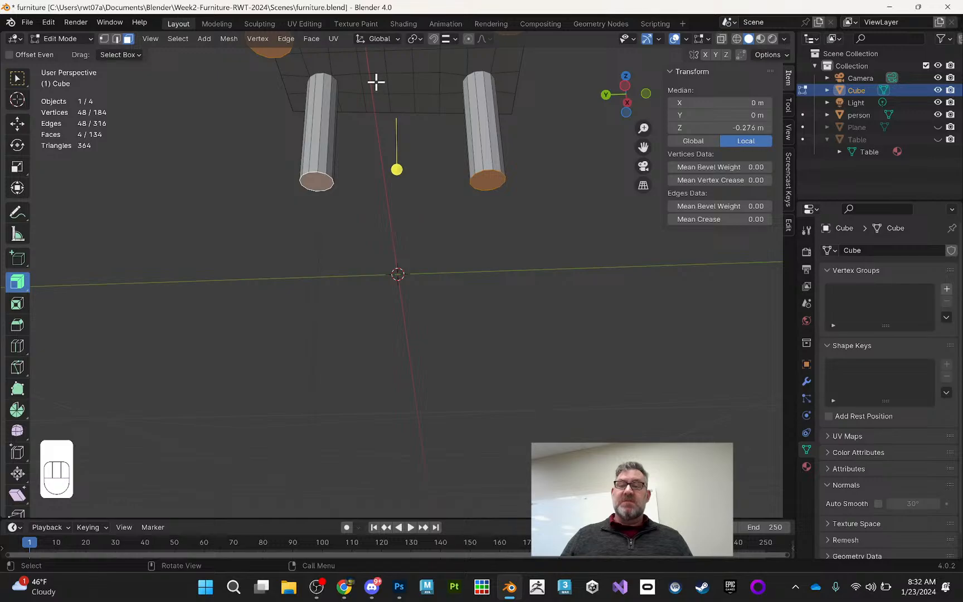
{"action": "middle_click_drag", "start_coordinate": [284, 100], "coordinate": [297, 150]}
{"action": "scroll", "coordinate": [297, 150], "scroll_direction": "down", "scroll_amount": 2}
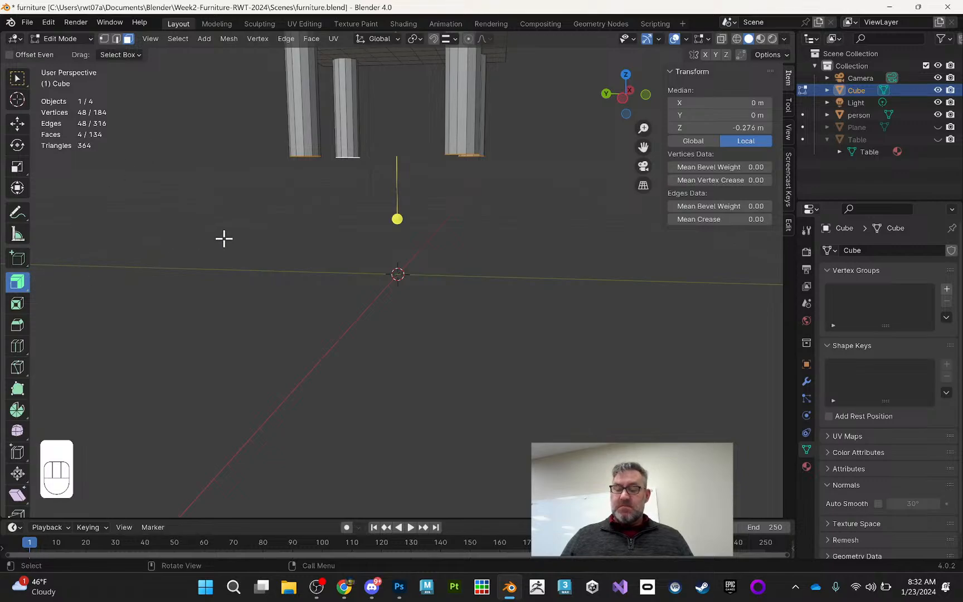
Step: Extrude the four leg bottoms downward twice, about 0.05 m and about 0.1 m, adding a short segment to each leg
{"action": "key", "text": "e"}
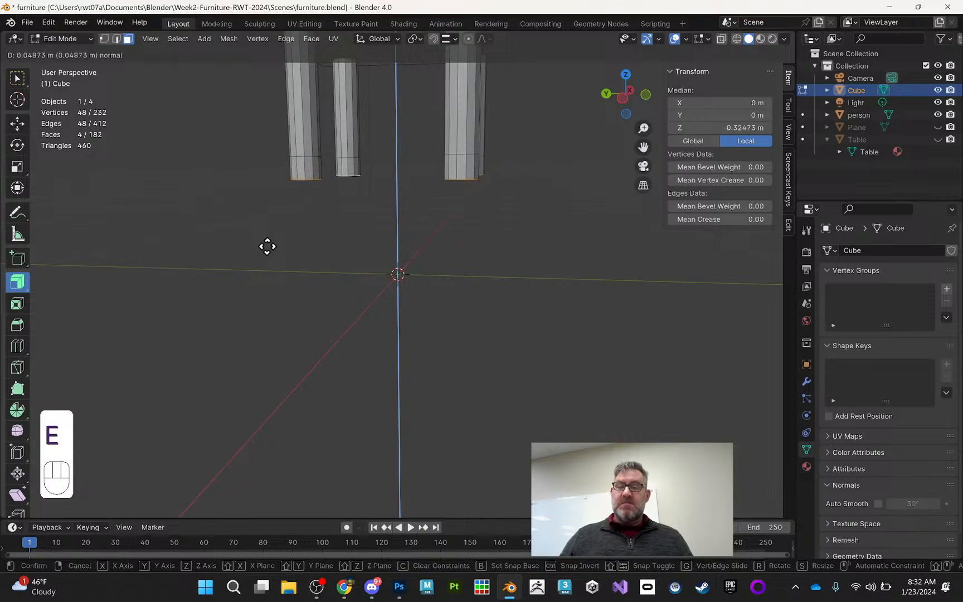
{"action": "left_click", "coordinate": [268, 245]}
{"action": "middle_click_drag", "start_coordinate": [309, 212], "coordinate": [297, 228]}
{"action": "key", "text": "e"}
{"action": "left_click", "coordinate": [295, 268]}
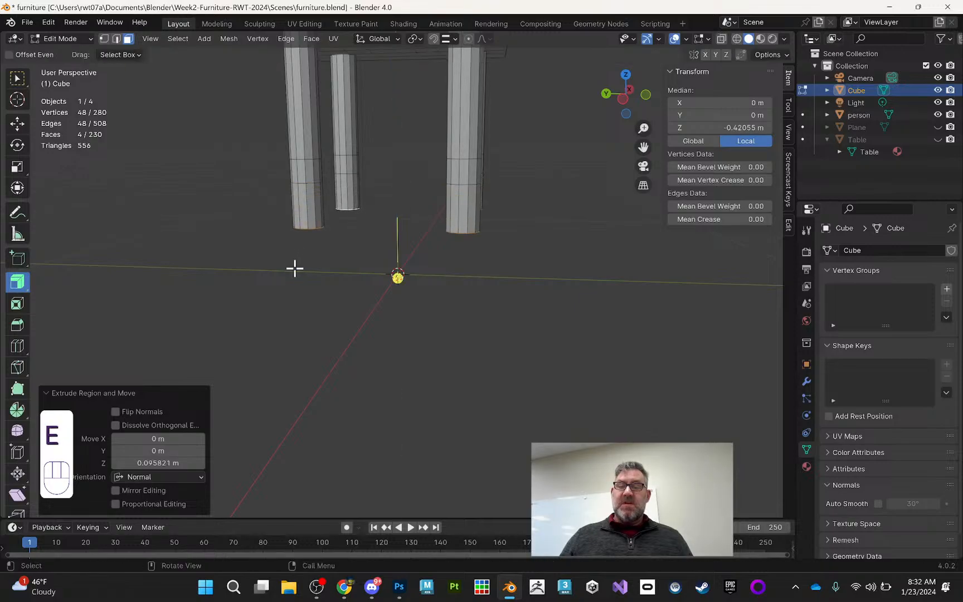
{"action": "middle_click_drag", "start_coordinate": [449, 265], "coordinate": [311, 108]}
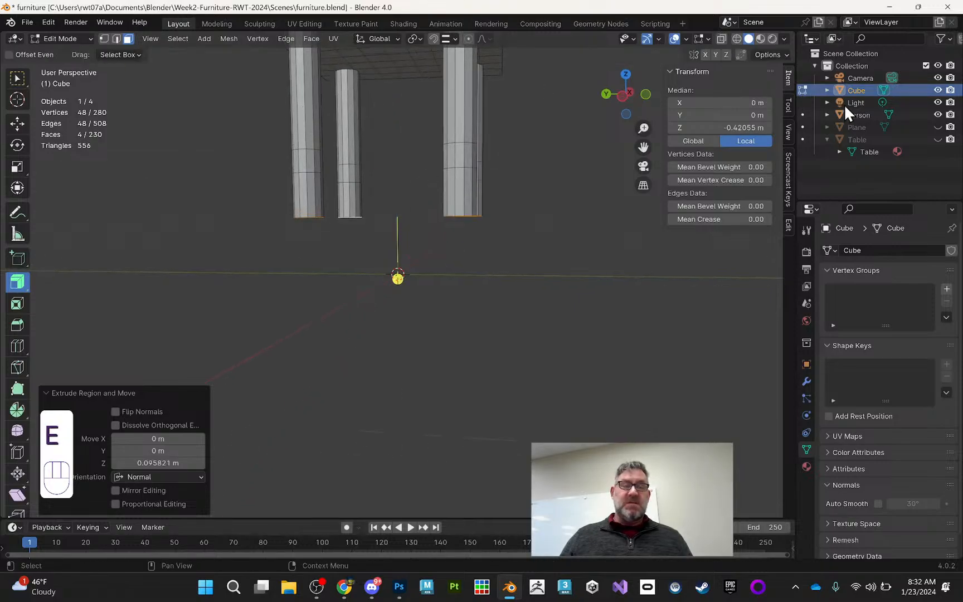
Step: Unhide the floor Plane, lower the leg bottoms about 0.13 m along Z, and bring them down to the floor with snapping enabled
{"action": "left_click", "coordinate": [938, 128]}
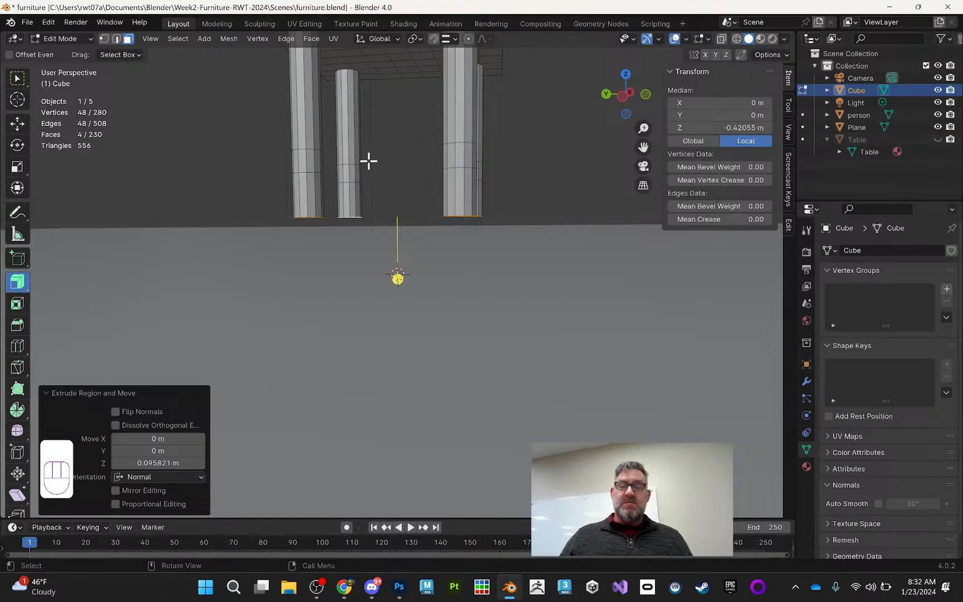
{"action": "left_click", "coordinate": [18, 124]}
{"action": "left_click_drag", "start_coordinate": [398, 165], "coordinate": [540, 228]}
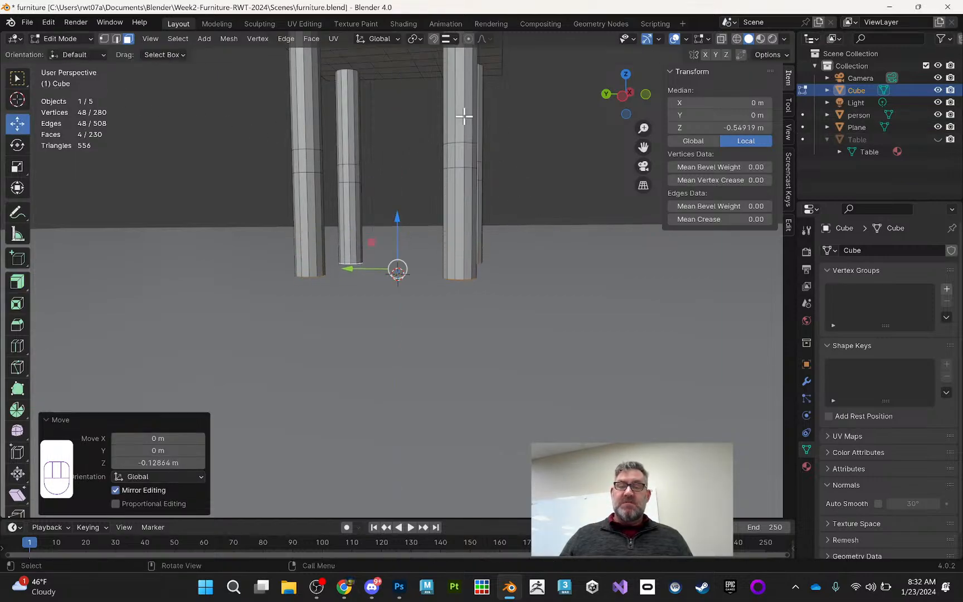
{"action": "left_click", "coordinate": [434, 39]}
{"action": "left_click_drag", "start_coordinate": [398, 222], "coordinate": [539, 221]}
{"action": "middle_click_drag", "start_coordinate": [570, 156], "coordinate": [305, 206]}
{"action": "mouse_move", "coordinate": [446, 164]}
{"action": "middle_mouse_down"}
{"action": "mouse_move", "coordinate": [512, 166]}
{"action": "mouse_move", "coordinate": [369, 161]}
{"action": "mouse_move", "coordinate": [478, 172]}
{"action": "mouse_move", "coordinate": [404, 162]}
{"action": "mouse_move", "coordinate": [448, 174]}
{"action": "middle_mouse_up"}
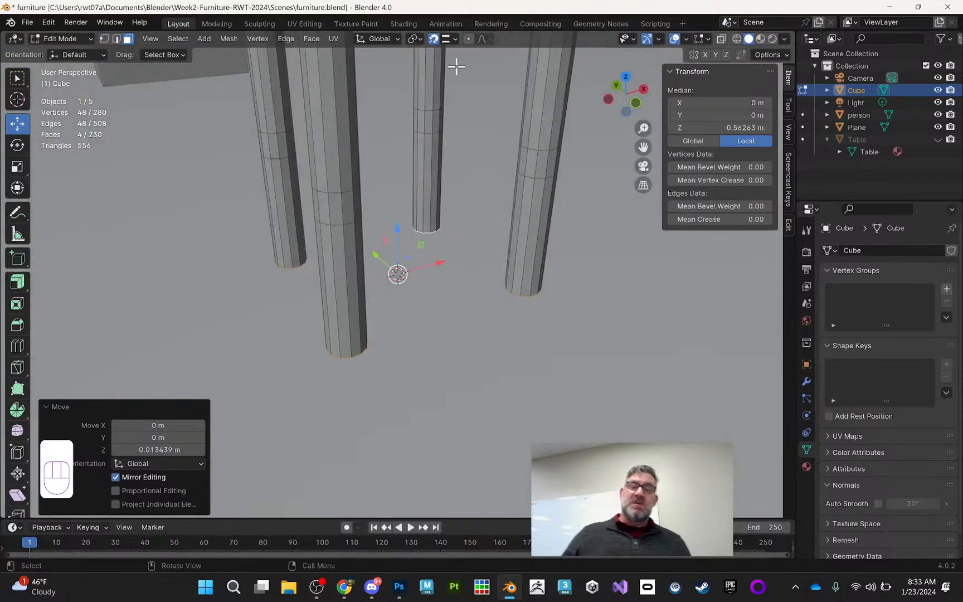
{"action": "middle_click_drag", "start_coordinate": [555, 168], "coordinate": [587, 172]}
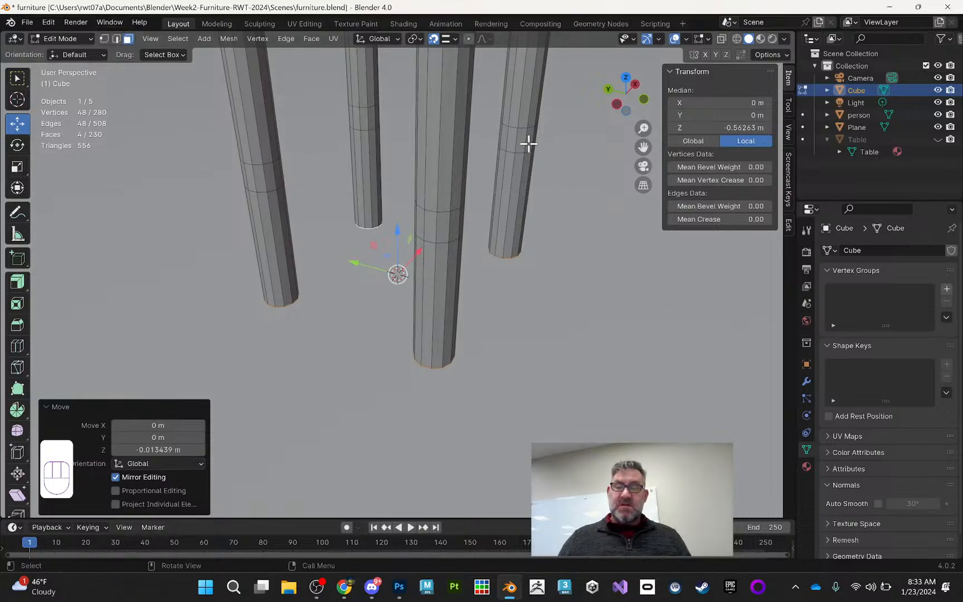
Step: Bridge the facing short-segment faces of the two legs on the seat's wider, negative-Y side to form a crossbar
{"action": "left_click", "coordinate": [508, 135]}
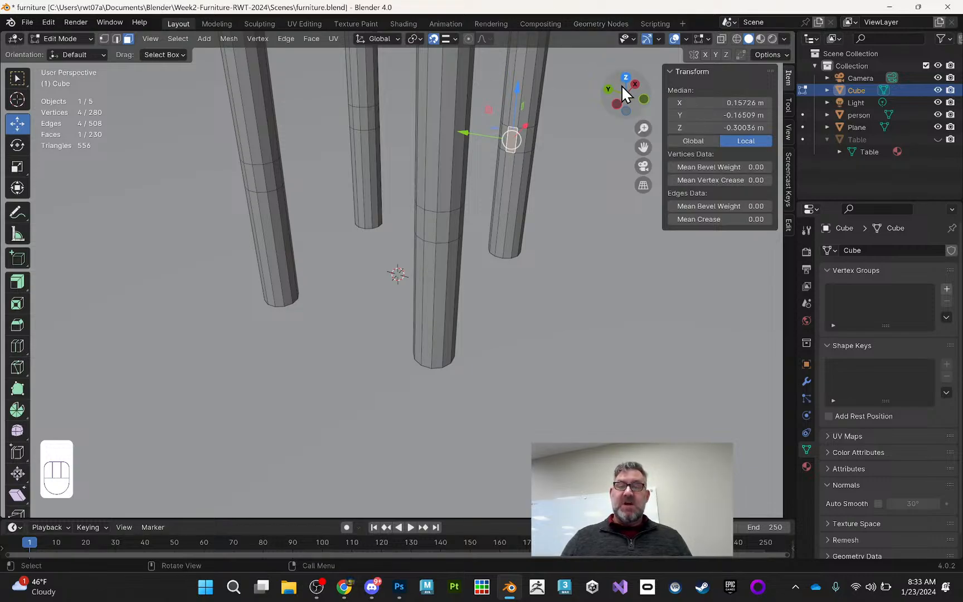
{"action": "left_click_drag", "start_coordinate": [617, 86], "coordinate": [655, 92]}
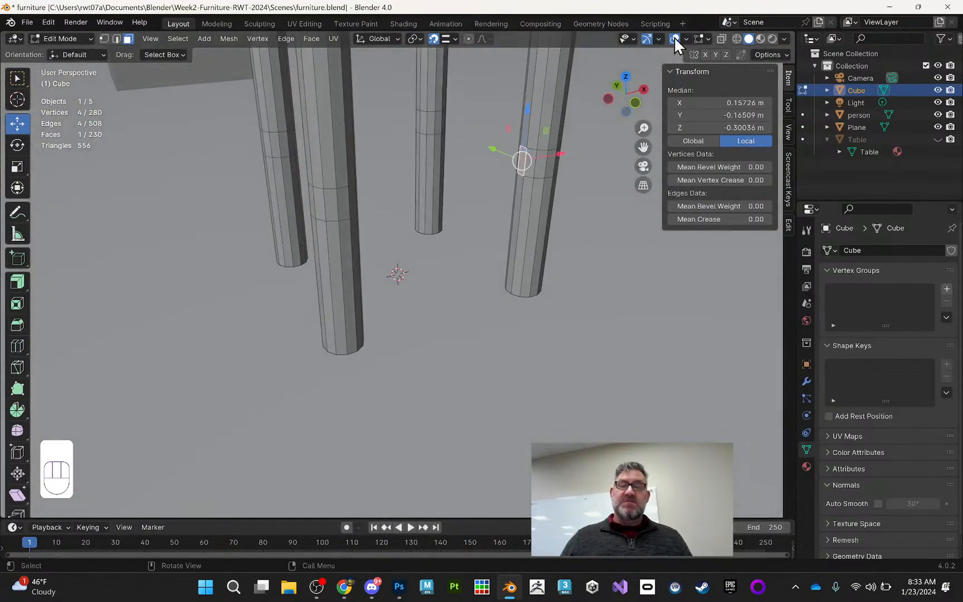
{"action": "left_click", "coordinate": [626, 77]}
{"action": "left_click", "coordinate": [626, 94]}
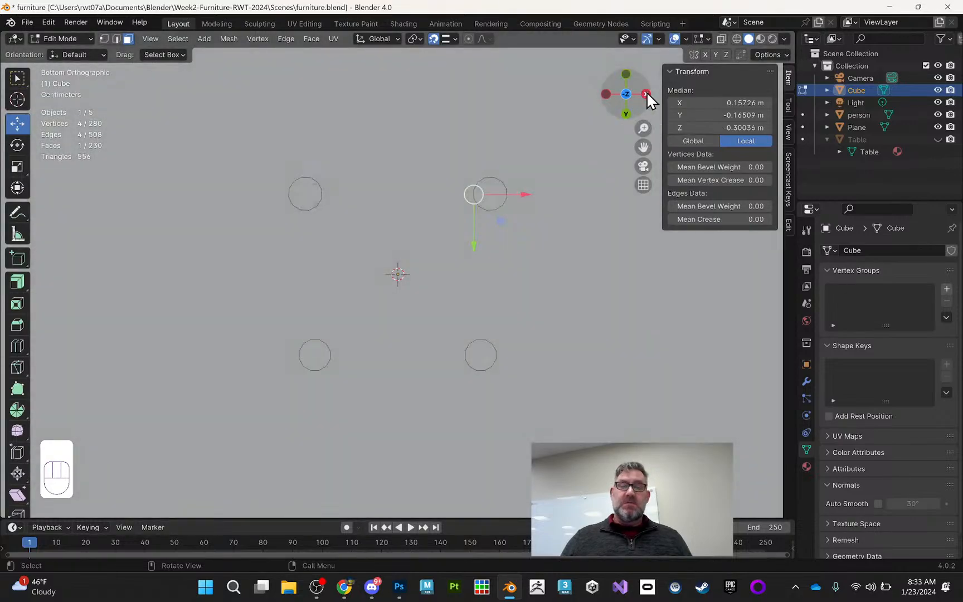
{"action": "left_click", "coordinate": [735, 35]}
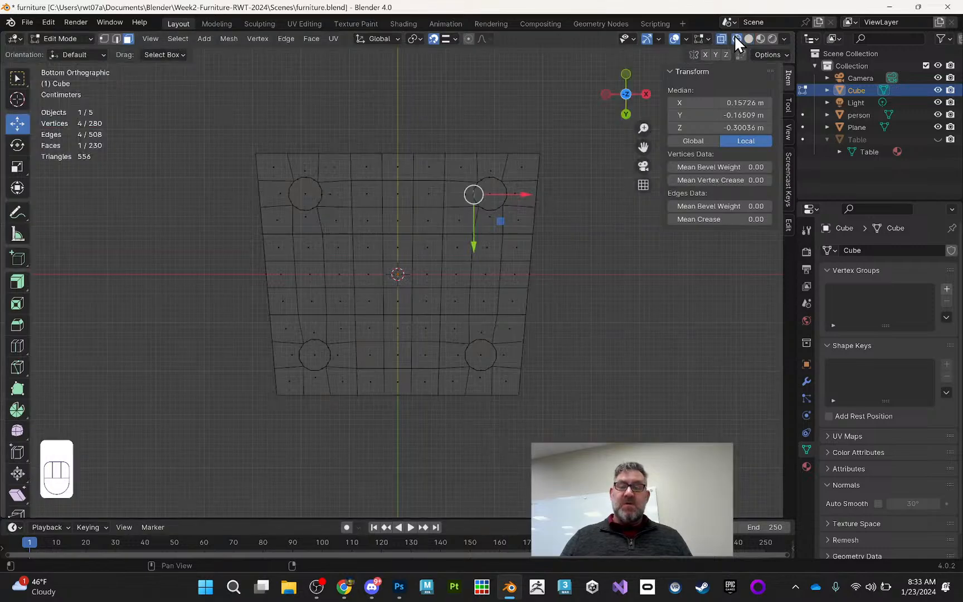
{"action": "left_click", "coordinate": [749, 38]}
{"action": "mouse_move", "coordinate": [484, 134]}
{"action": "middle_mouse_down"}
{"action": "mouse_move", "coordinate": [505, 178]}
{"action": "mouse_move", "coordinate": [498, 174]}
{"action": "middle_mouse_up"}
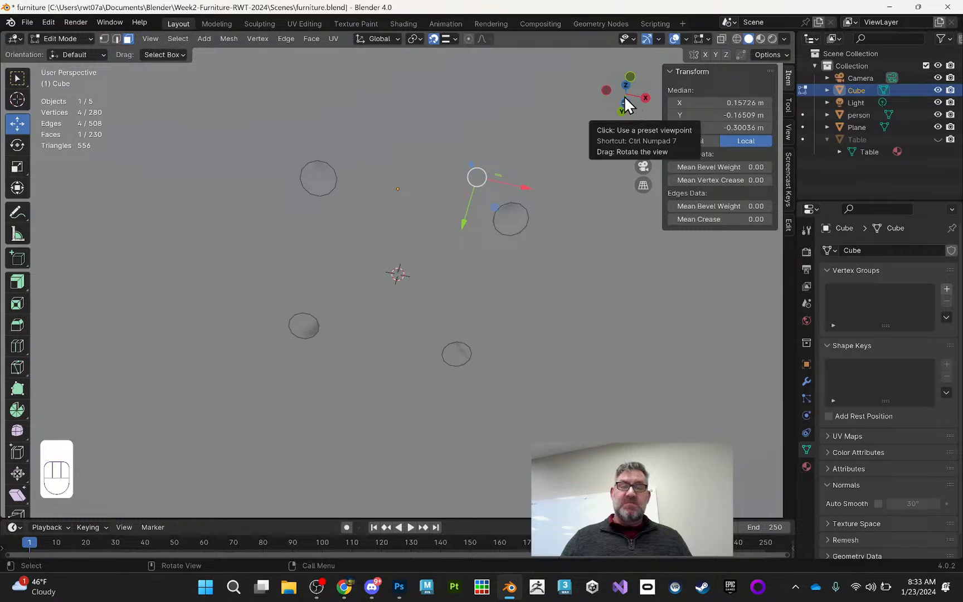
{"action": "middle_click_drag", "start_coordinate": [398, 108], "coordinate": [294, 189]}
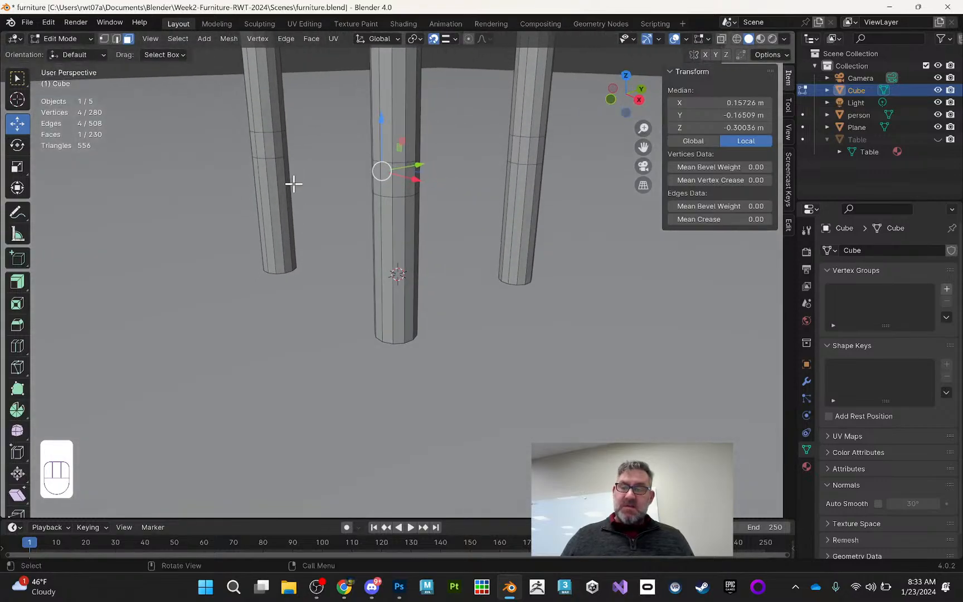
{"action": "left_click", "coordinate": [277, 146], "text": "shift"}
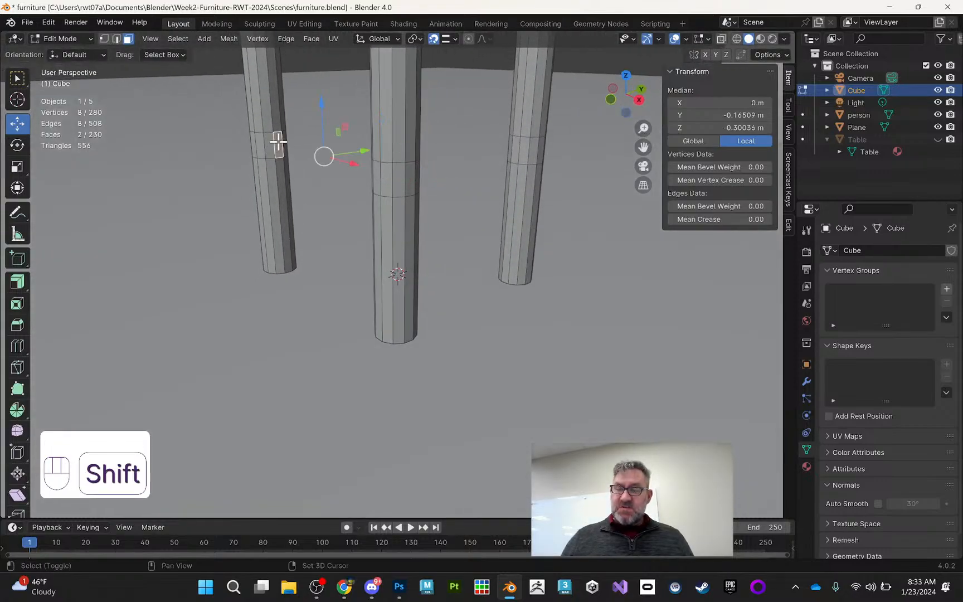
{"action": "left_click_drag", "start_coordinate": [277, 147], "coordinate": [303, 170]}
{"action": "middle_click_drag", "start_coordinate": [303, 170], "coordinate": [379, 124]}
{"action": "left_click", "coordinate": [289, 40]}
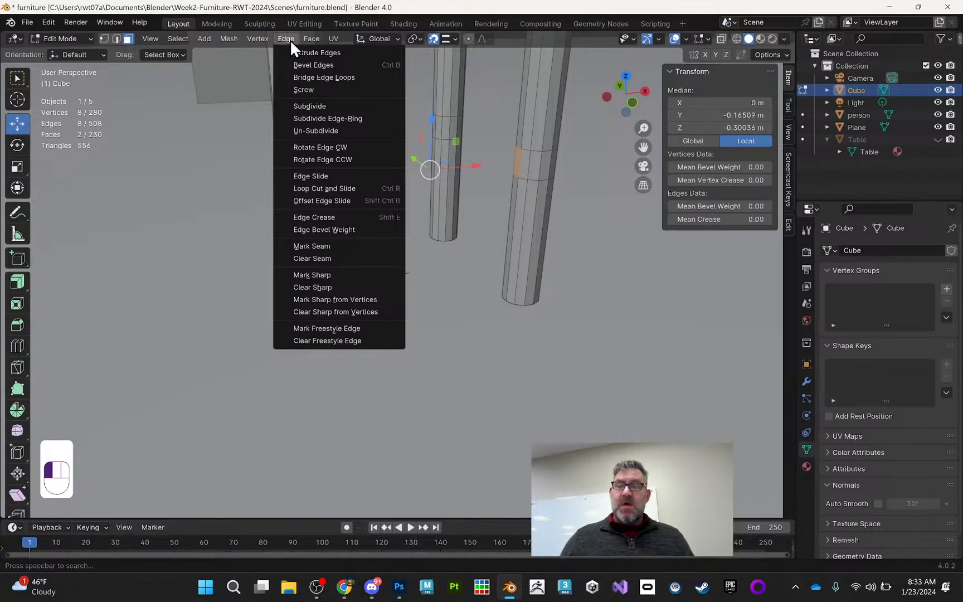
{"action": "left_click", "coordinate": [311, 77]}
{"action": "middle_click_drag", "start_coordinate": [609, 118], "coordinate": [626, 139]}
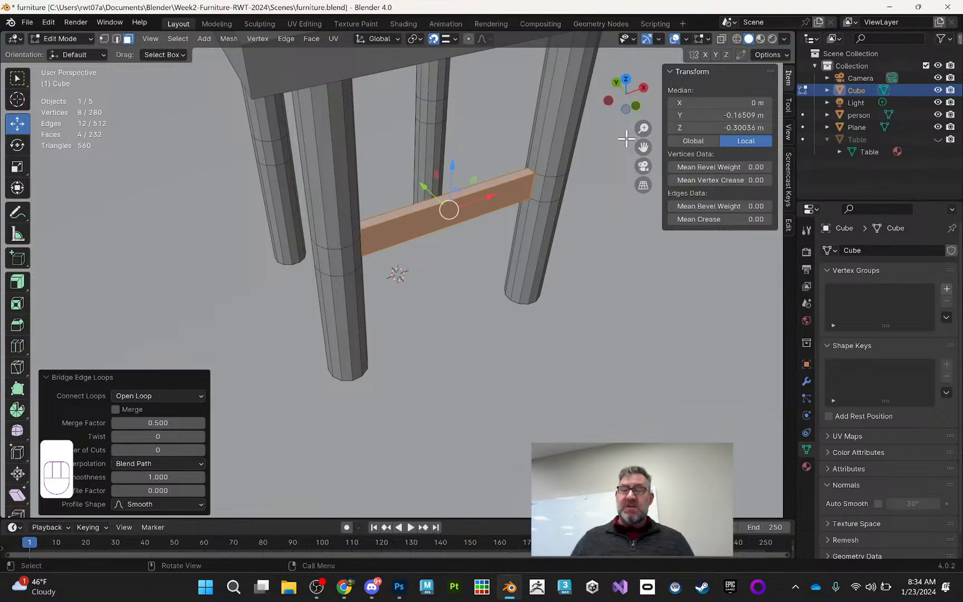
Step: Try bridging the two legs on the narrower side with two faces selected on one leg and one on the other, and undo it
{"action": "middle_click_drag", "start_coordinate": [639, 125], "coordinate": [399, 150]}
{"action": "left_click", "coordinate": [272, 152]}
{"action": "left_click", "coordinate": [273, 151], "text": "shift"}
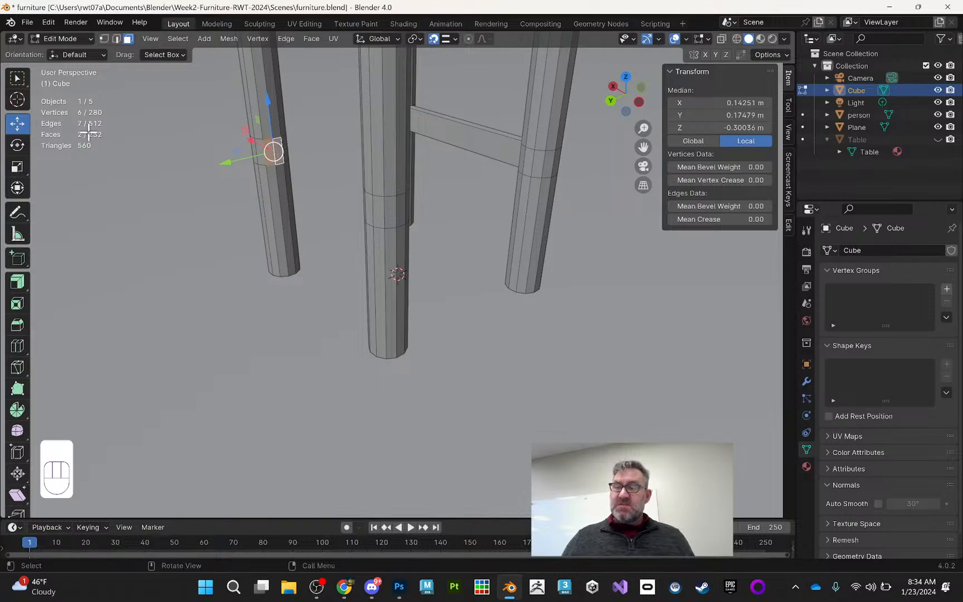
{"action": "middle_click_drag", "start_coordinate": [248, 127], "coordinate": [436, 175]}
{"action": "left_click", "coordinate": [524, 177], "text": "shift"}
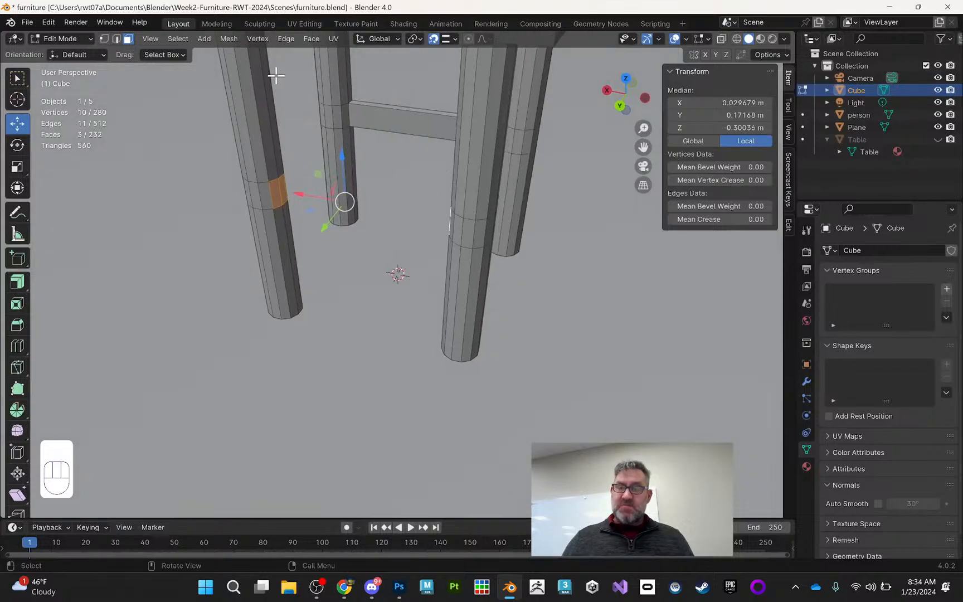
{"action": "left_click", "coordinate": [288, 42]}
{"action": "left_click", "coordinate": [325, 76]}
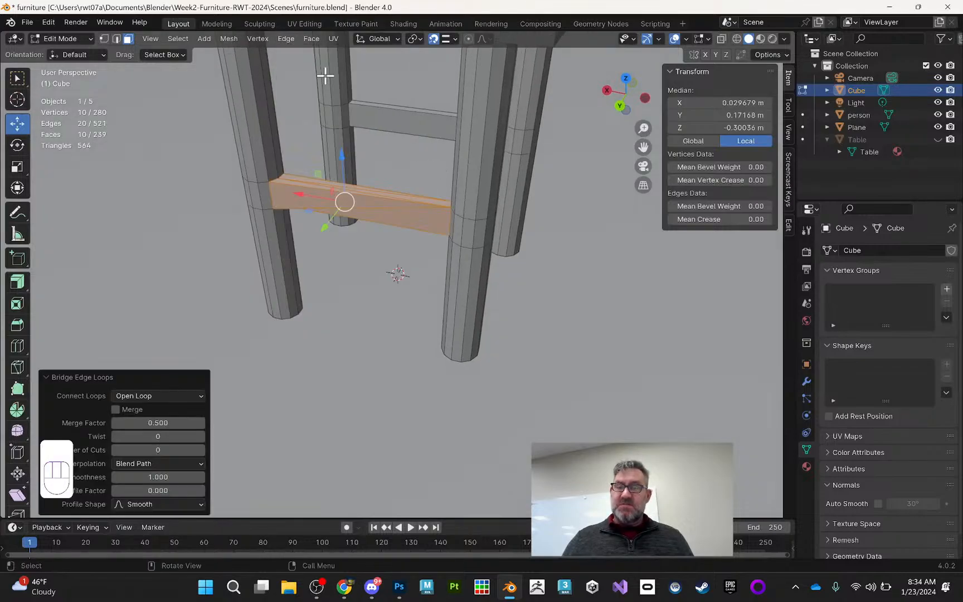
{"action": "middle_click_drag", "start_coordinate": [375, 116], "coordinate": [417, 130]}
{"action": "key", "text": "ctrl+z"}
Step: Bridge one facing short-segment face on each of the two narrower-side legs to form the second crossbar
{"action": "left_click", "coordinate": [216, 108]}
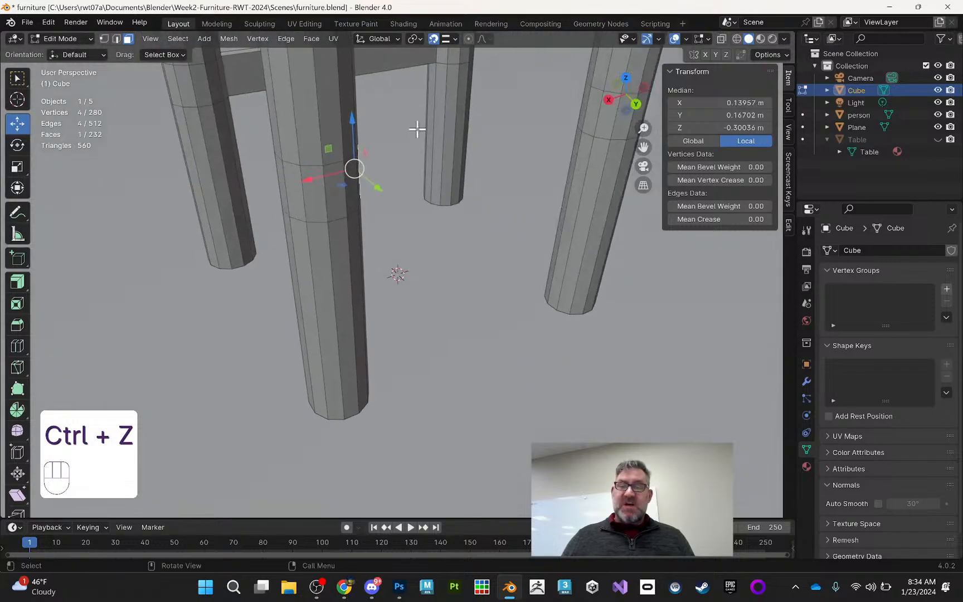
{"action": "left_click", "coordinate": [593, 112], "text": "shift"}
{"action": "middle_click_drag", "start_coordinate": [593, 113], "coordinate": [519, 122]}
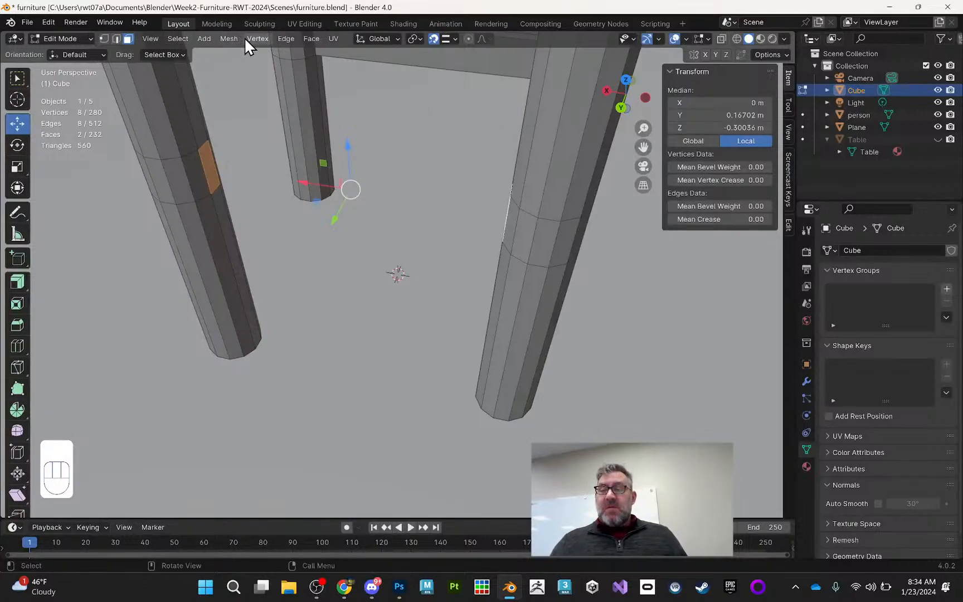
{"action": "left_click", "coordinate": [283, 38]}
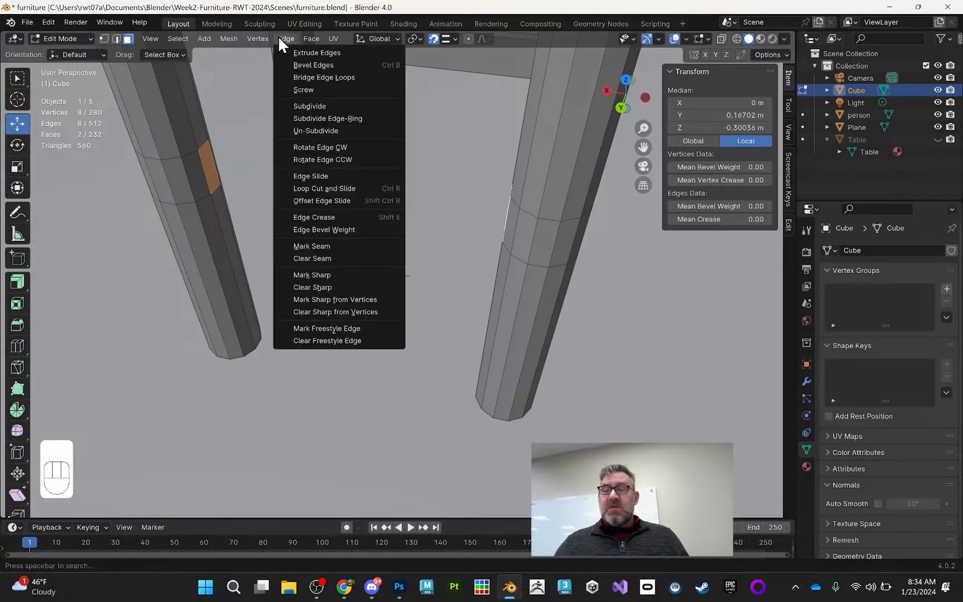
{"action": "left_click", "coordinate": [309, 77]}
{"action": "middle_click_drag", "start_coordinate": [322, 117], "coordinate": [453, 135]}
Step: Bridge the facing short-segment faces of the two legs on the positive-X side to form the third crossbar
{"action": "left_click", "coordinate": [230, 131]}
{"action": "middle_click_drag", "start_coordinate": [554, 160], "coordinate": [584, 156]}
{"action": "left_click", "coordinate": [552, 140], "text": "shift"}
{"action": "middle_click_drag", "start_coordinate": [555, 140], "coordinate": [269, 45]}
{"action": "left_click", "coordinate": [288, 38]}
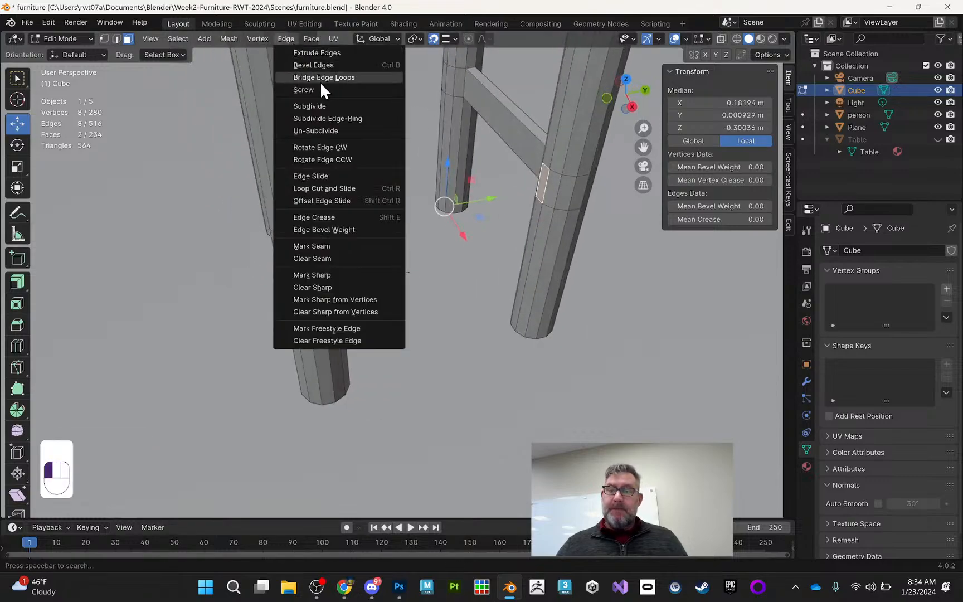
{"action": "left_click", "coordinate": [327, 80]}
{"action": "middle_click_drag", "start_coordinate": [499, 114], "coordinate": [544, 93]}
Step: Bridge the facing short-segment faces of the two legs on the negative-X side to form the fourth crossbar
{"action": "left_click", "coordinate": [326, 84]}
{"action": "left_click", "coordinate": [567, 174], "text": "shift"}
{"action": "middle_click_drag", "start_coordinate": [563, 176], "coordinate": [471, 142]}
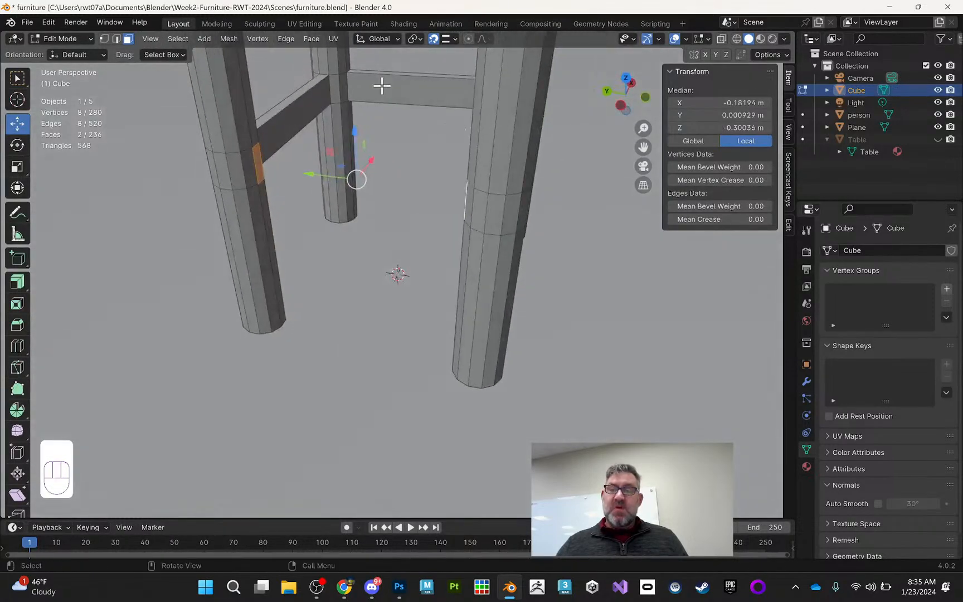
{"action": "left_click", "coordinate": [284, 39]}
{"action": "left_click", "coordinate": [309, 77]}
{"action": "middle_click_drag", "start_coordinate": [516, 143], "coordinate": [447, 99]}
{"action": "middle_click_drag", "start_coordinate": [383, 77], "coordinate": [510, 123]}
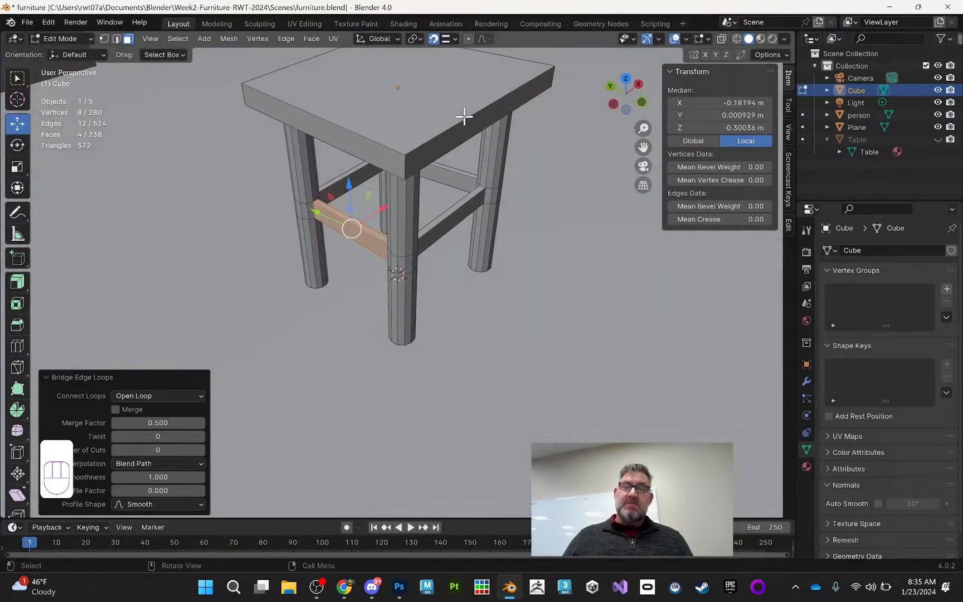
Step: Subdivide the seat top's two parallel edges, on its wide and narrow ends, with 9 cuts
{"action": "middle_click_drag", "start_coordinate": [460, 98], "coordinate": [565, 123]}
{"action": "middle_click_drag", "start_coordinate": [402, 132], "coordinate": [486, 161]}
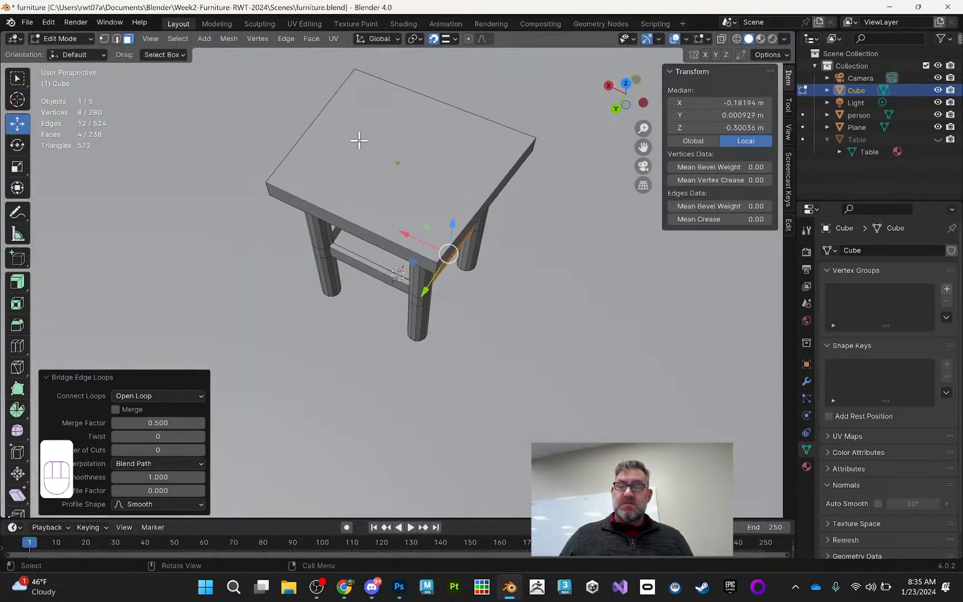
{"action": "left_click", "coordinate": [353, 213]}
{"action": "left_click", "coordinate": [116, 39]}
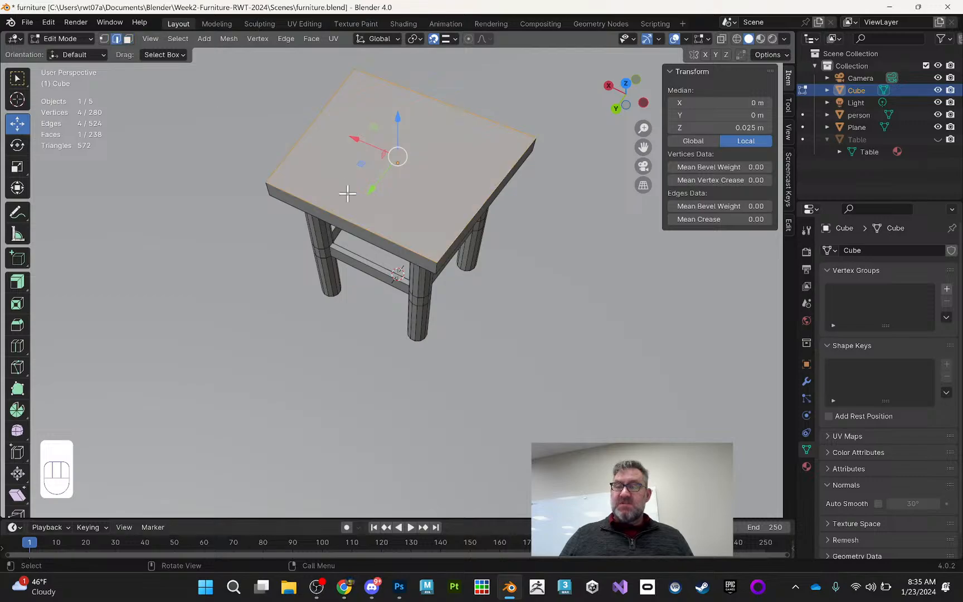
{"action": "left_click", "coordinate": [353, 222]}
{"action": "left_click", "coordinate": [502, 124], "text": "shift"}
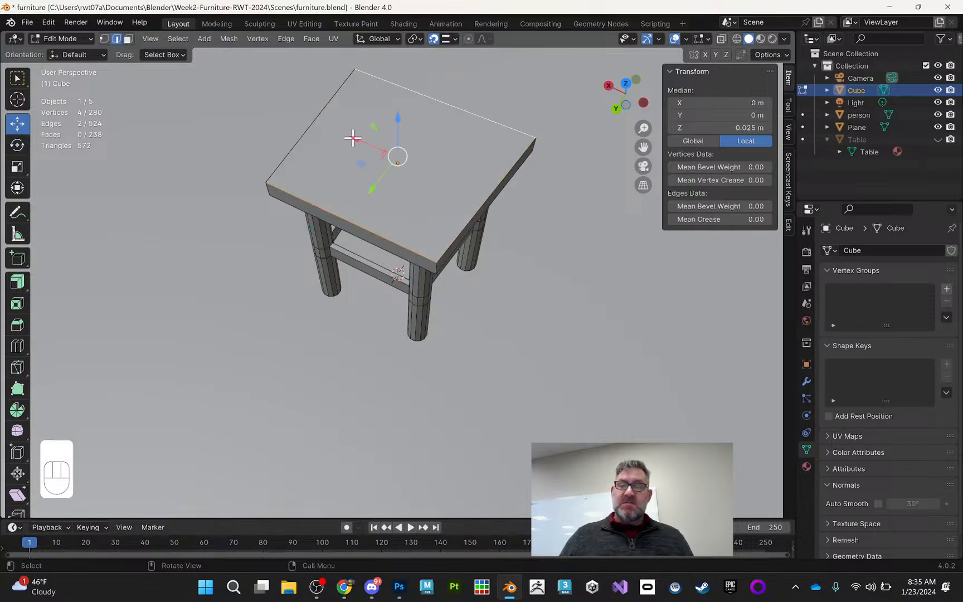
{"action": "left_click", "coordinate": [17, 78]}
{"action": "left_click", "coordinate": [286, 39]}
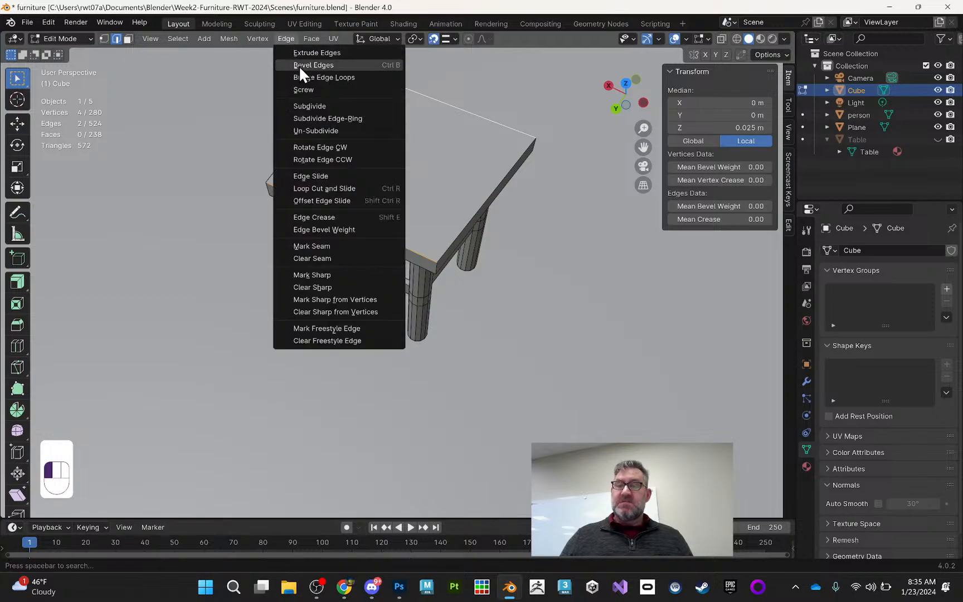
{"action": "left_click", "coordinate": [324, 105]}
{"action": "left_click", "coordinate": [200, 424]}
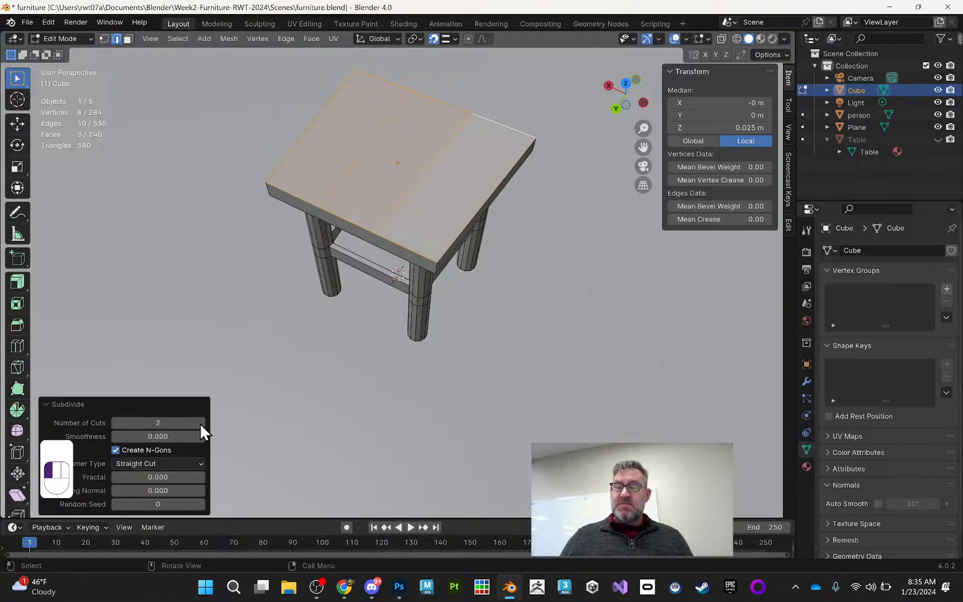
{"action": "left_click", "coordinate": [201, 423]}
{"action": "left_click", "coordinate": [201, 422]}
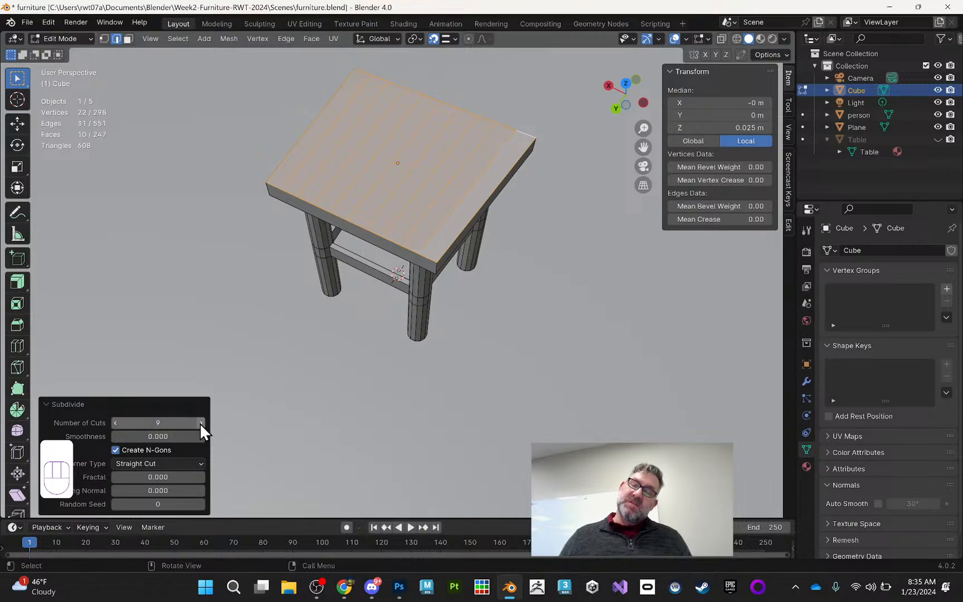
Step: Subdivide the full ring of parallel edges across the seat top with 7 cuts and switch to face selection
{"action": "middle_click_drag", "start_coordinate": [509, 202], "coordinate": [580, 219]}
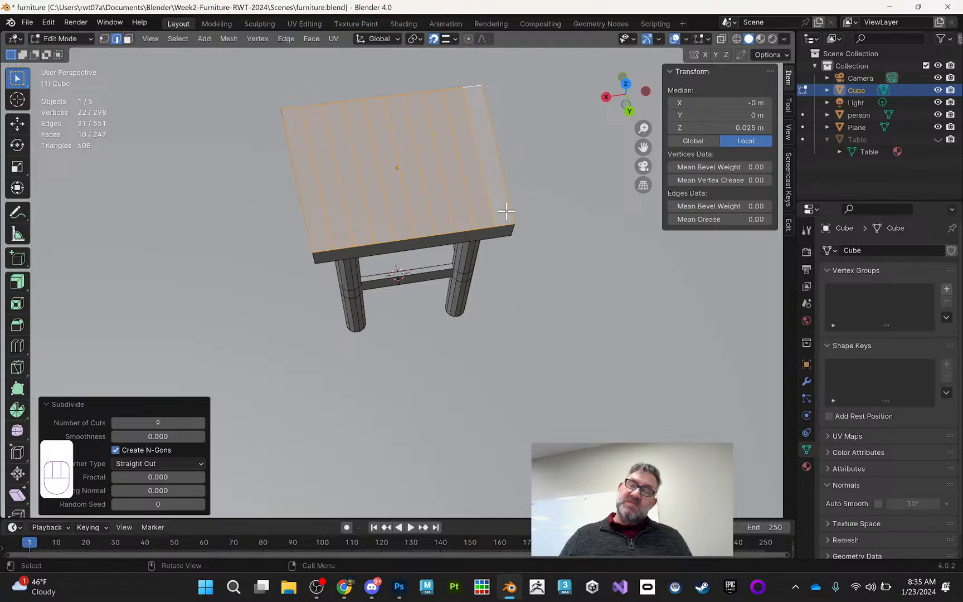
{"action": "left_click", "coordinate": [319, 151]}
{"action": "middle_click_drag", "start_coordinate": [318, 150], "coordinate": [451, 149]}
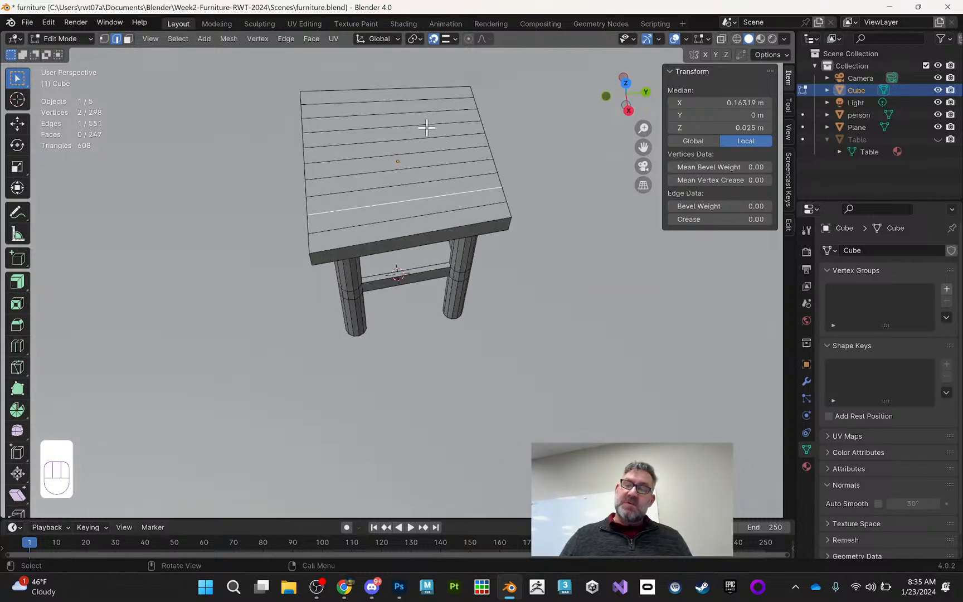
{"action": "left_click", "coordinate": [187, 38]}
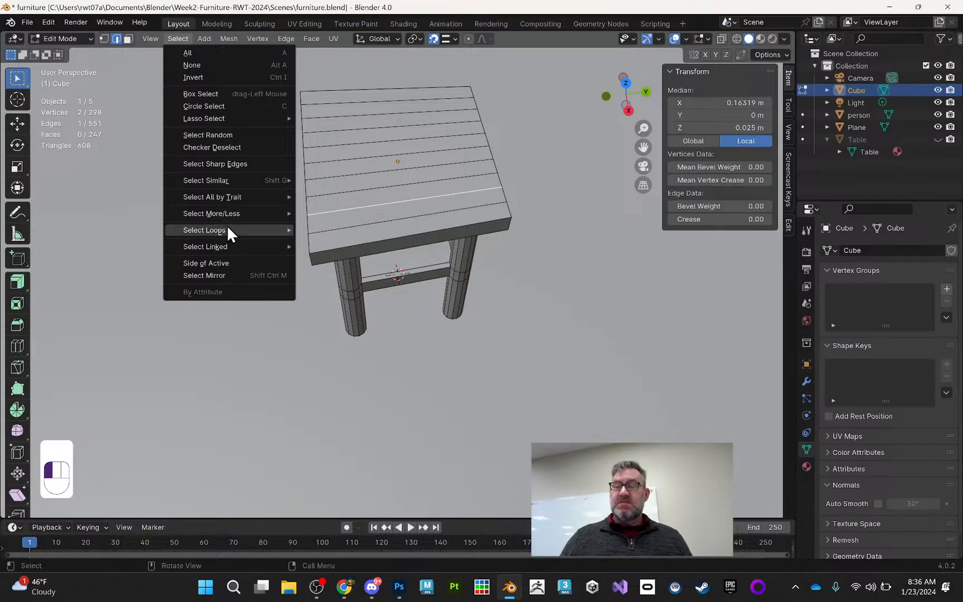
{"action": "mouse_move", "coordinate": [230, 229]}
{"action": "left_click", "coordinate": [328, 241]}
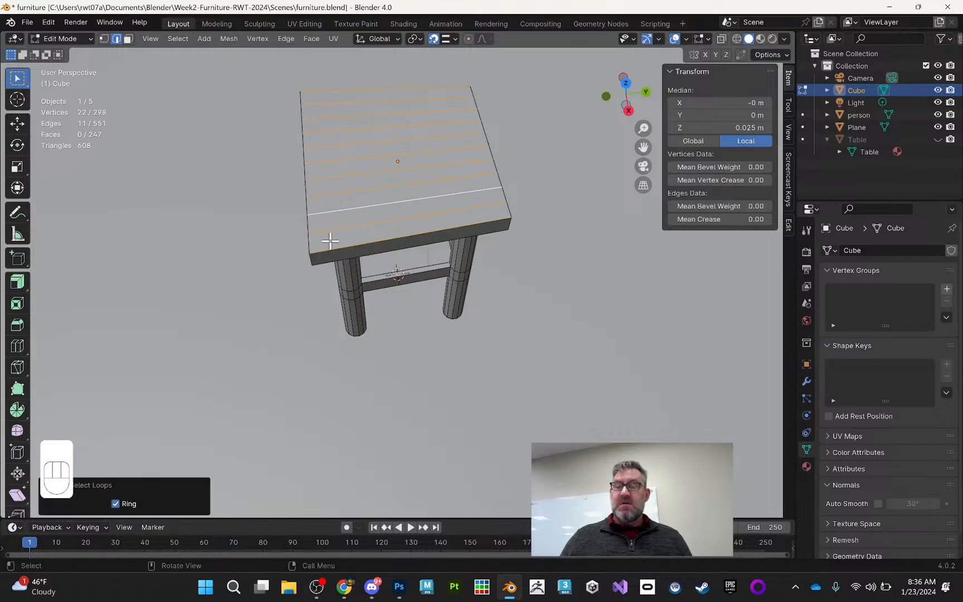
{"action": "middle_click_drag", "start_coordinate": [372, 198], "coordinate": [426, 165]}
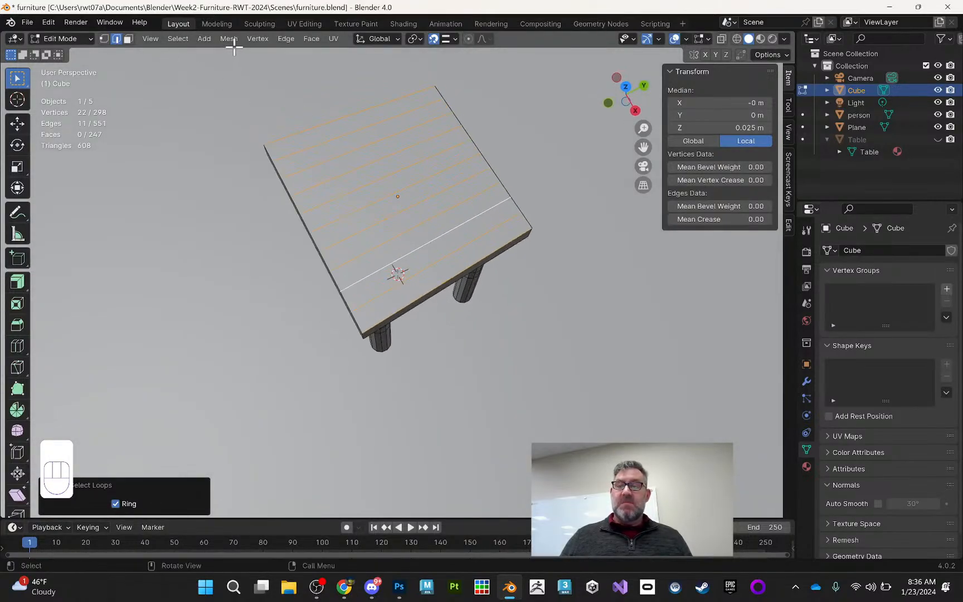
{"action": "left_click", "coordinate": [289, 37]}
{"action": "left_click", "coordinate": [346, 111]}
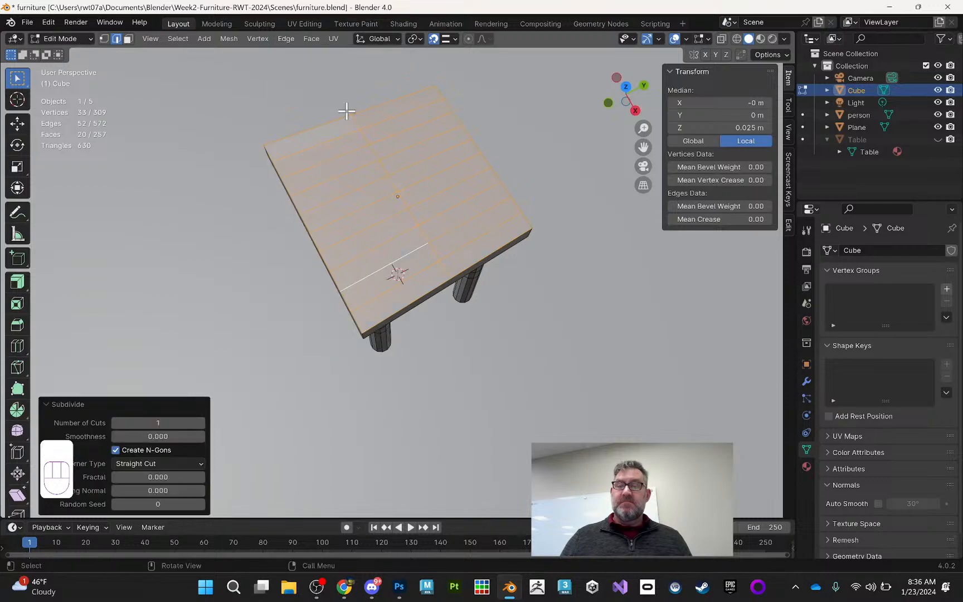
{"action": "left_click", "coordinate": [201, 423]}
{"action": "left_click", "coordinate": [201, 423]}
{"action": "left_click", "coordinate": [201, 423]}
{"action": "left_click", "coordinate": [201, 424]}
{"action": "left_click", "coordinate": [201, 424]}
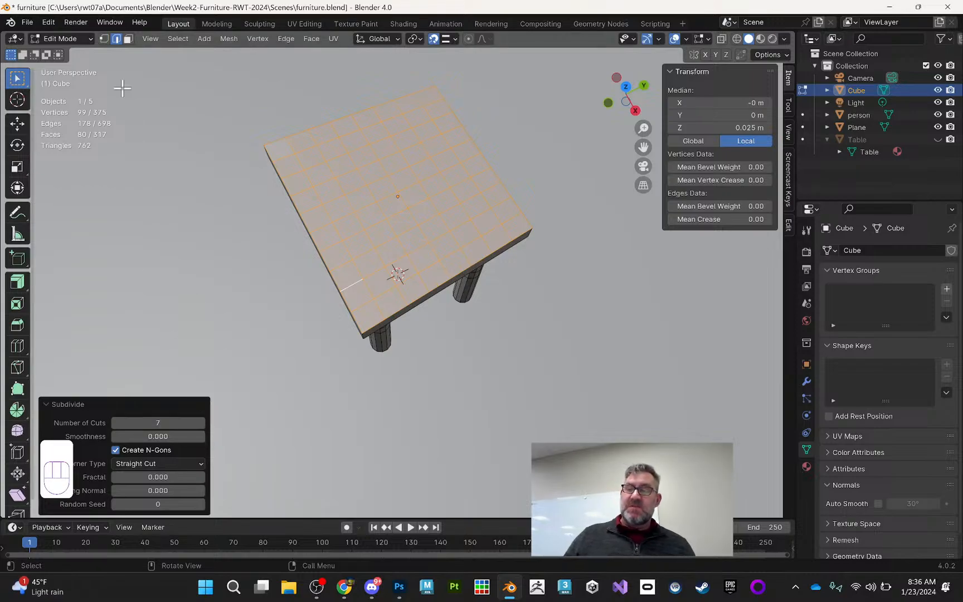
{"action": "left_click", "coordinate": [480, 216]}
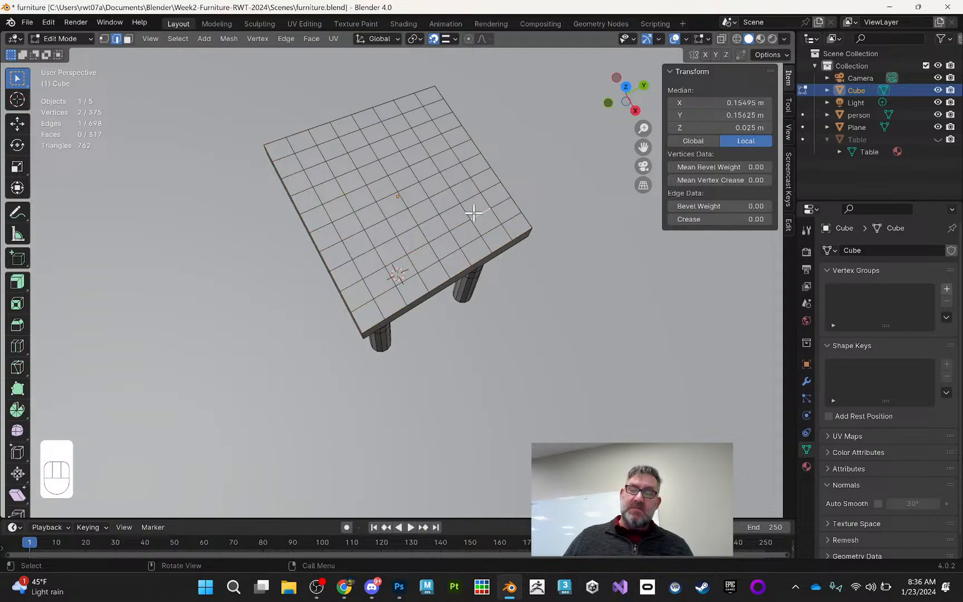
{"action": "left_click", "coordinate": [128, 37]}
{"action": "left_click", "coordinate": [421, 113]}
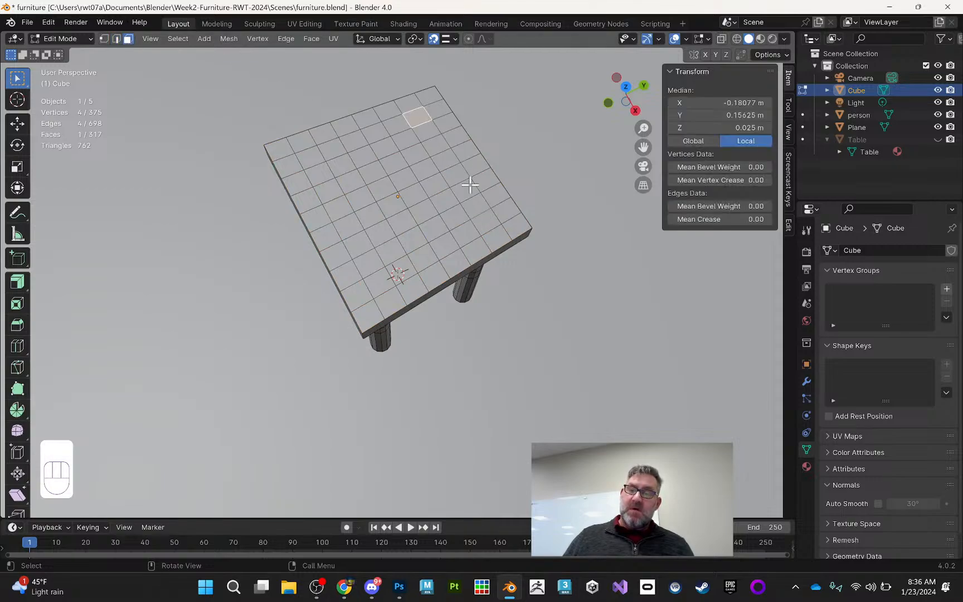
{"action": "left_click", "coordinate": [486, 217], "text": "shift"}
{"action": "middle_click_drag", "start_coordinate": [488, 207], "coordinate": [501, 177]}
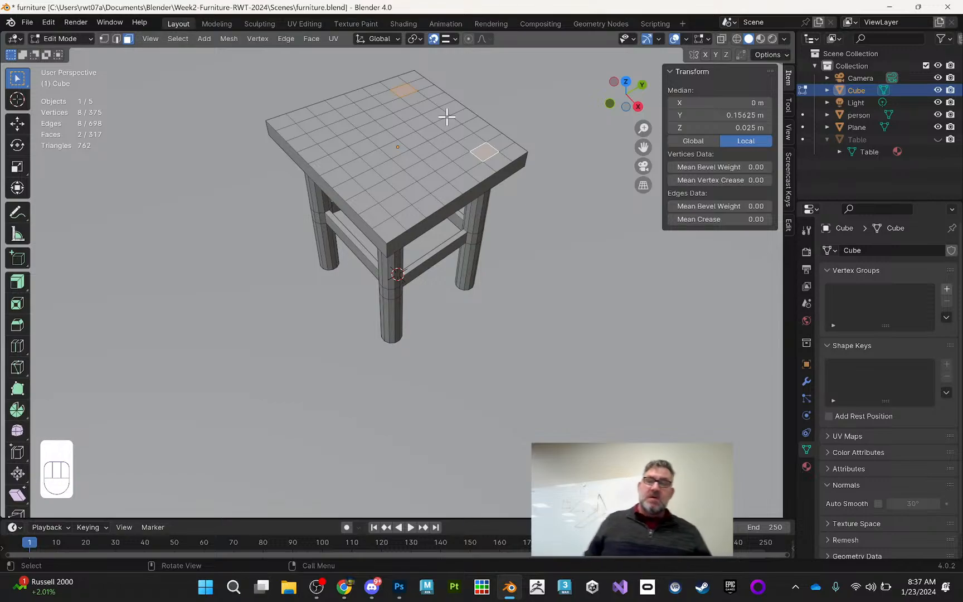
{"action": "middle_click_drag", "start_coordinate": [390, 135], "coordinate": [308, 90]}
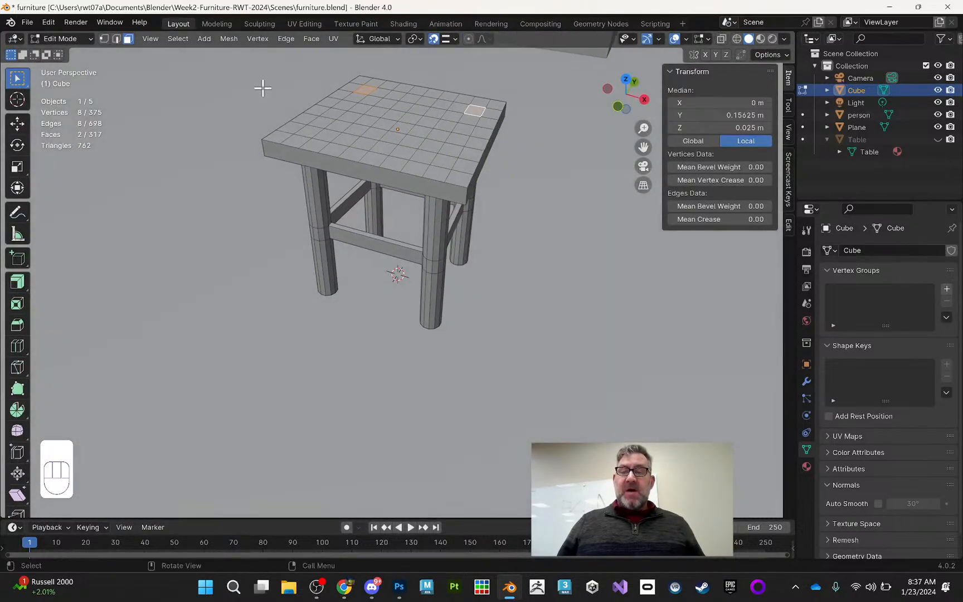
{"action": "middle_click_drag", "start_coordinate": [436, 121], "coordinate": [347, 120]}
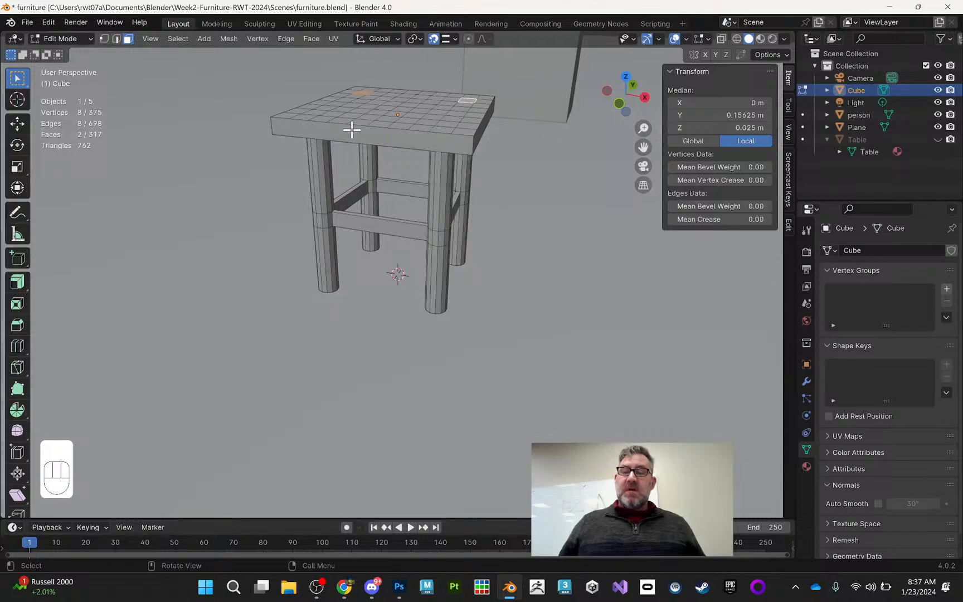
{"action": "middle_click_drag", "start_coordinate": [328, 136], "coordinate": [305, 124]}
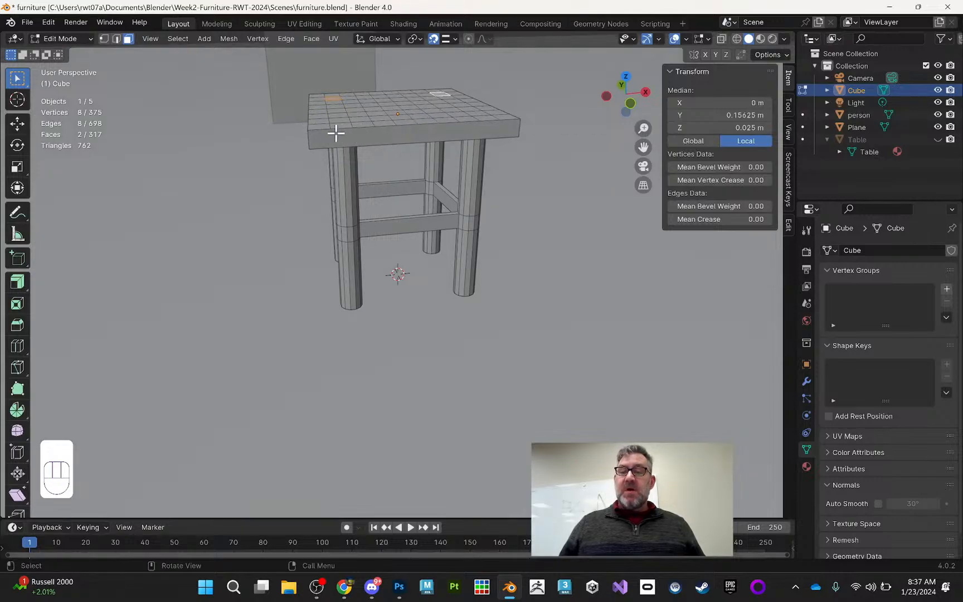
{"action": "left_click", "coordinate": [432, 134]}
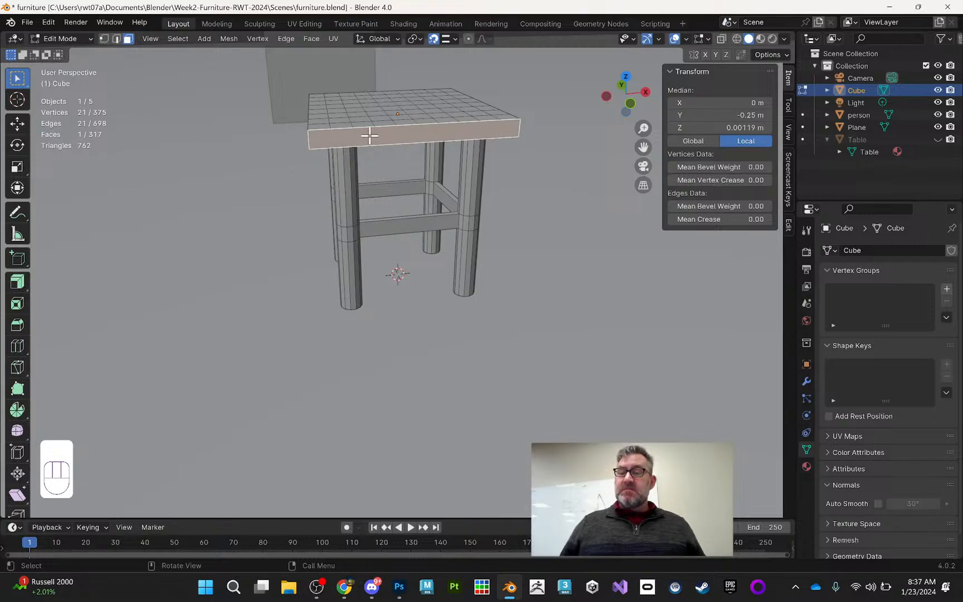
Step: Extrude the second-row, second-column faces near both positive-Y seat corners about 0.274 m upward, and move their ends about 0.061 m along positive Y
{"action": "middle_click_drag", "start_coordinate": [577, 140], "coordinate": [344, 217]}
{"action": "left_click", "coordinate": [378, 258]}
{"action": "left_click", "coordinate": [496, 195], "text": "shift"}
{"action": "mouse_move", "coordinate": [496, 195]}
{"action": "middle_mouse_down"}
{"action": "mouse_move", "coordinate": [594, 170]}
{"action": "mouse_move", "coordinate": [583, 155]}
{"action": "mouse_move", "coordinate": [523, 157]}
{"action": "mouse_move", "coordinate": [508, 196]}
{"action": "middle_mouse_up"}
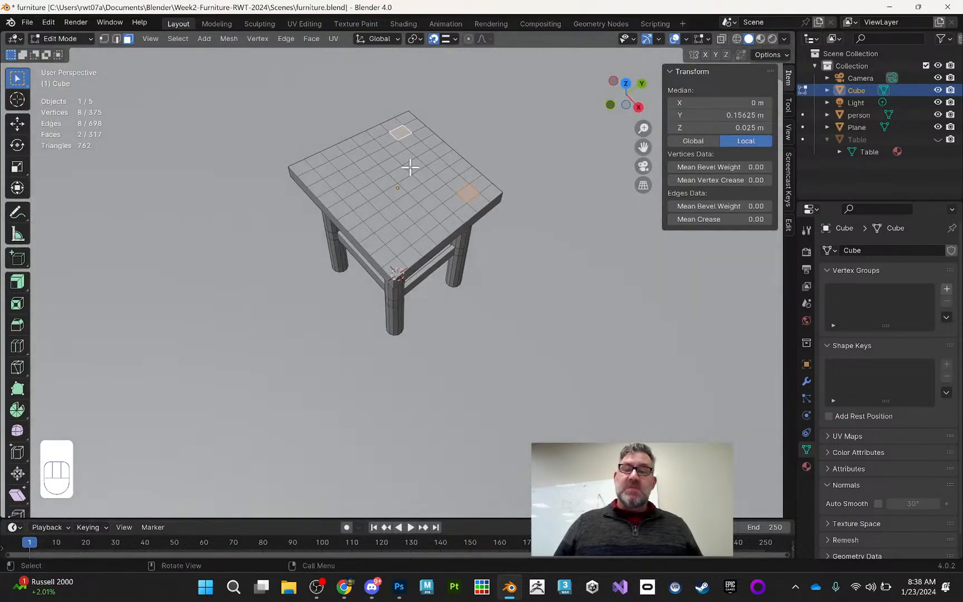
{"action": "left_click", "coordinate": [20, 286]}
{"action": "left_click_drag", "start_coordinate": [437, 112], "coordinate": [439, 66]}
{"action": "middle_click_drag", "start_coordinate": [495, 129], "coordinate": [429, 95]}
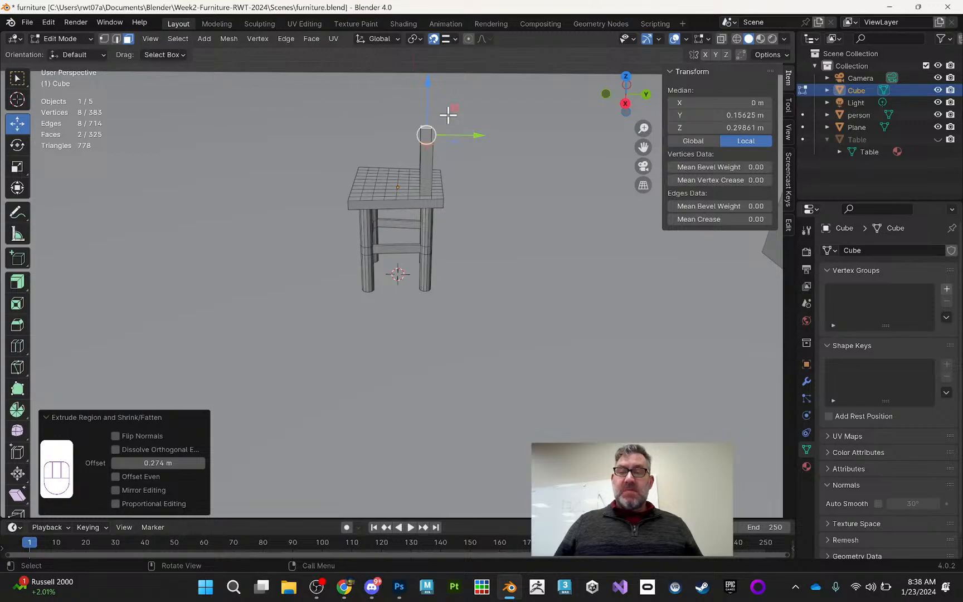
{"action": "left_click_drag", "start_coordinate": [473, 141], "coordinate": [493, 137]}
{"action": "mouse_move", "coordinate": [501, 142]}
{"action": "middle_mouse_down"}
{"action": "mouse_move", "coordinate": [559, 146]}
{"action": "mouse_move", "coordinate": [518, 148]}
{"action": "middle_mouse_up"}
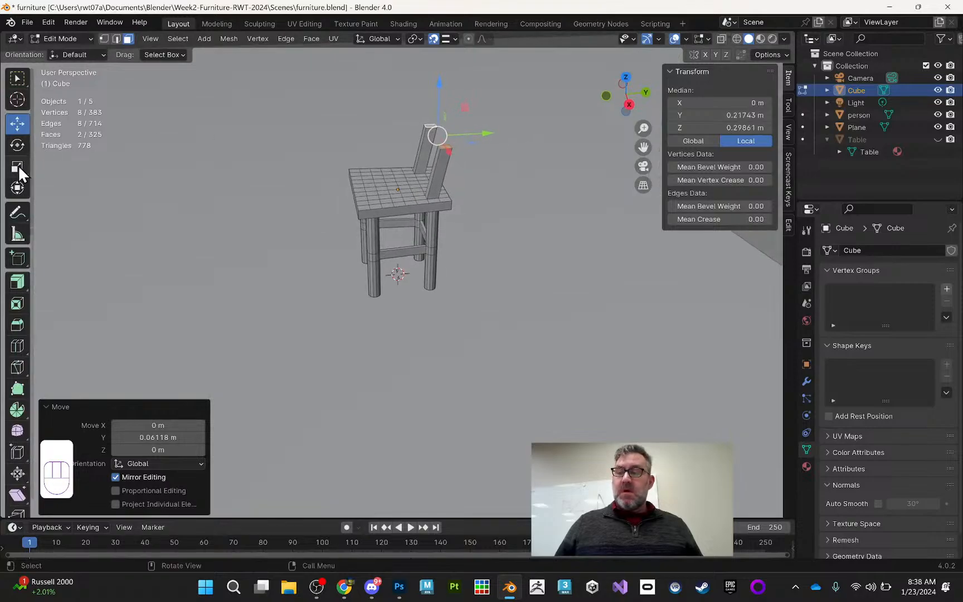
Step: Extrude both backrest posts upward again and adjust their top faces to a local Z of about 0.427 m
{"action": "key", "text": "e"}
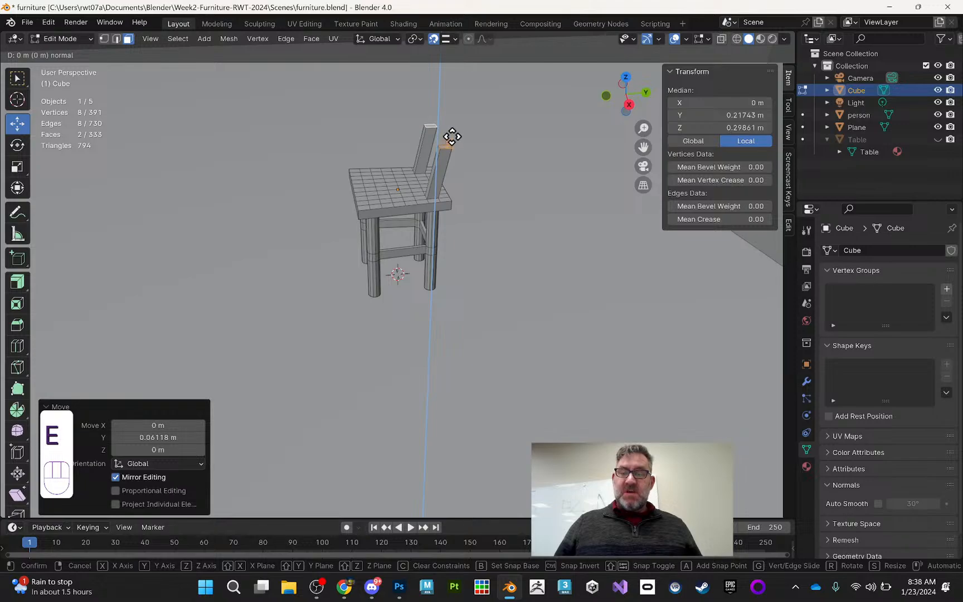
{"action": "left_click", "coordinate": [452, 136]}
{"action": "mouse_move", "coordinate": [518, 129]}
{"action": "middle_mouse_down"}
{"action": "mouse_move", "coordinate": [514, 137]}
{"action": "mouse_move", "coordinate": [503, 98]}
{"action": "mouse_move", "coordinate": [510, 113]}
{"action": "middle_mouse_up"}
{"action": "left_click_drag", "start_coordinate": [424, 79], "coordinate": [426, 109]}
{"action": "middle_click_drag", "start_coordinate": [451, 122], "coordinate": [475, 145]}
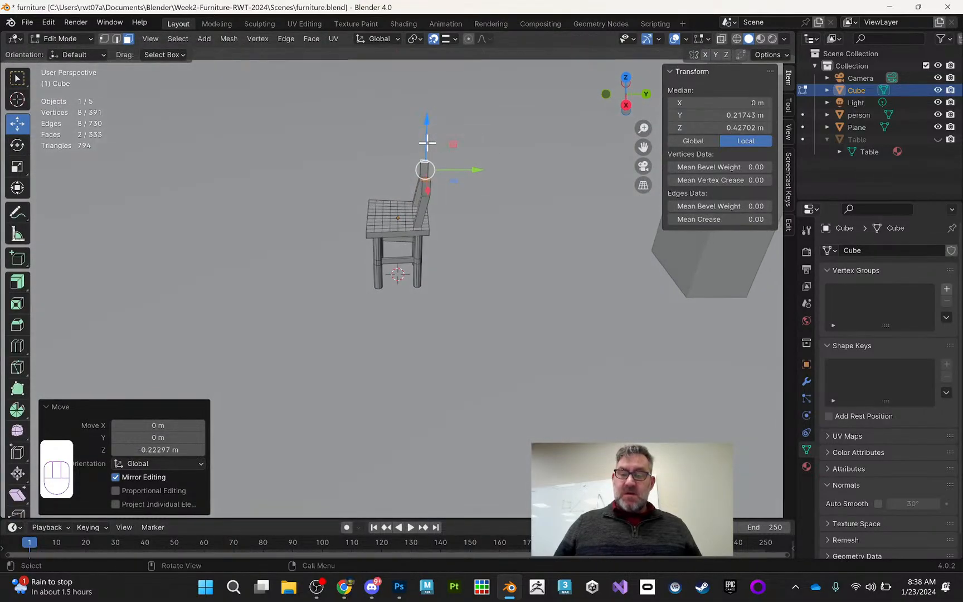
Step: Extrude a third segment about 0.177 m upward from both backrest posts
{"action": "key", "text": "e"}
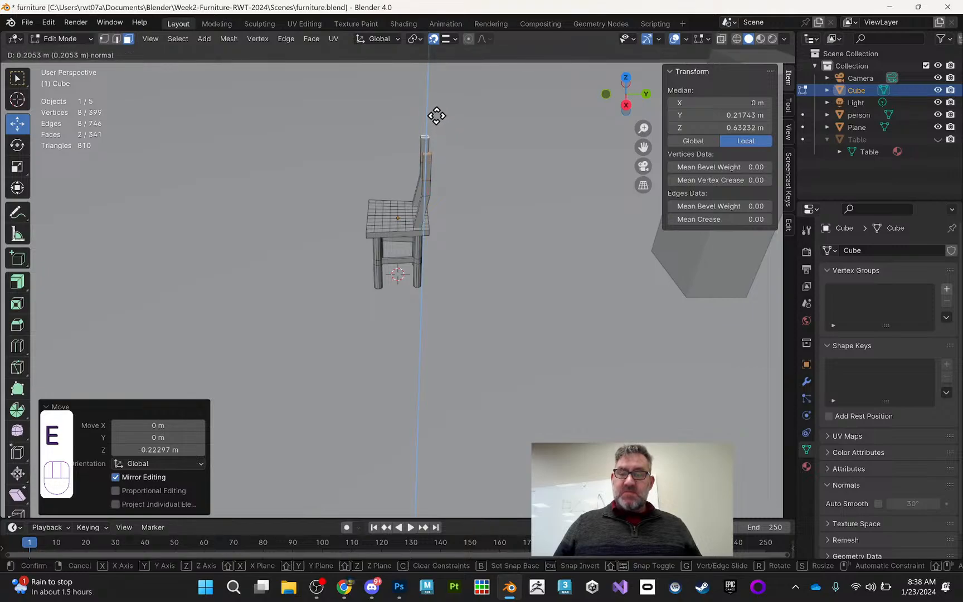
{"action": "left_click", "coordinate": [437, 119]}
{"action": "middle_click_drag", "start_coordinate": [436, 119], "coordinate": [505, 108]}
{"action": "key", "text": "e"}
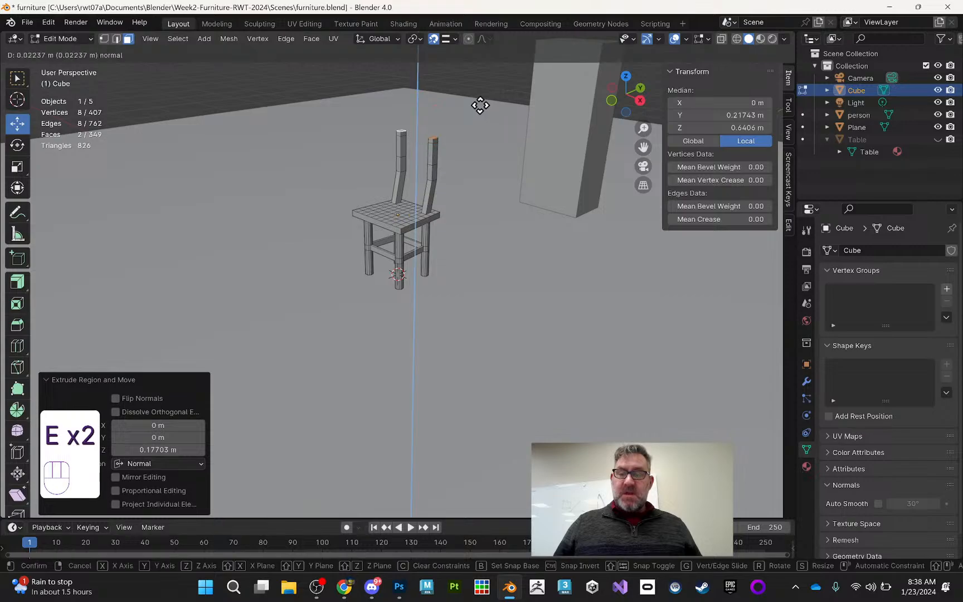
{"action": "left_click", "coordinate": [427, 94]}
{"action": "key", "text": "ctrl+z"}
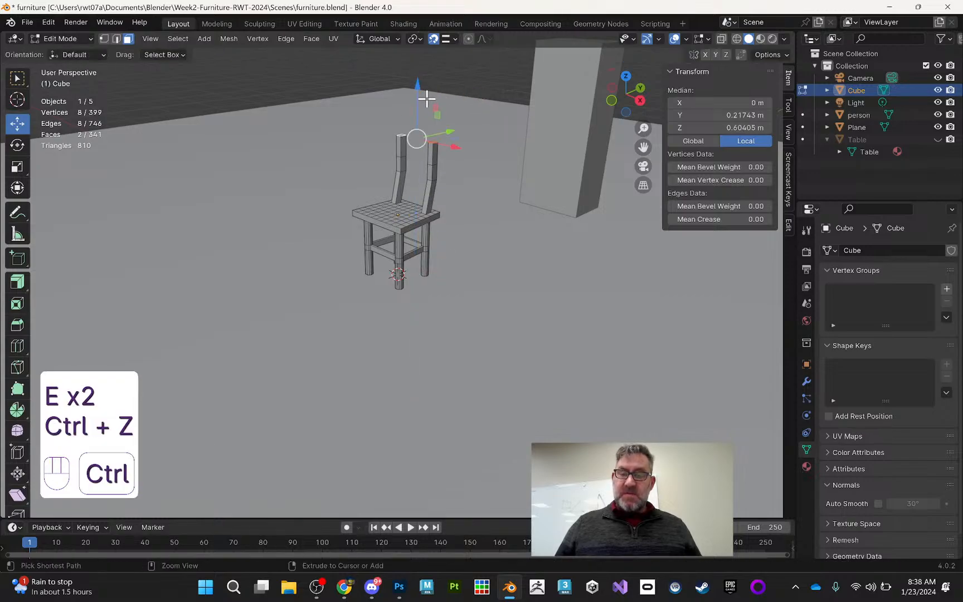
Step: Lower the post tops about 0.012 m and, with snapping off, extrude a fourth segment about 0.126 m upward
{"action": "left_click_drag", "start_coordinate": [417, 85], "coordinate": [410, 84]}
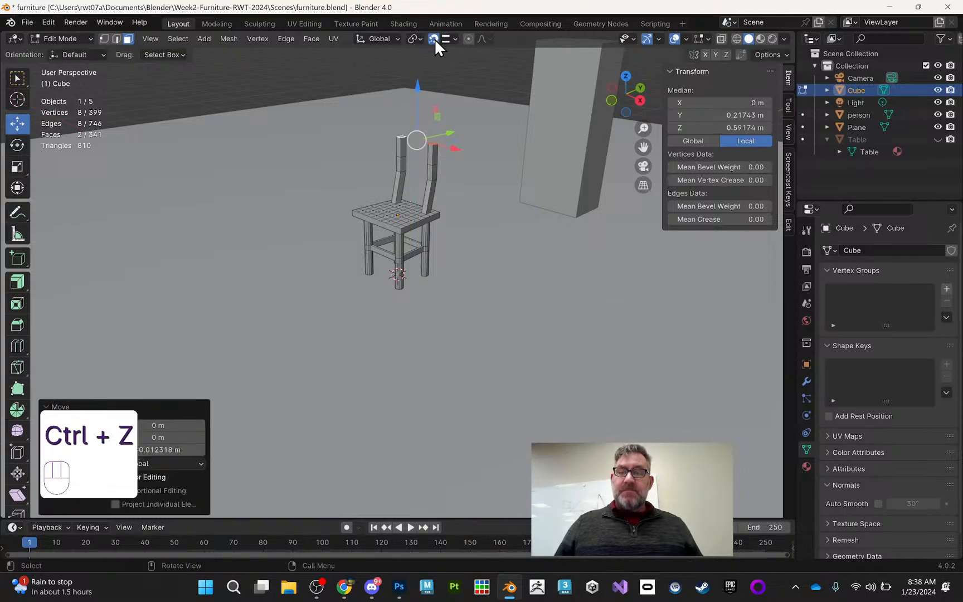
{"action": "key", "text": "KP_Decimal"}
{"action": "middle_click_drag", "start_coordinate": [443, 97], "coordinate": [486, 182]}
{"action": "key", "text": "e"}
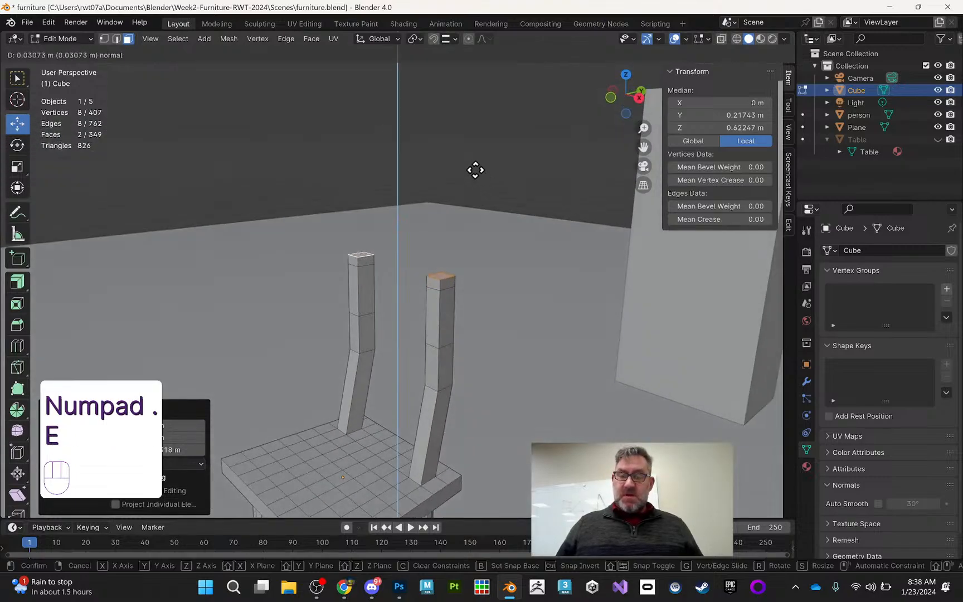
{"action": "left_click", "coordinate": [473, 170]}
Step: Inset the two facing inner faces of the posts' second segments above the seat by about 0.0114 m
{"action": "middle_click_drag", "start_coordinate": [474, 172], "coordinate": [549, 263]}
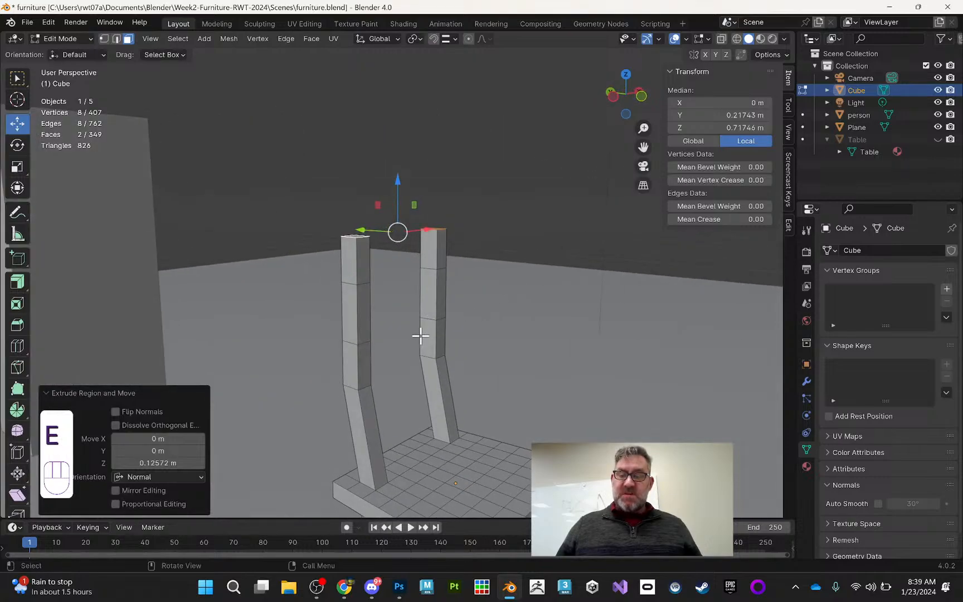
{"action": "middle_click_drag", "start_coordinate": [423, 291], "coordinate": [413, 296]}
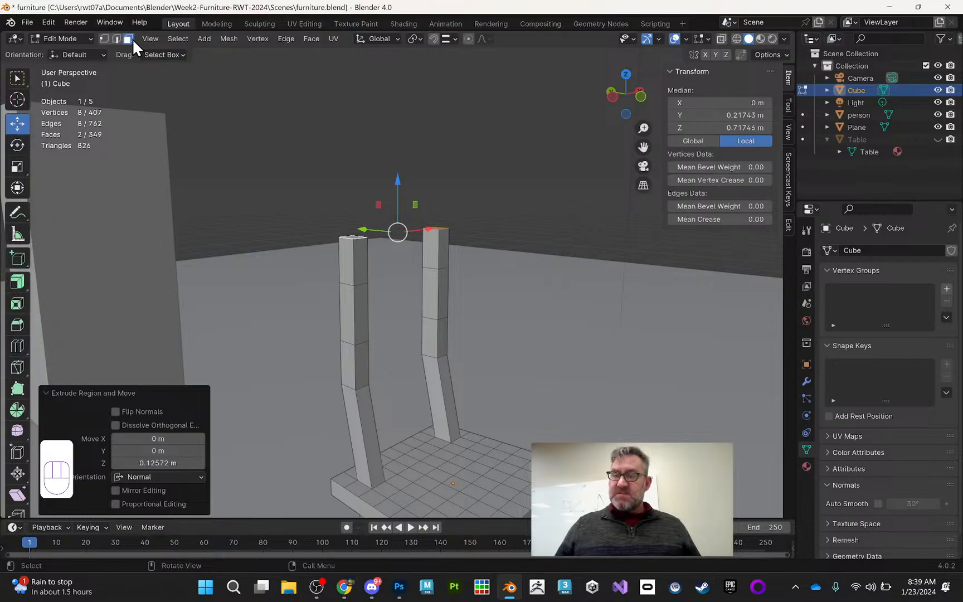
{"action": "left_click", "coordinate": [432, 336]}
{"action": "middle_click_drag", "start_coordinate": [522, 301], "coordinate": [509, 323]}
{"action": "left_click", "coordinate": [360, 342], "text": "shift"}
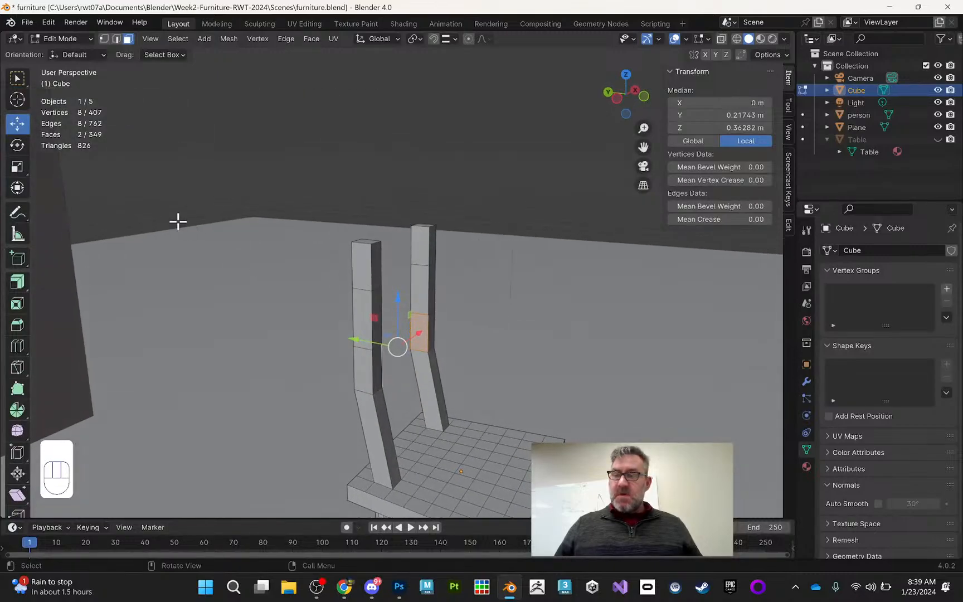
{"action": "left_click", "coordinate": [18, 305]}
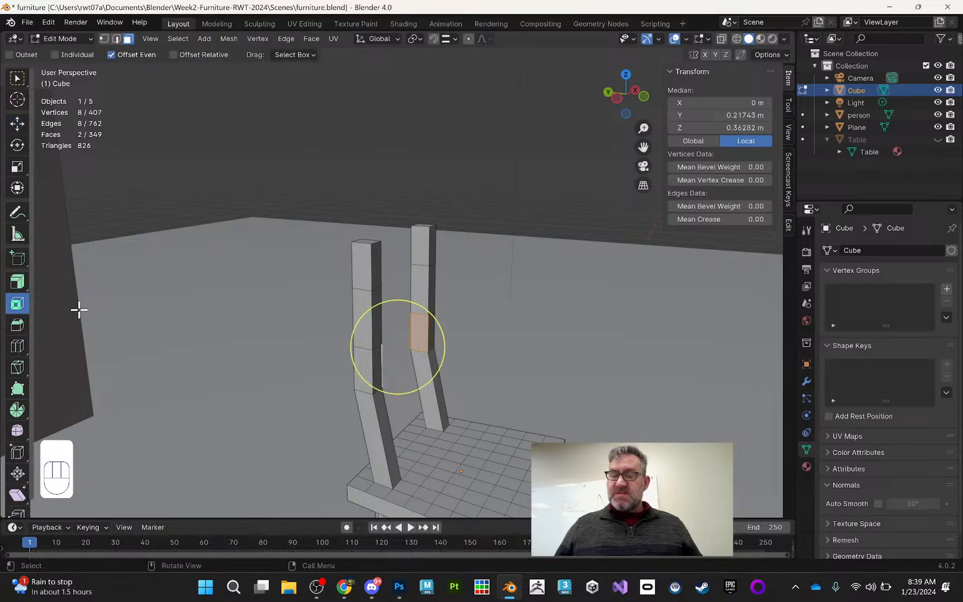
{"action": "left_click_drag", "start_coordinate": [402, 321], "coordinate": [399, 324]}
Step: Bridge the two inset faces to form a crossbar between the backrest posts
{"action": "left_click", "coordinate": [289, 38]}
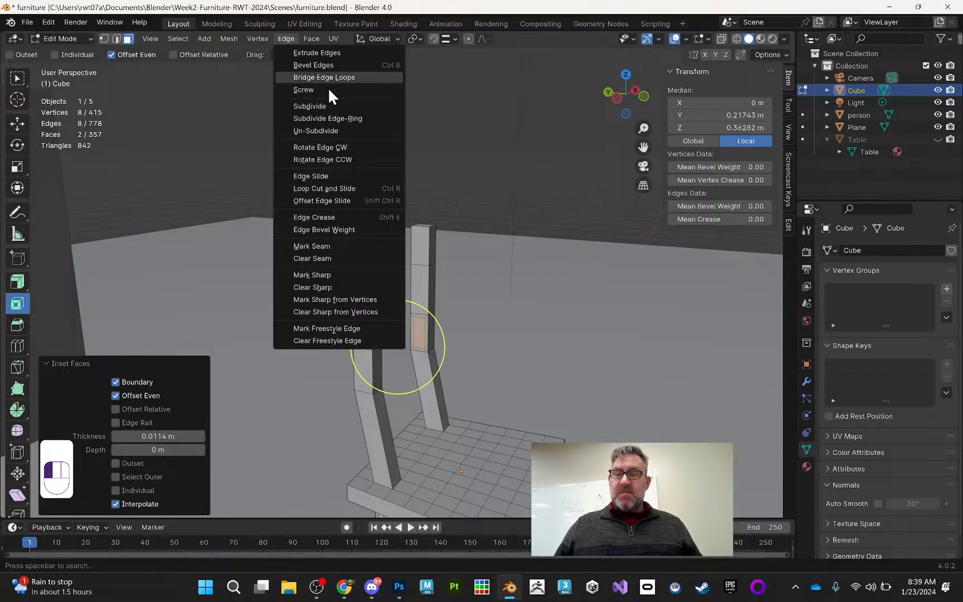
{"action": "left_click", "coordinate": [329, 82]}
{"action": "middle_click_drag", "start_coordinate": [512, 168], "coordinate": [456, 187]}
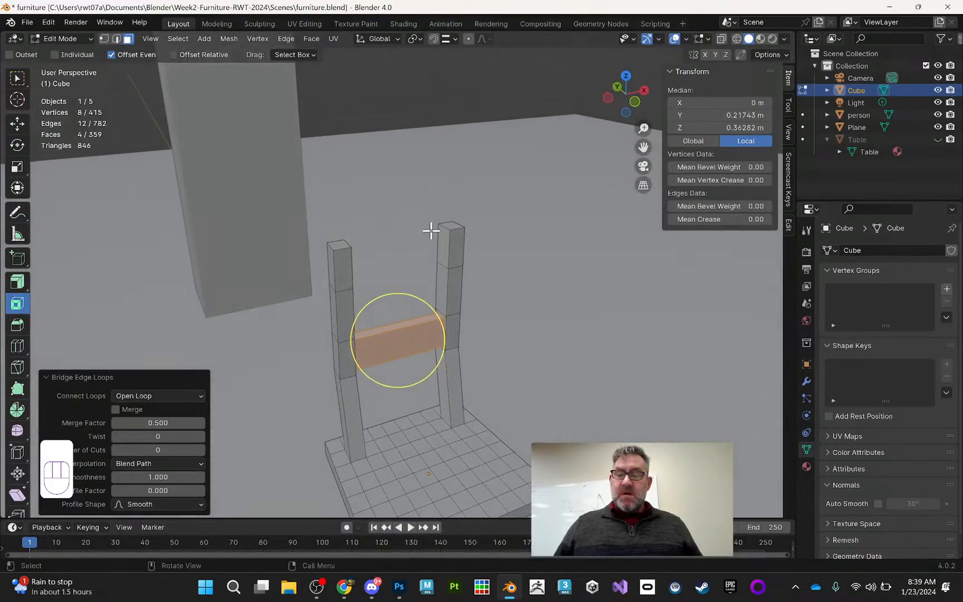
Step: Grow the selection from both backrest posts' top faces to their uppermost segments, and scale these apart along X by about 1.08
{"action": "left_click", "coordinate": [452, 225]}
{"action": "left_click", "coordinate": [339, 245], "text": "shift"}
{"action": "mouse_move", "coordinate": [480, 173]}
{"action": "middle_mouse_down"}
{"action": "mouse_move", "coordinate": [435, 142]}
{"action": "mouse_move", "coordinate": [419, 155]}
{"action": "mouse_move", "coordinate": [484, 169]}
{"action": "middle_mouse_up"}
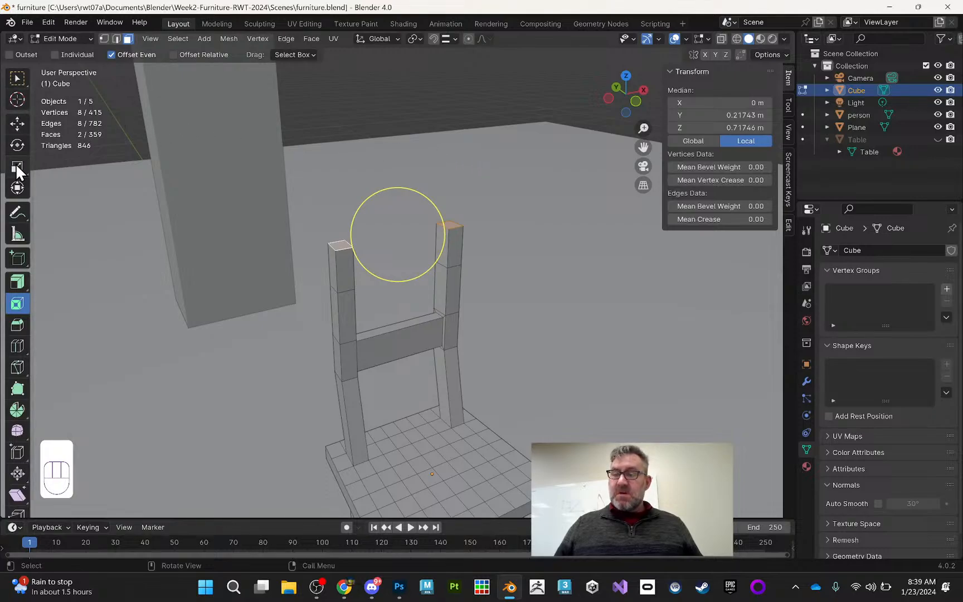
{"action": "left_click", "coordinate": [17, 78]}
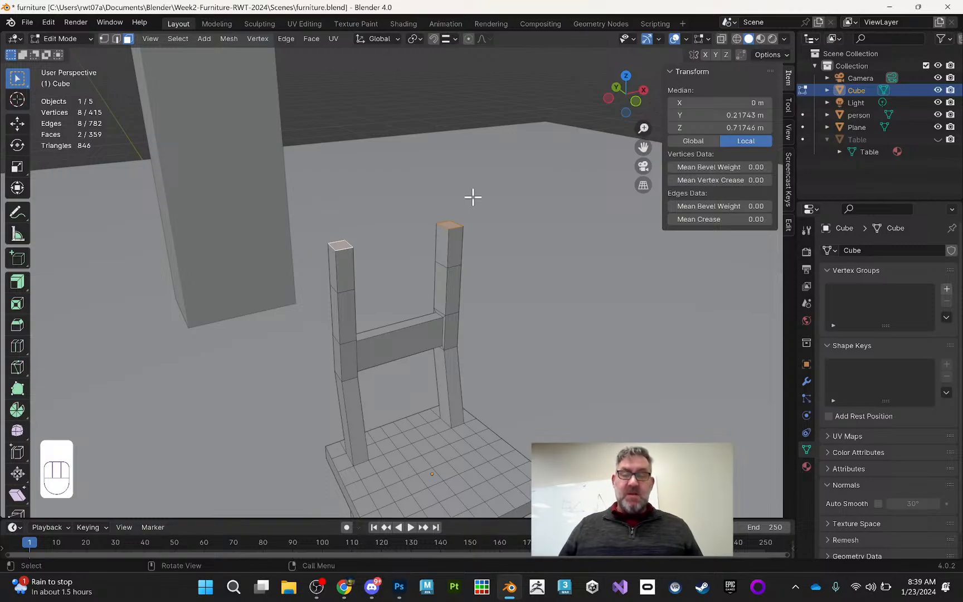
{"action": "key", "text": "ctrl+KP_Add"}
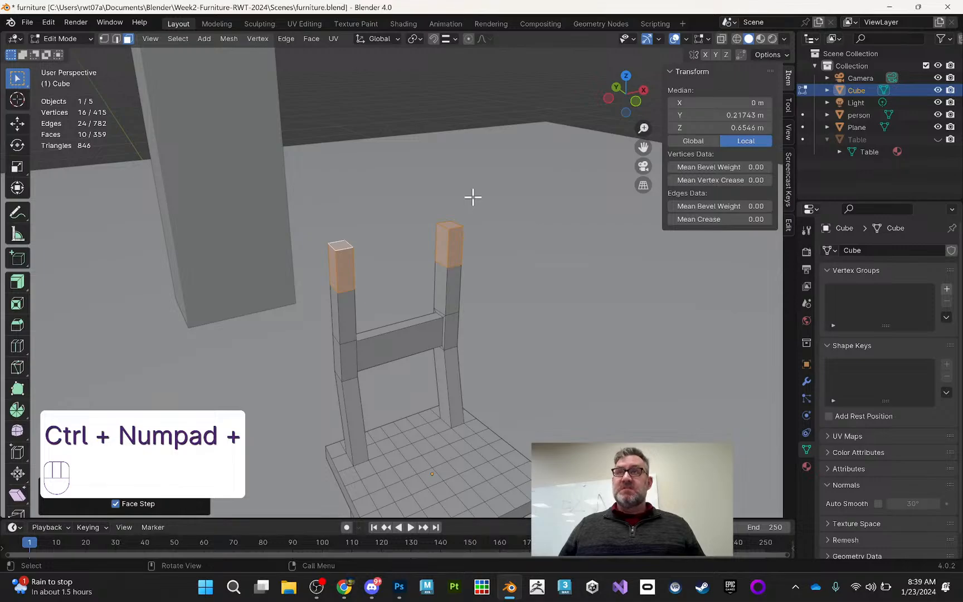
{"action": "key", "text": "ctrl+KP_Add"}
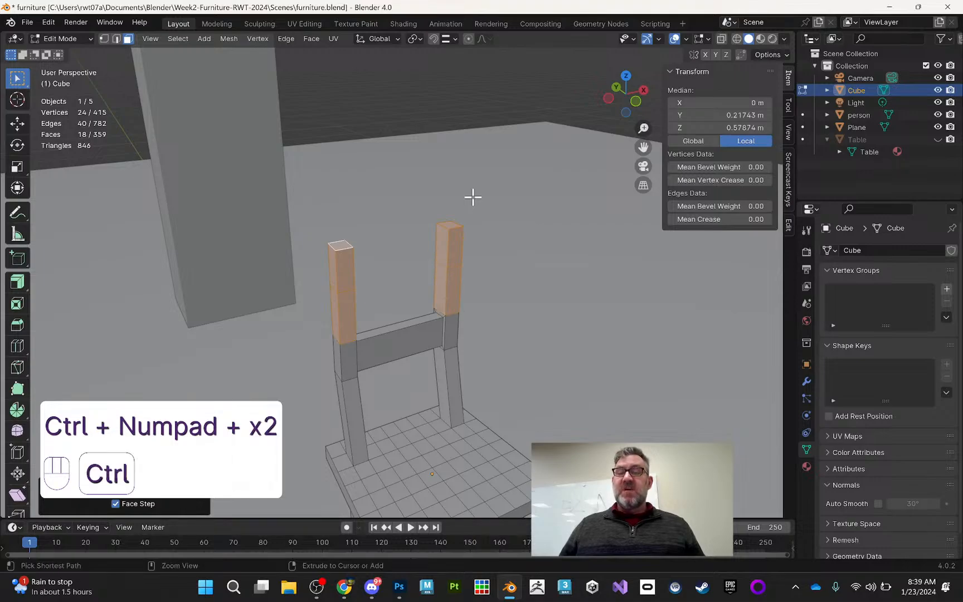
{"action": "key", "text": "ctrl+KP_Subtract"}
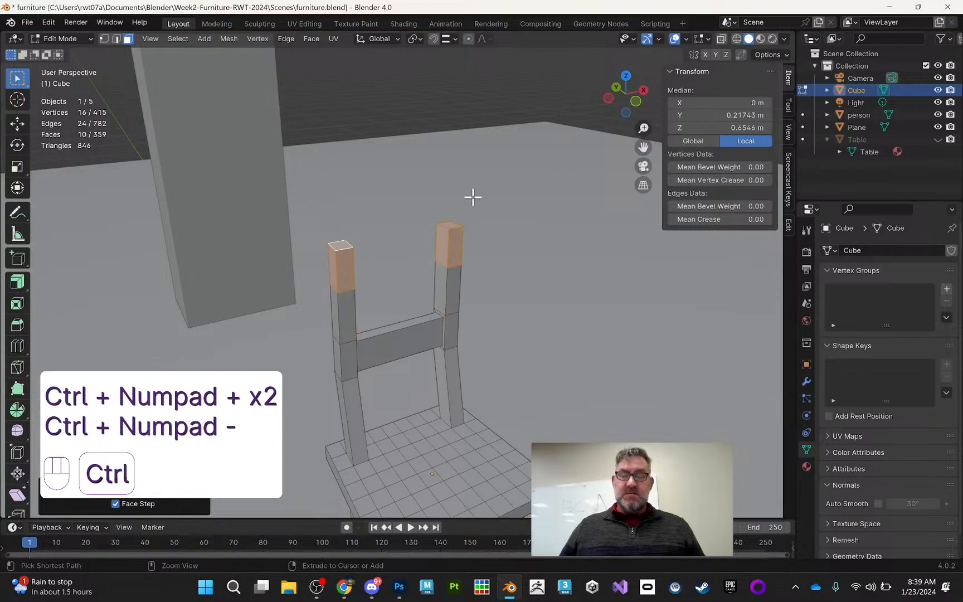
{"action": "key", "text": "ctrl+KP_Subtract"}
{"action": "key", "text": "ctrl+KP_Add"}
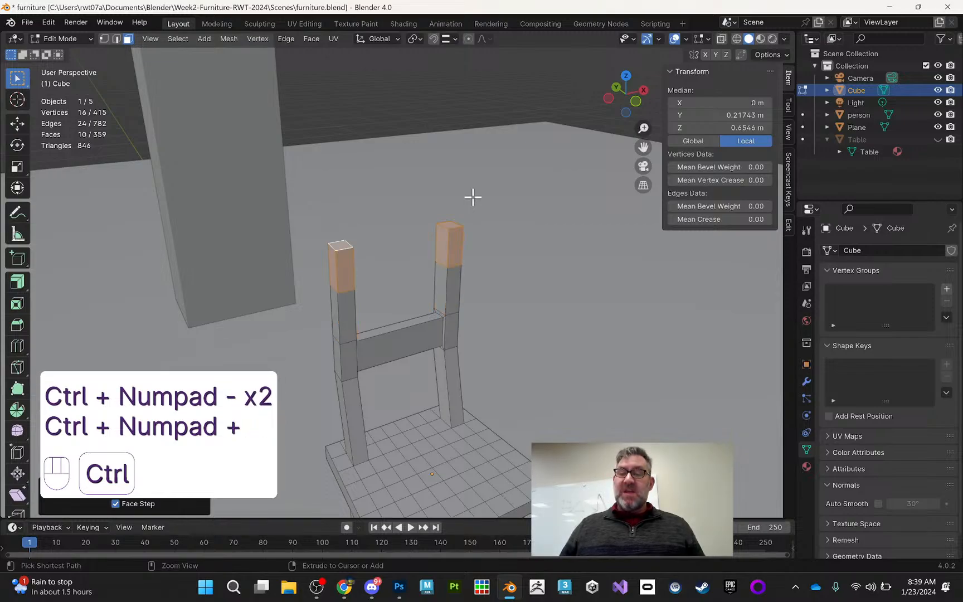
{"action": "key", "text": "ctrl+KP_Add"}
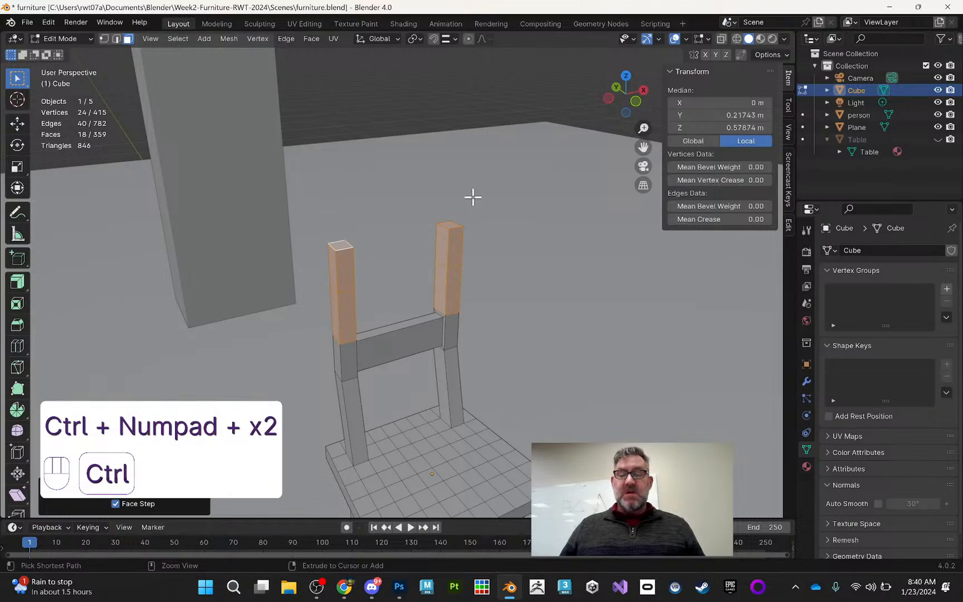
{"action": "key", "text": "ctrl+KP_Subtract"}
{"action": "middle_click_drag", "start_coordinate": [494, 193], "coordinate": [475, 193]}
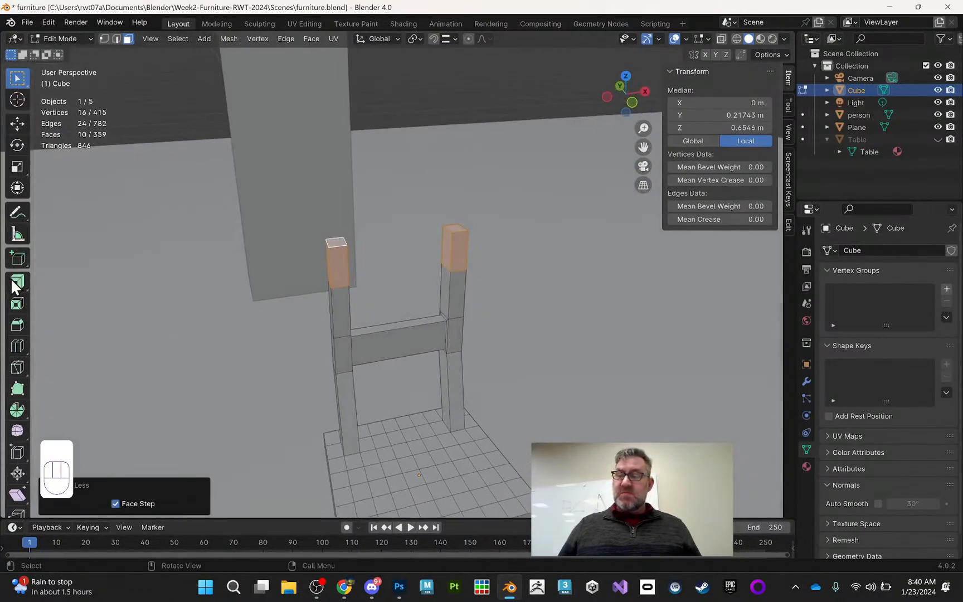
{"action": "left_click", "coordinate": [18, 167]}
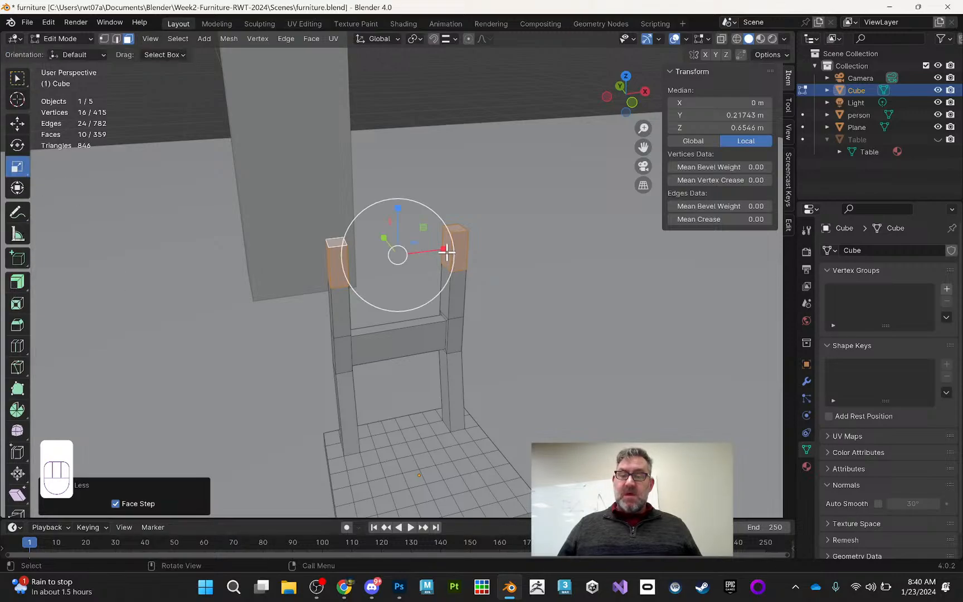
{"action": "left_click_drag", "start_coordinate": [445, 249], "coordinate": [450, 249]}
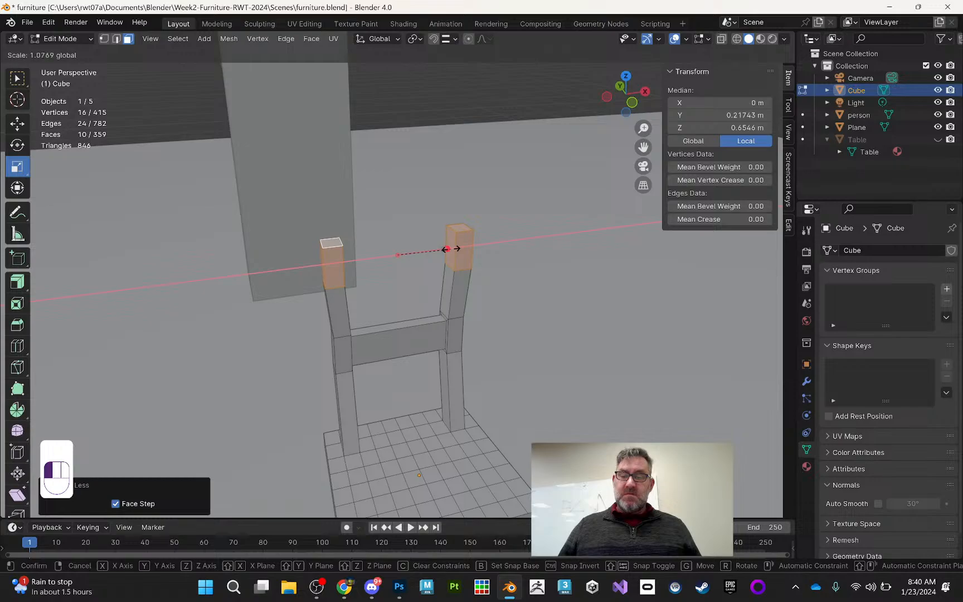
{"action": "left_click_drag", "start_coordinate": [447, 249], "coordinate": [446, 249]}
Step: Select only the top faces of both backrest posts and scale them apart along X by about 1.143
{"action": "left_click", "coordinate": [328, 242]}
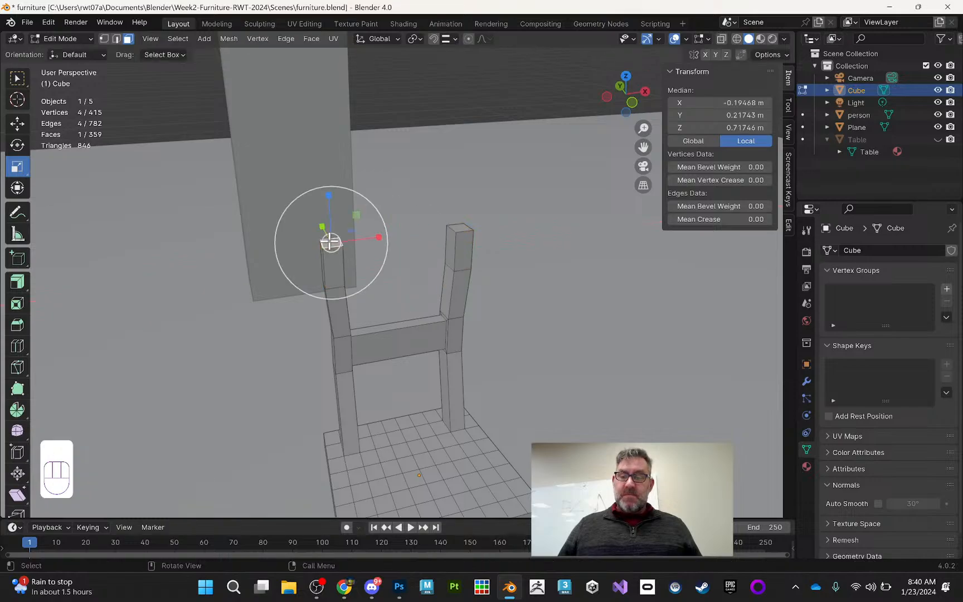
{"action": "left_click", "coordinate": [457, 228], "text": "ctrl"}
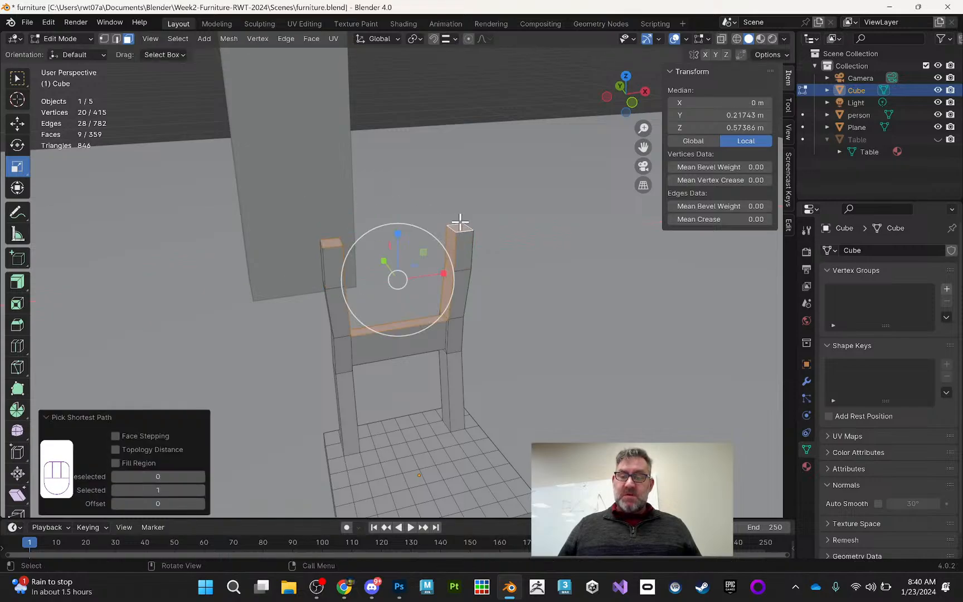
{"action": "left_click", "coordinate": [335, 241]}
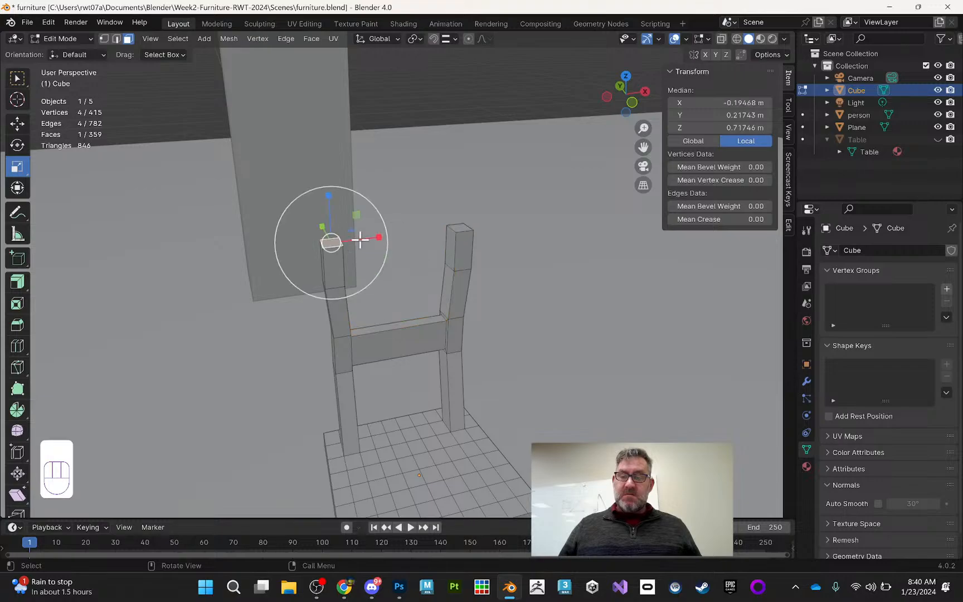
{"action": "left_click", "coordinate": [461, 228], "text": "shift"}
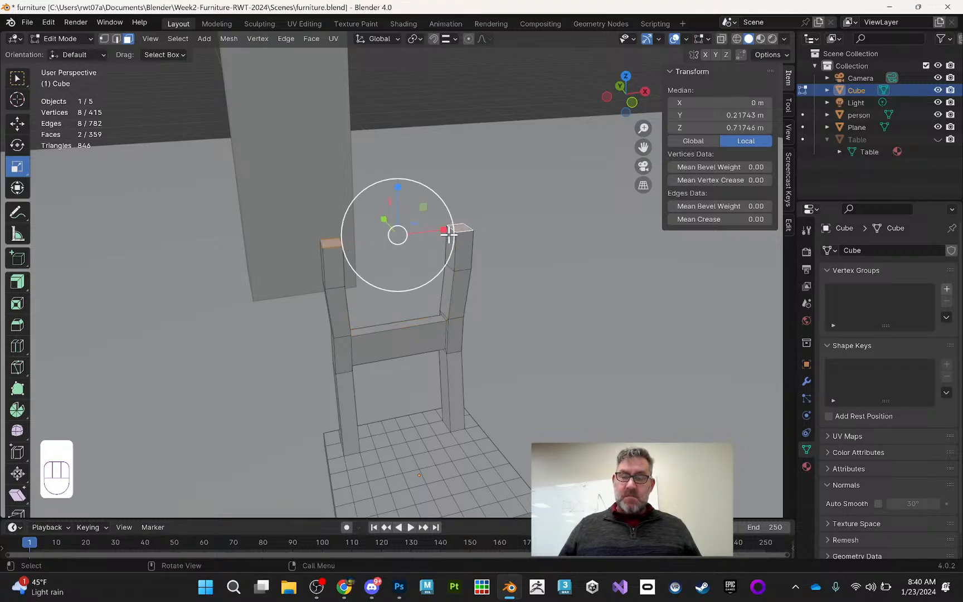
{"action": "left_click_drag", "start_coordinate": [444, 229], "coordinate": [444, 230]}
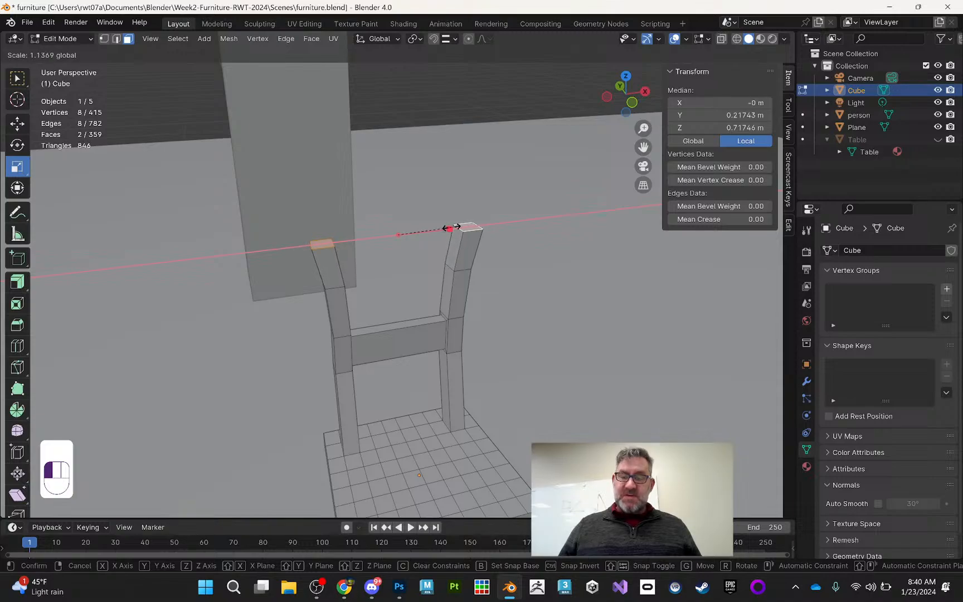
{"action": "left_click_drag", "start_coordinate": [451, 228], "coordinate": [451, 228]}
Step: Select the inward-facing face of the uppermost segment on the negative-X backrest post
{"action": "middle_click_drag", "start_coordinate": [452, 229], "coordinate": [423, 223]}
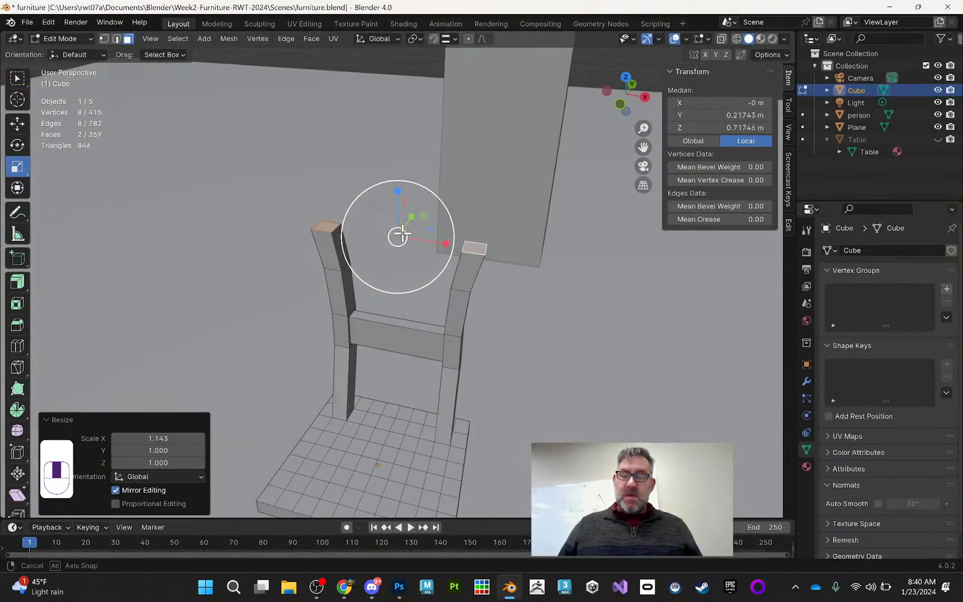
{"action": "left_click", "coordinate": [328, 229]}
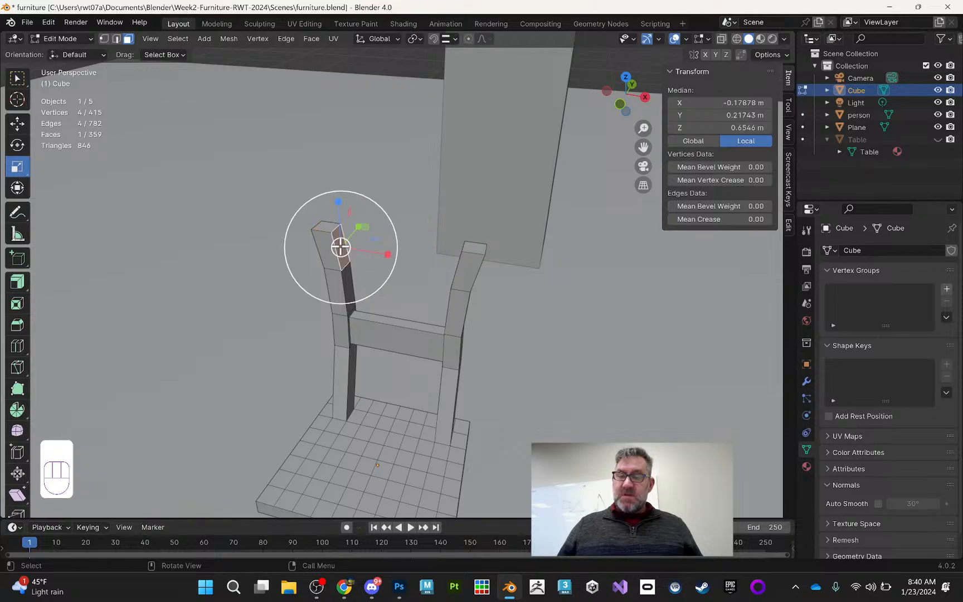
{"action": "middle_click_drag", "start_coordinate": [402, 241], "coordinate": [466, 237]}
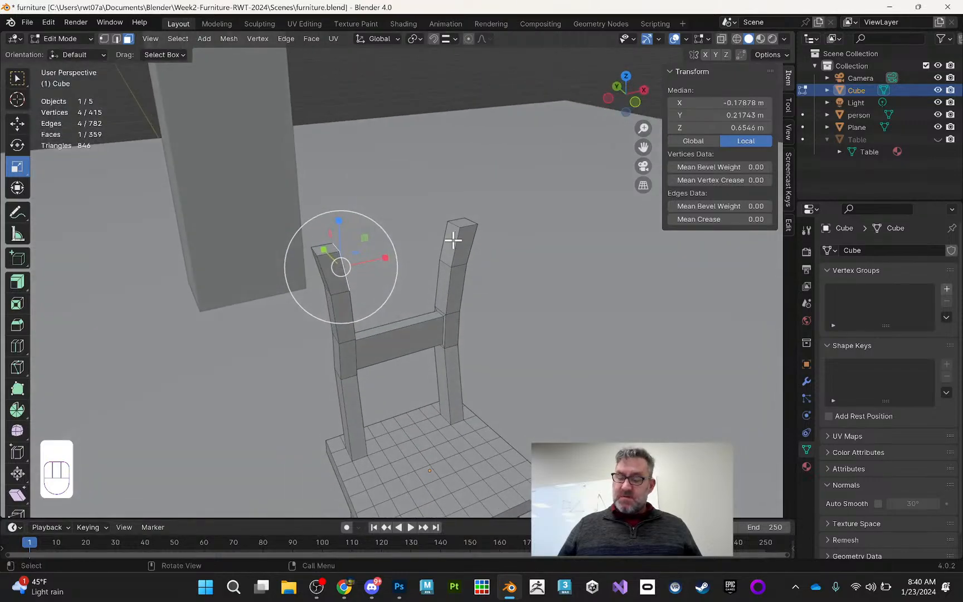
Step: Inset the inner and outer side faces on the top sections of both chair back posts
{"action": "left_click", "coordinate": [456, 230], "text": "shift"}
{"action": "middle_click_drag", "start_coordinate": [532, 243], "coordinate": [376, 269]}
{"action": "left_click", "coordinate": [449, 263], "text": "shift"}
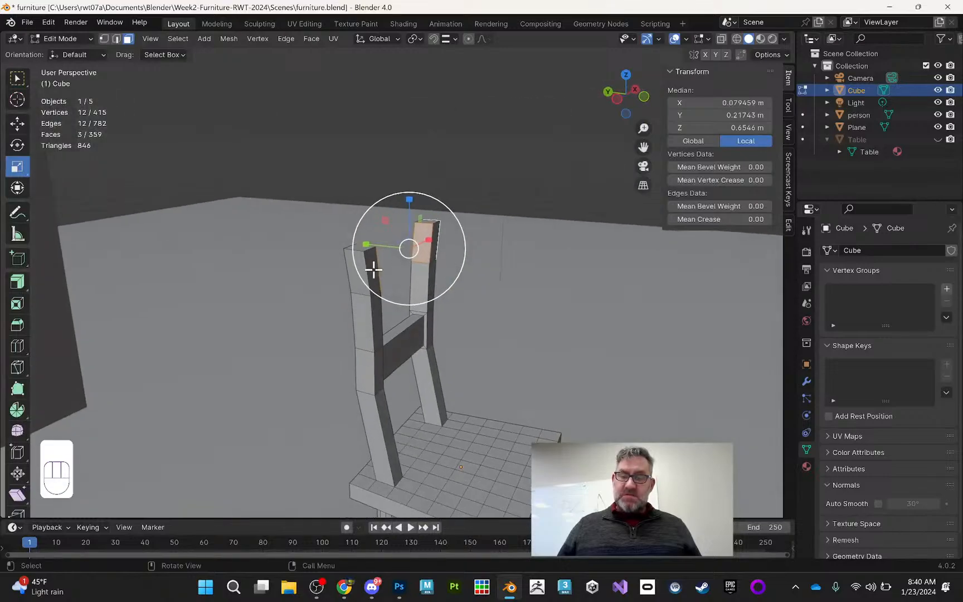
{"action": "middle_click_drag", "start_coordinate": [428, 249], "coordinate": [224, 174]}
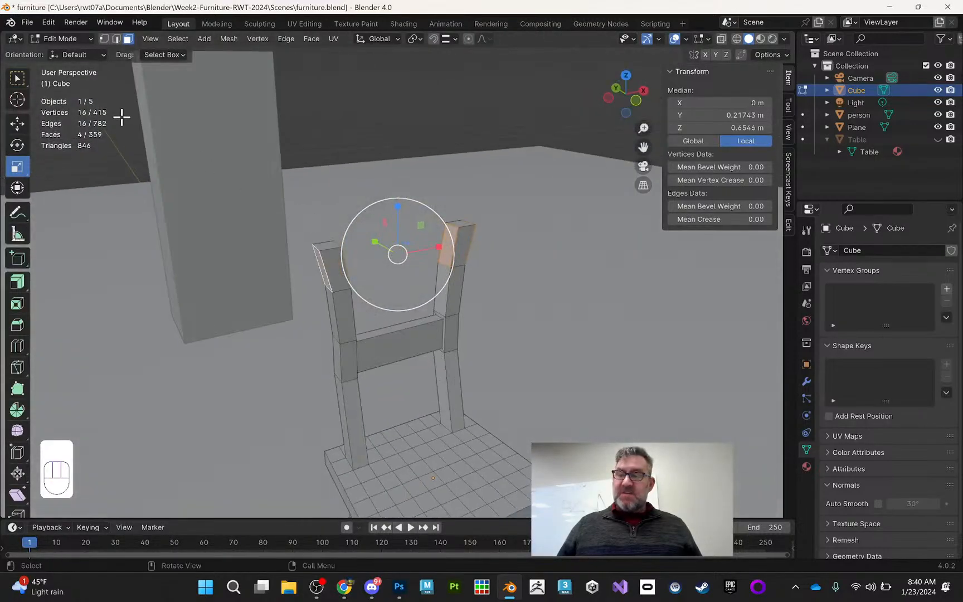
{"action": "left_click", "coordinate": [18, 303]}
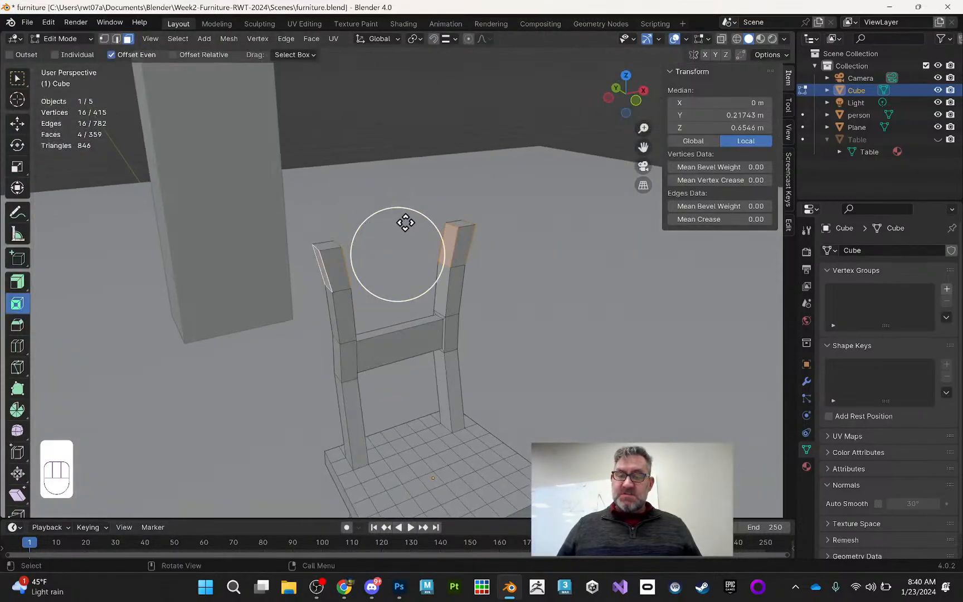
{"action": "left_click_drag", "start_coordinate": [405, 222], "coordinate": [402, 224]}
Step: Connect the inset inner faces of the two post tops with Bridge Edge Loops to form a top rail
{"action": "middle_click_drag", "start_coordinate": [441, 222], "coordinate": [385, 236]}
{"action": "left_click", "coordinate": [451, 234]}
{"action": "left_click", "coordinate": [346, 240], "text": "shift"}
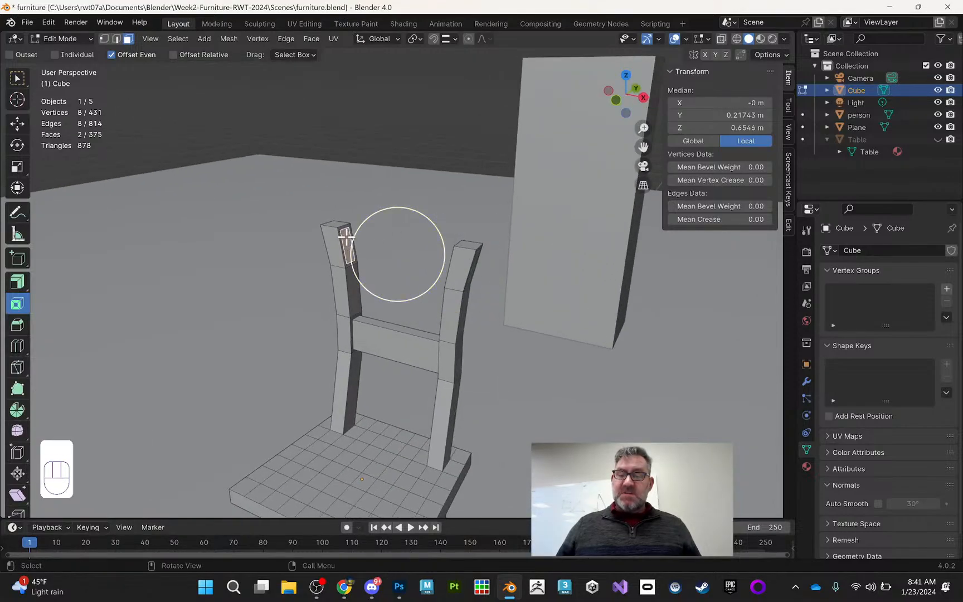
{"action": "left_click", "coordinate": [290, 37]}
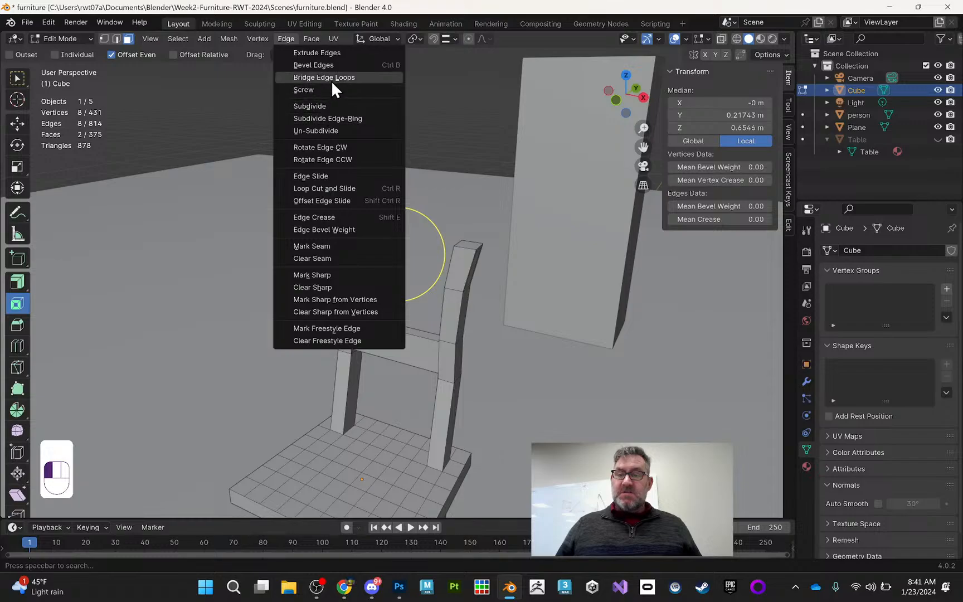
{"action": "left_click", "coordinate": [332, 80]}
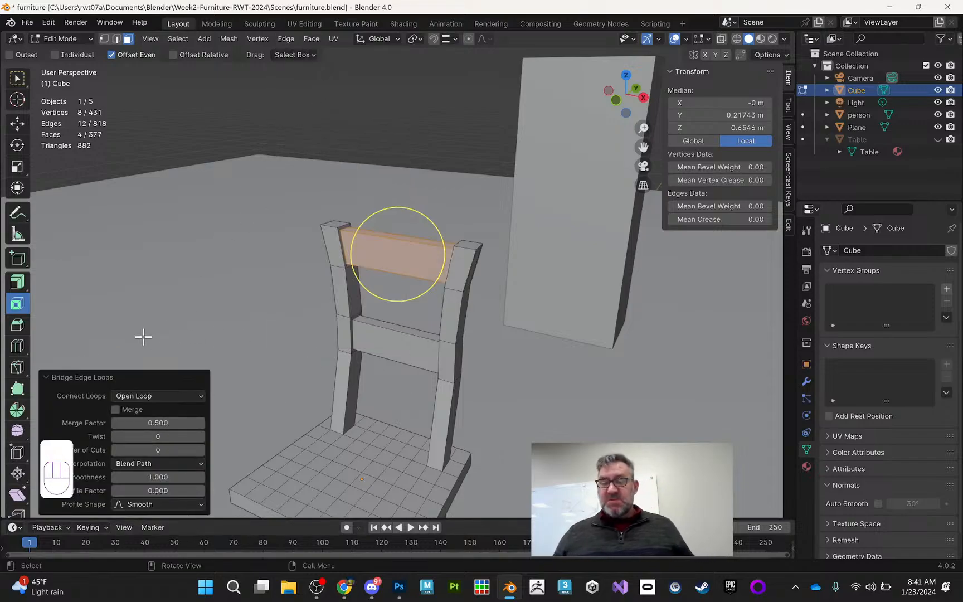
Step: Set the top rail bridge's number of cuts to 4
{"action": "left_click", "coordinate": [56, 378]}
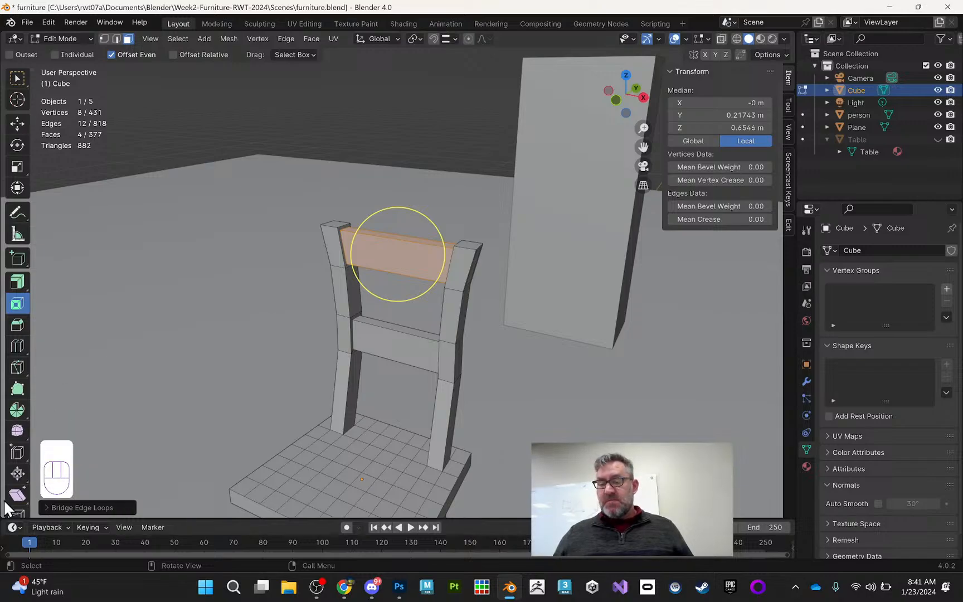
{"action": "left_click", "coordinate": [49, 508]}
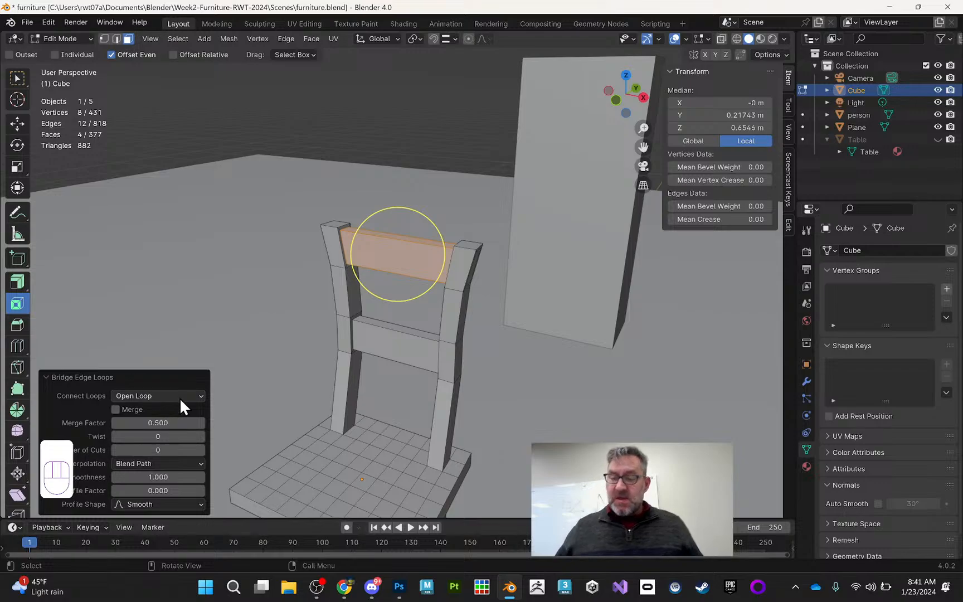
{"action": "left_click", "coordinate": [200, 450]}
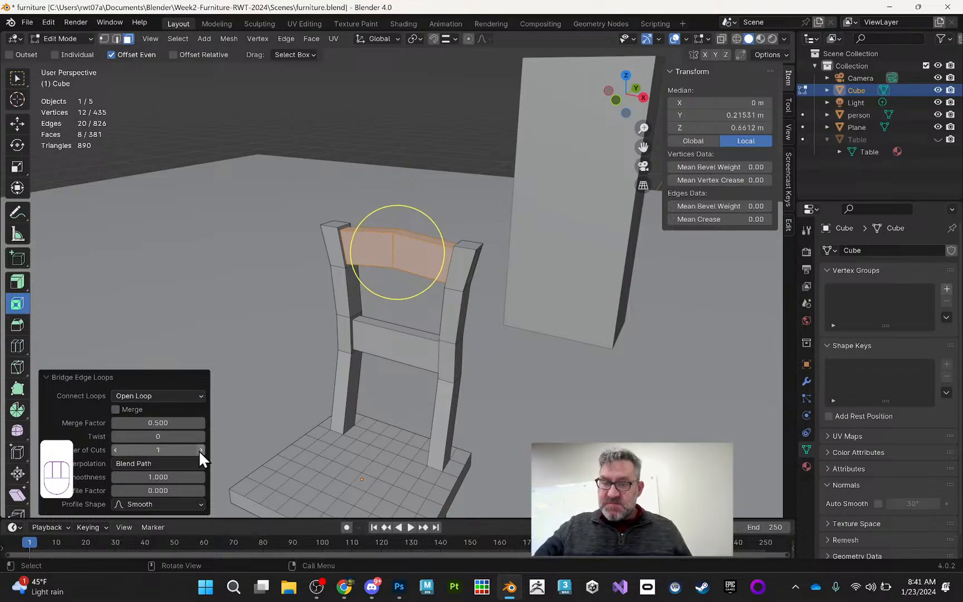
{"action": "left_click", "coordinate": [200, 449]}
{"action": "left_click", "coordinate": [201, 449]}
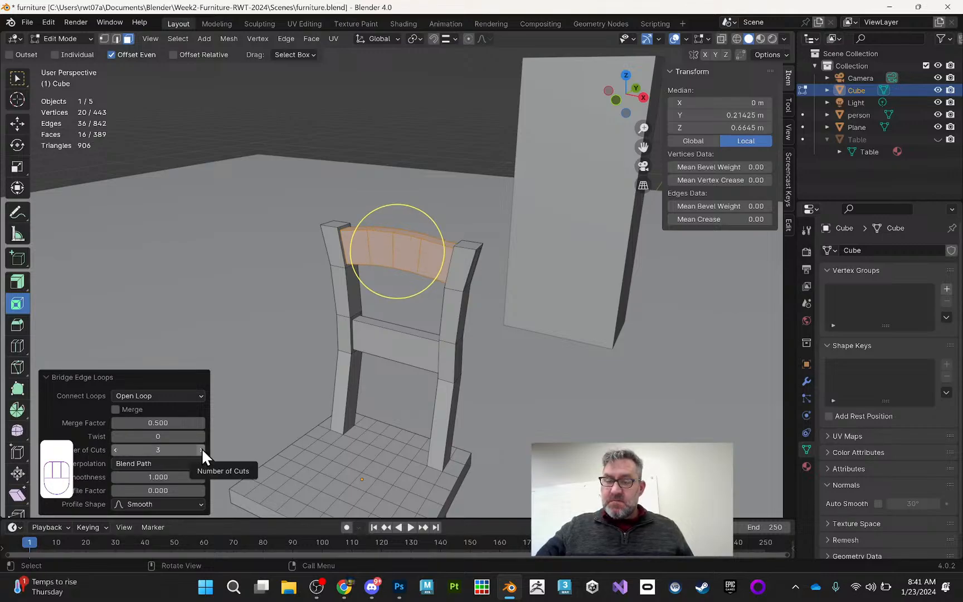
{"action": "left_click", "coordinate": [201, 449]}
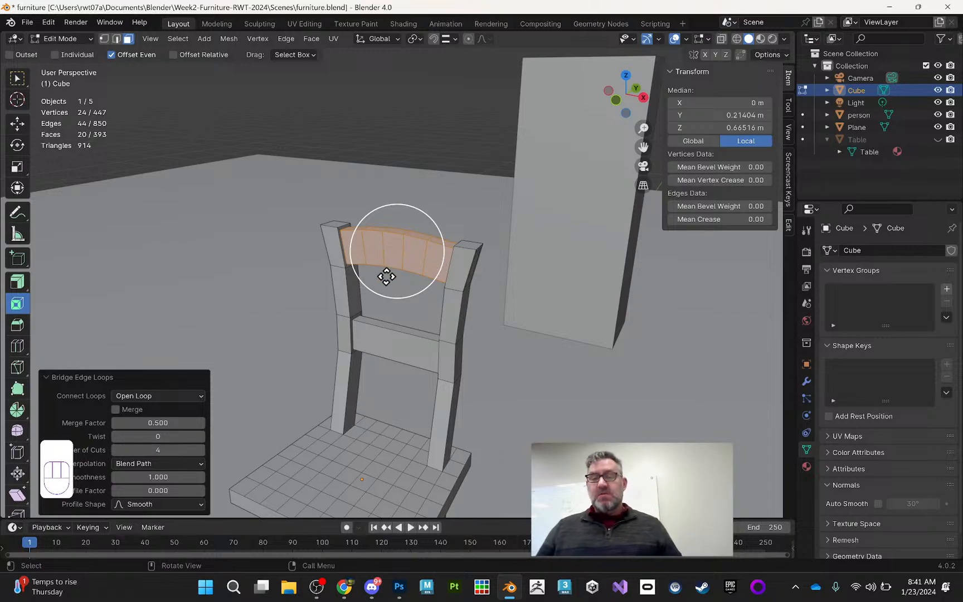
Step: Select the inset faces on the outer sides of both post tops
{"action": "middle_click_drag", "start_coordinate": [421, 273], "coordinate": [518, 293]}
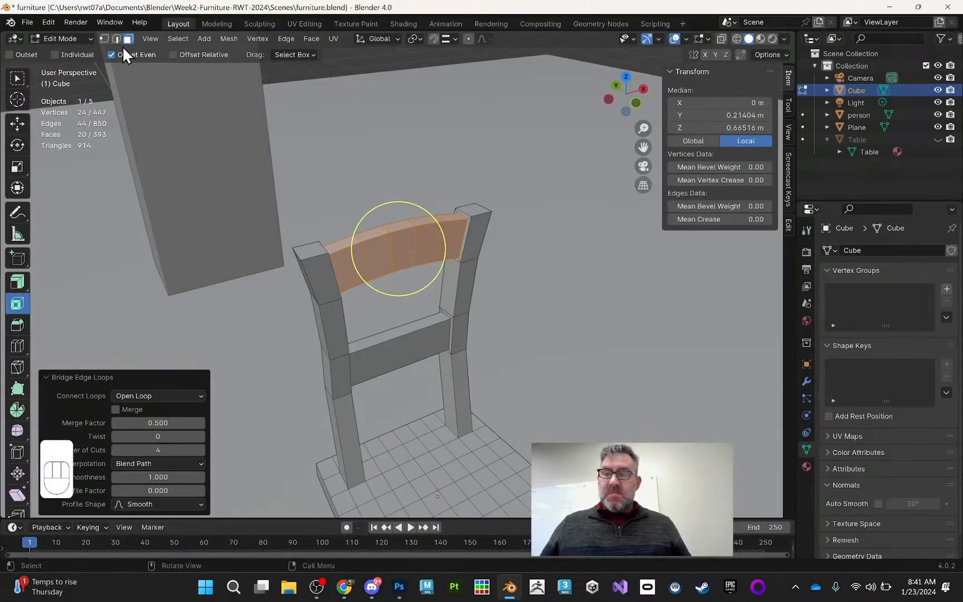
{"action": "middle_click_drag", "start_coordinate": [383, 262], "coordinate": [586, 269]}
{"action": "left_click", "coordinate": [14, 83]}
{"action": "left_click", "coordinate": [327, 271]}
{"action": "left_click", "coordinate": [412, 270], "text": "shift"}
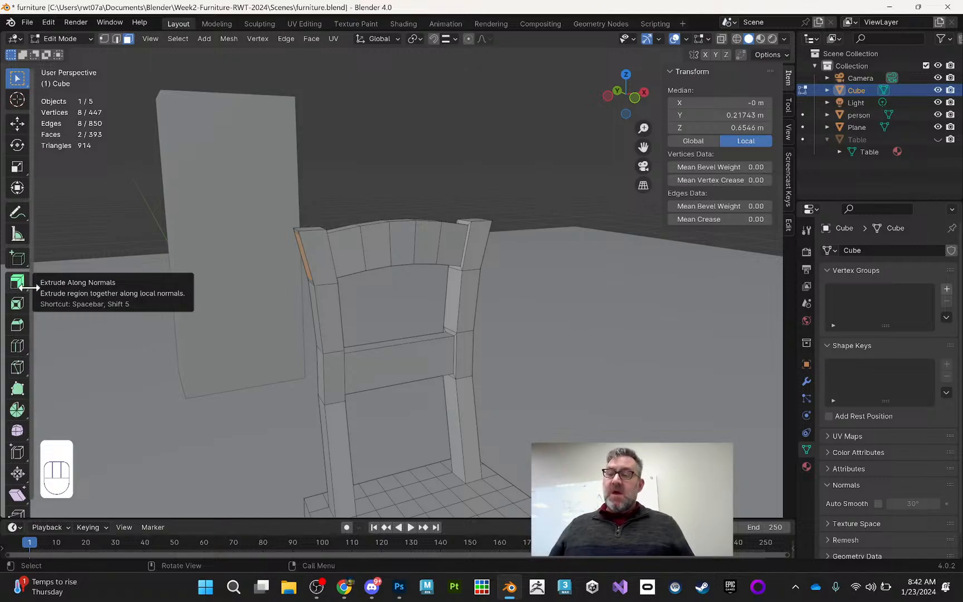
{"action": "left_click", "coordinate": [27, 287]}
{"action": "left_click", "coordinate": [25, 288]}
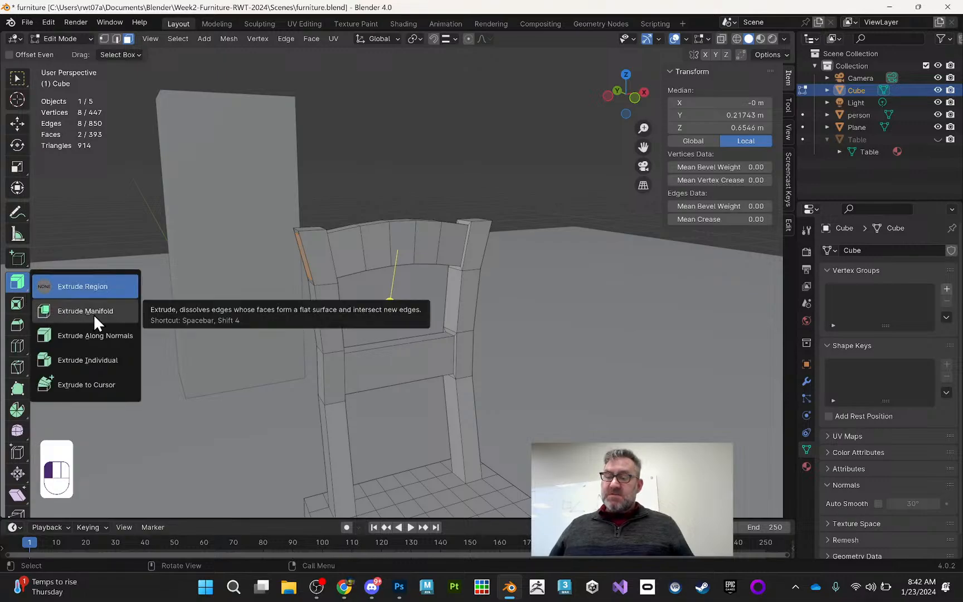
{"action": "left_click", "coordinate": [105, 288]}
{"action": "left_click_drag", "start_coordinate": [392, 290], "coordinate": [340, 339]}
{"action": "key", "text": "ctrl+z"}
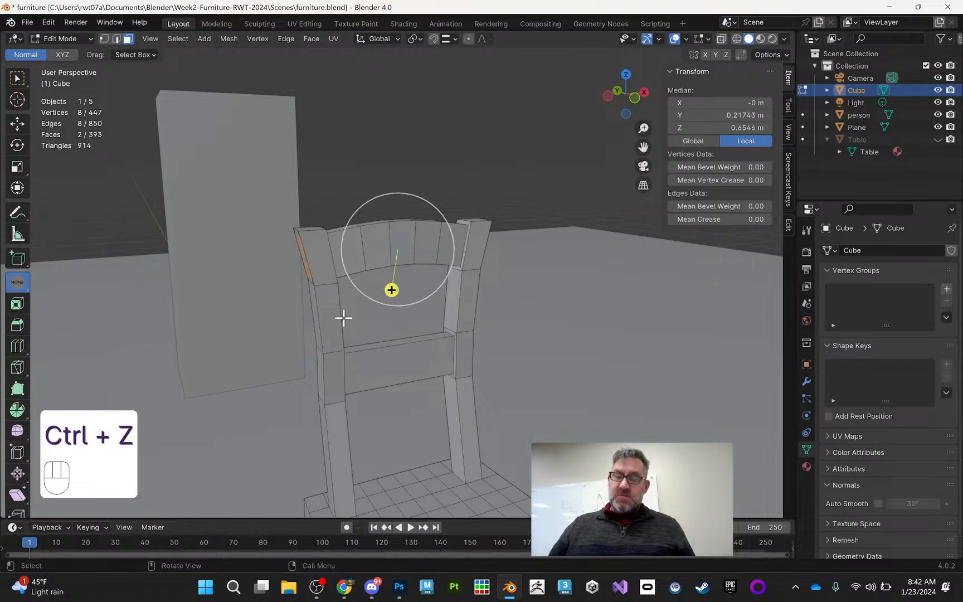
Step: Extrude the inset outer faces of both post tops along their normals by 0.0395 m
{"action": "left_click", "coordinate": [26, 289]}
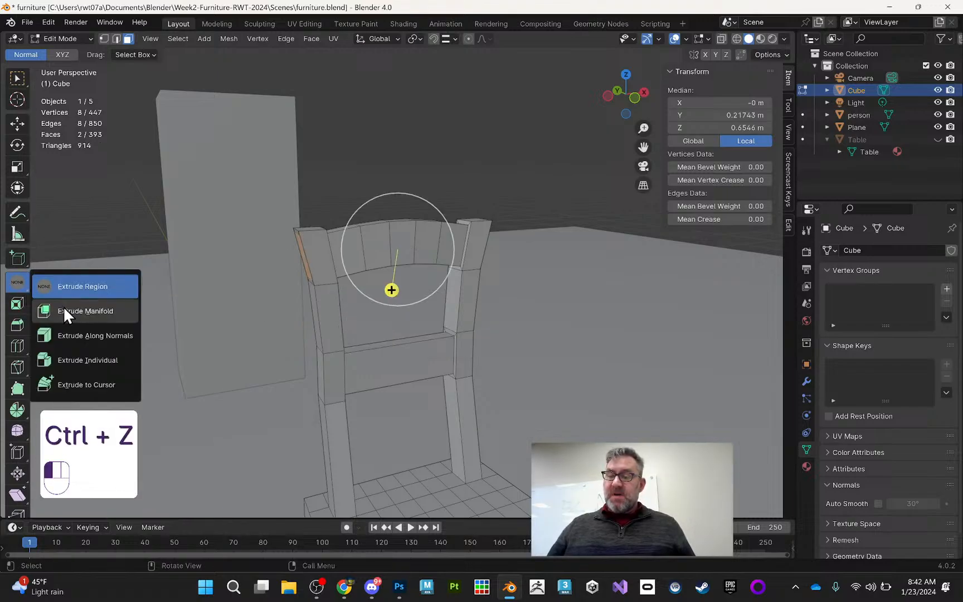
{"action": "left_click", "coordinate": [71, 336]}
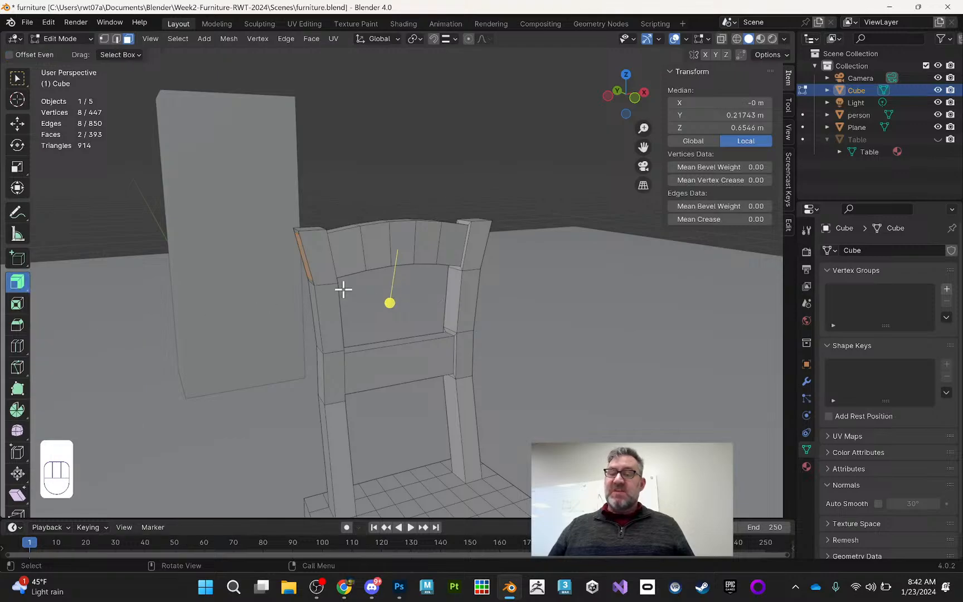
{"action": "mouse_move", "coordinate": [391, 302]}
{"action": "left_mouse_down"}
{"action": "mouse_move", "coordinate": [445, 242]}
{"action": "mouse_move", "coordinate": [403, 291]}
{"action": "left_mouse_up"}
{"action": "middle_click_drag", "start_coordinate": [445, 251], "coordinate": [407, 230]}
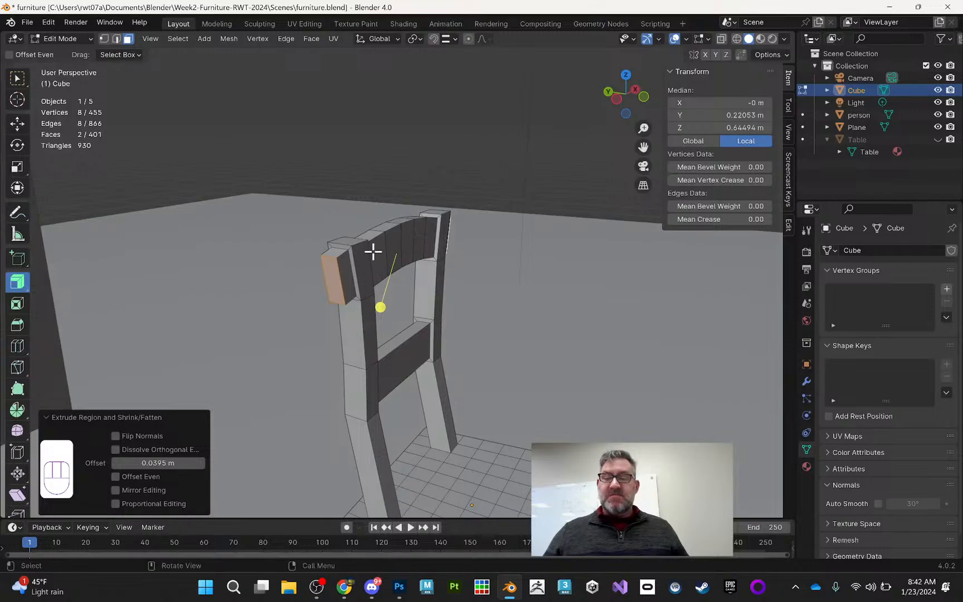
Step: Bevel the extruded end faces of both post tops with a width of 0.0093 m and 3 segments
{"action": "left_click", "coordinate": [22, 323]}
{"action": "left_click_drag", "start_coordinate": [381, 298], "coordinate": [446, 244]}
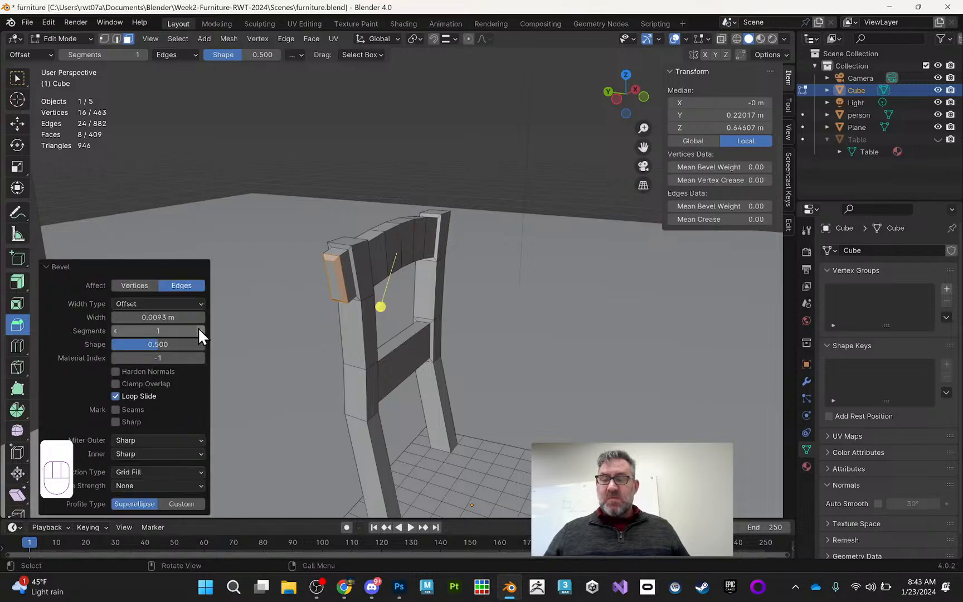
{"action": "left_click", "coordinate": [200, 331]}
{"action": "left_click", "coordinate": [199, 331]}
{"action": "middle_click_drag", "start_coordinate": [383, 261], "coordinate": [355, 299]}
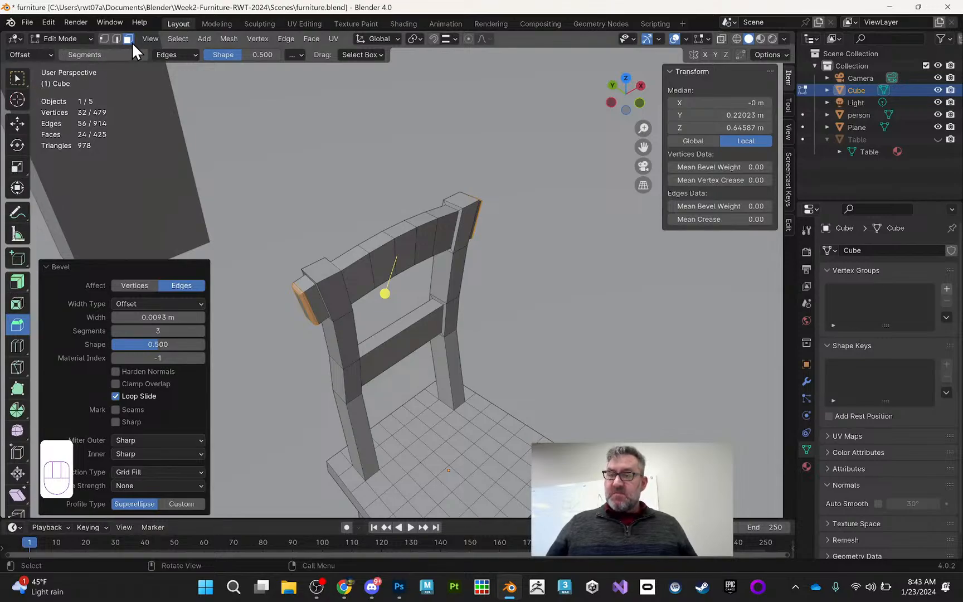
Step: Select the four faces around the top rail's middle segment and move them backward about 0.0145 m along Y
{"action": "left_click", "coordinate": [406, 252]}
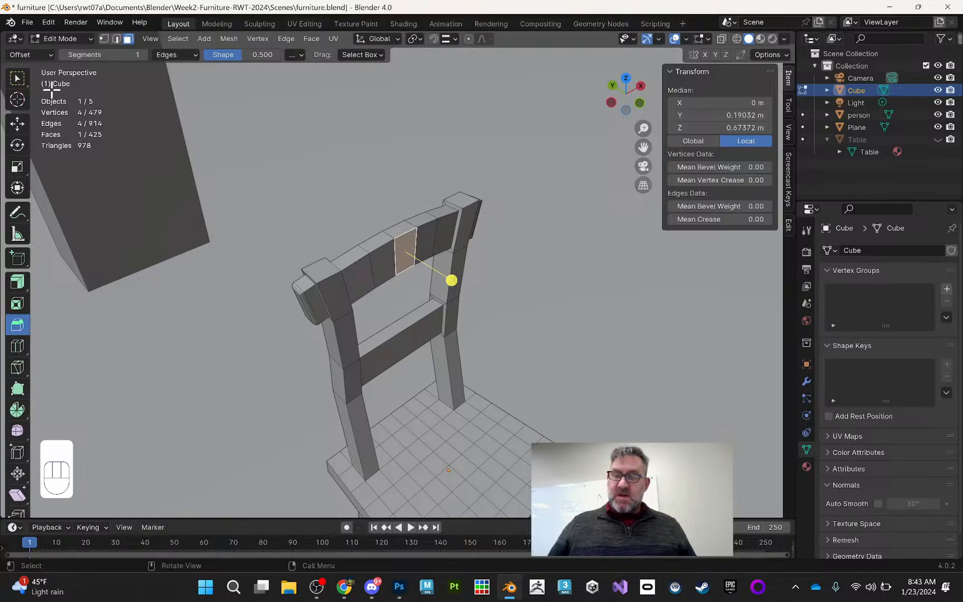
{"action": "left_click", "coordinate": [18, 79]}
{"action": "left_click", "coordinate": [396, 230], "text": "shift"}
{"action": "middle_click_drag", "start_coordinate": [396, 230], "coordinate": [501, 237]}
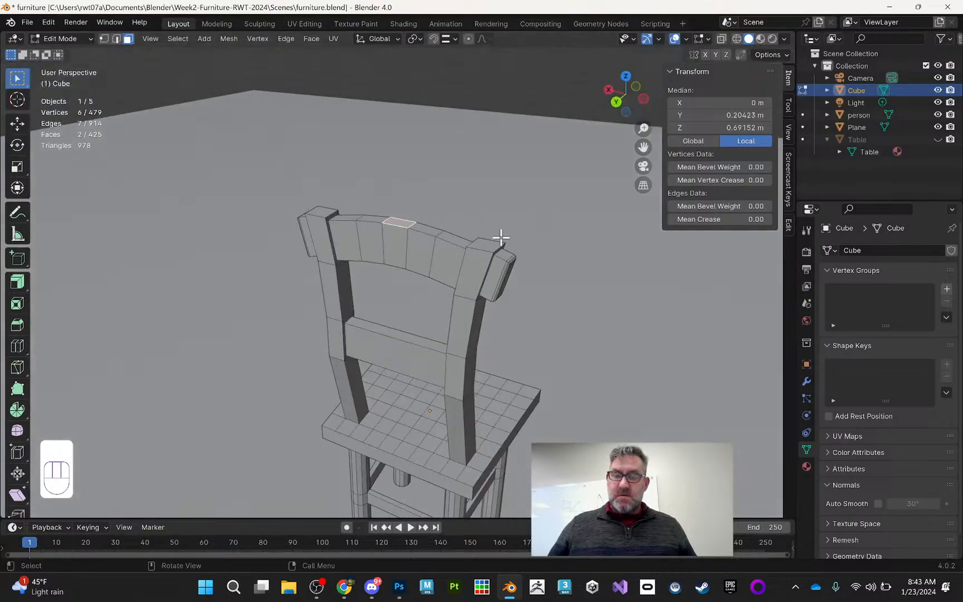
{"action": "left_click", "coordinate": [404, 247], "text": "shift"}
{"action": "middle_click_drag", "start_coordinate": [404, 248], "coordinate": [467, 168]}
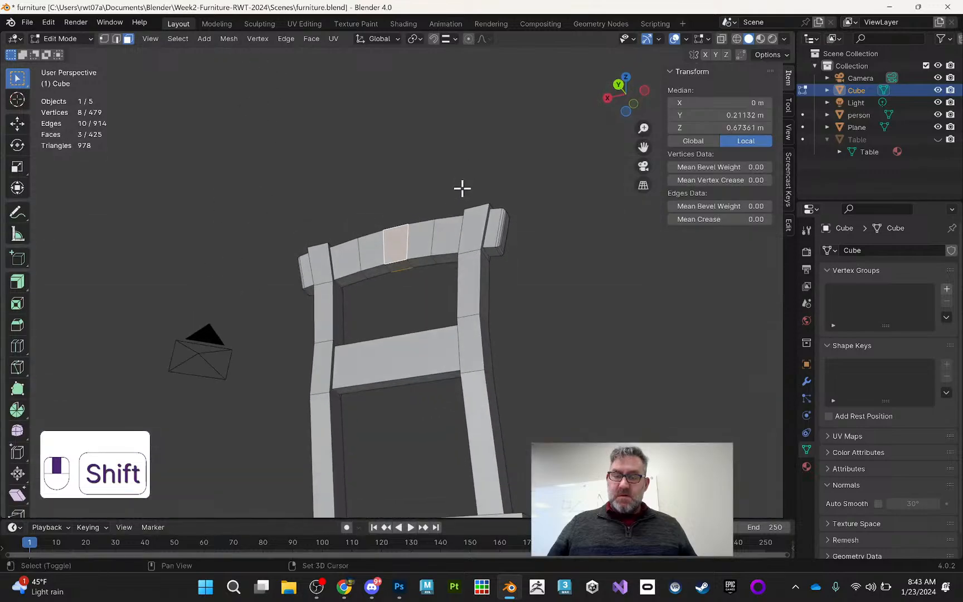
{"action": "left_click", "coordinate": [396, 262], "text": "shift"}
{"action": "middle_click_drag", "start_coordinate": [396, 262], "coordinate": [86, 148]}
{"action": "left_click", "coordinate": [24, 123]}
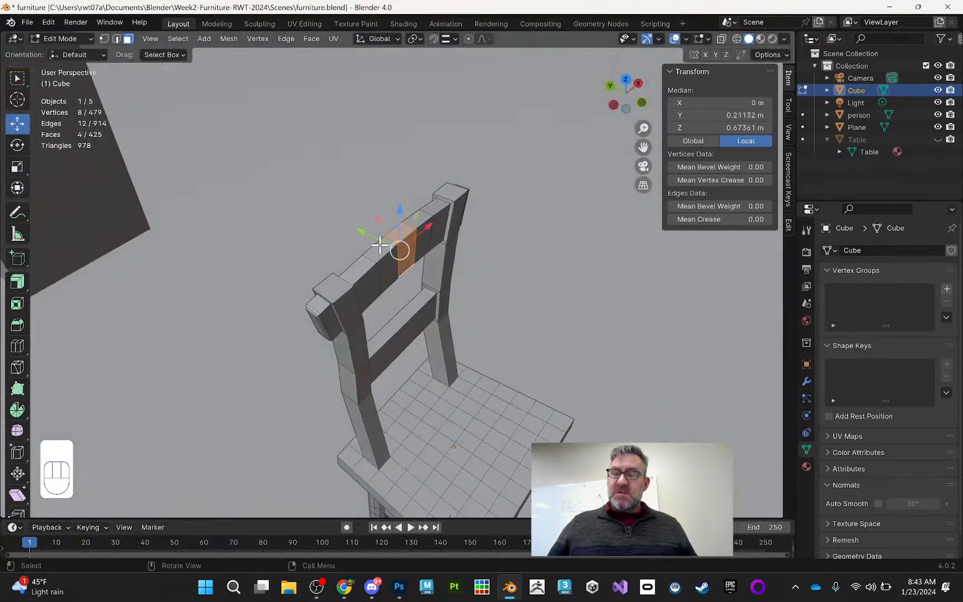
{"action": "left_click_drag", "start_coordinate": [370, 238], "coordinate": [363, 236]}
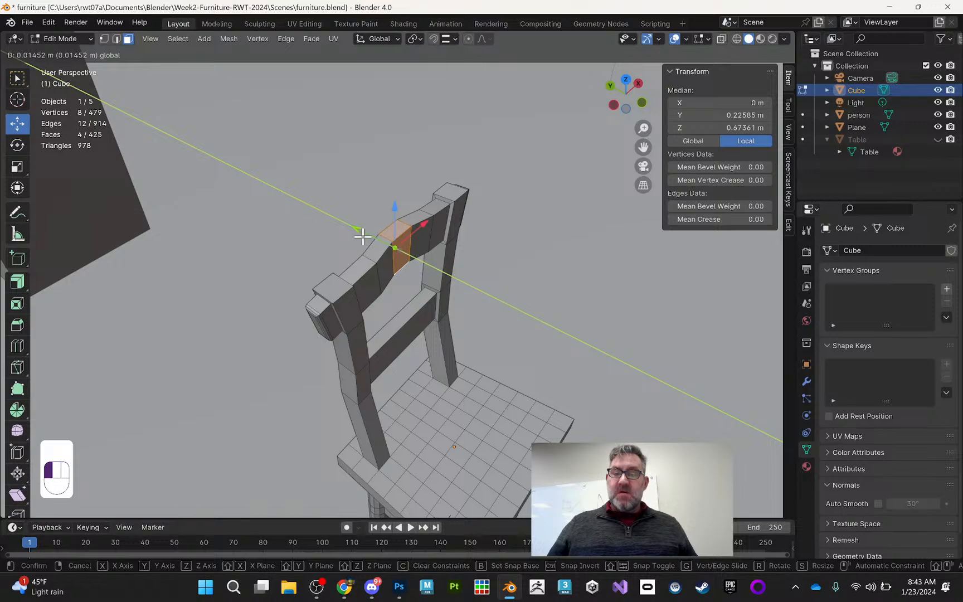
{"action": "left_click_drag", "start_coordinate": [363, 237], "coordinate": [362, 237]}
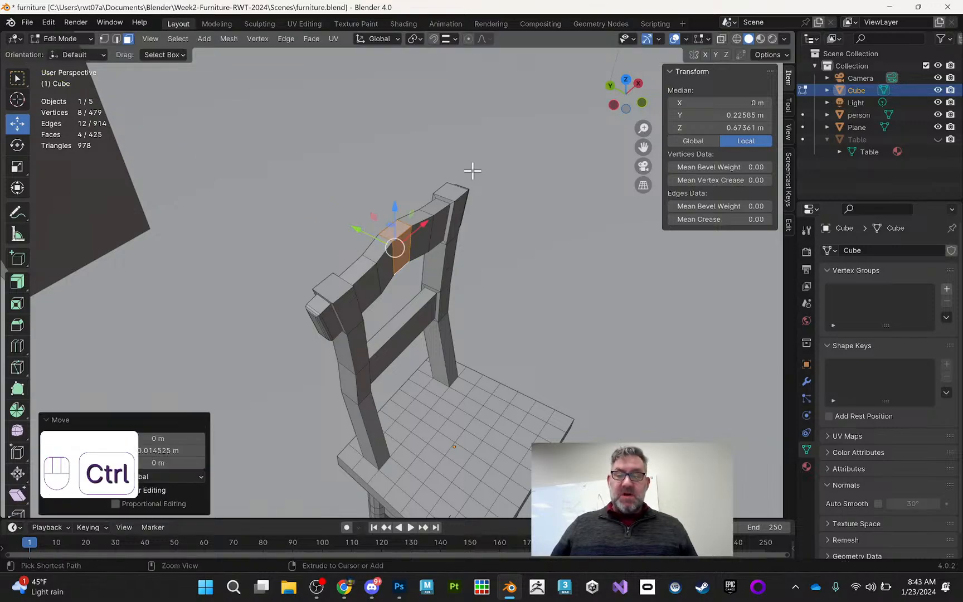
Step: Grow the selection to the neighbouring top rail segments and move them backward about 0.022 m along Y
{"action": "key", "text": "ctrl+KP_Add"}
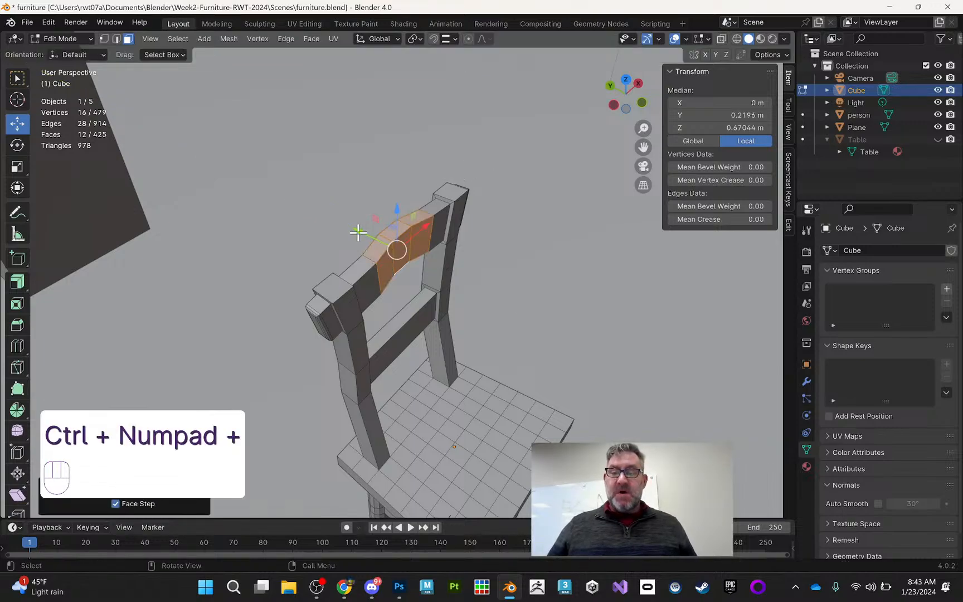
{"action": "left_click_drag", "start_coordinate": [358, 231], "coordinate": [348, 228]}
{"action": "middle_click_drag", "start_coordinate": [467, 241], "coordinate": [389, 252]}
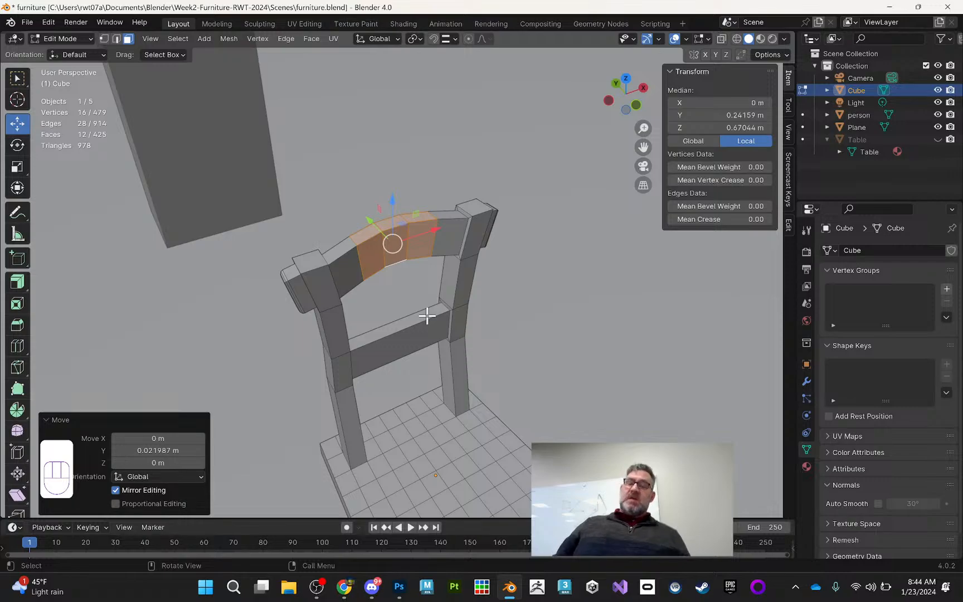
Step: Select the edge ring of the lower backrest rail's four lengthwise edges and subdivide it with 4 cuts
{"action": "left_click", "coordinate": [393, 333]}
{"action": "middle_click_drag", "start_coordinate": [469, 276], "coordinate": [418, 337]}
{"action": "left_click", "coordinate": [118, 41]}
{"action": "left_click", "coordinate": [417, 342]}
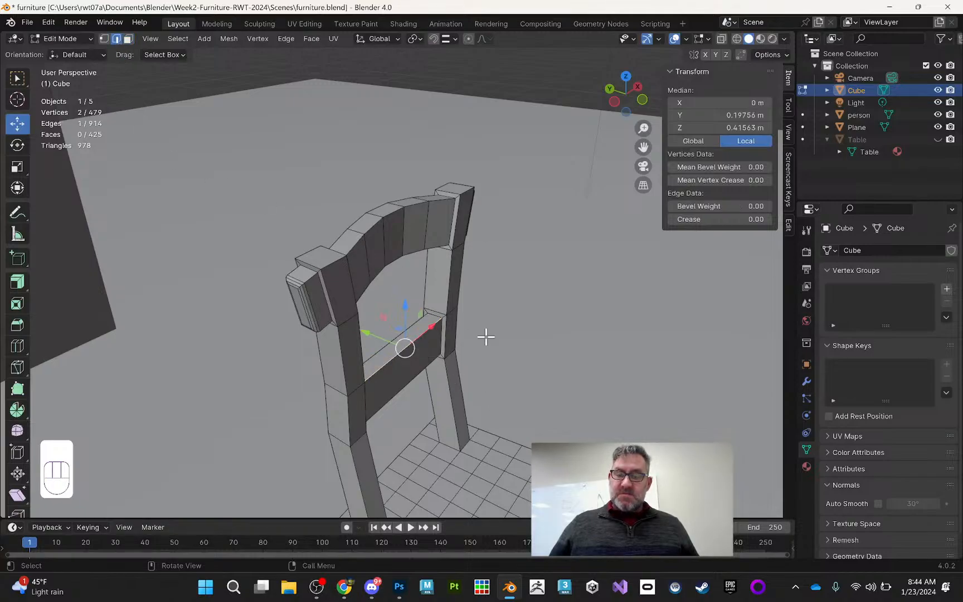
{"action": "middle_click_drag", "start_coordinate": [486, 336], "coordinate": [473, 327]}
{"action": "left_click", "coordinate": [19, 82]}
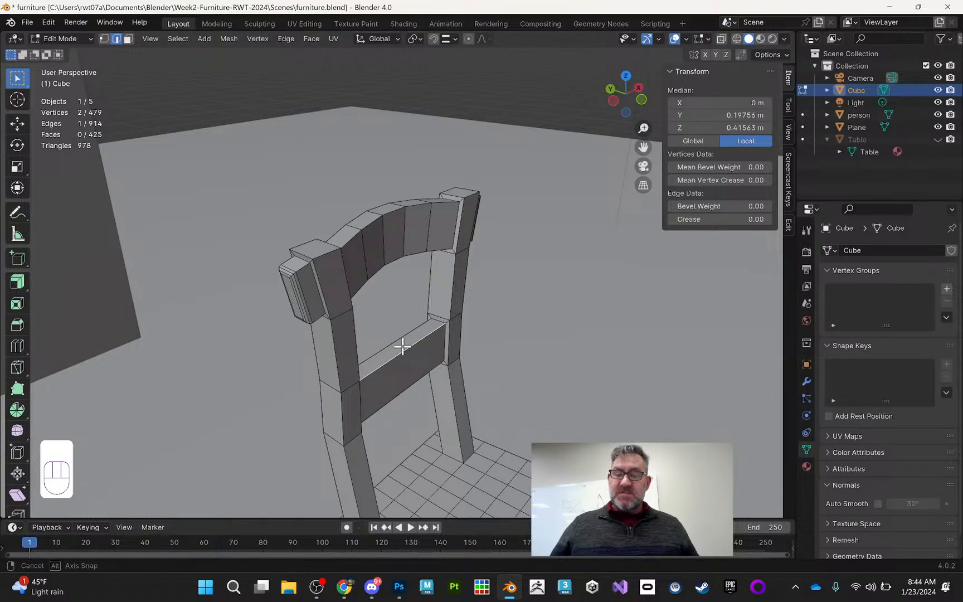
{"action": "middle_click_drag", "start_coordinate": [402, 346], "coordinate": [402, 348]}
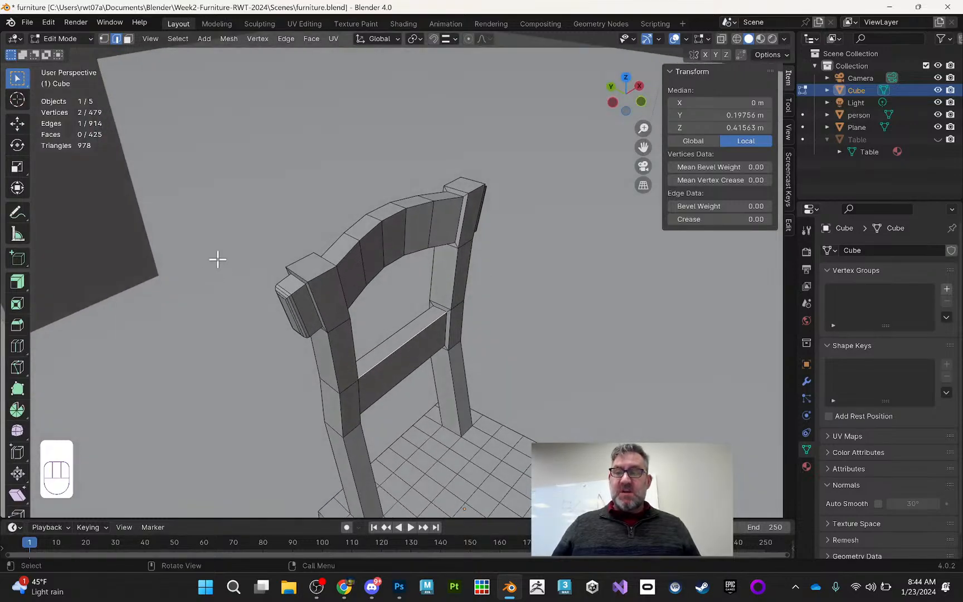
{"action": "left_click", "coordinate": [178, 39]}
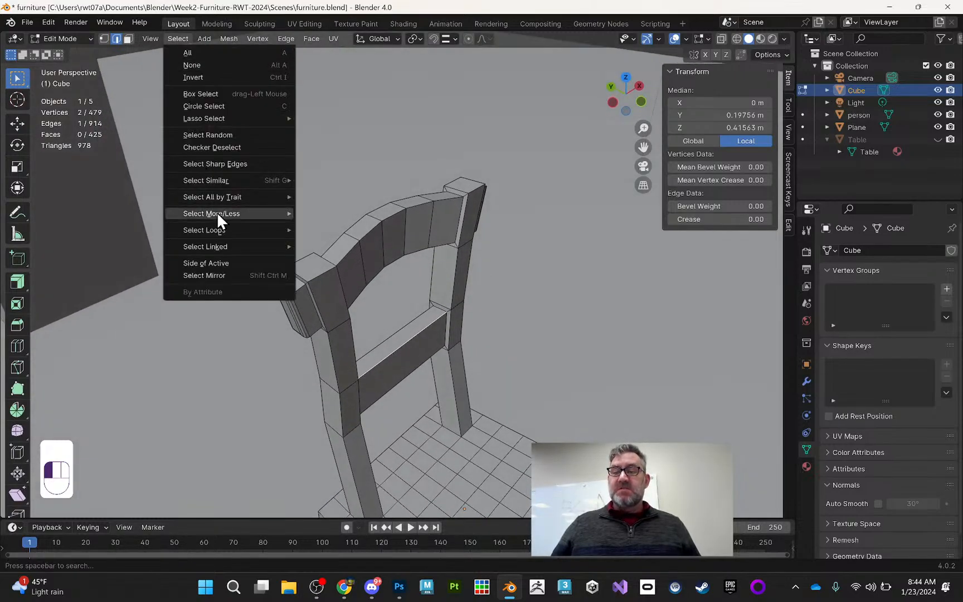
{"action": "mouse_move", "coordinate": [223, 230]}
{"action": "left_click", "coordinate": [337, 243]}
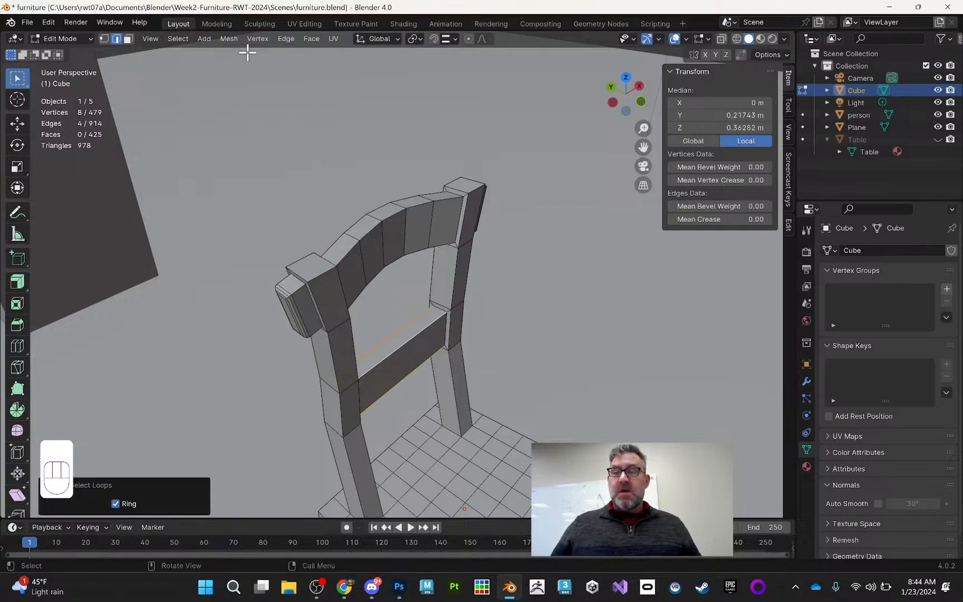
{"action": "left_click", "coordinate": [283, 39]}
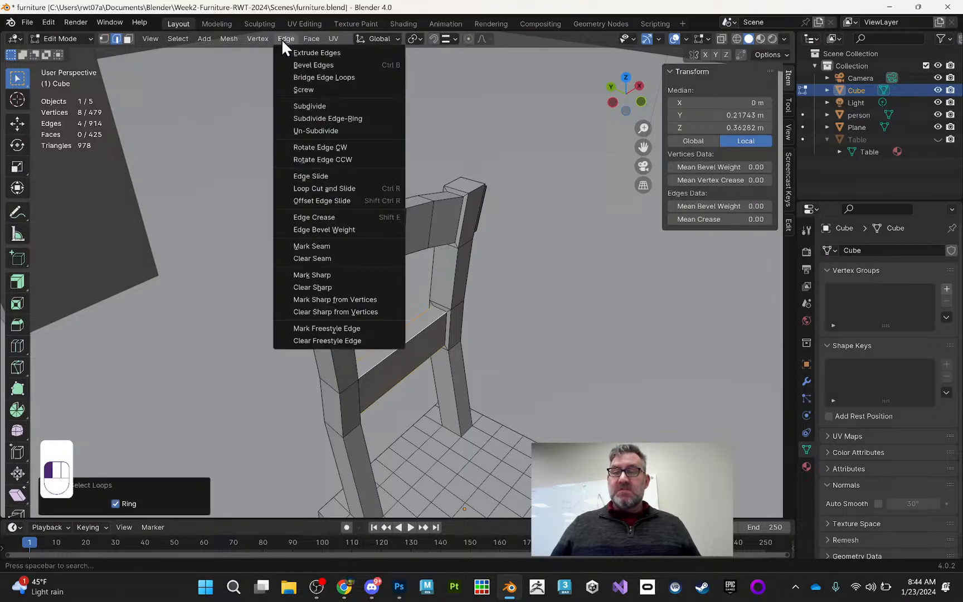
{"action": "left_click", "coordinate": [312, 106]}
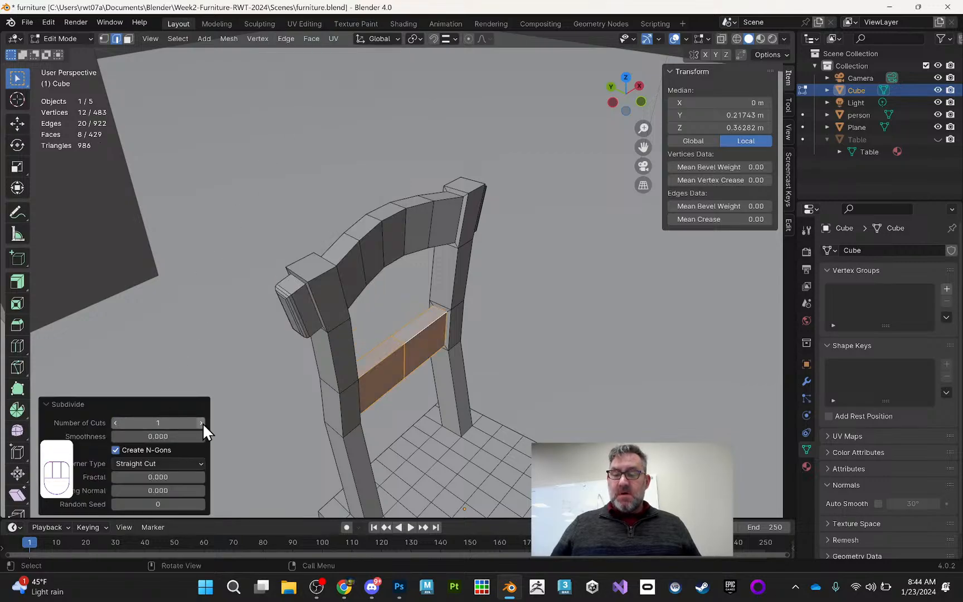
{"action": "left_click", "coordinate": [200, 422]}
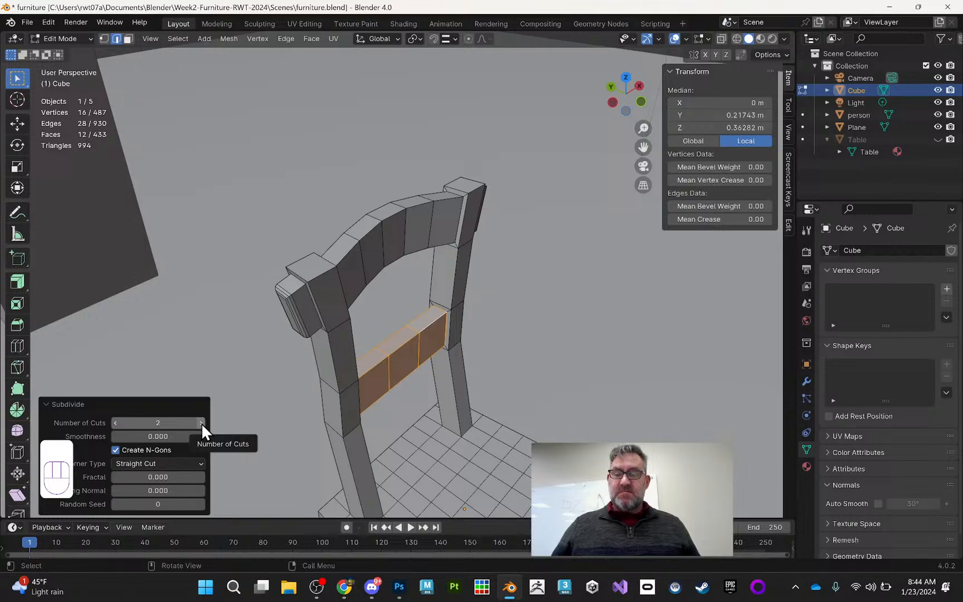
{"action": "left_click", "coordinate": [201, 423]}
{"action": "left_click", "coordinate": [201, 422]}
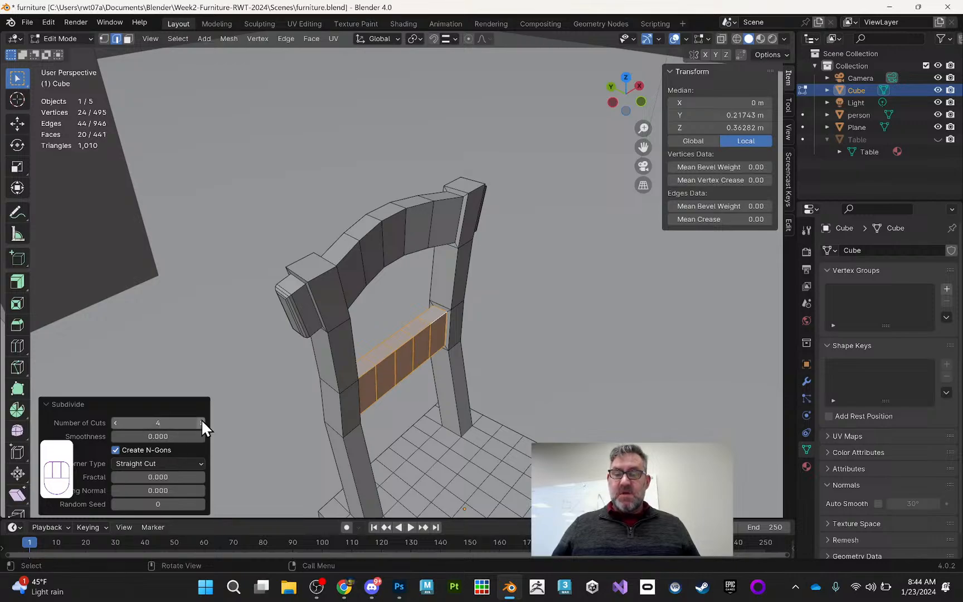
Step: Select the edge ring around the lower rail's middle segment and move it backward about 0.0107 m along Y
{"action": "middle_click_drag", "start_coordinate": [448, 252], "coordinate": [339, 213]}
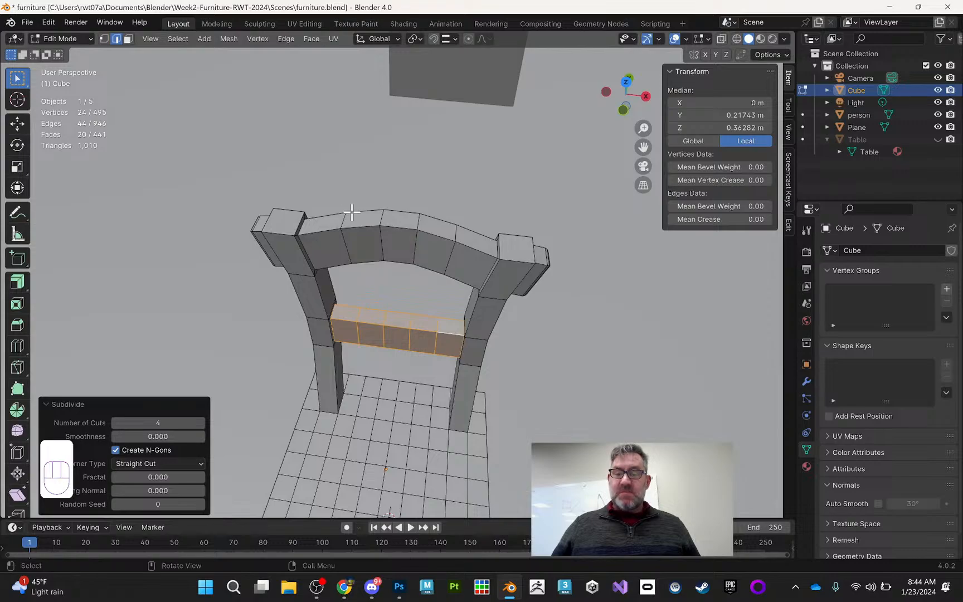
{"action": "middle_click_drag", "start_coordinate": [327, 279], "coordinate": [447, 288]}
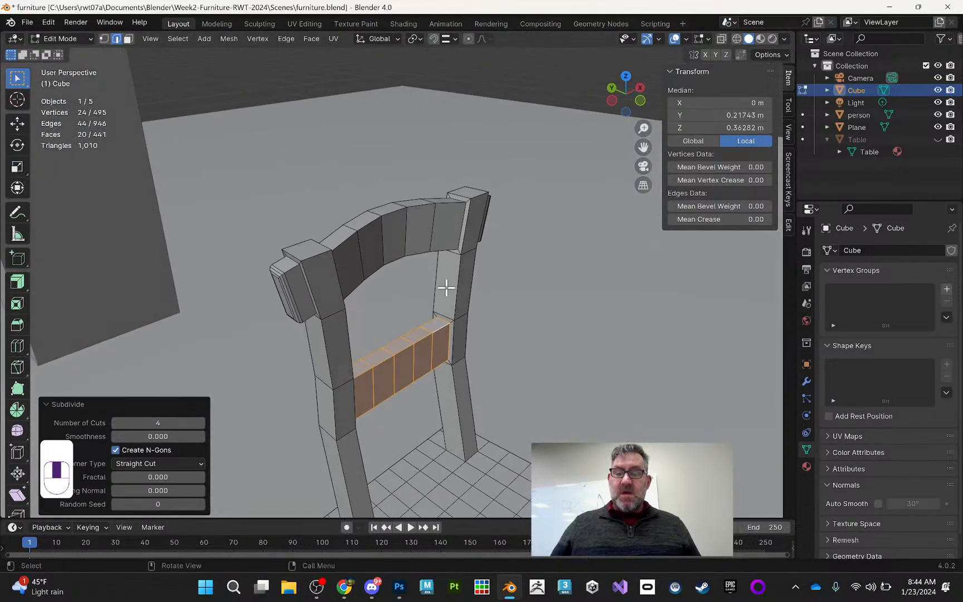
{"action": "left_click", "coordinate": [412, 360]}
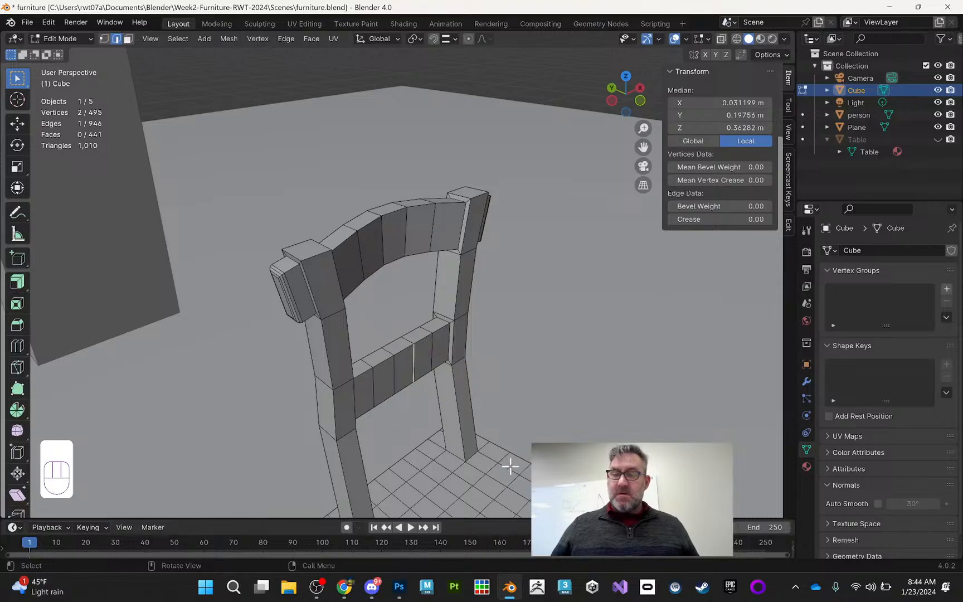
{"action": "left_click", "coordinate": [402, 350]}
{"action": "mouse_move", "coordinate": [404, 350]}
{"action": "middle_mouse_down"}
{"action": "mouse_move", "coordinate": [440, 369]}
{"action": "mouse_move", "coordinate": [389, 338]}
{"action": "middle_mouse_up"}
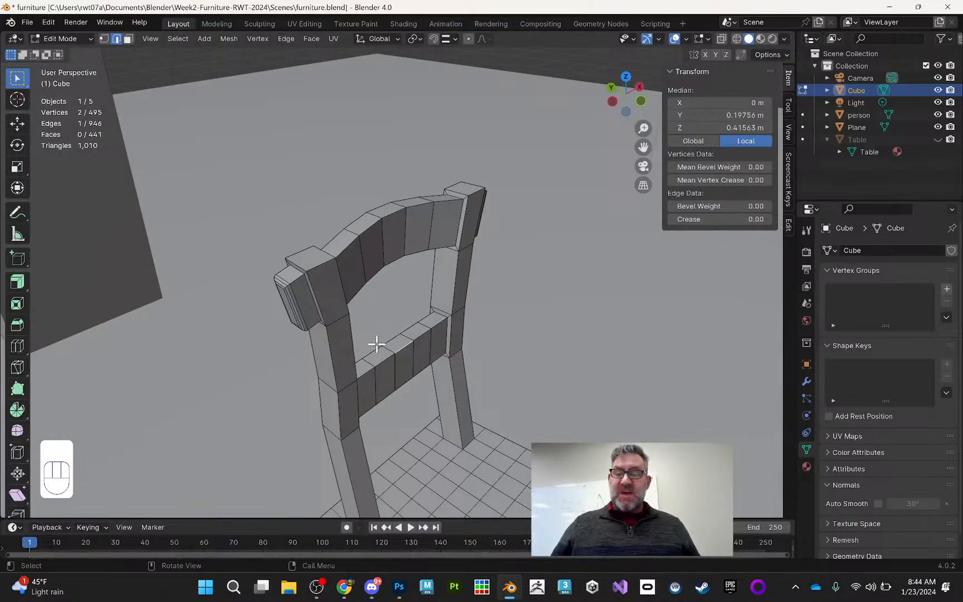
{"action": "left_click", "coordinate": [181, 39]}
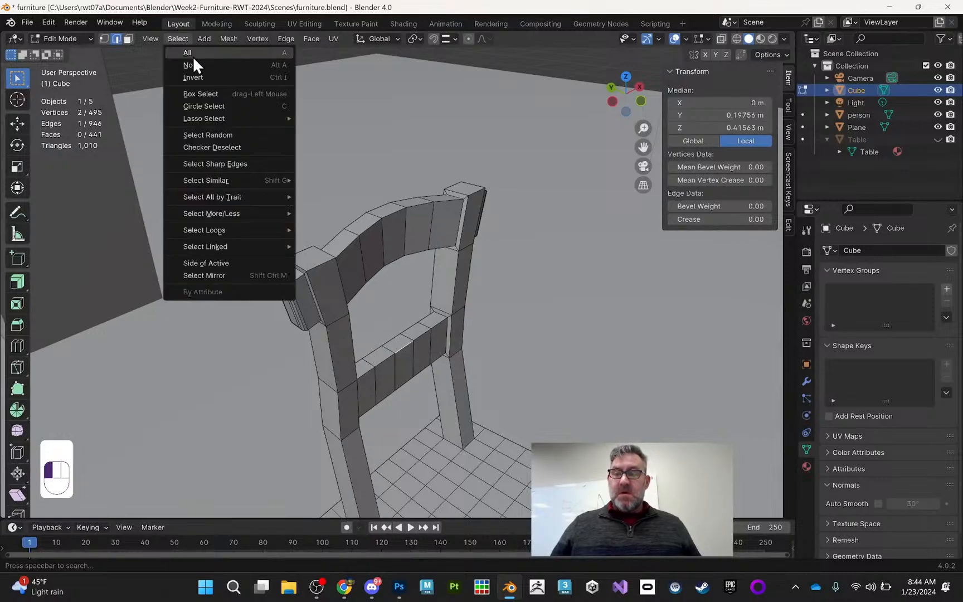
{"action": "mouse_move", "coordinate": [238, 225]}
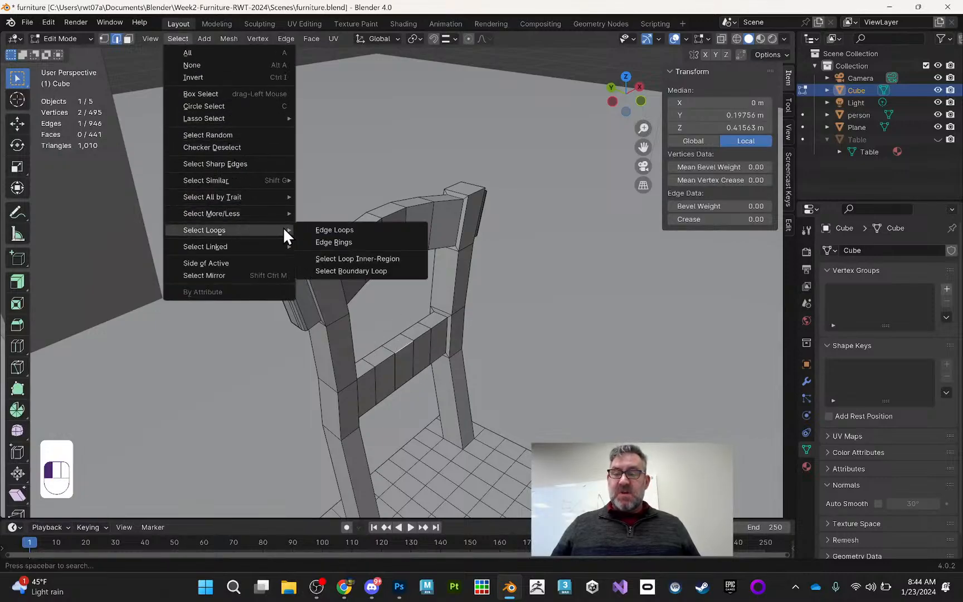
{"action": "left_click", "coordinate": [334, 238]}
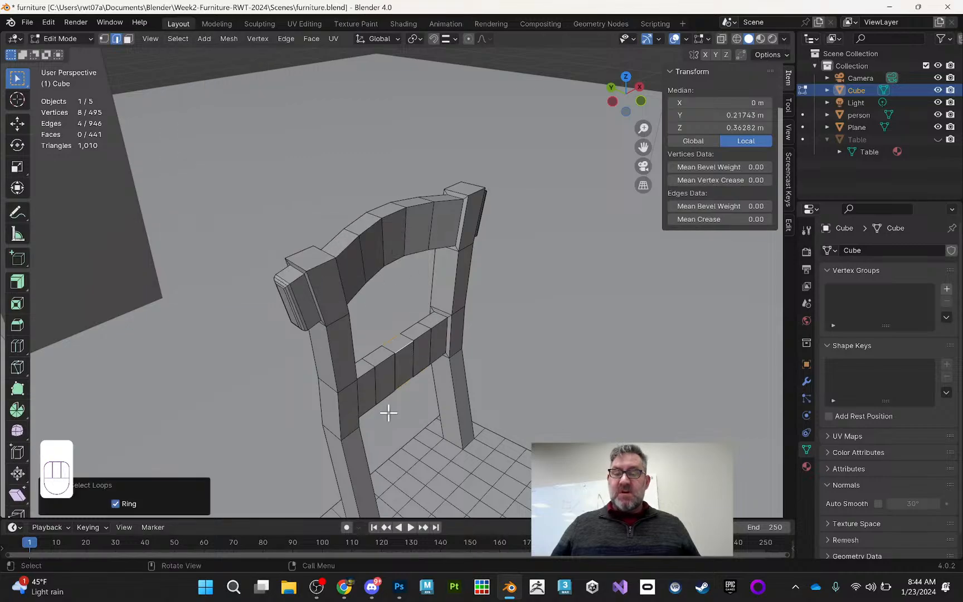
{"action": "left_click", "coordinate": [17, 123]}
{"action": "left_click_drag", "start_coordinate": [366, 342], "coordinate": [360, 342]}
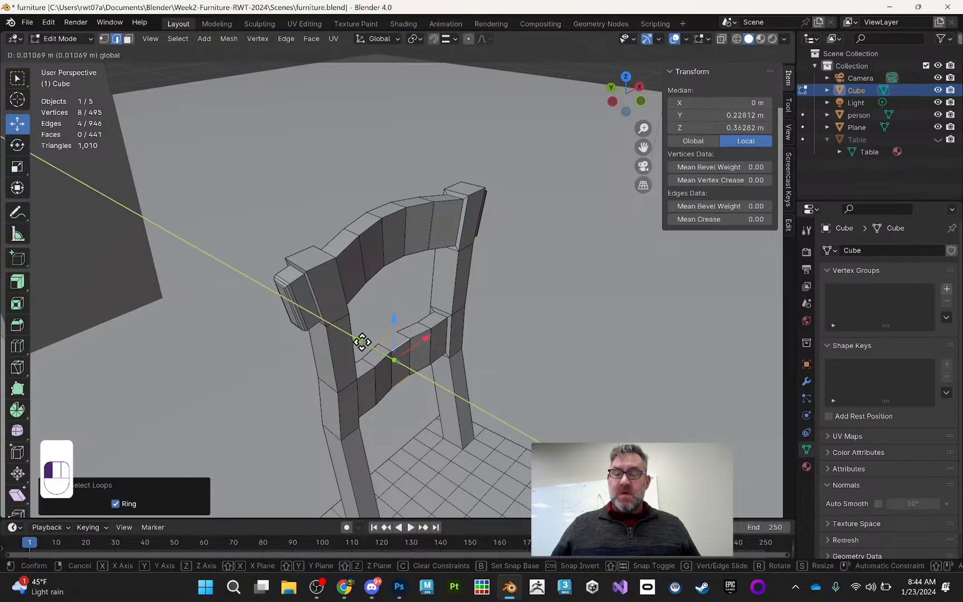
{"action": "left_click_drag", "start_coordinate": [362, 342], "coordinate": [363, 341]}
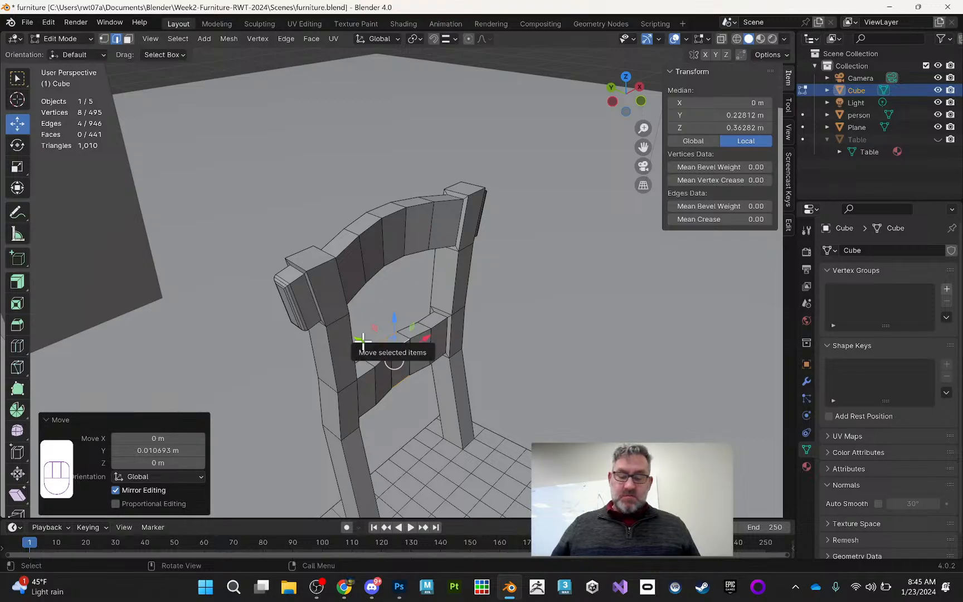
Step: Grow the selection to the neighbouring lower rail segments and move them backward about 0.0166 m along Y
{"action": "key", "text": "ctrl+KP_Add"}
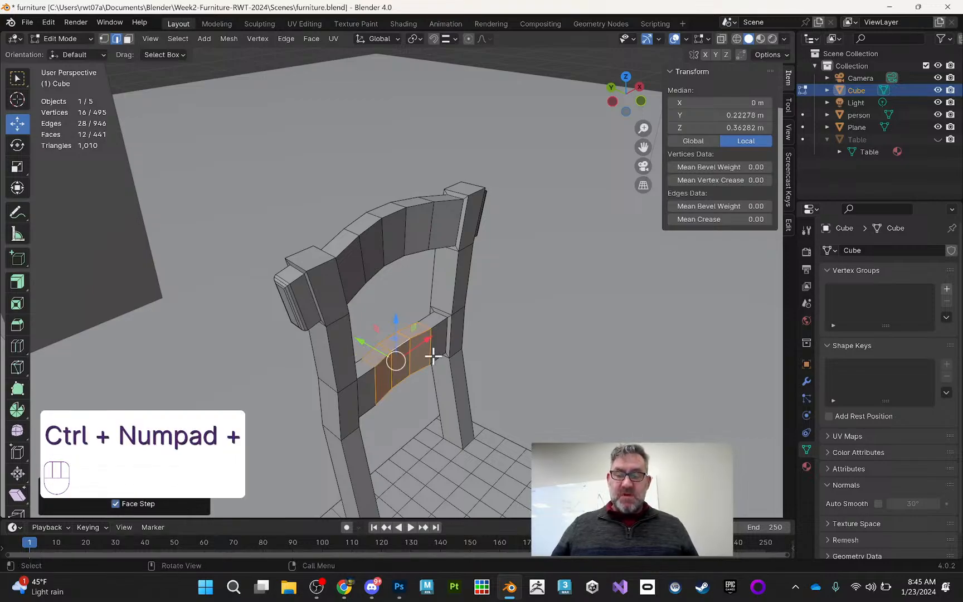
{"action": "left_click_drag", "start_coordinate": [363, 345], "coordinate": [354, 341]}
{"action": "middle_click_drag", "start_coordinate": [534, 340], "coordinate": [475, 347]}
Step: Return to Object Mode and apply Shade Auto Smooth to the chair with a 30° angle
{"action": "key", "text": "Tab"}
{"action": "right_click", "coordinate": [463, 286]}
{"action": "left_click", "coordinate": [455, 287]}
{"action": "scroll", "coordinate": [484, 290], "scroll_direction": "down", "scroll_amount": 5}
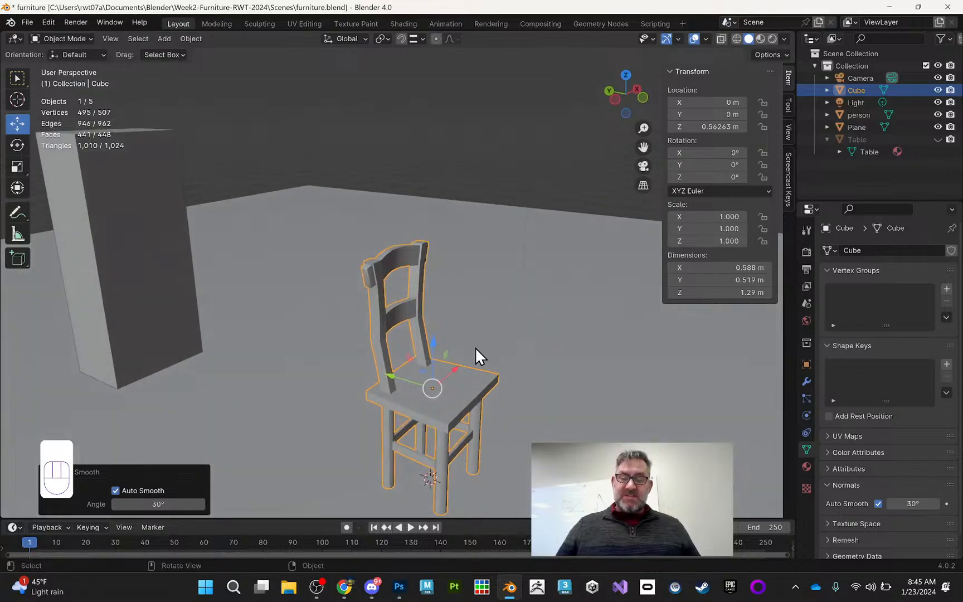
{"action": "left_click", "coordinate": [446, 424]}
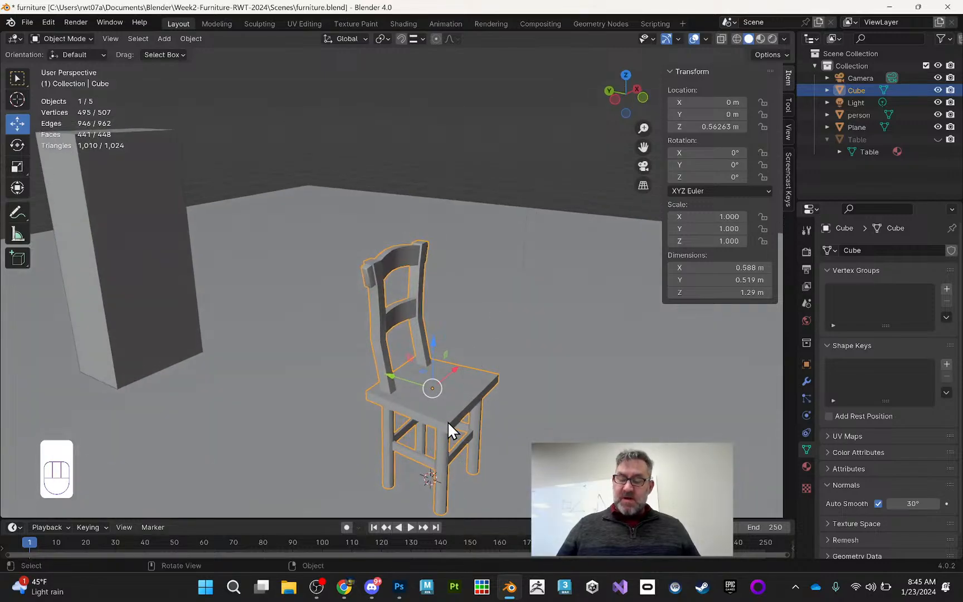
Step: Enter Edit Mode and select the four vertical corner edges of the chair's seat
{"action": "key", "text": "Tab"}
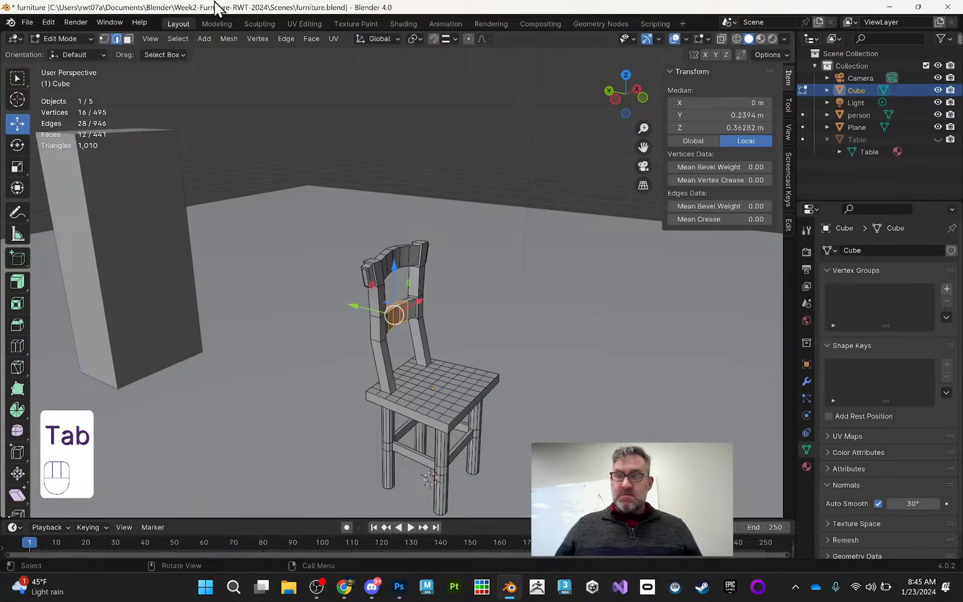
{"action": "left_click", "coordinate": [366, 396]}
{"action": "left_click", "coordinate": [17, 78]}
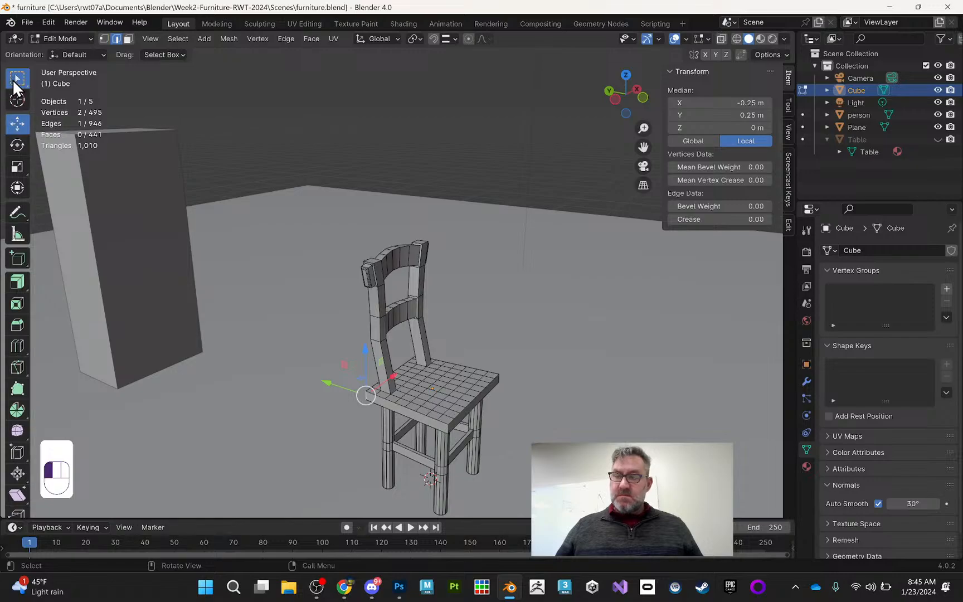
{"action": "left_click", "coordinate": [475, 417], "text": "shift"}
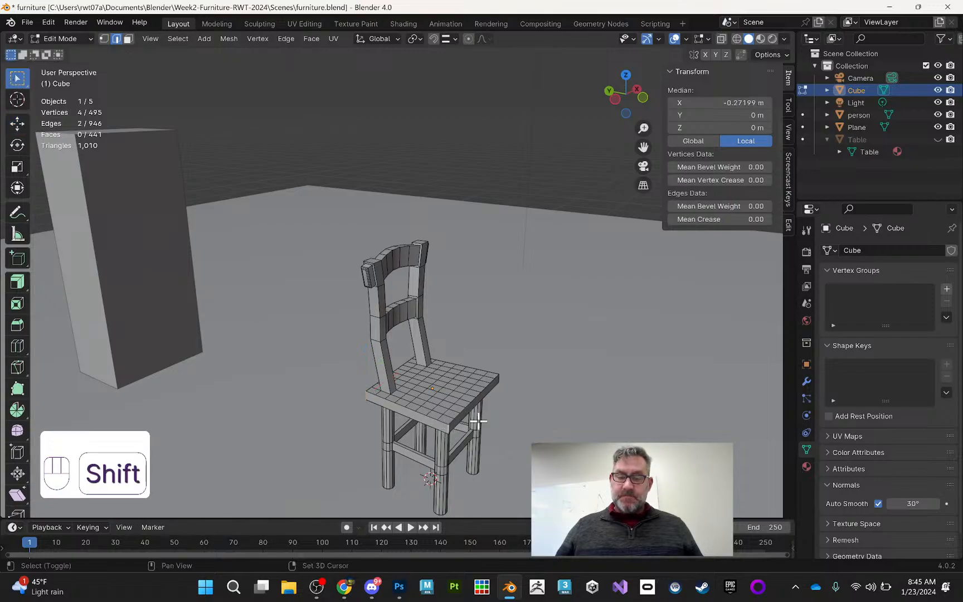
{"action": "left_click", "coordinate": [499, 378], "text": "shift"}
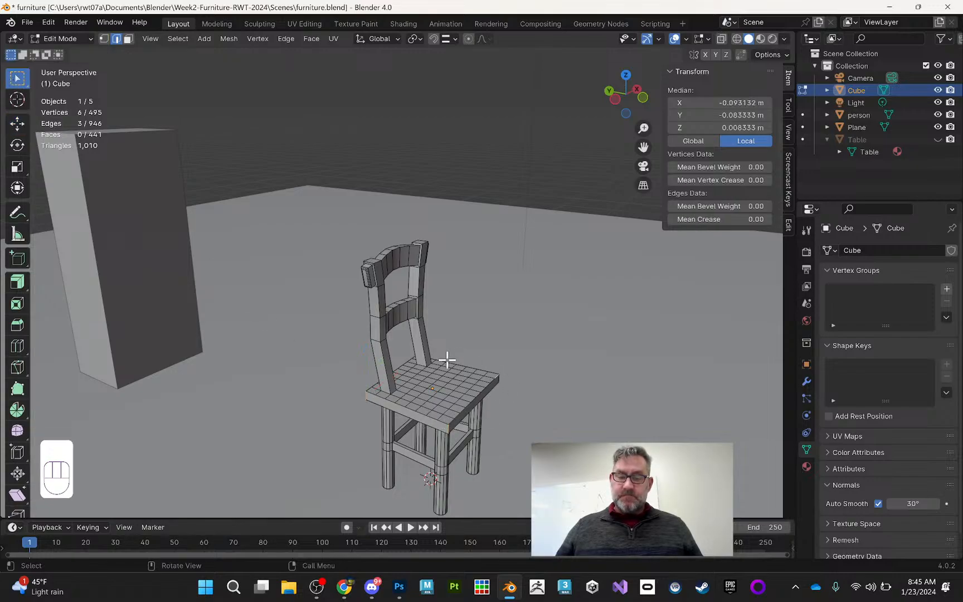
{"action": "left_click", "coordinate": [501, 377]}
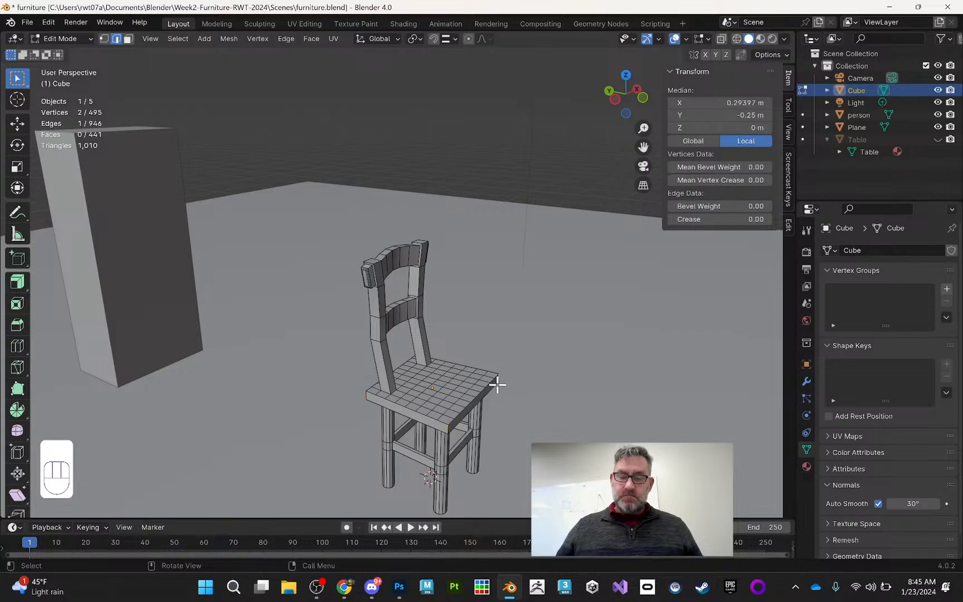
{"action": "left_click", "coordinate": [451, 428], "text": "shift"}
{"action": "left_click", "coordinate": [365, 394], "text": "shift"}
{"action": "middle_click_drag", "start_coordinate": [365, 394], "coordinate": [349, 371]}
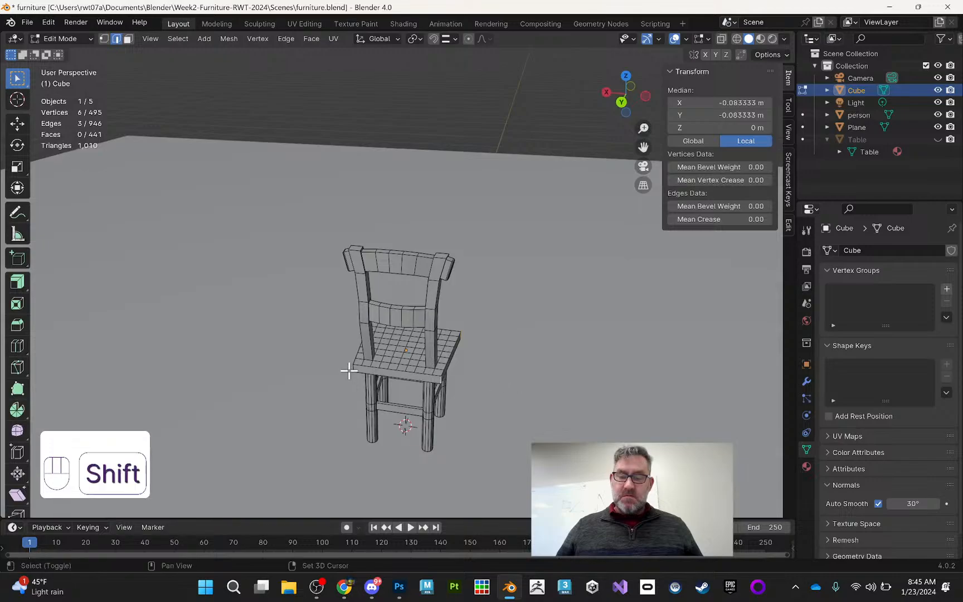
{"action": "left_click", "coordinate": [353, 364], "text": "shift"}
{"action": "middle_click_drag", "start_coordinate": [340, 279], "coordinate": [463, 312]}
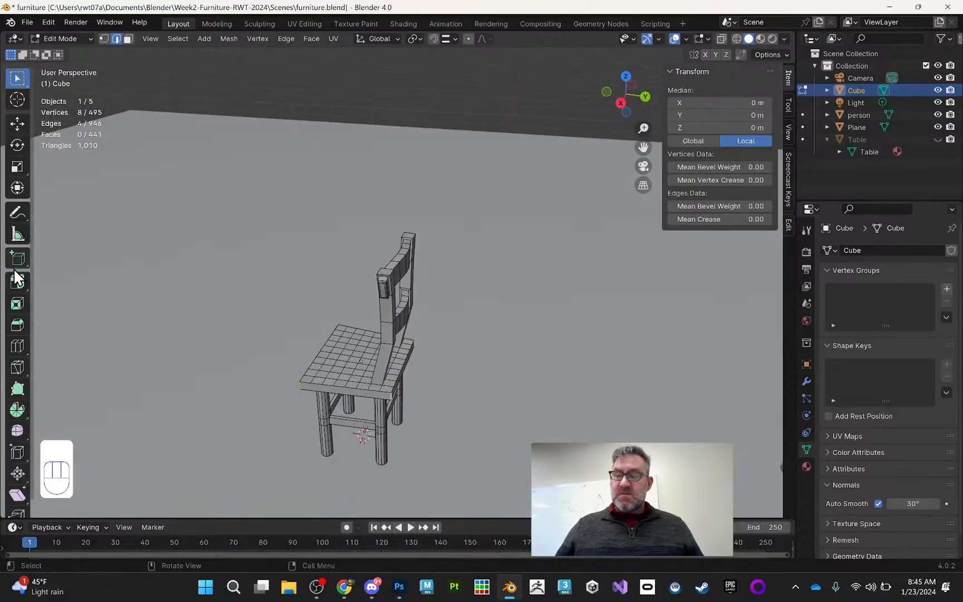
{"action": "left_click", "coordinate": [16, 304]}
{"action": "left_click_drag", "start_coordinate": [358, 343], "coordinate": [351, 321]}
{"action": "middle_click_drag", "start_coordinate": [165, 302], "coordinate": [344, 284]}
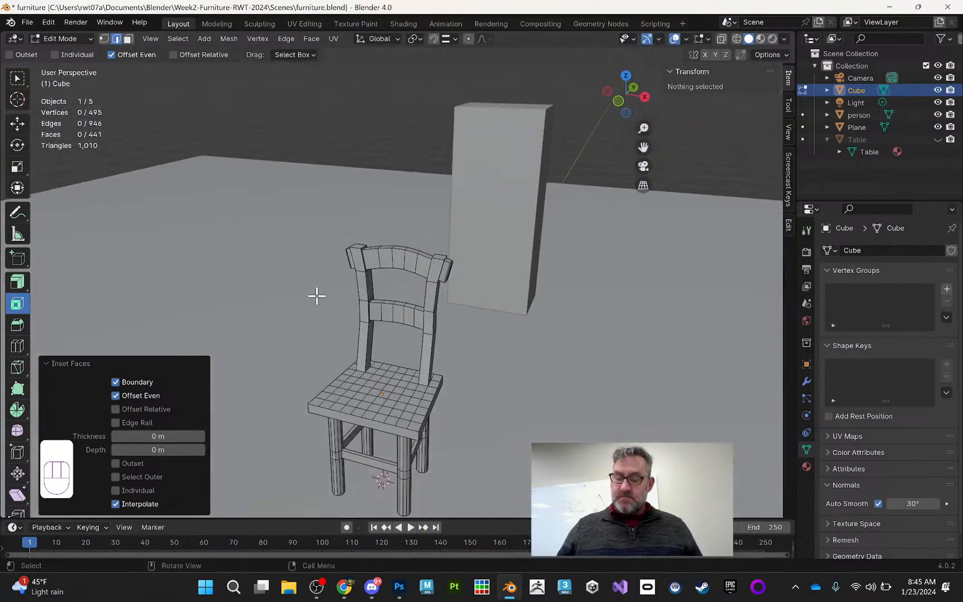
{"action": "key", "text": "ctrl+z"}
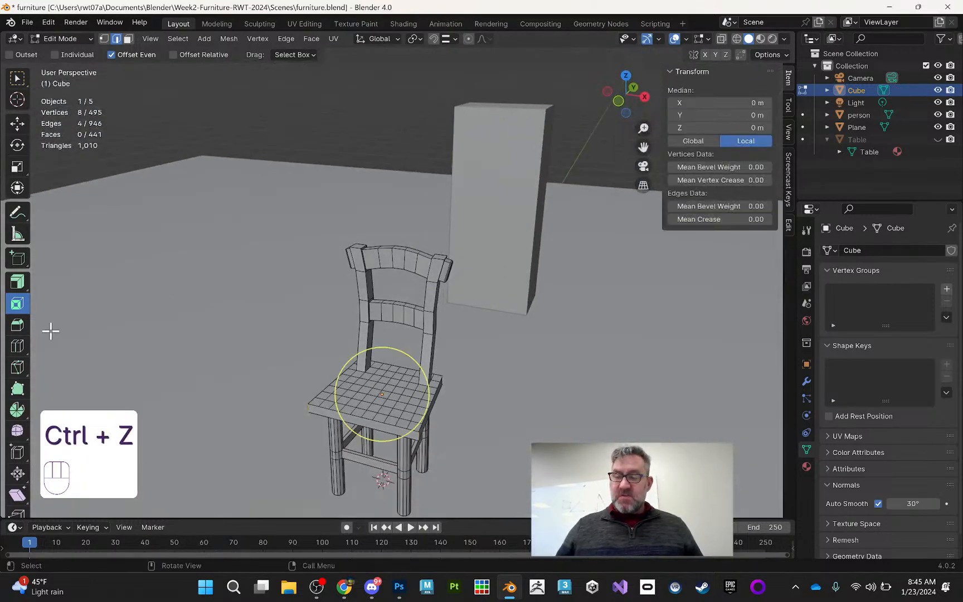
Step: Bevel the seat's four vertical corner edges with a width of 0.0488 m and 5 segments, and return to Object Mode
{"action": "left_click", "coordinate": [17, 326]}
{"action": "left_click_drag", "start_coordinate": [408, 361], "coordinate": [416, 361]}
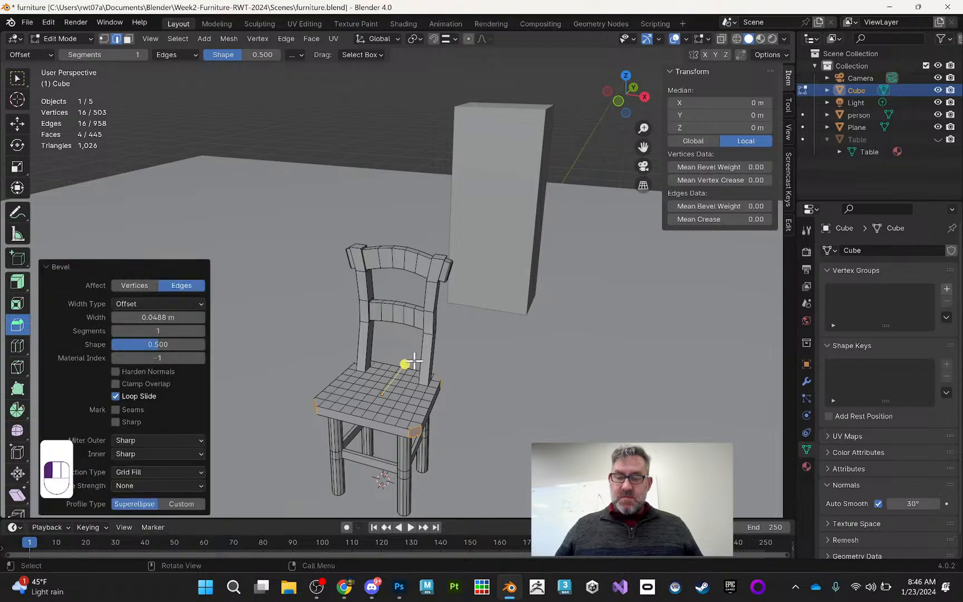
{"action": "left_click", "coordinate": [196, 331]}
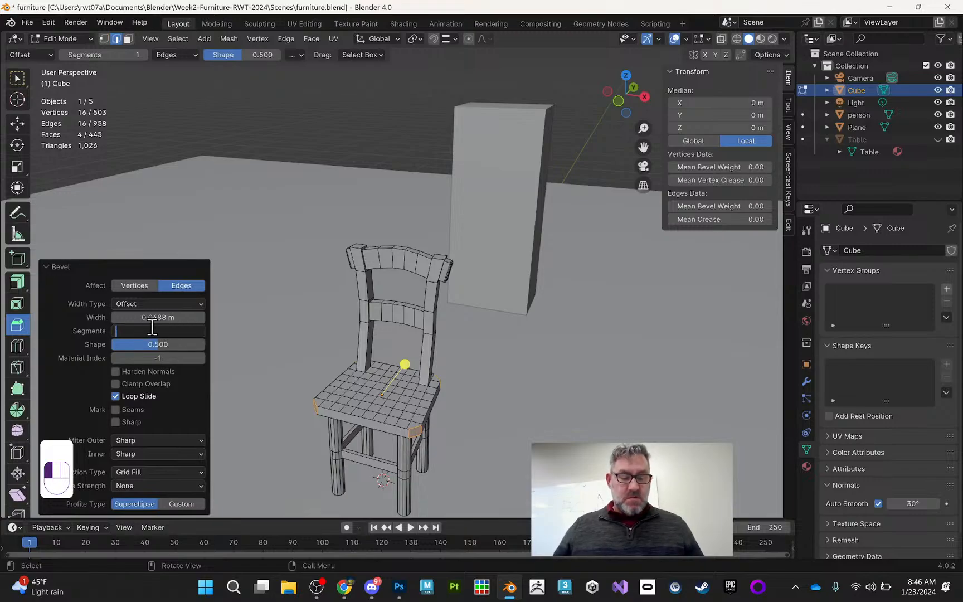
{"action": "type", "text": "5"}
{"action": "key", "text": "Return"}
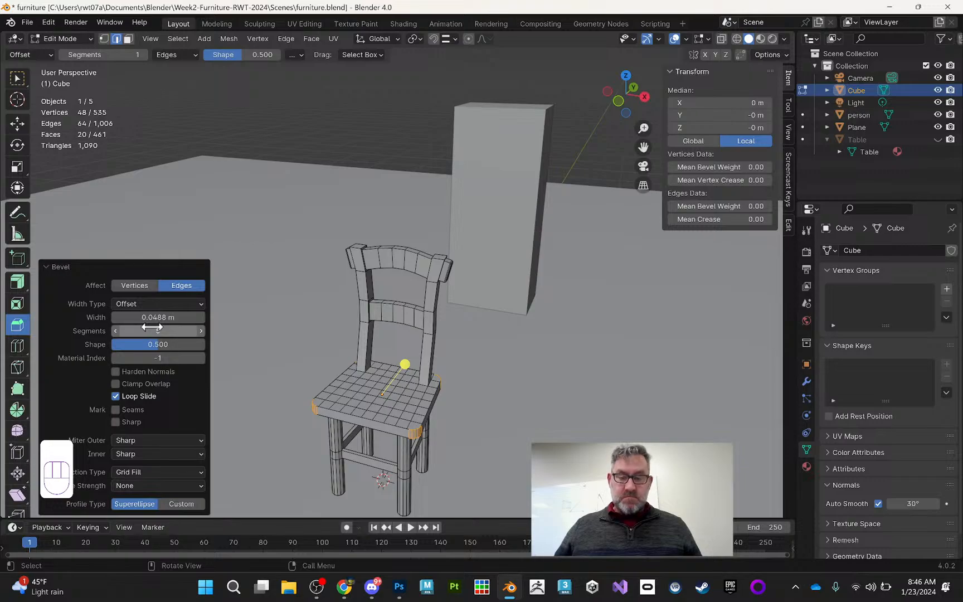
{"action": "middle_click_drag", "start_coordinate": [430, 355], "coordinate": [641, 336]}
{"action": "key", "text": "Tab"}
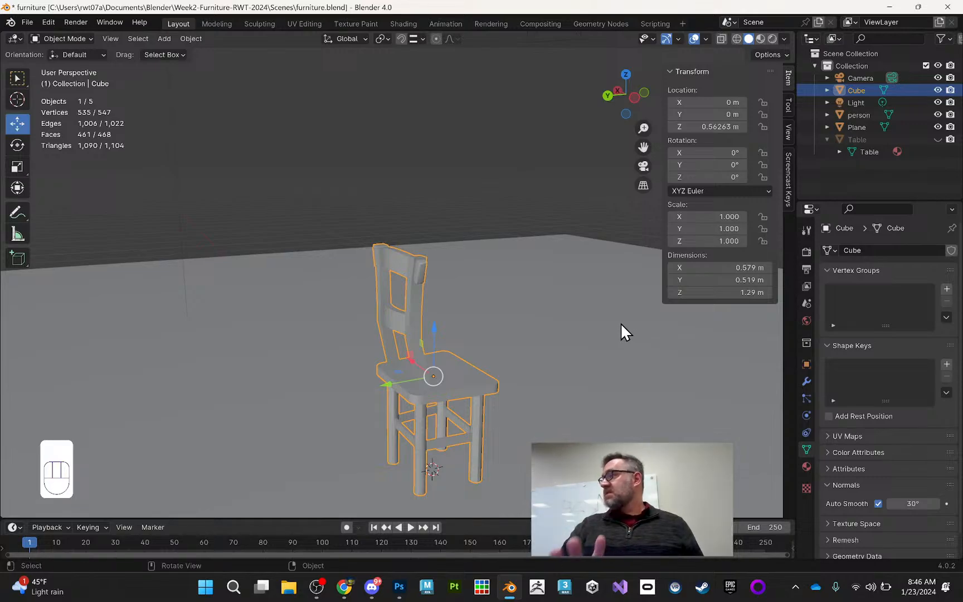
{"action": "middle_click_drag", "start_coordinate": [585, 301], "coordinate": [471, 265]}
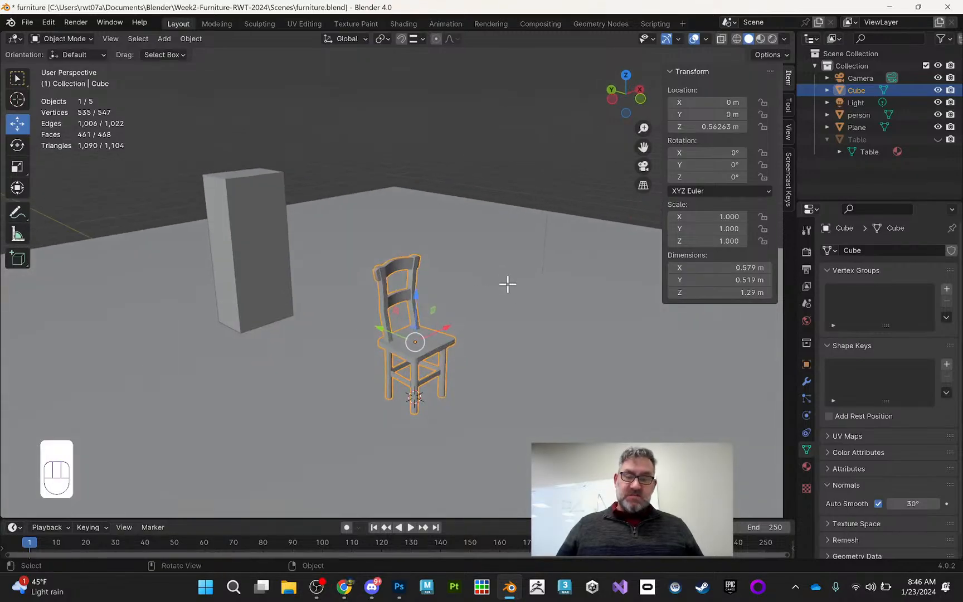
{"action": "key", "text": "Tab"}
{"action": "key", "text": "Tab"}
{"action": "mouse_move", "coordinate": [481, 281]}
{"action": "middle_mouse_down"}
{"action": "mouse_move", "coordinate": [516, 281]}
{"action": "mouse_move", "coordinate": [499, 275]}
{"action": "middle_mouse_up"}
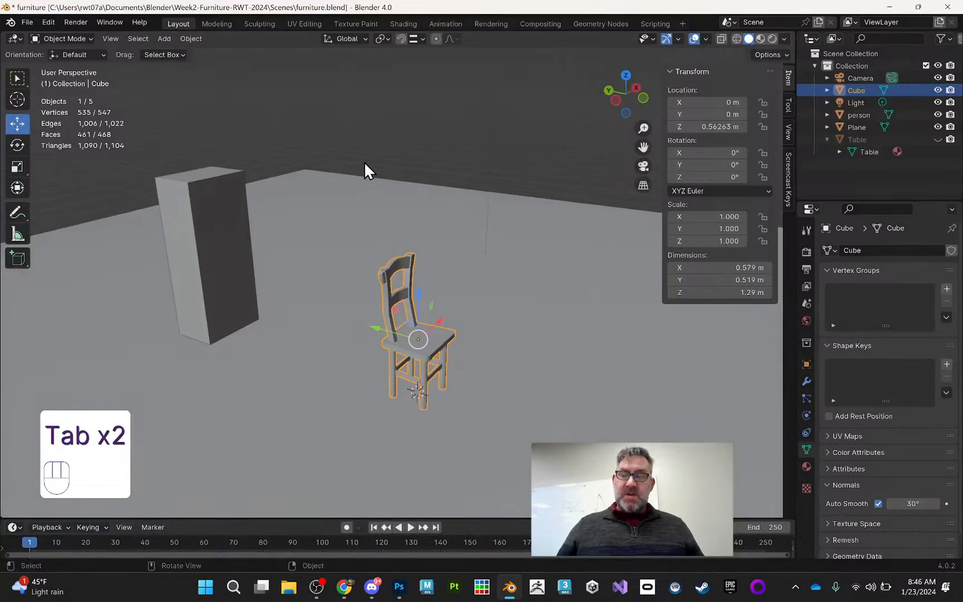
{"action": "left_click", "coordinate": [305, 24]}
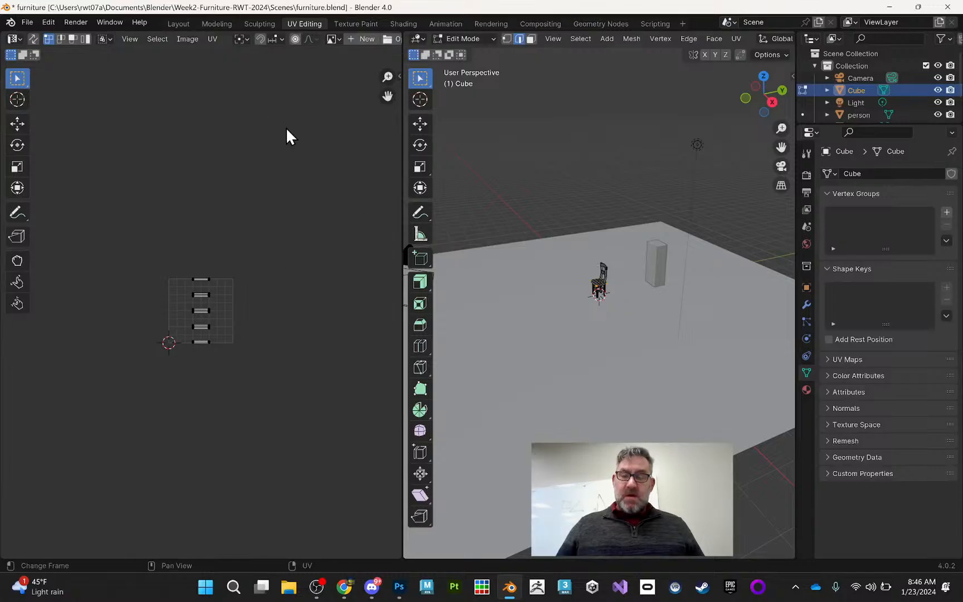
{"action": "left_click", "coordinate": [171, 22]}
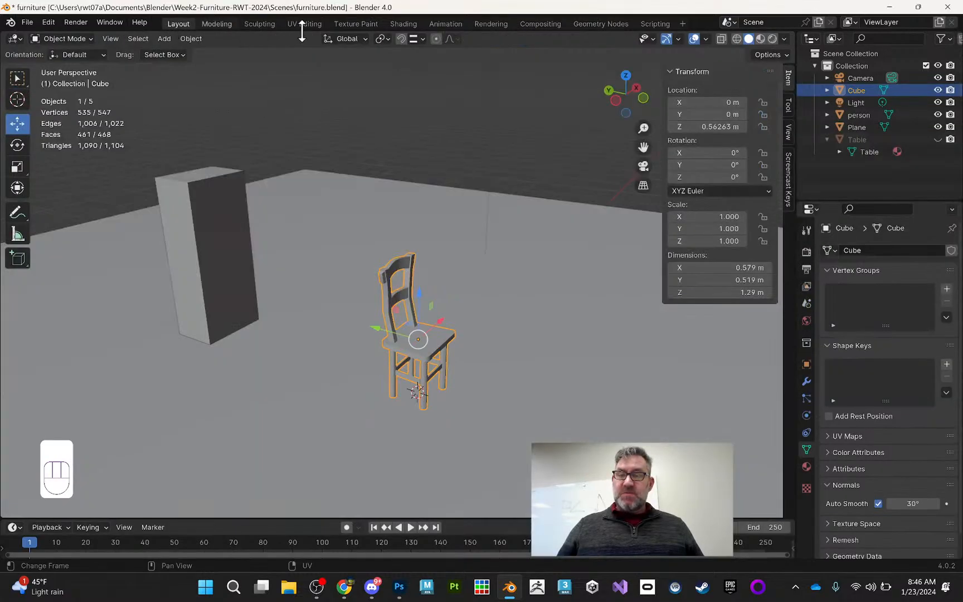
{"action": "key", "text": "Tab"}
{"action": "key", "text": "Tab"}
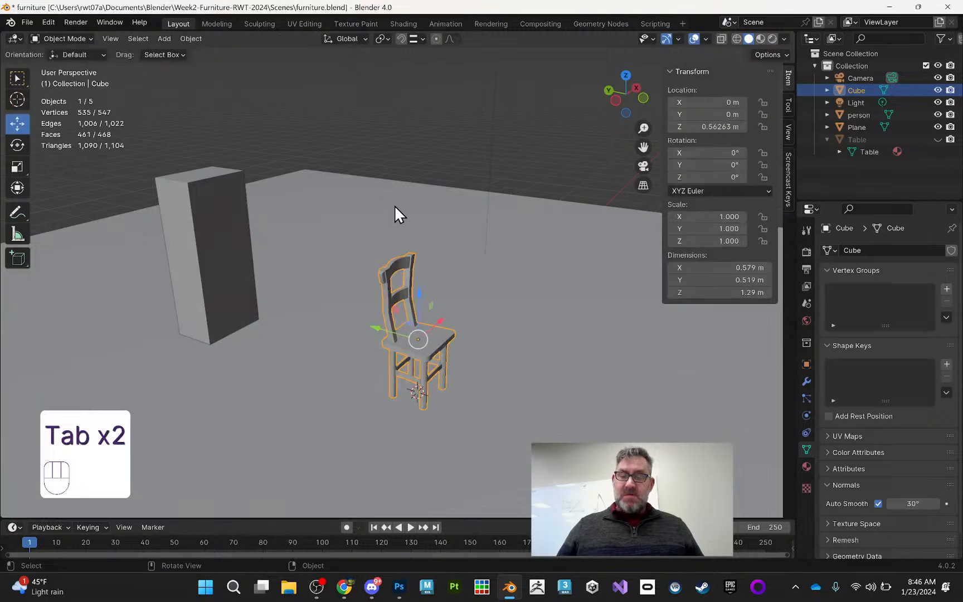
Step: Unhide the Table object and select it
{"action": "middle_click_drag", "start_coordinate": [394, 206], "coordinate": [439, 202]}
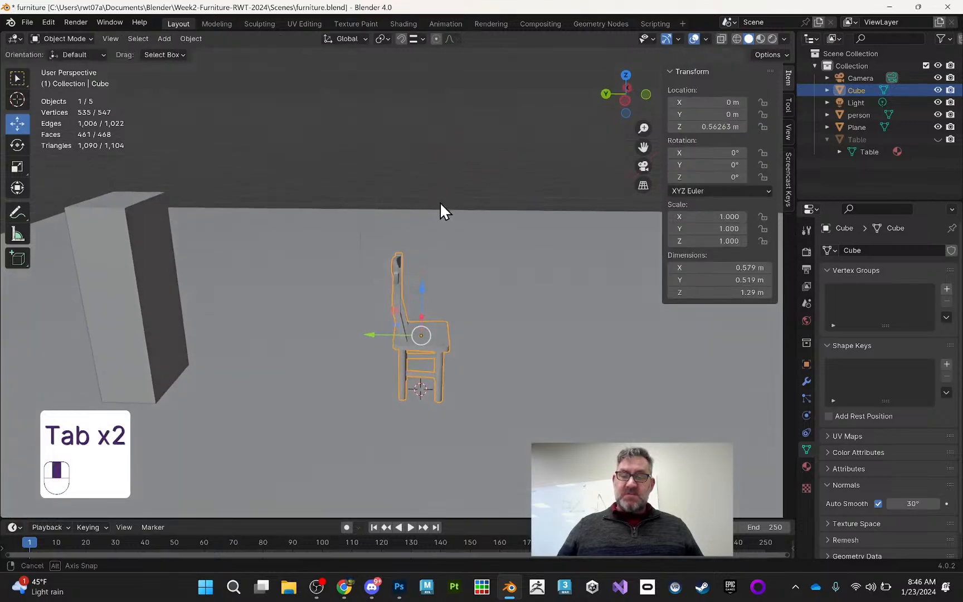
{"action": "left_click", "coordinate": [939, 139]}
{"action": "left_click", "coordinate": [474, 276]}
{"action": "mouse_move", "coordinate": [480, 279]}
{"action": "middle_mouse_down"}
{"action": "mouse_move", "coordinate": [629, 214]}
{"action": "mouse_move", "coordinate": [573, 255]}
{"action": "mouse_move", "coordinate": [497, 262]}
{"action": "mouse_move", "coordinate": [476, 284]}
{"action": "middle_mouse_up"}
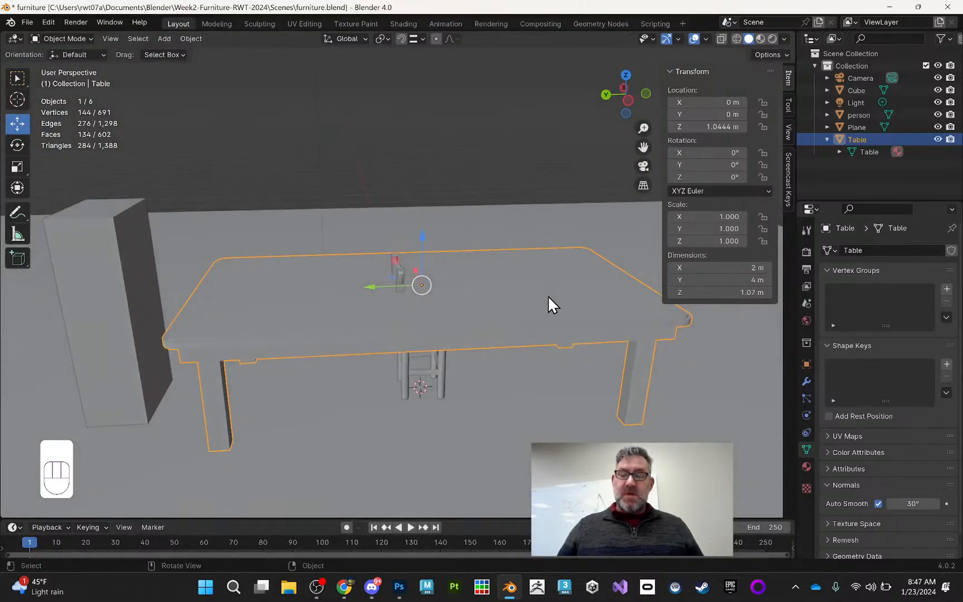
{"action": "middle_click_drag", "start_coordinate": [465, 228], "coordinate": [529, 237]}
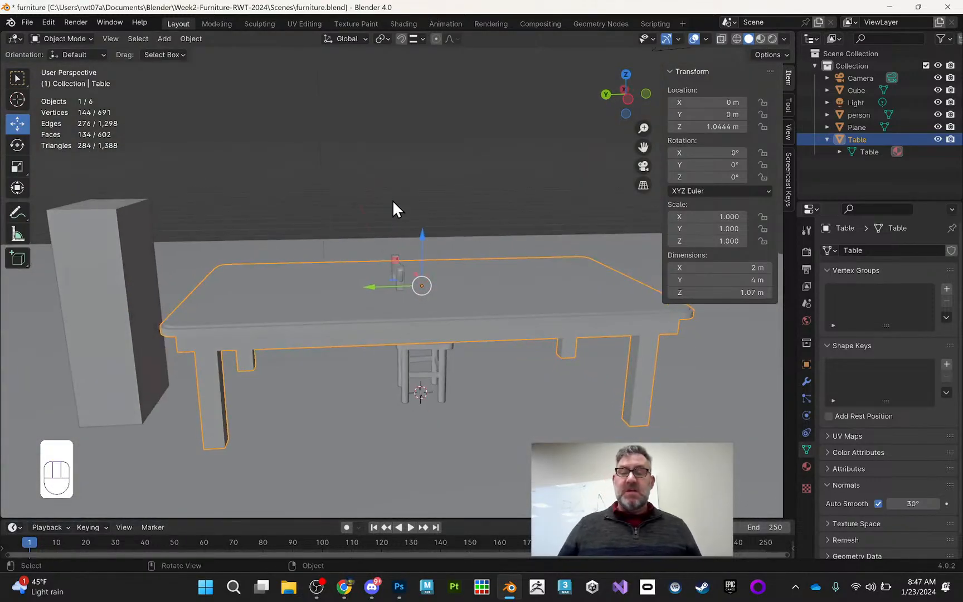
Step: Examine the table's full UV layout in the UV Editing workspace with all faces selected, and return to Object Mode
{"action": "left_click", "coordinate": [304, 24]}
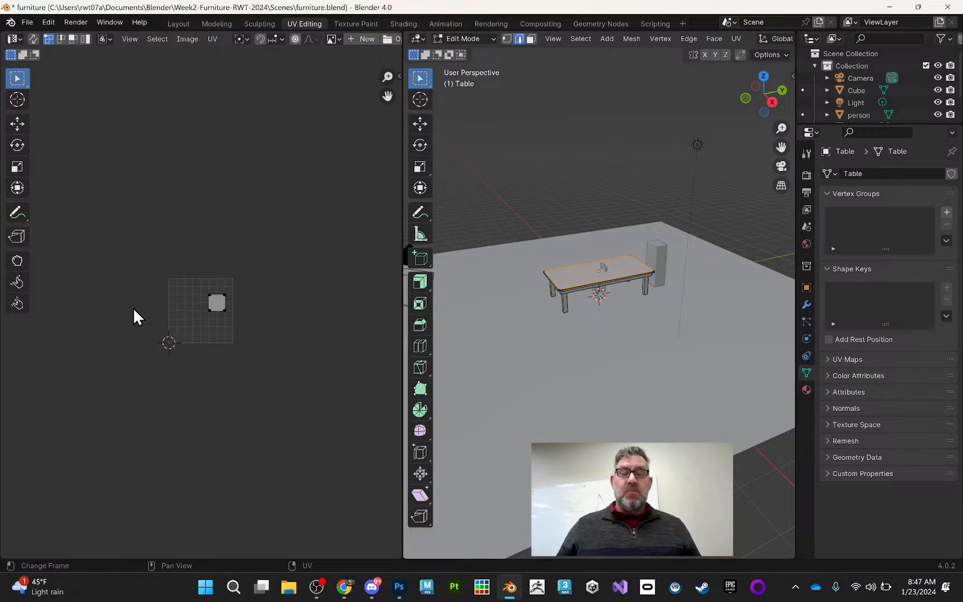
{"action": "key", "text": "alt+a"}
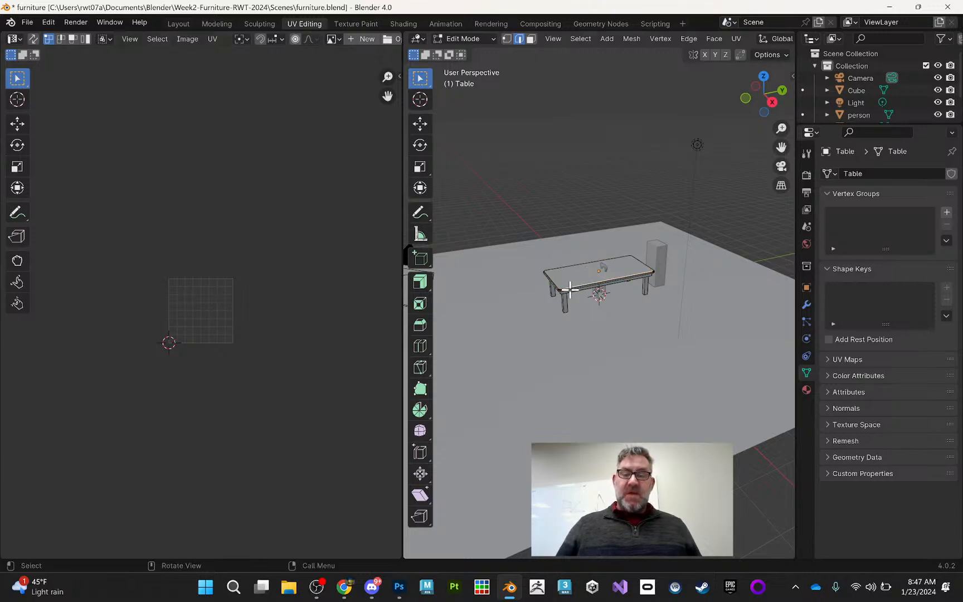
{"action": "left_click", "coordinate": [530, 39]}
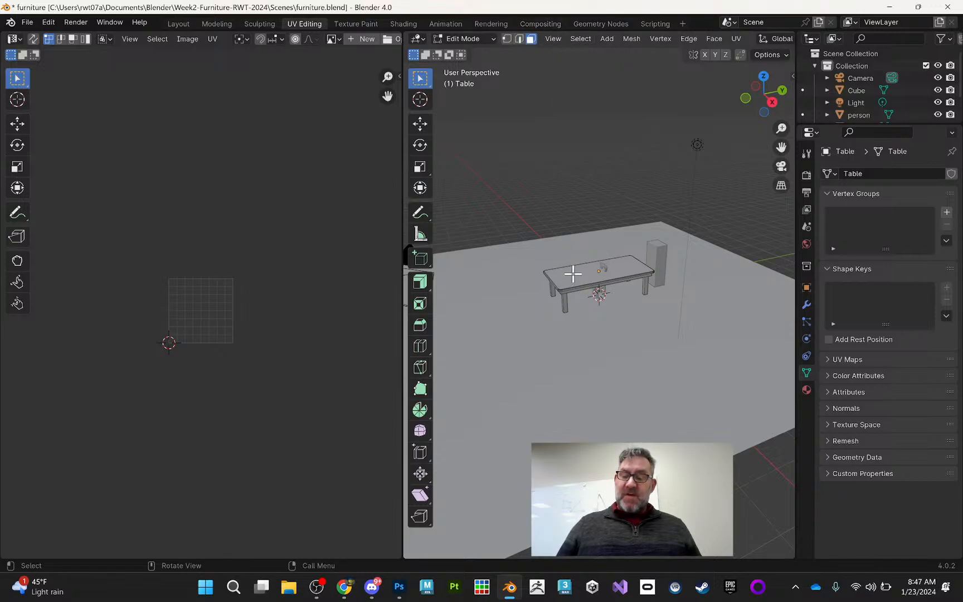
{"action": "key", "text": "a"}
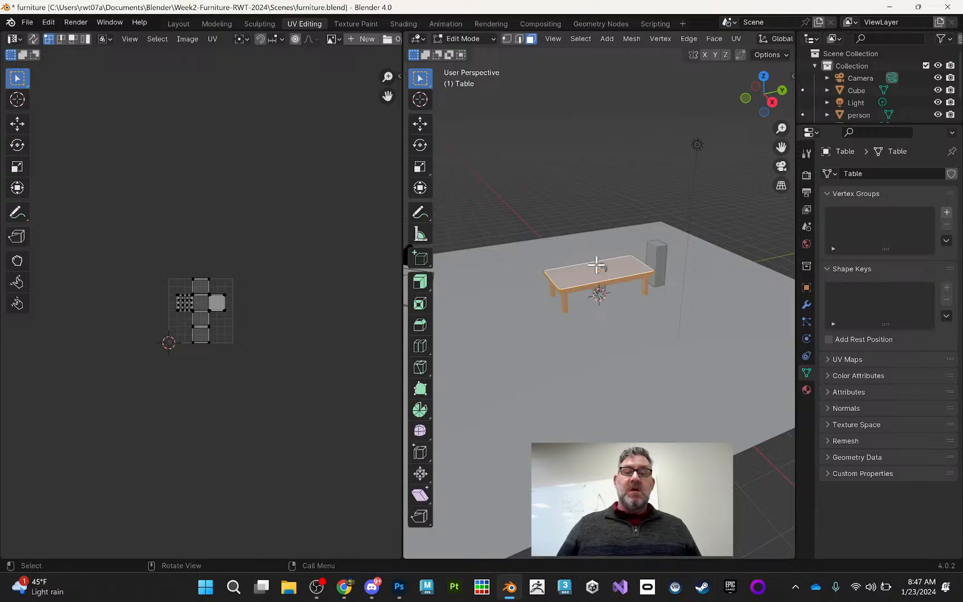
{"action": "key", "text": "KP_Decimal"}
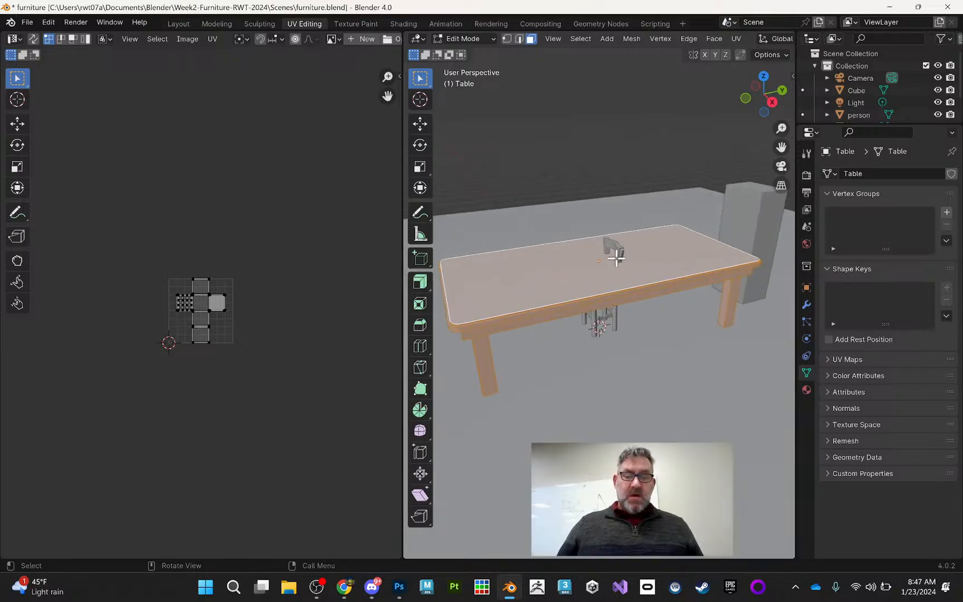
{"action": "scroll", "coordinate": [220, 287], "scroll_direction": "up", "scroll_amount": 3}
{"action": "scroll", "coordinate": [219, 286], "scroll_direction": "up", "scroll_amount": 4}
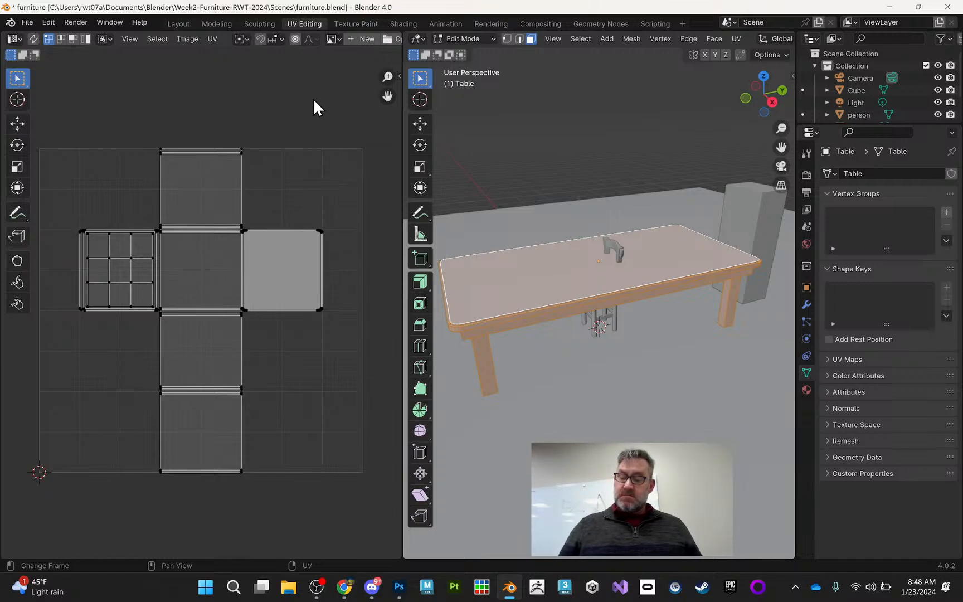
{"action": "key", "text": "Tab"}
{"action": "middle_click_drag", "start_coordinate": [584, 165], "coordinate": [554, 183]}
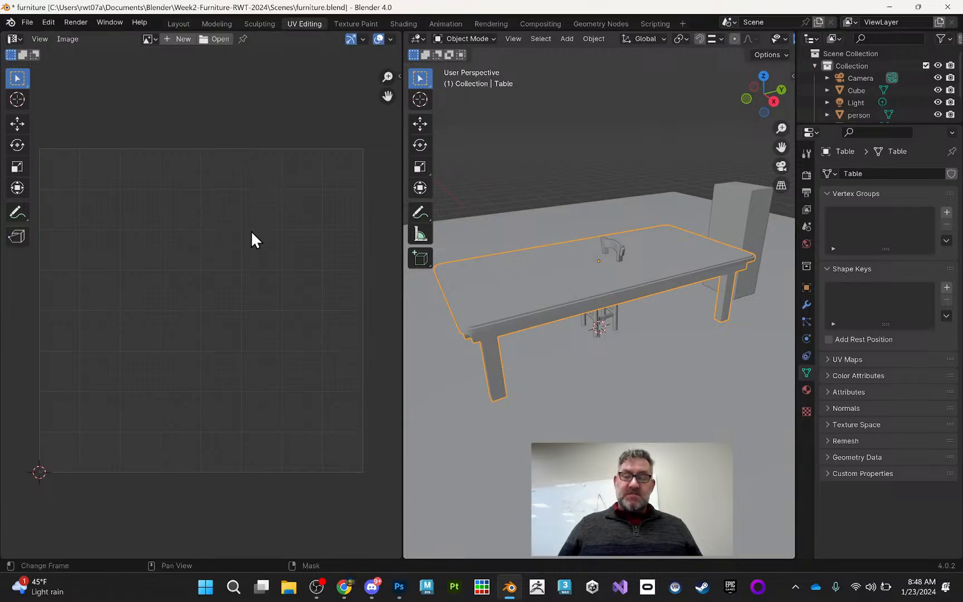
Step: Switch to Photoshop and create a new document 2160 px wide and 2160 px high
{"action": "left_click", "coordinate": [400, 587]}
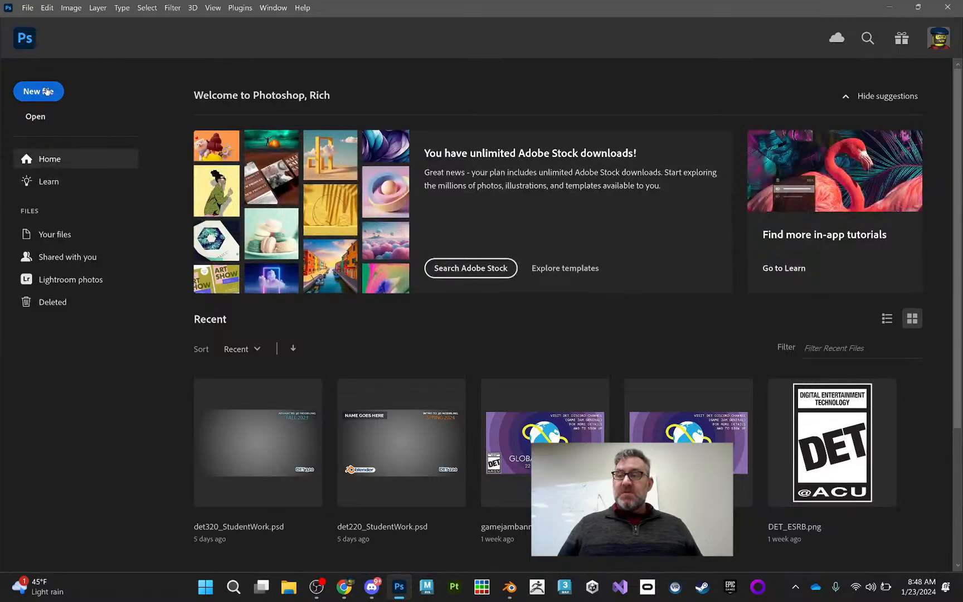
{"action": "left_click", "coordinate": [47, 91]}
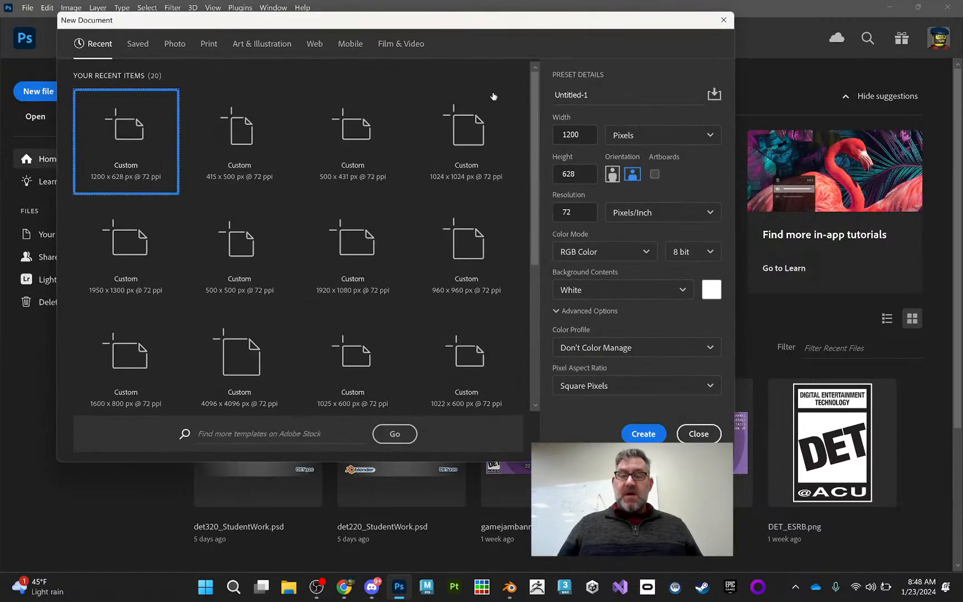
{"action": "left_click", "coordinate": [589, 135]}
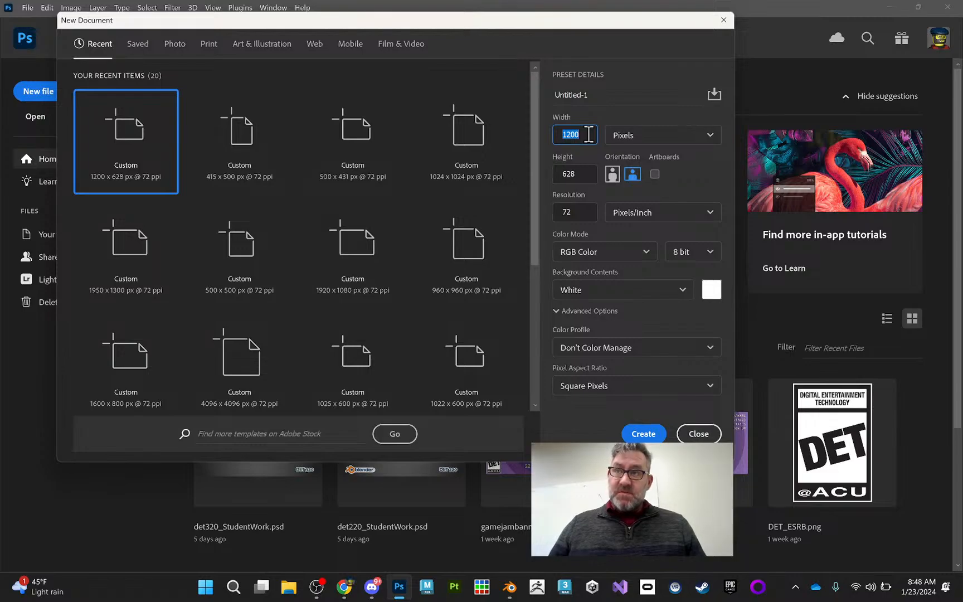
{"action": "type", "text": "216"}
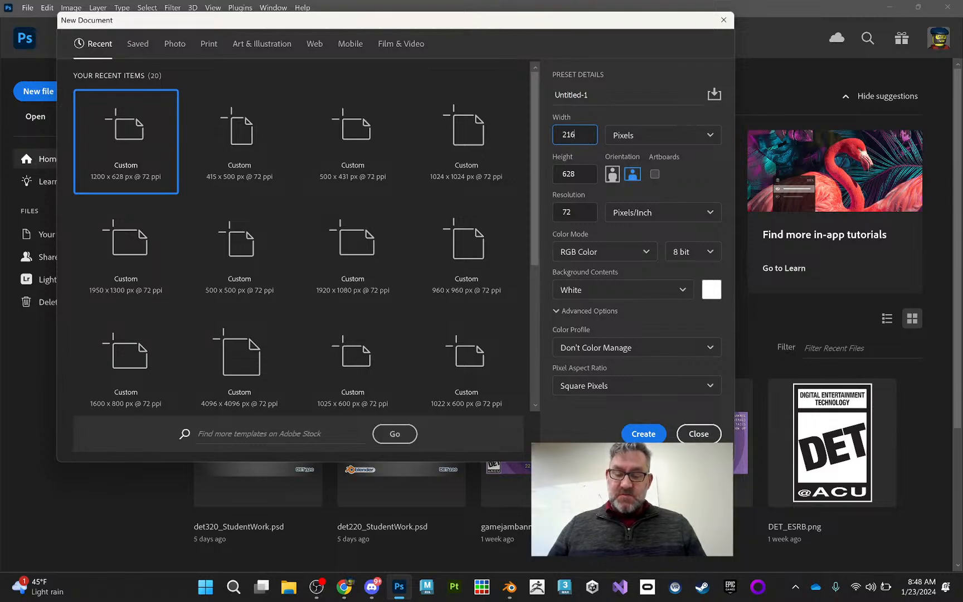
{"action": "left_click", "coordinate": [585, 178]}
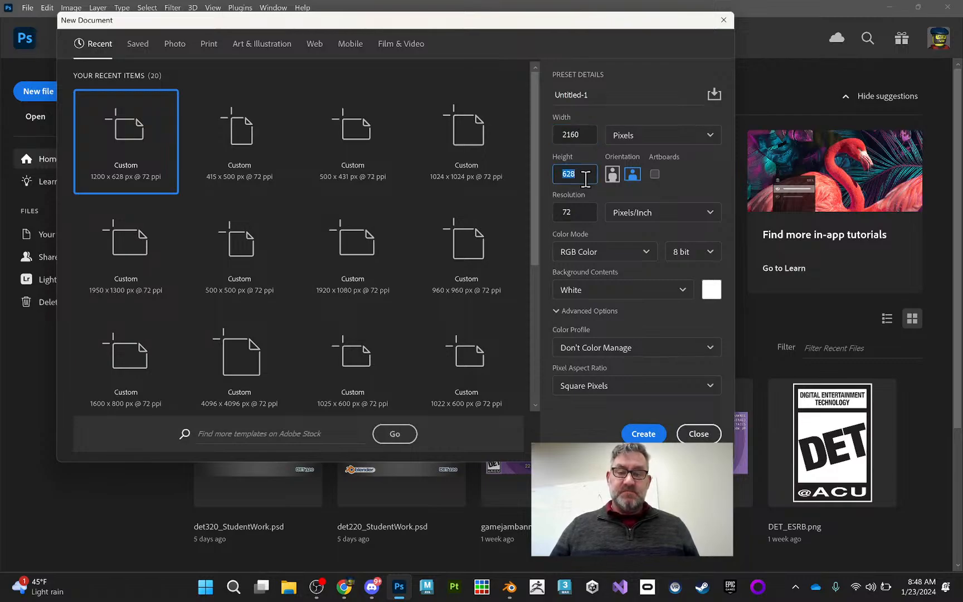
{"action": "type", "text": "2160"}
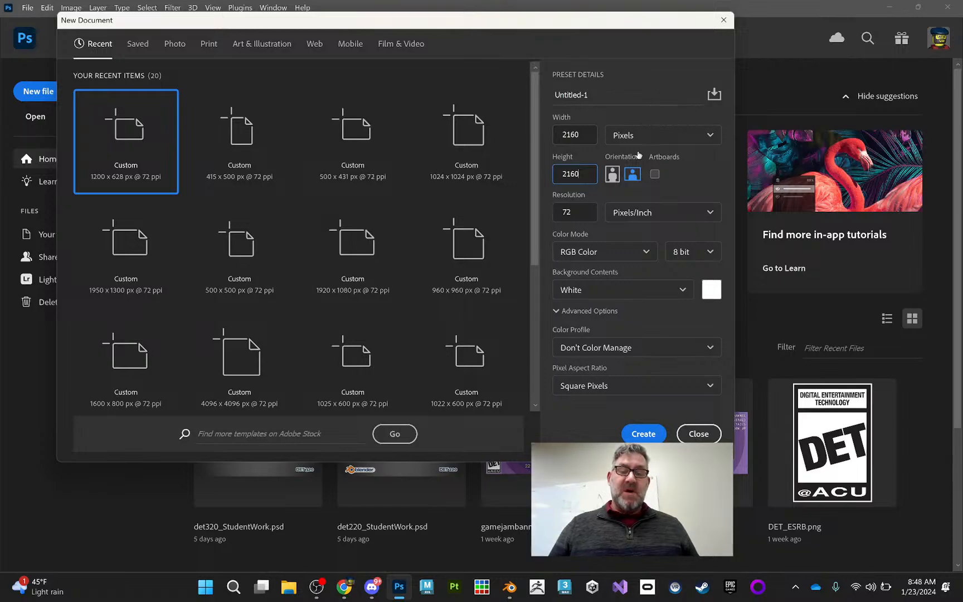
{"action": "left_click", "coordinate": [644, 435]}
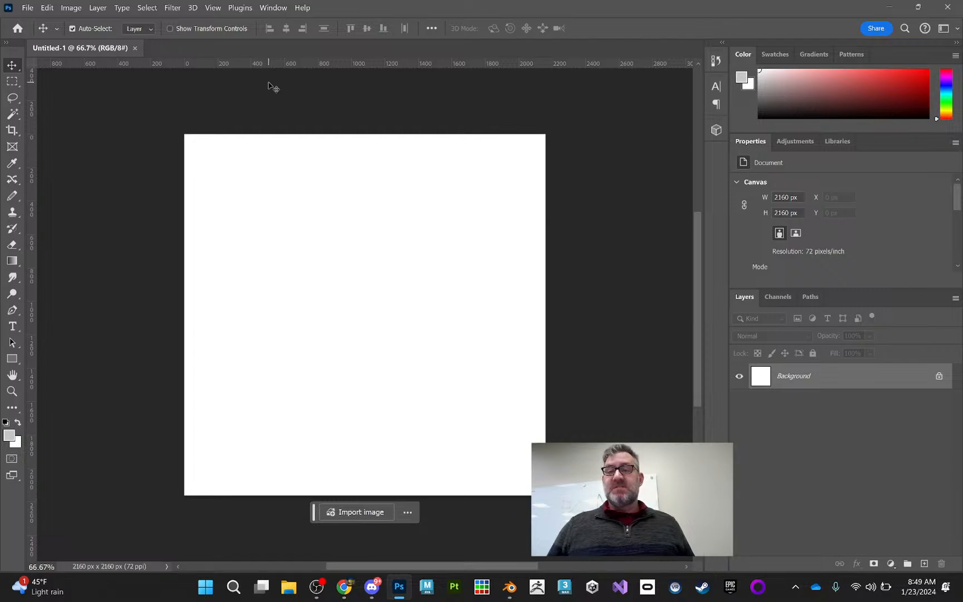
Step: Set the foreground color to the dark brown #584000
{"action": "left_click", "coordinate": [9, 435]}
{"action": "left_click_drag", "start_coordinate": [628, 219], "coordinate": [636, 260]}
{"action": "left_click_drag", "start_coordinate": [605, 210], "coordinate": [611, 223]}
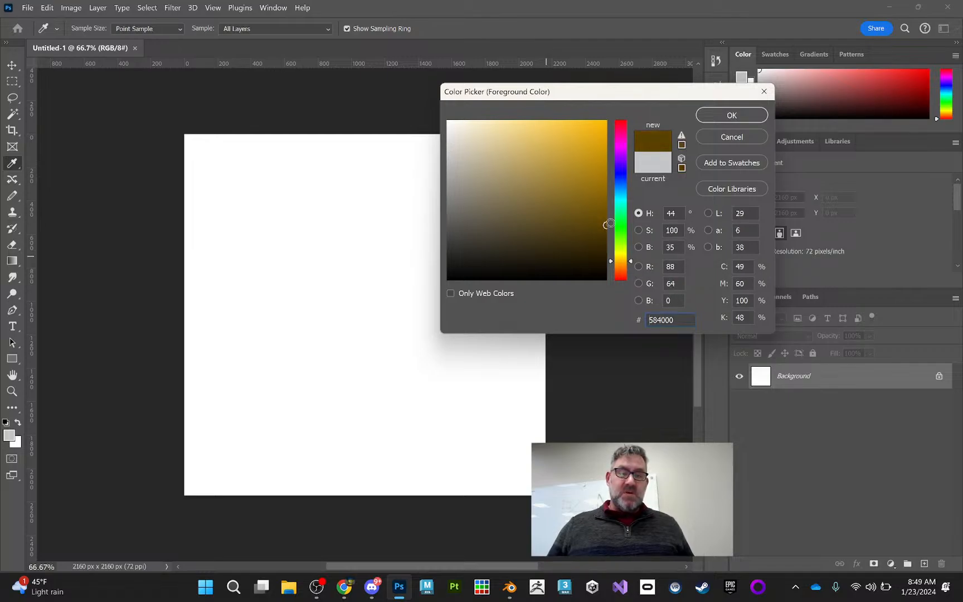
{"action": "left_click", "coordinate": [719, 116]}
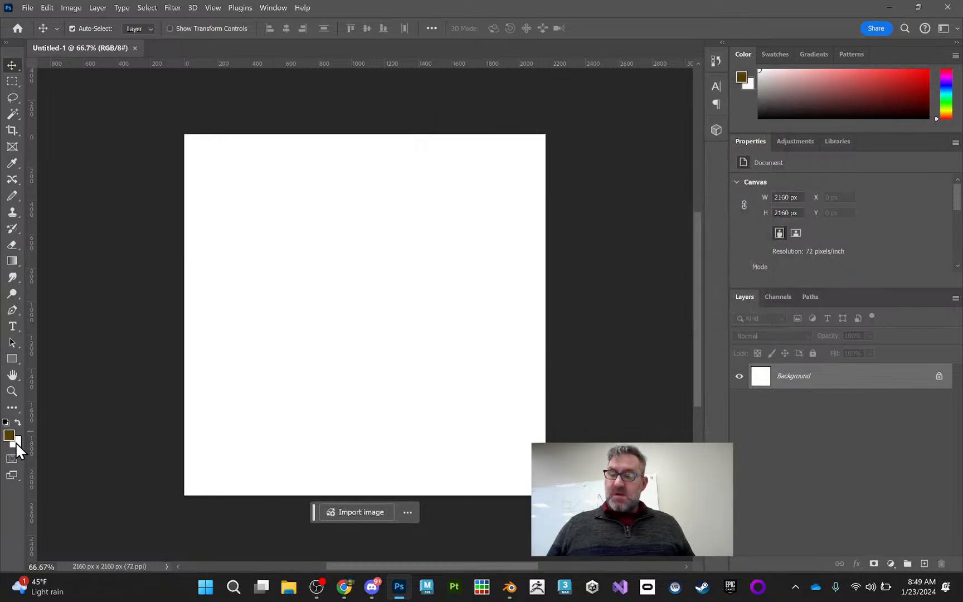
Step: Set the background color to a slightly lighter brown than the foreground color
{"action": "left_click", "coordinate": [15, 443]}
{"action": "left_click_drag", "start_coordinate": [628, 245], "coordinate": [630, 261]}
{"action": "left_click", "coordinate": [606, 202]}
{"action": "left_click_drag", "start_coordinate": [606, 202], "coordinate": [616, 204]}
{"action": "left_click", "coordinate": [723, 113]}
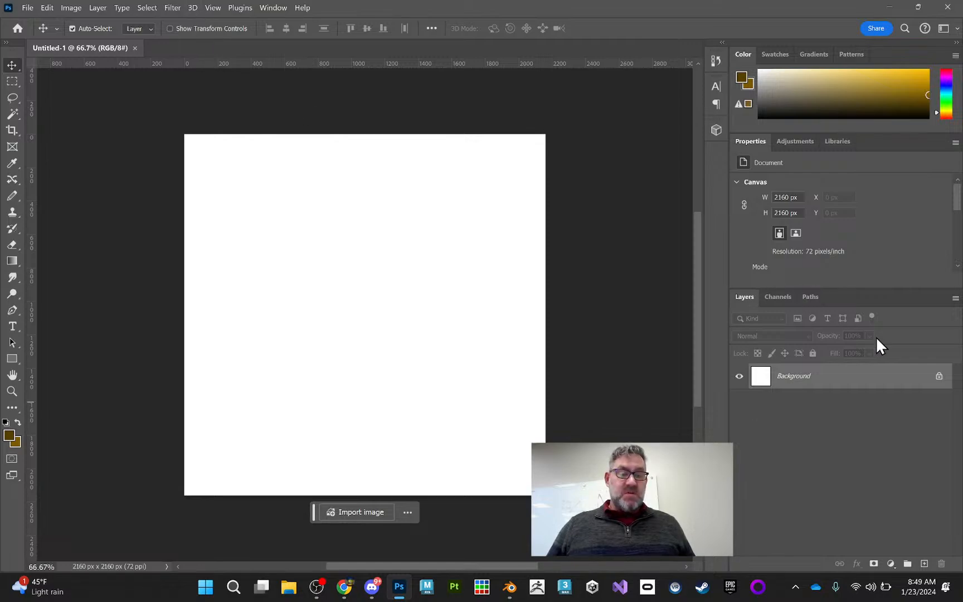
Step: Unlock the Background layer and apply a randomized Fibers render filter with Variance 31 and Strength 18
{"action": "left_click", "coordinate": [940, 377]}
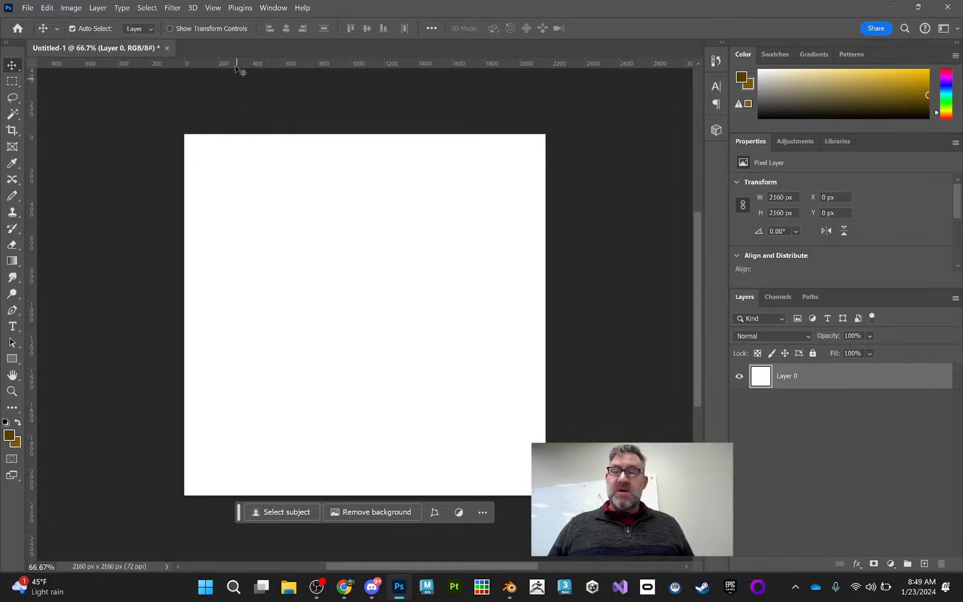
{"action": "left_click", "coordinate": [179, 8]}
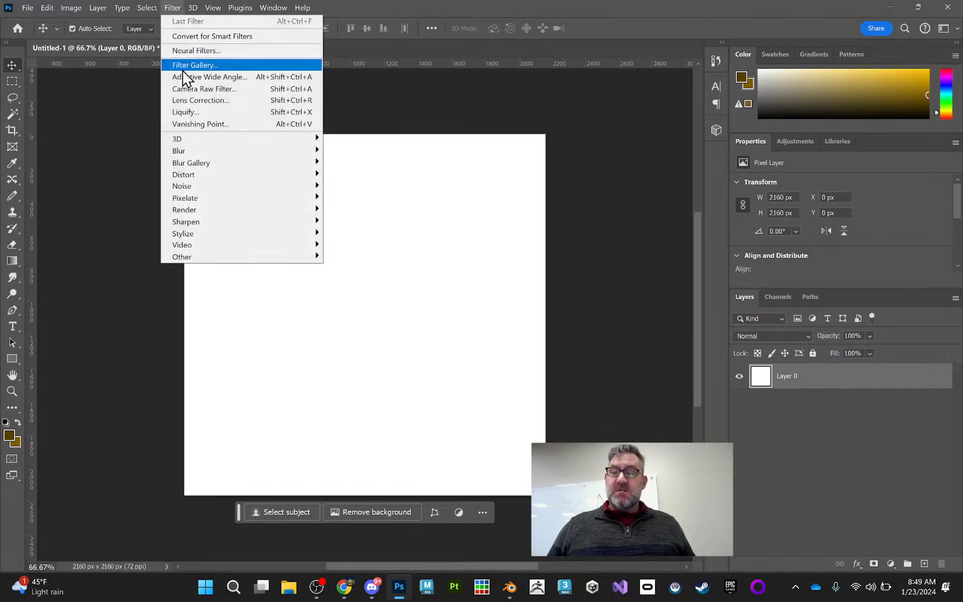
{"action": "mouse_move", "coordinate": [217, 213]}
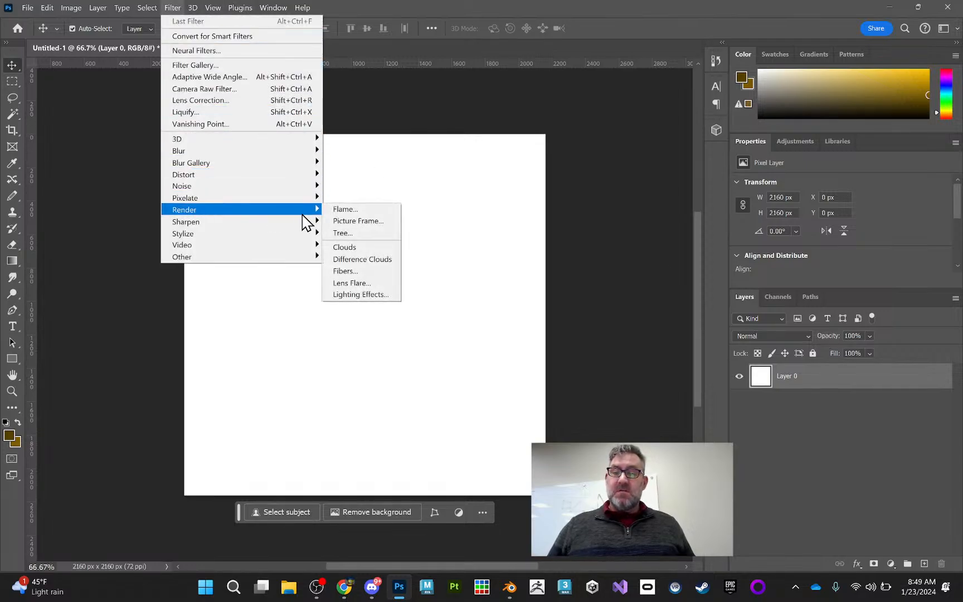
{"action": "left_click", "coordinate": [357, 272]}
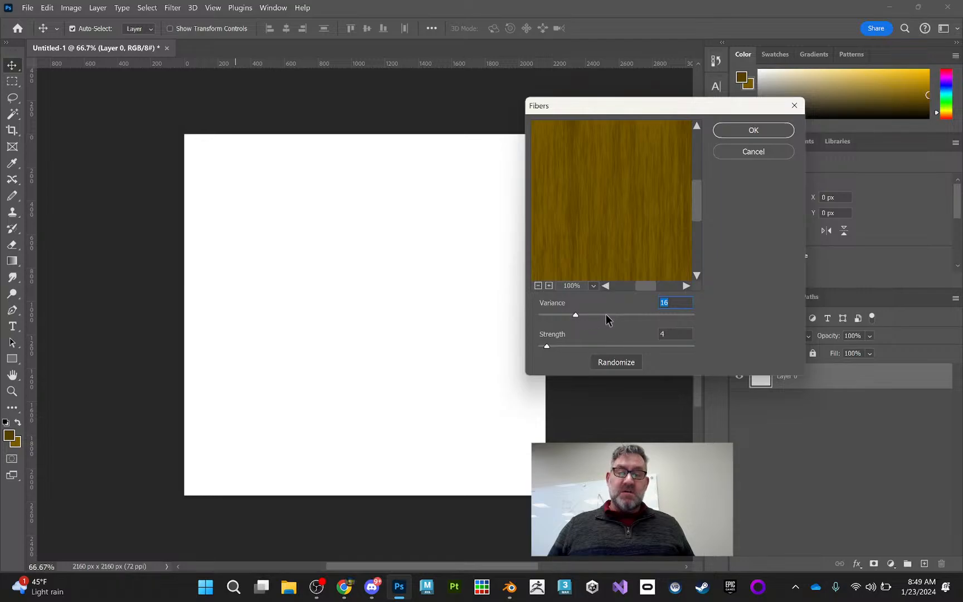
{"action": "left_click_drag", "start_coordinate": [551, 346], "coordinate": [614, 315]}
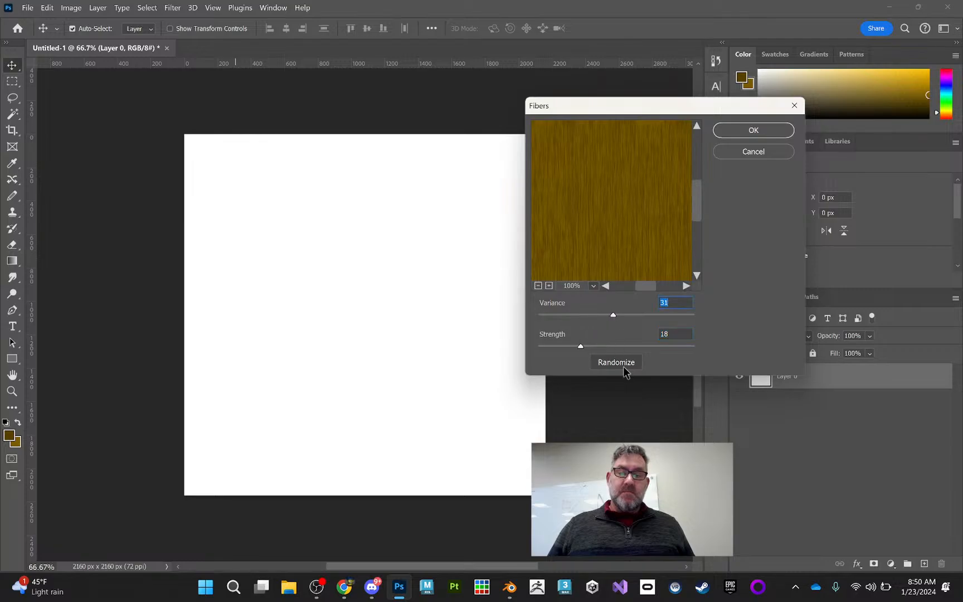
{"action": "left_click", "coordinate": [617, 362]}
{"action": "left_click", "coordinate": [753, 130]}
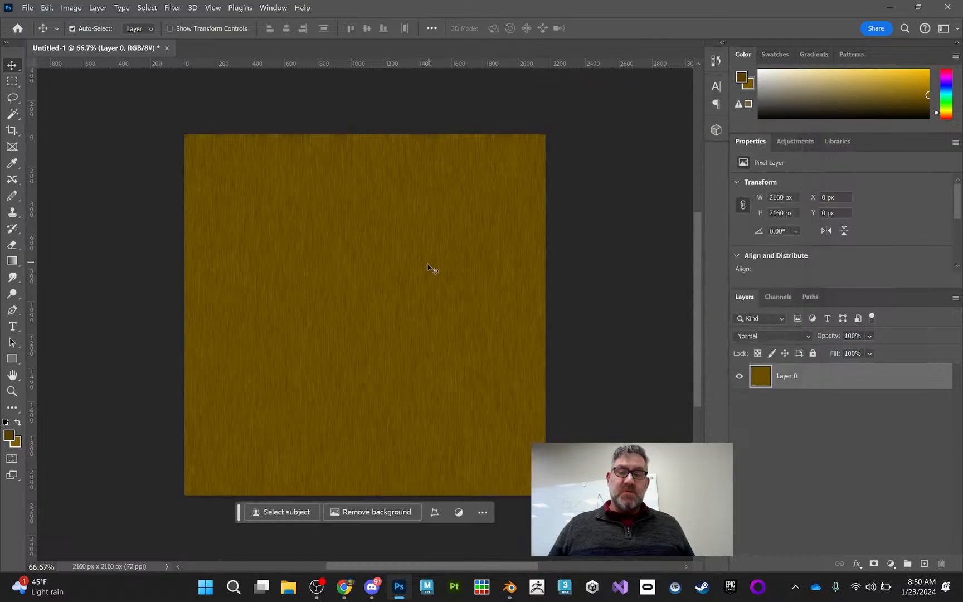
Step: Inspect the wood-grain texture at 200% zoom
{"action": "scroll", "coordinate": [426, 272], "scroll_direction": "up", "scroll_amount": 1}
{"action": "scroll", "coordinate": [426, 272], "scroll_direction": "down", "scroll_amount": 1}
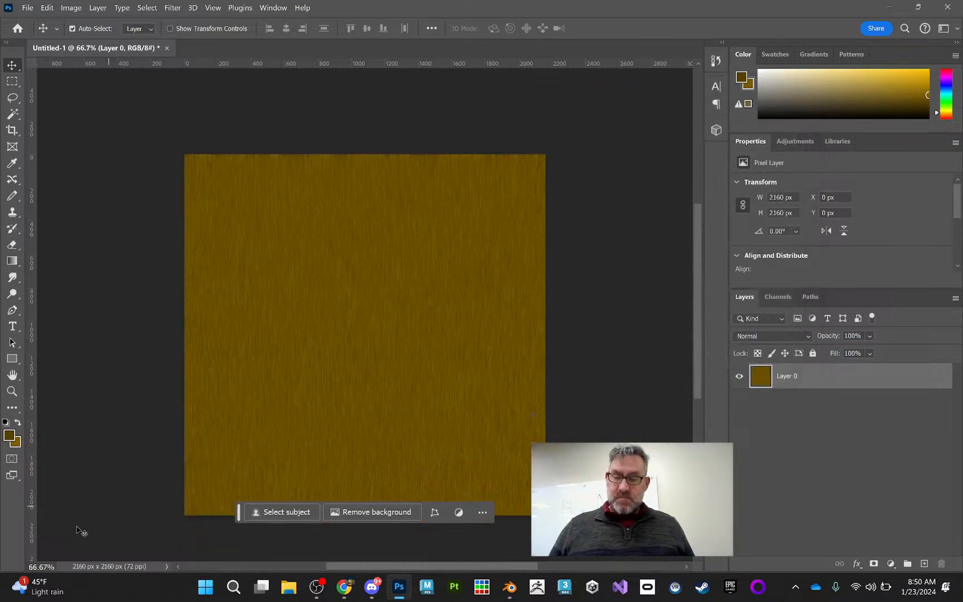
{"action": "double_click", "coordinate": [38, 567]}
{"action": "type", "text": "200"}
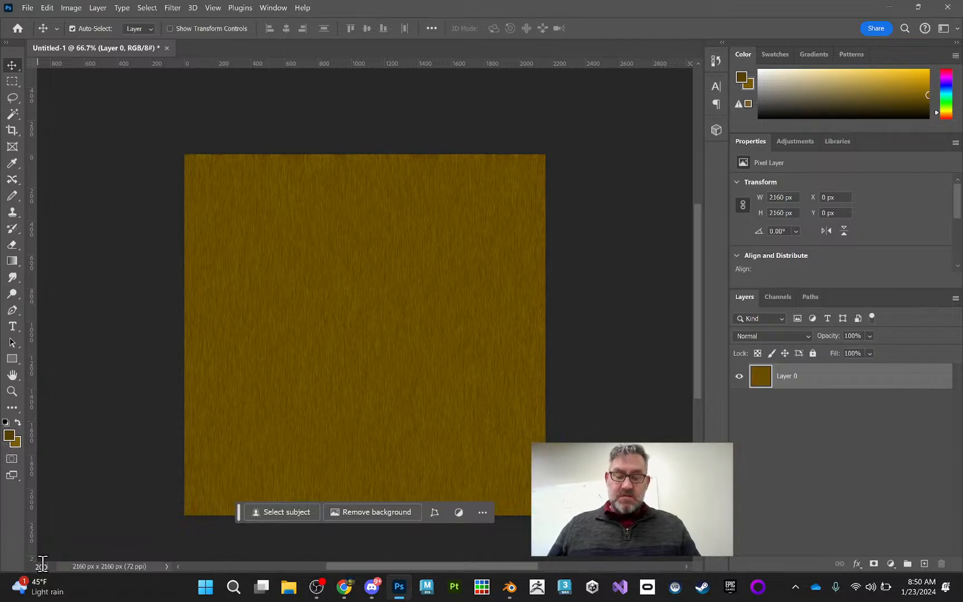
{"action": "key", "text": "Return"}
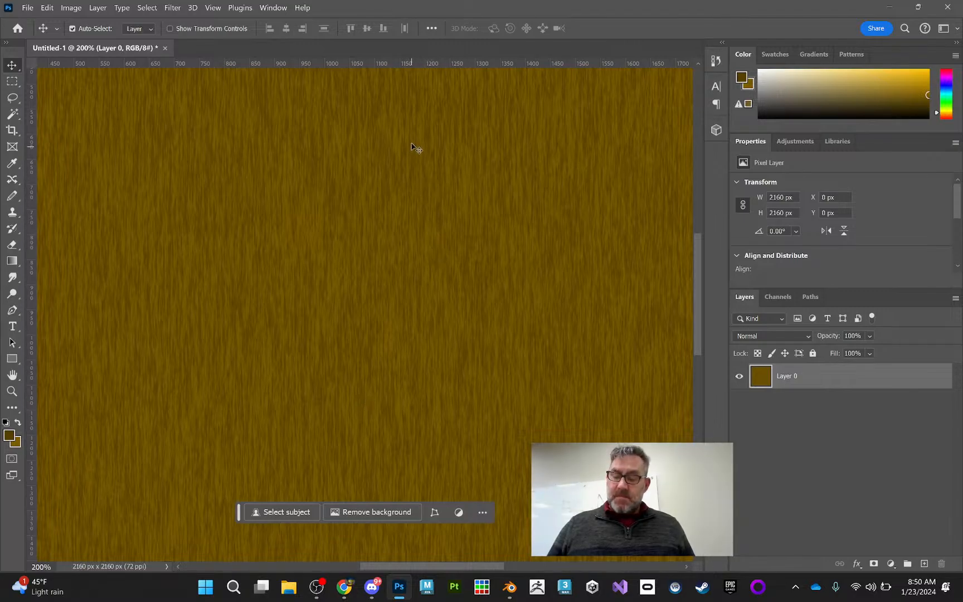
Step: Quick-export the wood-grain image as a PNG named woodgrain into the Textures folder of Documents\Blender\Week2-Furniture-RWT-2024
{"action": "left_click", "coordinate": [23, 8]}
{"action": "mouse_move", "coordinate": [76, 218]}
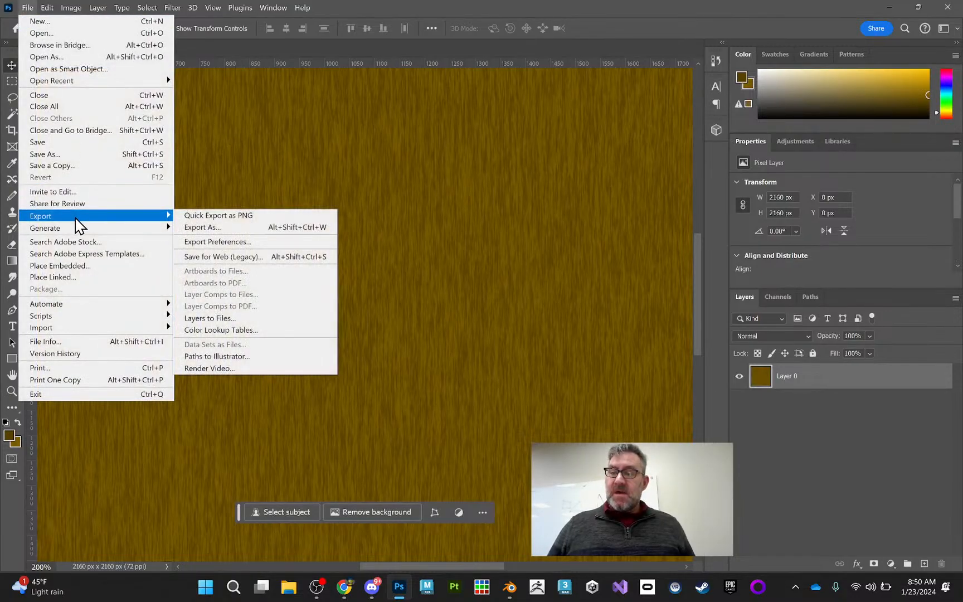
{"action": "left_click", "coordinate": [203, 217]}
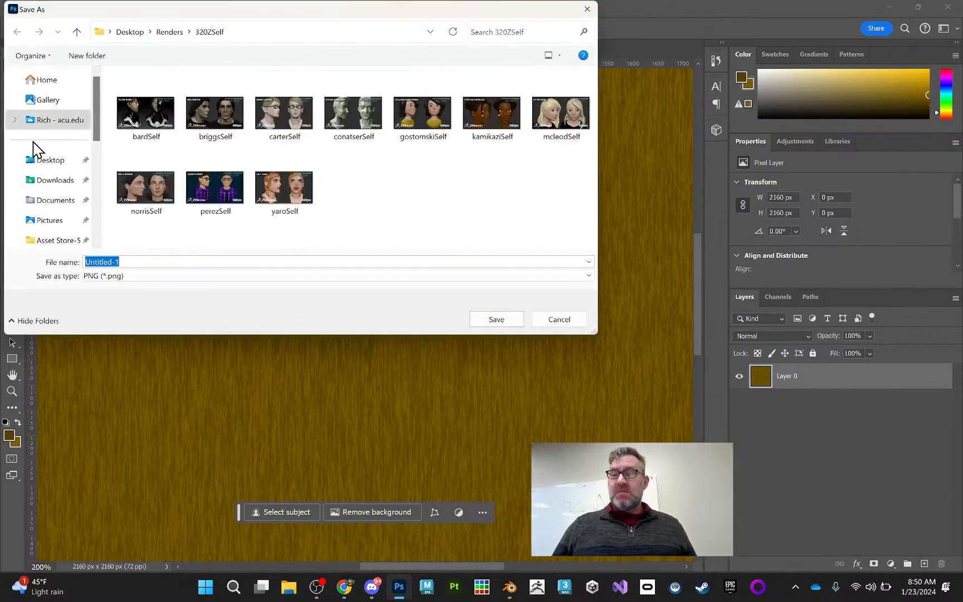
{"action": "left_click", "coordinate": [54, 200]}
{"action": "double_click", "coordinate": [164, 196]}
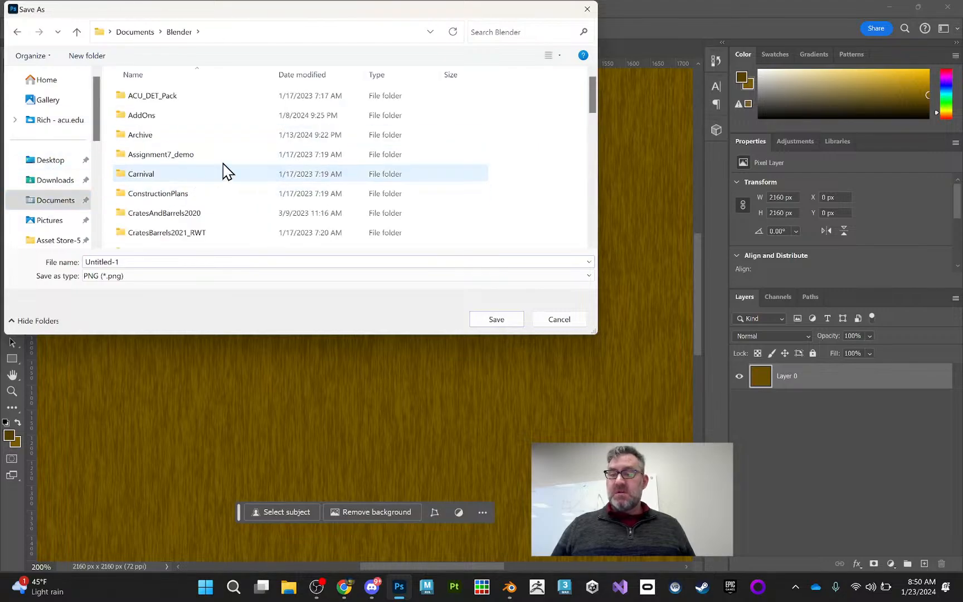
{"action": "scroll", "coordinate": [220, 163], "scroll_direction": "down", "scroll_amount": 9}
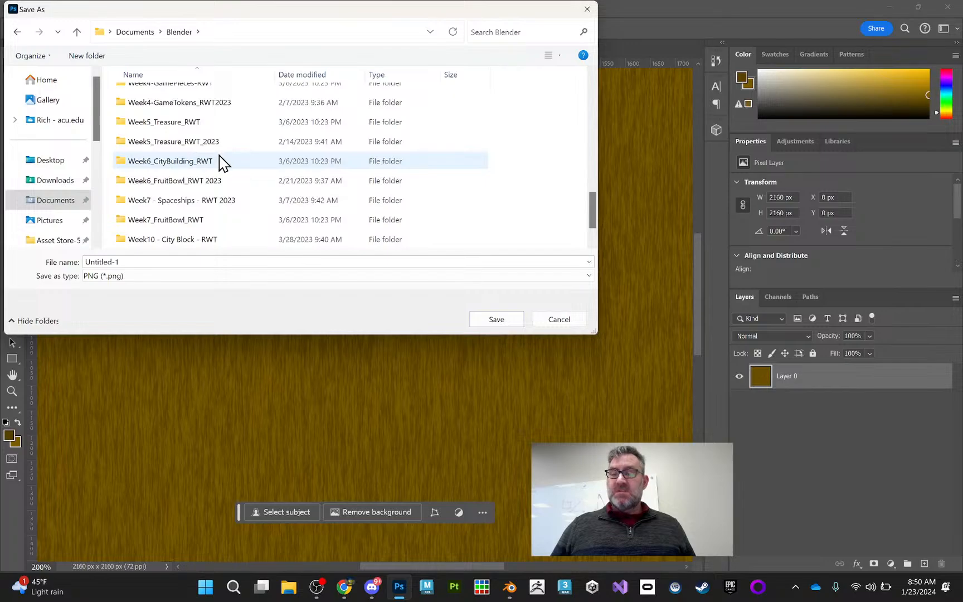
{"action": "scroll", "coordinate": [239, 167], "scroll_direction": "up", "scroll_amount": 1}
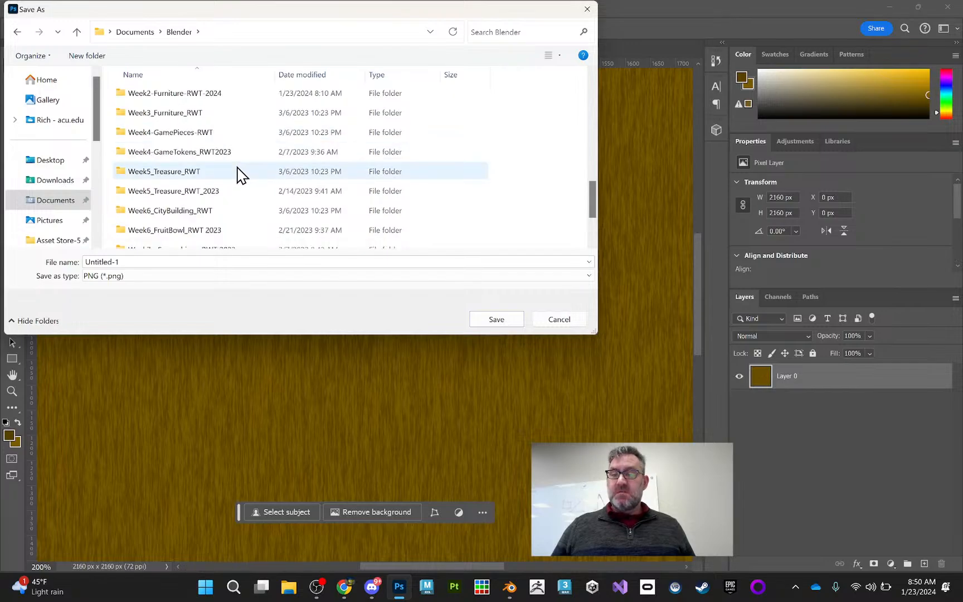
{"action": "double_click", "coordinate": [190, 95]}
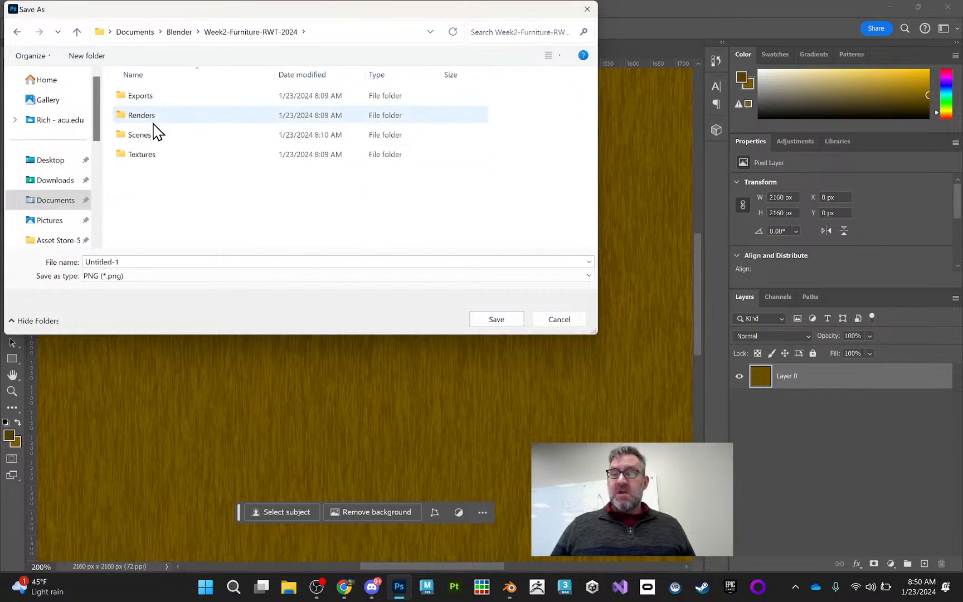
{"action": "double_click", "coordinate": [153, 156]}
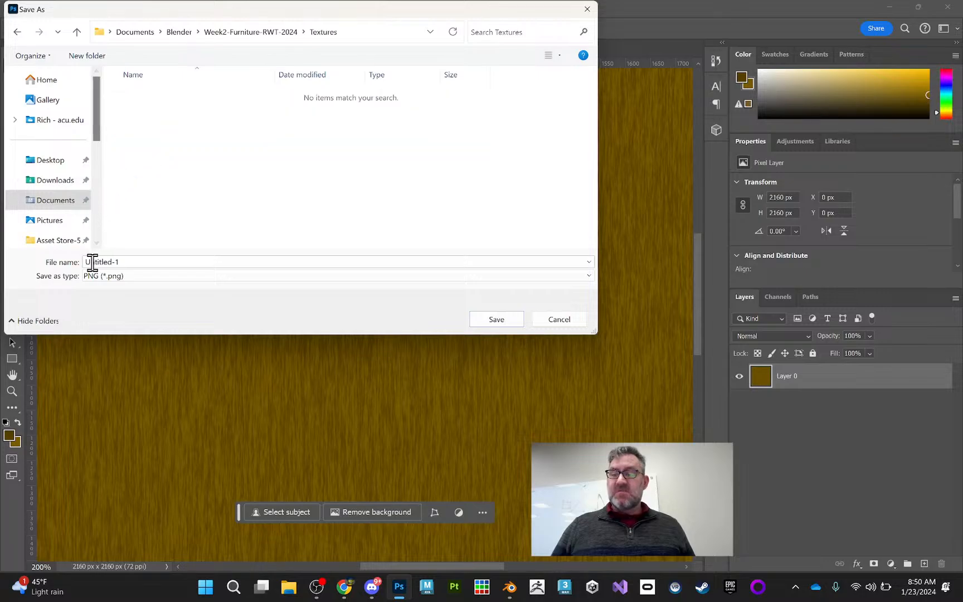
{"action": "left_click_drag", "start_coordinate": [134, 264], "coordinate": [35, 268]}
{"action": "type", "text": "woodgrain"}
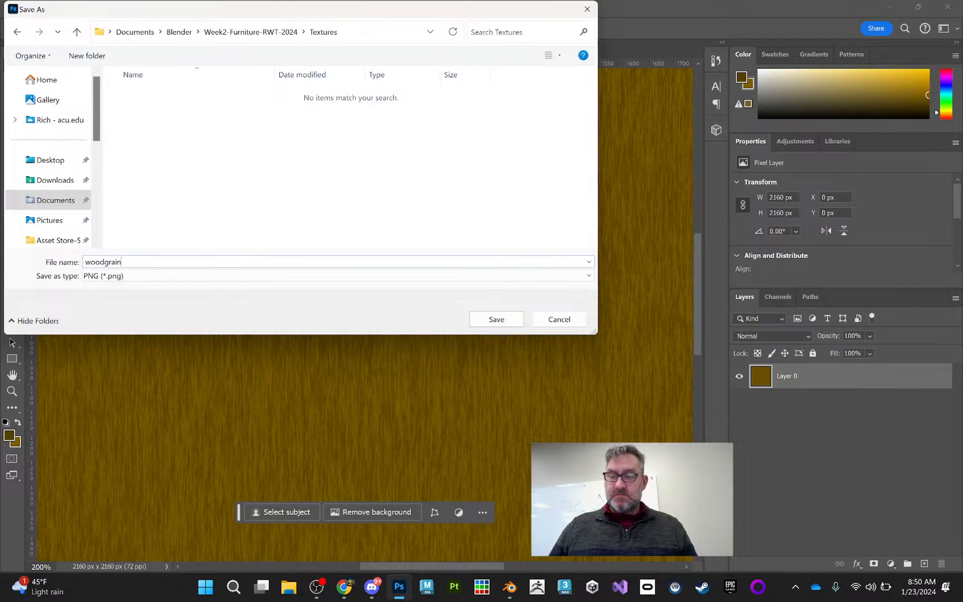
{"action": "key", "text": "Return"}
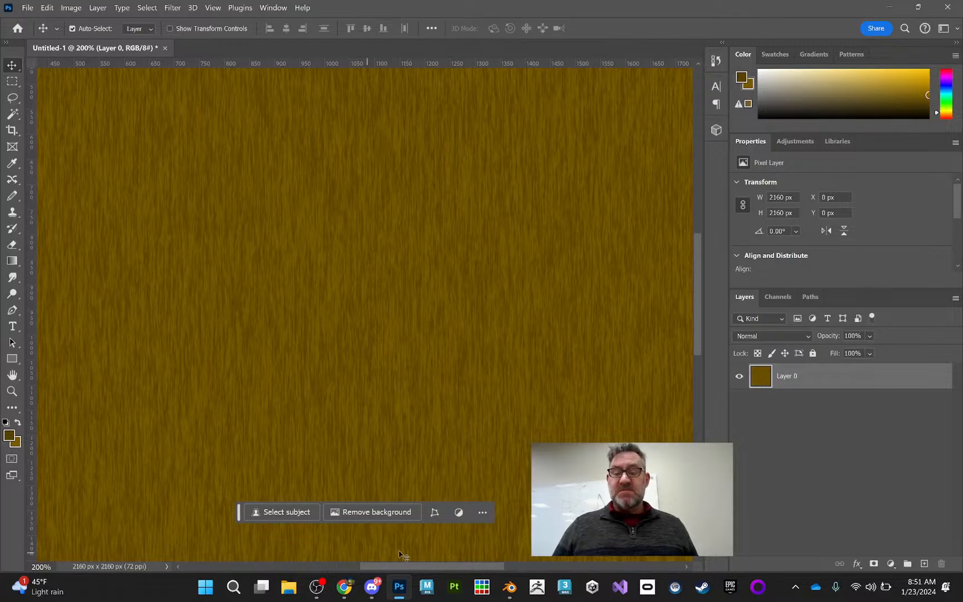
Step: Switch to Blender, go to the Layout workspace and show the table in Material Preview shading
{"action": "left_click", "coordinate": [510, 587]}
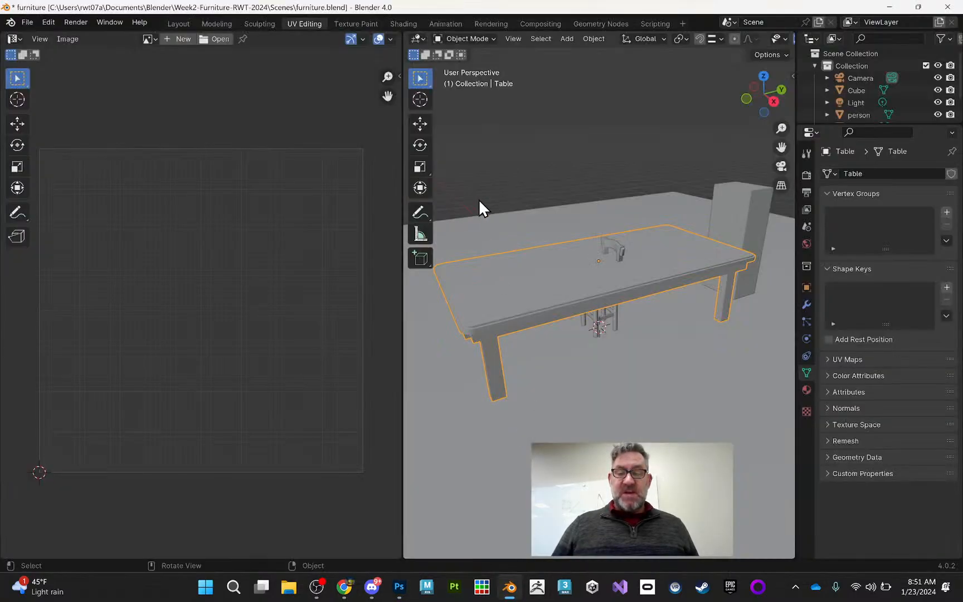
{"action": "scroll", "coordinate": [609, 245], "scroll_direction": "up", "scroll_amount": 2}
{"action": "middle_click_drag", "start_coordinate": [609, 246], "coordinate": [651, 241]}
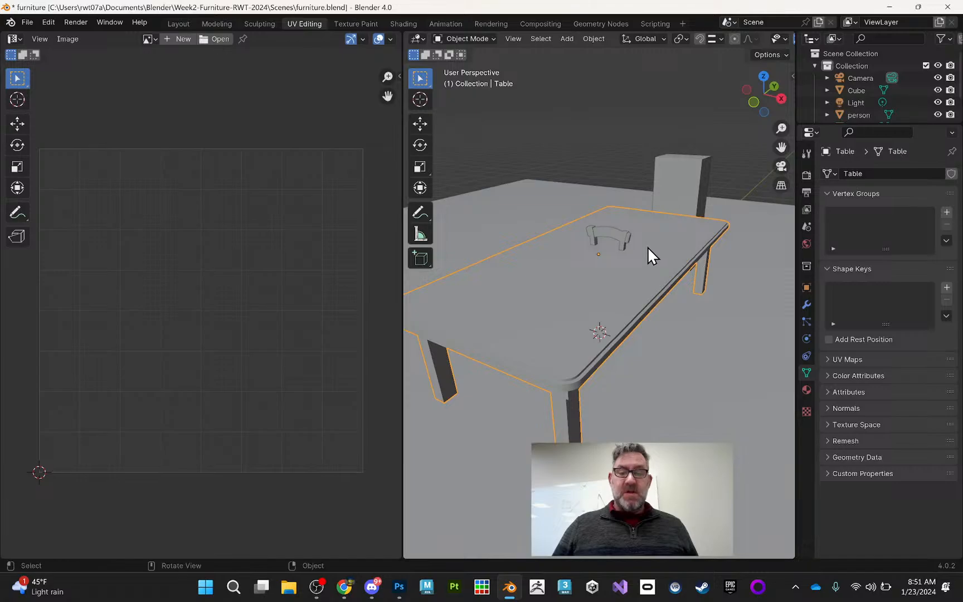
{"action": "middle_click_drag", "start_coordinate": [582, 230], "coordinate": [592, 245]}
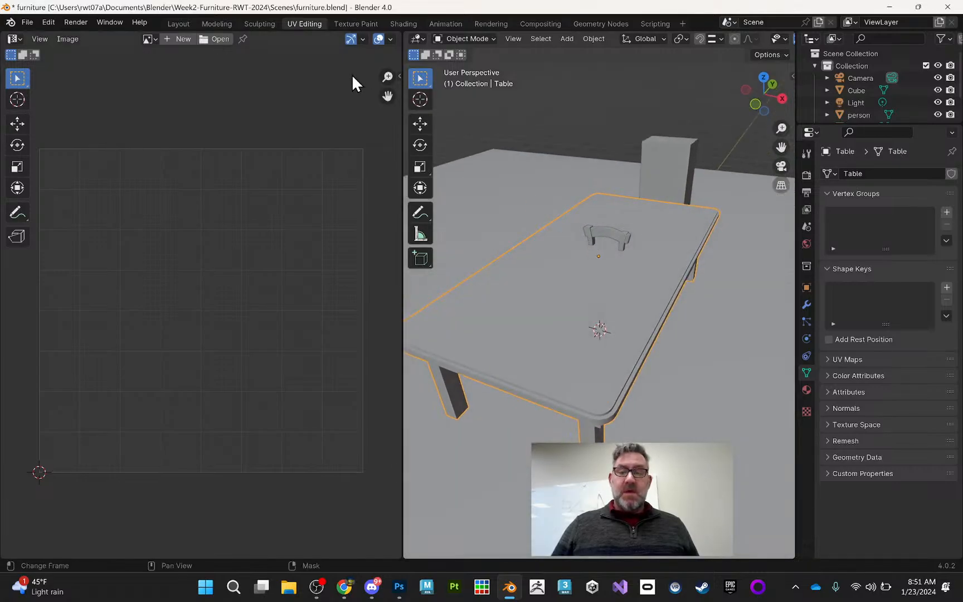
{"action": "left_click", "coordinate": [178, 23]}
{"action": "middle_click_drag", "start_coordinate": [277, 229], "coordinate": [459, 282]}
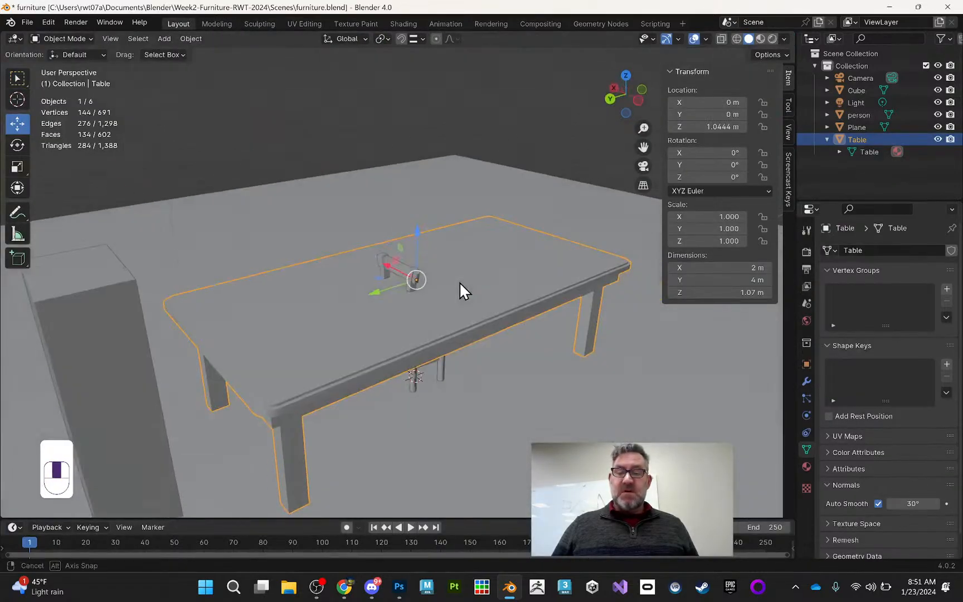
{"action": "left_click", "coordinate": [761, 38]}
{"action": "mouse_move", "coordinate": [502, 204]}
{"action": "middle_mouse_down"}
{"action": "mouse_move", "coordinate": [503, 216]}
{"action": "mouse_move", "coordinate": [519, 212]}
{"action": "mouse_move", "coordinate": [475, 221]}
{"action": "mouse_move", "coordinate": [414, 205]}
{"action": "middle_mouse_up"}
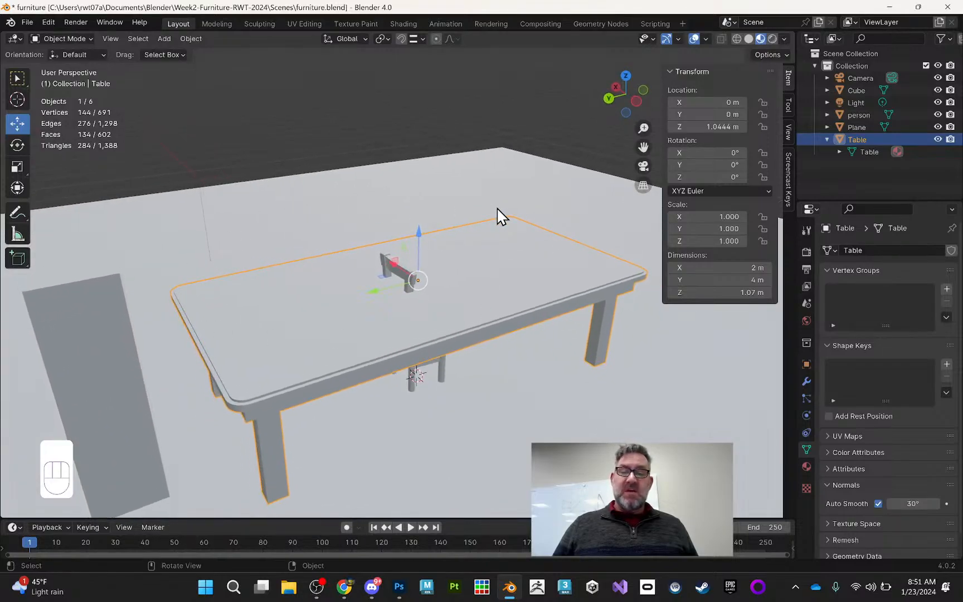
Step: Add a new material named WoodgrainMat to the table and remove its original material slot named Material
{"action": "left_click", "coordinate": [812, 467]}
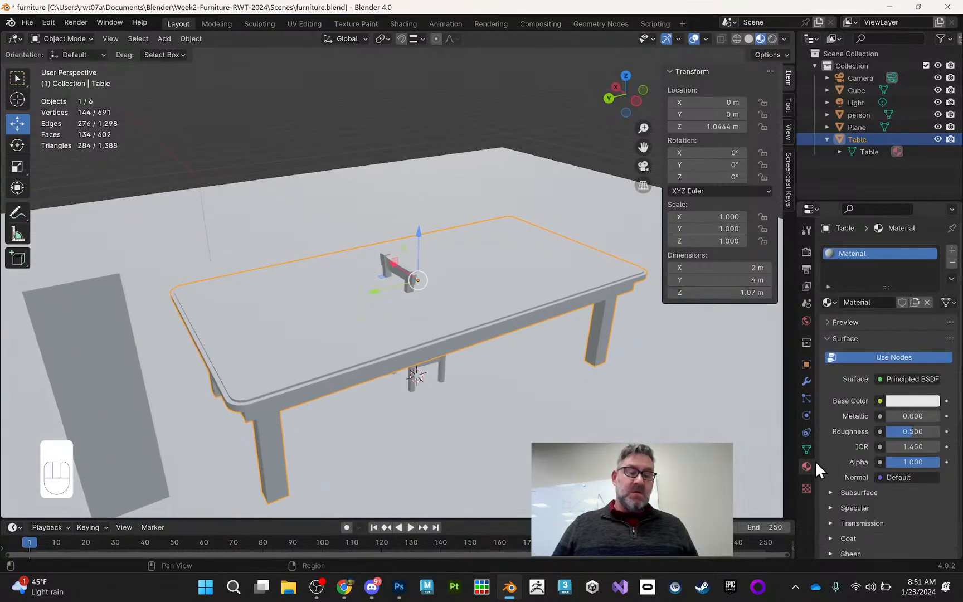
{"action": "left_click", "coordinate": [952, 252]}
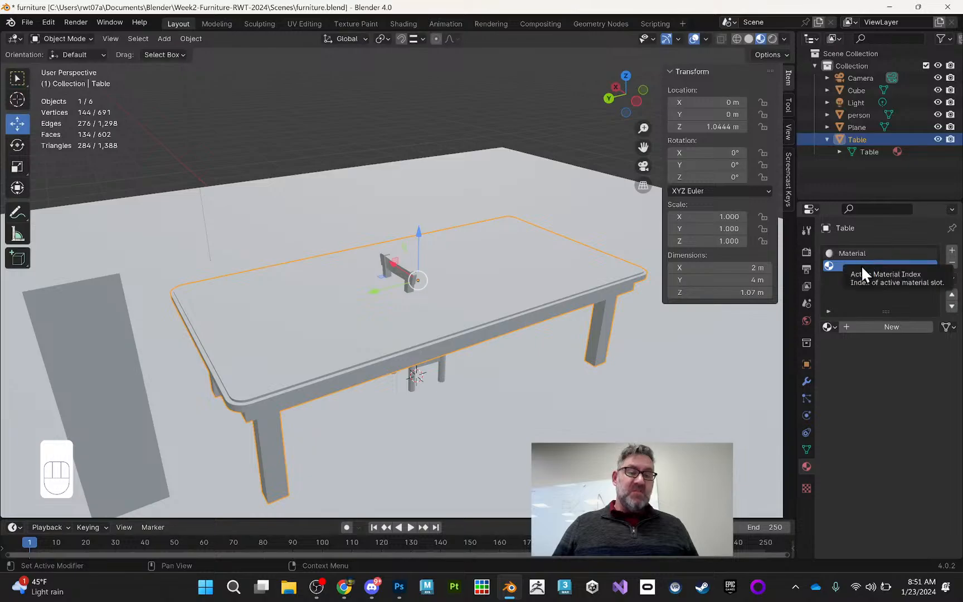
{"action": "left_click", "coordinate": [847, 327]}
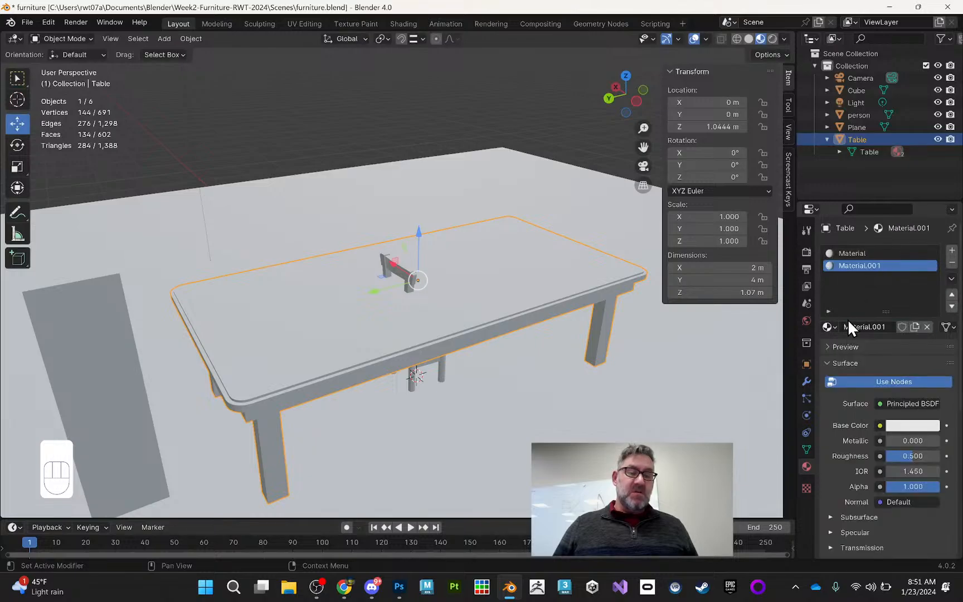
{"action": "left_click", "coordinate": [860, 327]}
{"action": "type", "text": "Wo"}
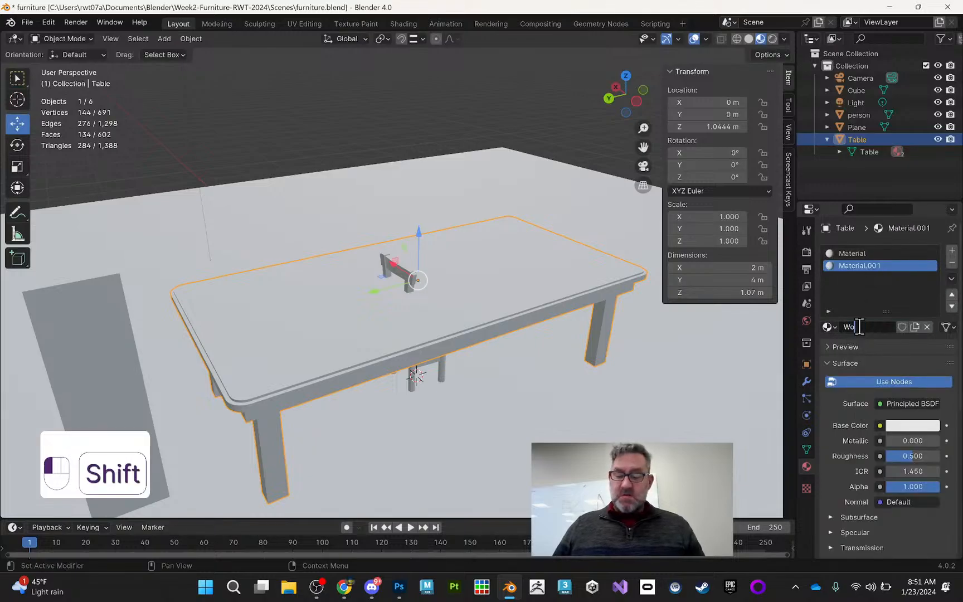
{"action": "type", "text": "odgrainMat"}
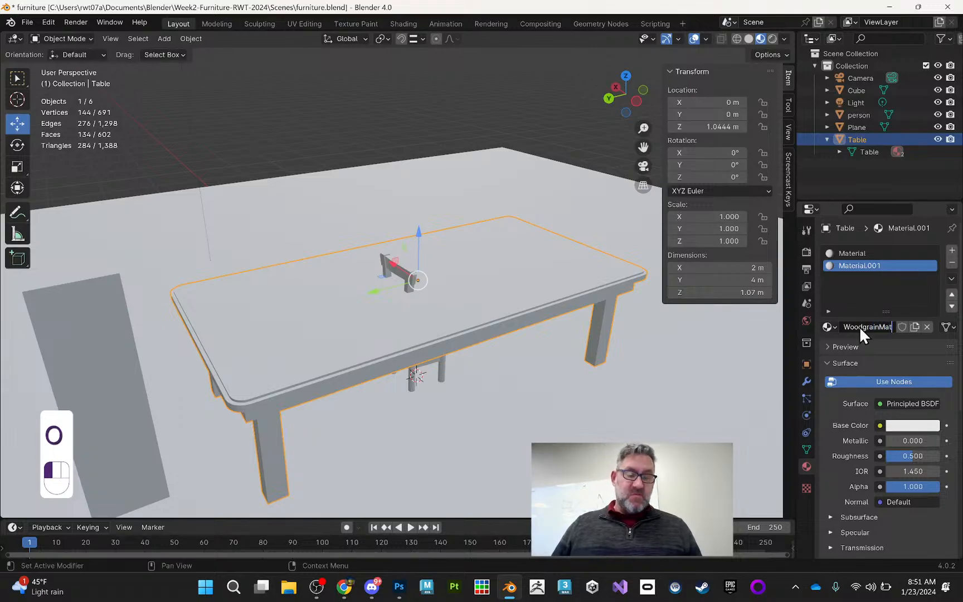
{"action": "key", "text": "Return"}
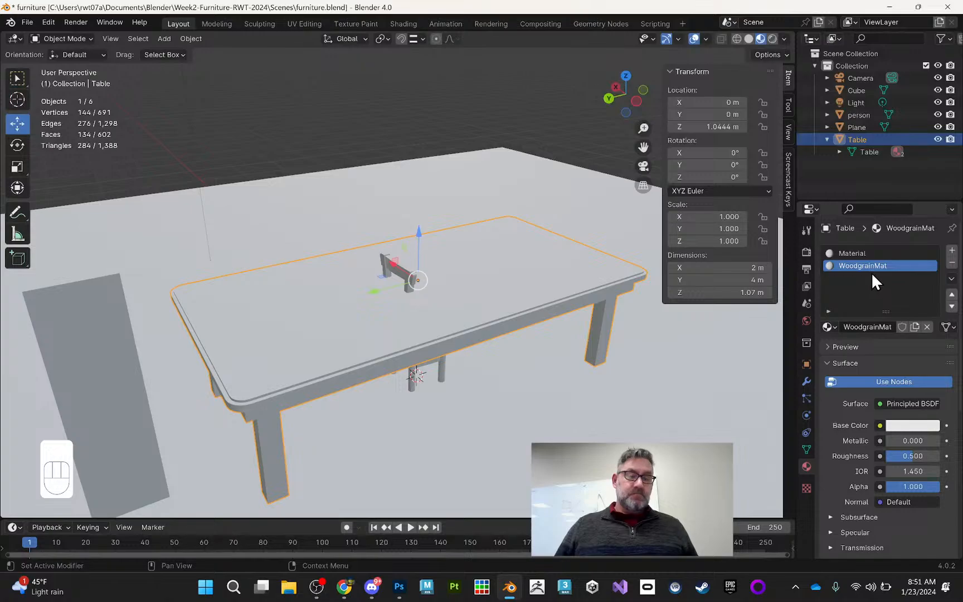
{"action": "left_click", "coordinate": [881, 254]}
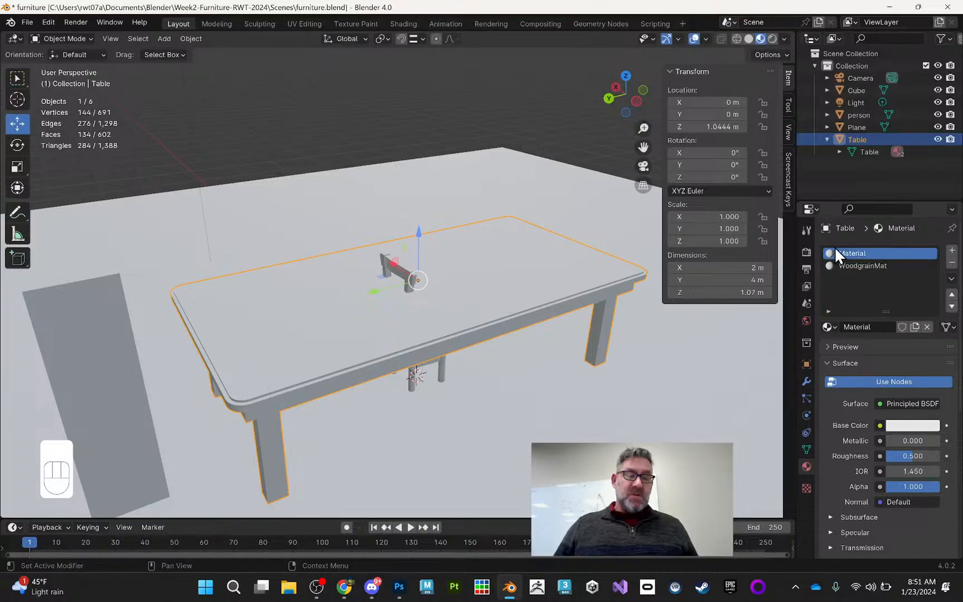
{"action": "left_click", "coordinate": [952, 263]}
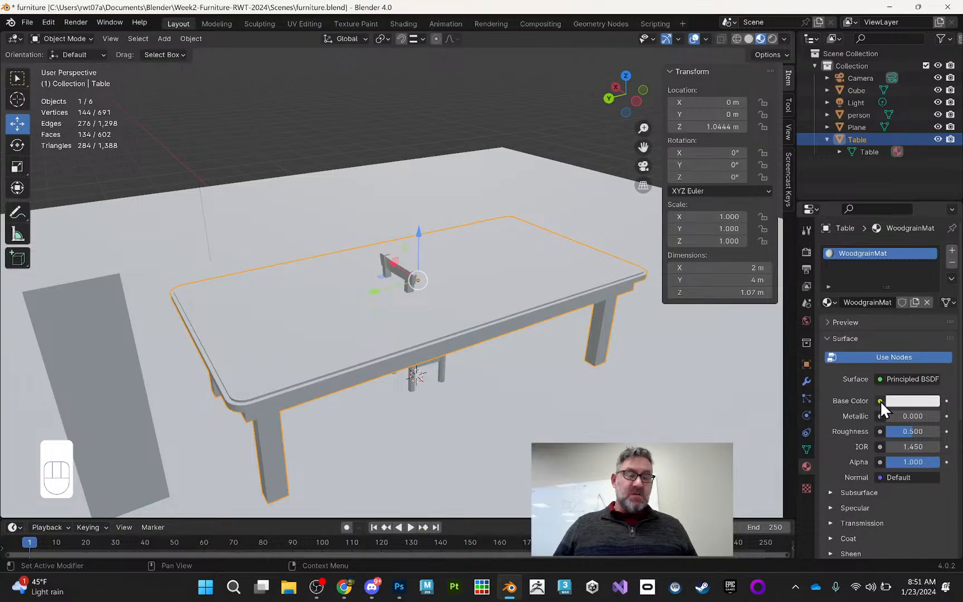
Step: Assign an Image Texture to WoodgrainMat's base color and load woodgrain.png from the project's Textures folder
{"action": "left_click", "coordinate": [881, 400]}
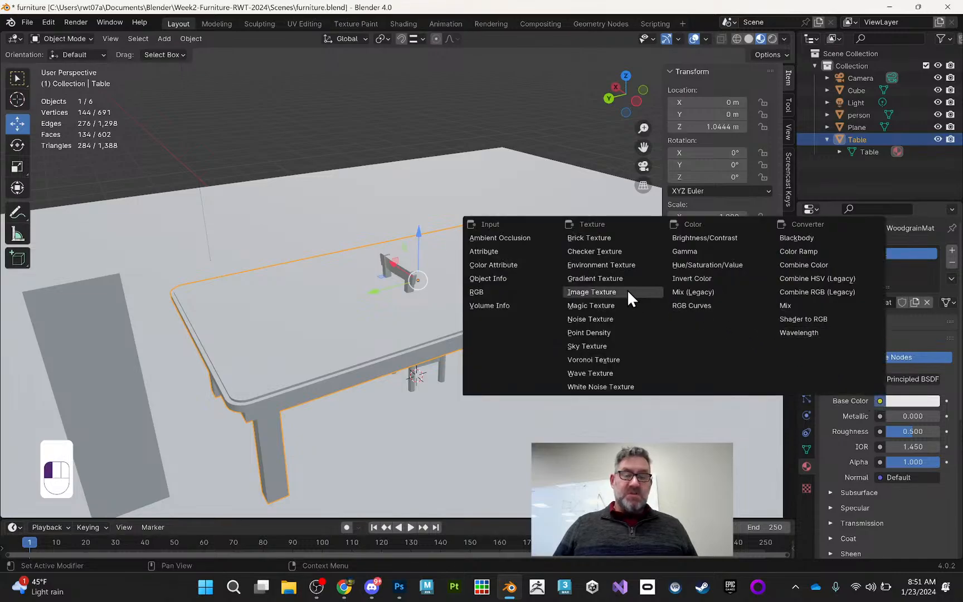
{"action": "left_click", "coordinate": [583, 292]}
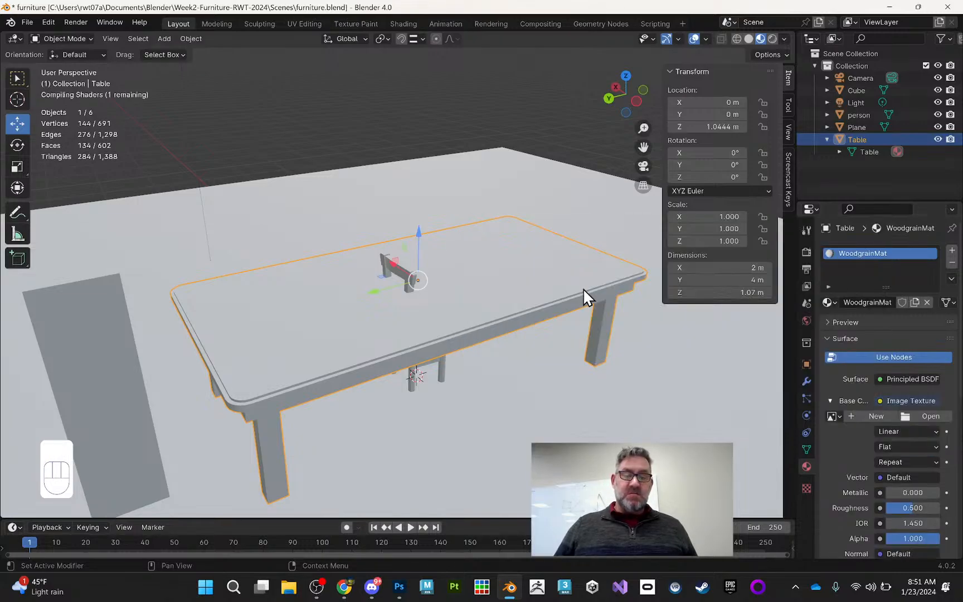
{"action": "mouse_move", "coordinate": [597, 286]}
{"action": "middle_mouse_down"}
{"action": "mouse_move", "coordinate": [577, 233]}
{"action": "mouse_move", "coordinate": [479, 285]}
{"action": "mouse_move", "coordinate": [337, 265]}
{"action": "mouse_move", "coordinate": [602, 266]}
{"action": "mouse_move", "coordinate": [602, 291]}
{"action": "mouse_move", "coordinate": [593, 262]}
{"action": "mouse_move", "coordinate": [600, 271]}
{"action": "middle_mouse_up"}
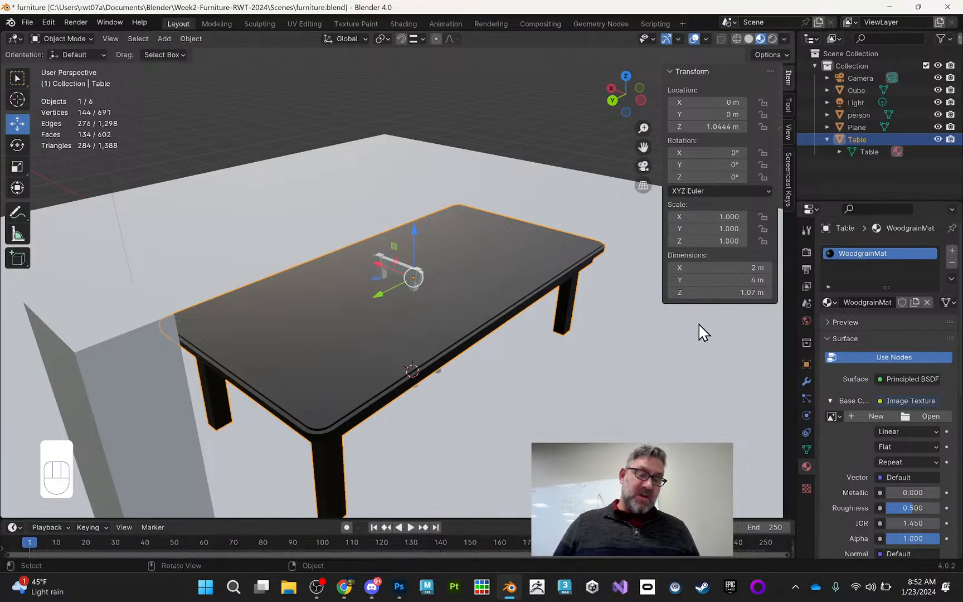
{"action": "middle_click_drag", "start_coordinate": [558, 249], "coordinate": [613, 284]}
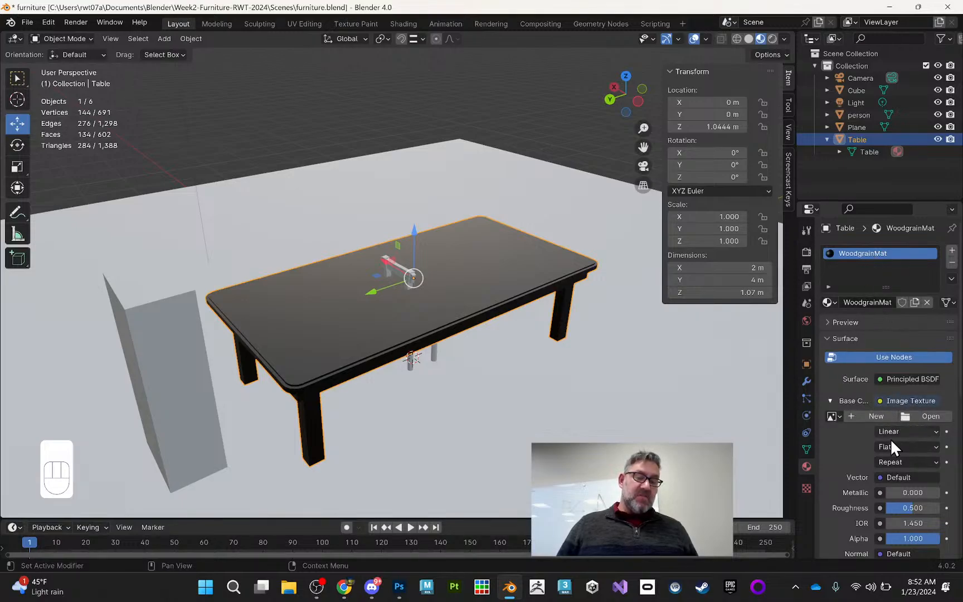
{"action": "left_click", "coordinate": [918, 419]}
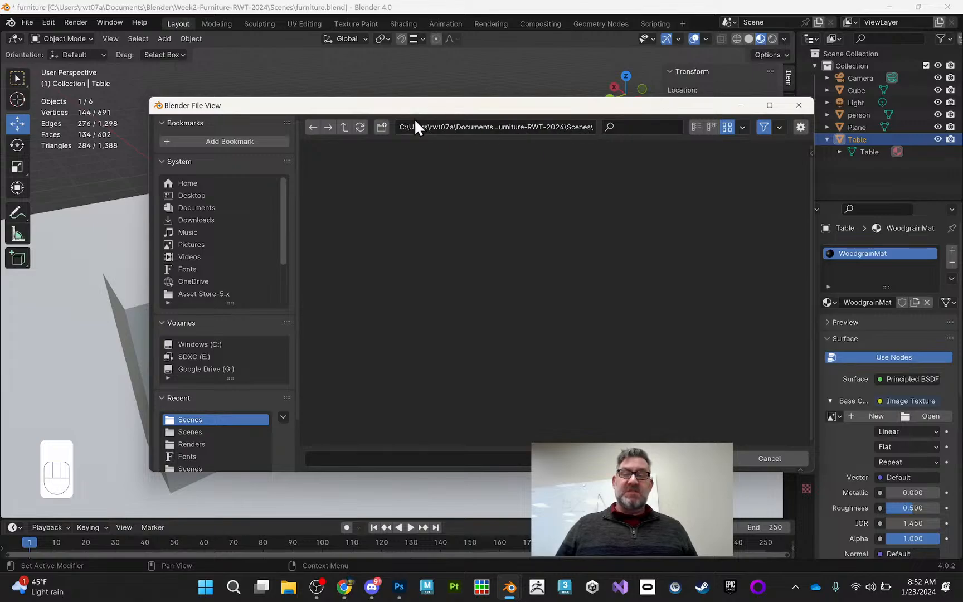
{"action": "left_click", "coordinate": [345, 126]}
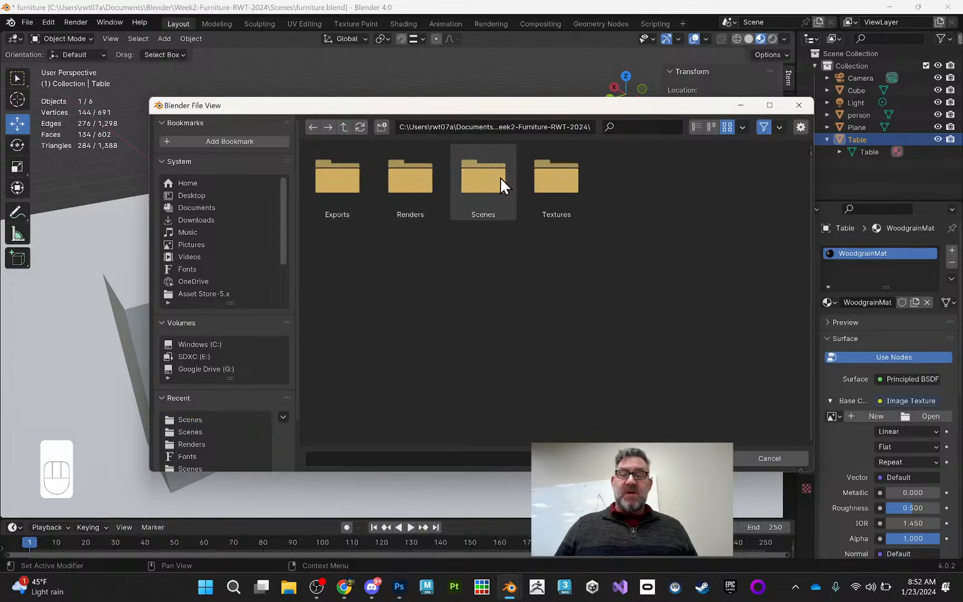
{"action": "double_click", "coordinate": [537, 185]}
{"action": "double_click", "coordinate": [362, 178]}
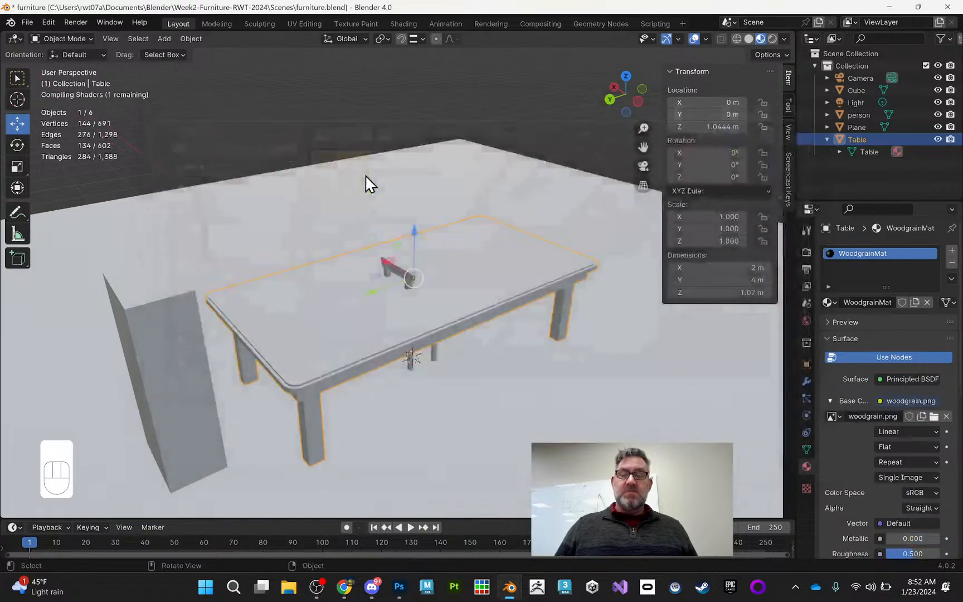
Step: Isolate the textured table by hiding all unselected objects
{"action": "middle_click_drag", "start_coordinate": [345, 235], "coordinate": [399, 214]}
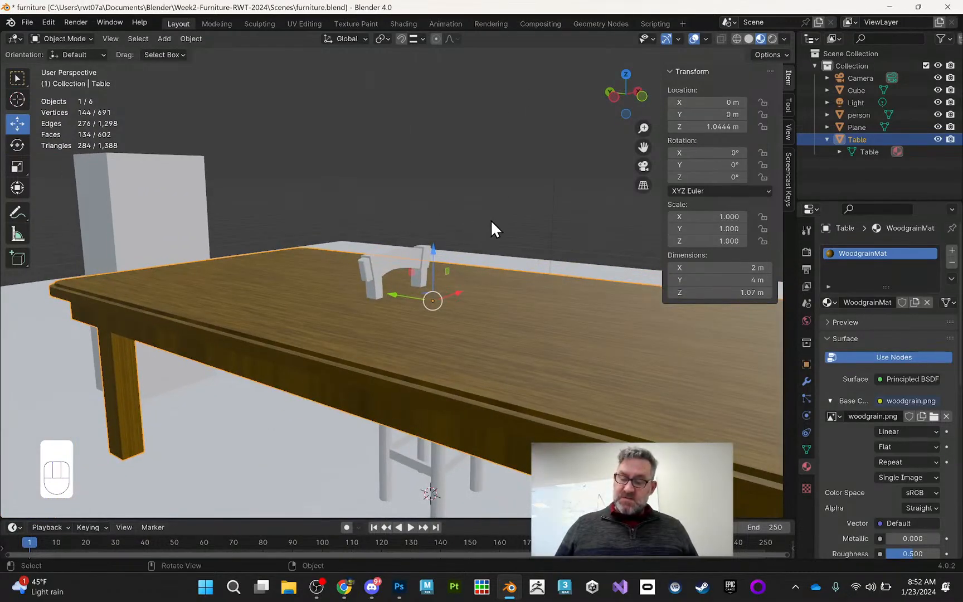
{"action": "key", "text": "ctrl+h"}
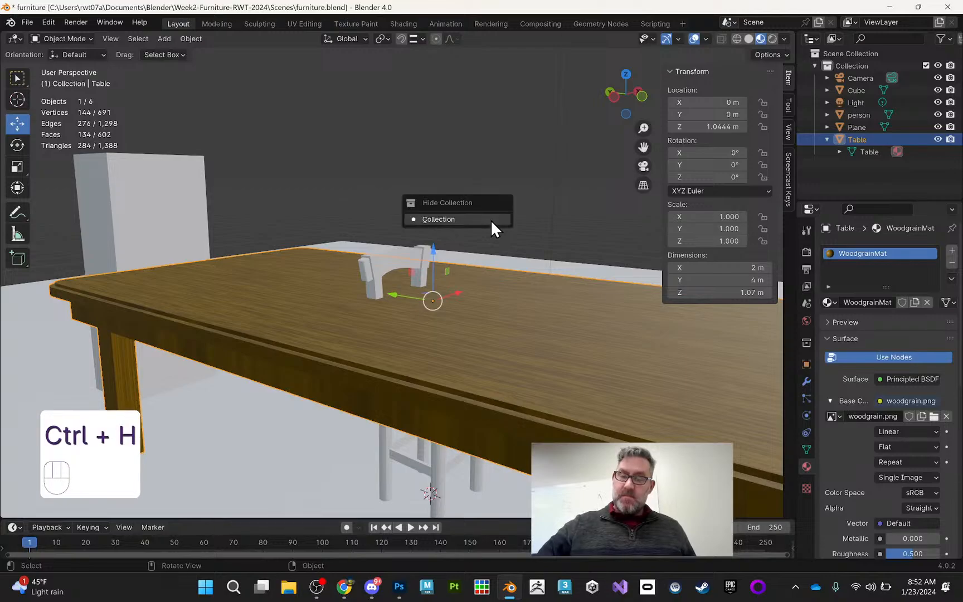
{"action": "left_click", "coordinate": [506, 221]}
{"action": "left_click", "coordinate": [457, 302]}
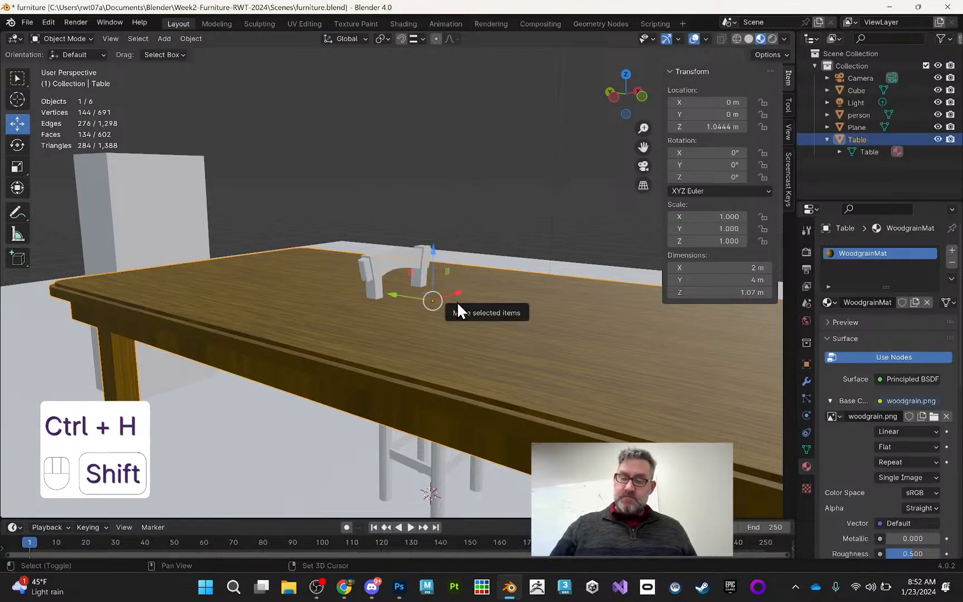
{"action": "key", "text": "shift+h"}
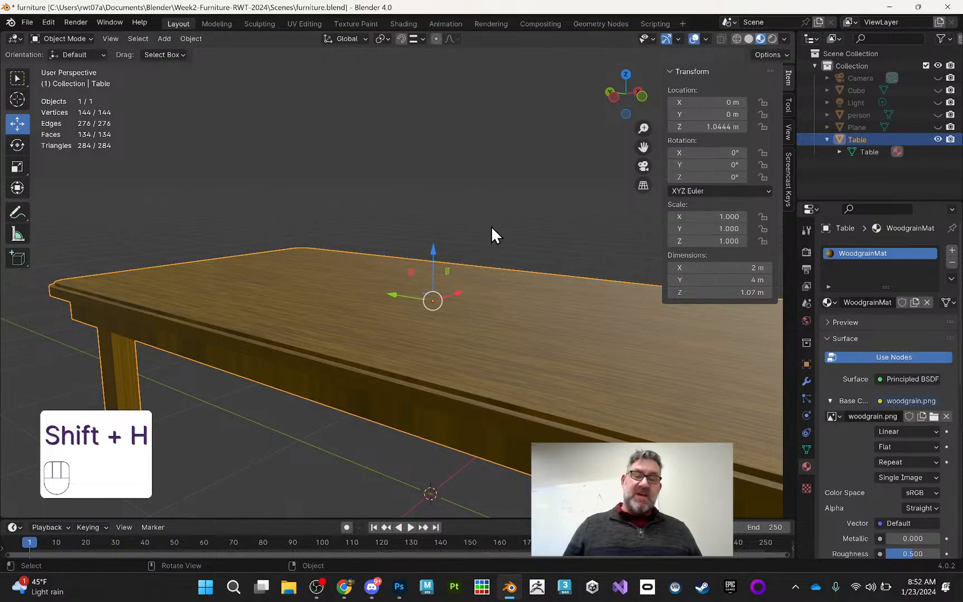
Step: Inspect the table's underside and legs in Rendered viewport shading
{"action": "middle_click_drag", "start_coordinate": [509, 229], "coordinate": [605, 237]}
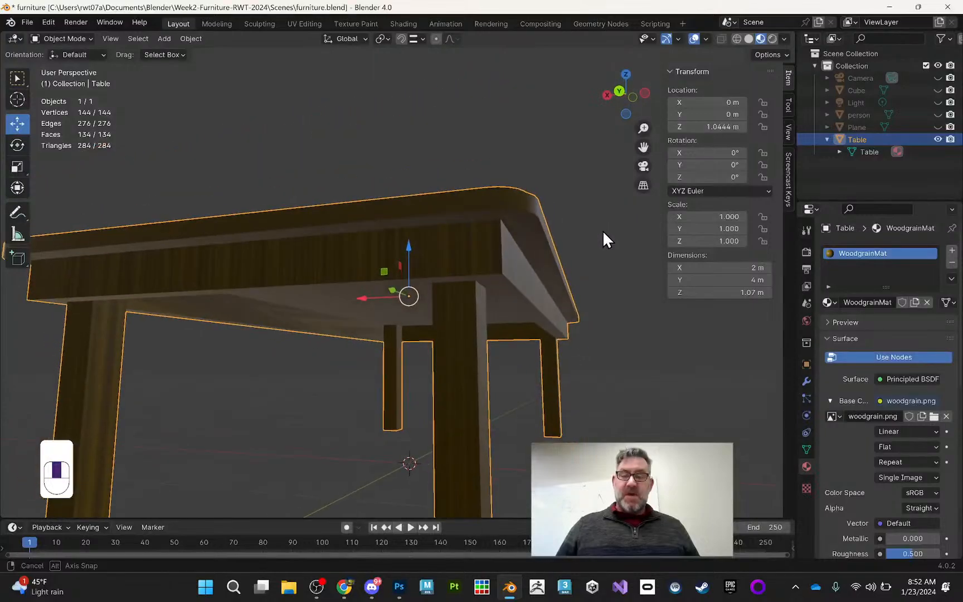
{"action": "left_click", "coordinate": [772, 38]}
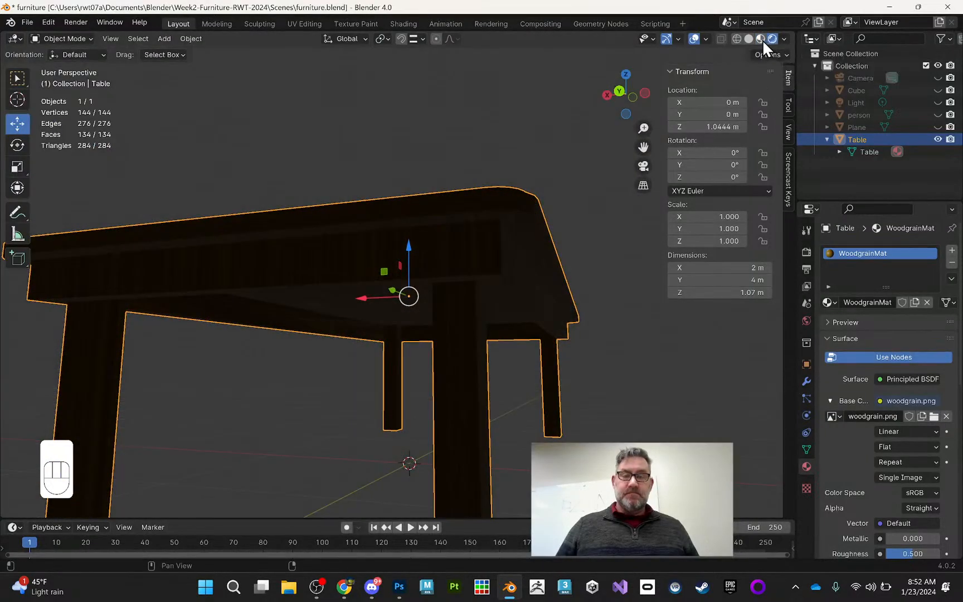
Step: Switch to Material Preview shading and examine the wood-grain direction on the table's underside, legs, edges and top
{"action": "left_click", "coordinate": [761, 38]}
{"action": "mouse_move", "coordinate": [376, 159]}
{"action": "middle_mouse_down"}
{"action": "mouse_move", "coordinate": [396, 157]}
{"action": "mouse_move", "coordinate": [153, 198]}
{"action": "middle_mouse_up"}
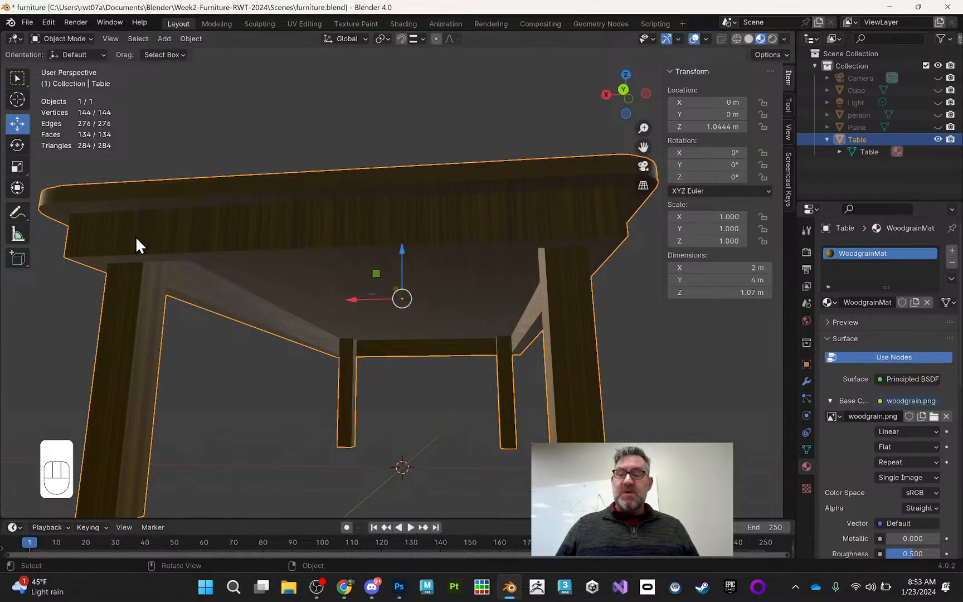
{"action": "middle_click_drag", "start_coordinate": [362, 229], "coordinate": [226, 243]}
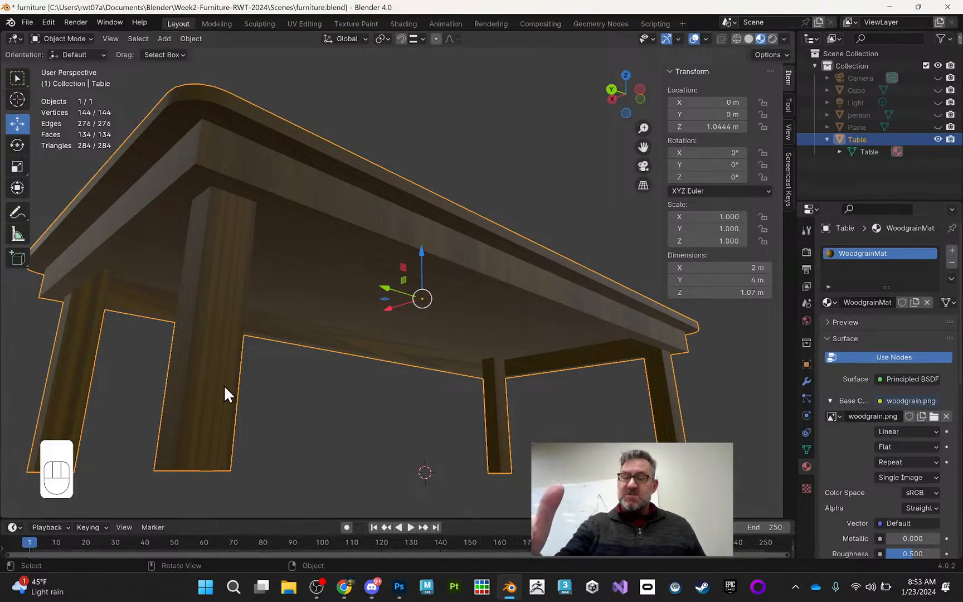
{"action": "middle_click_drag", "start_coordinate": [318, 222], "coordinate": [303, 267]}
{"action": "mouse_move", "coordinate": [414, 329]}
{"action": "middle_mouse_down"}
{"action": "mouse_move", "coordinate": [379, 326]}
{"action": "mouse_move", "coordinate": [414, 330]}
{"action": "middle_mouse_up"}
{"action": "middle_click_drag", "start_coordinate": [472, 355], "coordinate": [537, 365]}
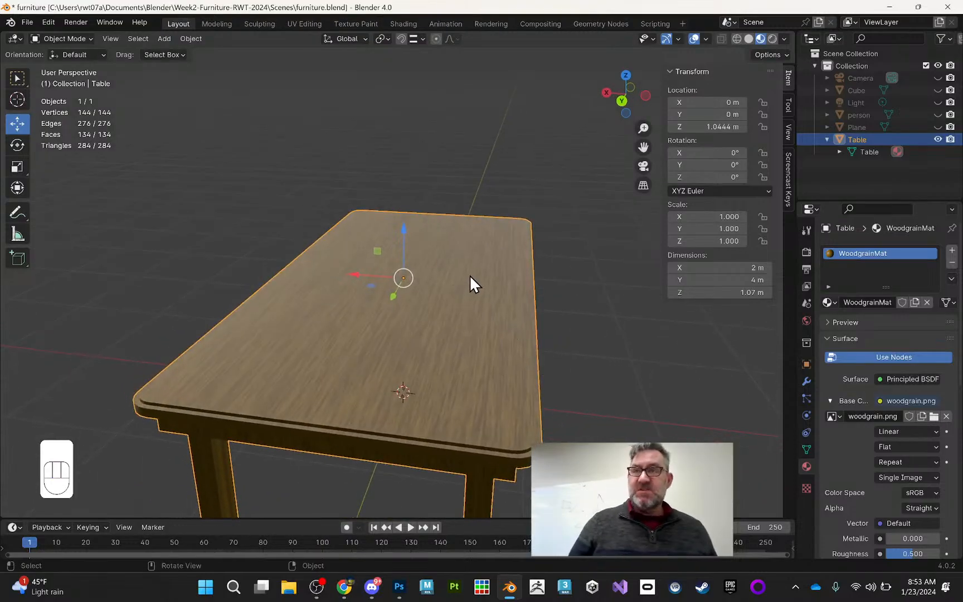
{"action": "middle_click_drag", "start_coordinate": [438, 265], "coordinate": [493, 256]}
{"action": "scroll", "coordinate": [517, 276], "scroll_direction": "up", "scroll_amount": 2}
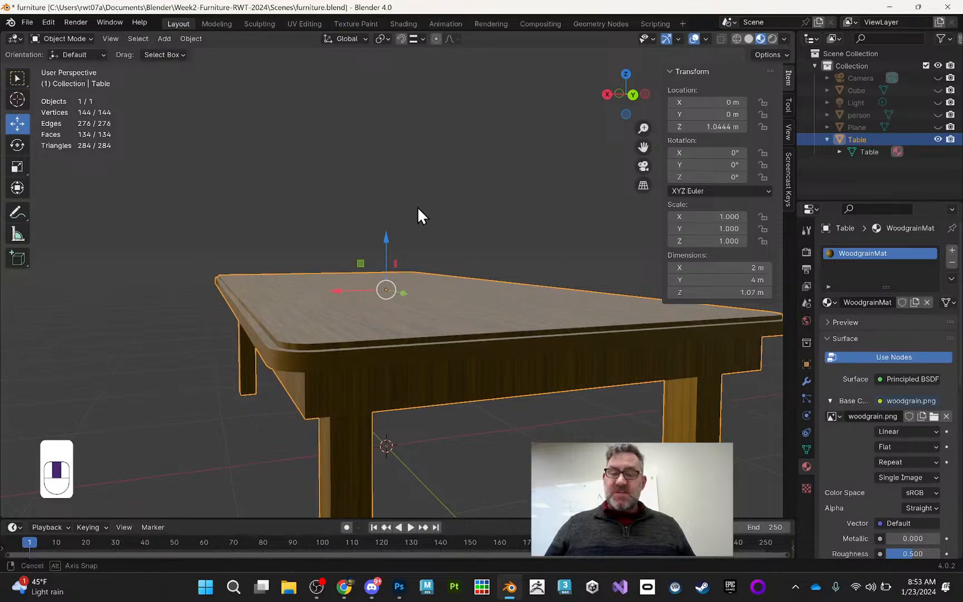
{"action": "middle_click_drag", "start_coordinate": [415, 213], "coordinate": [468, 239]}
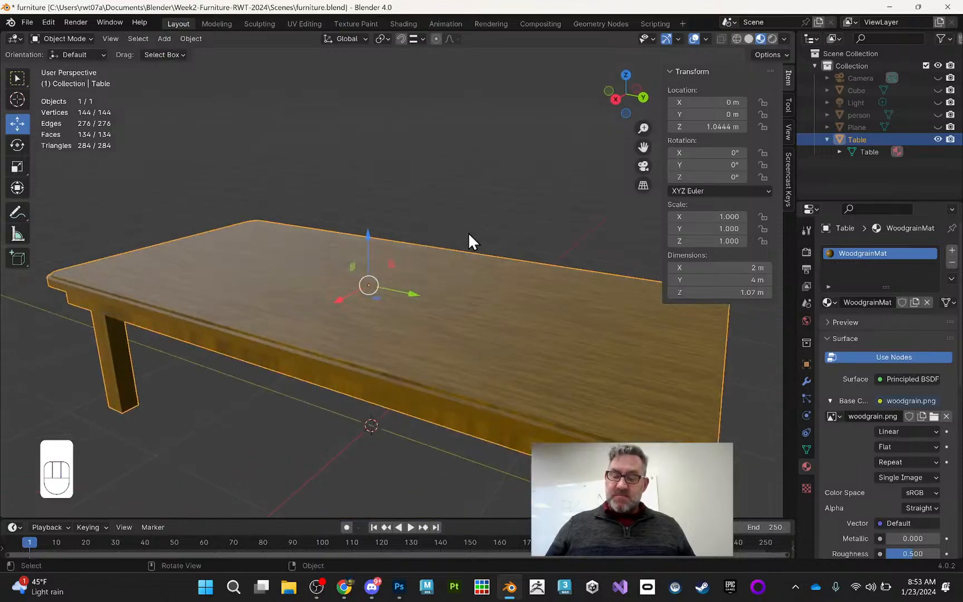
Step: Open the table in the UV Editing workspace and examine its UV layout over woodgrain.png
{"action": "left_click", "coordinate": [296, 24]}
{"action": "scroll", "coordinate": [190, 268], "scroll_direction": "down", "scroll_amount": 5}
{"action": "scroll", "coordinate": [192, 271], "scroll_direction": "up", "scroll_amount": 3}
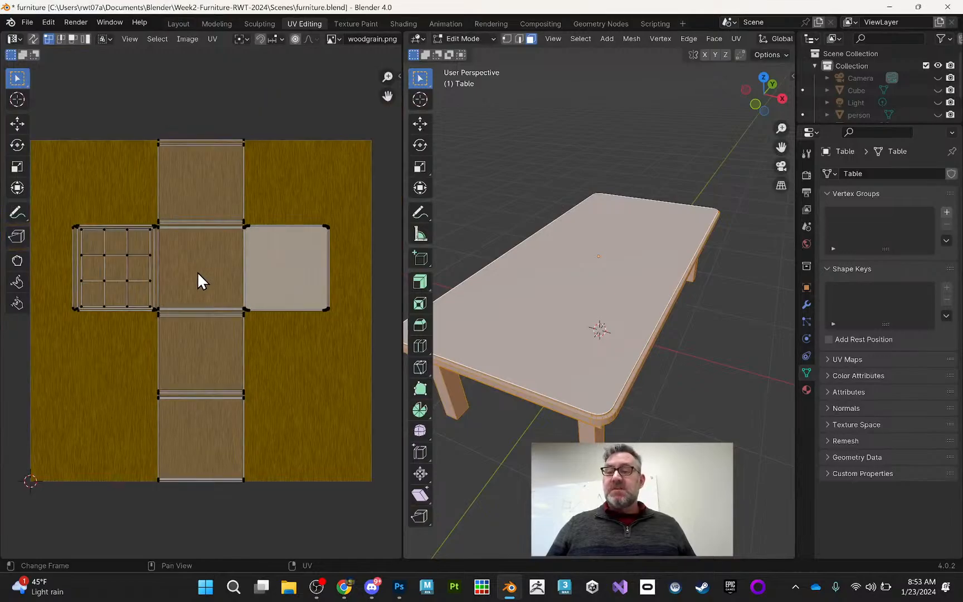
{"action": "scroll", "coordinate": [198, 275], "scroll_direction": "up", "scroll_amount": 1}
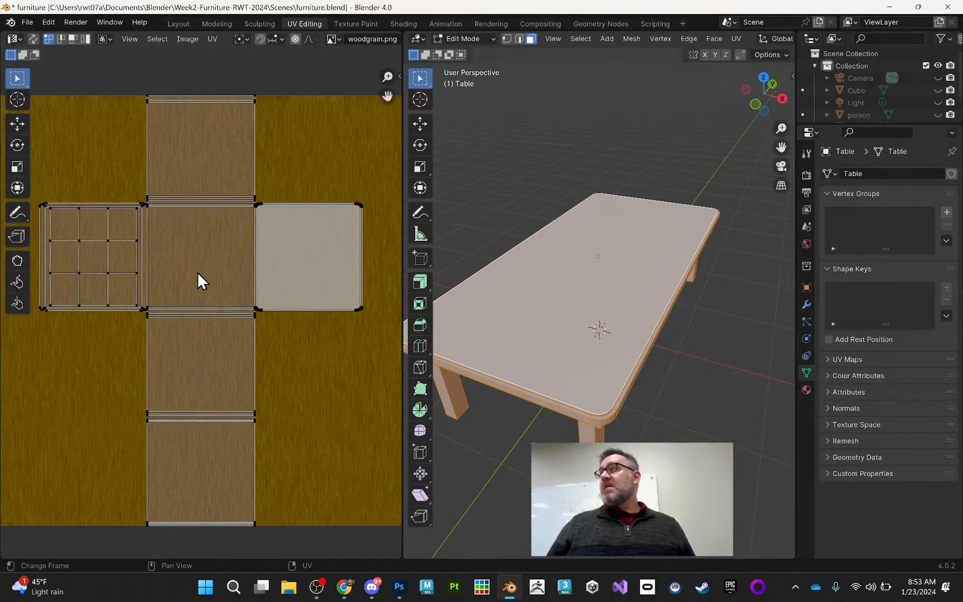
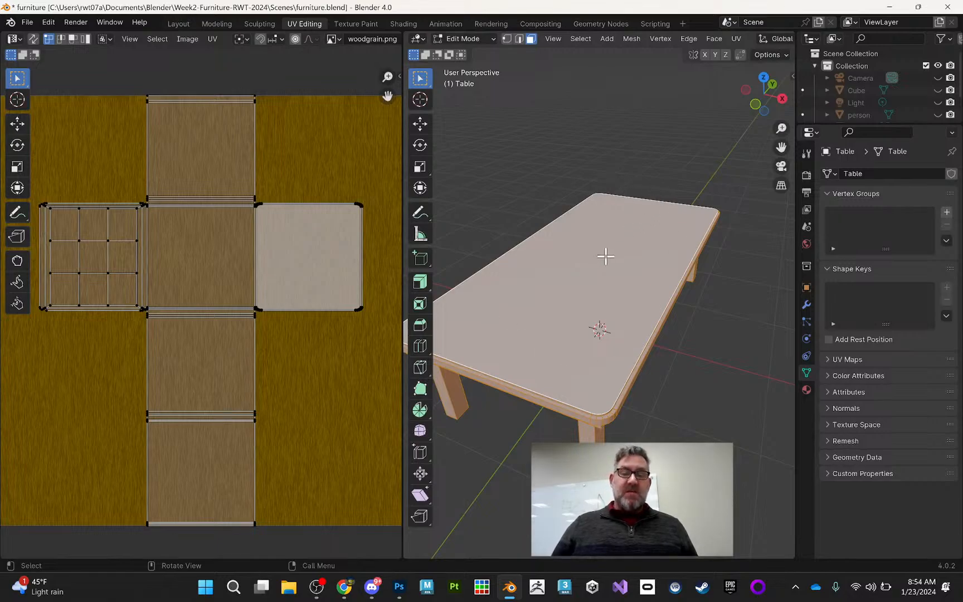
Step: Unwrap all of the table's faces with Smart UV Project, using a 66° angle limit and zero island margin
{"action": "left_click", "coordinate": [607, 254]}
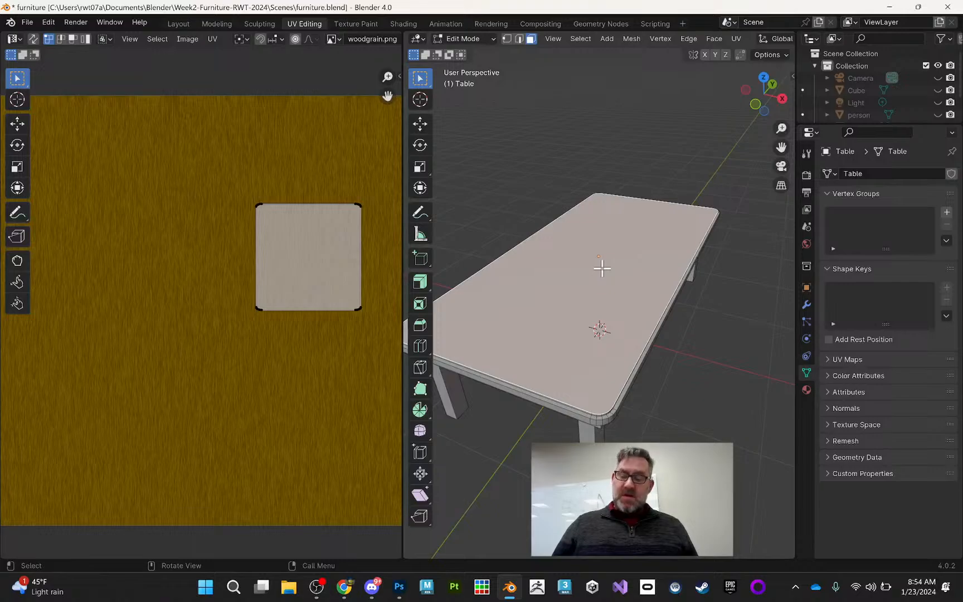
{"action": "key", "text": "a"}
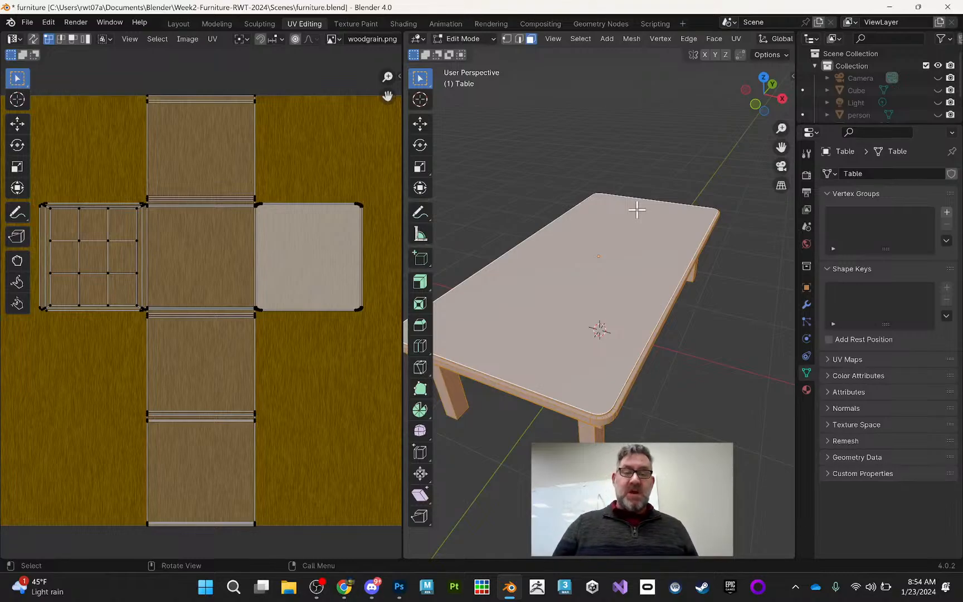
{"action": "key", "text": "u"}
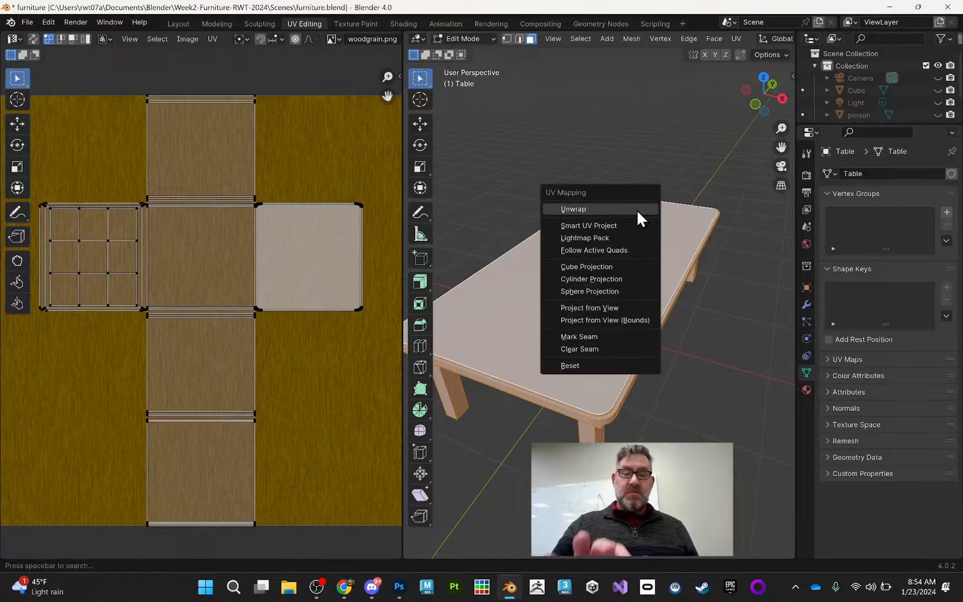
{"action": "left_click", "coordinate": [609, 225]}
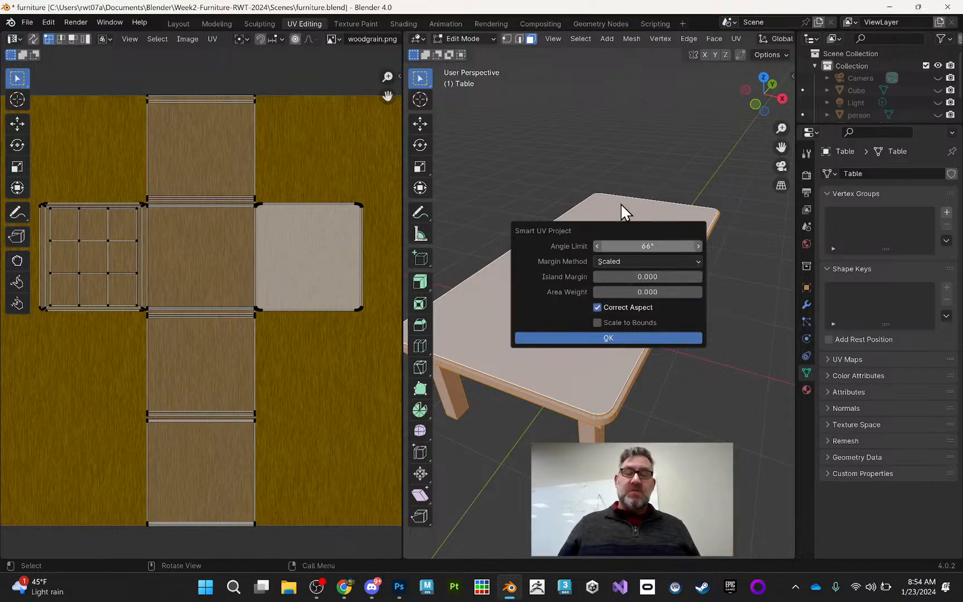
{"action": "left_click", "coordinate": [589, 336]}
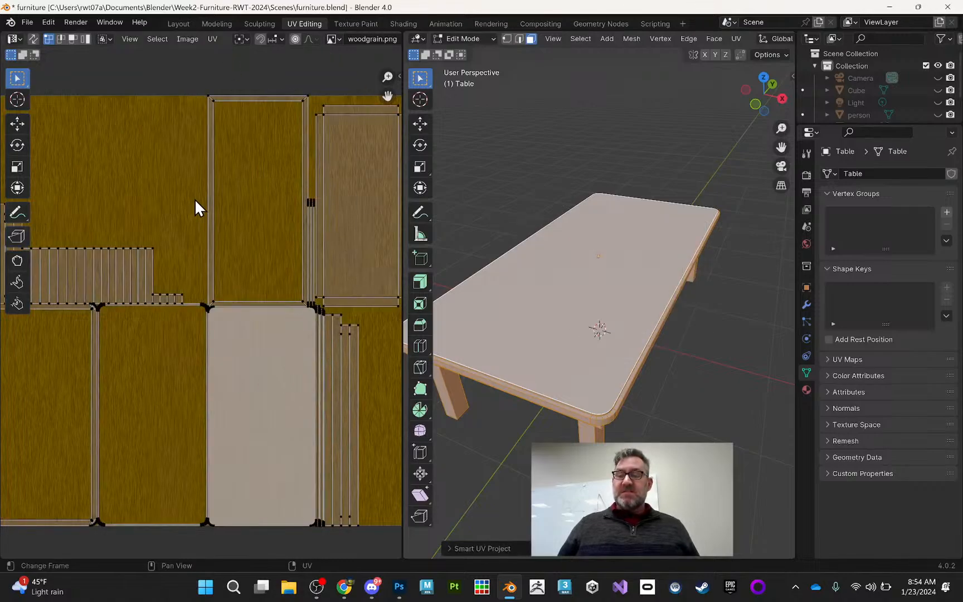
{"action": "scroll", "coordinate": [184, 243], "scroll_direction": "down", "scroll_amount": 2}
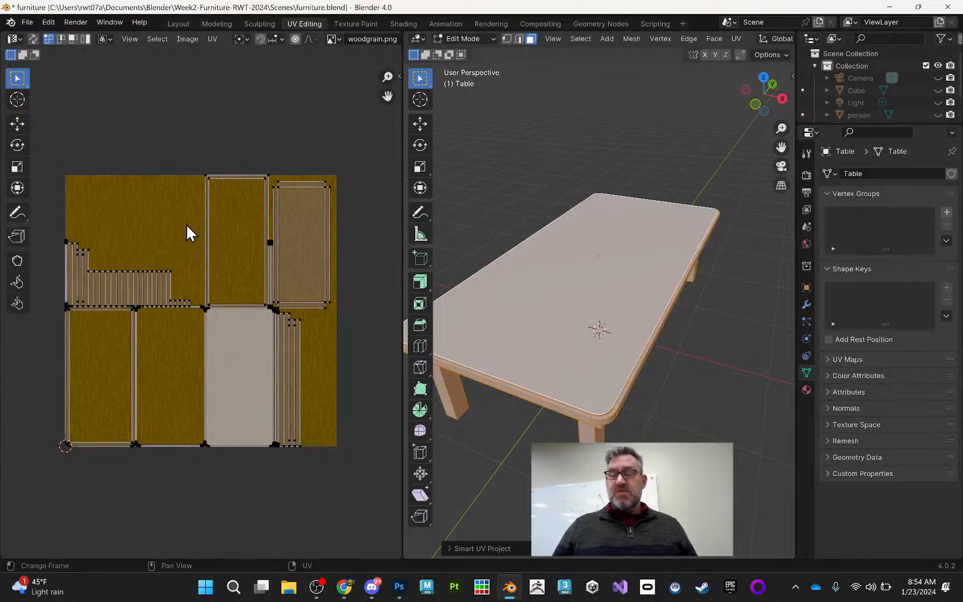
{"action": "scroll", "coordinate": [184, 217], "scroll_direction": "up", "scroll_amount": 2}
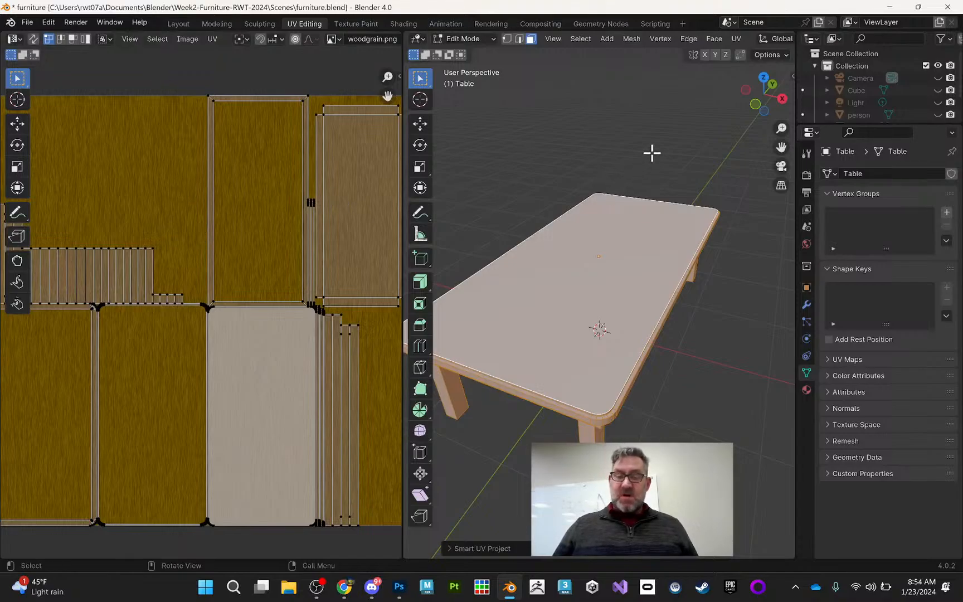
Step: Return to Object Mode in the Layout workspace and examine the grain on the unwrapped table's legs, sides and top
{"action": "key", "text": "Tab"}
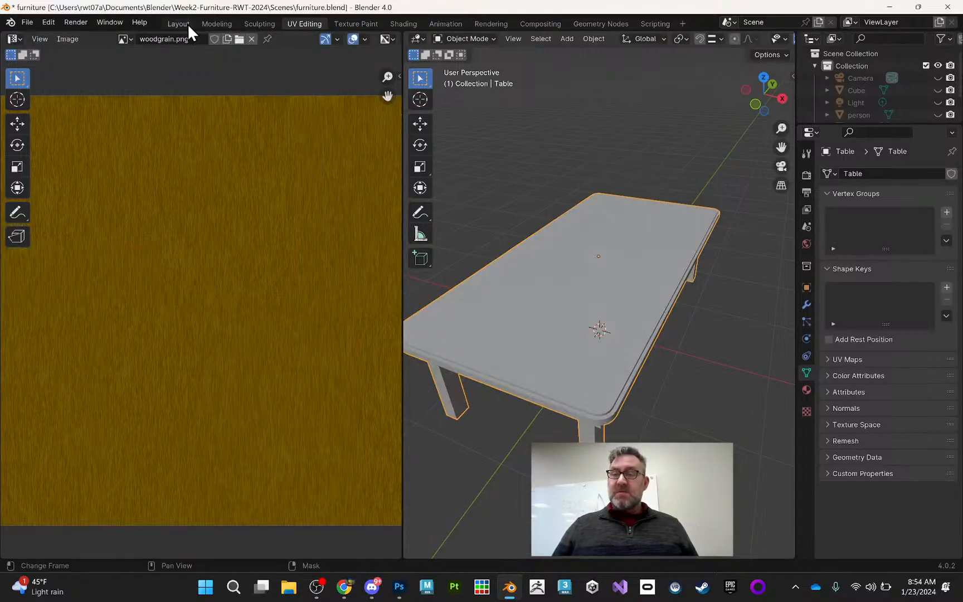
{"action": "left_click", "coordinate": [188, 24]}
{"action": "middle_click_drag", "start_coordinate": [511, 276], "coordinate": [484, 223]}
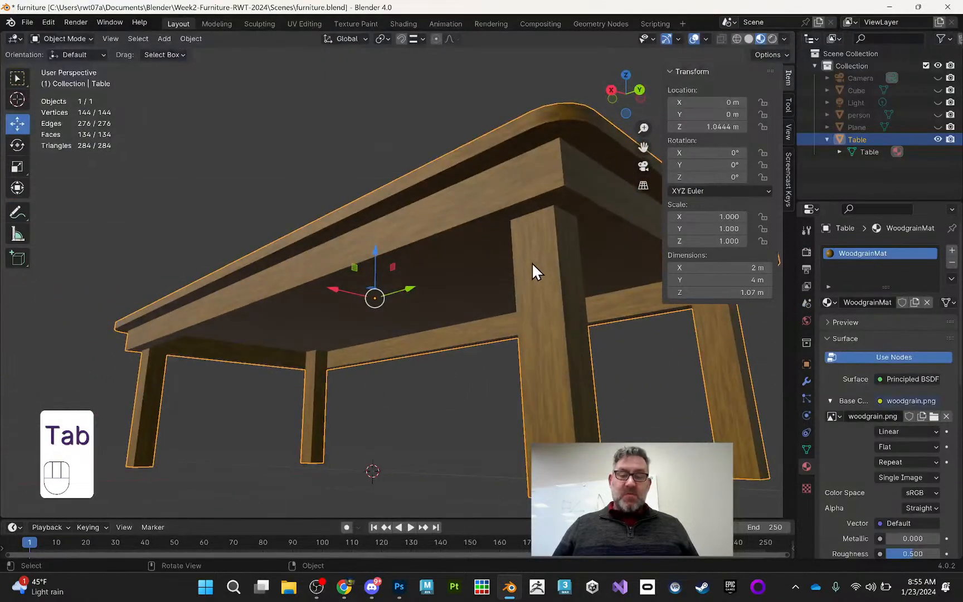
{"action": "middle_click_drag", "start_coordinate": [557, 386], "coordinate": [247, 236]}
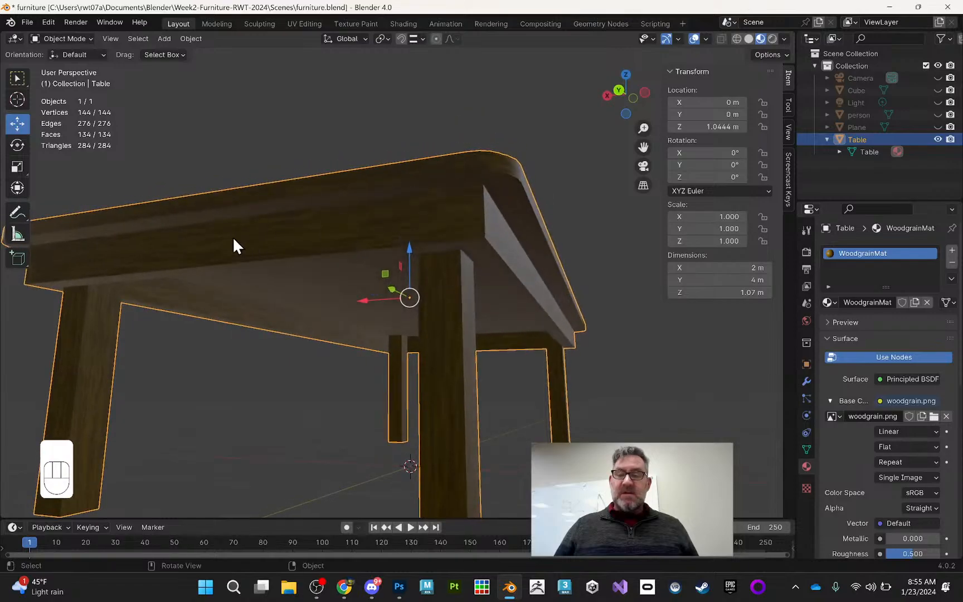
{"action": "middle_click_drag", "start_coordinate": [424, 215], "coordinate": [233, 272]}
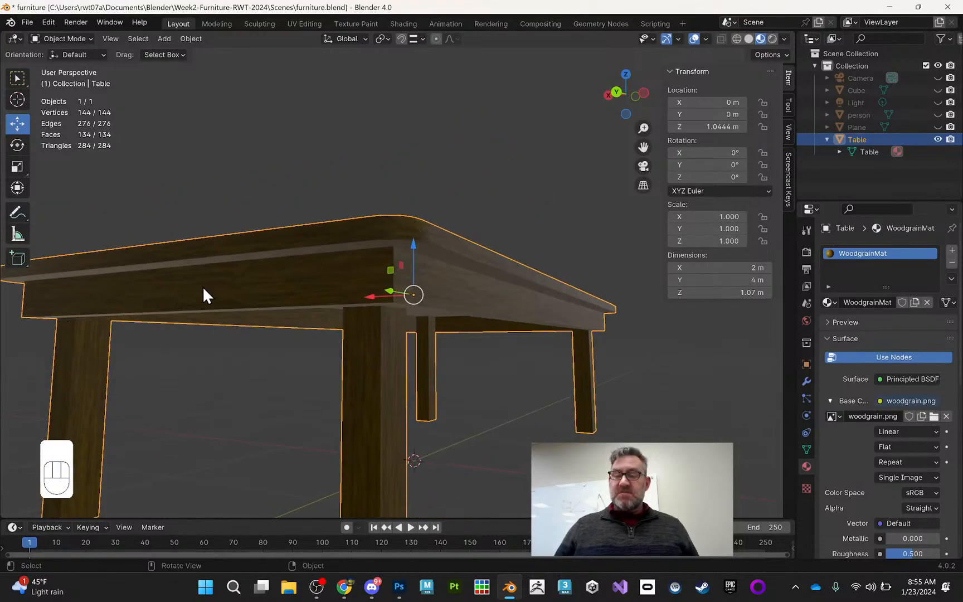
{"action": "middle_click_drag", "start_coordinate": [454, 246], "coordinate": [412, 181]}
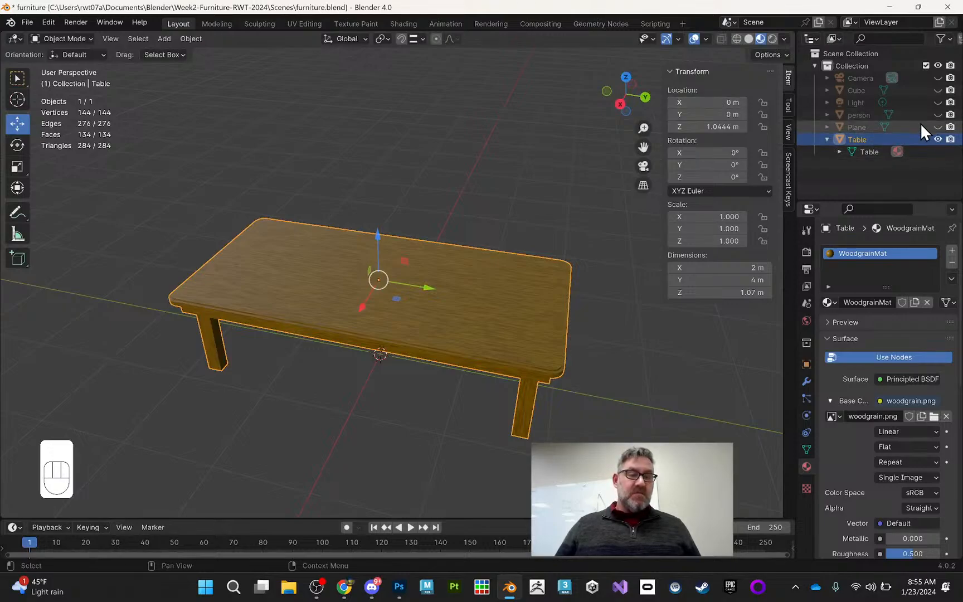
Step: Unhide the chair object named Cube and move it 2.297 m along Y to the table's end
{"action": "left_click", "coordinate": [938, 90]}
{"action": "left_click_drag", "start_coordinate": [429, 284], "coordinate": [511, 297]}
{"action": "key", "text": "ctrl+z"}
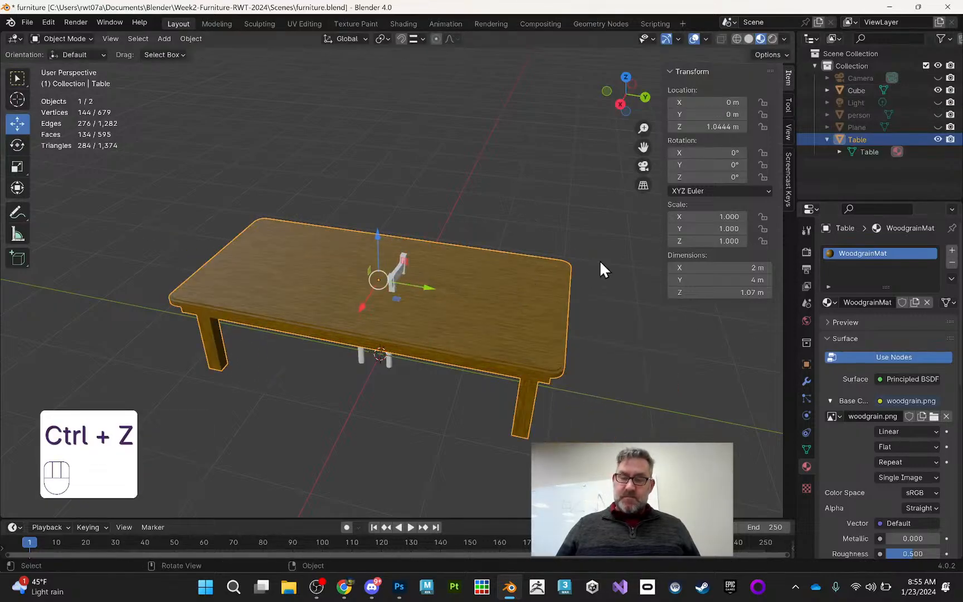
{"action": "left_click", "coordinate": [856, 91]}
{"action": "left_click_drag", "start_coordinate": [430, 322], "coordinate": [646, 336]}
{"action": "middle_click_drag", "start_coordinate": [589, 313], "coordinate": [550, 257]}
Step: Scale the chair uniformly by 1.220 to suit the table
{"action": "key", "text": "s"}
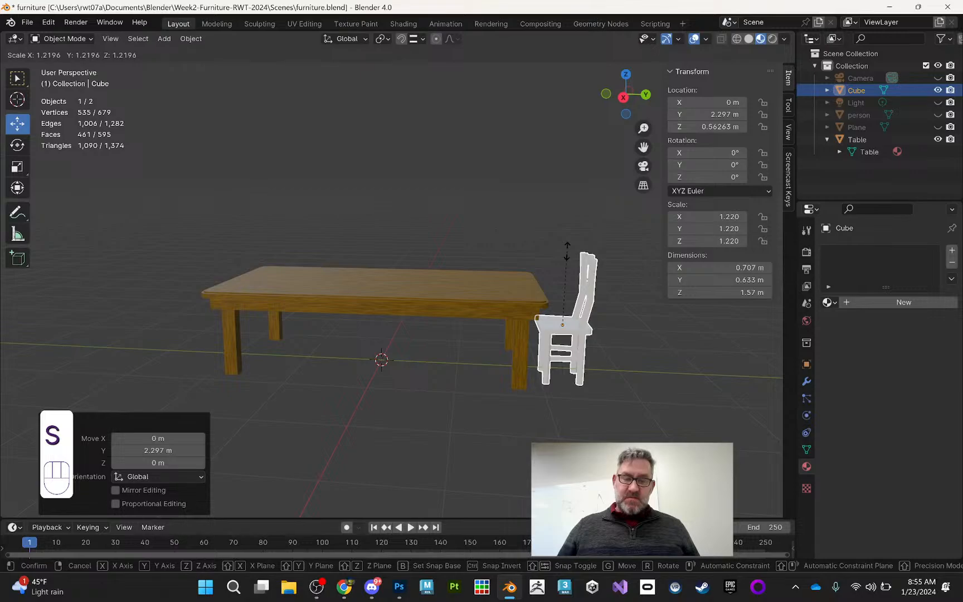
{"action": "left_click", "coordinate": [567, 254]}
{"action": "middle_click_drag", "start_coordinate": [567, 256], "coordinate": [608, 254]}
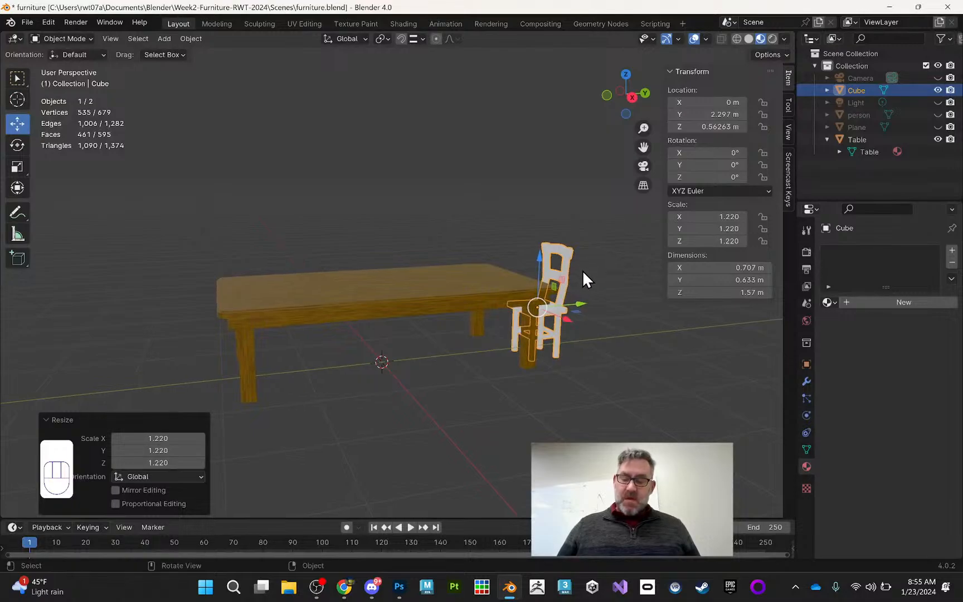
Step: Isolate the chair by hiding all unselected objects and frame it in the viewport
{"action": "key", "text": "shift+h"}
{"action": "middle_click_drag", "start_coordinate": [583, 270], "coordinate": [459, 205]}
{"action": "scroll", "coordinate": [523, 258], "scroll_direction": "up", "scroll_amount": 3}
{"action": "key", "text": "KP_Decimal"}
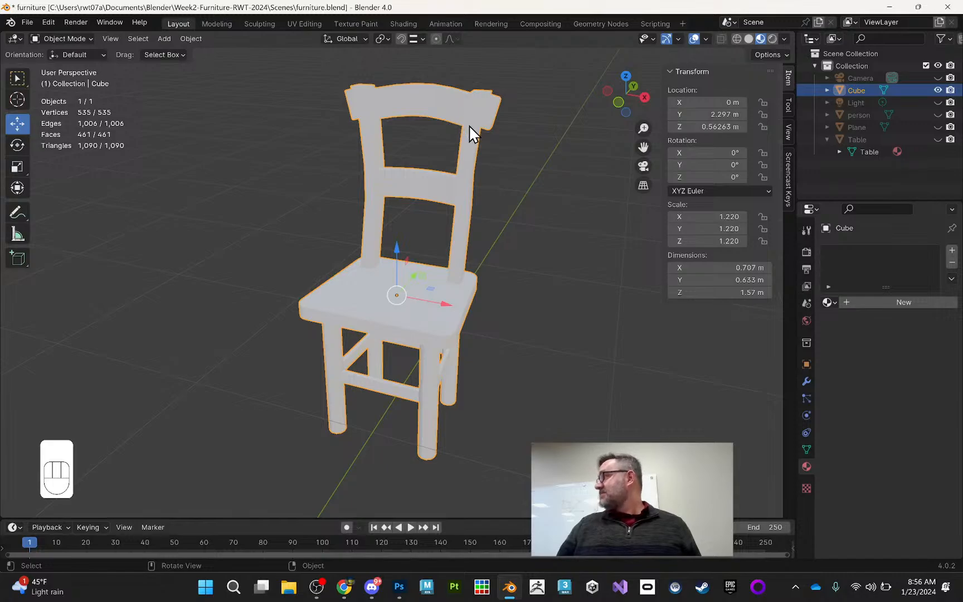
{"action": "mouse_move", "coordinate": [446, 130]}
{"action": "middle_mouse_down"}
{"action": "mouse_move", "coordinate": [459, 144]}
{"action": "mouse_move", "coordinate": [449, 147]}
{"action": "middle_mouse_up"}
{"action": "middle_click_drag", "start_coordinate": [486, 185], "coordinate": [504, 192]}
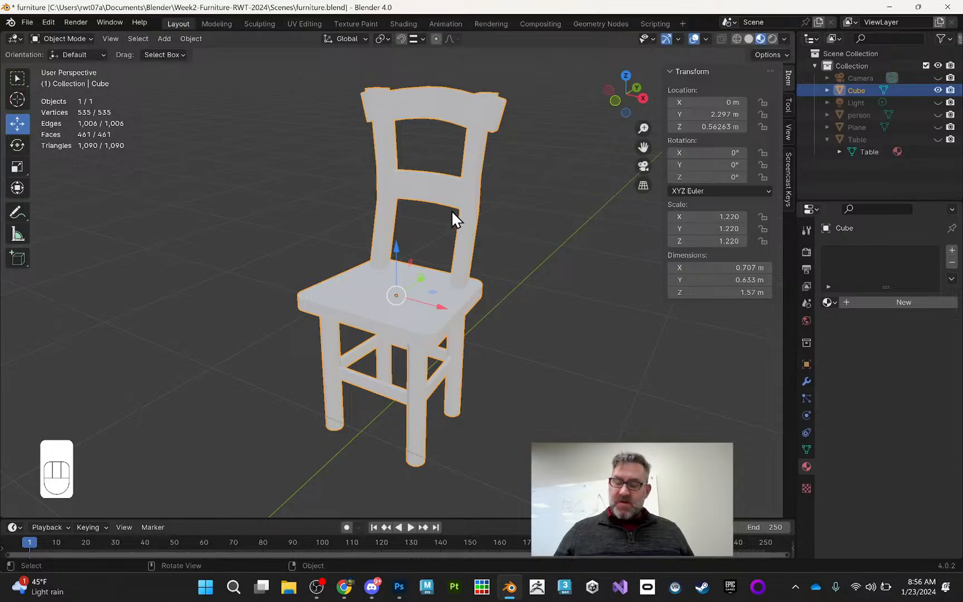
Step: Apply the chair's rotation and scale
{"action": "key", "text": "ctrl+a"}
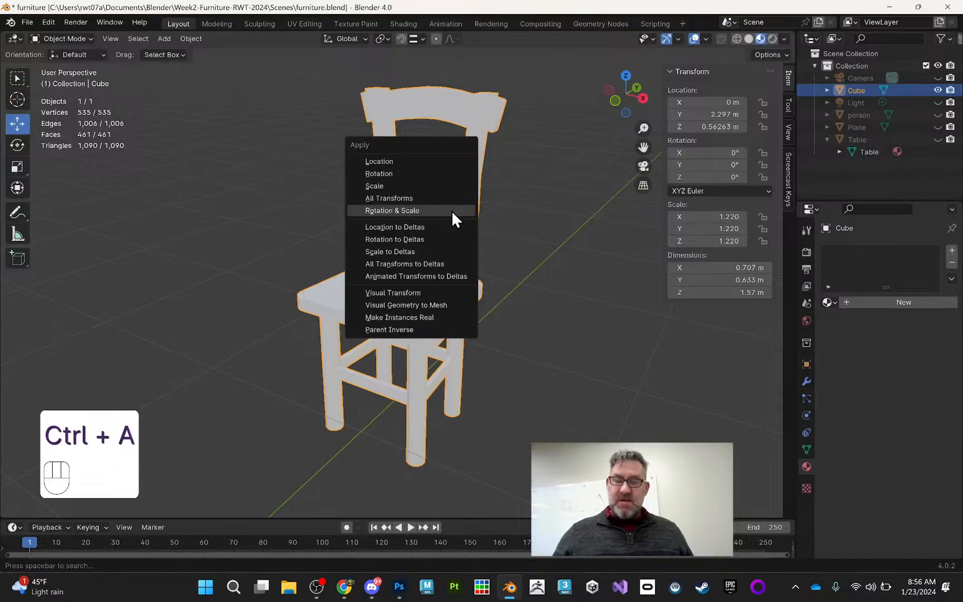
{"action": "left_click", "coordinate": [428, 212]}
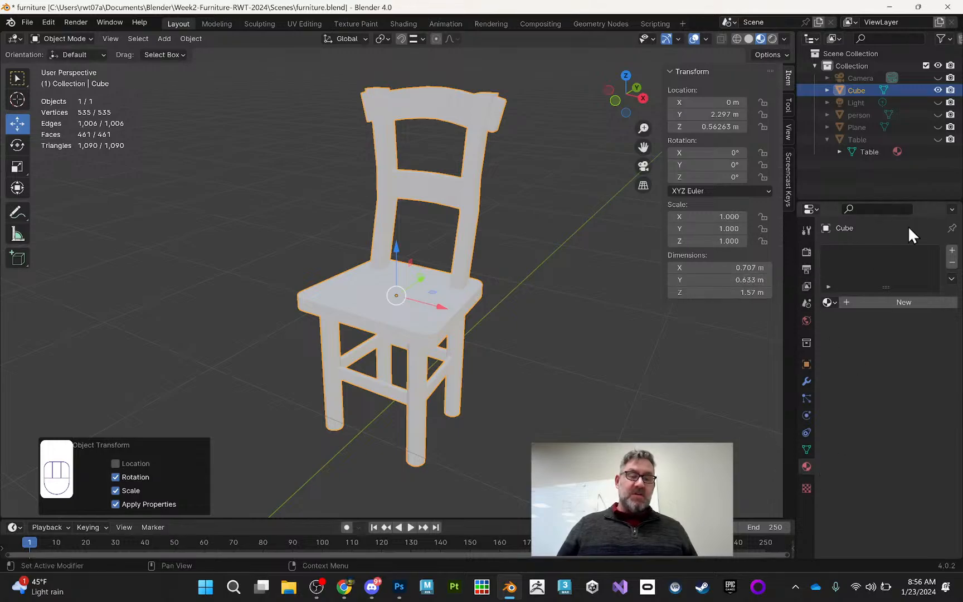
{"action": "left_click", "coordinate": [452, 224]}
{"action": "left_click", "coordinate": [464, 225]}
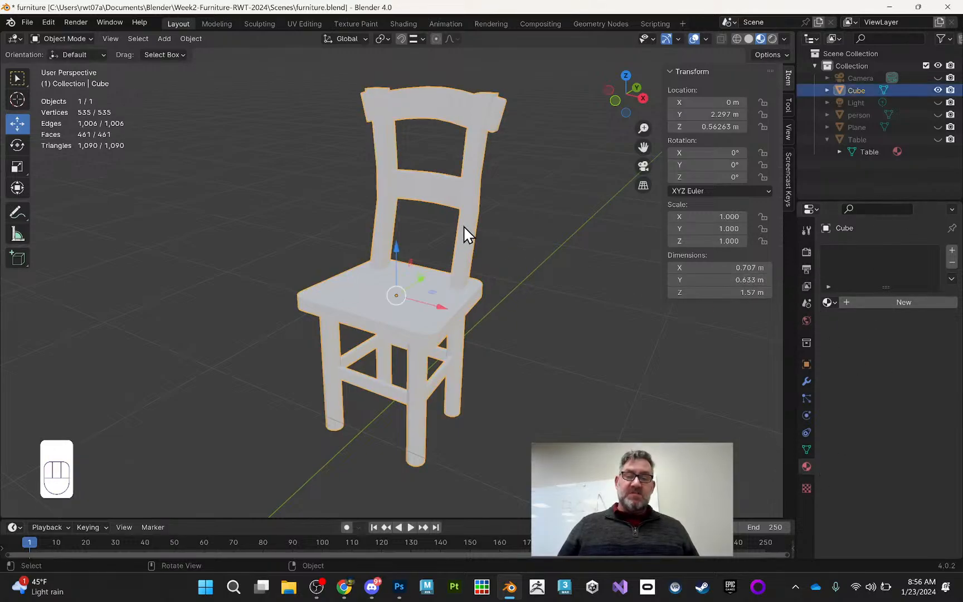
Step: Assign the existing WoodgrainMat material to the chair and check the grain on its seat, back and legs
{"action": "left_click", "coordinate": [835, 301]}
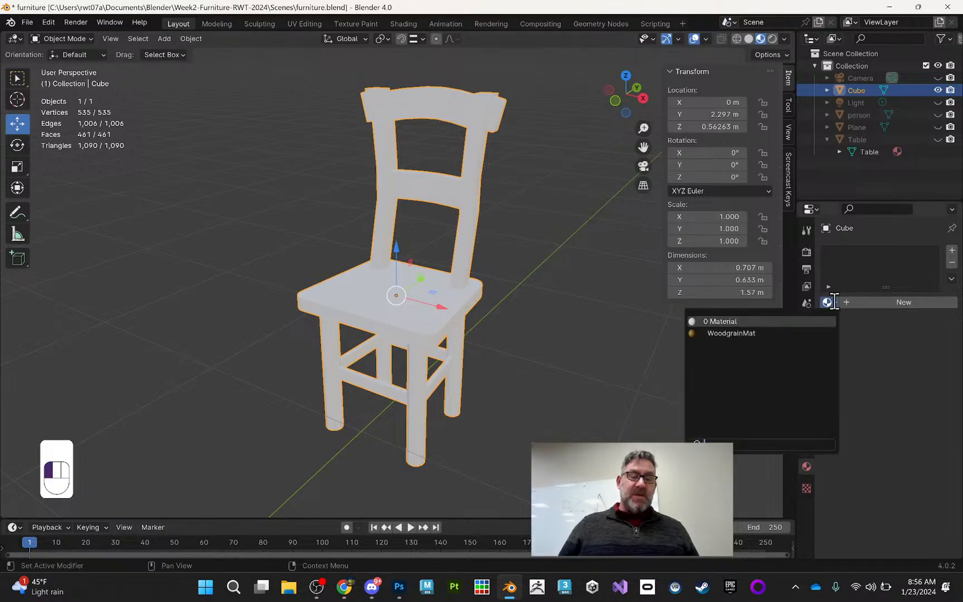
{"action": "left_click", "coordinate": [759, 337]}
{"action": "middle_click_drag", "start_coordinate": [474, 259], "coordinate": [545, 282]}
{"action": "scroll", "coordinate": [541, 244], "scroll_direction": "up", "scroll_amount": 4}
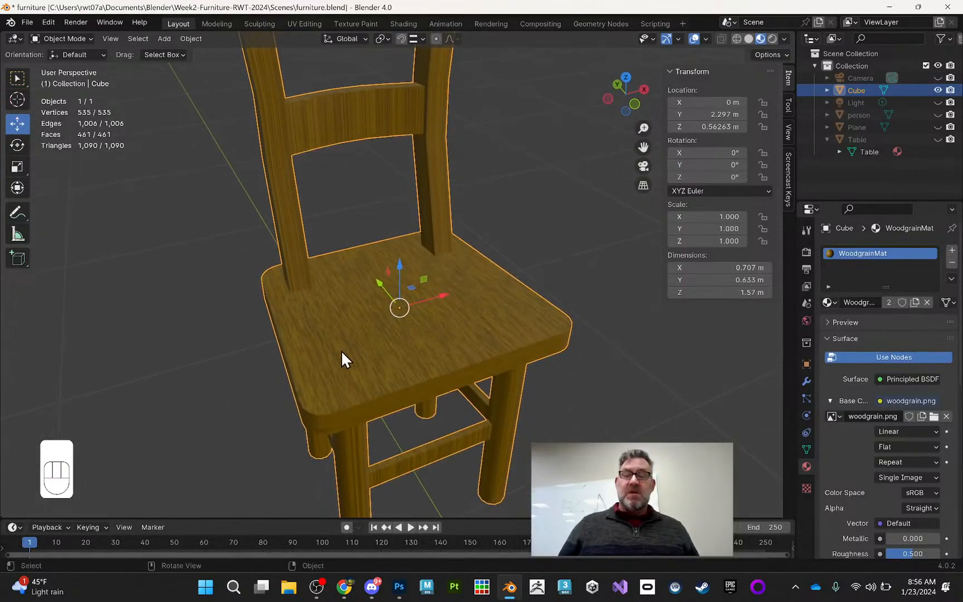
{"action": "middle_click_drag", "start_coordinate": [504, 285], "coordinate": [397, 121]}
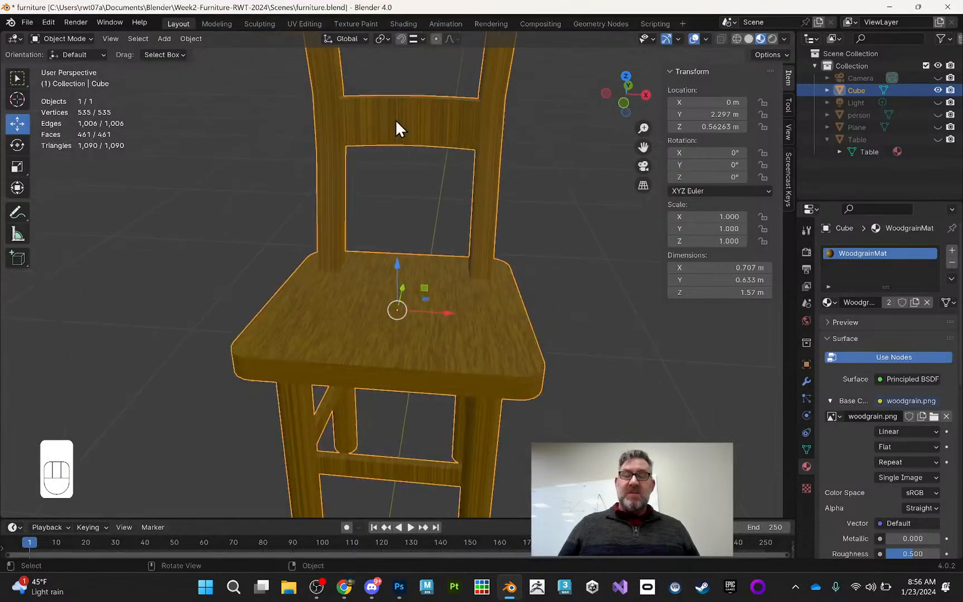
{"action": "middle_click_drag", "start_coordinate": [556, 146], "coordinate": [520, 122]}
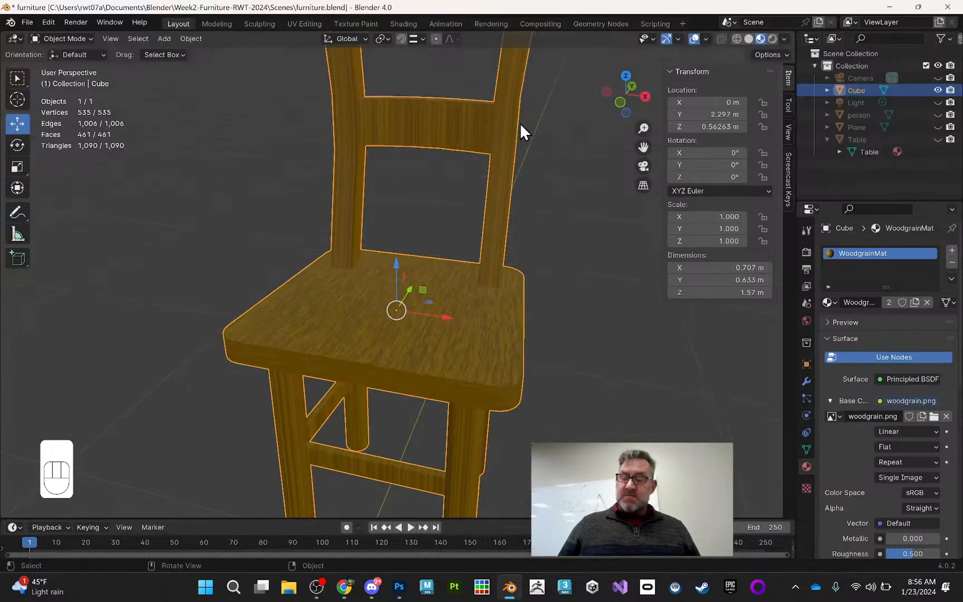
Step: Unwrap all of the chair's faces with Smart UV Project at a 66° angle limit and check the resulting grain
{"action": "key", "text": "Tab"}
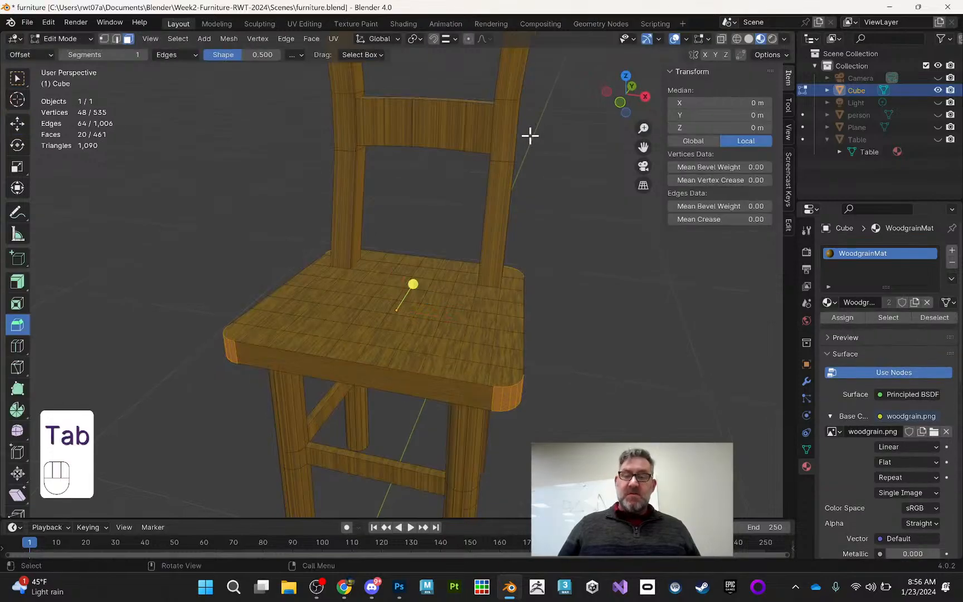
{"action": "key", "text": "a"}
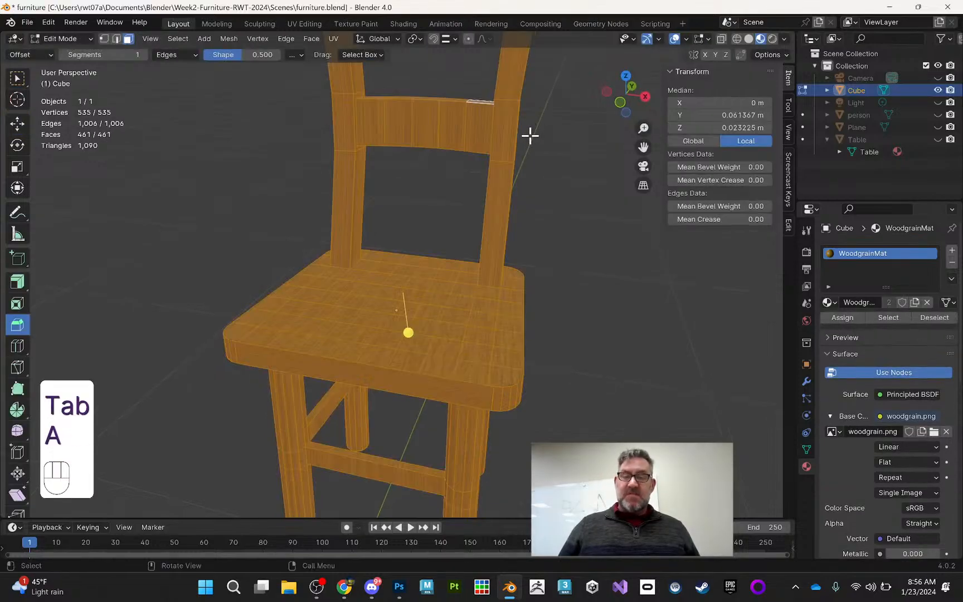
{"action": "key", "text": "u"}
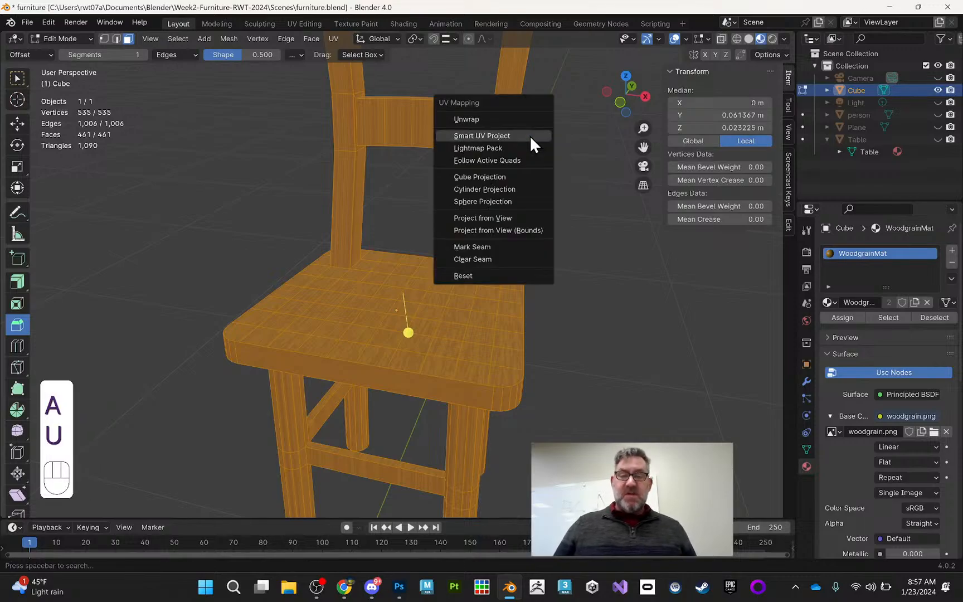
{"action": "left_click", "coordinate": [522, 135]}
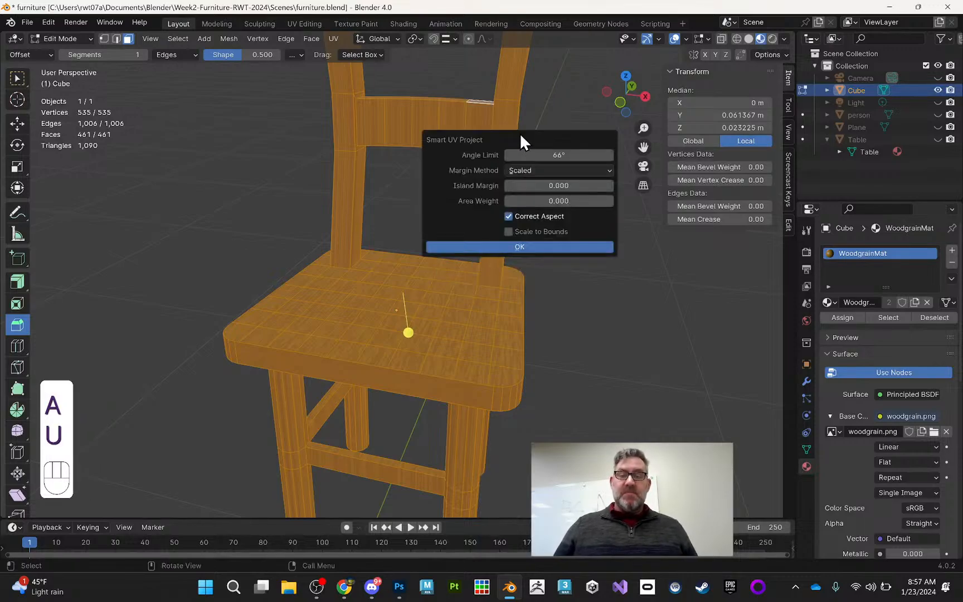
{"action": "left_click", "coordinate": [537, 247]}
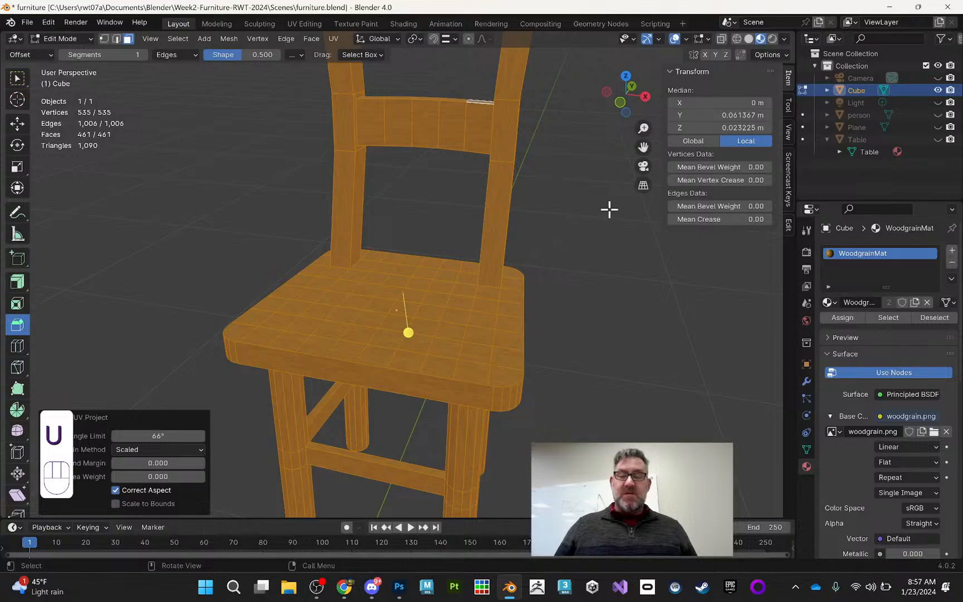
{"action": "key", "text": "Tab"}
{"action": "middle_click_drag", "start_coordinate": [595, 216], "coordinate": [617, 176]}
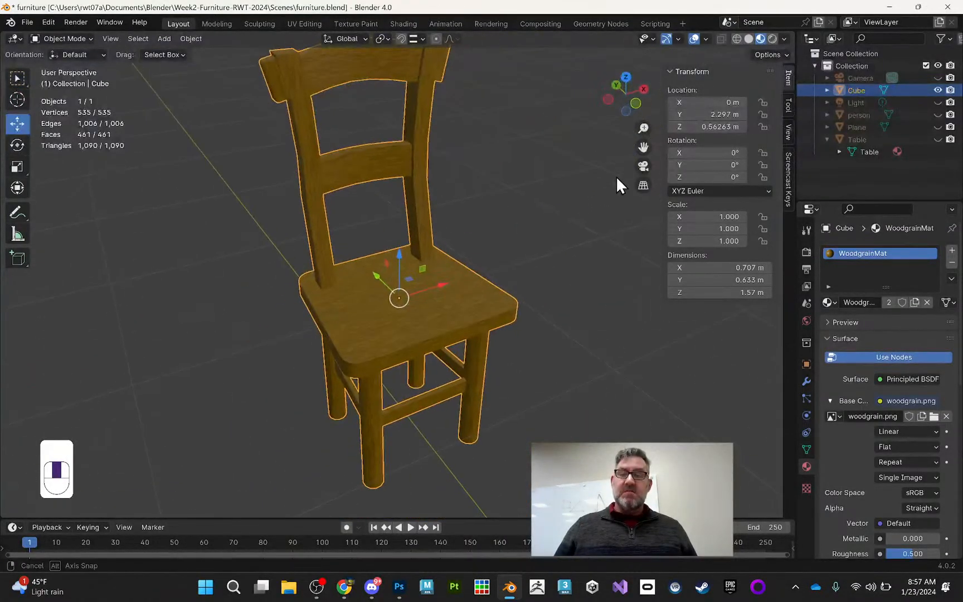
{"action": "scroll", "coordinate": [440, 114], "scroll_direction": "up", "scroll_amount": 3}
{"action": "scroll", "coordinate": [391, 95], "scroll_direction": "down", "scroll_amount": 2}
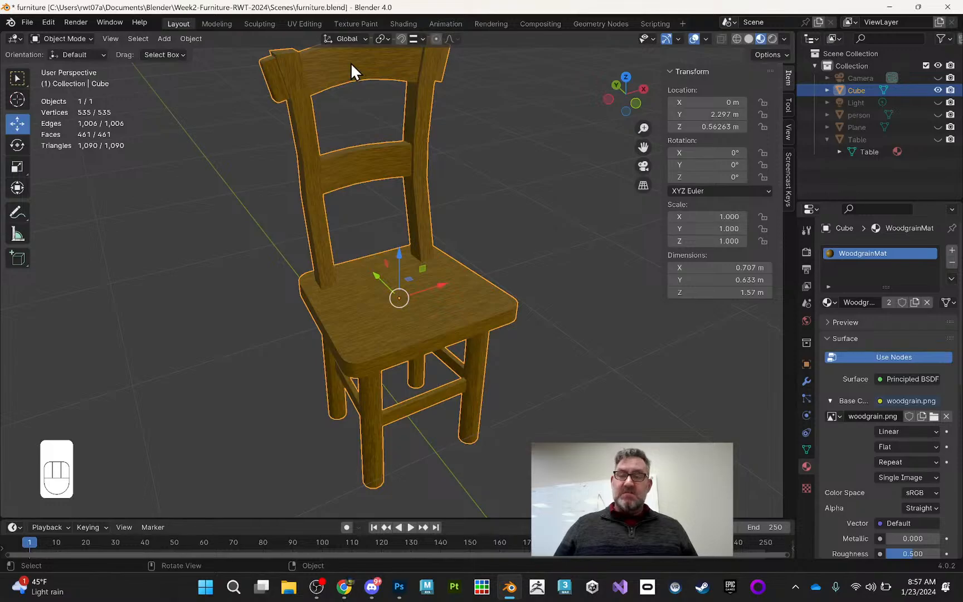
{"action": "middle_click_drag", "start_coordinate": [353, 65], "coordinate": [344, 61]}
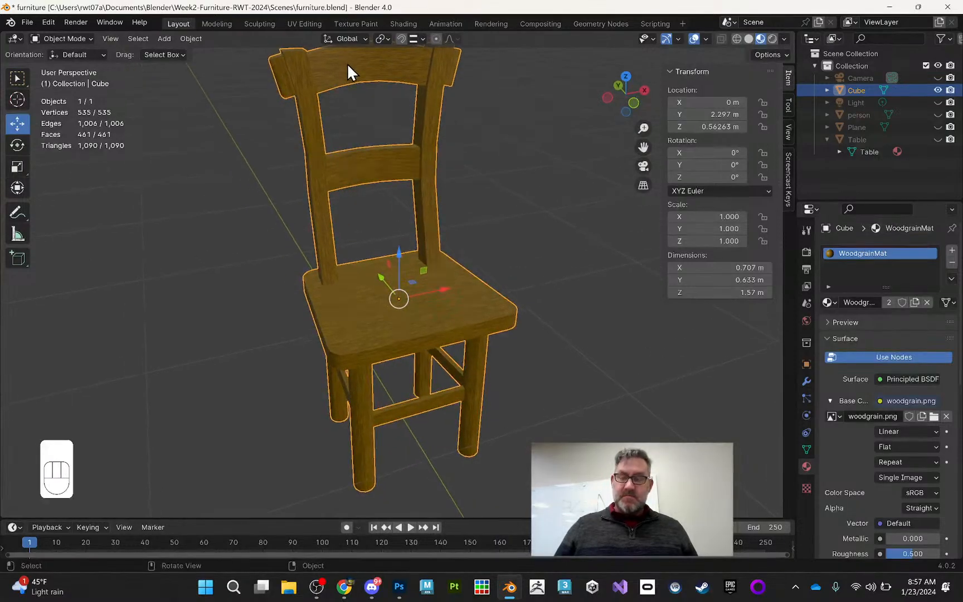
Step: Select the top rail's front faces on both sides of one back post and compare their grain directions up close
{"action": "key", "text": "Tab"}
{"action": "left_click", "coordinate": [327, 76]}
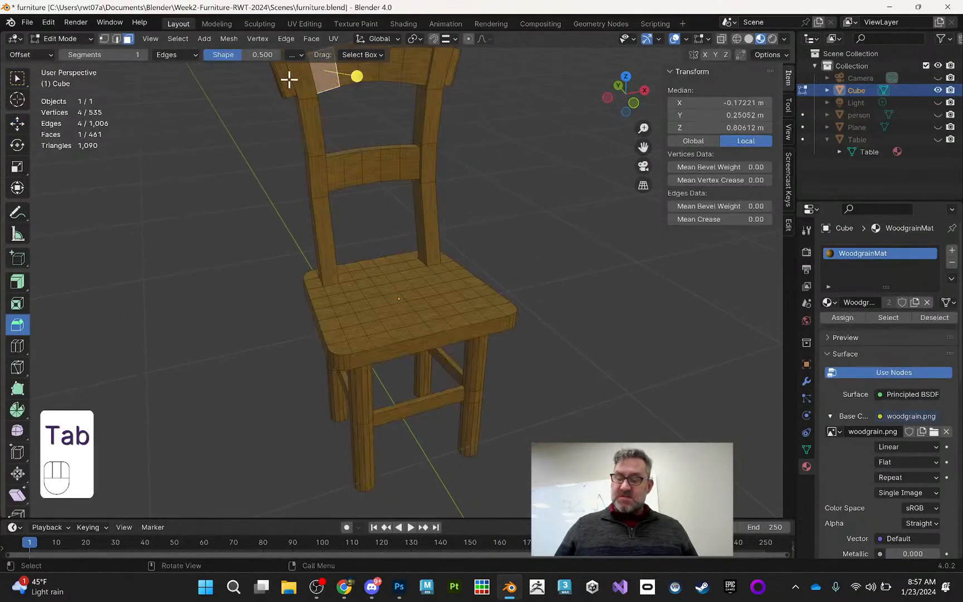
{"action": "left_click", "coordinate": [17, 78]}
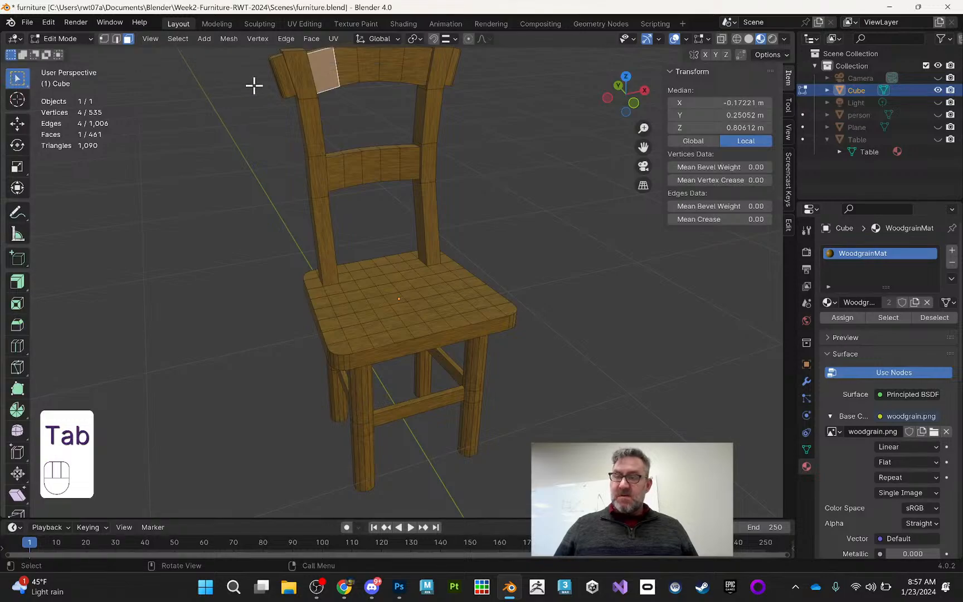
{"action": "left_click", "coordinate": [292, 82], "text": "shift"}
{"action": "key", "text": "KP_Decimal"}
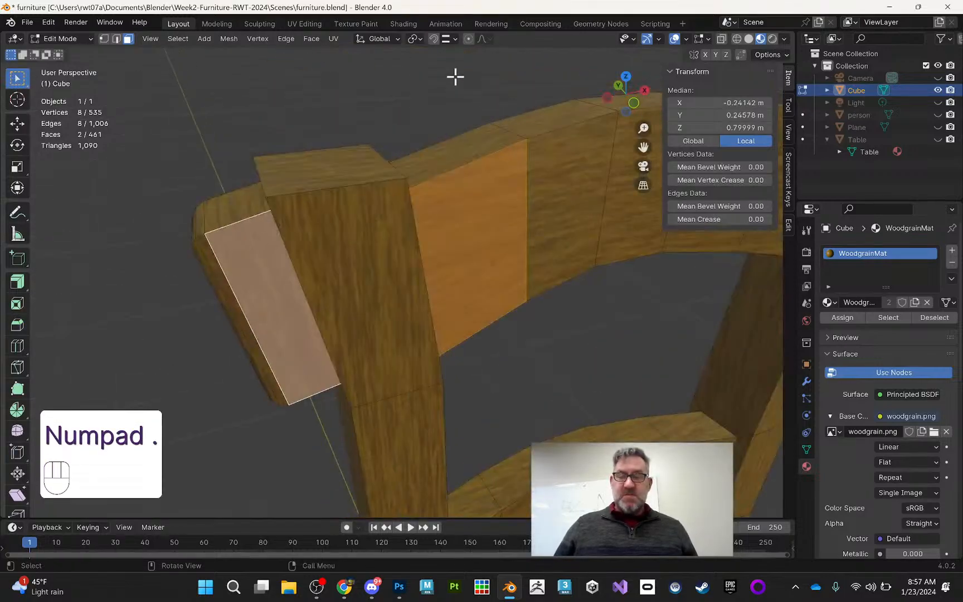
{"action": "key", "text": "Tab"}
{"action": "scroll", "coordinate": [451, 59], "scroll_direction": "up", "scroll_amount": 3}
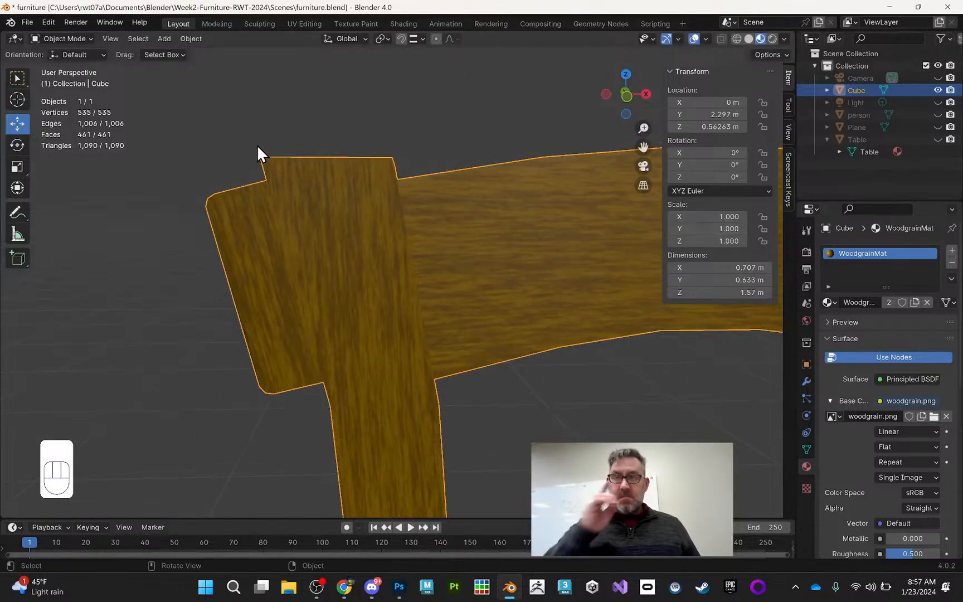
{"action": "middle_click_drag", "start_coordinate": [295, 150], "coordinate": [585, 241]}
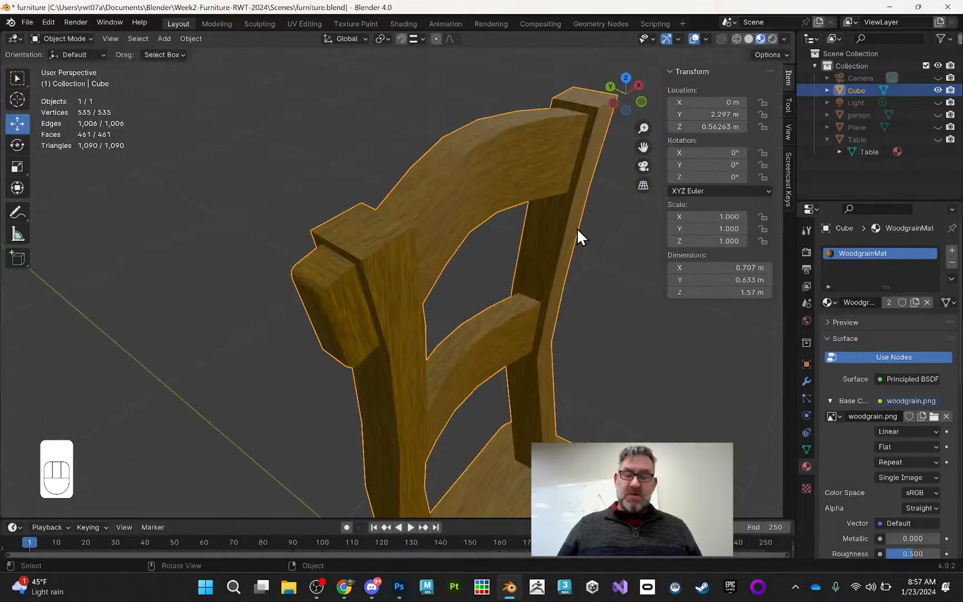
{"action": "middle_click_drag", "start_coordinate": [498, 165], "coordinate": [429, 115]}
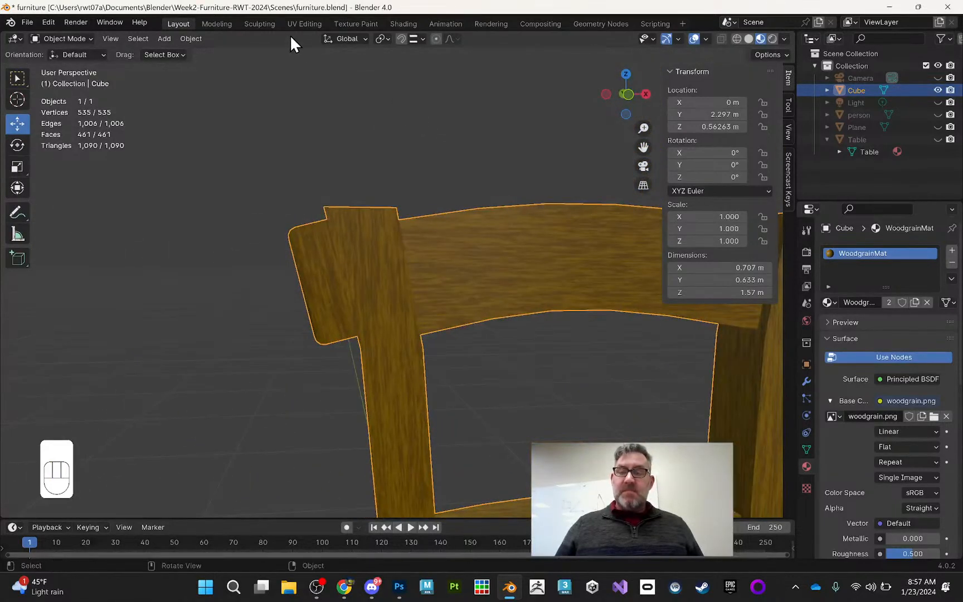
Step: Open the UV Editing workspace and select only the top rail's outer end face to locate its UV island
{"action": "left_click", "coordinate": [301, 25]}
{"action": "middle_click_drag", "start_coordinate": [607, 189], "coordinate": [630, 189]}
{"action": "key", "text": "KP_Decimal"}
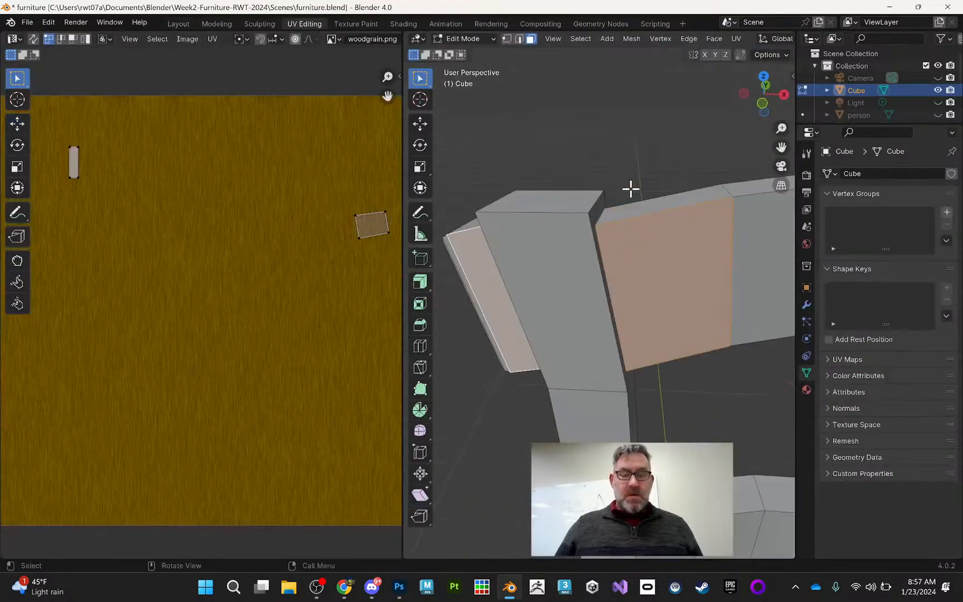
{"action": "left_click", "coordinate": [686, 273]}
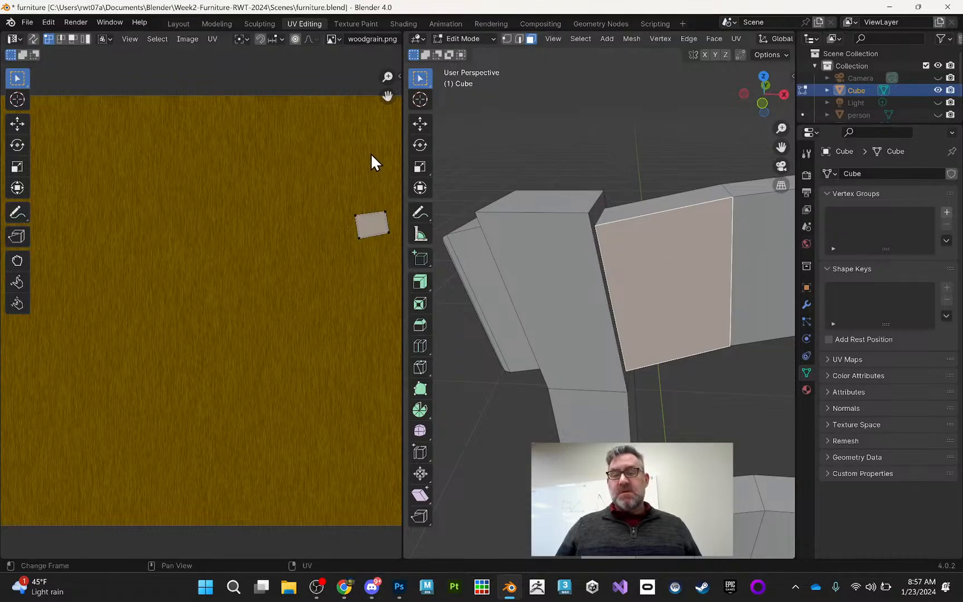
{"action": "left_click", "coordinate": [491, 283]}
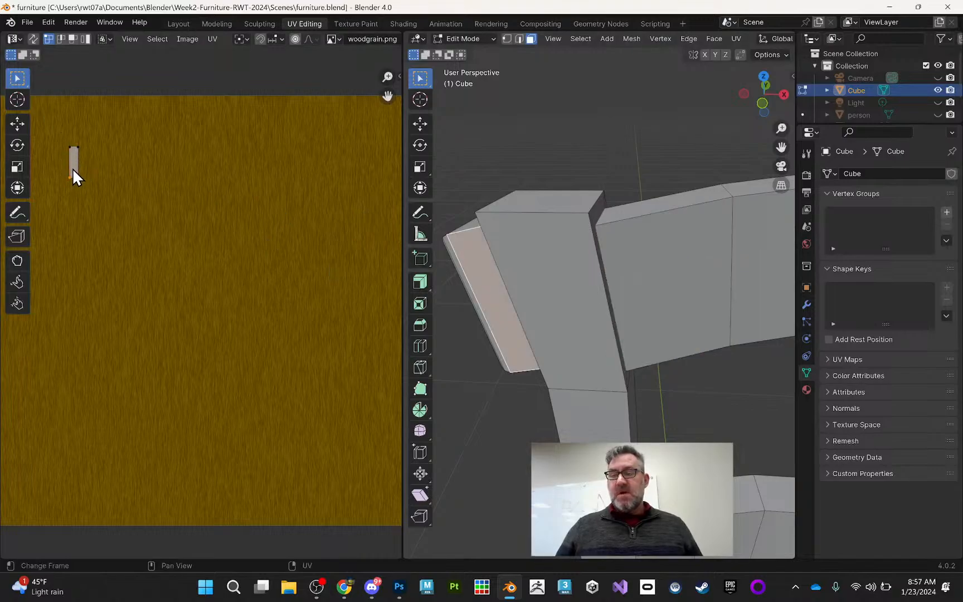
Step: Select the outer end face's UV island in face mode and rotate it exactly 90° across the grain
{"action": "left_click", "coordinate": [71, 40]}
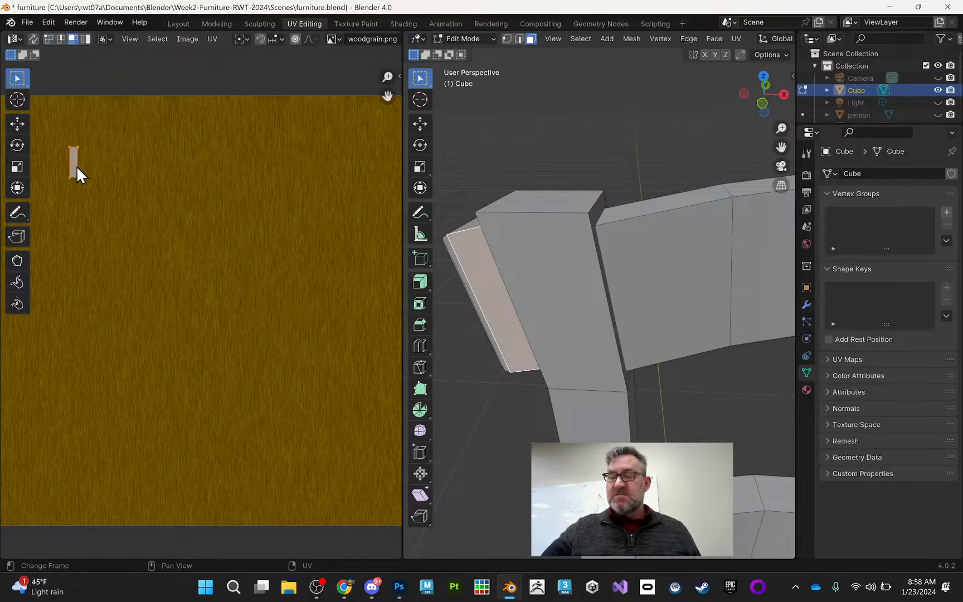
{"action": "left_click", "coordinate": [22, 150]}
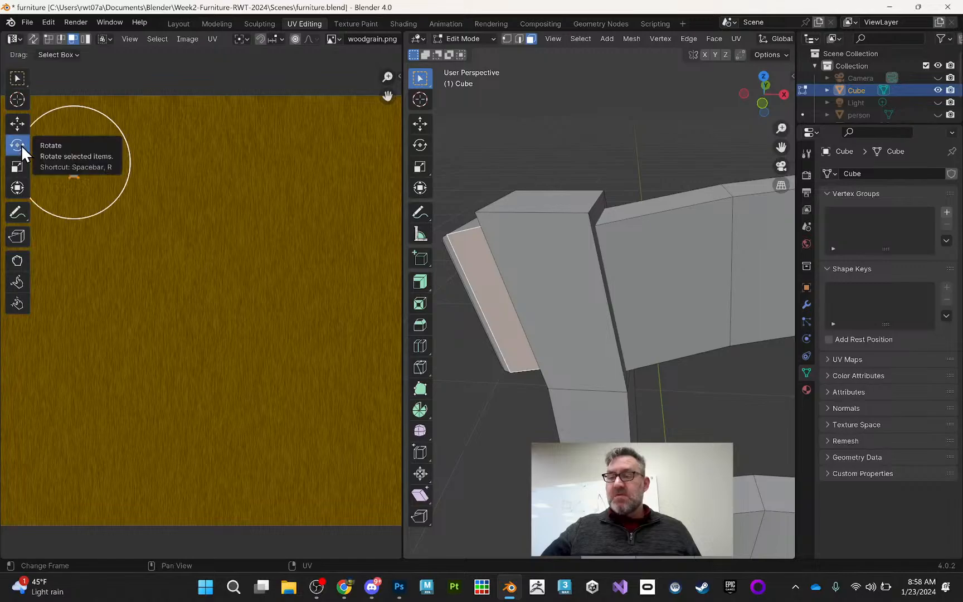
{"action": "left_click_drag", "start_coordinate": [93, 110], "coordinate": [123, 183]}
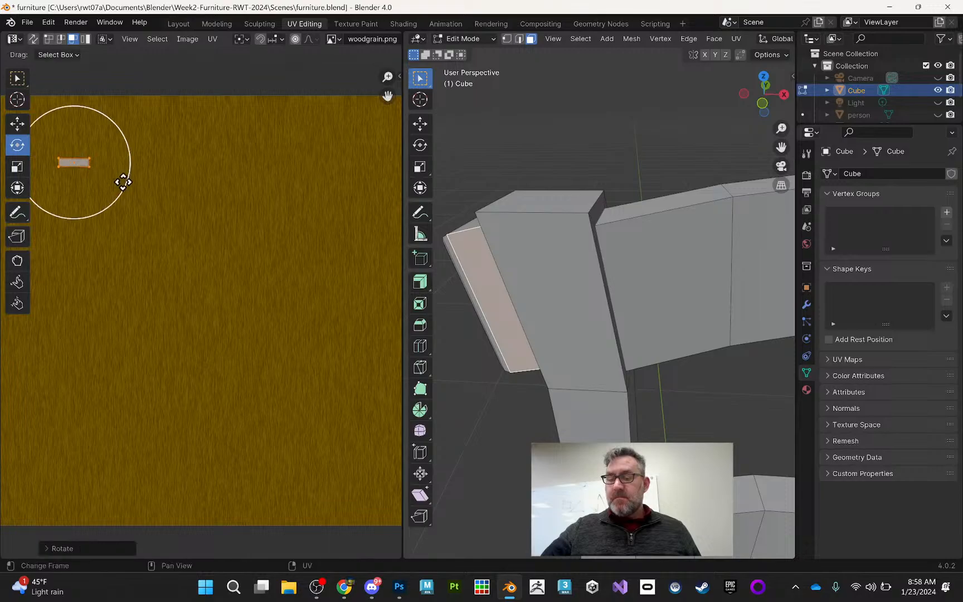
{"action": "left_click", "coordinate": [51, 549]}
{"action": "left_click", "coordinate": [136, 490]}
{"action": "type", "text": "90"}
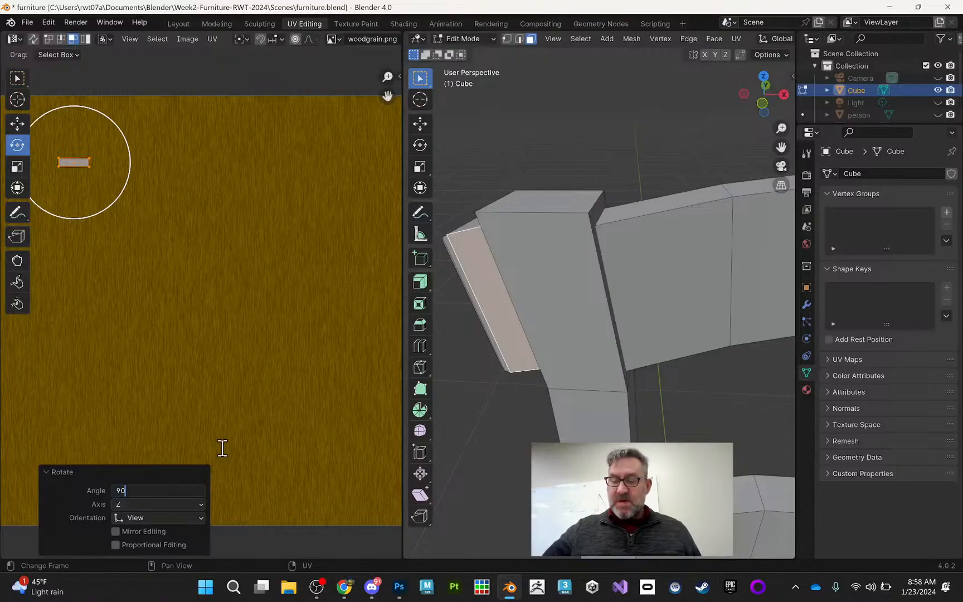
{"action": "key", "text": "Return"}
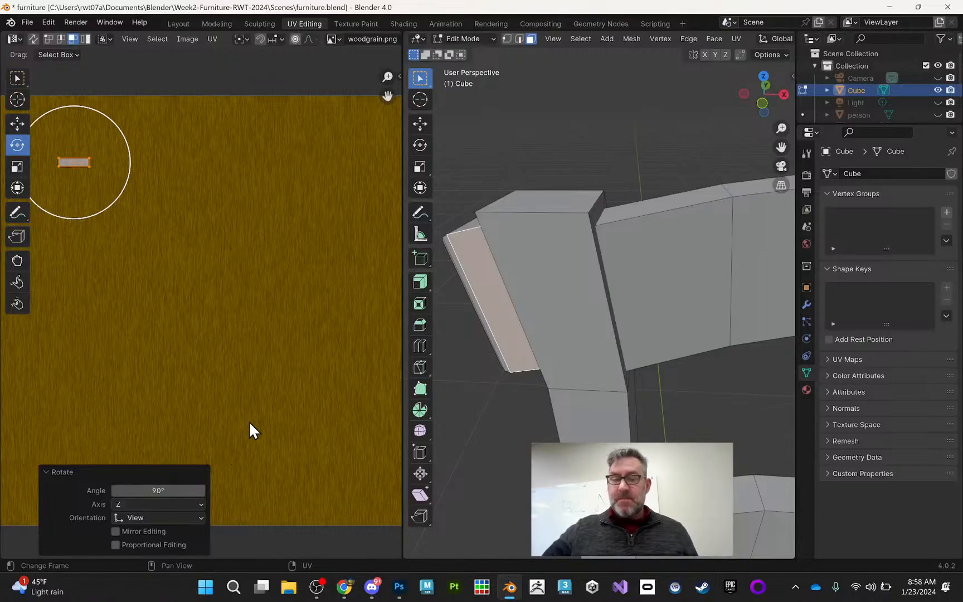
Step: Deselect the face and inspect the grain on the rail's outer end in the Layout workspace
{"action": "left_click", "coordinate": [643, 120]}
{"action": "left_click", "coordinate": [172, 23]}
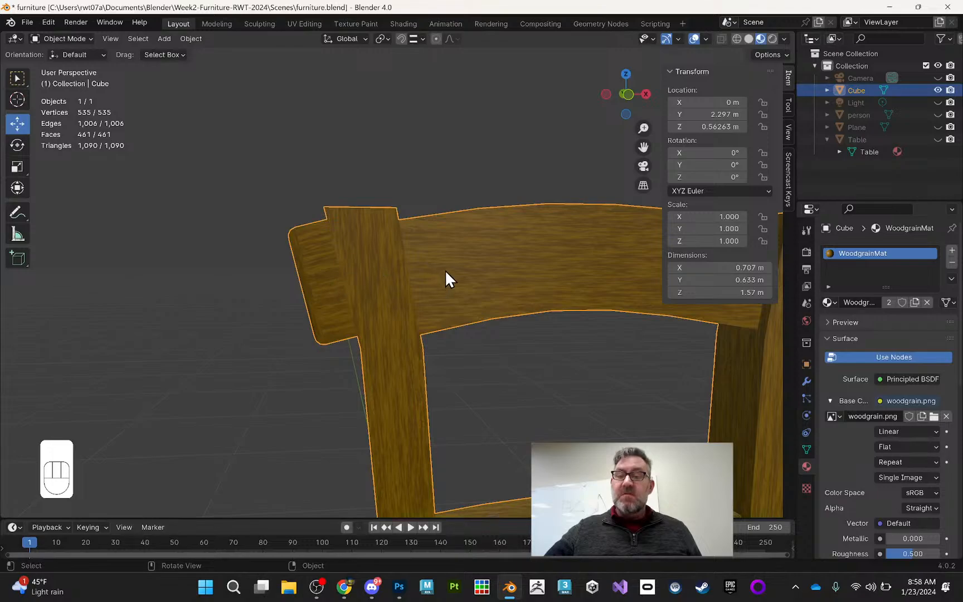
{"action": "middle_click_drag", "start_coordinate": [412, 251], "coordinate": [315, 289]}
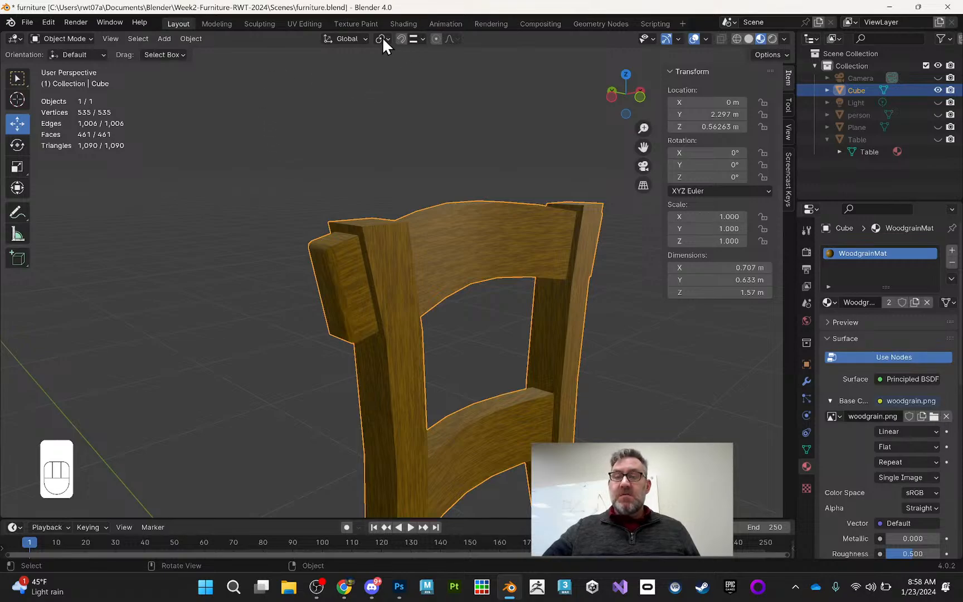
Step: In the UV Editing workspace, select the upper front face of the back post and its UVs in island selection mode
{"action": "left_click", "coordinate": [310, 24]}
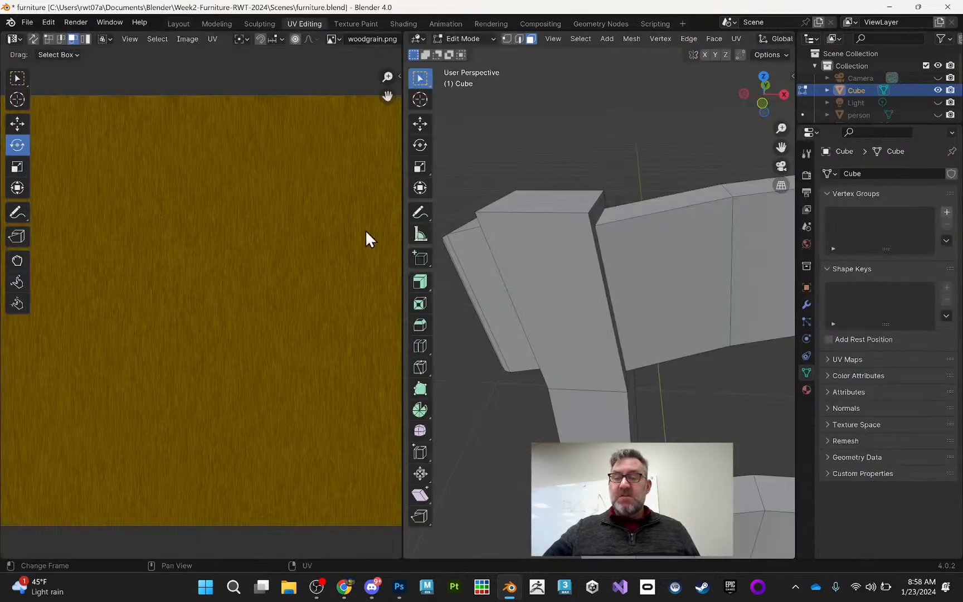
{"action": "left_click", "coordinate": [562, 247]}
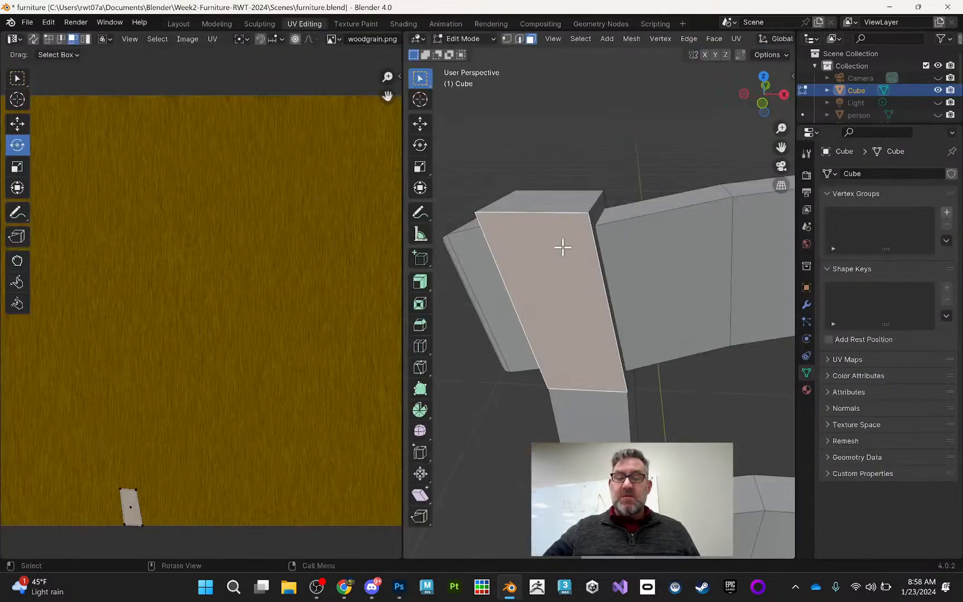
{"action": "left_click", "coordinate": [85, 38]}
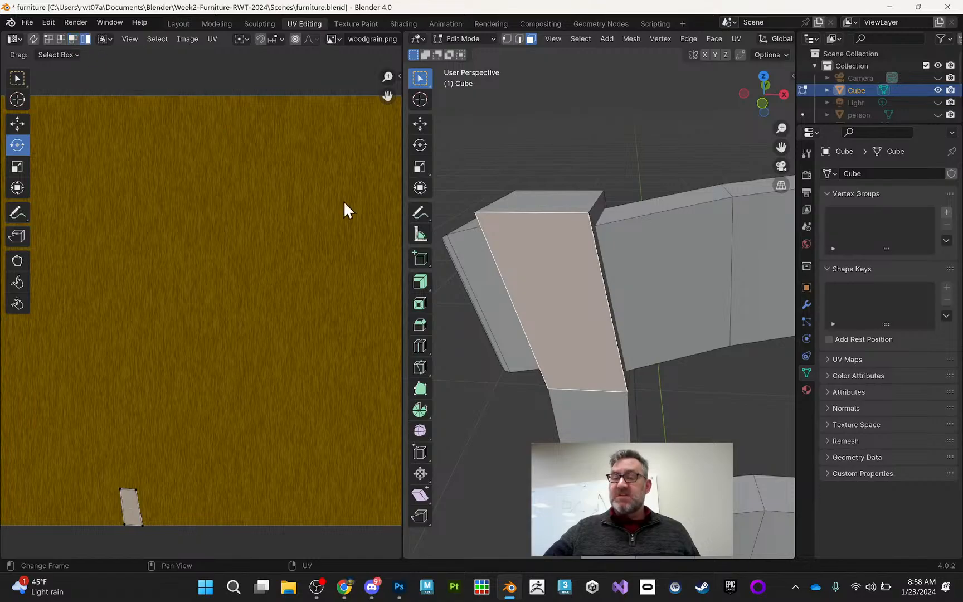
{"action": "left_click", "coordinate": [130, 507]}
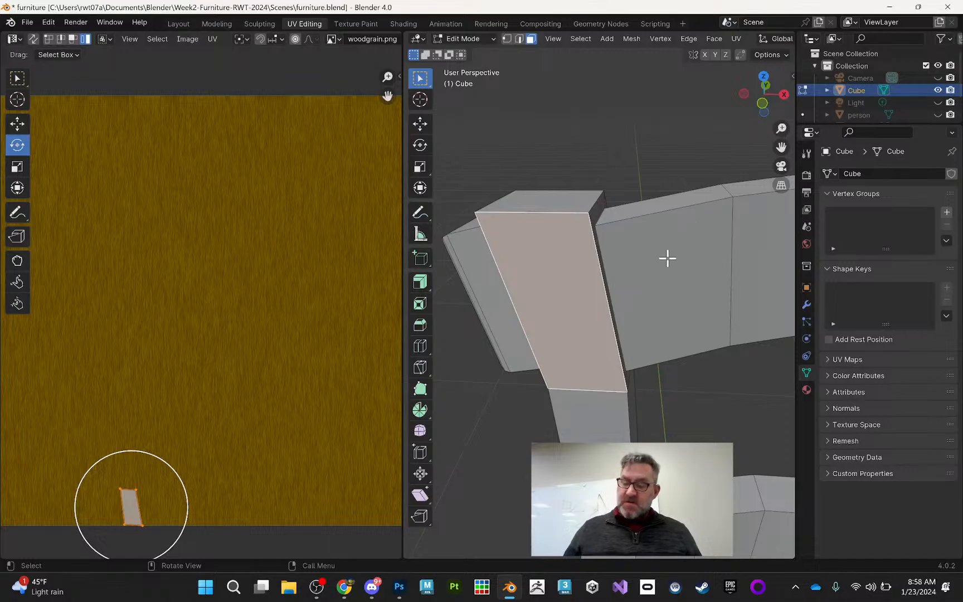
Step: Show all of the chair's UVs, try rotating one long back-post island by 78°, and undo the rotation
{"action": "key", "text": "a"}
{"action": "left_click", "coordinate": [153, 427]}
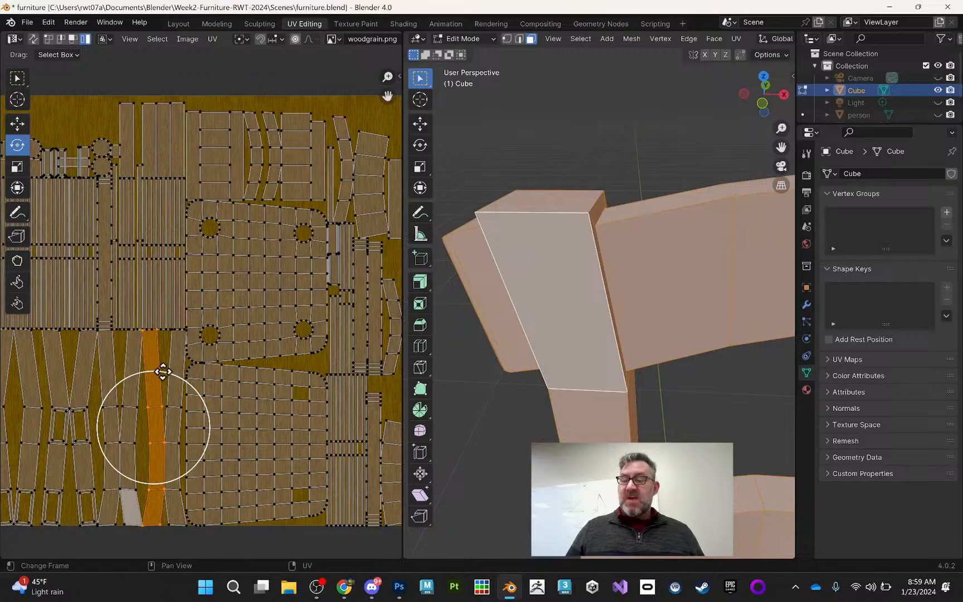
{"action": "left_click_drag", "start_coordinate": [163, 373], "coordinate": [286, 426]}
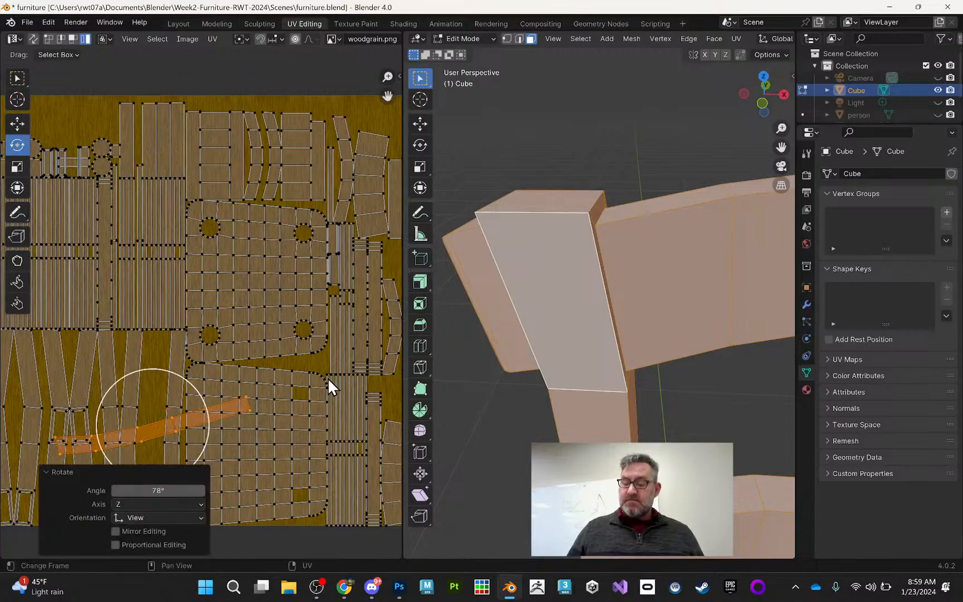
{"action": "key", "text": "ctrl+z"}
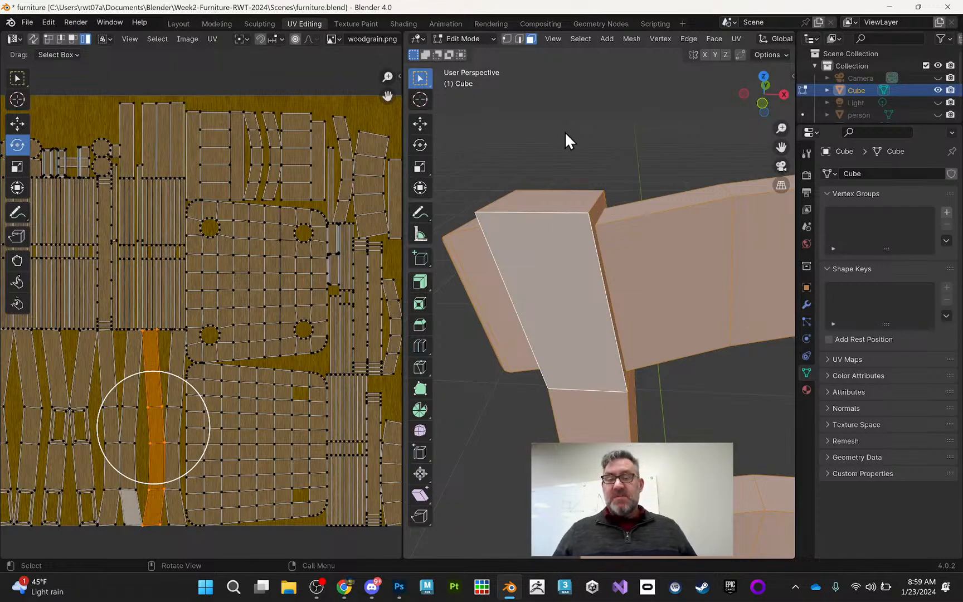
Step: Return to Object Mode in the Layout workspace and view the whole textured chair from several angles
{"action": "key", "text": "Tab"}
{"action": "left_click", "coordinate": [183, 22]}
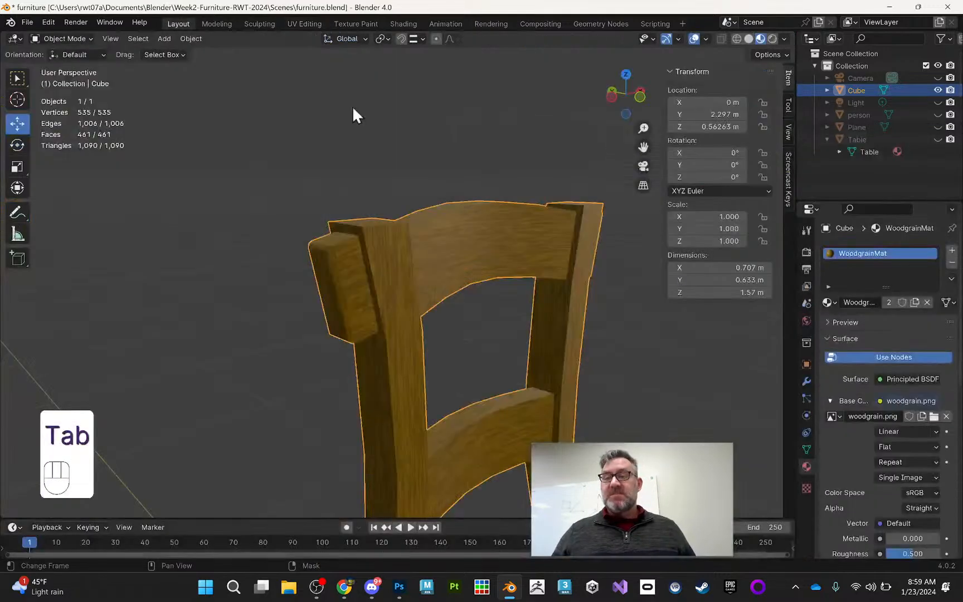
{"action": "middle_click_drag", "start_coordinate": [537, 176], "coordinate": [596, 216]}
{"action": "scroll", "coordinate": [512, 188], "scroll_direction": "down", "scroll_amount": 3}
{"action": "middle_click_drag", "start_coordinate": [413, 359], "coordinate": [396, 312]}
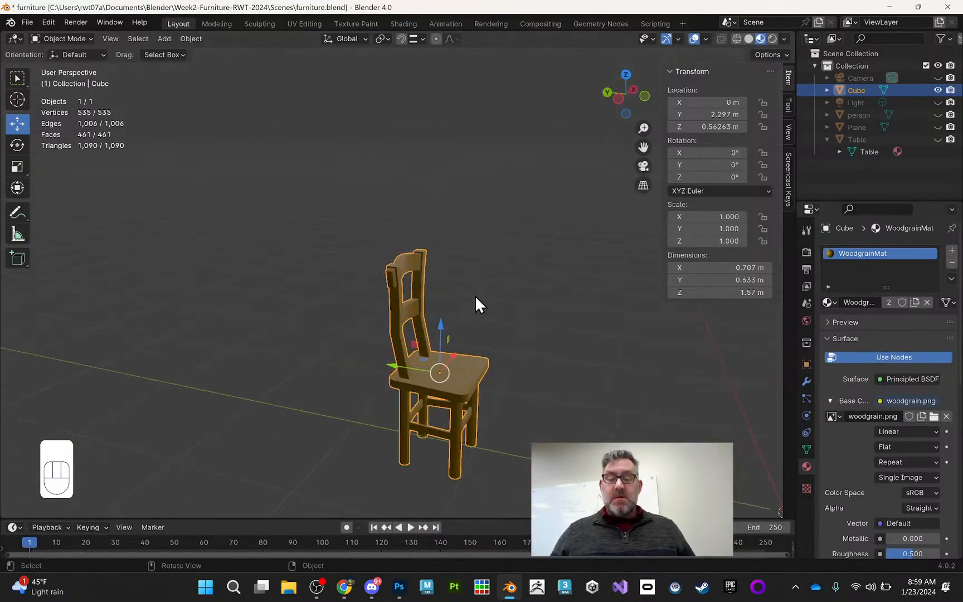
{"action": "middle_click_drag", "start_coordinate": [475, 297], "coordinate": [544, 302]}
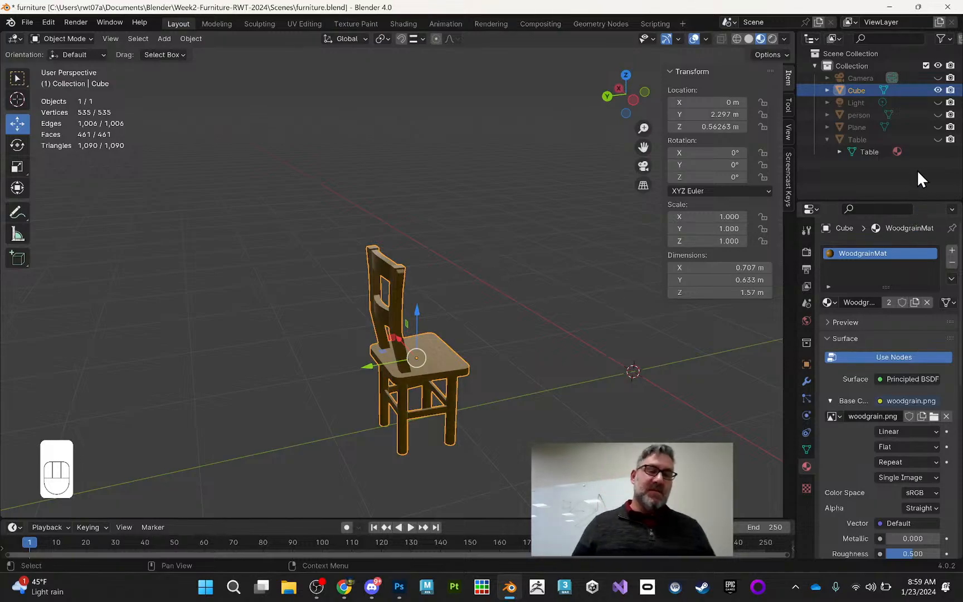
Step: Show the floor plane and raise the chair about 0.124 m so its legs stand on the floor
{"action": "left_click", "coordinate": [939, 128]}
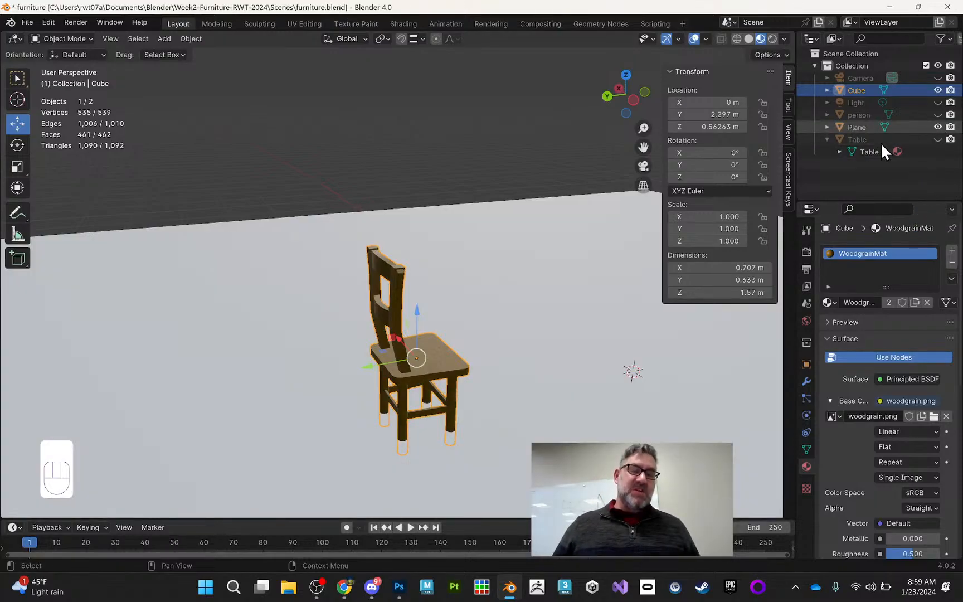
{"action": "middle_click_drag", "start_coordinate": [441, 272], "coordinate": [408, 339]}
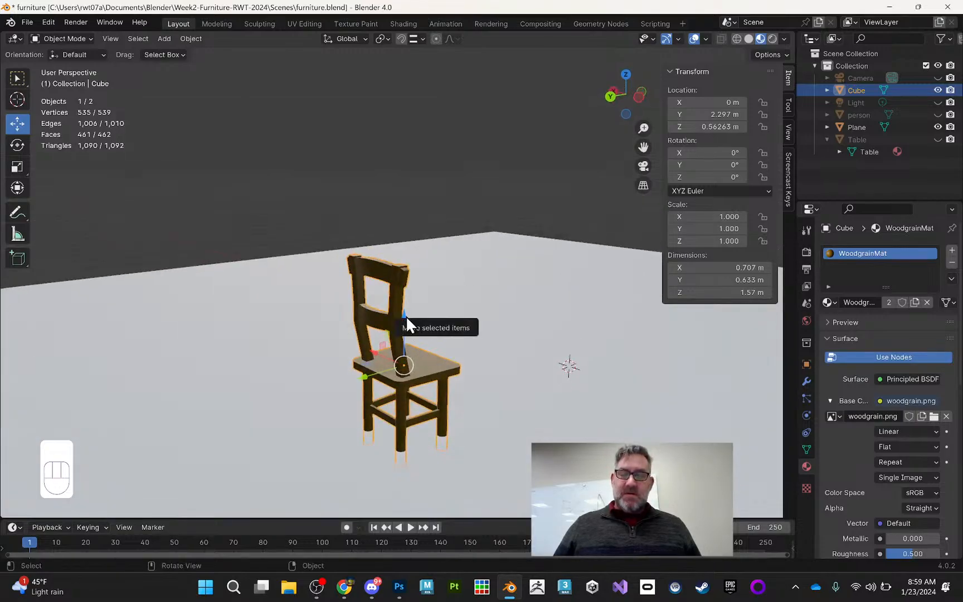
{"action": "left_click_drag", "start_coordinate": [406, 322], "coordinate": [429, 238]}
{"action": "middle_click_drag", "start_coordinate": [559, 263], "coordinate": [603, 273]}
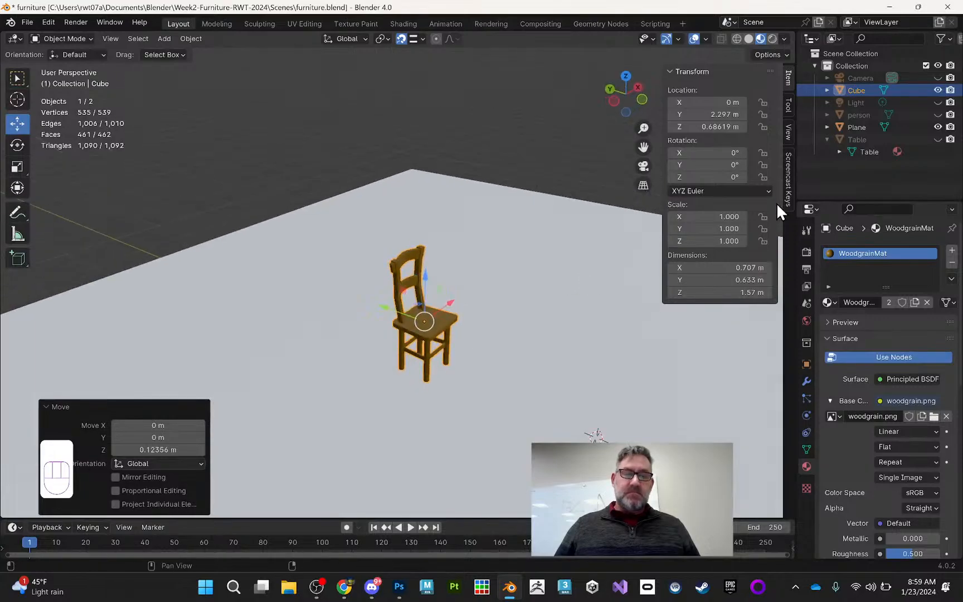
Step: Make the table, light, person block and camera visible in the scene
{"action": "left_click", "coordinate": [937, 139]}
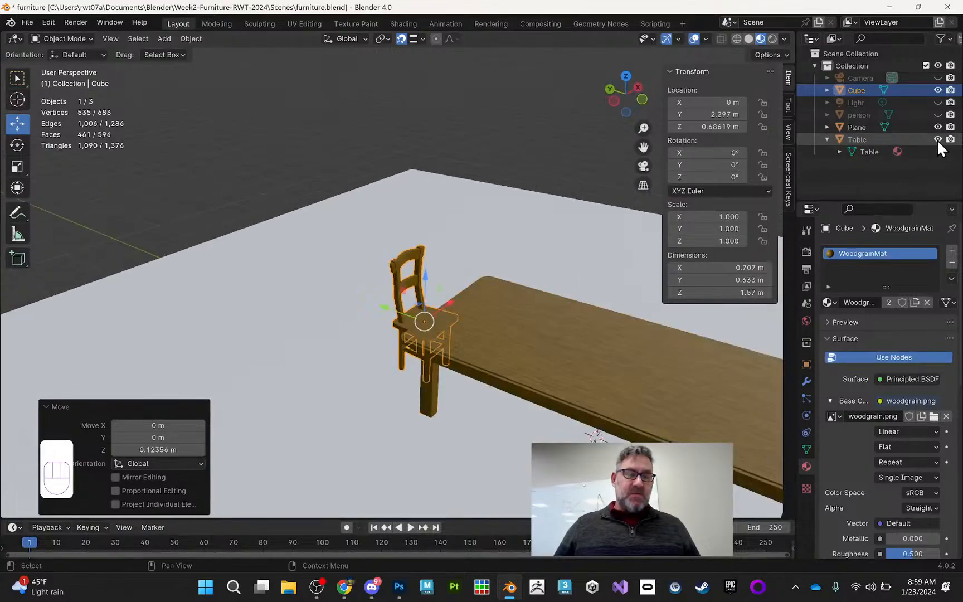
{"action": "left_click", "coordinate": [938, 103]}
{"action": "left_click", "coordinate": [939, 114]}
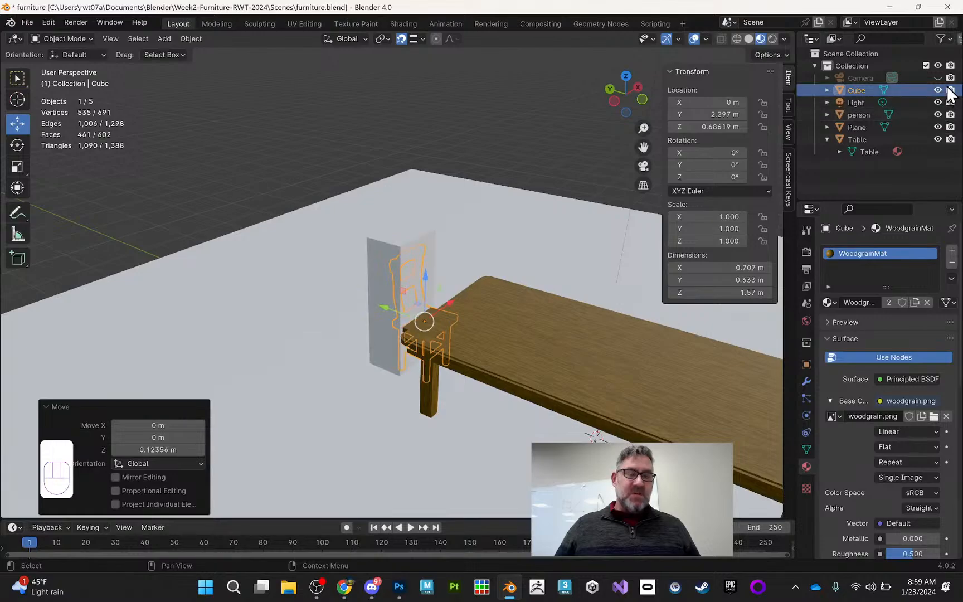
{"action": "left_click", "coordinate": [938, 78]}
Step: Move the person block along Y away from the chair and table, and reselect the chair
{"action": "middle_click_drag", "start_coordinate": [549, 218], "coordinate": [390, 265]}
{"action": "left_click", "coordinate": [381, 257]}
{"action": "left_click_drag", "start_coordinate": [357, 303], "coordinate": [262, 319]}
{"action": "middle_click_drag", "start_coordinate": [507, 276], "coordinate": [419, 286]}
{"action": "left_click", "coordinate": [415, 293]}
{"action": "middle_click_drag", "start_coordinate": [489, 255], "coordinate": [650, 197]}
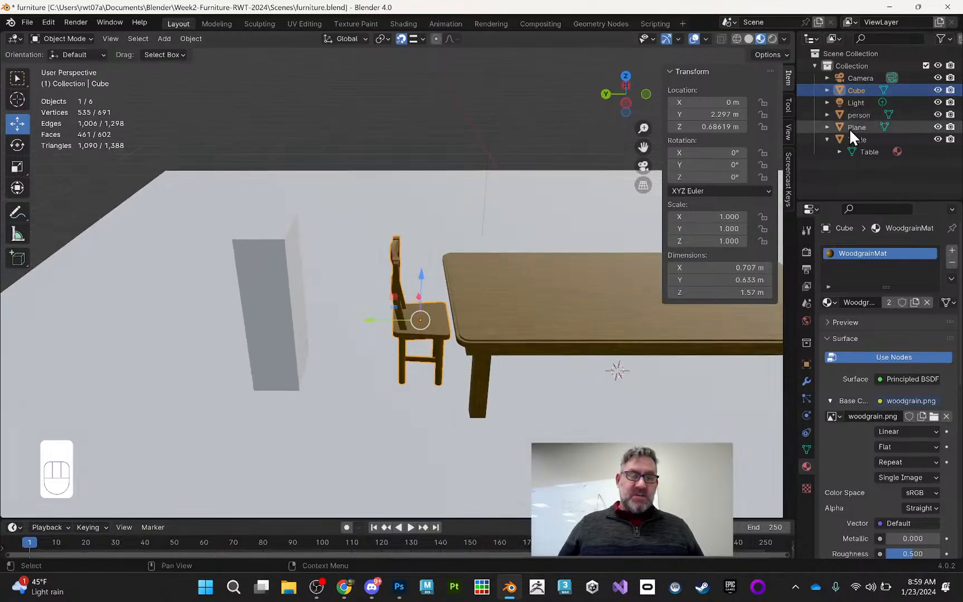
Step: Rename the Cube object as Chair
{"action": "double_click", "coordinate": [858, 90]}
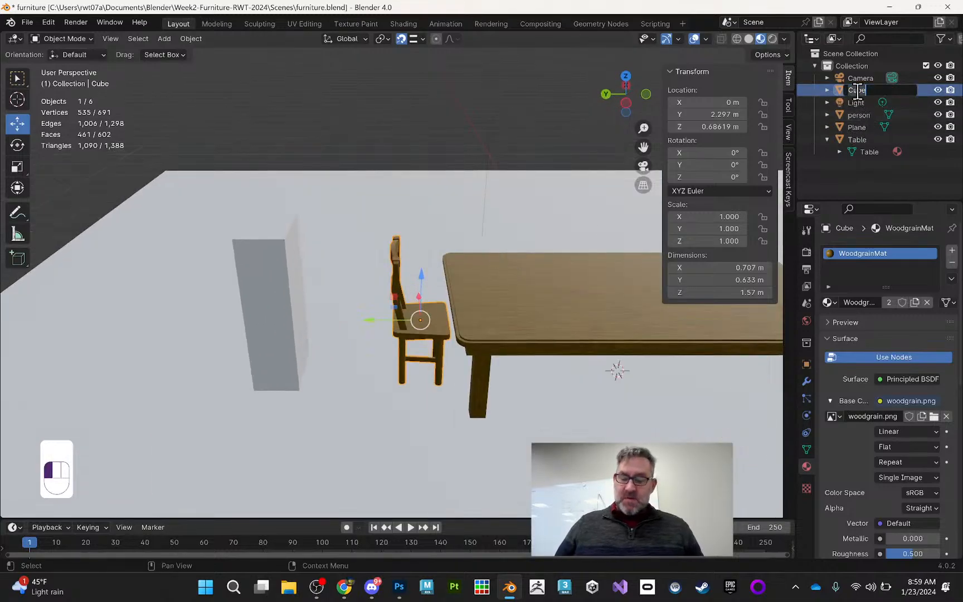
{"action": "type", "text": "Chair"}
{"action": "key", "text": "Return"}
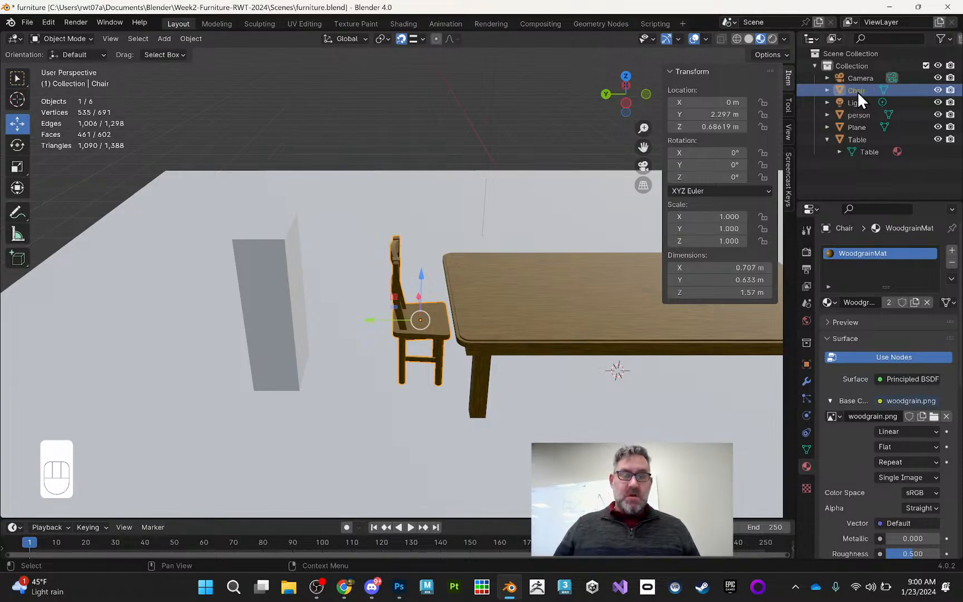
Step: Duplicate the chair and move the copy to the table's far long side, at about X 1.48 m and Y 0.14 m
{"action": "key", "text": "KP_Decimal"}
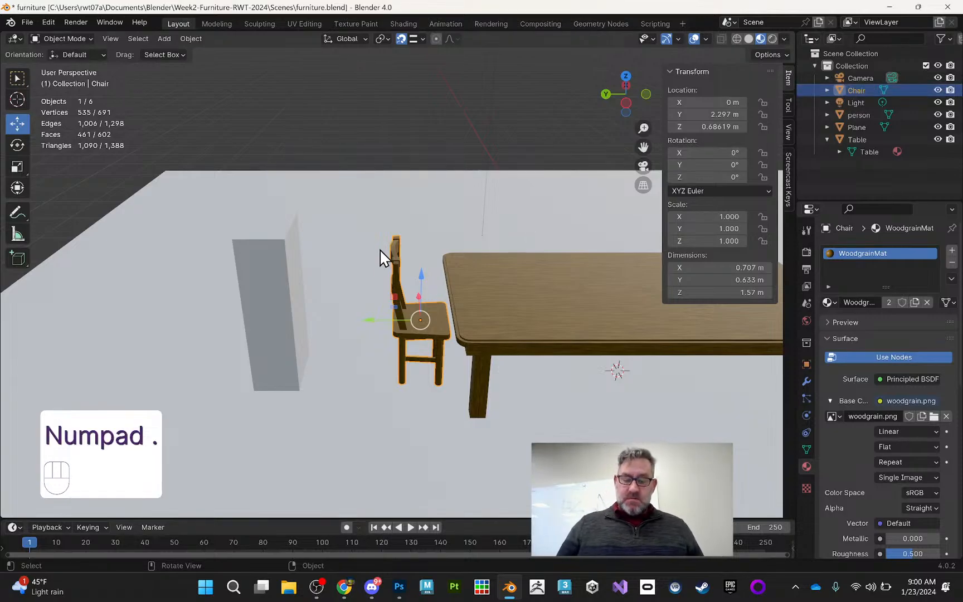
{"action": "key", "text": "KP_Decimal"}
{"action": "middle_click_drag", "start_coordinate": [463, 209], "coordinate": [496, 230]}
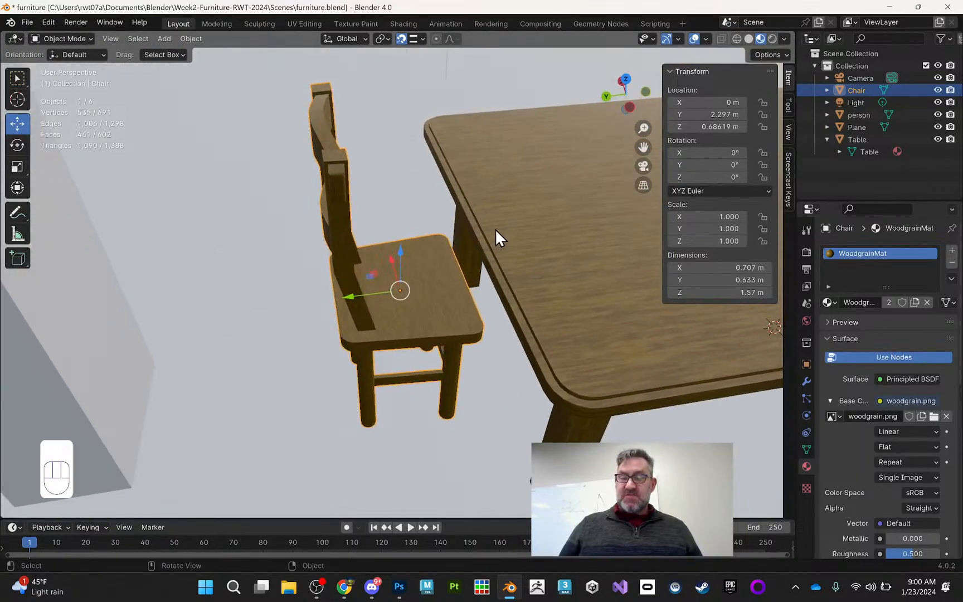
{"action": "key", "text": "shift+d"}
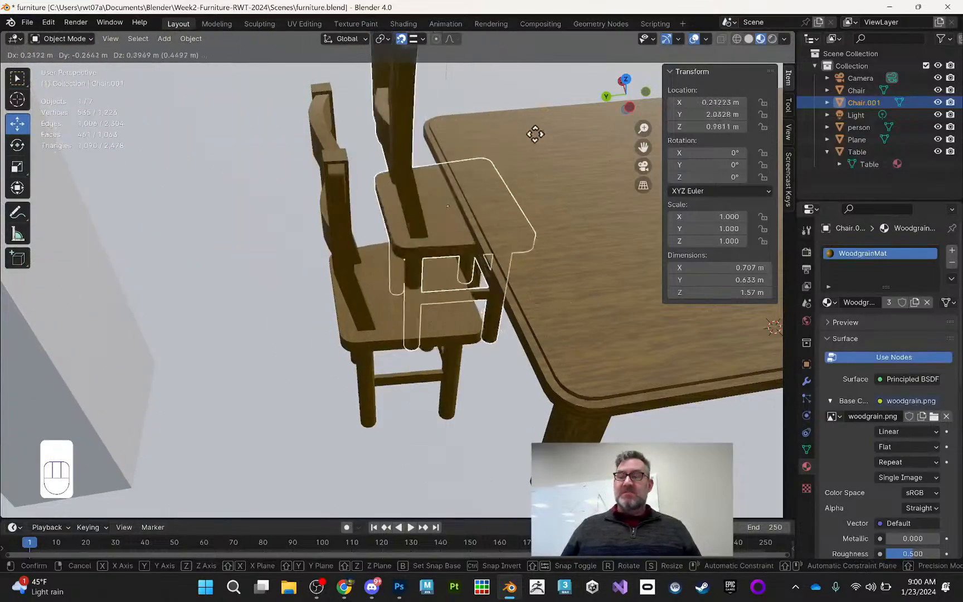
{"action": "right_click", "coordinate": [561, 170]}
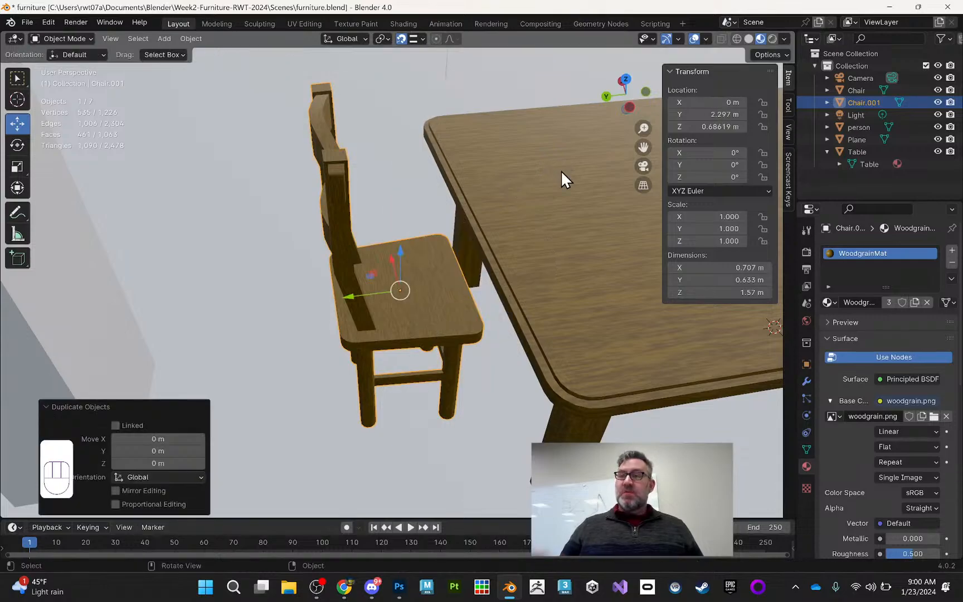
{"action": "middle_click_drag", "start_coordinate": [589, 186], "coordinate": [431, 293]}
{"action": "left_click_drag", "start_coordinate": [440, 269], "coordinate": [570, 233]}
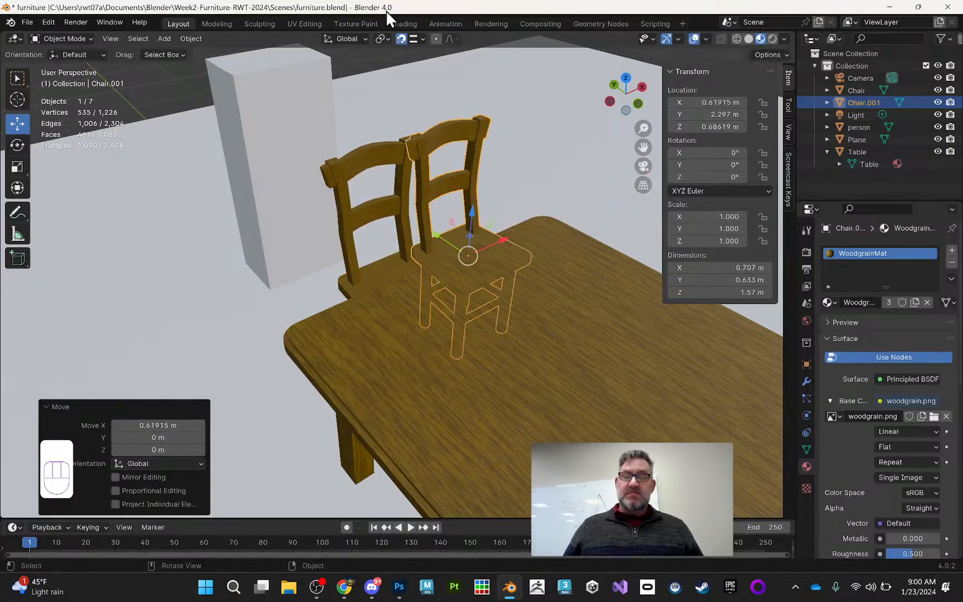
{"action": "left_click_drag", "start_coordinate": [505, 235], "coordinate": [529, 205]}
{"action": "middle_click_drag", "start_coordinate": [529, 205], "coordinate": [474, 212]}
{"action": "left_click_drag", "start_coordinate": [379, 173], "coordinate": [636, 199]}
Step: Rotate the copied chair about -95.5° around Z so it faces the table's long side
{"action": "key", "text": "KP_Decimal"}
{"action": "middle_click_drag", "start_coordinate": [464, 198], "coordinate": [542, 170]}
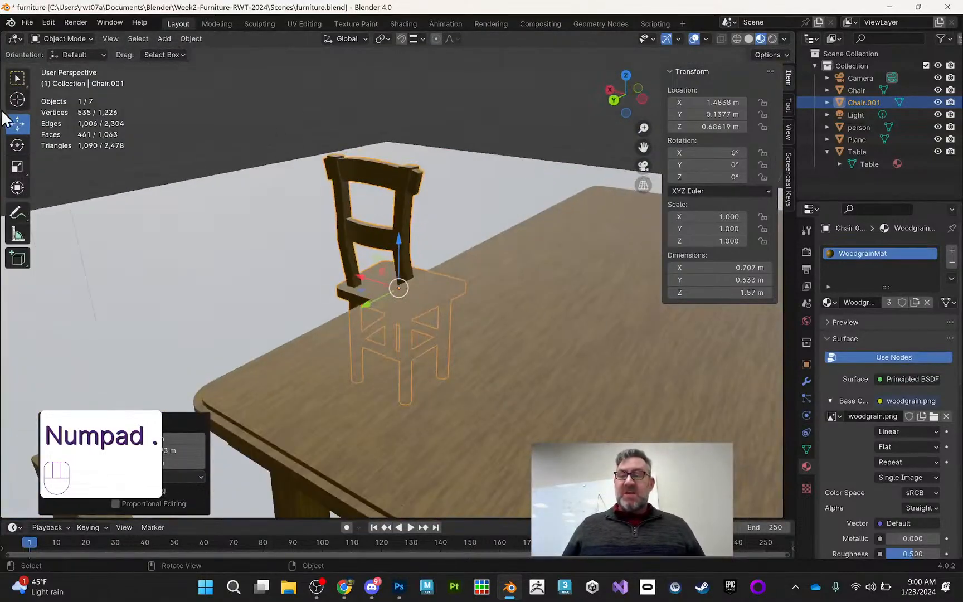
{"action": "left_click", "coordinate": [16, 144]}
{"action": "left_click_drag", "start_coordinate": [405, 307], "coordinate": [344, 301]}
{"action": "middle_click_drag", "start_coordinate": [344, 301], "coordinate": [7, 271]}
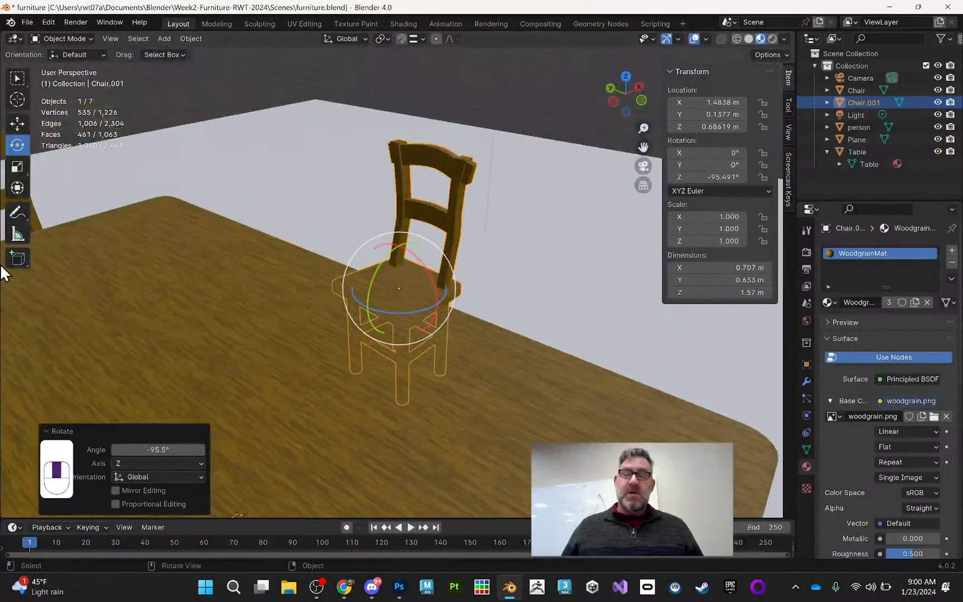
Step: Duplicate the rotated chair and move the copy about -1.52 m along Y beside it
{"action": "middle_click_drag", "start_coordinate": [292, 227], "coordinate": [450, 230]}
{"action": "key", "text": "shift+d"}
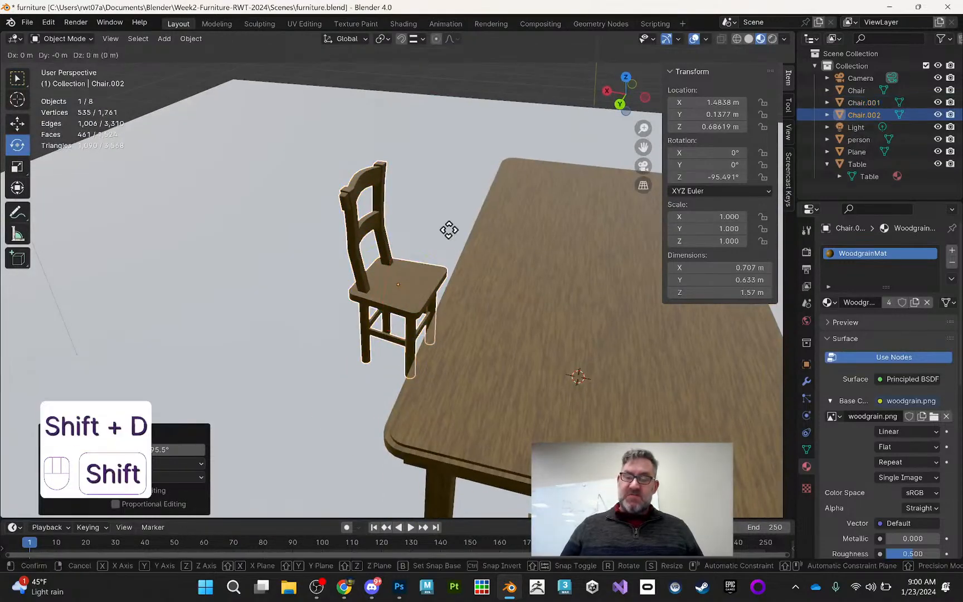
{"action": "right_click", "coordinate": [385, 212]}
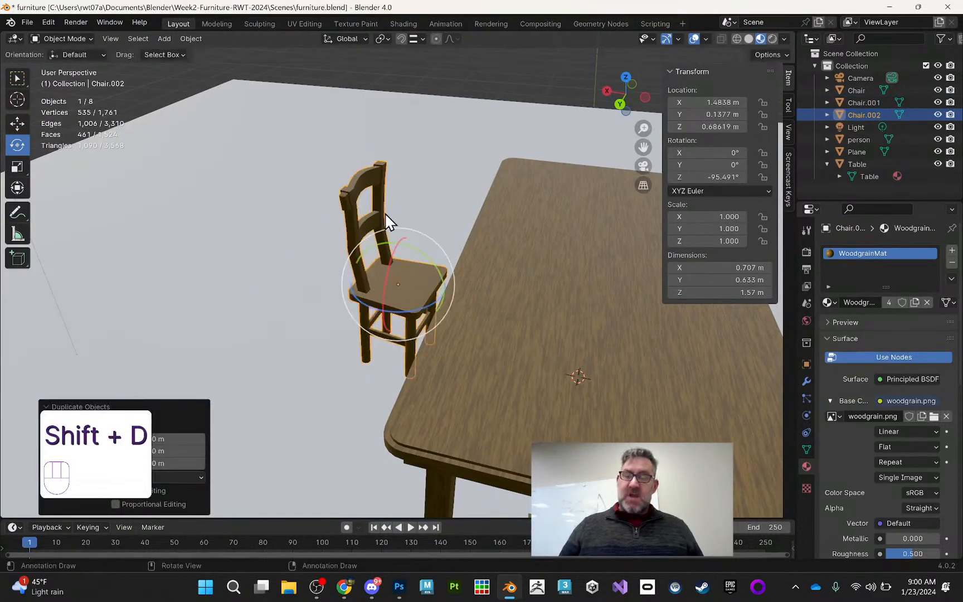
{"action": "key", "text": "g"}
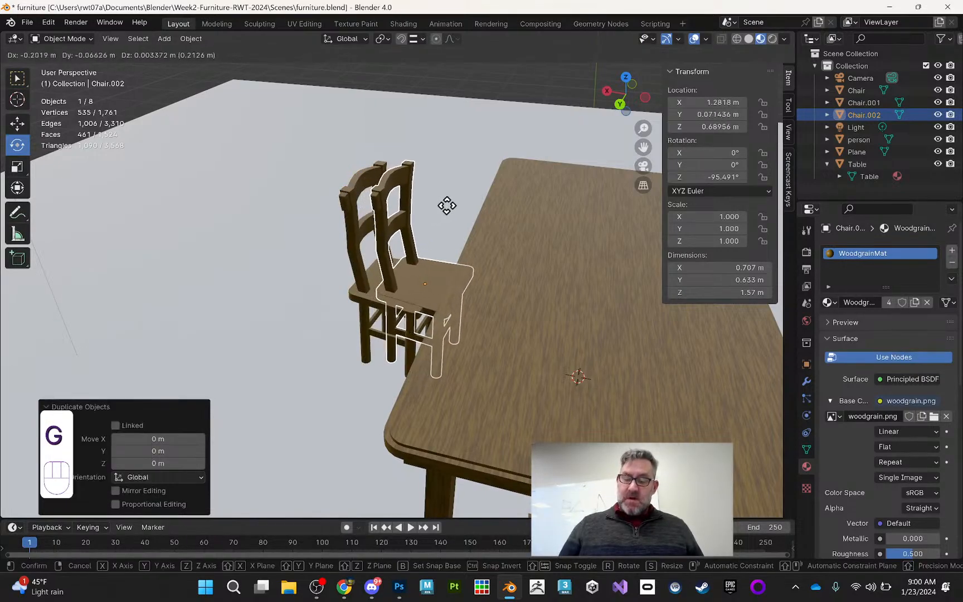
{"action": "key", "text": "y"}
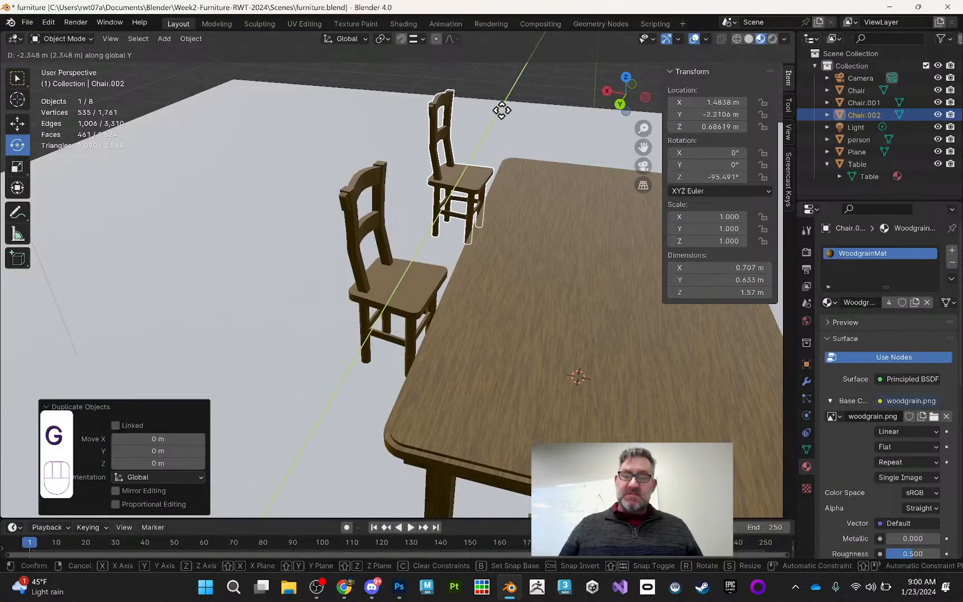
{"action": "left_click", "coordinate": [483, 136]}
Step: Duplicate the original chair at the table's end and move the copy about -5 m along Y to the opposite end
{"action": "middle_click_drag", "start_coordinate": [516, 182], "coordinate": [119, 187]}
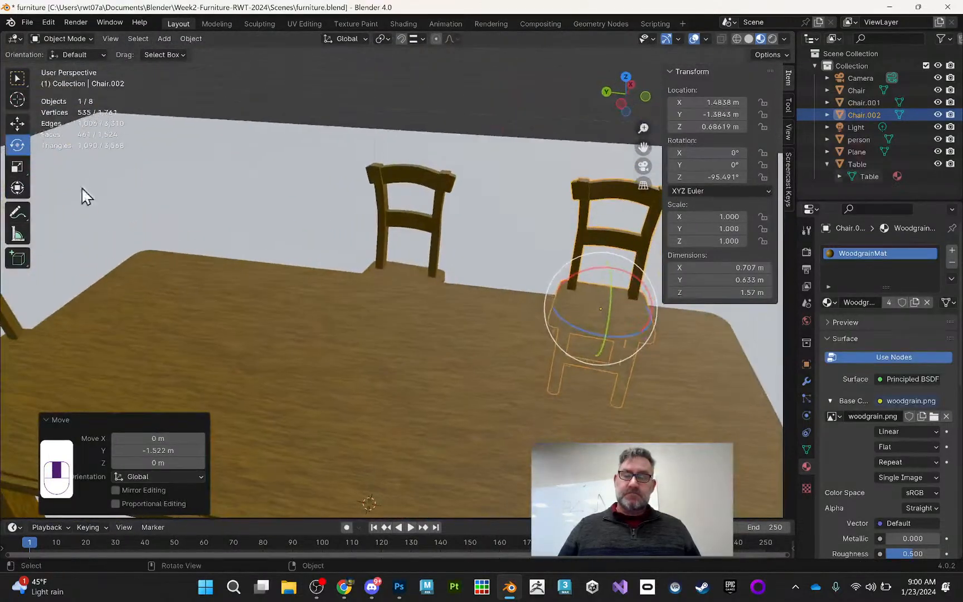
{"action": "middle_click_drag", "start_coordinate": [165, 329], "coordinate": [214, 338]}
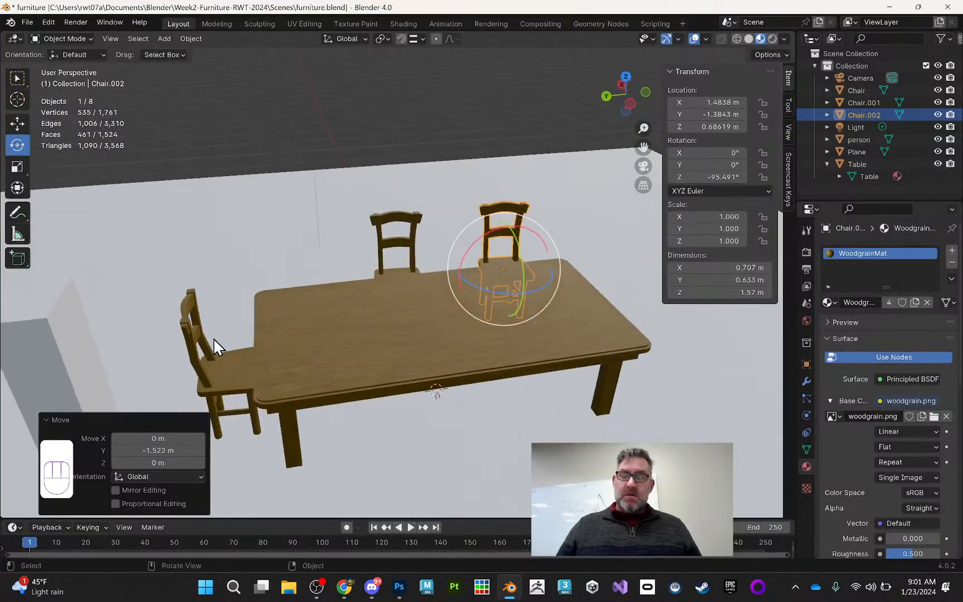
{"action": "left_click", "coordinate": [207, 358]}
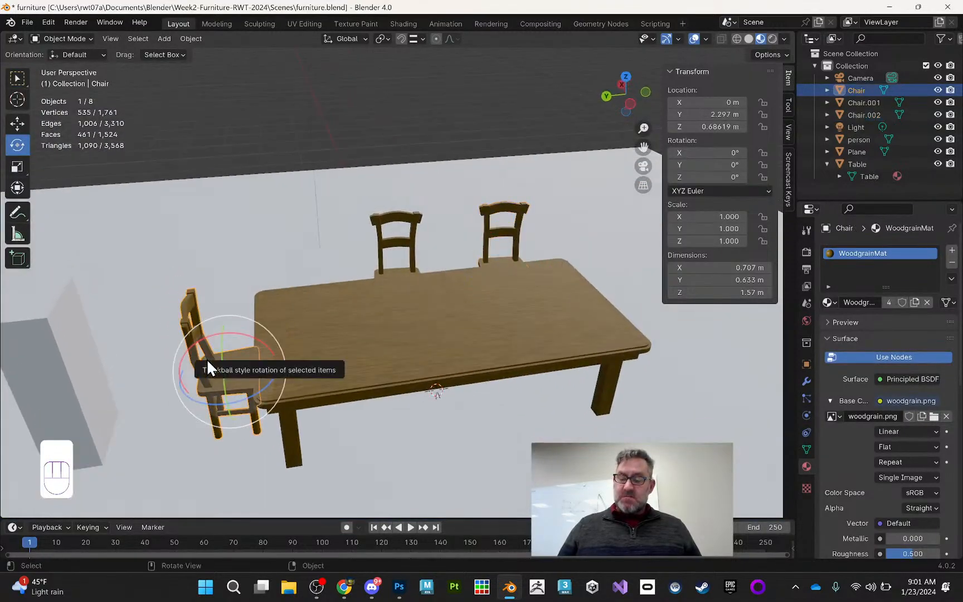
{"action": "key", "text": "shift+d"}
{"action": "right_click", "coordinate": [234, 356]}
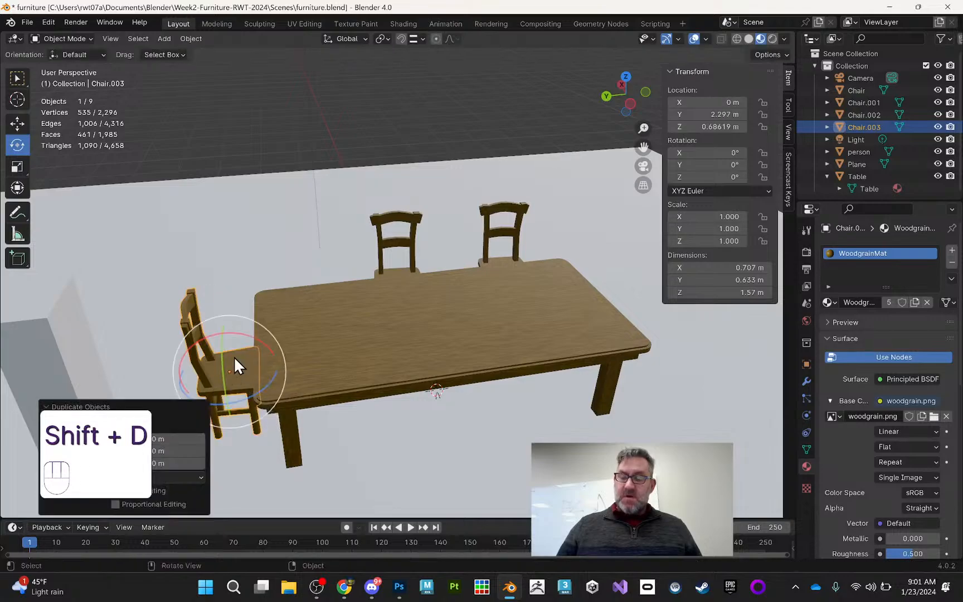
{"action": "key", "text": "g"}
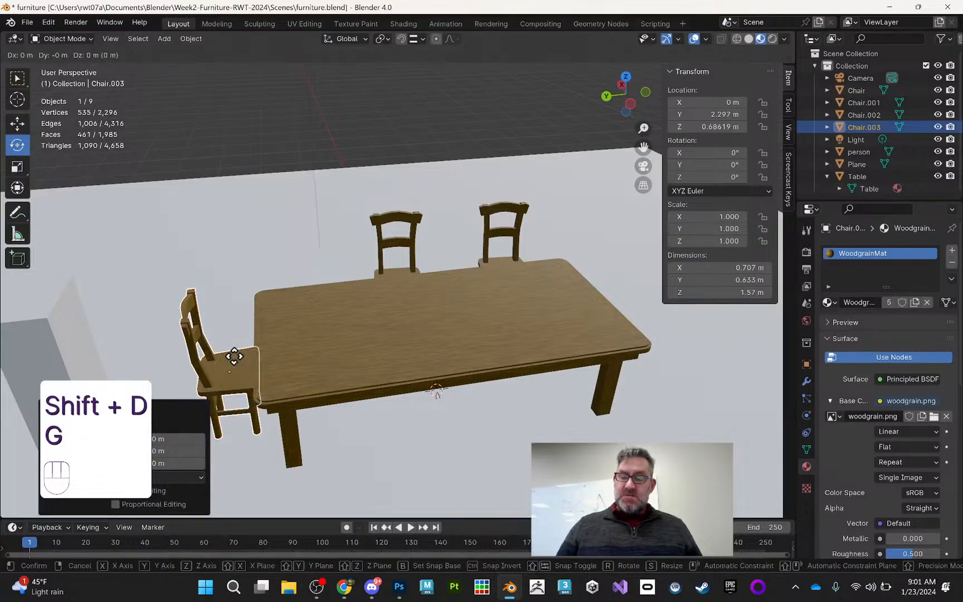
{"action": "key", "text": "y"}
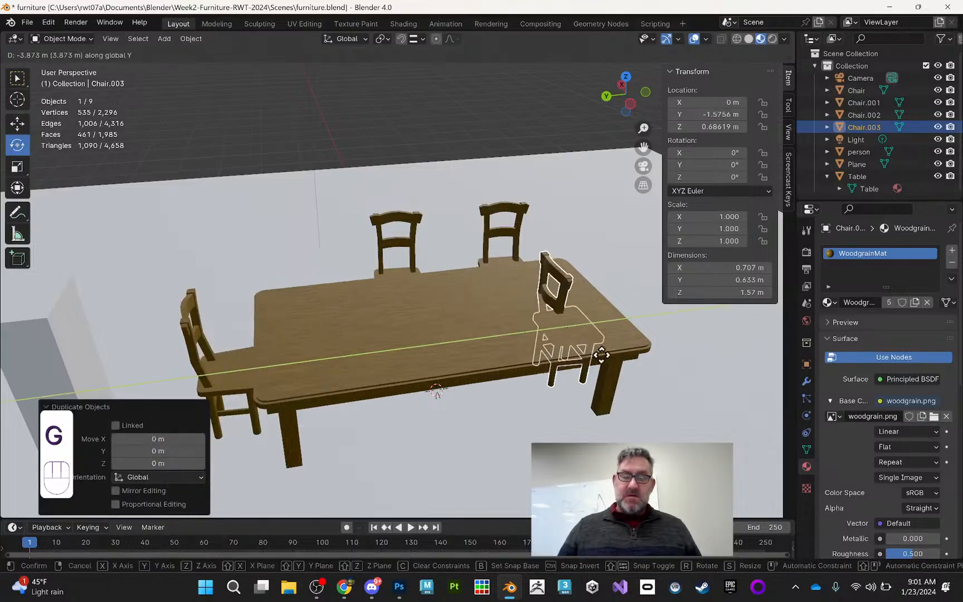
{"action": "left_click", "coordinate": [667, 355]}
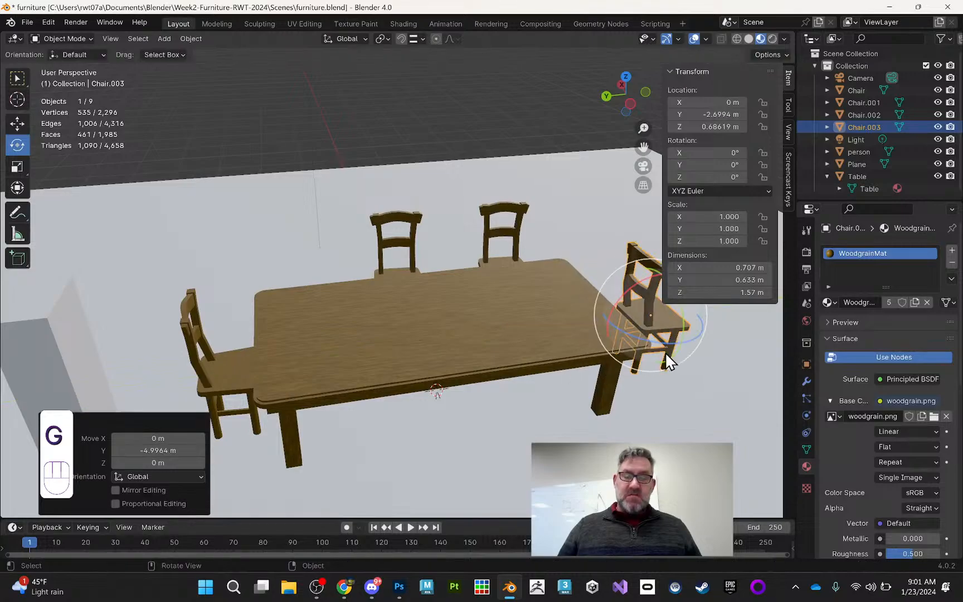
Step: Rotate the opposite end chair about -164° around Z to face the table, and deselect it
{"action": "scroll", "coordinate": [598, 324], "scroll_direction": "down", "scroll_amount": 2}
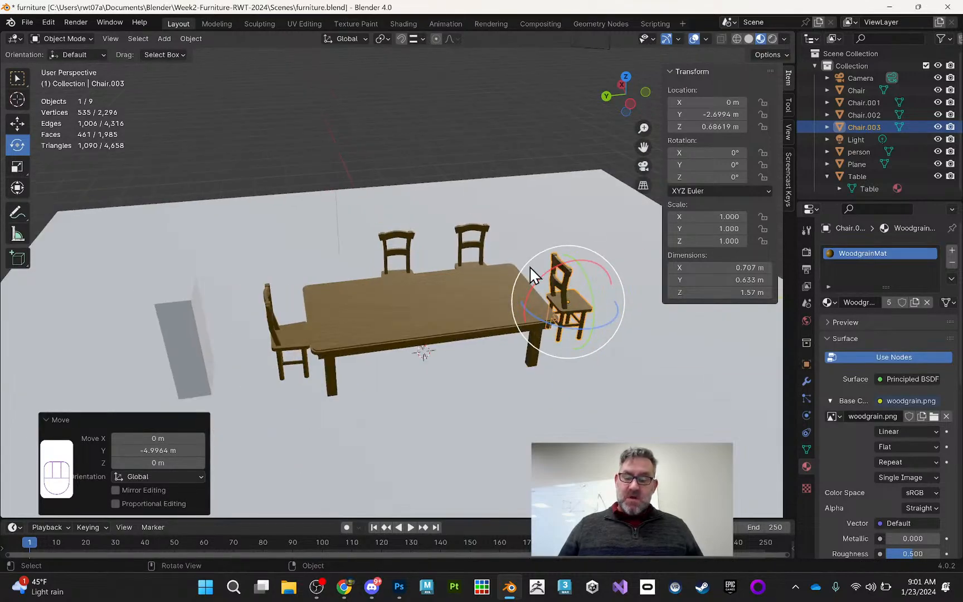
{"action": "key", "text": "r"}
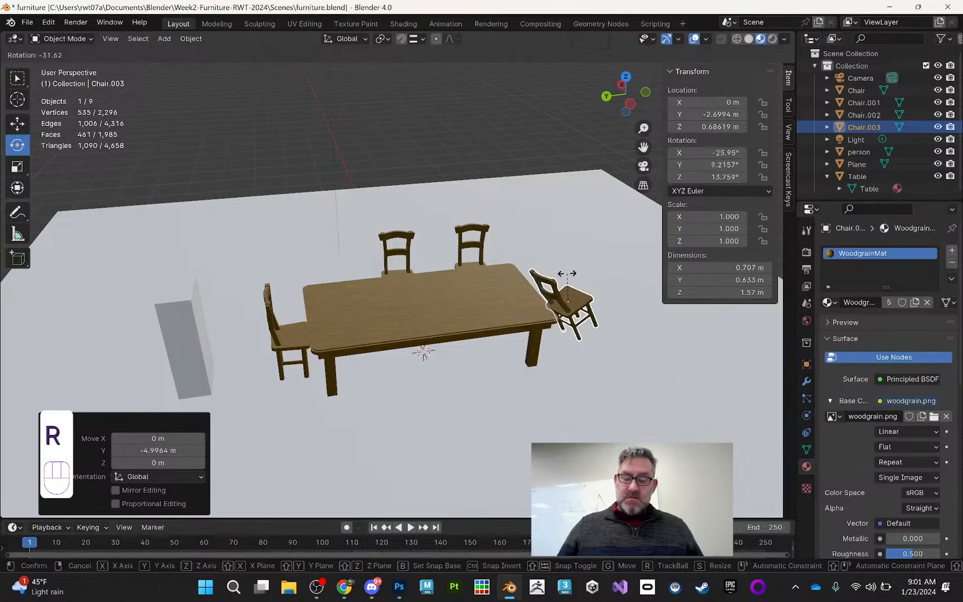
{"action": "key", "text": "z"}
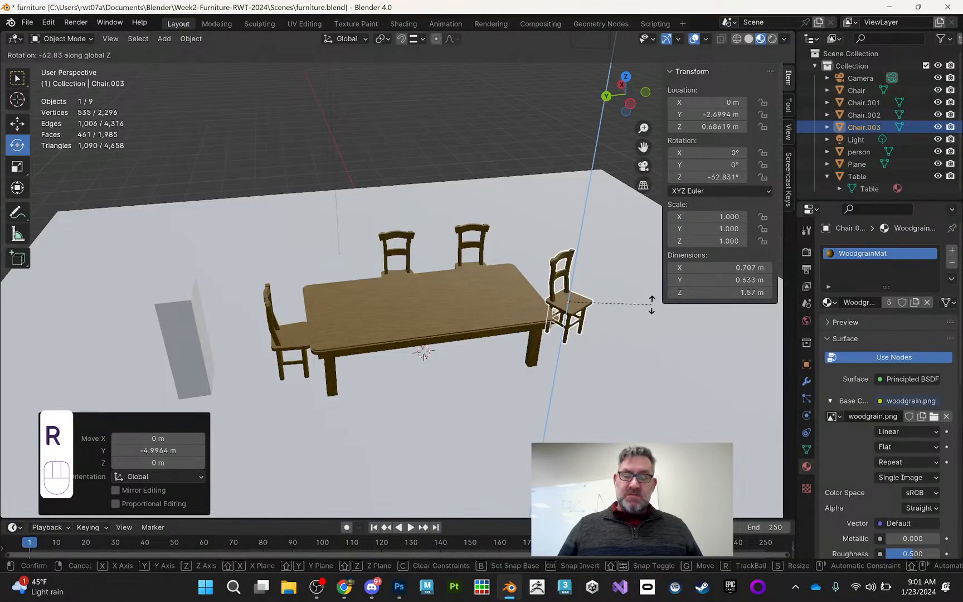
{"action": "left_click", "coordinate": [531, 370]}
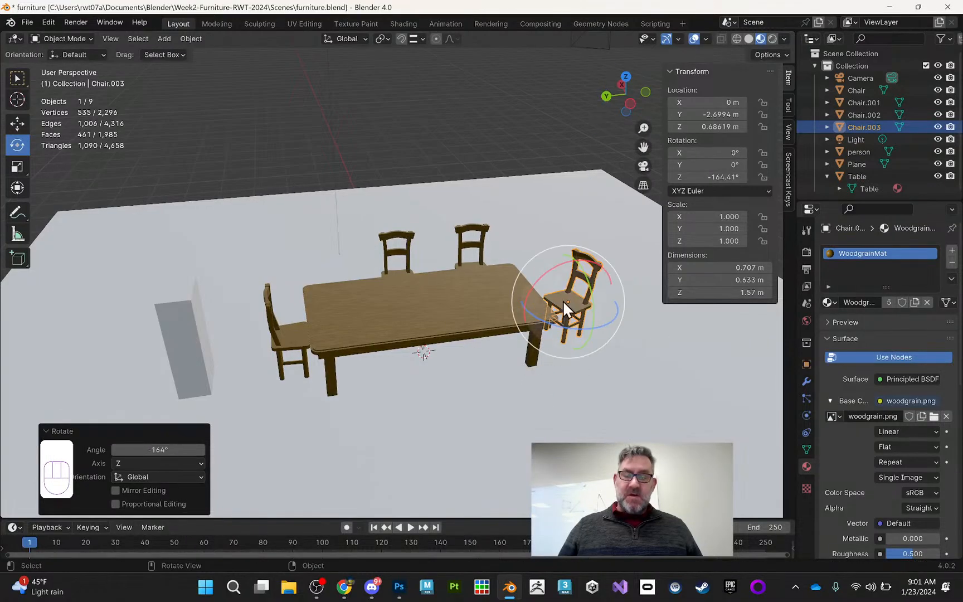
{"action": "left_click", "coordinate": [484, 161]}
Step: Examine the textured table and chairs from several angles, and switch to the Furniture Room assignment rubric in Chrome
{"action": "middle_click_drag", "start_coordinate": [492, 178], "coordinate": [426, 189]}
{"action": "scroll", "coordinate": [420, 194], "scroll_direction": "up", "scroll_amount": 5}
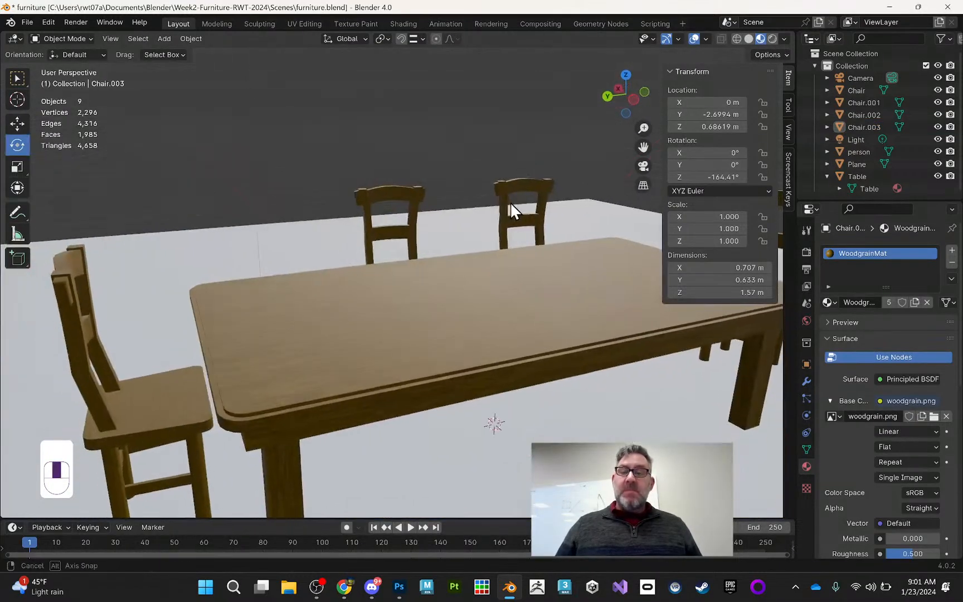
{"action": "middle_click_drag", "start_coordinate": [510, 202], "coordinate": [510, 200]}
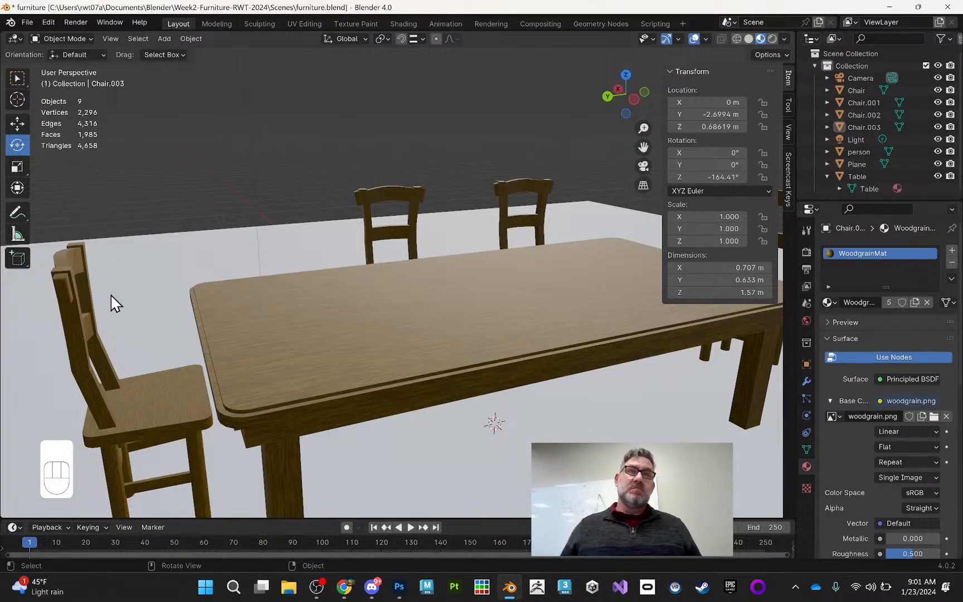
{"action": "middle_click_drag", "start_coordinate": [459, 321], "coordinate": [321, 297]}
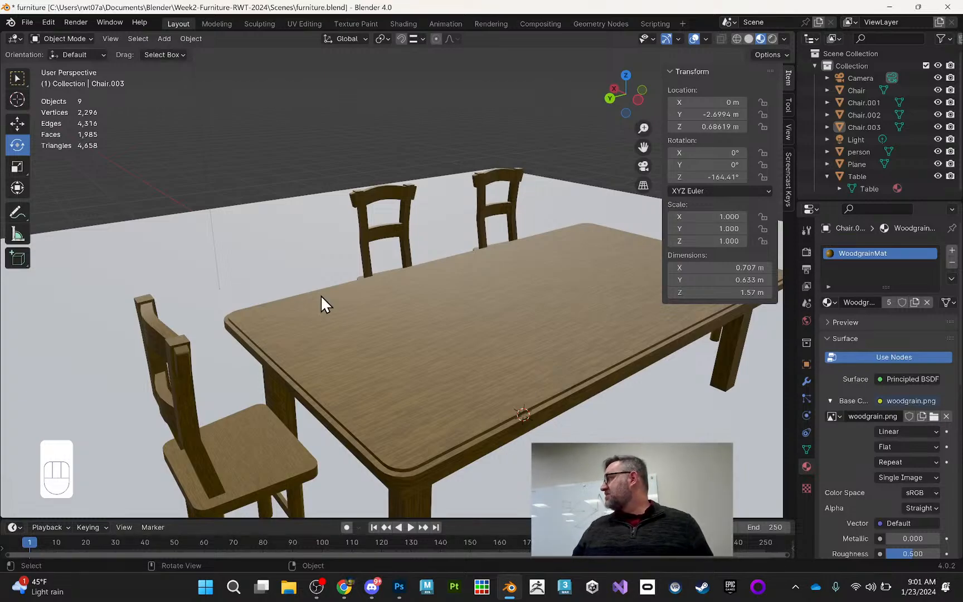
{"action": "middle_click_drag", "start_coordinate": [398, 299], "coordinate": [492, 379]}
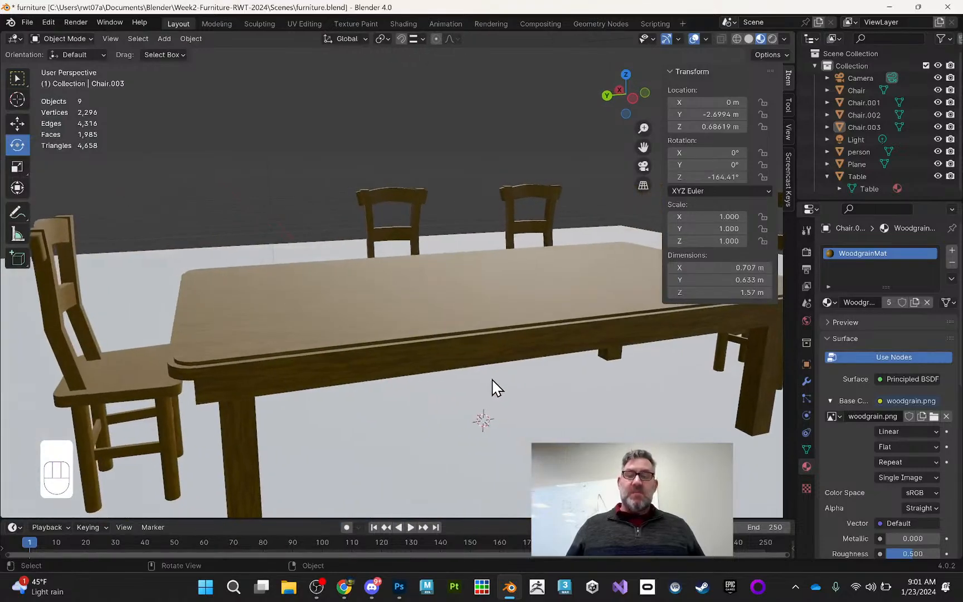
{"action": "left_click", "coordinate": [345, 588]}
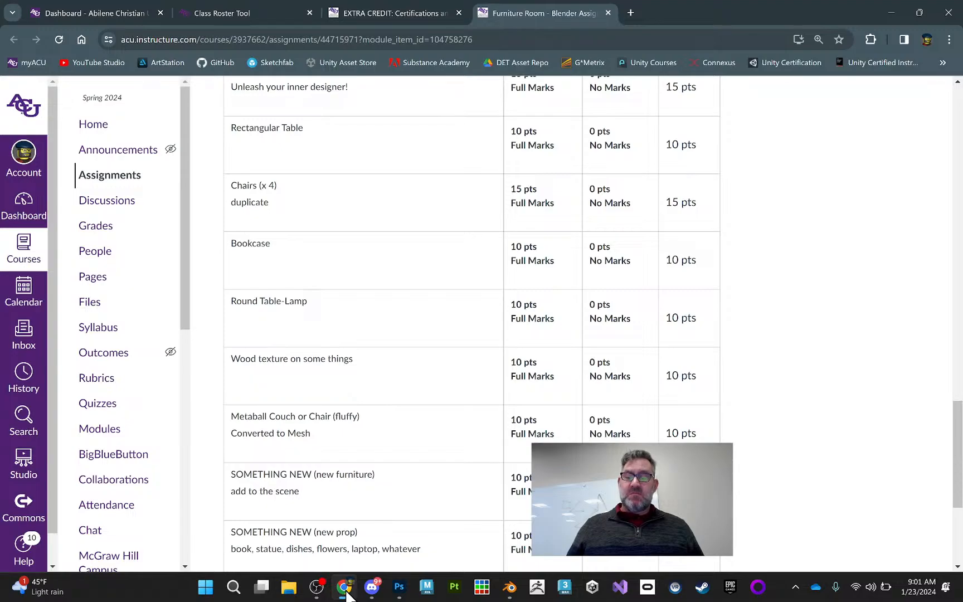
Step: Switch to Blender and hide all the existing objects to clear the scene for a new piece of furniture
{"action": "left_click", "coordinate": [346, 590]}
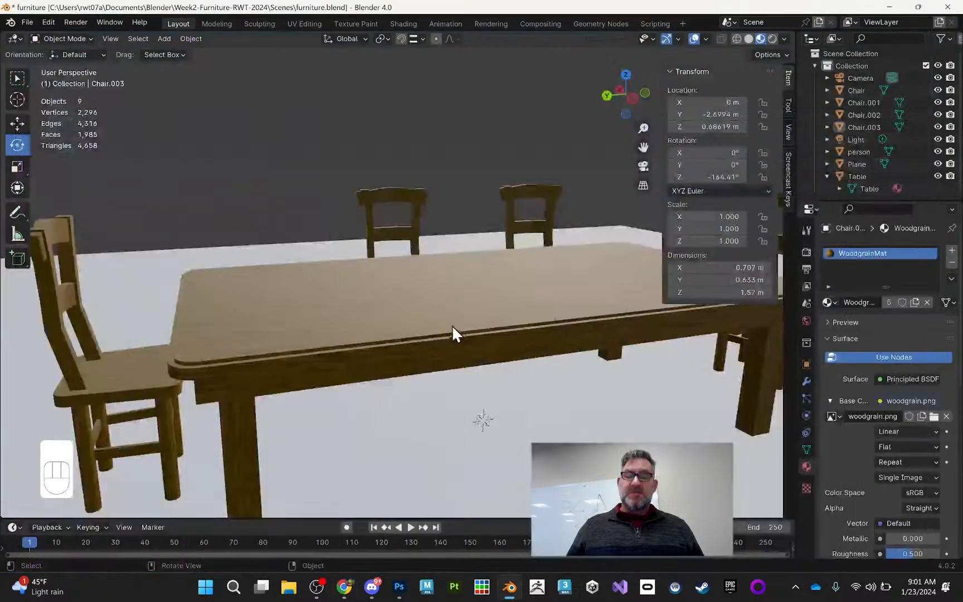
{"action": "middle_click_drag", "start_coordinate": [453, 410], "coordinate": [667, 440]}
{"action": "scroll", "coordinate": [474, 262], "scroll_direction": "down", "scroll_amount": 2}
{"action": "middle_click_drag", "start_coordinate": [465, 262], "coordinate": [636, 243]}
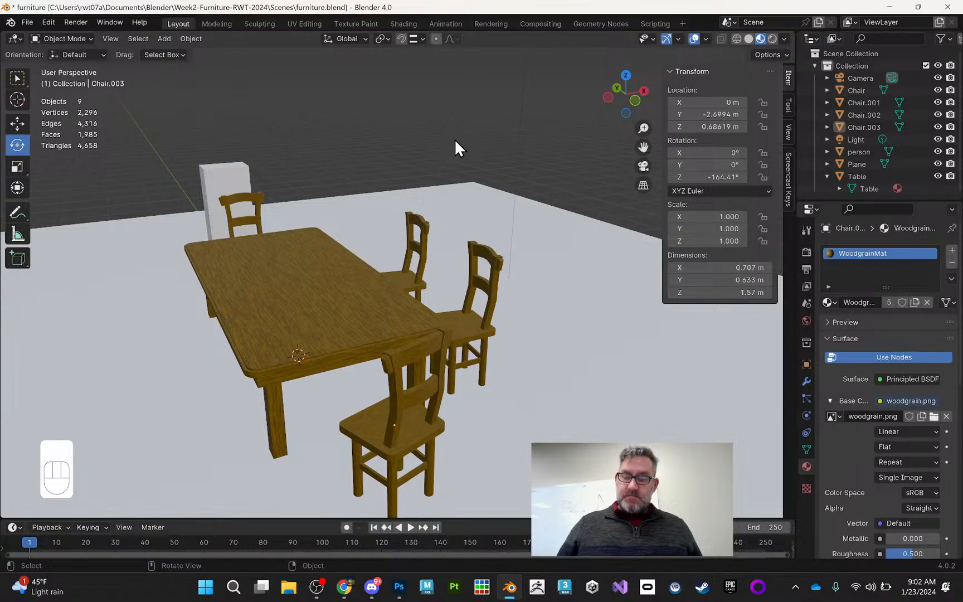
{"action": "key", "text": "shift+h"}
{"action": "middle_click_drag", "start_coordinate": [420, 174], "coordinate": [547, 162]}
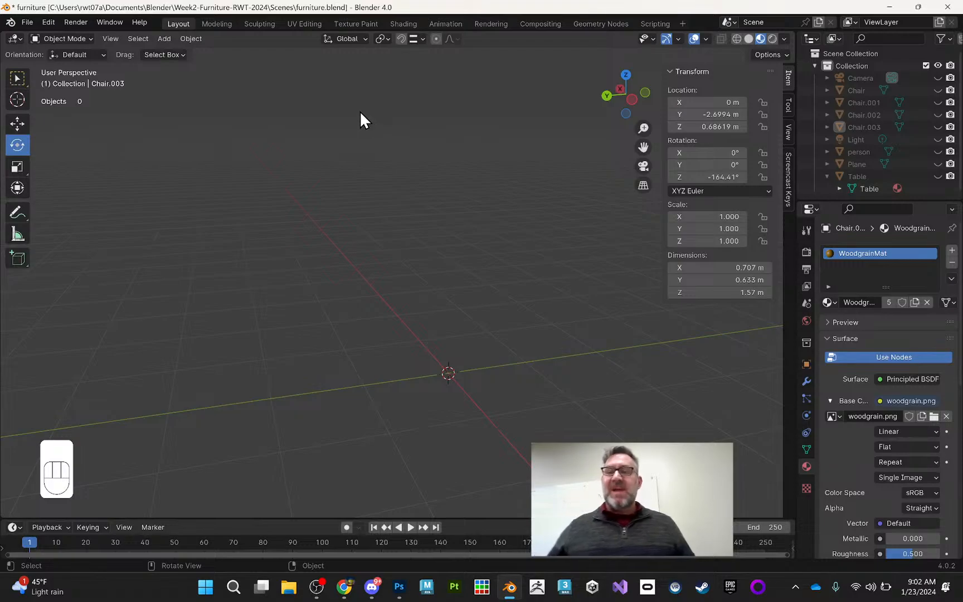
Step: Add a metaball cube at the origin and scale it uniformly to about 0.248
{"action": "left_click", "coordinate": [162, 39]}
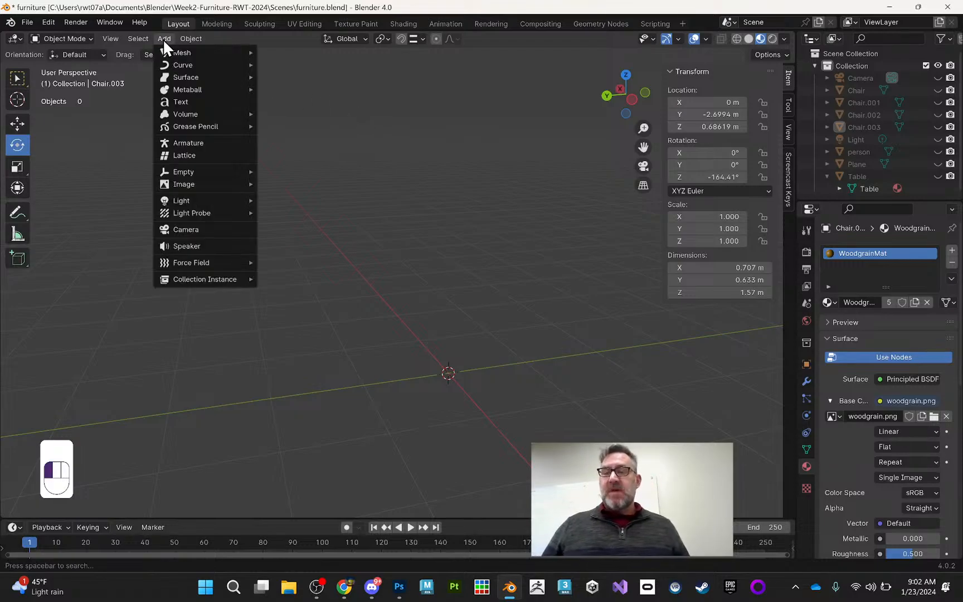
{"action": "mouse_move", "coordinate": [181, 89]}
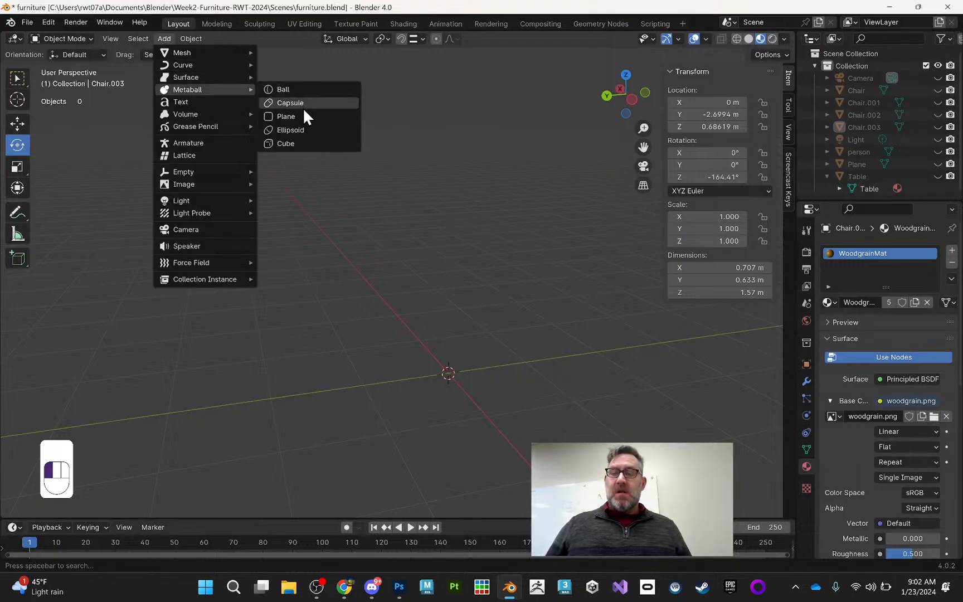
{"action": "left_click", "coordinate": [306, 146]}
{"action": "scroll", "coordinate": [509, 215], "scroll_direction": "down", "scroll_amount": 5}
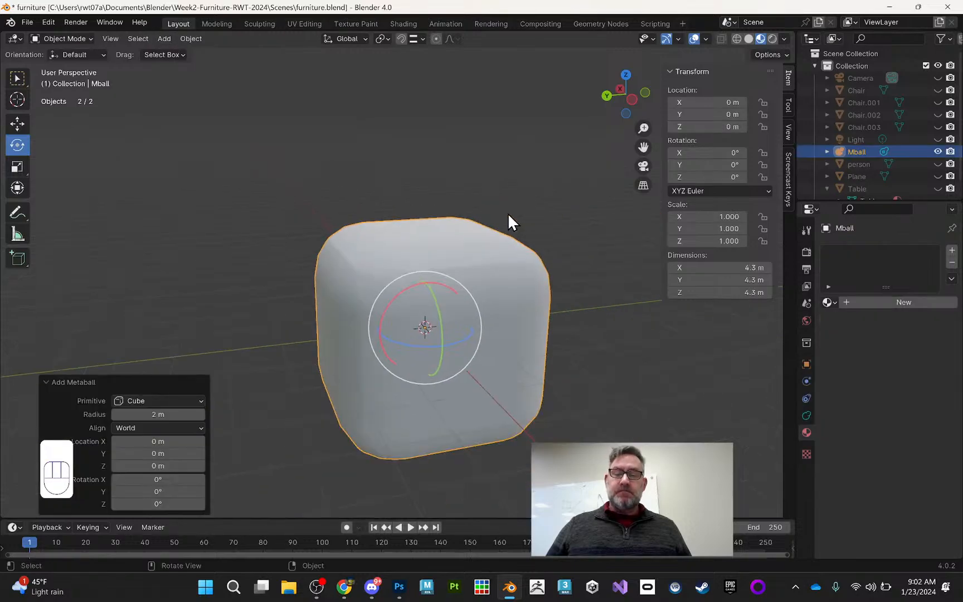
{"action": "mouse_move", "coordinate": [524, 212]}
{"action": "middle_mouse_down"}
{"action": "mouse_move", "coordinate": [562, 213]}
{"action": "mouse_move", "coordinate": [532, 218]}
{"action": "mouse_move", "coordinate": [511, 205]}
{"action": "middle_mouse_up"}
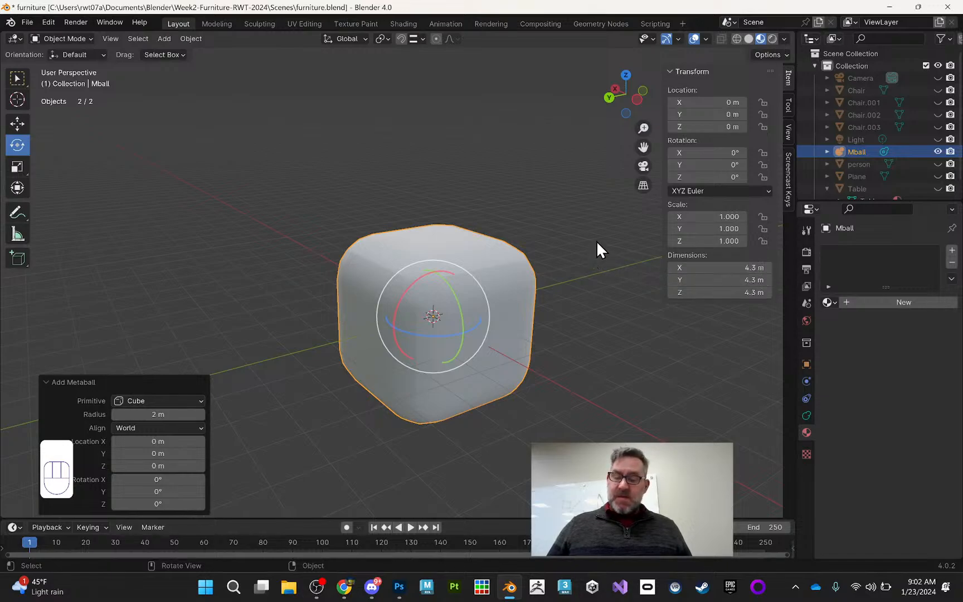
{"action": "key", "text": "s"}
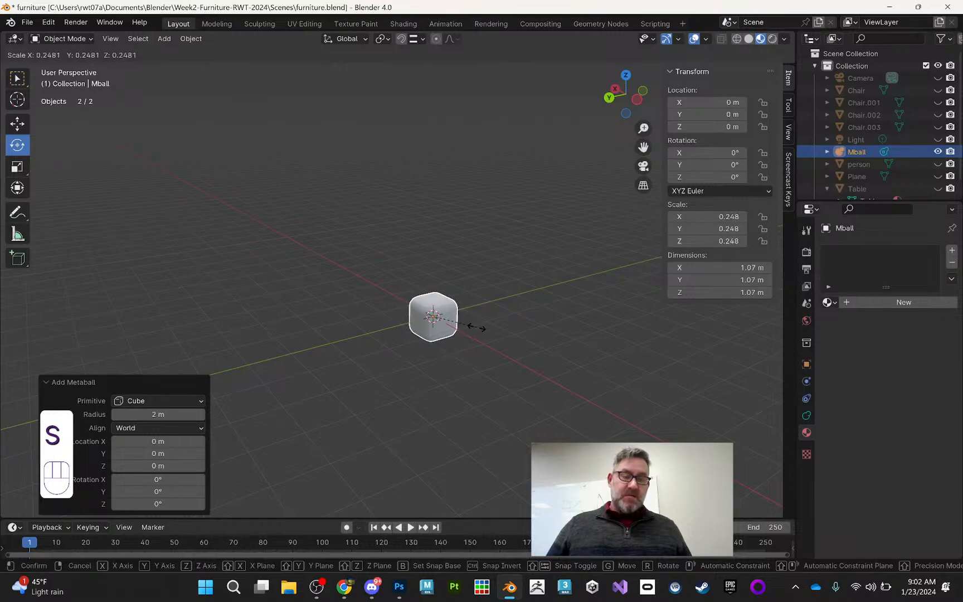
{"action": "left_click", "coordinate": [477, 326]}
{"action": "middle_click_drag", "start_coordinate": [538, 263], "coordinate": [586, 273]}
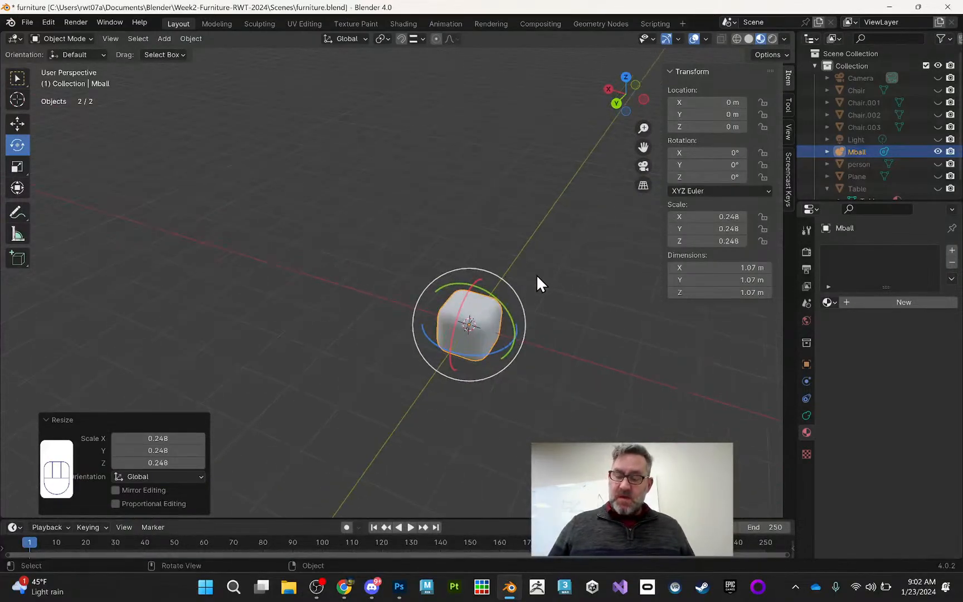
{"action": "key", "text": "s"}
{"action": "key", "text": "z"}
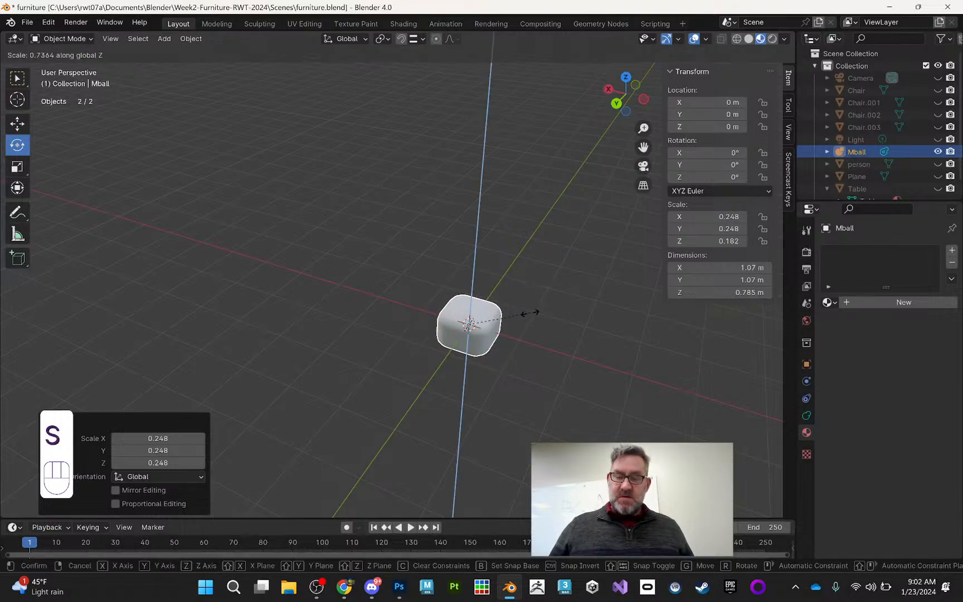
{"action": "left_click", "coordinate": [492, 355]}
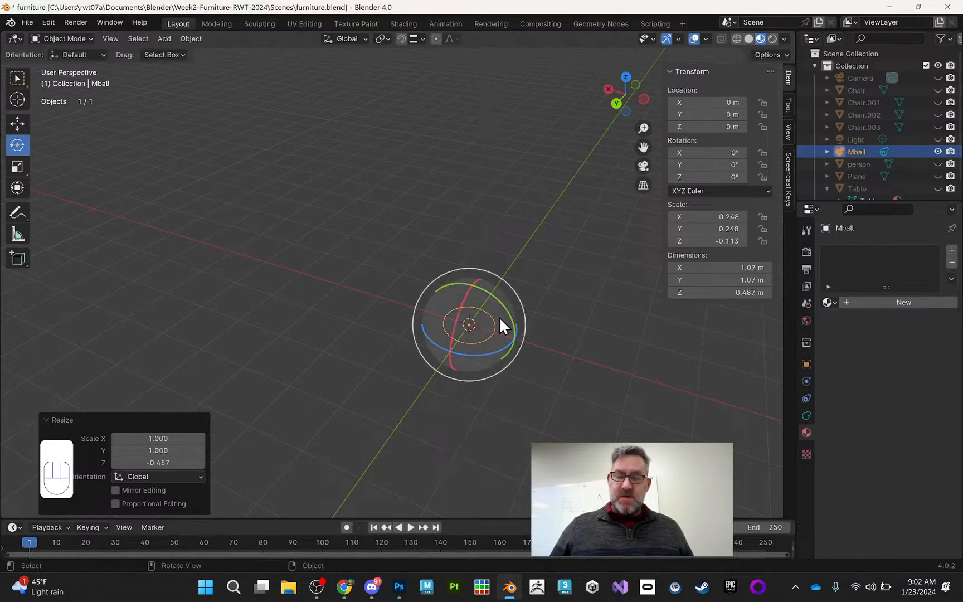
{"action": "key", "text": "ctrl+z"}
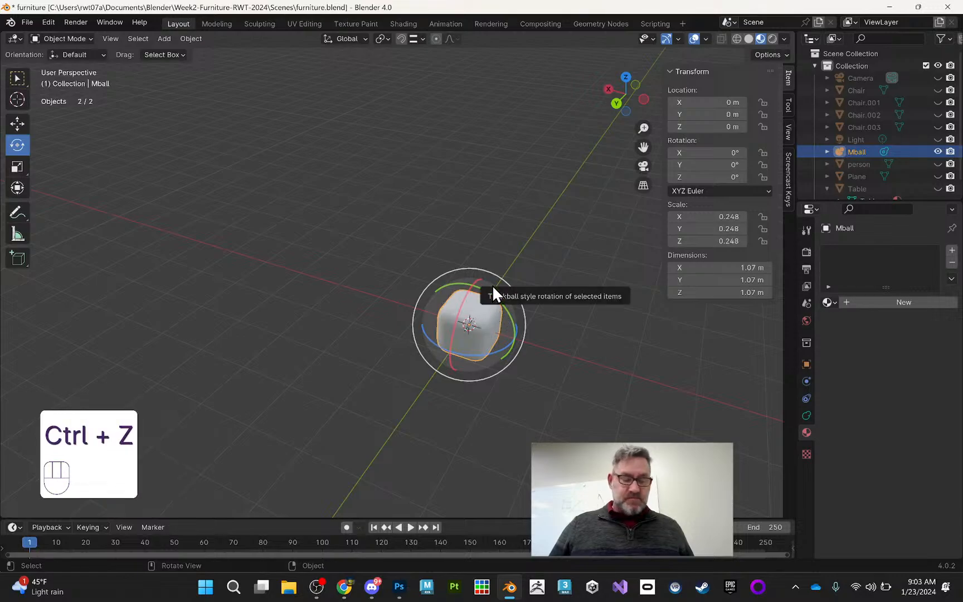
Step: Flatten the metaball cube along Z by a factor of about 0.361 to form a seat cushion
{"action": "key", "text": "KP_Decimal"}
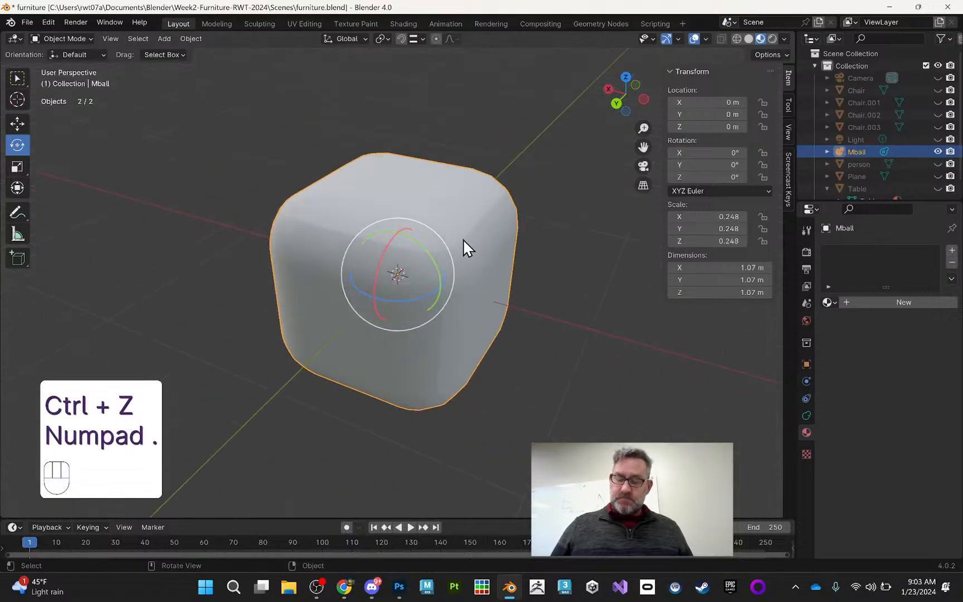
{"action": "key", "text": "s"}
{"action": "key", "text": "z"}
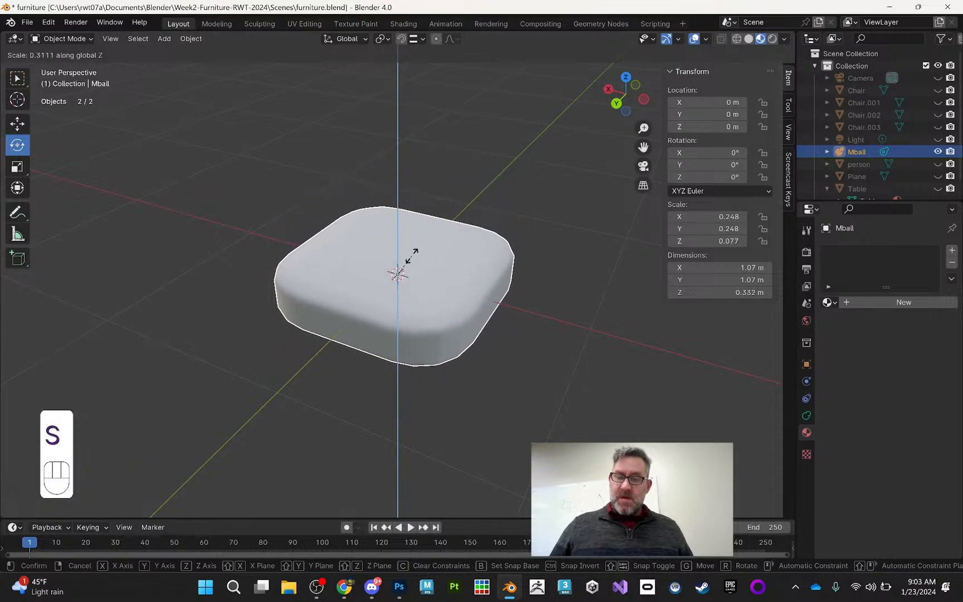
{"action": "left_click", "coordinate": [419, 261]}
{"action": "middle_click_drag", "start_coordinate": [419, 262], "coordinate": [489, 266]}
{"action": "middle_click_drag", "start_coordinate": [432, 230], "coordinate": [390, 219]}
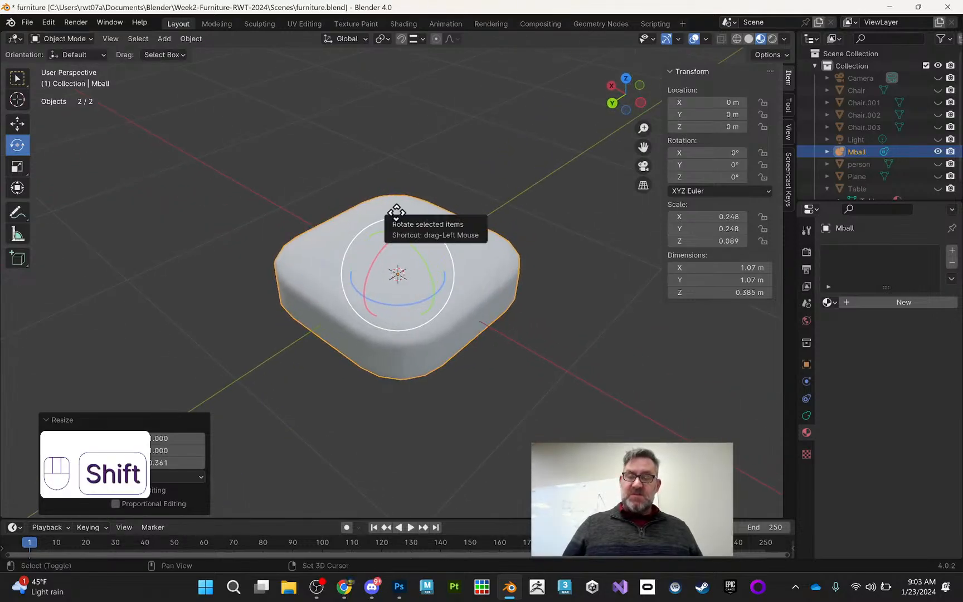
Step: Duplicate the flattened seat cushion and raise the copy about 0.48 m along Z
{"action": "key", "text": "shift+d"}
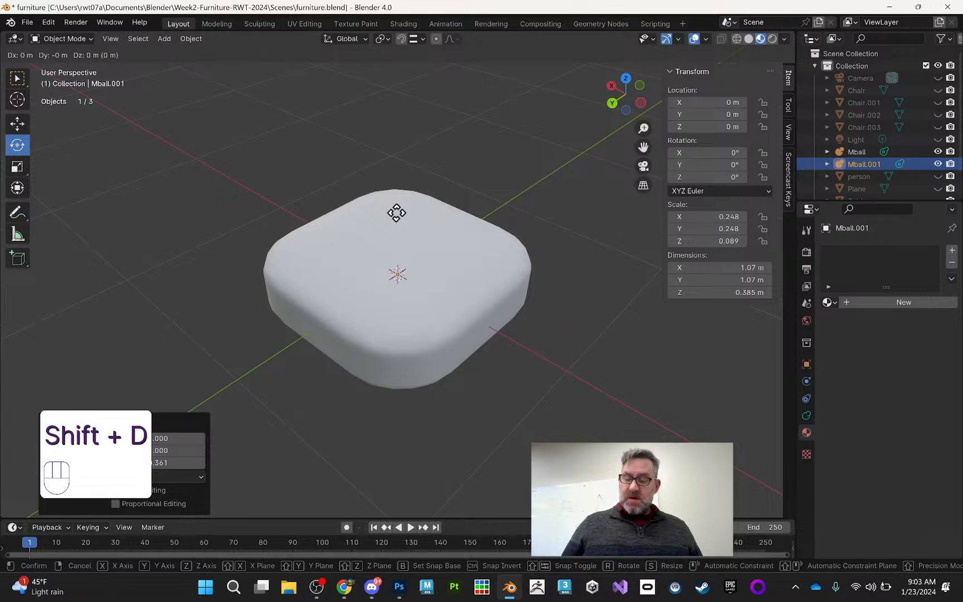
{"action": "right_click", "coordinate": [397, 212]}
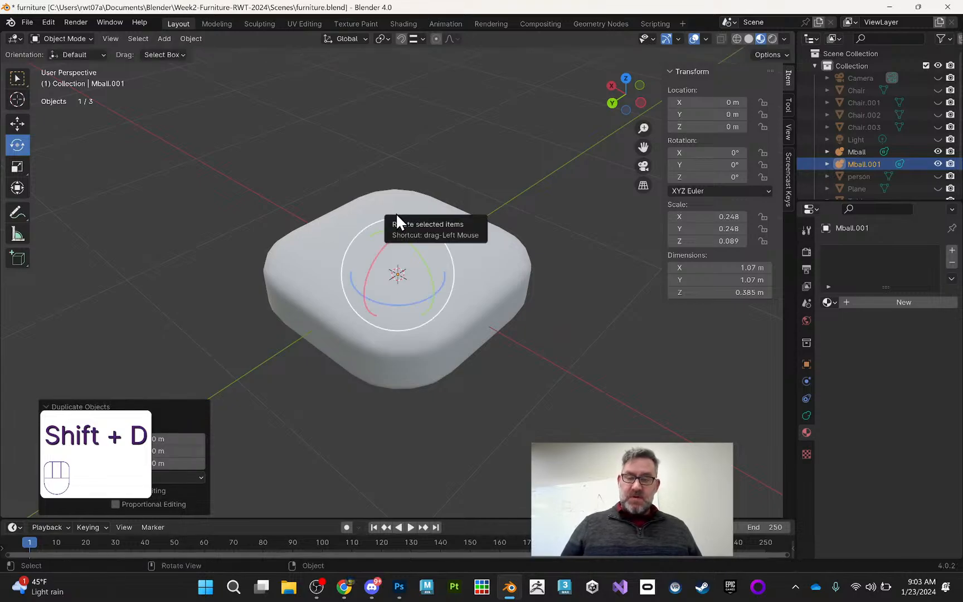
{"action": "left_click", "coordinate": [14, 124]}
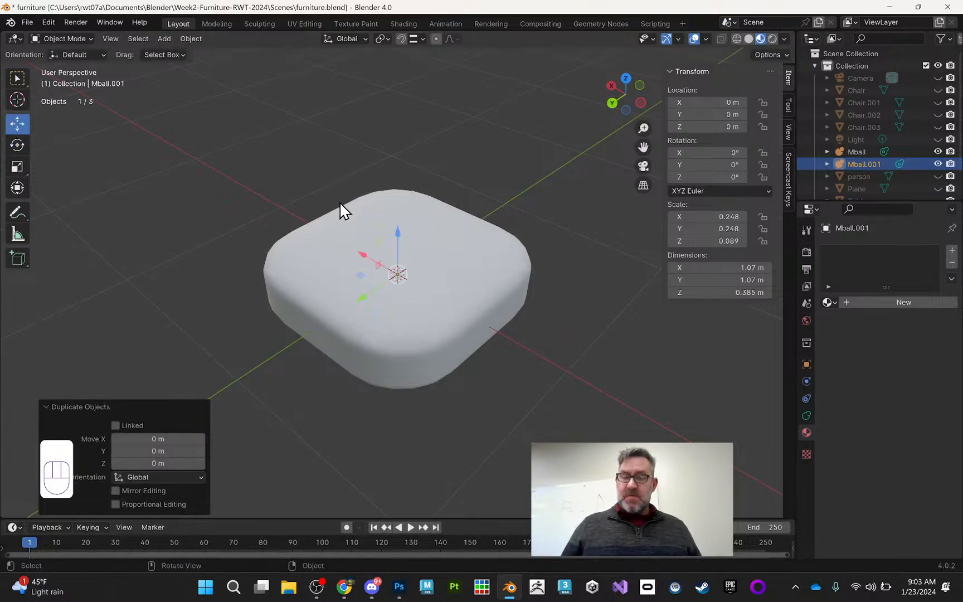
{"action": "left_click_drag", "start_coordinate": [399, 230], "coordinate": [572, 96]}
Step: Rotate the raised copy about 97.9° around X and move it to the seat's rear edge, at about Y -0.595 m, Z 0.396 m
{"action": "left_click", "coordinate": [26, 152]}
{"action": "middle_click_drag", "start_coordinate": [542, 124], "coordinate": [490, 98]}
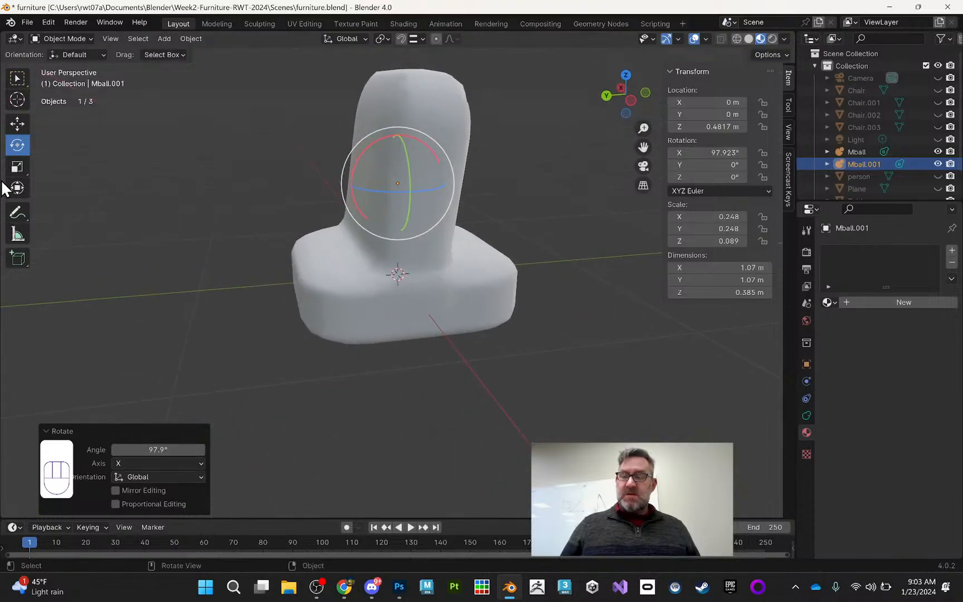
{"action": "left_click", "coordinate": [22, 130]}
{"action": "left_click_drag", "start_coordinate": [345, 184], "coordinate": [438, 216]}
{"action": "middle_click_drag", "start_coordinate": [438, 216], "coordinate": [574, 233]}
{"action": "middle_click_drag", "start_coordinate": [421, 262], "coordinate": [339, 180]}
{"action": "left_click_drag", "start_coordinate": [289, 144], "coordinate": [298, 153]}
{"action": "middle_click_drag", "start_coordinate": [457, 146], "coordinate": [311, 188]}
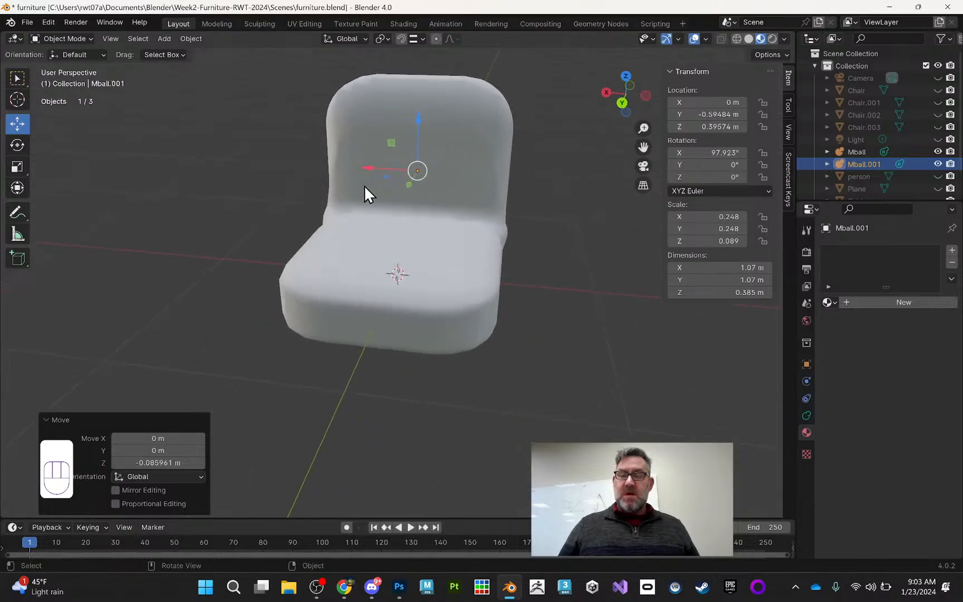
Step: Duplicate the seat and backrest metaballs together and move the copies about 1.1 m along X beside the originals
{"action": "left_click", "coordinate": [477, 150], "text": "shift"}
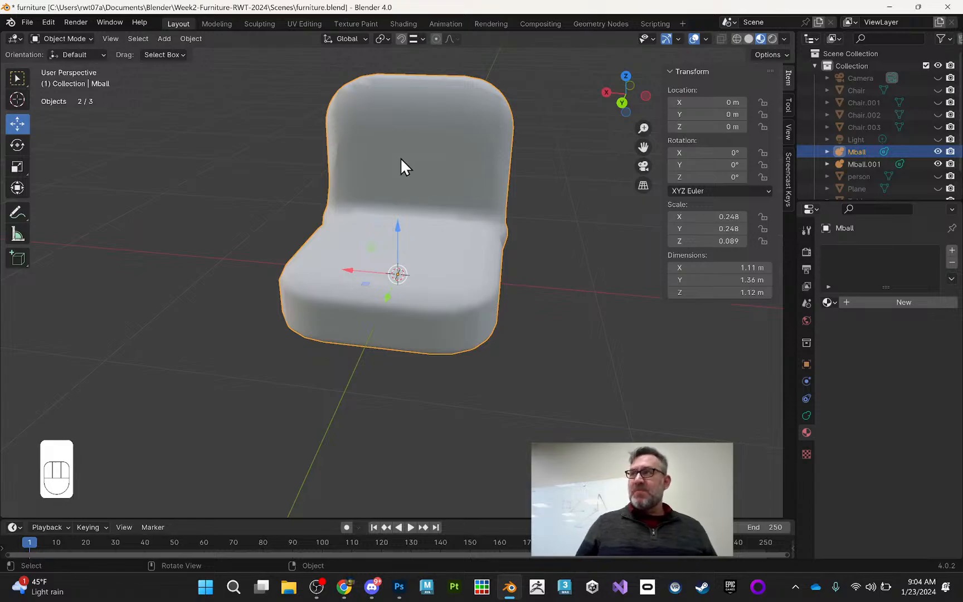
{"action": "left_click", "coordinate": [866, 163], "text": "shift"}
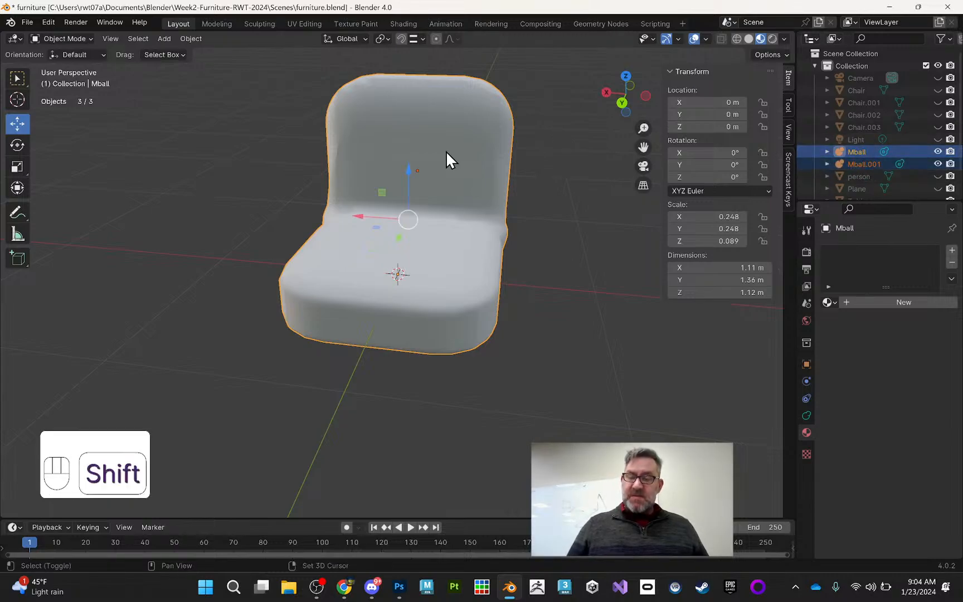
{"action": "key", "text": "shift+d"}
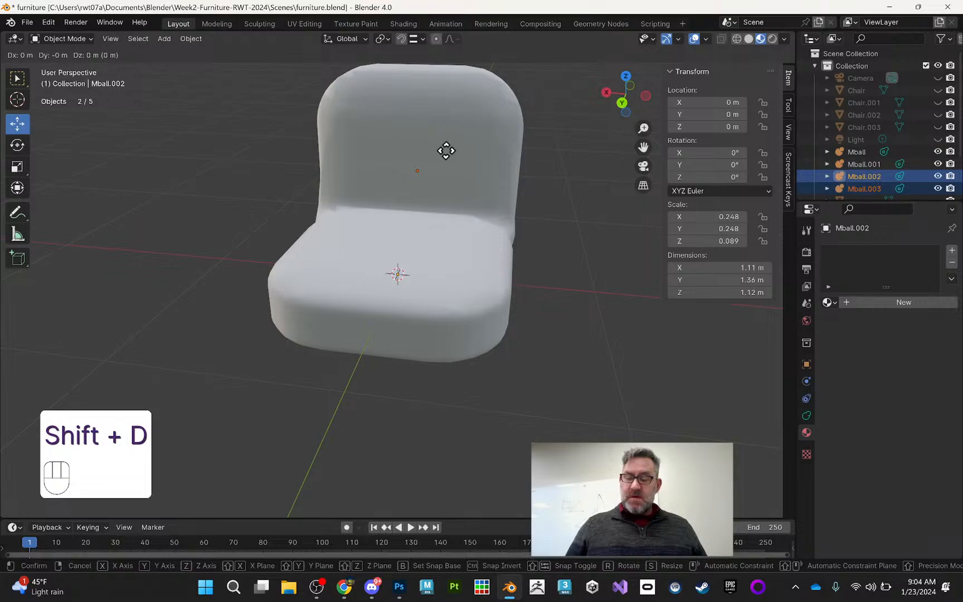
{"action": "right_click", "coordinate": [446, 151]}
{"action": "left_click_drag", "start_coordinate": [361, 214], "coordinate": [182, 162]}
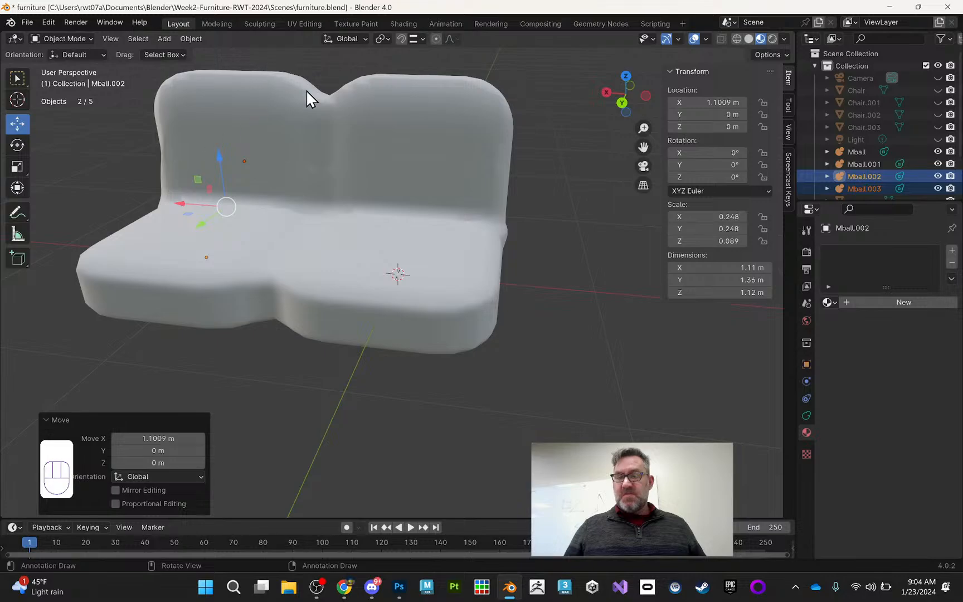
Step: Try to select the individual seat and backrest metaballs of the two-seat couch
{"action": "left_click", "coordinate": [328, 84]}
{"action": "middle_click_drag", "start_coordinate": [344, 124], "coordinate": [490, 201]}
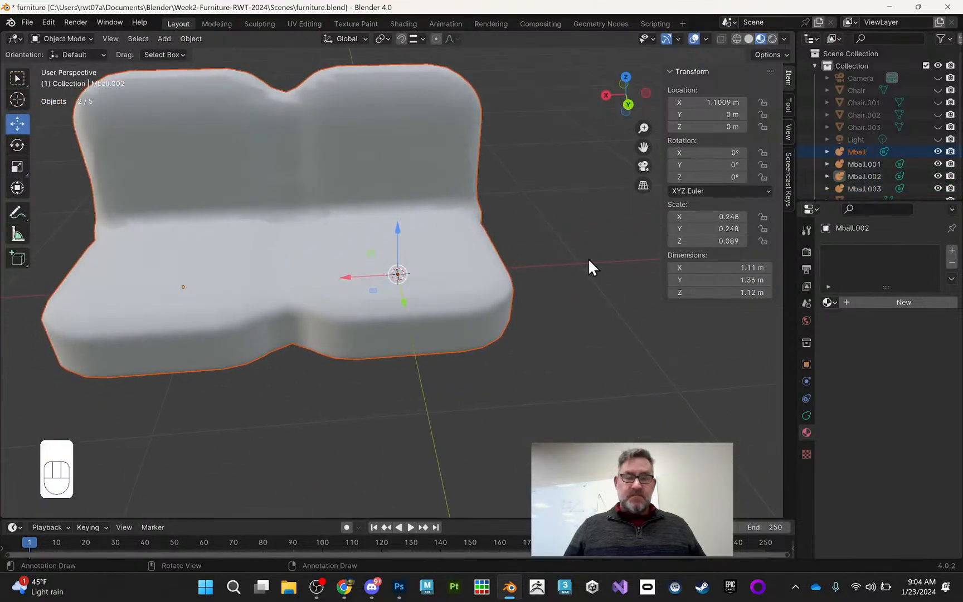
{"action": "left_click", "coordinate": [422, 158]}
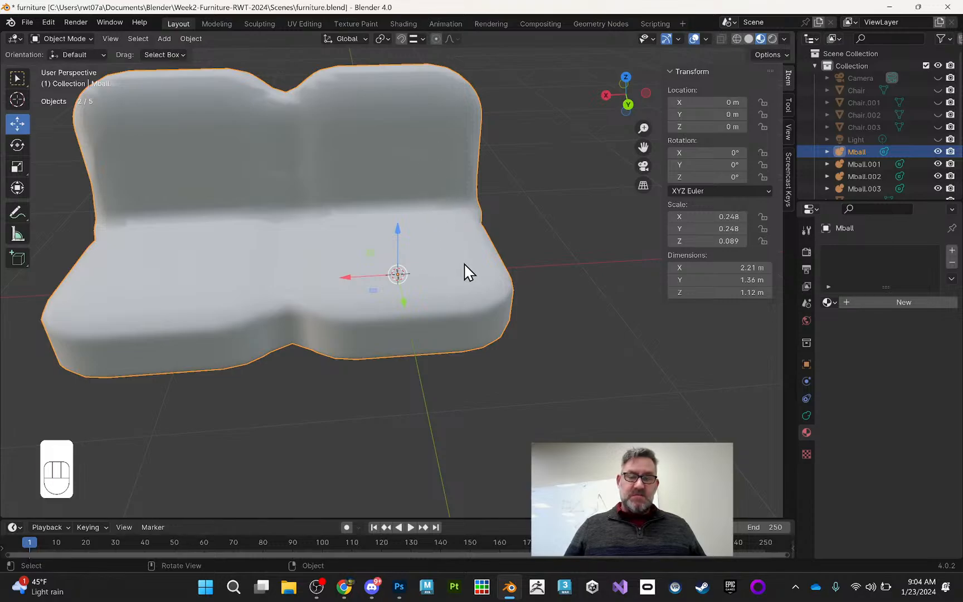
{"action": "left_click", "coordinate": [867, 164]}
{"action": "left_click", "coordinate": [857, 152], "text": "ctrl"}
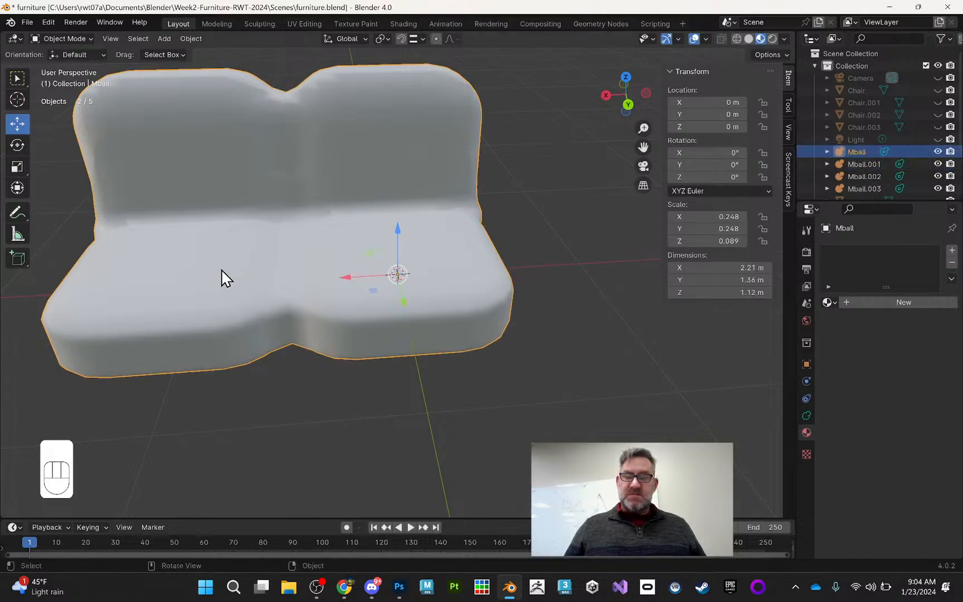
{"action": "left_click", "coordinate": [859, 177]}
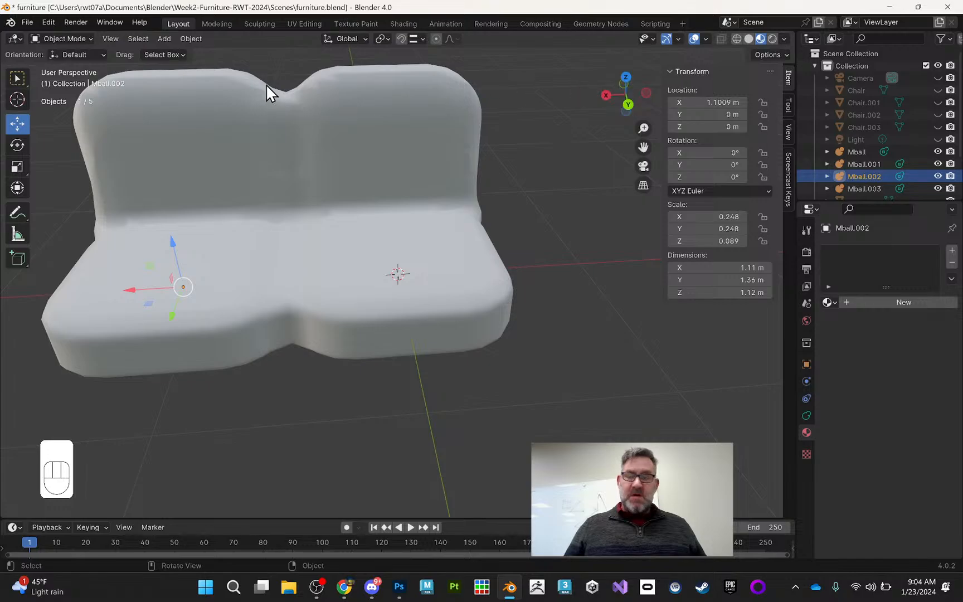
{"action": "left_click", "coordinate": [184, 138]}
{"action": "left_click", "coordinate": [167, 174], "text": "shift"}
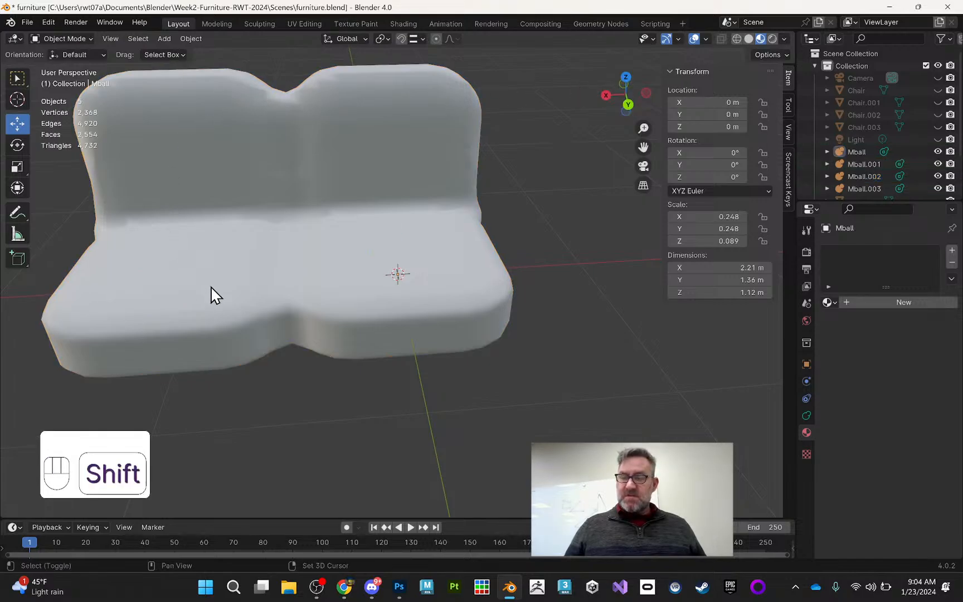
Step: Select the duplicated metaballs Mball.002 and Mball.003 and set the X location of Mball.002 to 1.1 m
{"action": "left_click", "coordinate": [879, 178]}
{"action": "left_click", "coordinate": [874, 188], "text": "shift"}
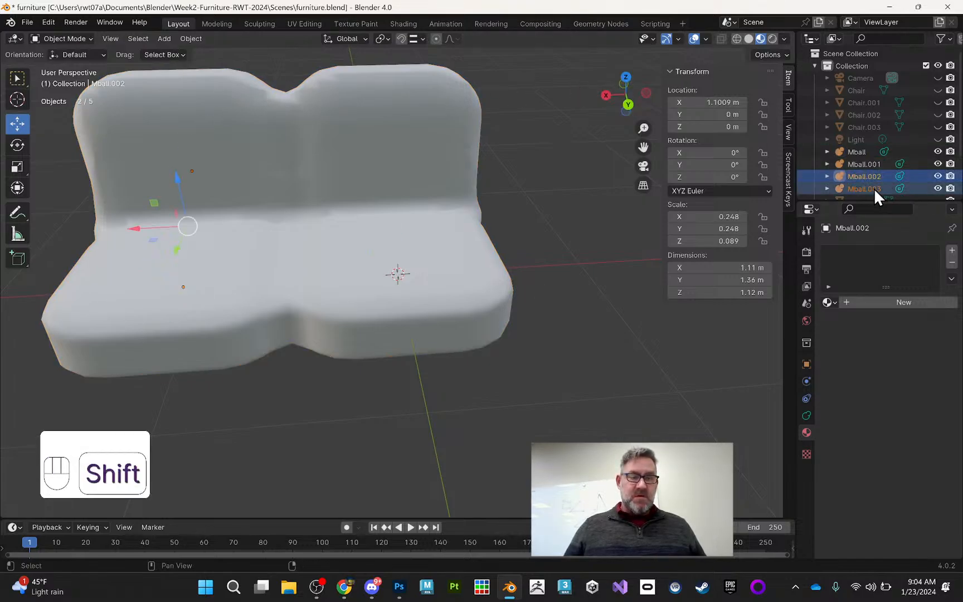
{"action": "left_click", "coordinate": [720, 104]}
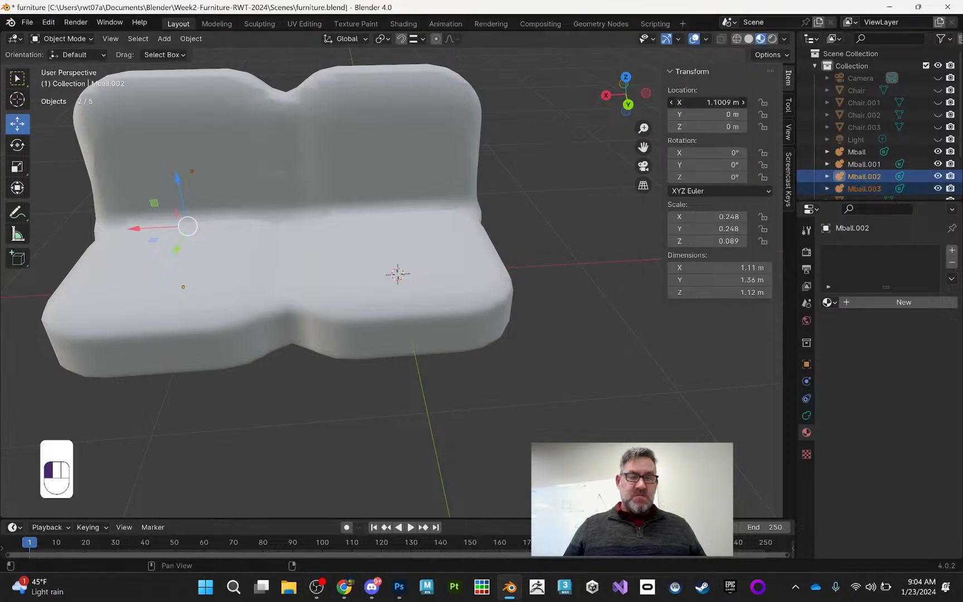
{"action": "type", "text": "1.1"}
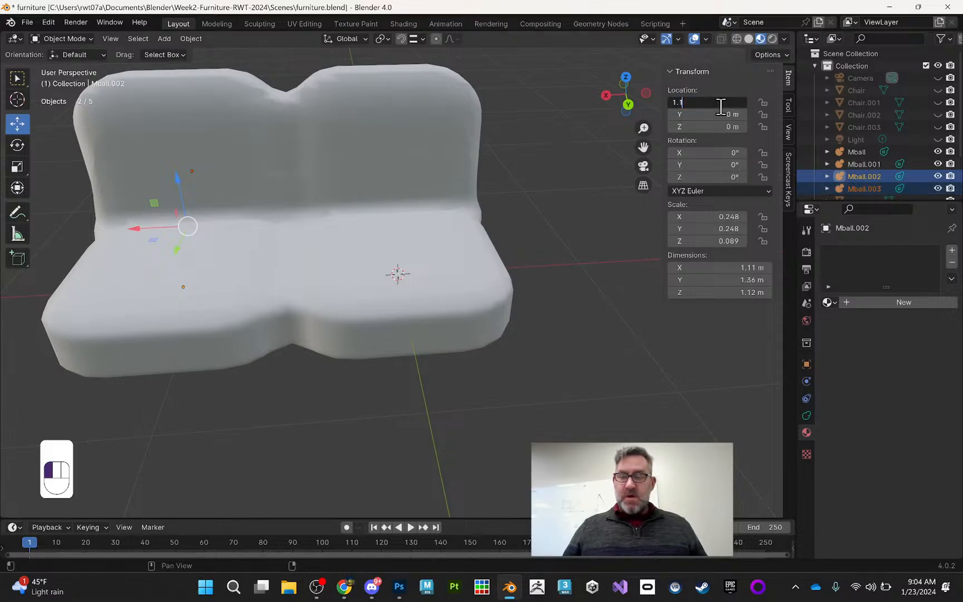
{"action": "key", "text": "Return"}
Step: Select the original seat and backrest metaballs, Mball and Mball.001, and duplicate them in place
{"action": "left_click", "coordinate": [357, 114]}
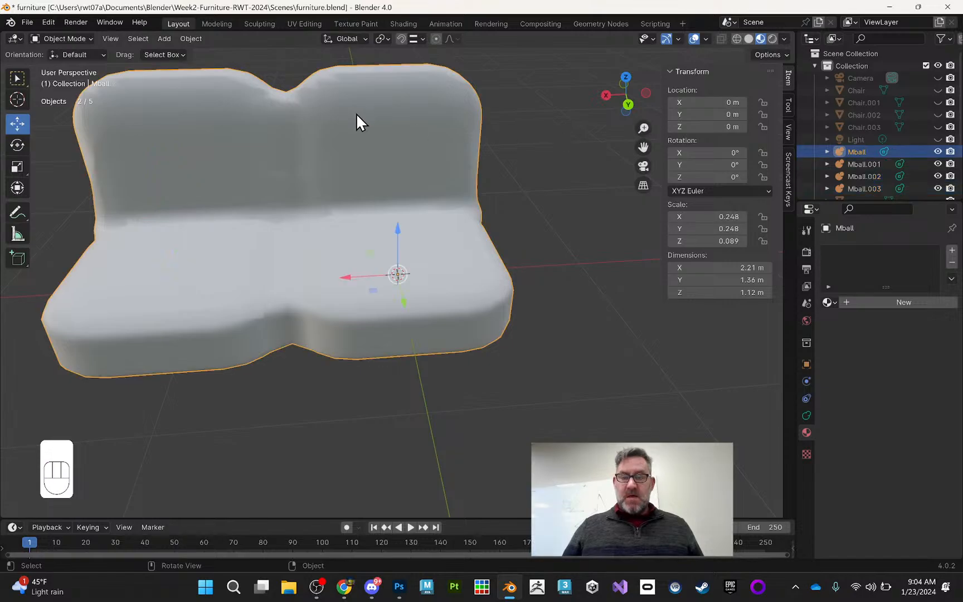
{"action": "left_click_drag", "start_coordinate": [538, 88], "coordinate": [462, 299]}
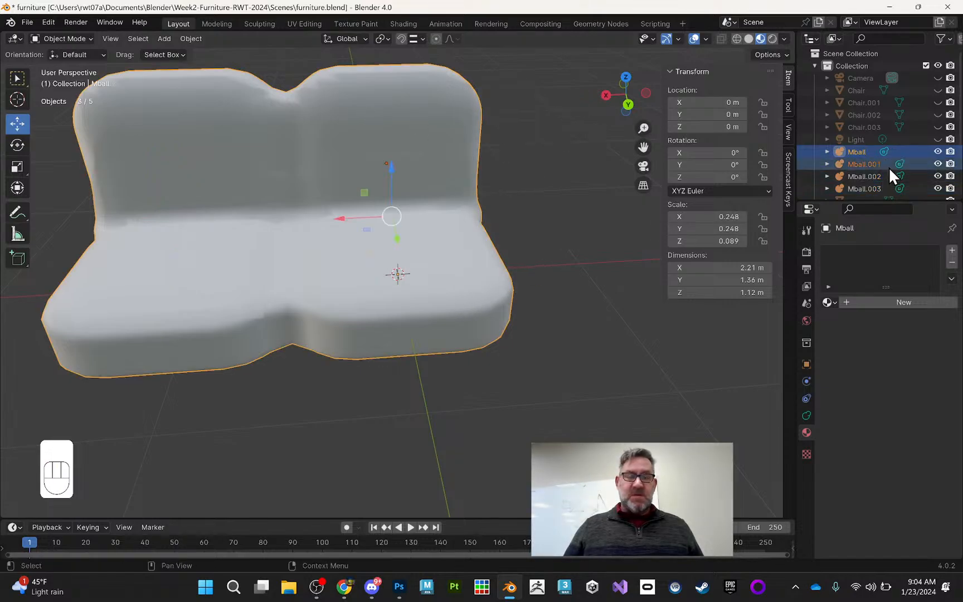
{"action": "left_click", "coordinate": [867, 152]}
{"action": "left_click", "coordinate": [867, 162], "text": "shift"}
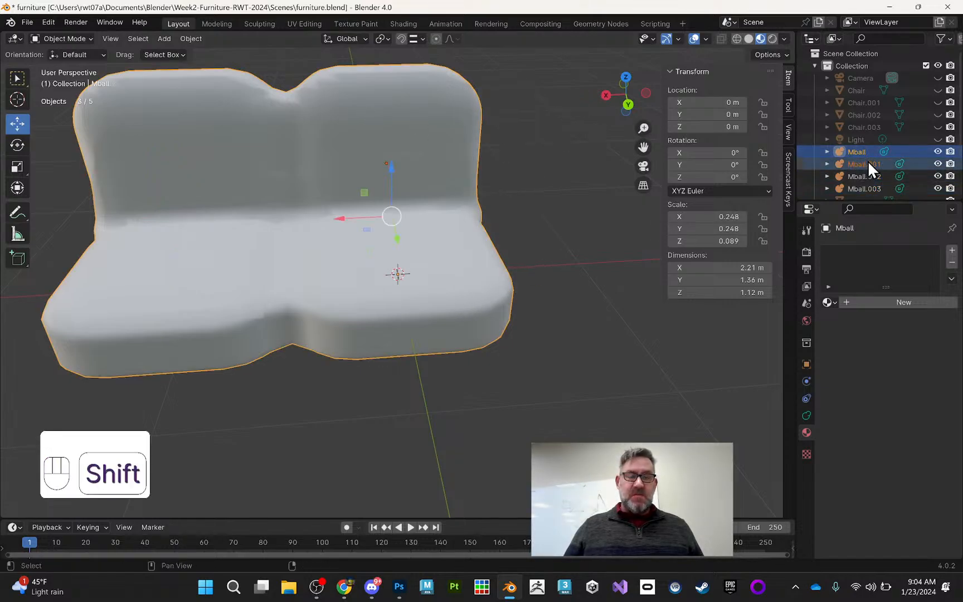
{"action": "key", "text": "shift+d"}
{"action": "right_click", "coordinate": [586, 121]}
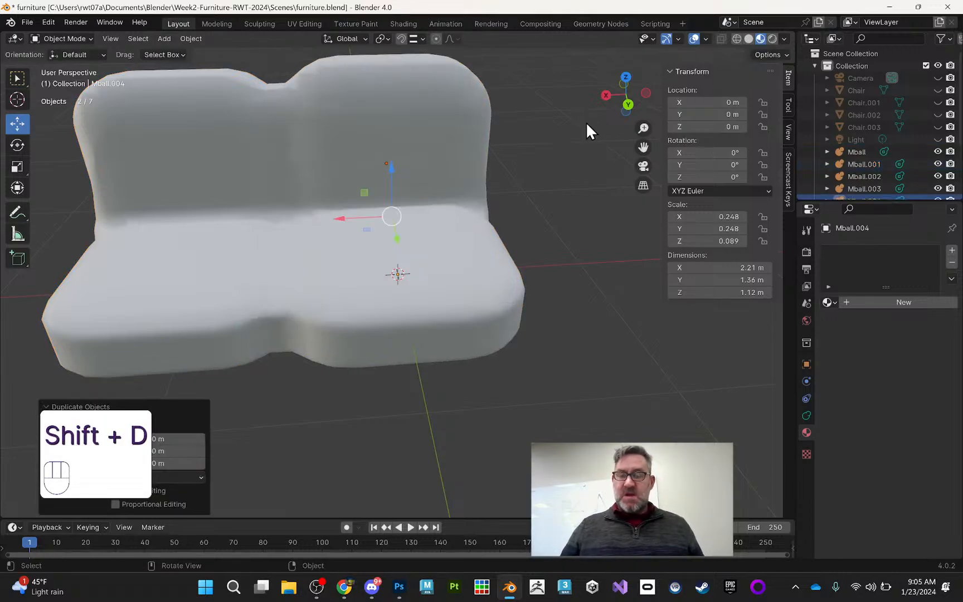
Step: Move the duplicated seat and backrest about -1.07 m along X, and set the seat copy's X location to -1.1 m
{"action": "left_click_drag", "start_coordinate": [334, 220], "coordinate": [528, 218]}
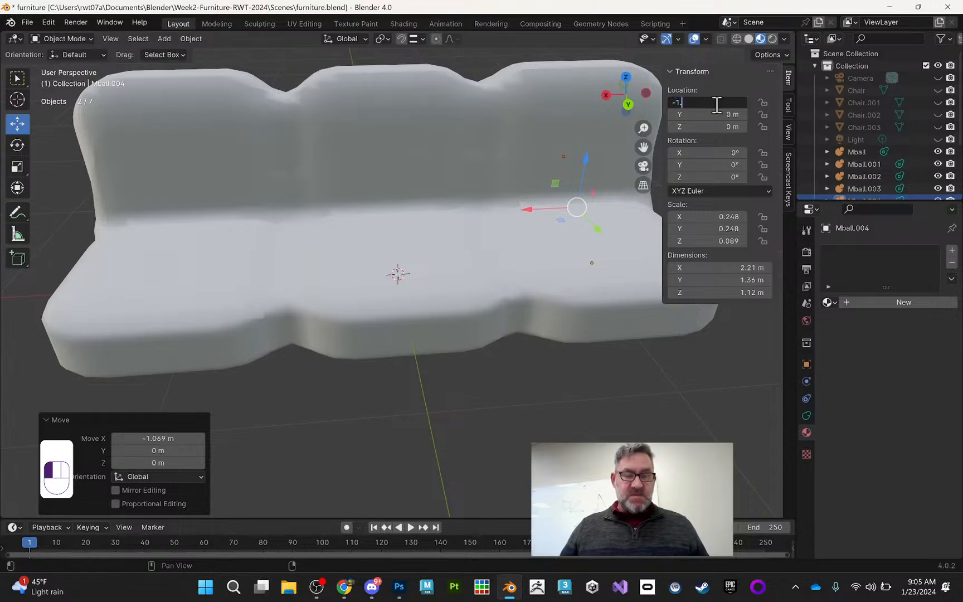
{"action": "left_click", "coordinate": [717, 105]}
{"action": "type", "text": "-1.1"}
{"action": "key", "text": "Return"}
{"action": "middle_click_drag", "start_coordinate": [509, 167], "coordinate": [553, 170]}
Step: Select the backrest metaball Mball.003 and set its X location to 1.1 m
{"action": "left_click", "coordinate": [604, 146]}
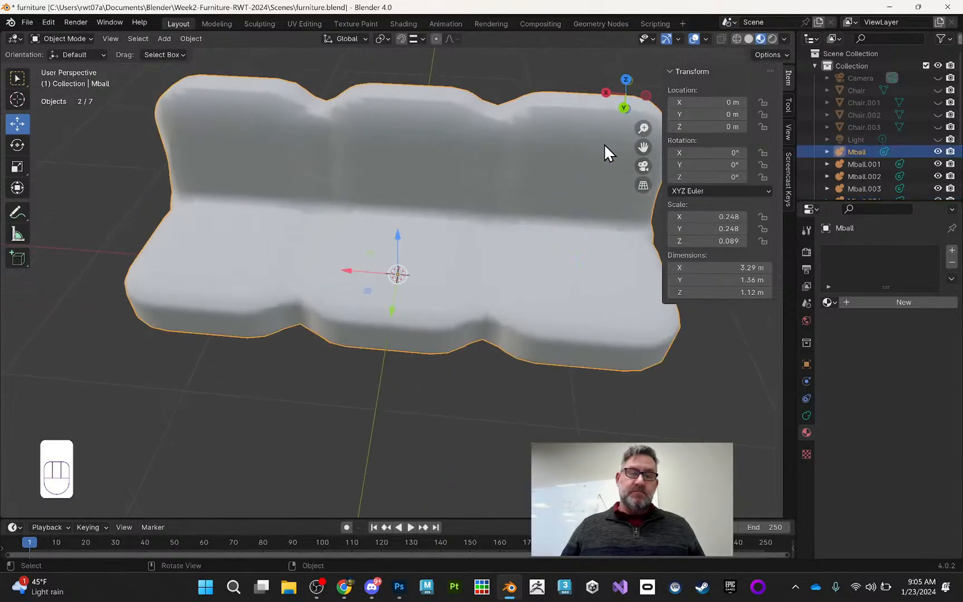
{"action": "left_click", "coordinate": [879, 165]}
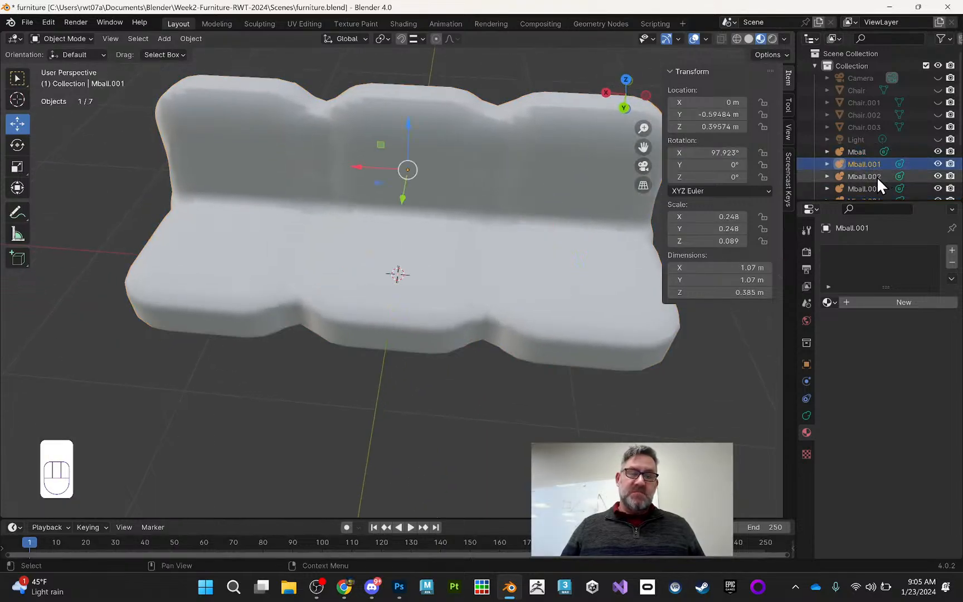
{"action": "left_click", "coordinate": [877, 177]}
{"action": "left_click", "coordinate": [876, 185]}
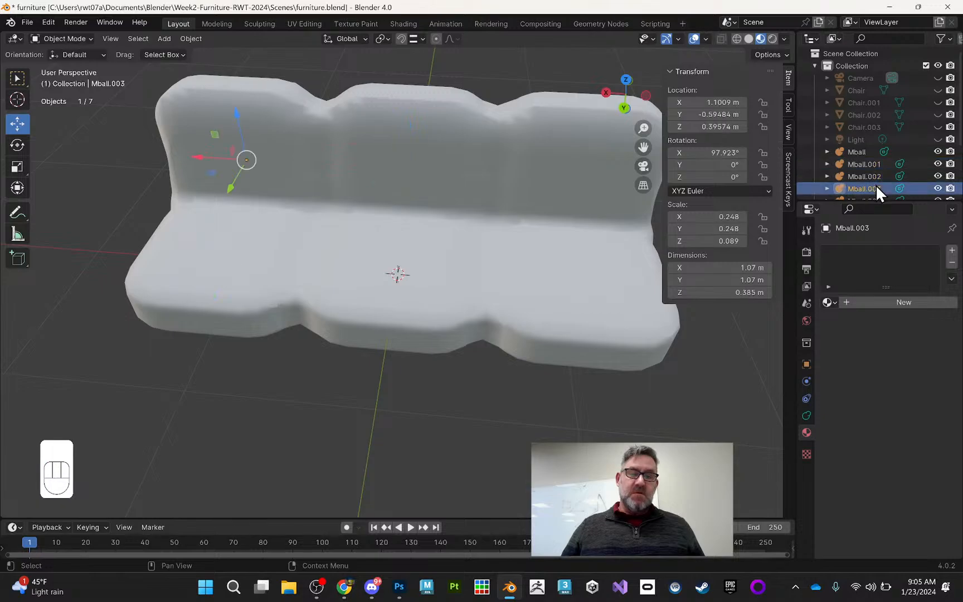
{"action": "left_click", "coordinate": [727, 102]}
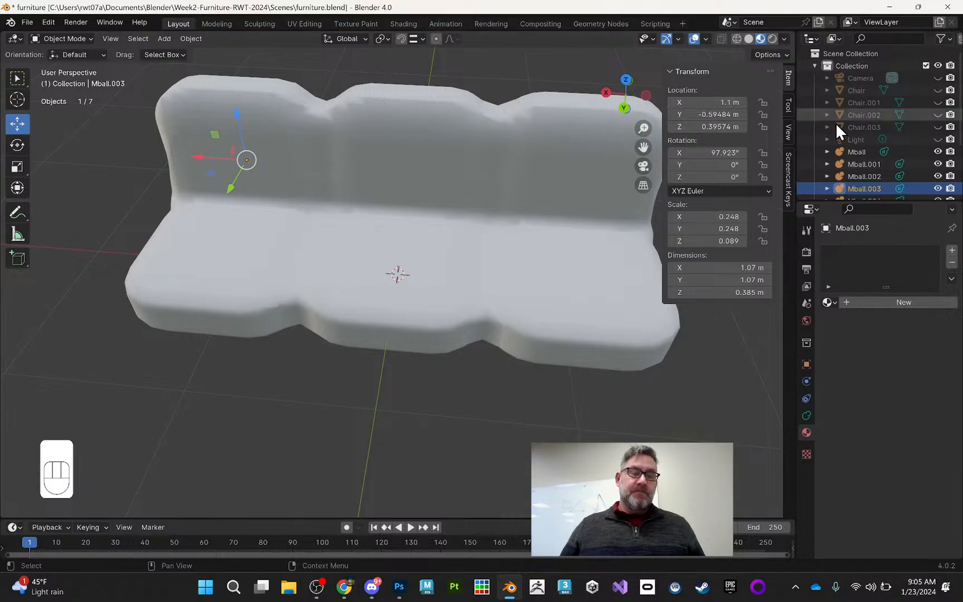
Step: Select the backrest metaball Mball.005 and set its X location to -1.1 m
{"action": "scroll", "coordinate": [846, 133], "scroll_direction": "down", "scroll_amount": 2}
{"action": "left_click", "coordinate": [864, 176]}
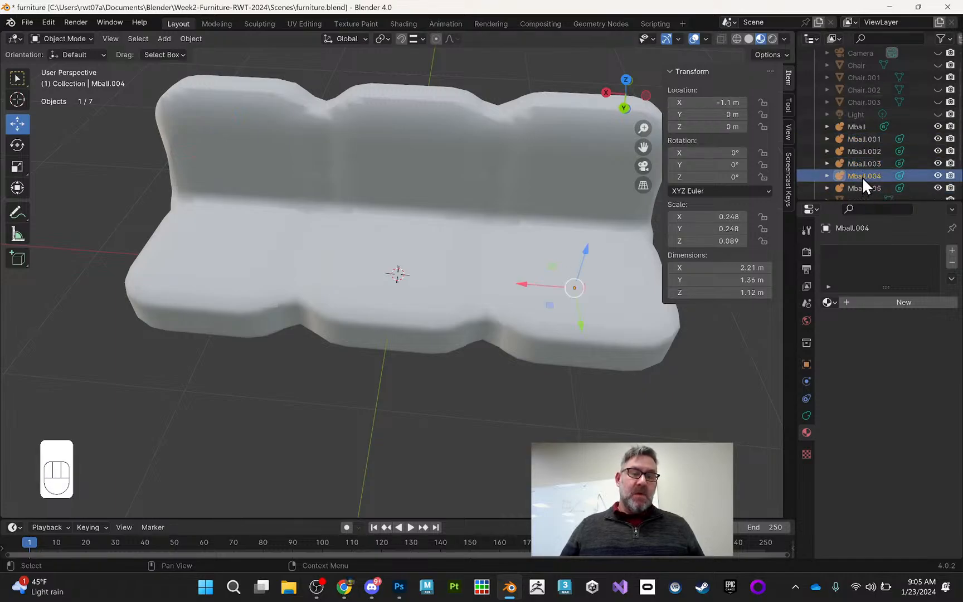
{"action": "left_click", "coordinate": [864, 184]}
{"action": "left_click", "coordinate": [721, 112]}
{"action": "left_click", "coordinate": [725, 104]}
{"action": "type", "text": "-1.1"}
{"action": "key", "text": "Return"}
{"action": "middle_click_drag", "start_coordinate": [488, 257], "coordinate": [420, 200]}
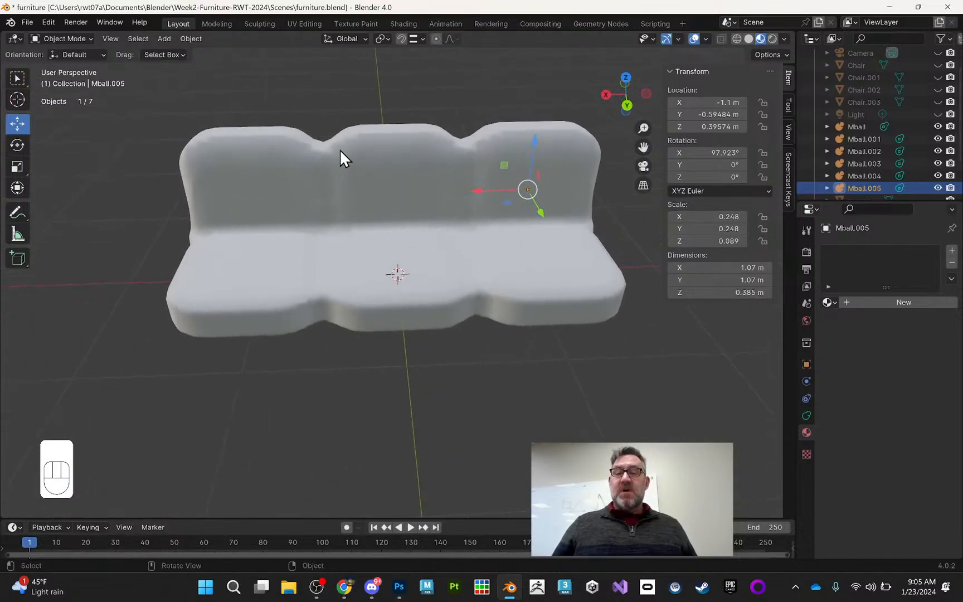
Step: Add a capsule metaball at the origin and scale it uniformly to about 0.342
{"action": "middle_click_drag", "start_coordinate": [339, 149], "coordinate": [365, 156]}
{"action": "left_click", "coordinate": [165, 38]}
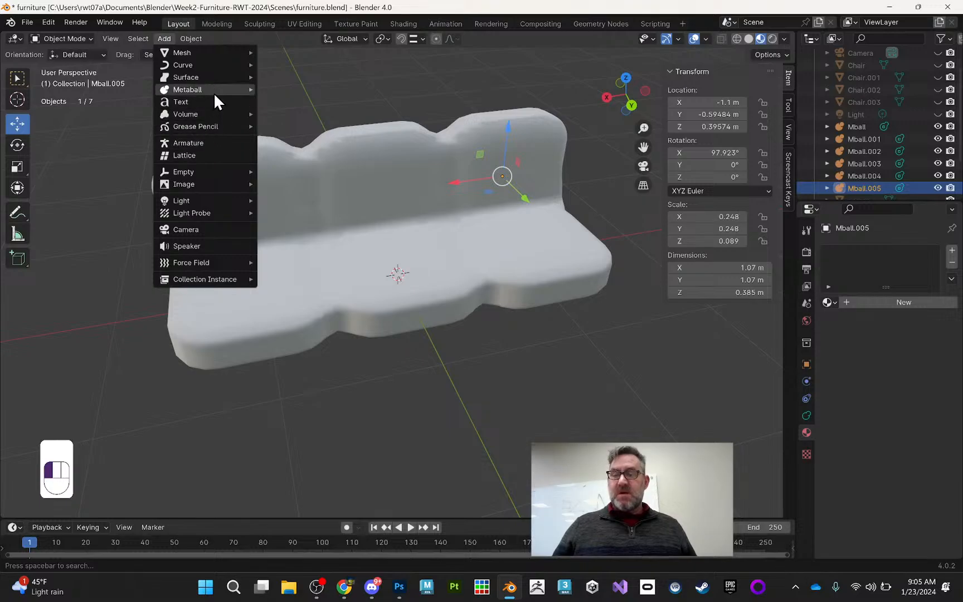
{"action": "mouse_move", "coordinate": [214, 92]}
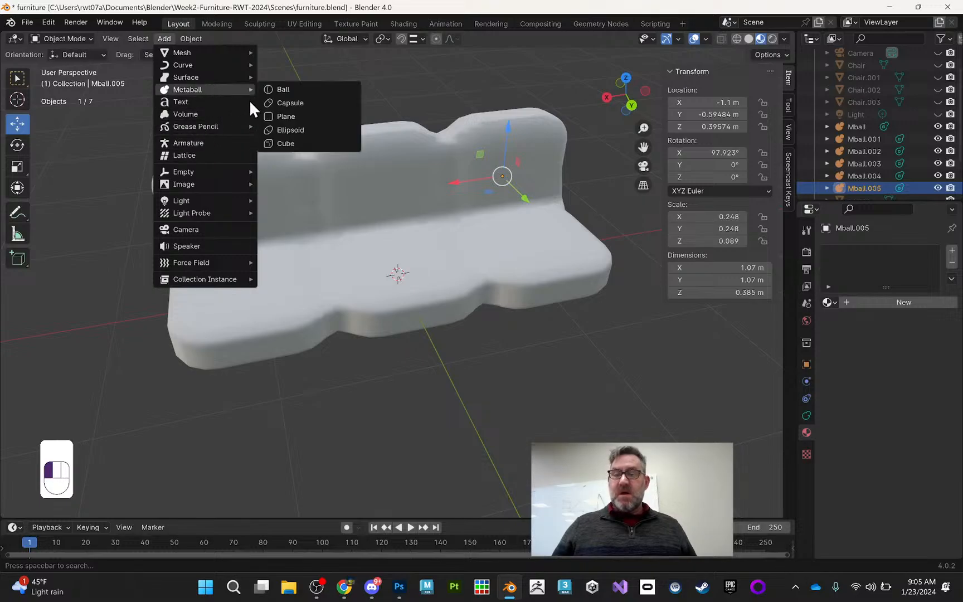
{"action": "left_click", "coordinate": [325, 115]}
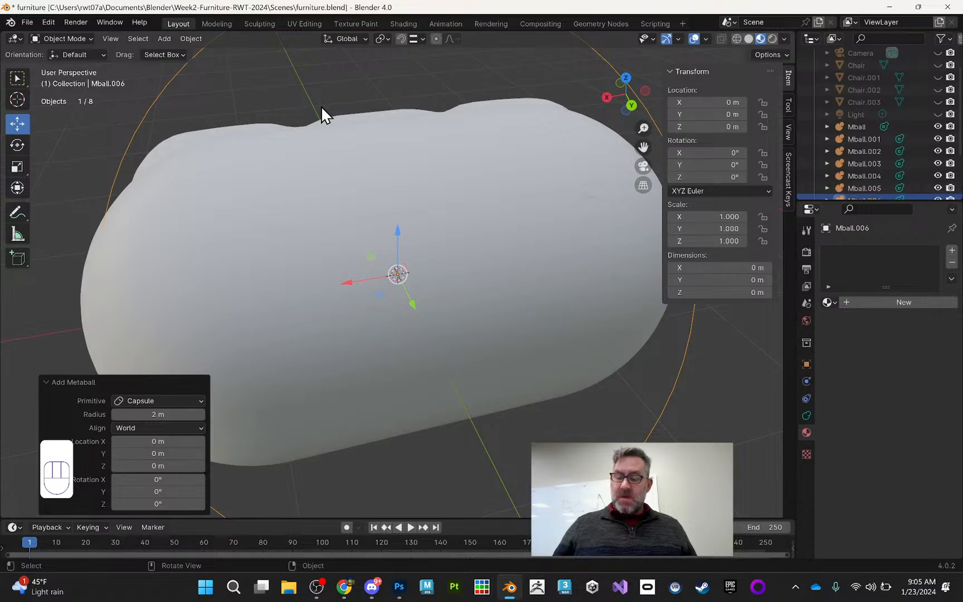
{"action": "key", "text": "s"}
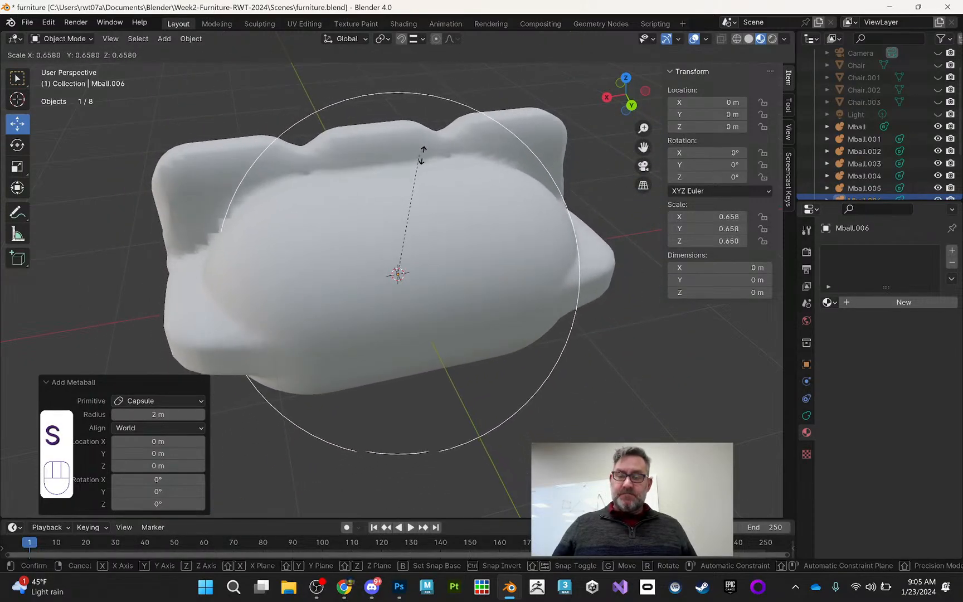
{"action": "left_click", "coordinate": [394, 212]}
Step: Rotate the capsule metaball 90° around the global Z axis
{"action": "key", "text": "r"}
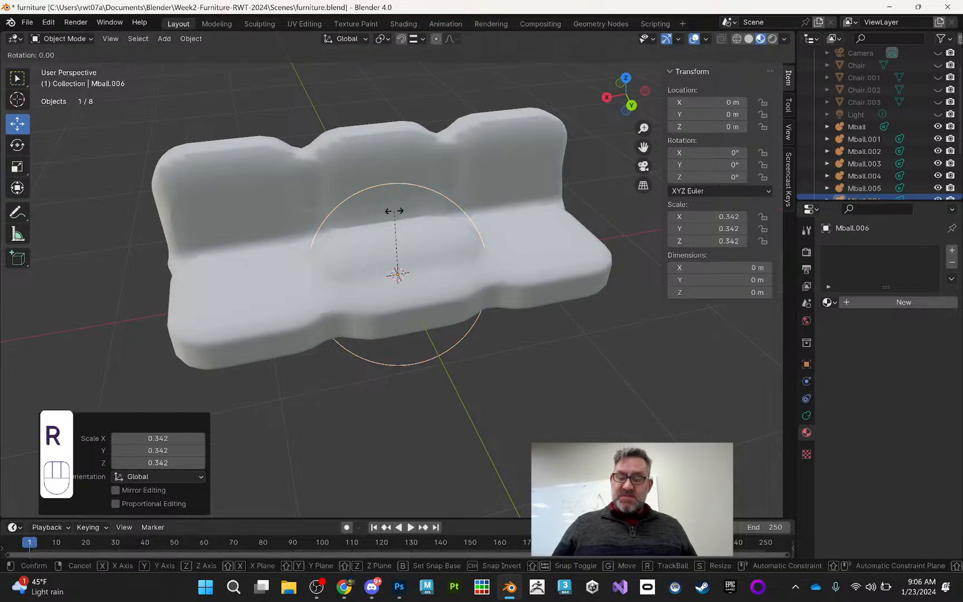
{"action": "key", "text": "z"}
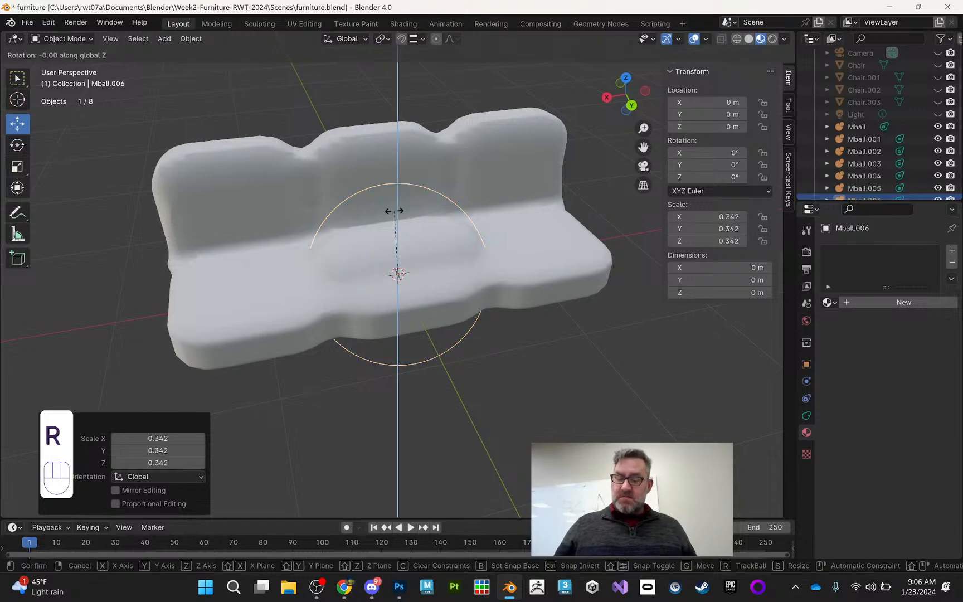
{"action": "type", "text": "90"}
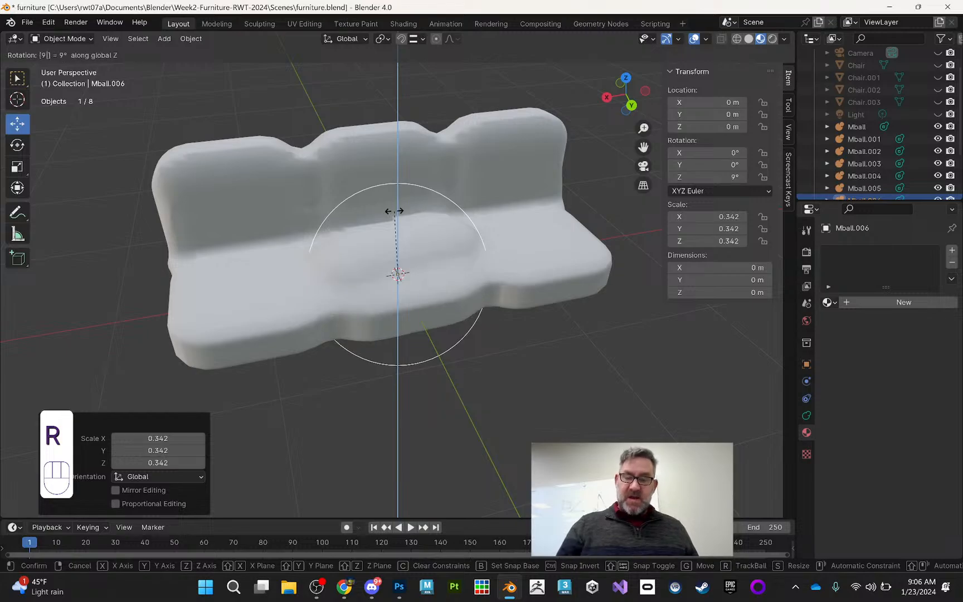
{"action": "key", "text": "Return"}
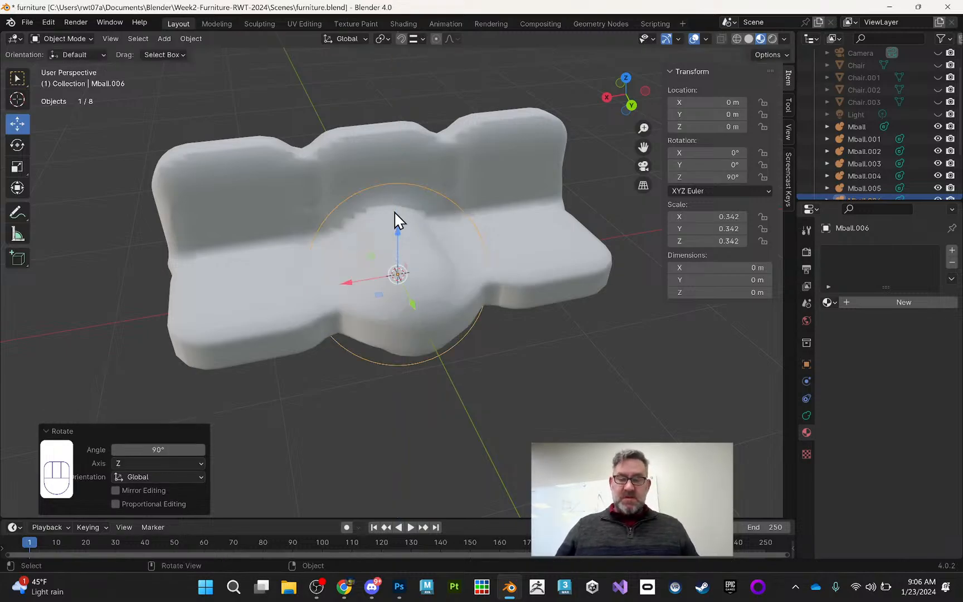
Step: Position the capsule as an armrest at the couch's positive-X end, at X 1.65 m and Z about 0.352 m, and scale it to about 0.241
{"action": "left_click_drag", "start_coordinate": [399, 226], "coordinate": [399, 153]}
{"action": "left_click_drag", "start_coordinate": [358, 220], "coordinate": [134, 226]}
{"action": "middle_click_drag", "start_coordinate": [250, 219], "coordinate": [389, 219]}
{"action": "key", "text": "s"}
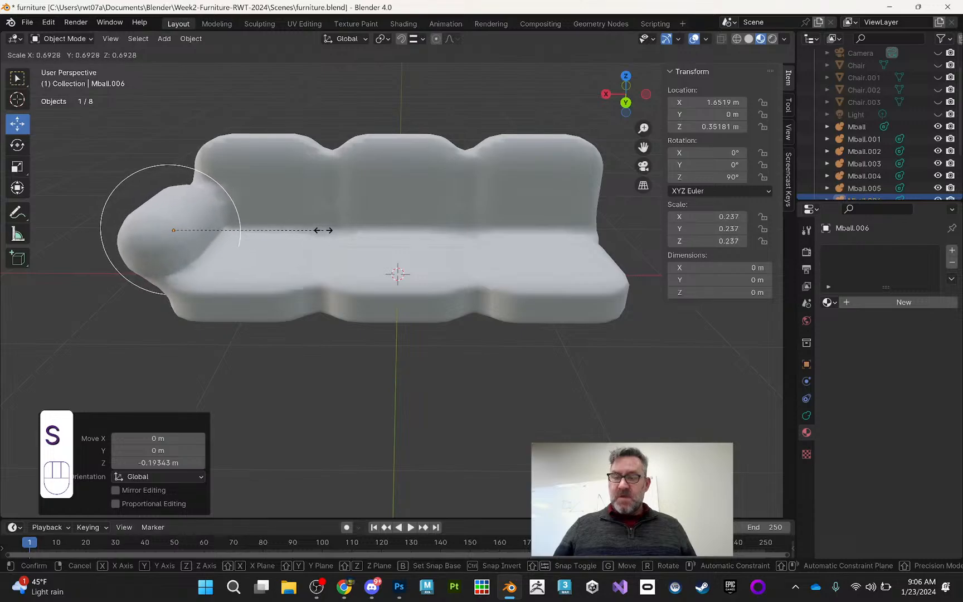
{"action": "left_click", "coordinate": [326, 229]}
{"action": "mouse_move", "coordinate": [309, 232]}
{"action": "middle_mouse_down"}
{"action": "mouse_move", "coordinate": [387, 262]}
{"action": "mouse_move", "coordinate": [471, 221]}
{"action": "mouse_move", "coordinate": [466, 177]}
{"action": "mouse_move", "coordinate": [406, 177]}
{"action": "mouse_move", "coordinate": [328, 196]}
{"action": "mouse_move", "coordinate": [279, 230]}
{"action": "mouse_move", "coordinate": [368, 249]}
{"action": "mouse_move", "coordinate": [321, 244]}
{"action": "middle_mouse_up"}
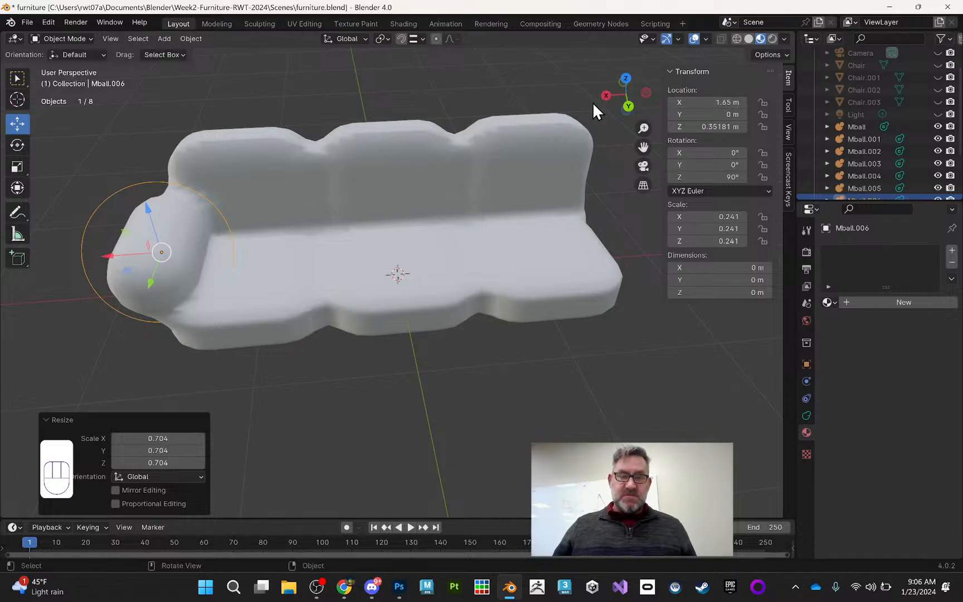
Step: Duplicate the armrest capsule and place the copy at the opposite end of the couch, at X -1.65 m
{"action": "key", "text": "shift+d"}
{"action": "right_click", "coordinate": [219, 198]}
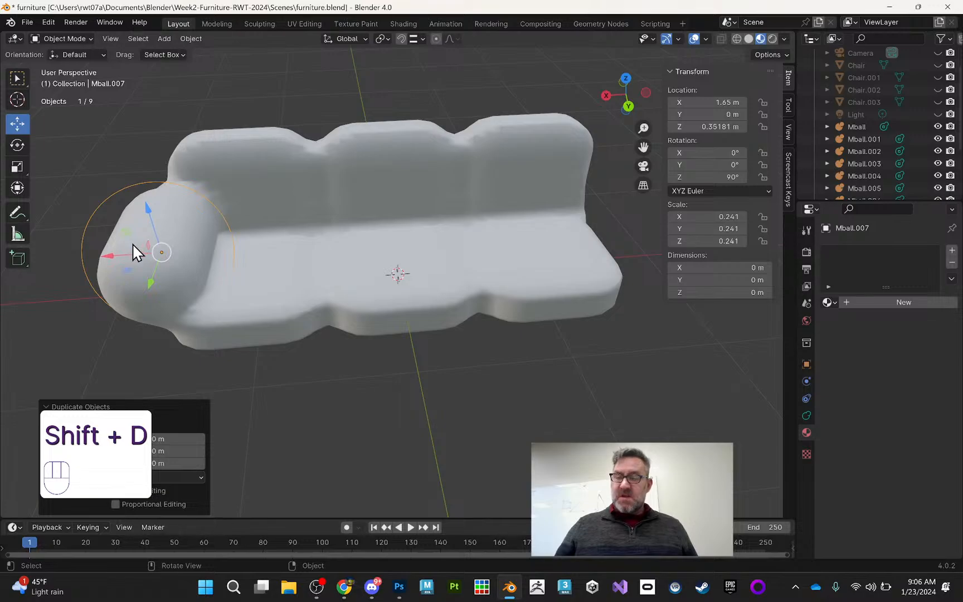
{"action": "left_click_drag", "start_coordinate": [113, 254], "coordinate": [611, 244]}
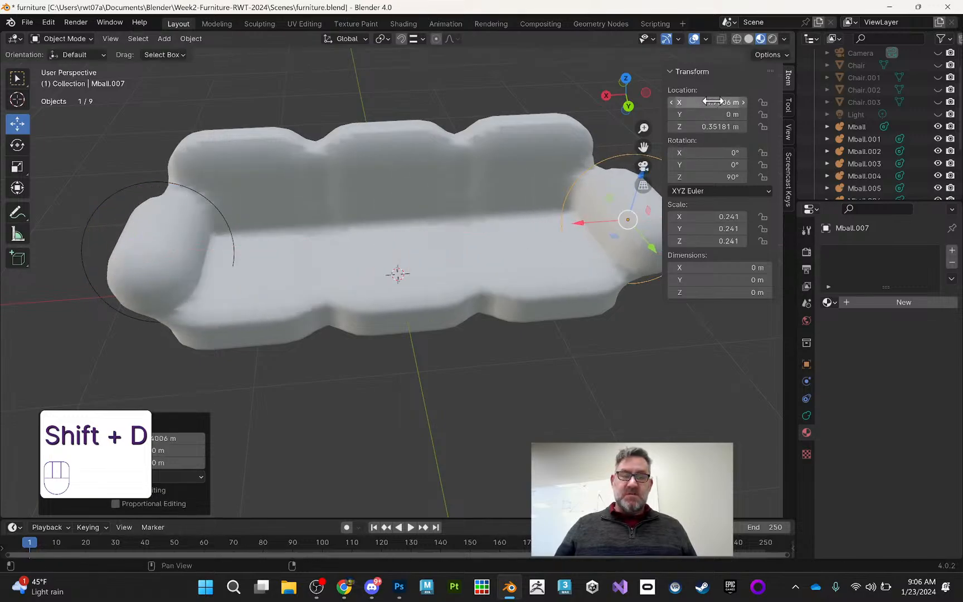
{"action": "key", "text": "BackSpace"}
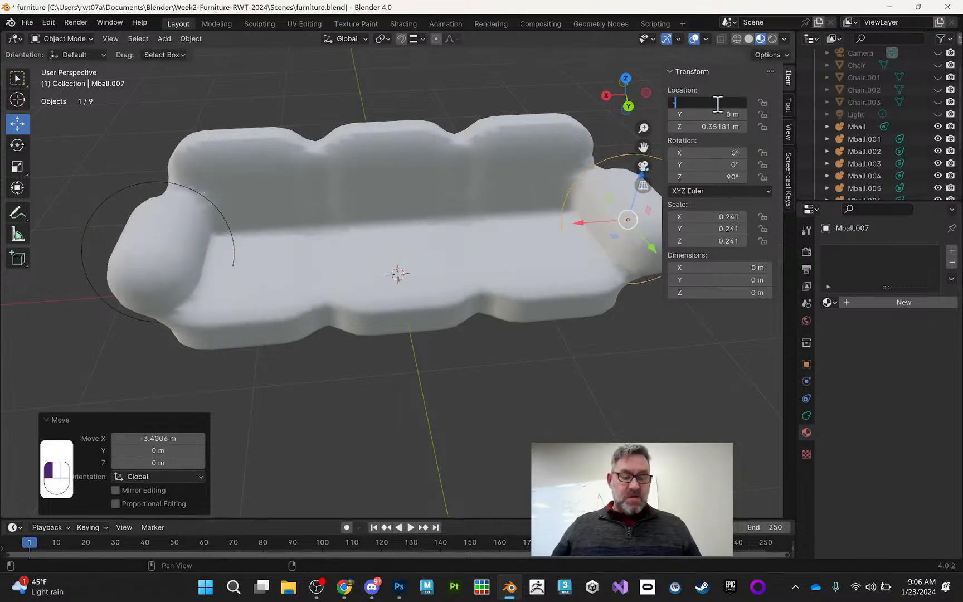
{"action": "type", "text": "-1.65"}
{"action": "key", "text": "Return"}
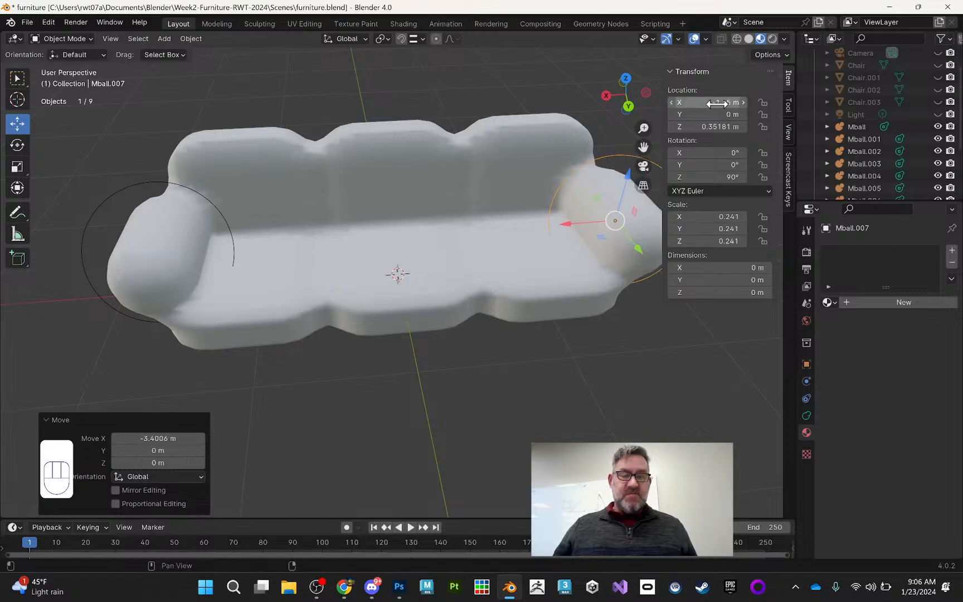
{"action": "middle_click_drag", "start_coordinate": [517, 189], "coordinate": [459, 138]}
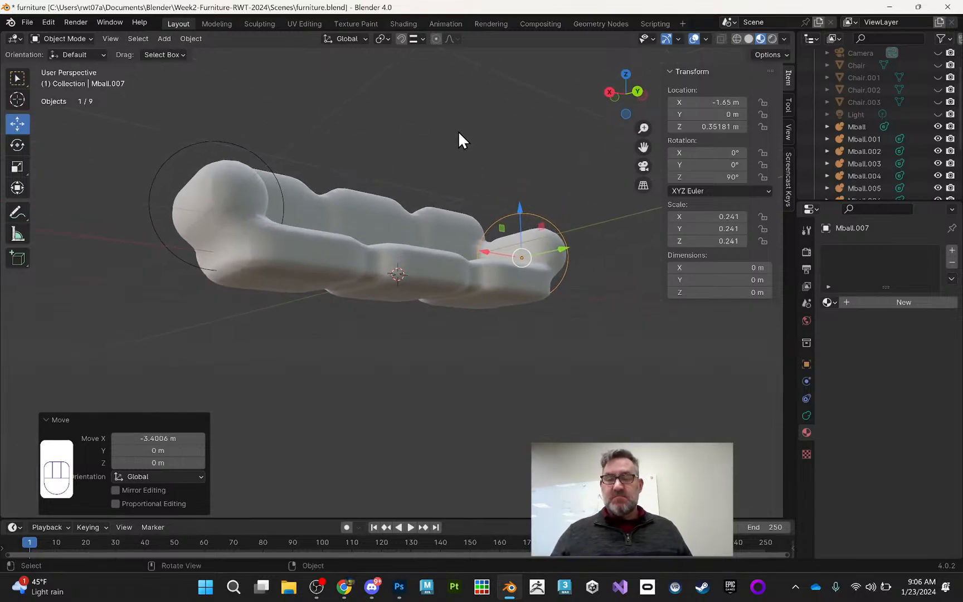
Step: Add a cube metaball at the origin and scale it uniformly to about 0.756
{"action": "left_click", "coordinate": [169, 39]}
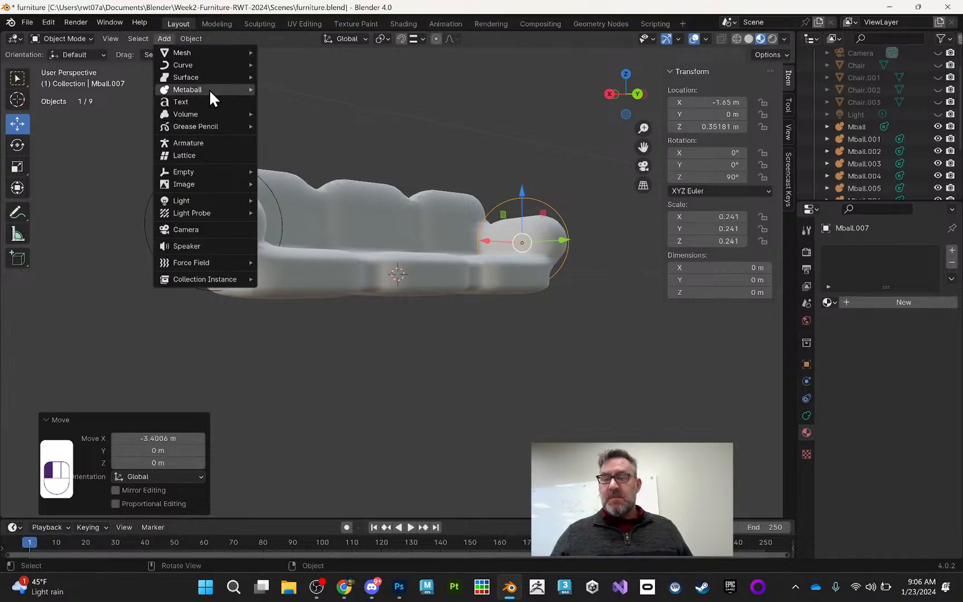
{"action": "mouse_move", "coordinate": [211, 88]}
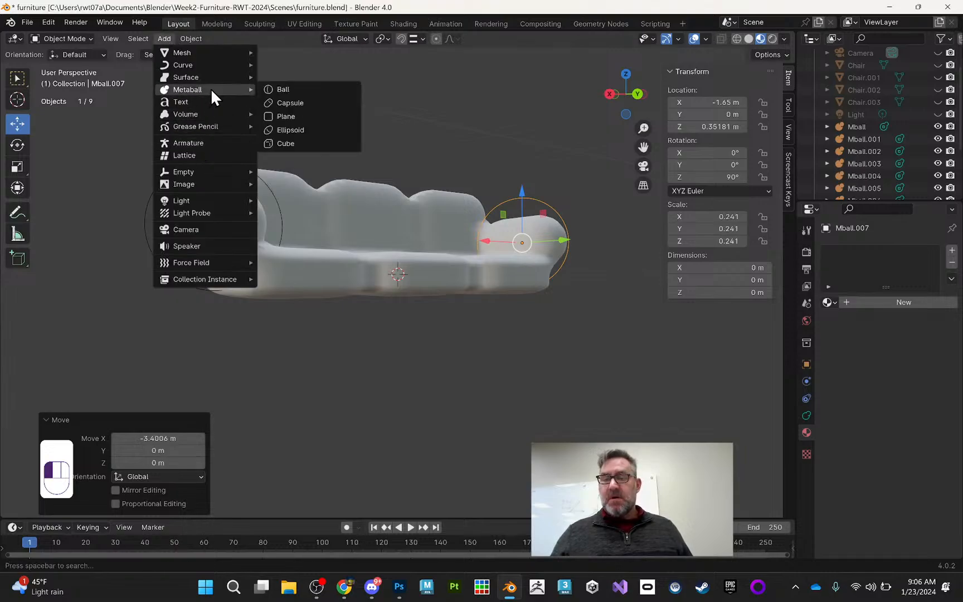
{"action": "left_click", "coordinate": [296, 145]}
{"action": "middle_click_drag", "start_coordinate": [452, 162], "coordinate": [456, 210]}
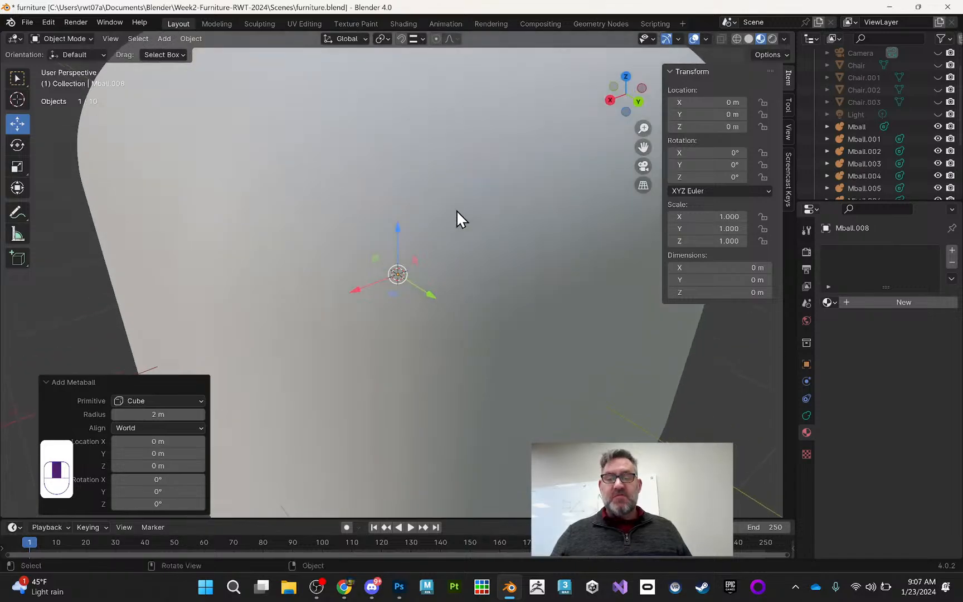
{"action": "scroll", "coordinate": [458, 204], "scroll_direction": "down", "scroll_amount": 2}
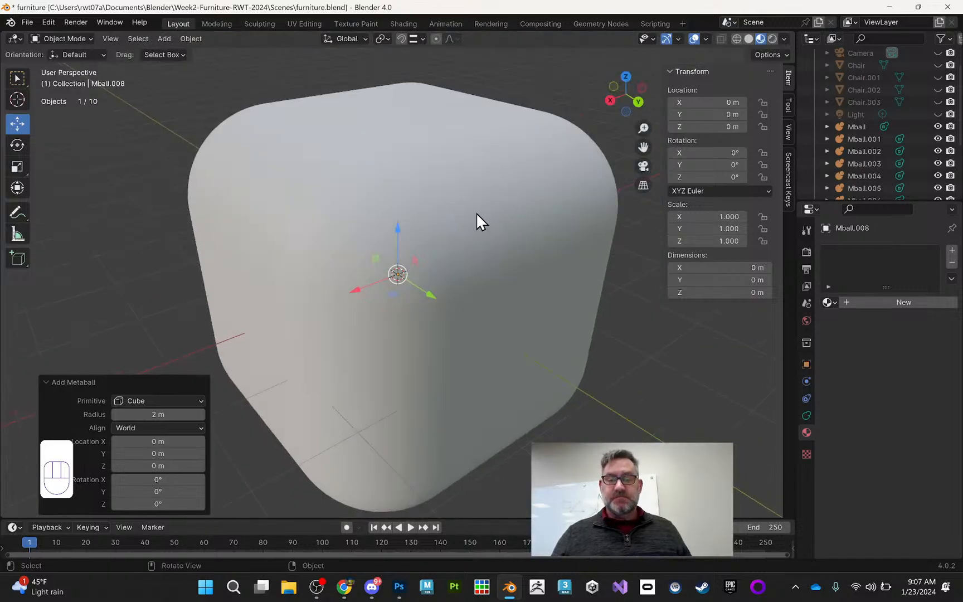
{"action": "key", "text": "s"}
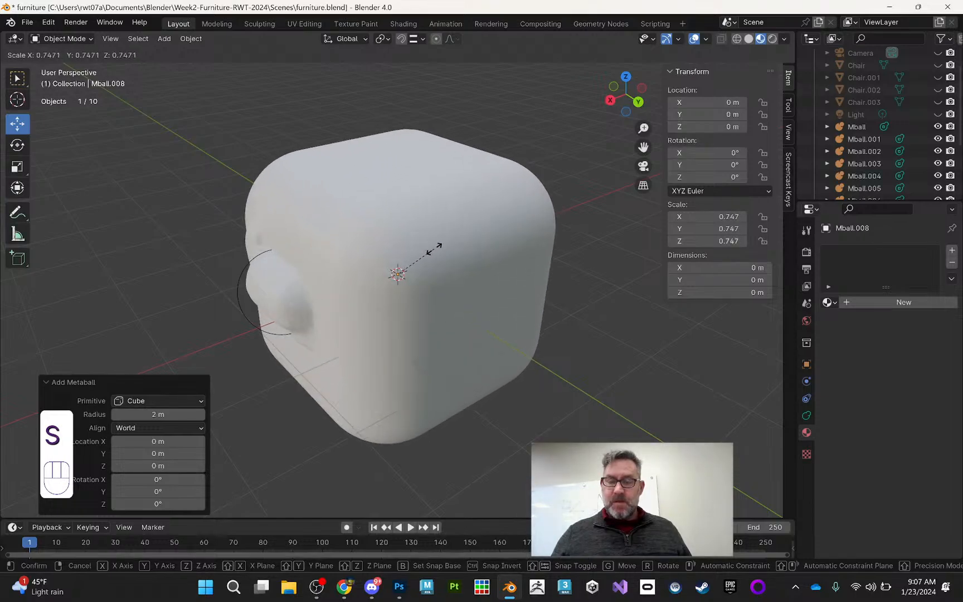
{"action": "left_click", "coordinate": [434, 248]}
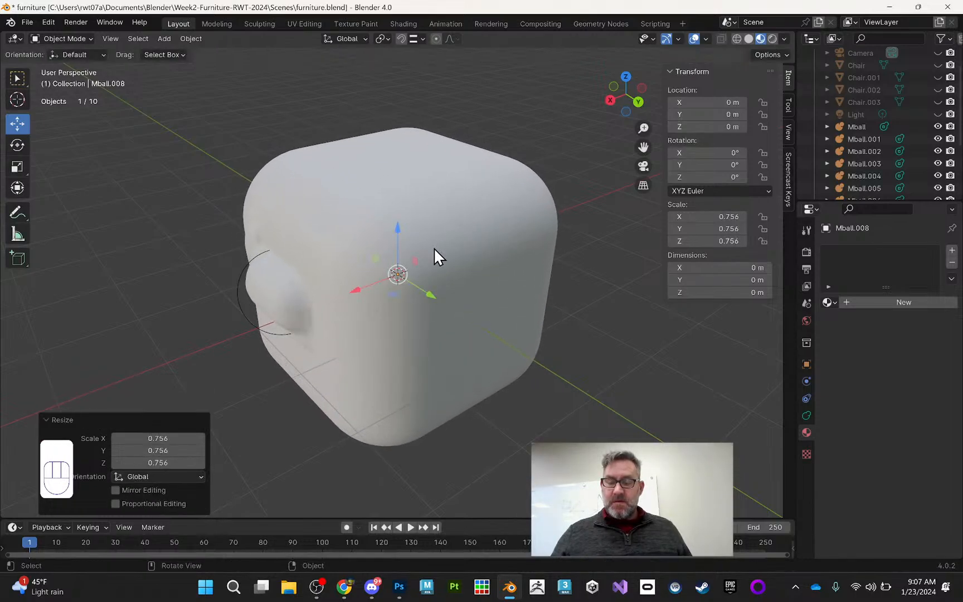
Step: Flatten the new cube metaball along Z to a Z scale of about -0.136
{"action": "key", "text": "s"}
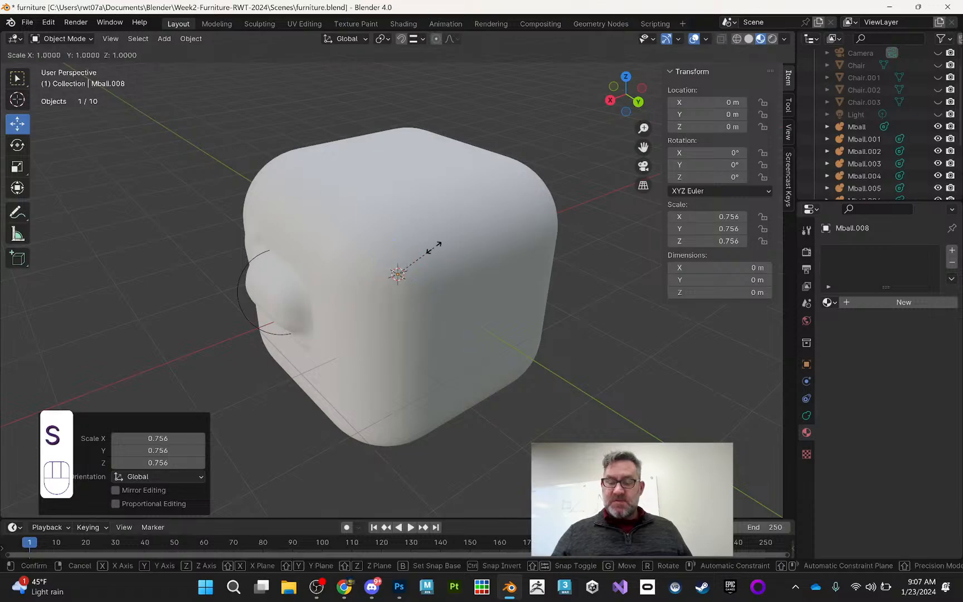
{"action": "key", "text": "z"}
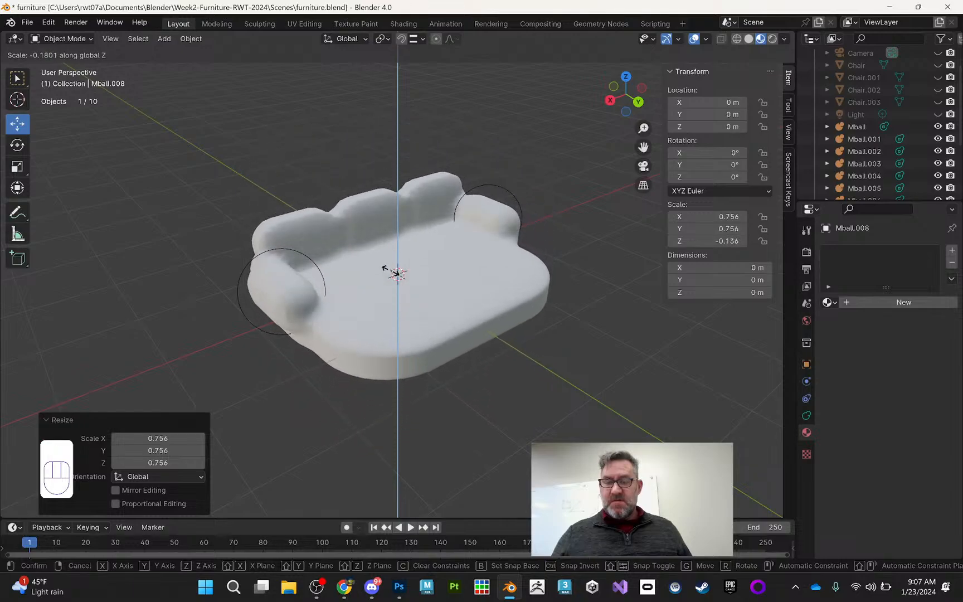
{"action": "left_click", "coordinate": [385, 268]}
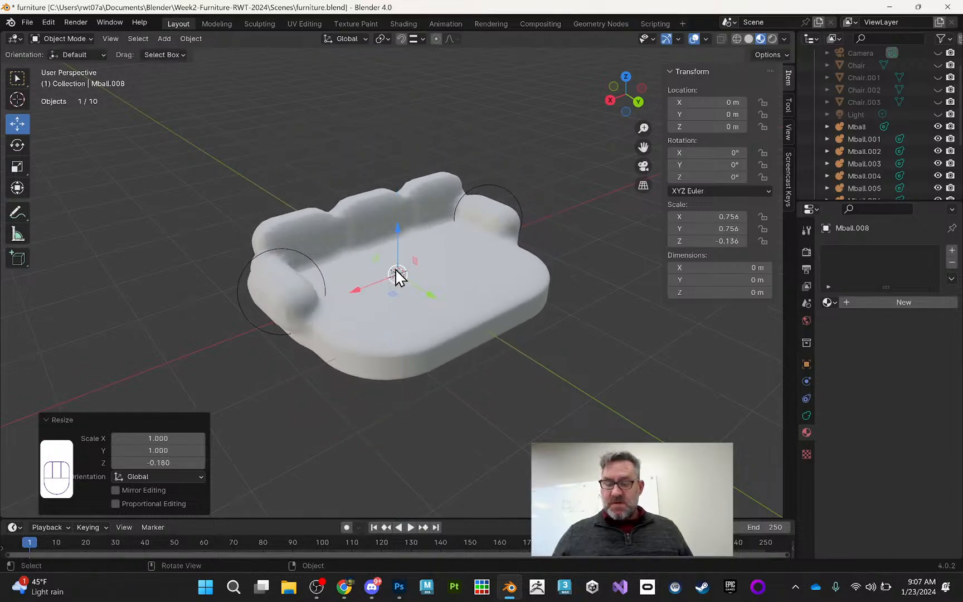
Step: Narrow the flattened base cube to a Y scale of about 0.320 and lower it to about Z -0.442 m
{"action": "key", "text": "s"}
{"action": "key", "text": "y"}
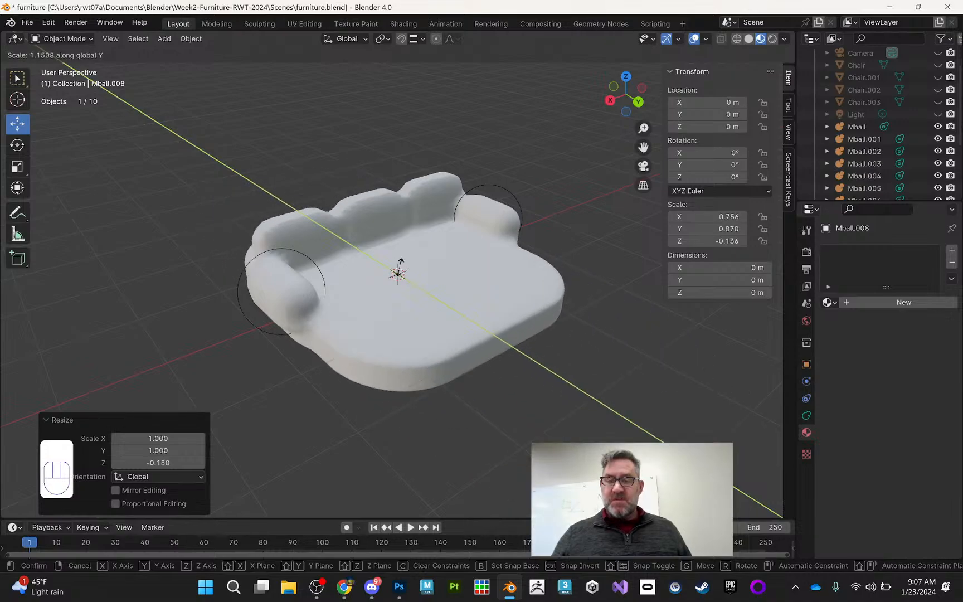
{"action": "left_click", "coordinate": [396, 272]}
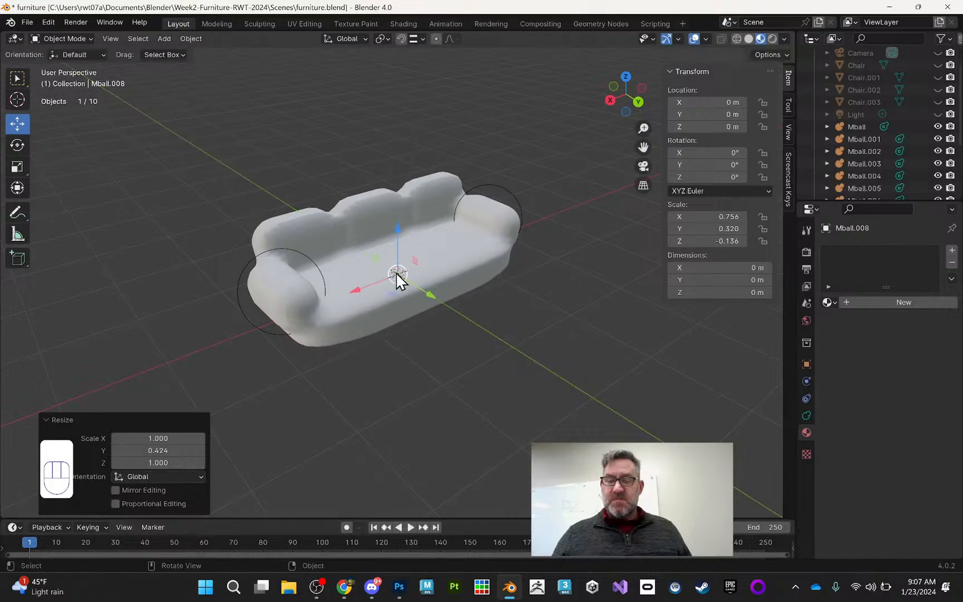
{"action": "left_click_drag", "start_coordinate": [396, 234], "coordinate": [421, 252]}
{"action": "middle_click_drag", "start_coordinate": [422, 252], "coordinate": [450, 200]}
{"action": "key", "text": "KP_Decimal"}
{"action": "scroll", "coordinate": [501, 217], "scroll_direction": "down", "scroll_amount": 6}
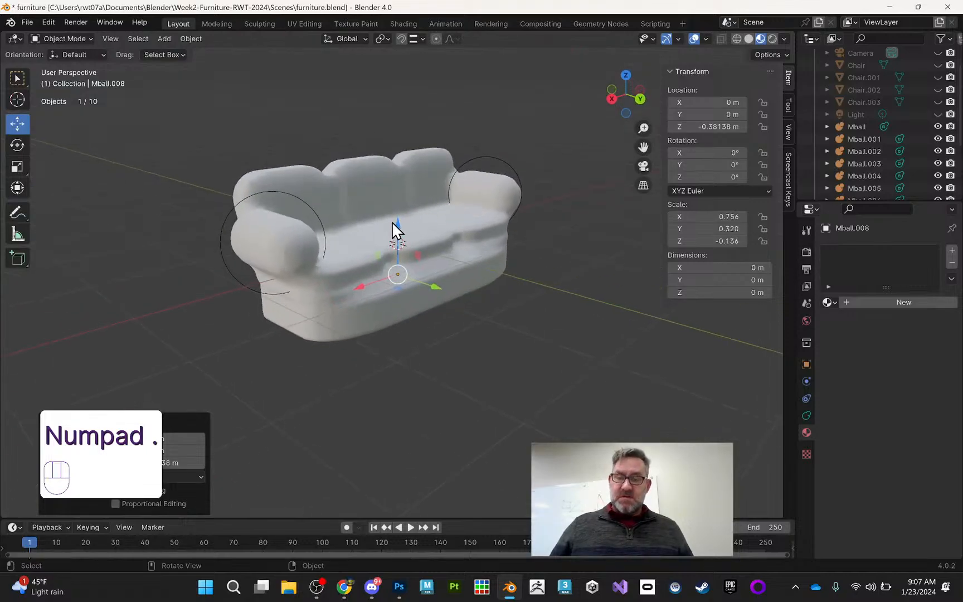
{"action": "left_click_drag", "start_coordinate": [397, 227], "coordinate": [403, 230]}
{"action": "middle_click_drag", "start_coordinate": [407, 232], "coordinate": [444, 226]}
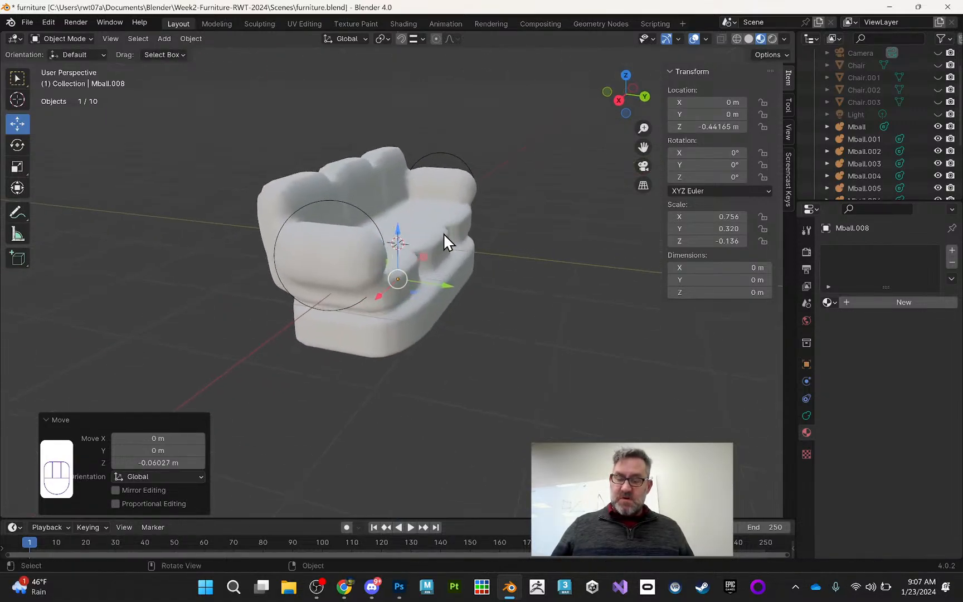
Step: Narrow the couch base to a Y scale of about 0.288 and shift it to about Y -0.137 m
{"action": "key", "text": "s"}
{"action": "key", "text": "y"}
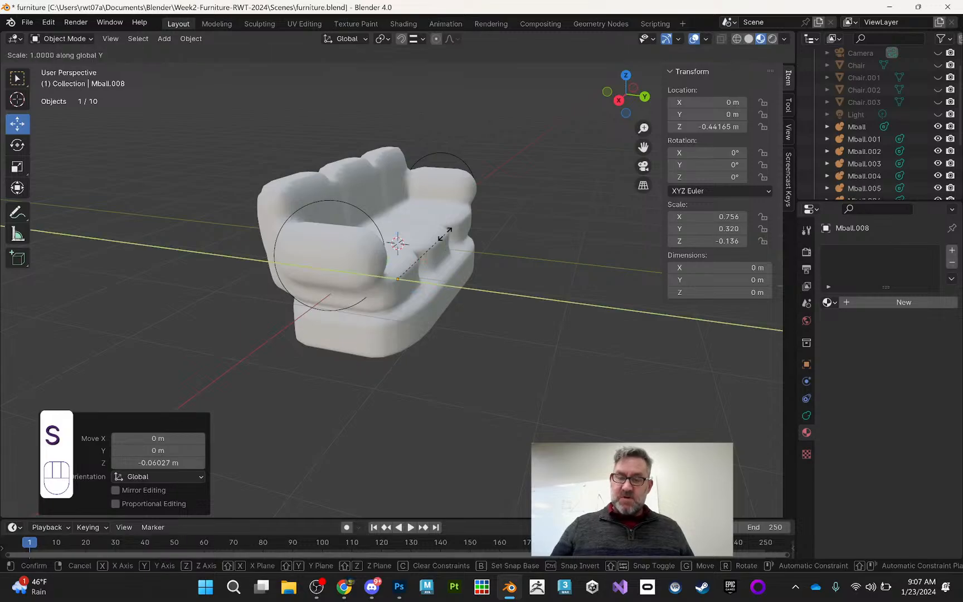
{"action": "left_click", "coordinate": [433, 231]}
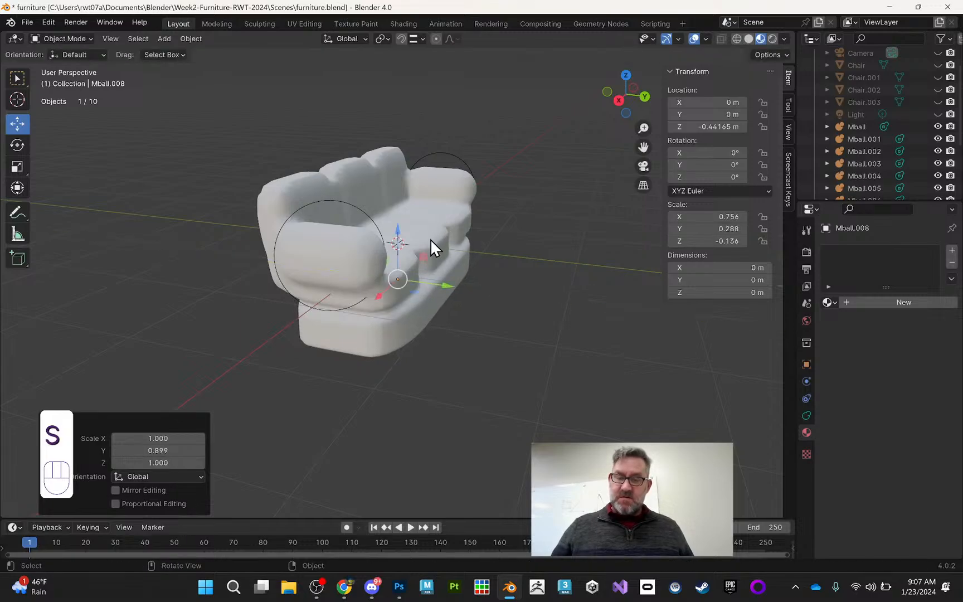
{"action": "left_click_drag", "start_coordinate": [442, 283], "coordinate": [433, 281]}
{"action": "middle_click_drag", "start_coordinate": [435, 281], "coordinate": [396, 233]}
Step: Raise the couch base to about Z -0.396 m, under the seat cushions
{"action": "left_click_drag", "start_coordinate": [394, 224], "coordinate": [397, 221]}
{"action": "middle_click_drag", "start_coordinate": [396, 221], "coordinate": [413, 243]}
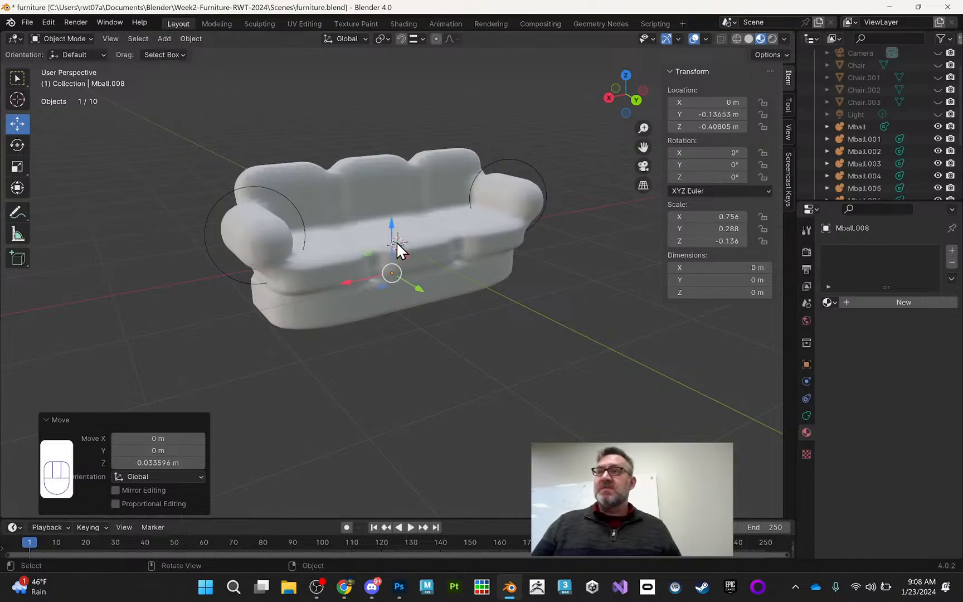
{"action": "middle_click_drag", "start_coordinate": [460, 221], "coordinate": [385, 215]}
{"action": "left_click_drag", "start_coordinate": [389, 221], "coordinate": [389, 217]}
{"action": "middle_click_drag", "start_coordinate": [412, 211], "coordinate": [446, 212]}
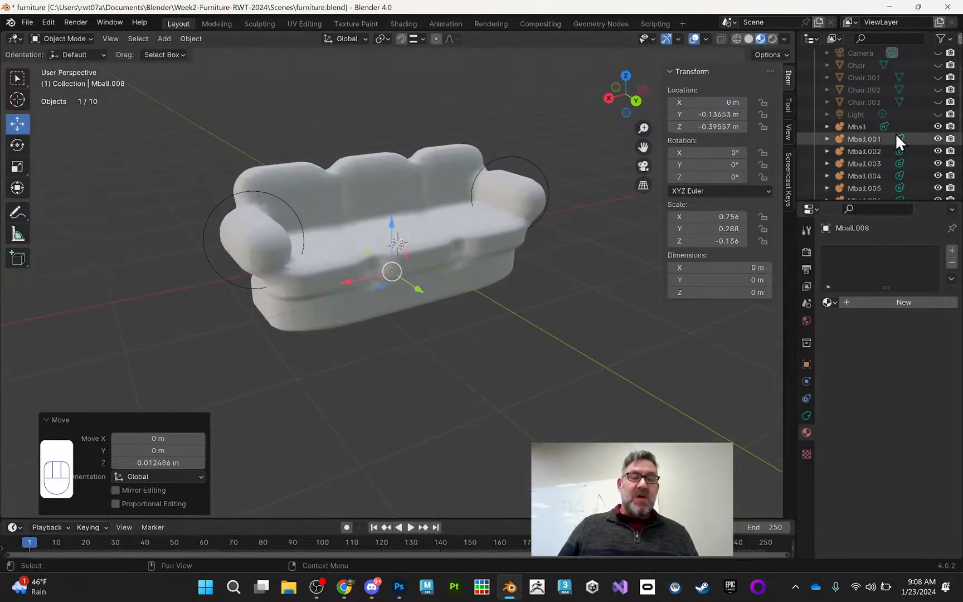
{"action": "left_click", "coordinate": [868, 127]}
{"action": "middle_click_drag", "start_coordinate": [447, 185], "coordinate": [467, 161]}
{"action": "left_click", "coordinate": [545, 249]}
{"action": "left_click", "coordinate": [440, 277]}
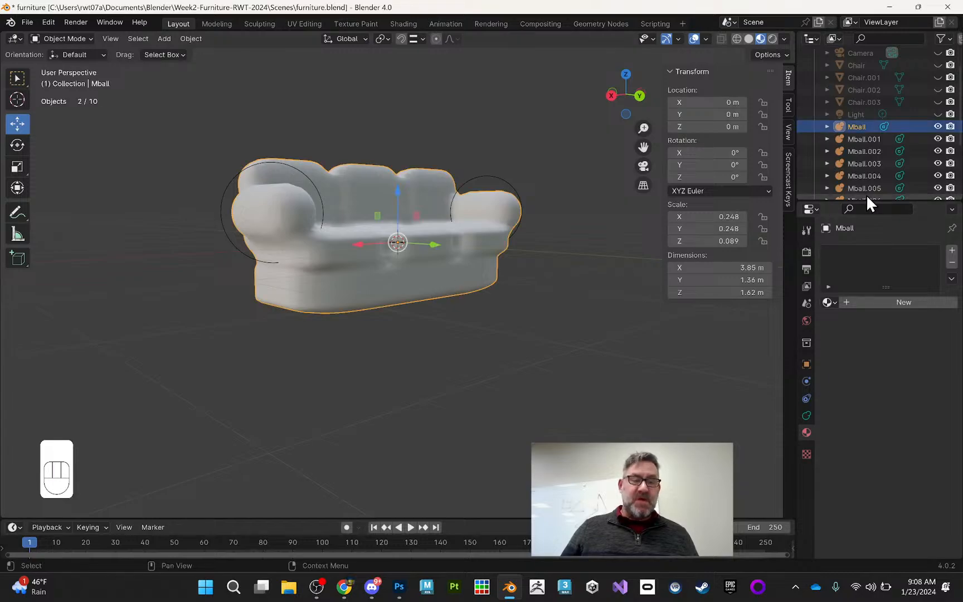
Step: Thin the base metaball Mball.008 to a Z scale of about -0.107 and raise it to about Z -0.380 m
{"action": "scroll", "coordinate": [864, 193], "scroll_direction": "down", "scroll_amount": 5}
{"action": "left_click", "coordinate": [873, 151]}
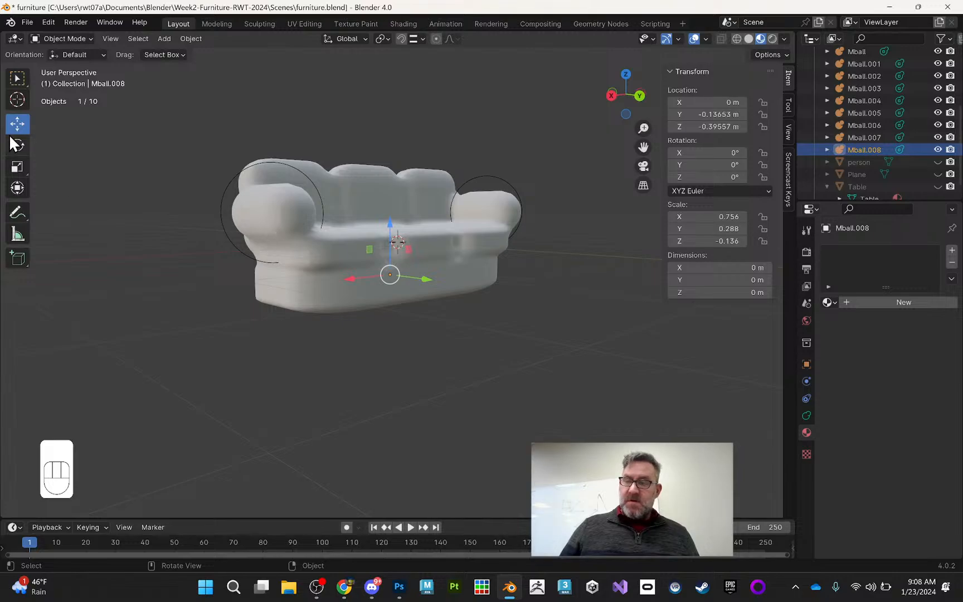
{"action": "left_click", "coordinate": [16, 169]}
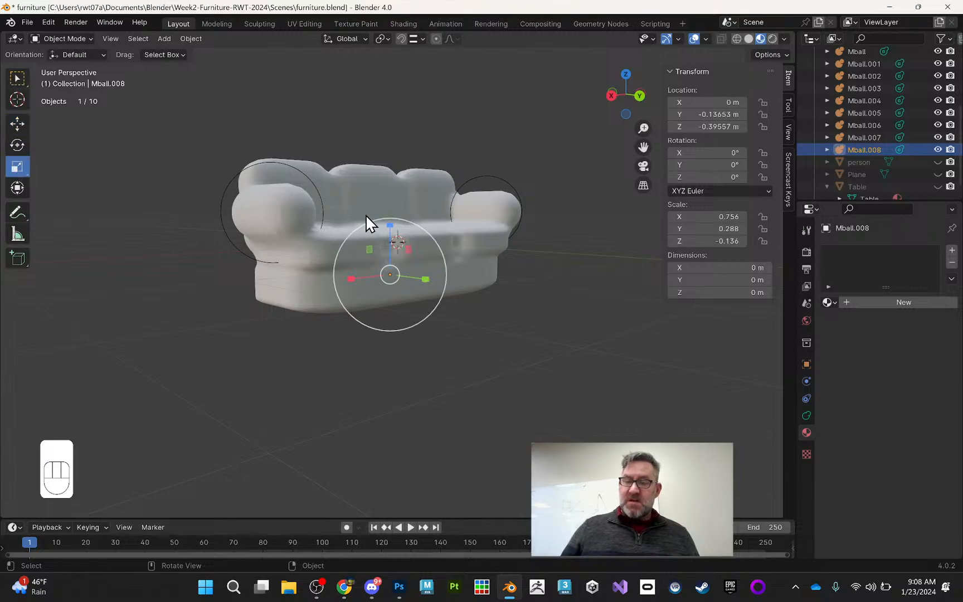
{"action": "mouse_move", "coordinate": [392, 228]}
{"action": "left_mouse_down"}
{"action": "mouse_move", "coordinate": [390, 242]}
{"action": "mouse_move", "coordinate": [388, 218]}
{"action": "left_mouse_up"}
{"action": "left_click", "coordinate": [17, 123]}
{"action": "middle_click_drag", "start_coordinate": [426, 208], "coordinate": [484, 206]}
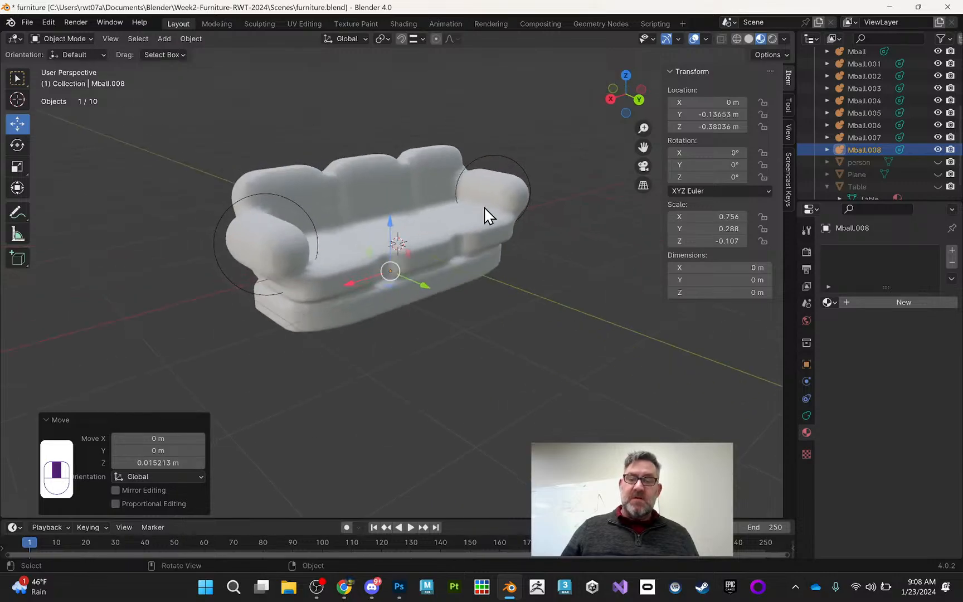
Step: Select all the couch metaballs from Mball to Mball.008 and convert them to a mesh
{"action": "left_click", "coordinate": [874, 146]}
{"action": "scroll", "coordinate": [874, 109], "scroll_direction": "up", "scroll_amount": 1}
{"action": "left_click", "coordinate": [863, 77], "text": "shift"}
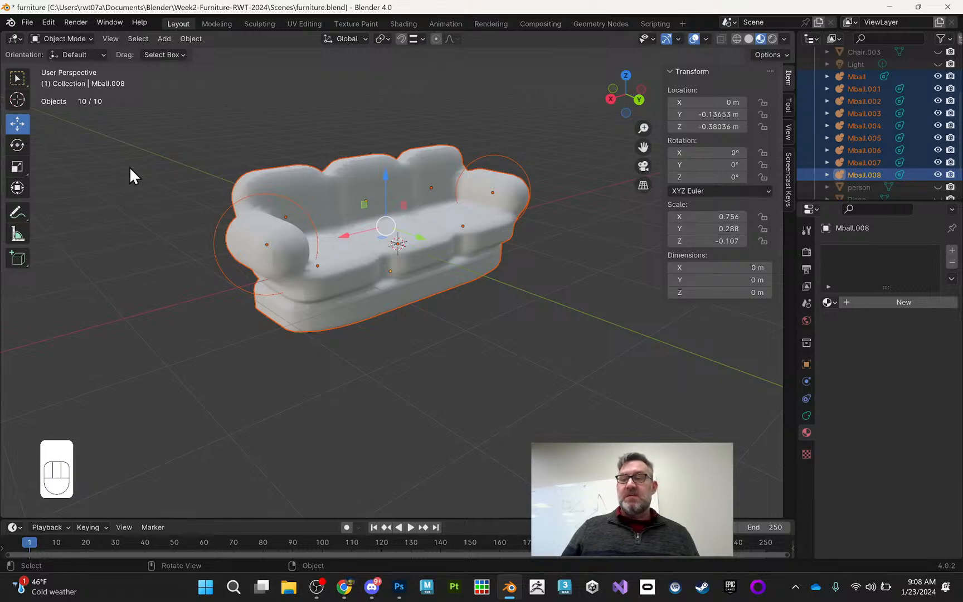
{"action": "right_click", "coordinate": [341, 188]}
{"action": "mouse_move", "coordinate": [344, 188]}
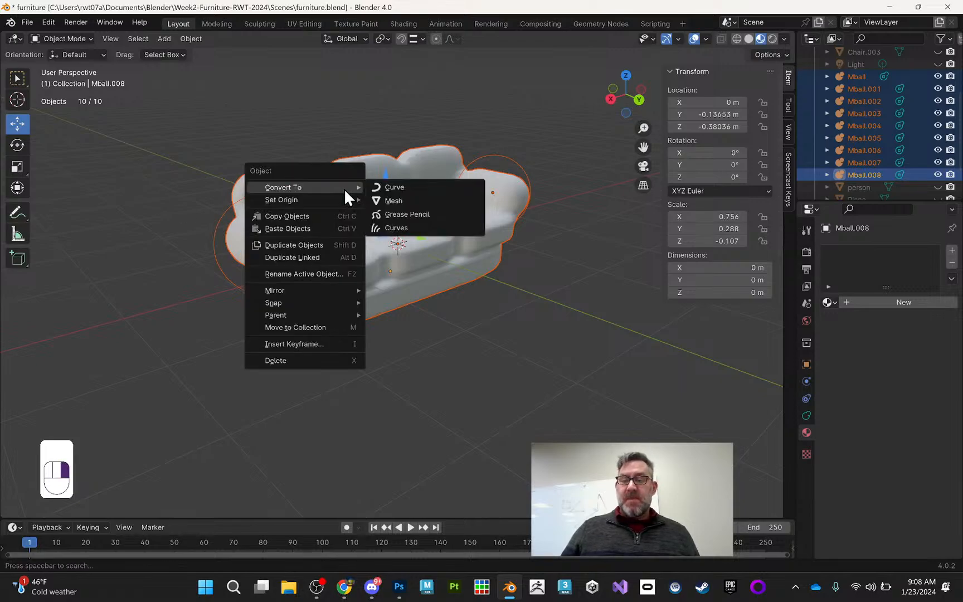
{"action": "left_click", "coordinate": [399, 200]}
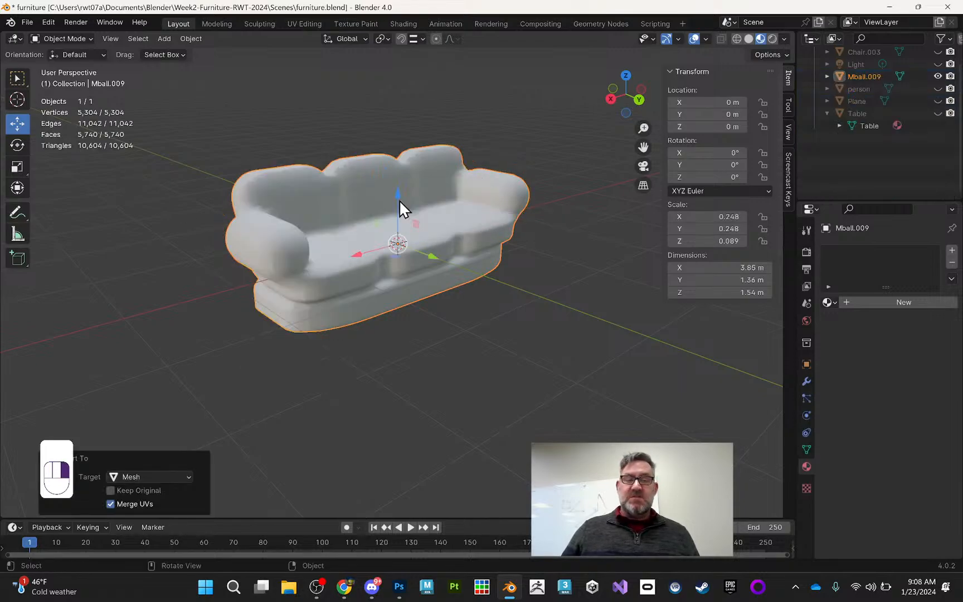
Step: Rename the converted mesh object as Couch
{"action": "scroll", "coordinate": [869, 89], "scroll_direction": "up", "scroll_amount": 3}
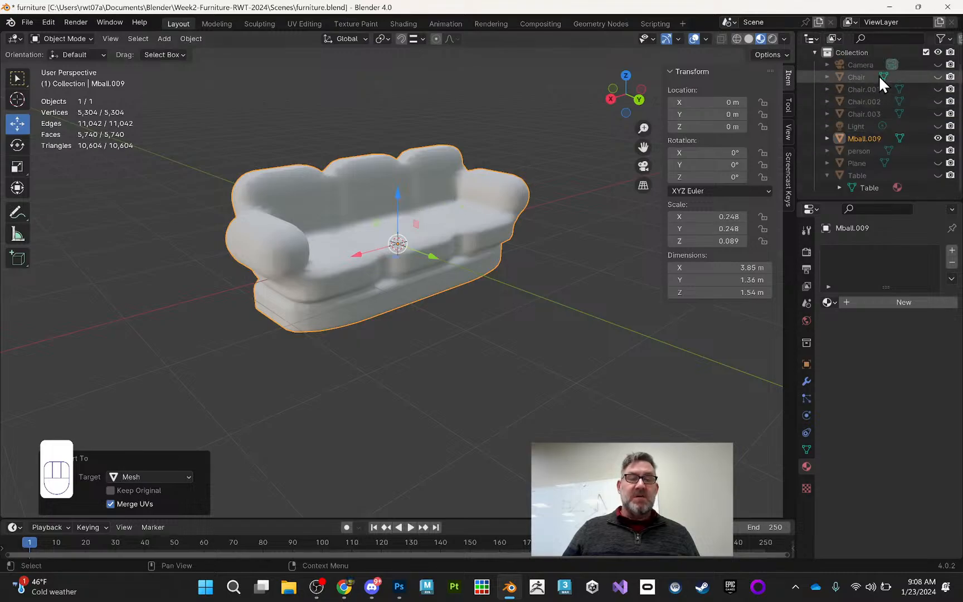
{"action": "double_click", "coordinate": [860, 139]}
{"action": "type", "text": "Couch"}
{"action": "key", "text": "Return"}
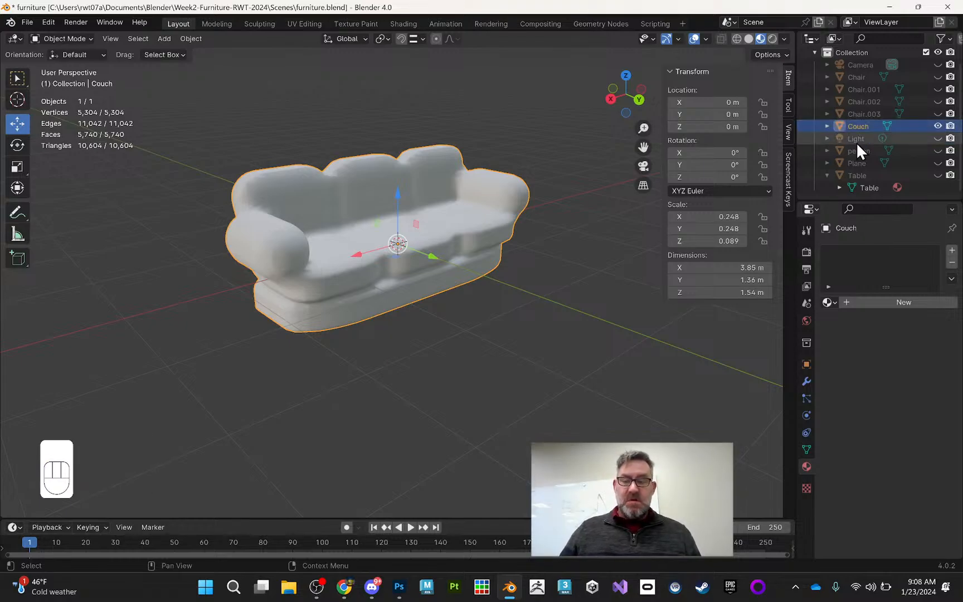
Step: Examine the couch's mesh topology in Edit Mode from the front, underside and back, and return to Object Mode
{"action": "scroll", "coordinate": [421, 160], "scroll_direction": "up", "scroll_amount": 2}
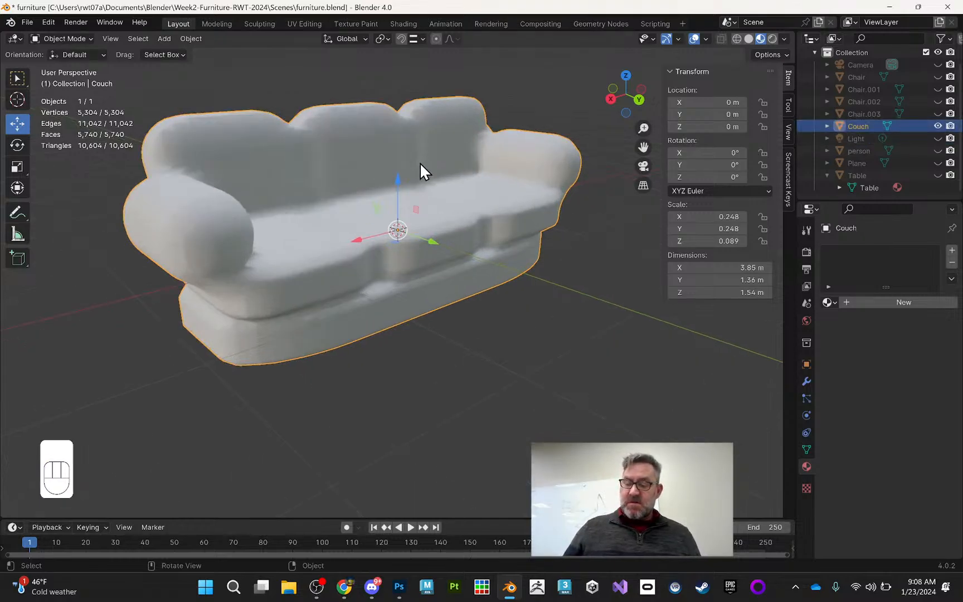
{"action": "key", "text": "Tab"}
{"action": "middle_click_drag", "start_coordinate": [409, 164], "coordinate": [378, 109]}
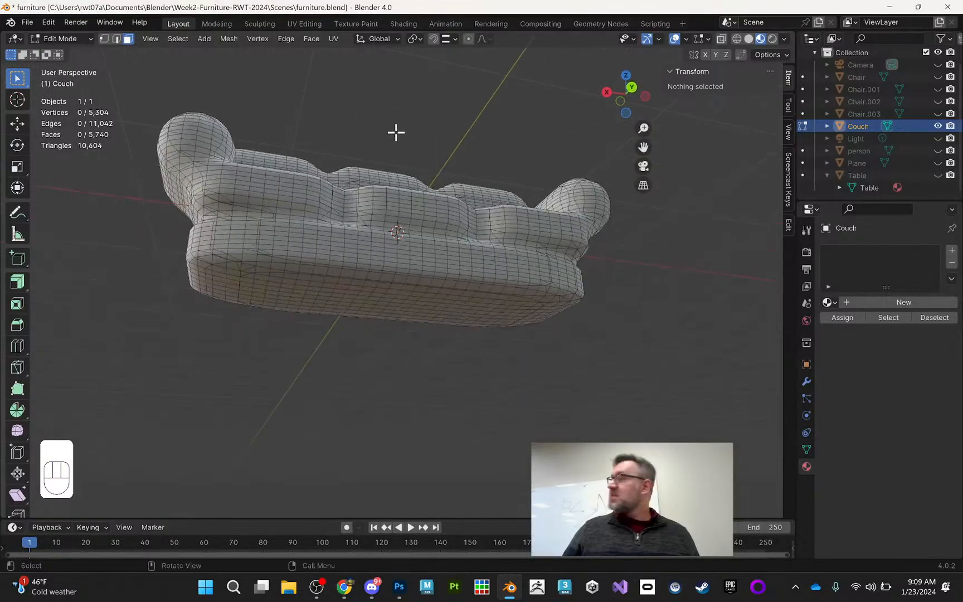
{"action": "middle_click_drag", "start_coordinate": [399, 156], "coordinate": [438, 220]}
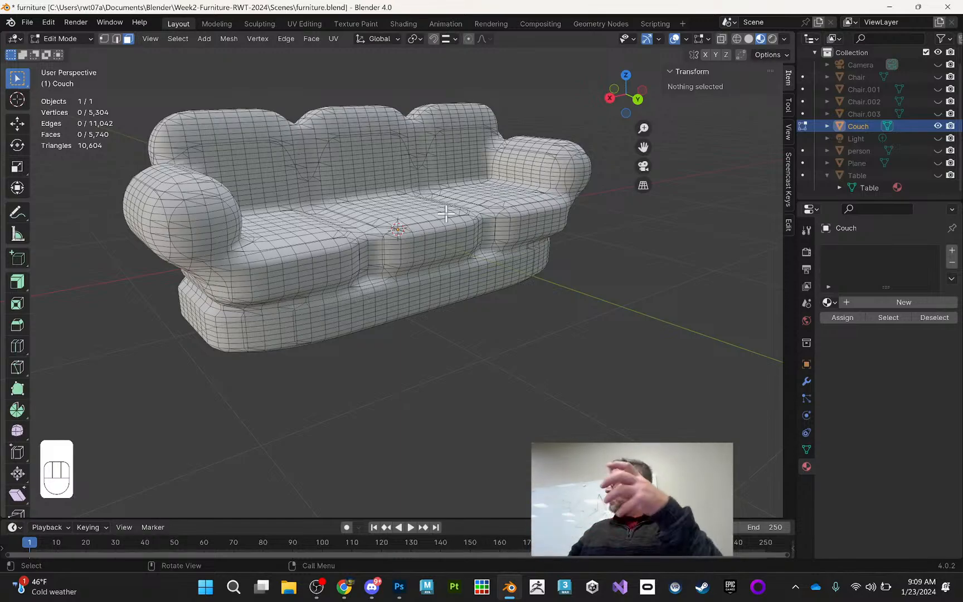
{"action": "middle_click_drag", "start_coordinate": [389, 160], "coordinate": [501, 185]}
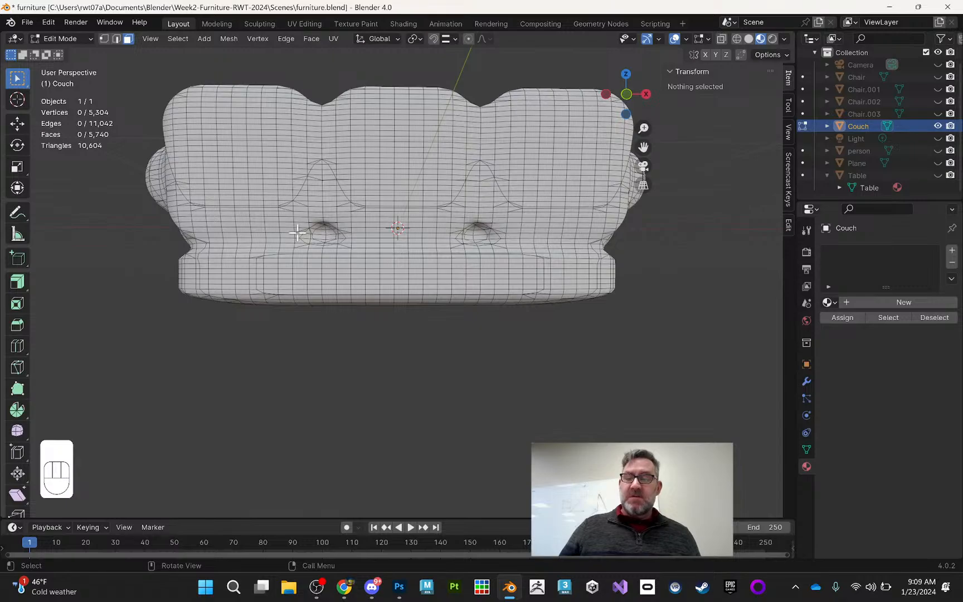
{"action": "middle_click_drag", "start_coordinate": [518, 212], "coordinate": [279, 248]}
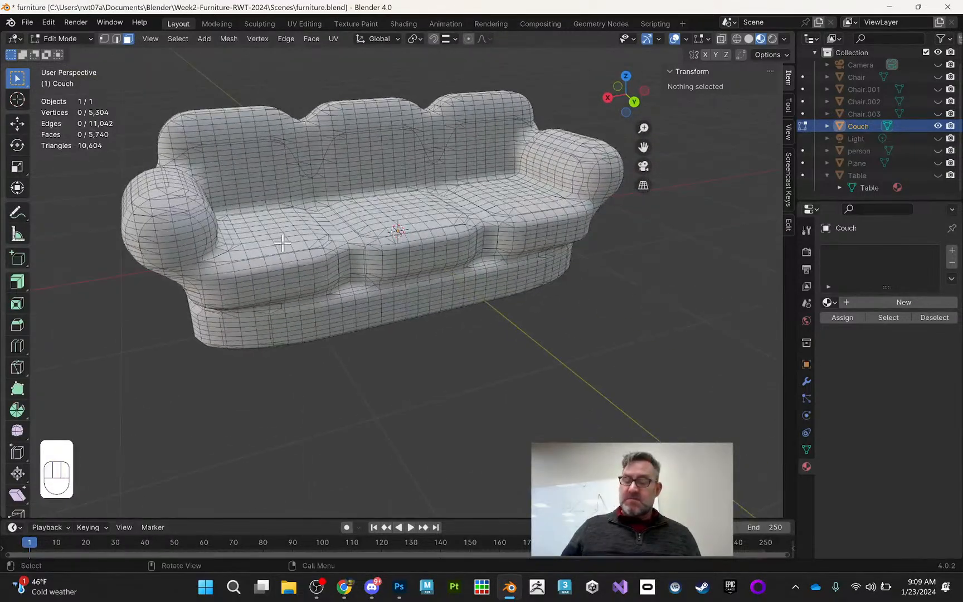
{"action": "key", "text": "Tab"}
{"action": "middle_click_drag", "start_coordinate": [405, 223], "coordinate": [416, 233]}
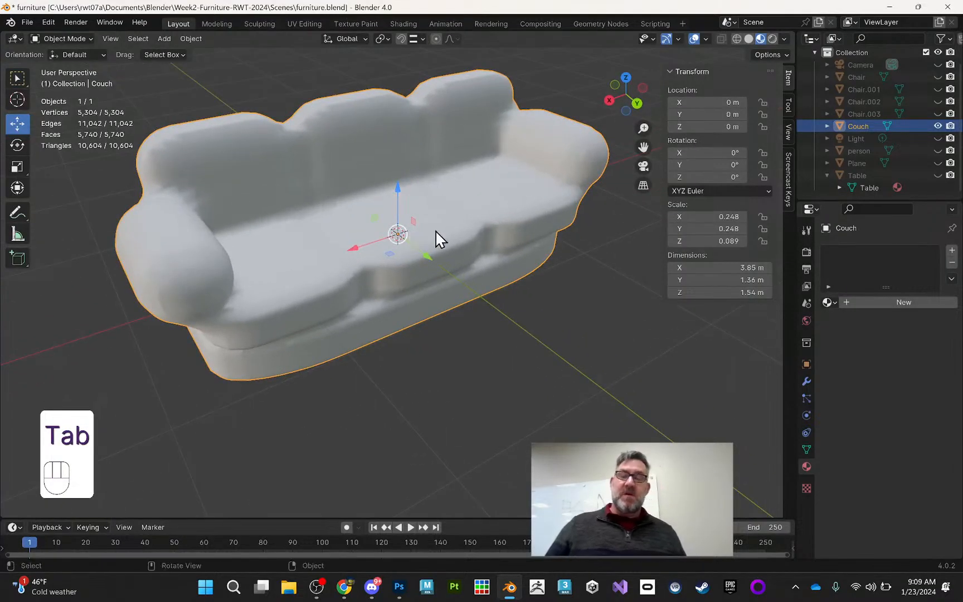
Step: Add a material slot to the couch and create a new material named Red
{"action": "left_click", "coordinate": [953, 251]}
{"action": "left_click", "coordinate": [846, 302]}
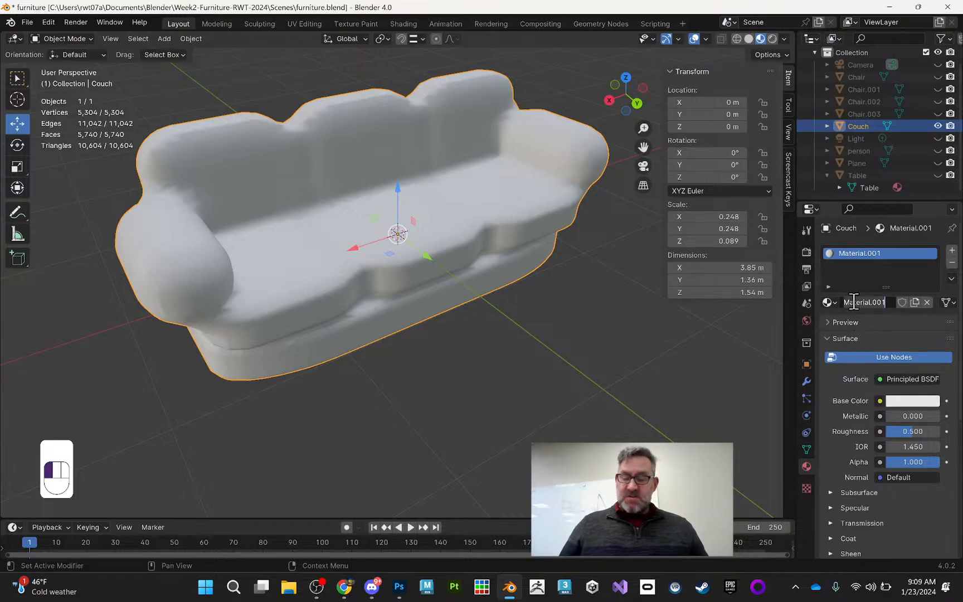
{"action": "type", "text": "Re"}
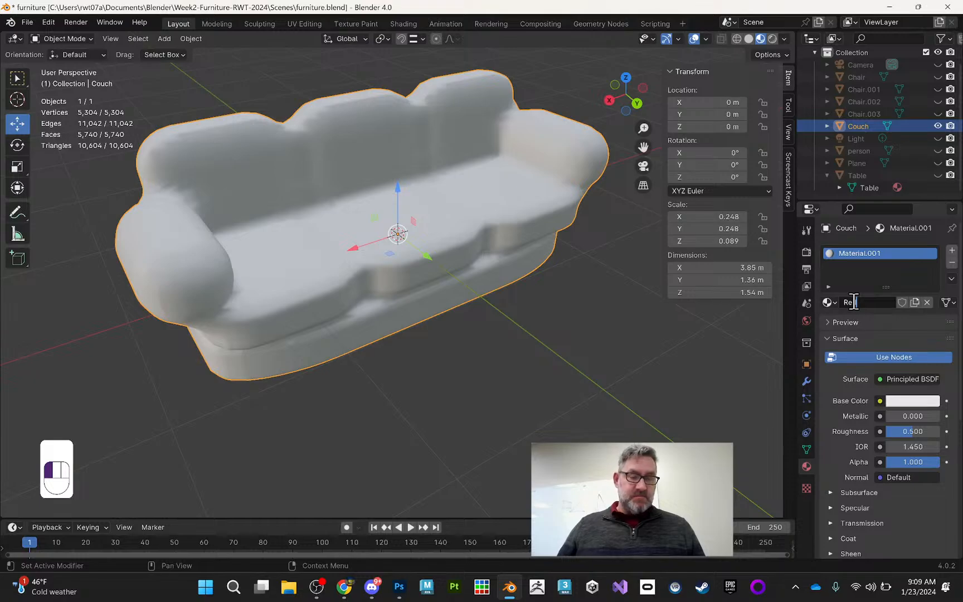
{"action": "type", "text": "d"}
{"action": "key", "text": "Return"}
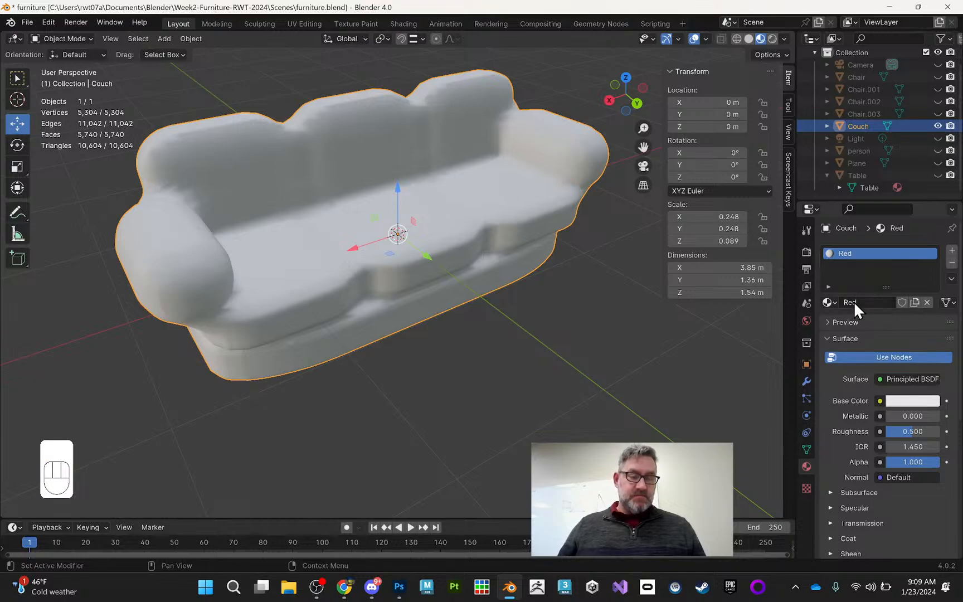
Step: Set the Red material's base color to a saturated red with hue 0.986, saturation 0.996 and value 0.801
{"action": "left_click", "coordinate": [903, 402]}
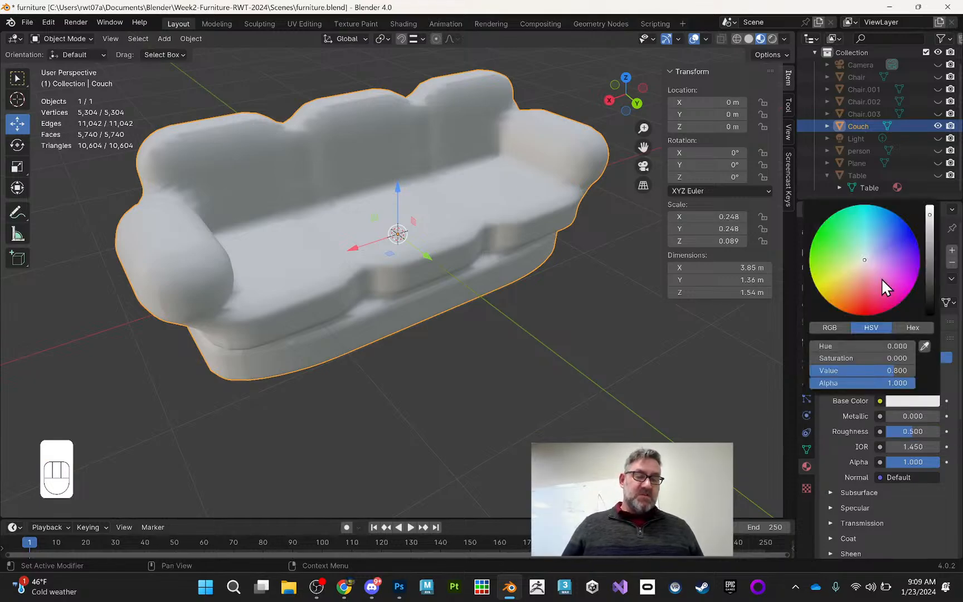
{"action": "left_click_drag", "start_coordinate": [886, 283], "coordinate": [885, 311]}
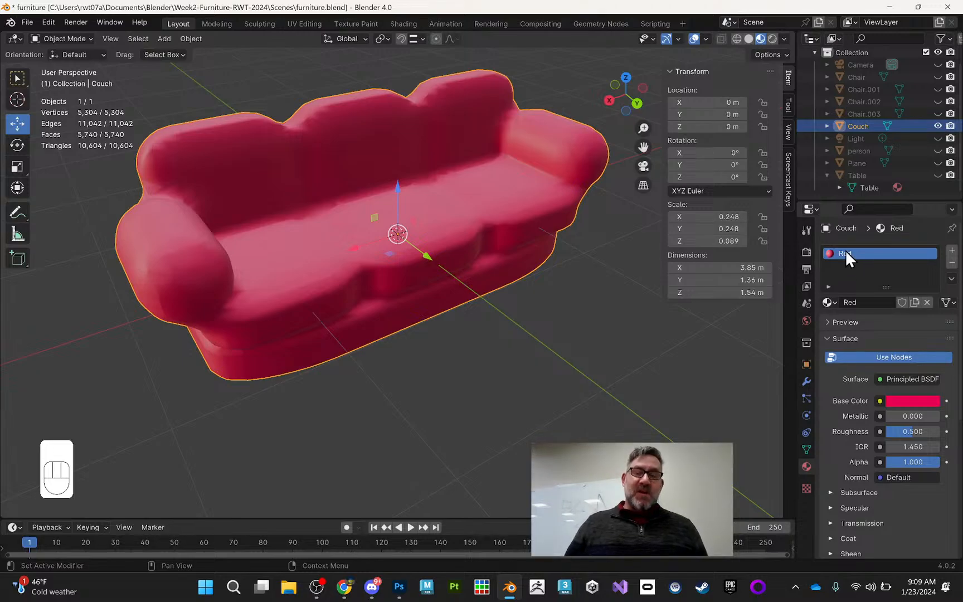
{"action": "left_click", "coordinate": [924, 400]}
{"action": "left_click_drag", "start_coordinate": [880, 300], "coordinate": [881, 310]}
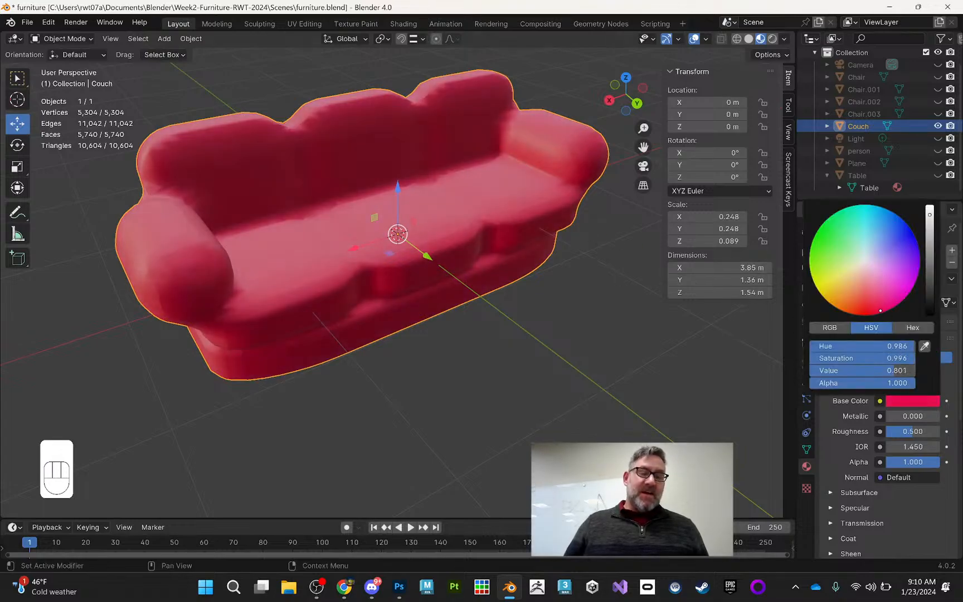
Step: Change the couch material's base color to a bright, fully saturated green
{"action": "left_click_drag", "start_coordinate": [837, 266], "coordinate": [817, 231]}
{"action": "right_click", "coordinate": [814, 237]}
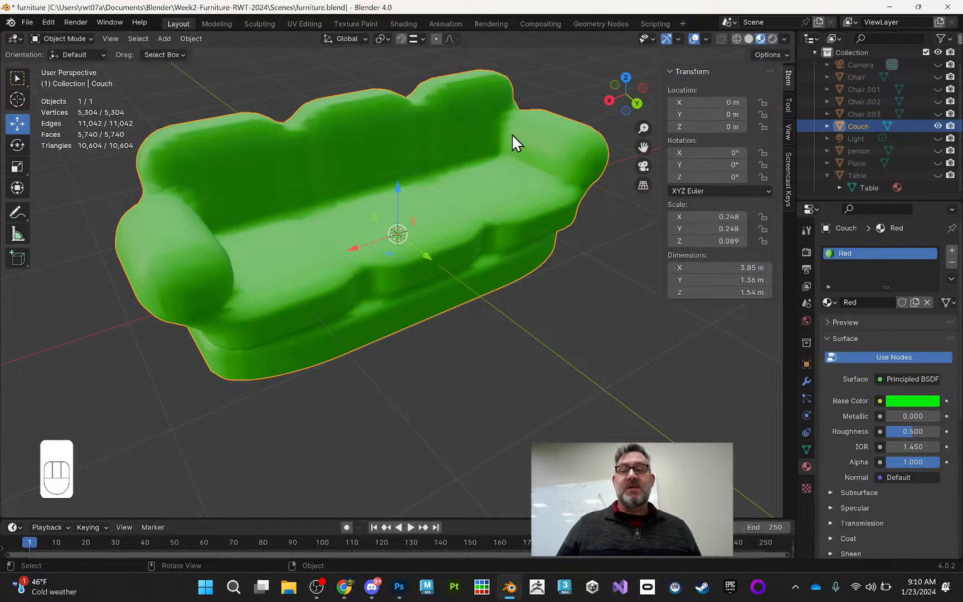
Step: Apply Shade Auto Smooth to the couch with a 30° angle
{"action": "mouse_move", "coordinate": [504, 143]}
{"action": "middle_mouse_down"}
{"action": "mouse_move", "coordinate": [545, 125]}
{"action": "mouse_move", "coordinate": [486, 149]}
{"action": "middle_mouse_up"}
{"action": "right_click", "coordinate": [483, 144]}
{"action": "mouse_move", "coordinate": [463, 144]}
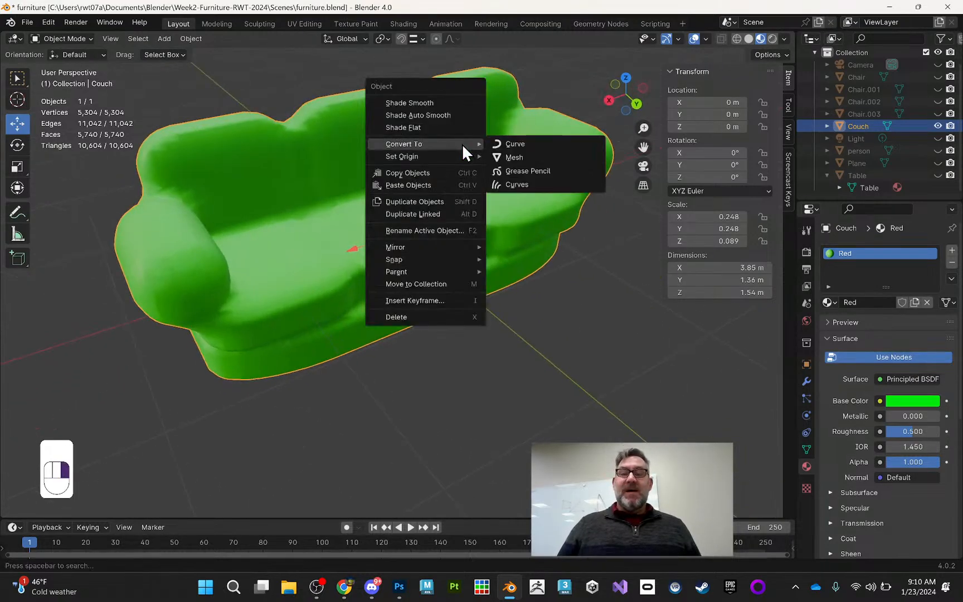
{"action": "left_click", "coordinate": [468, 116]}
Step: Try plain Shade Smooth on the couch, and return it to Shade Auto Smooth
{"action": "middle_click_drag", "start_coordinate": [463, 119], "coordinate": [444, 131]}
{"action": "right_click", "coordinate": [447, 123]}
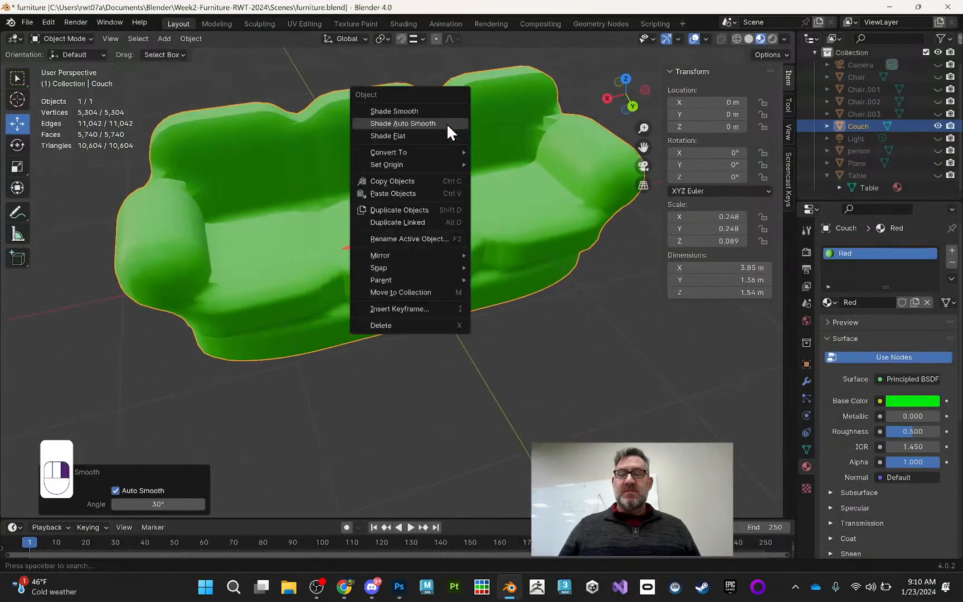
{"action": "left_click", "coordinate": [424, 112]}
{"action": "middle_click_drag", "start_coordinate": [424, 114], "coordinate": [474, 159]}
{"action": "right_click", "coordinate": [430, 115]}
{"action": "left_click", "coordinate": [424, 127]}
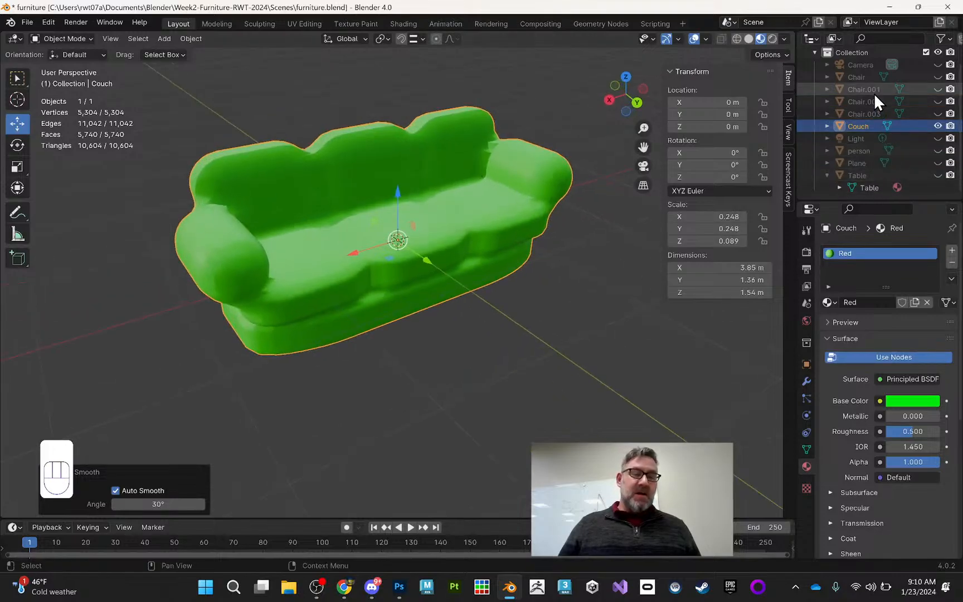
Step: Unhide the four chairs: Chair, Chair.001, Chair.002 and Chair.003
{"action": "left_click", "coordinate": [938, 77]}
{"action": "left_click", "coordinate": [938, 89]}
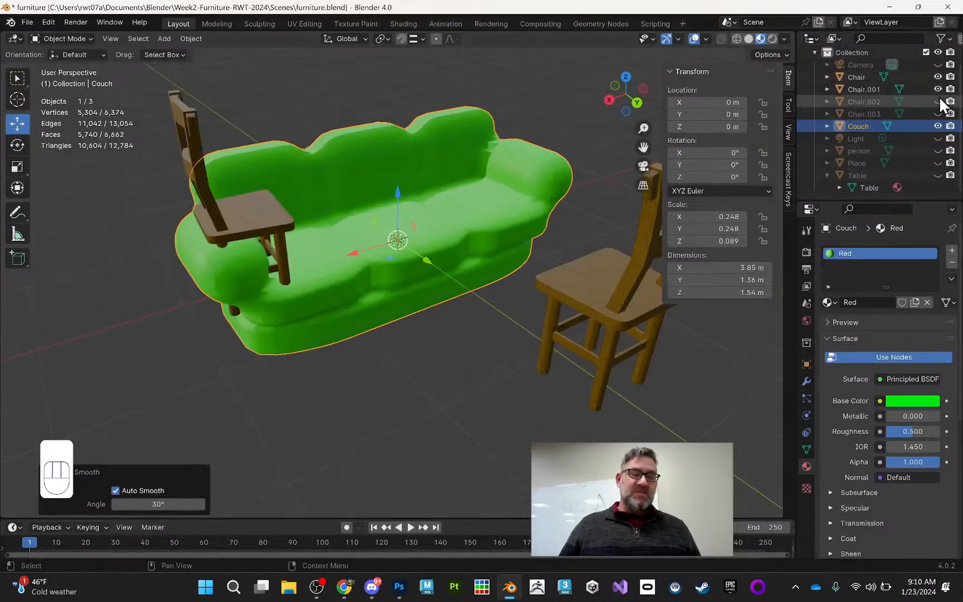
{"action": "left_click", "coordinate": [938, 102]}
{"action": "left_click", "coordinate": [938, 114]}
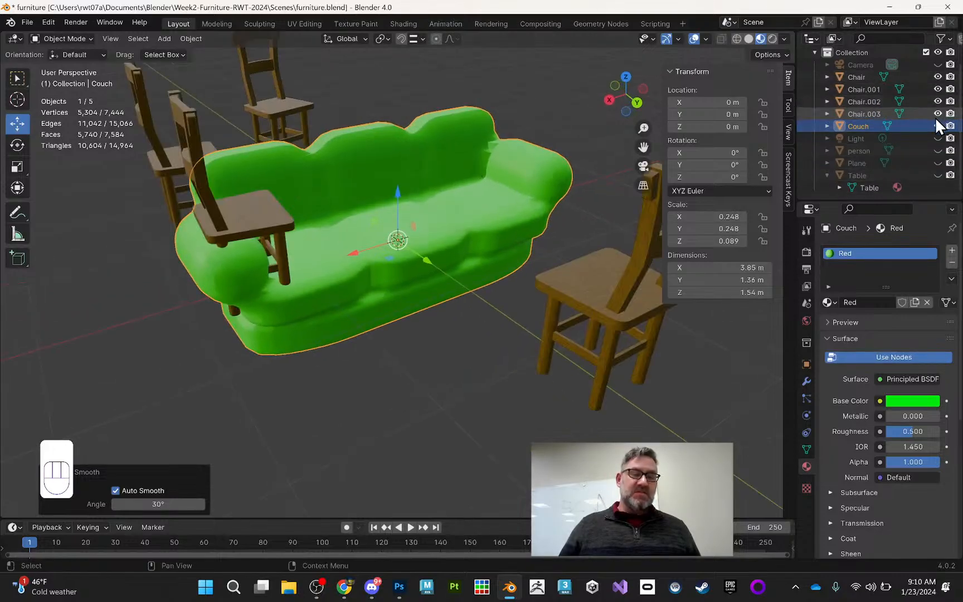
Step: Unhide the table and raise the couch about 0.64 m along Z
{"action": "left_click", "coordinate": [938, 176]}
{"action": "middle_click_drag", "start_coordinate": [448, 152], "coordinate": [429, 238]}
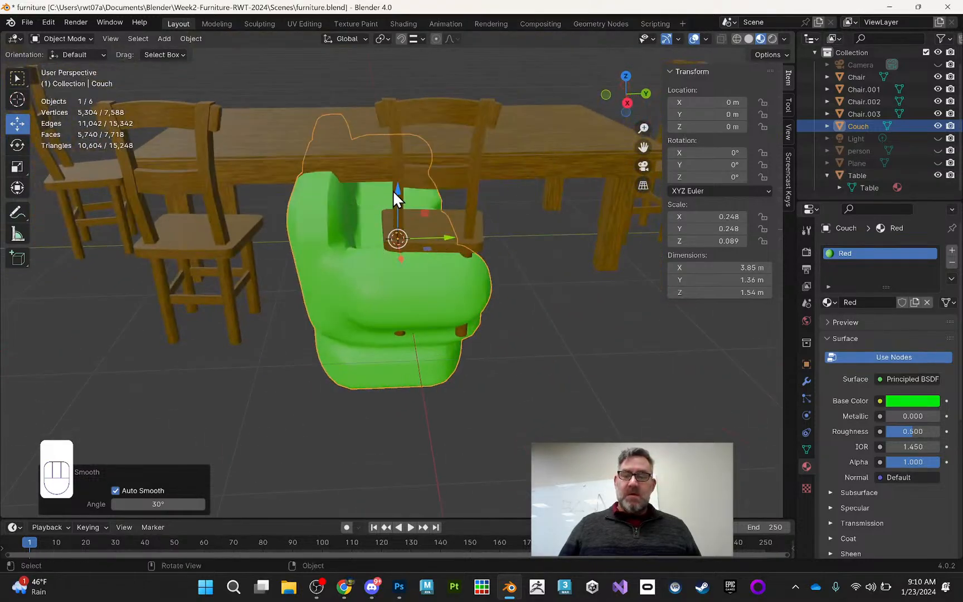
{"action": "left_click_drag", "start_coordinate": [396, 186], "coordinate": [468, 107]}
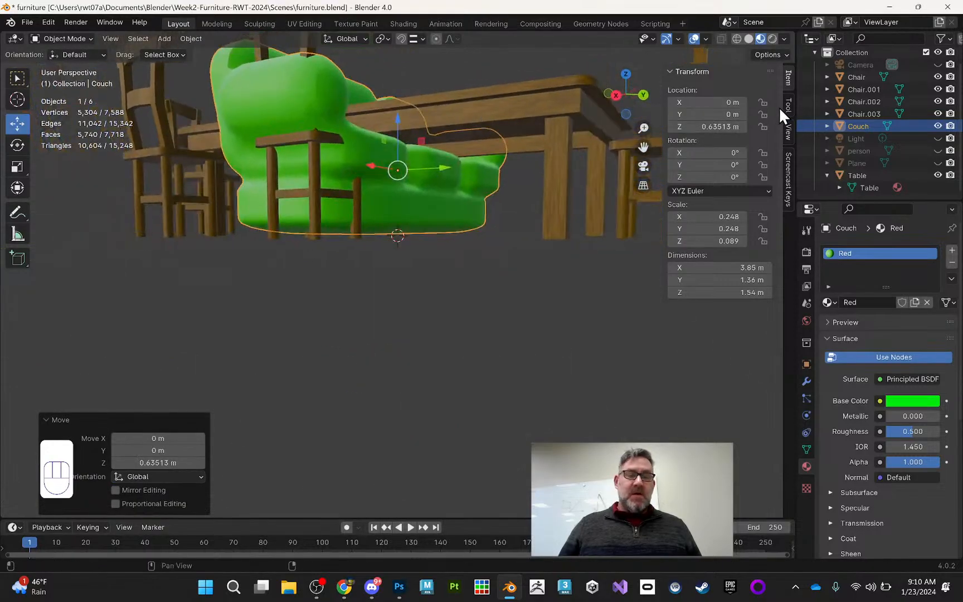
Step: Unhide the floor plane, and with snapping turned on lower the couch about 0.02 m along Z onto the floor
{"action": "left_click", "coordinate": [939, 163]}
{"action": "mouse_move", "coordinate": [604, 156]}
{"action": "middle_mouse_down"}
{"action": "mouse_move", "coordinate": [600, 179]}
{"action": "mouse_move", "coordinate": [610, 150]}
{"action": "mouse_move", "coordinate": [593, 164]}
{"action": "middle_mouse_up"}
{"action": "left_click", "coordinate": [401, 38]}
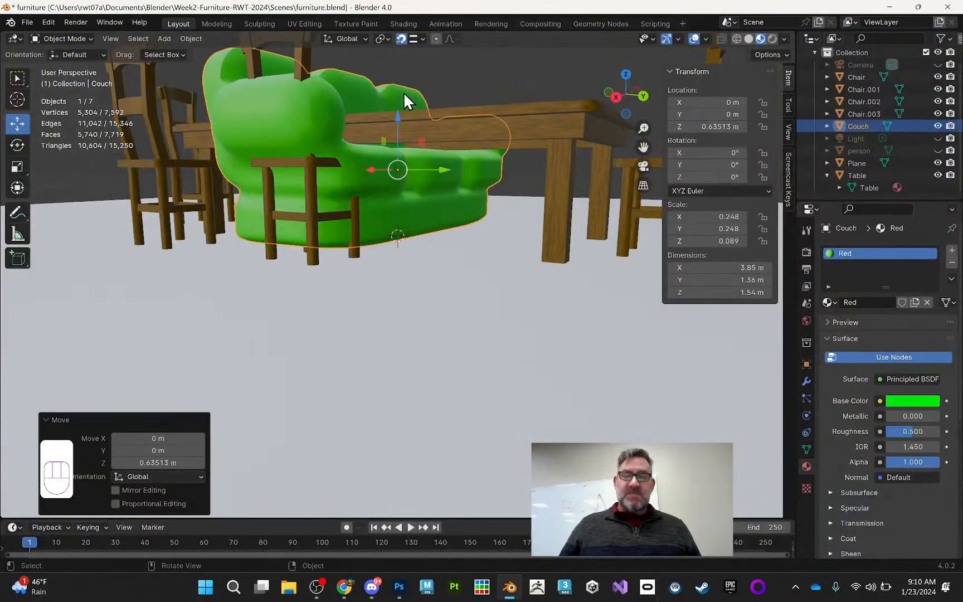
{"action": "left_click_drag", "start_coordinate": [397, 118], "coordinate": [529, 196]}
{"action": "middle_click_drag", "start_coordinate": [511, 159], "coordinate": [507, 195]}
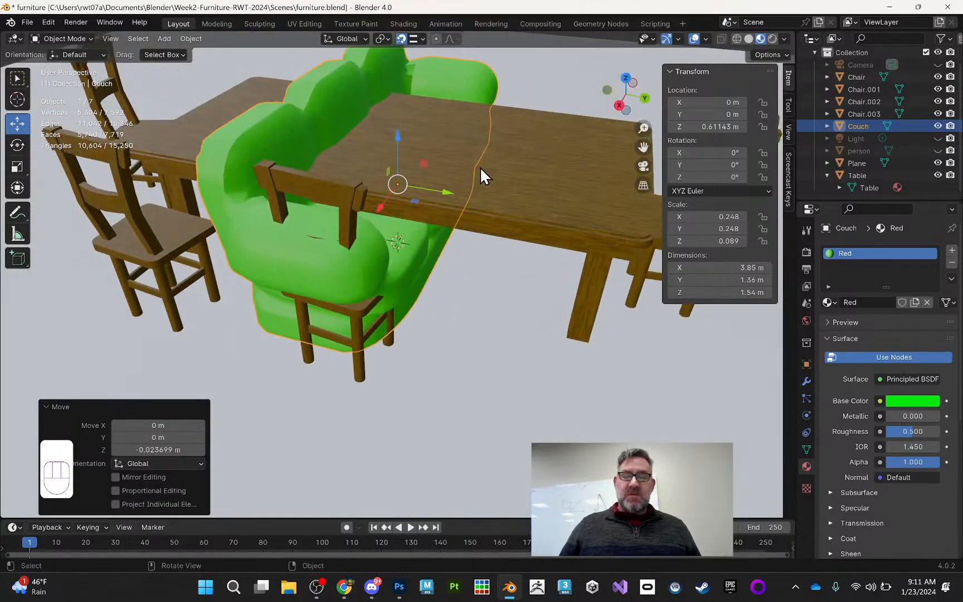
Step: Rotate the couch about -91° around the global Z axis so it runs parallel to the table's long side
{"action": "left_click", "coordinate": [18, 145]}
{"action": "left_click_drag", "start_coordinate": [424, 201], "coordinate": [361, 195]}
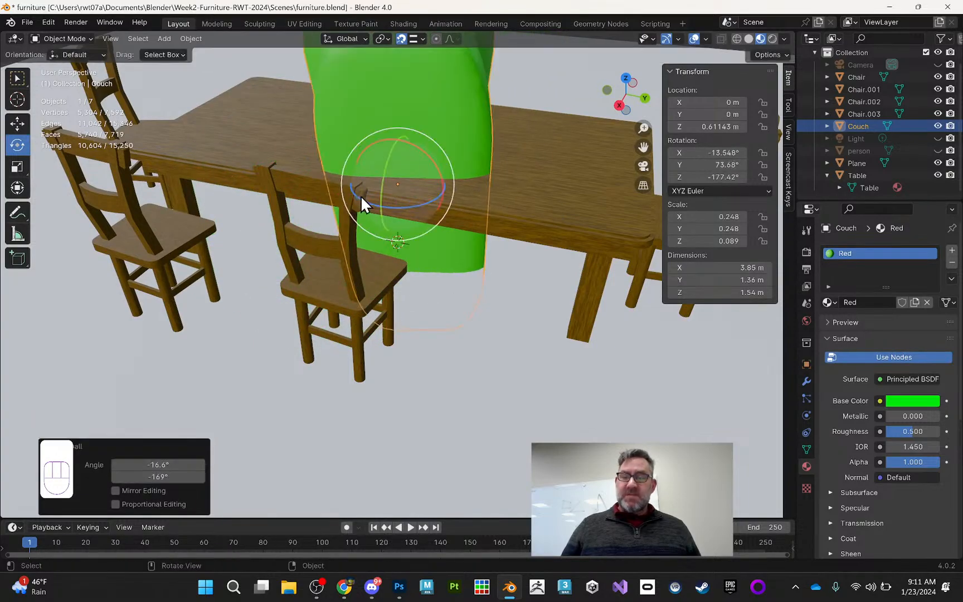
{"action": "key", "text": "ctrl+z"}
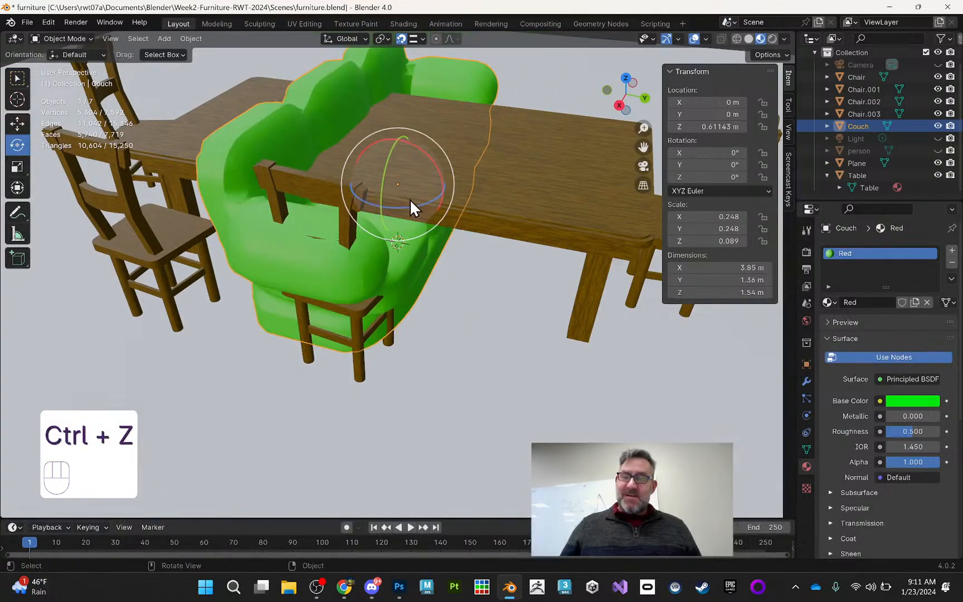
{"action": "left_click_drag", "start_coordinate": [413, 206], "coordinate": [368, 196]}
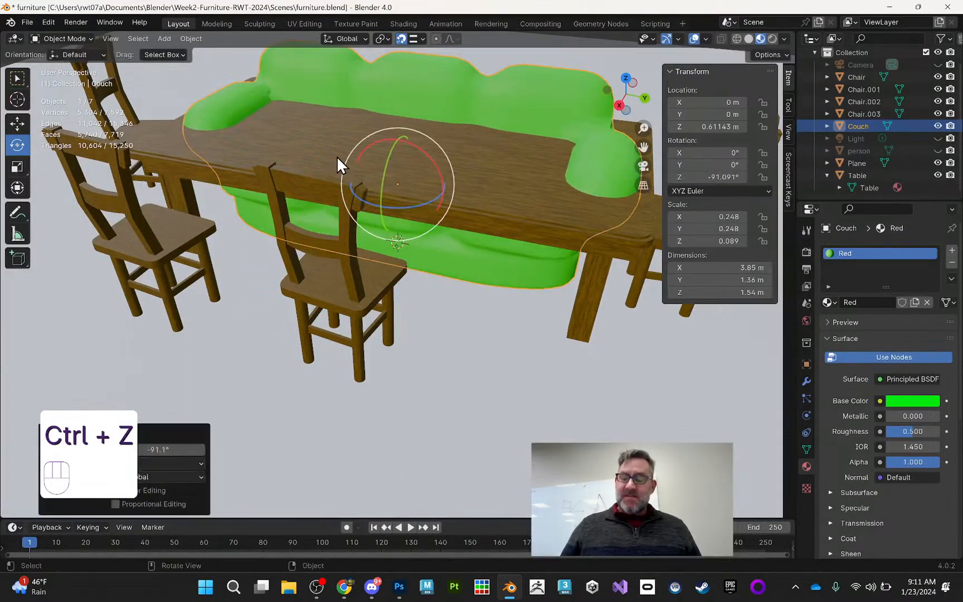
Step: Move the couch about 0.01 m along Y and about -3.34 m along X, beyond the table's long side without chairs
{"action": "key", "text": "g"}
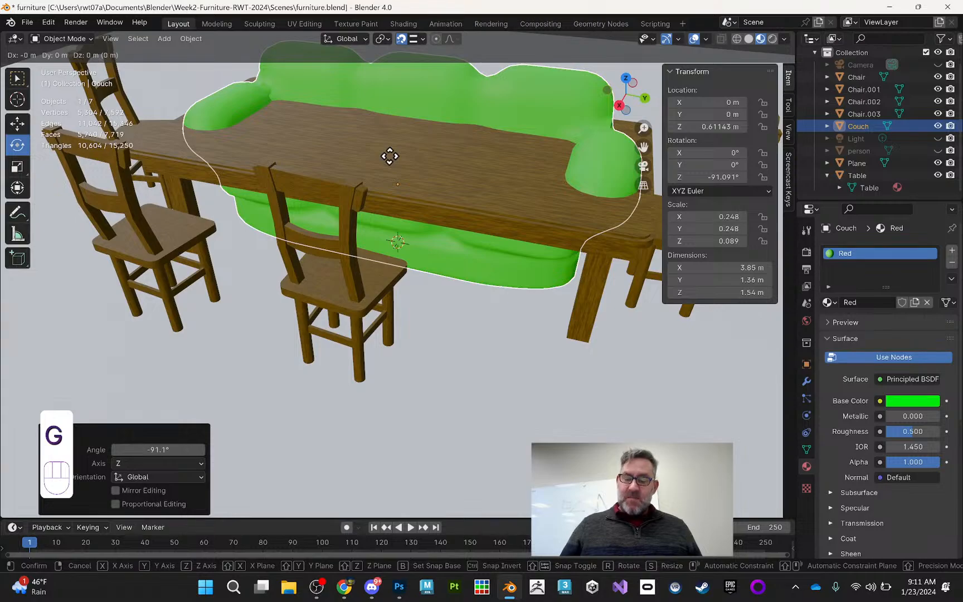
{"action": "key", "text": "y"}
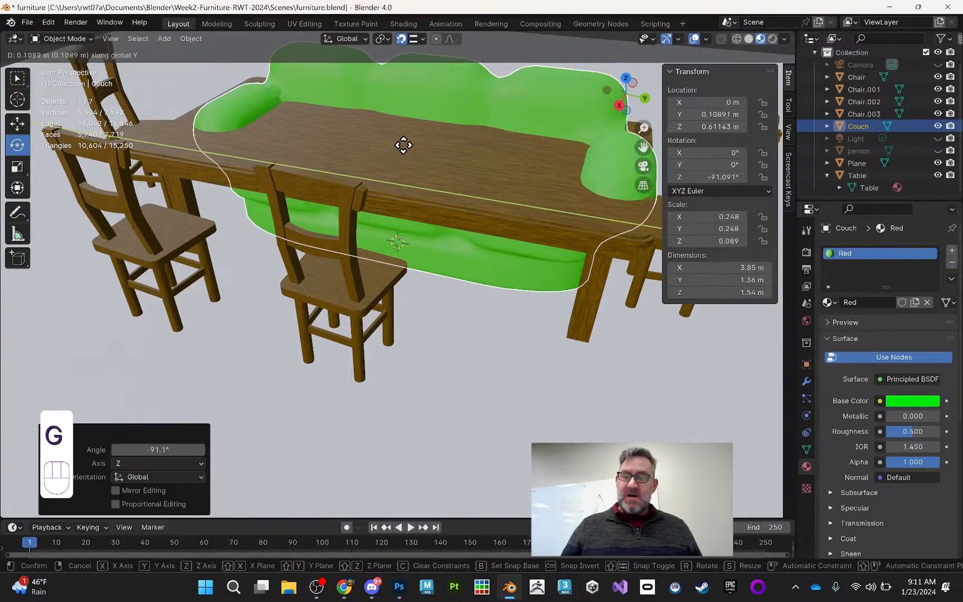
{"action": "left_click", "coordinate": [389, 142]}
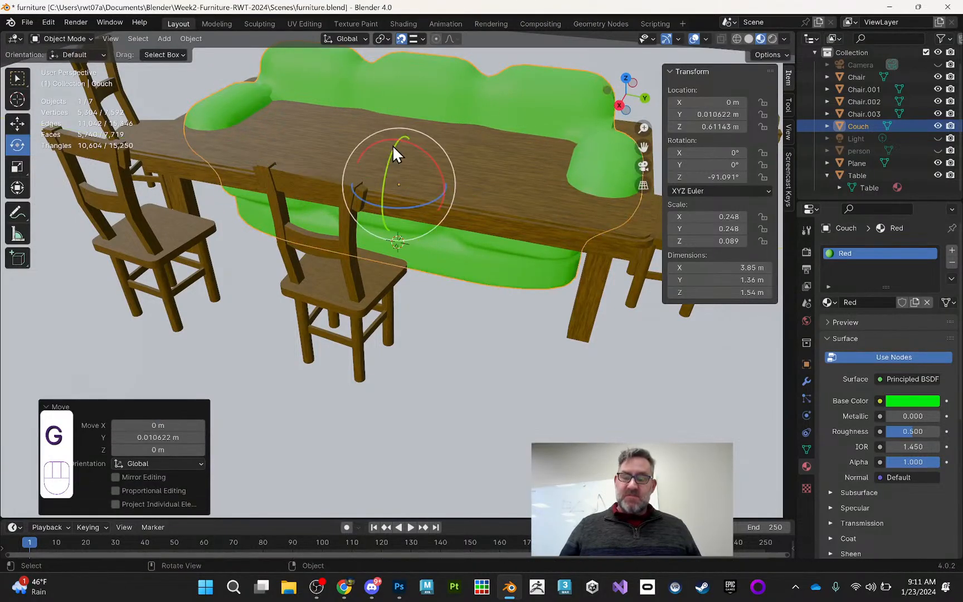
{"action": "key", "text": "g"}
{"action": "key", "text": "x"}
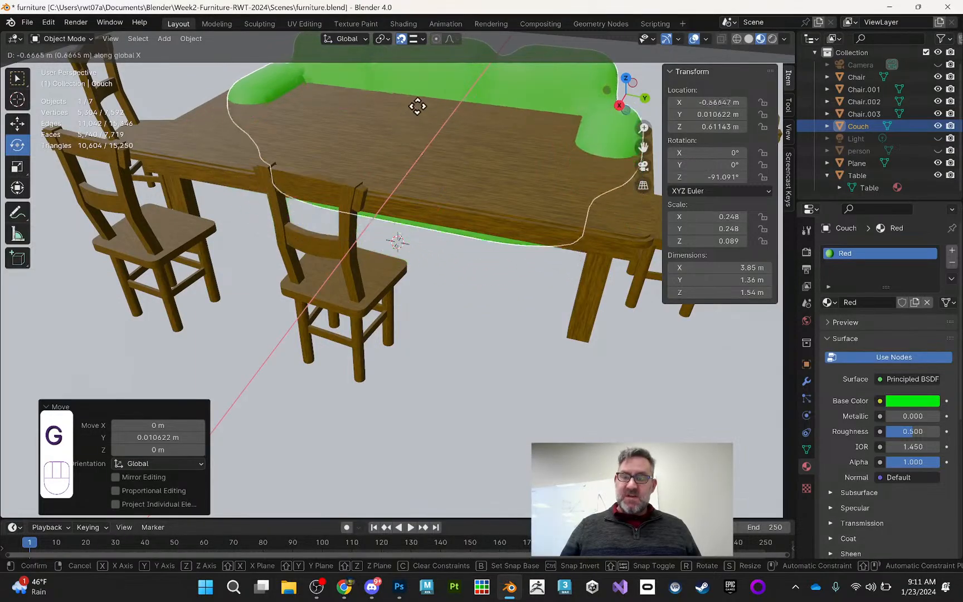
{"action": "left_click", "coordinate": [481, 39]}
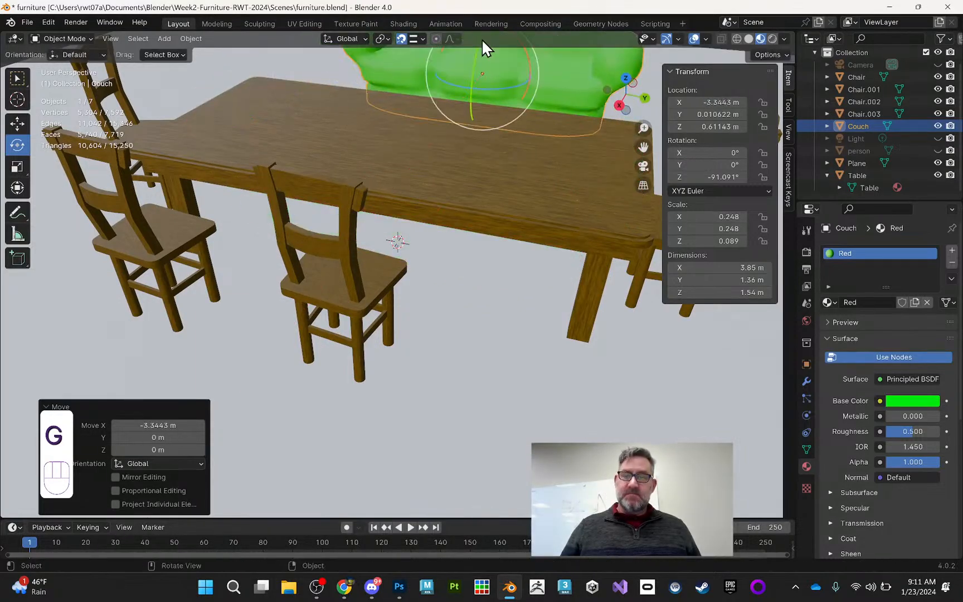
{"action": "middle_click_drag", "start_coordinate": [550, 98], "coordinate": [483, 160]}
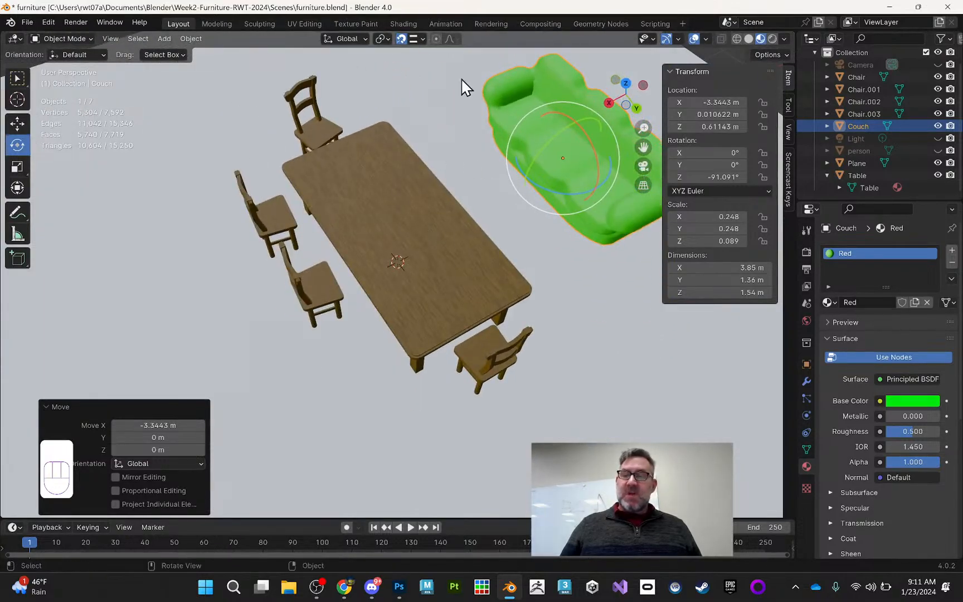
Step: Turn off snapping and move the couch about 1.52 m along X, back toward the table
{"action": "left_click", "coordinate": [402, 38]}
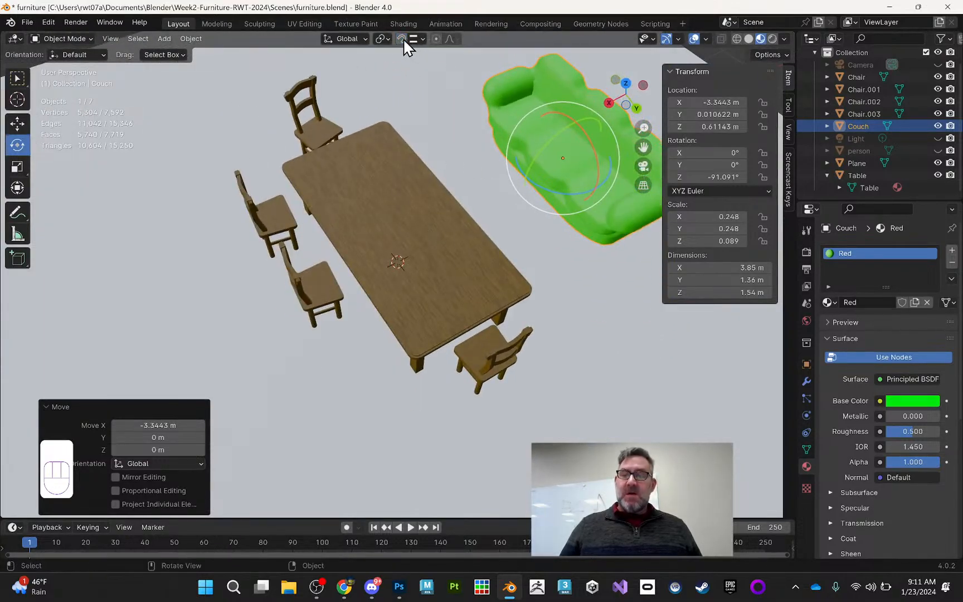
{"action": "left_click", "coordinate": [18, 119]}
{"action": "left_click_drag", "start_coordinate": [523, 174], "coordinate": [481, 164]}
{"action": "middle_click_drag", "start_coordinate": [480, 162], "coordinate": [605, 159]}
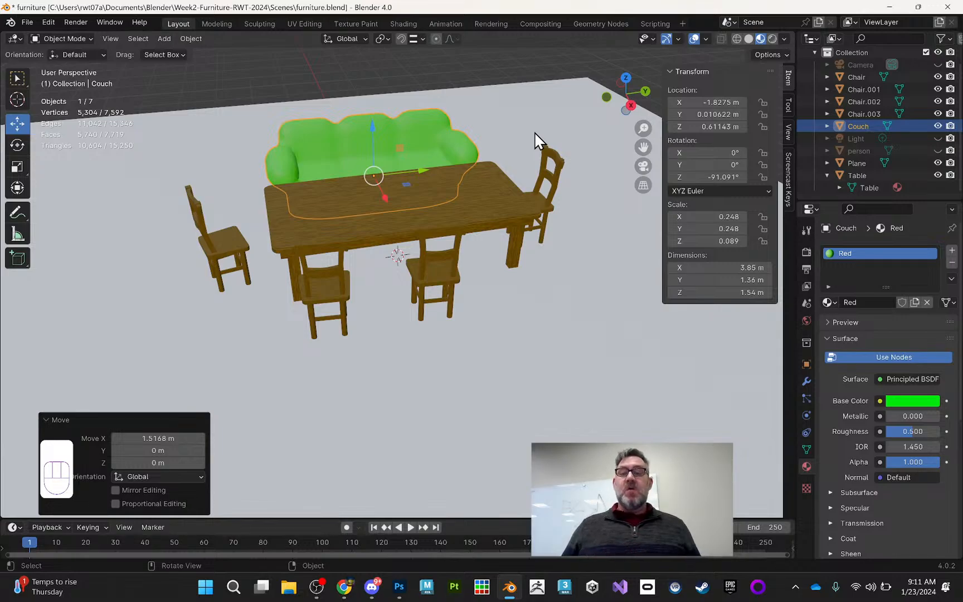
{"action": "middle_click_drag", "start_coordinate": [411, 189], "coordinate": [458, 129]}
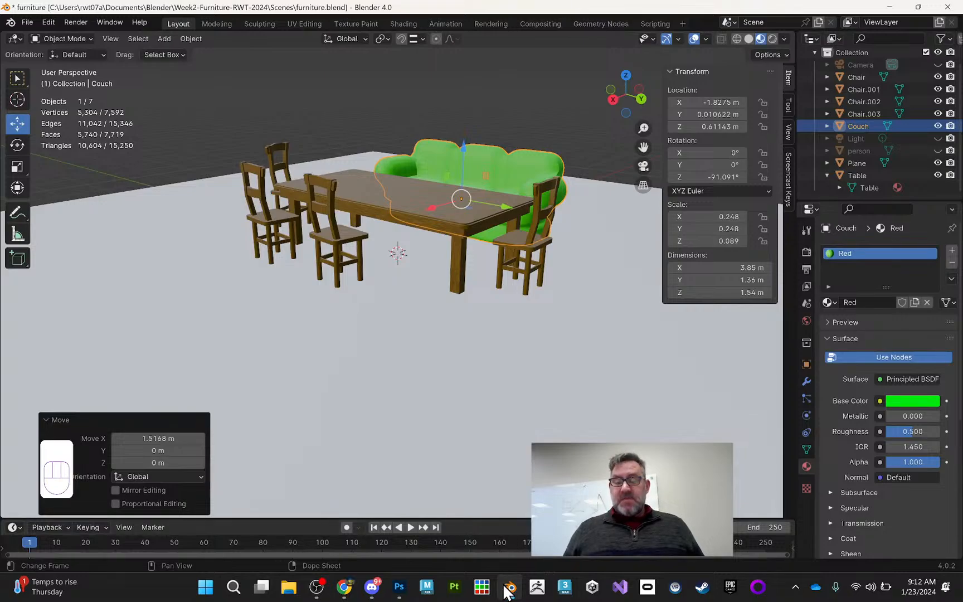
{"action": "mouse_move", "coordinate": [512, 588]}
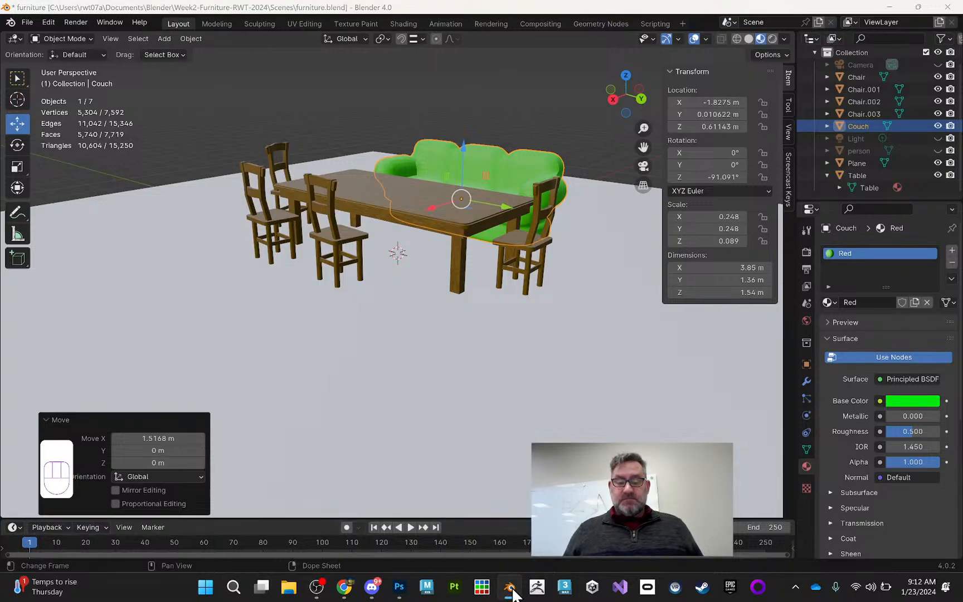